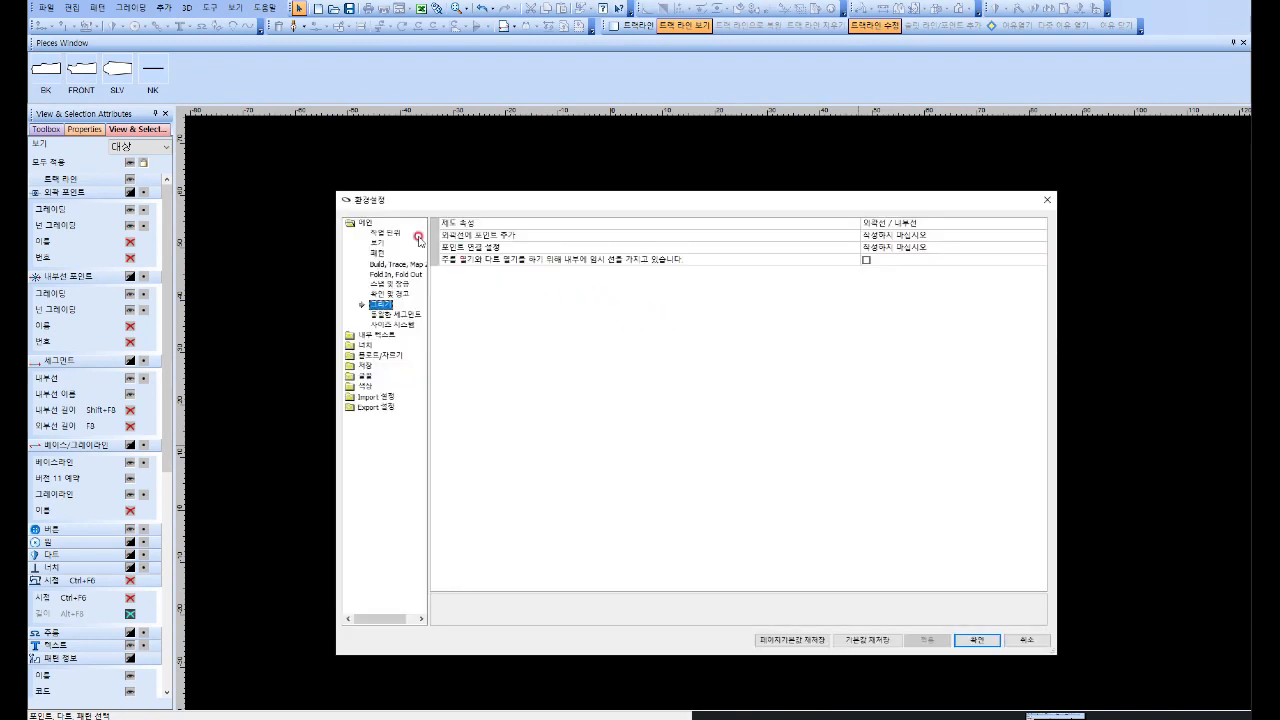
Step: Set the working unit to inches (인치) in the preferences' working units page
left_click(385, 233)
left_click(378, 224)
double_click(378, 224)
double_click(380, 226)
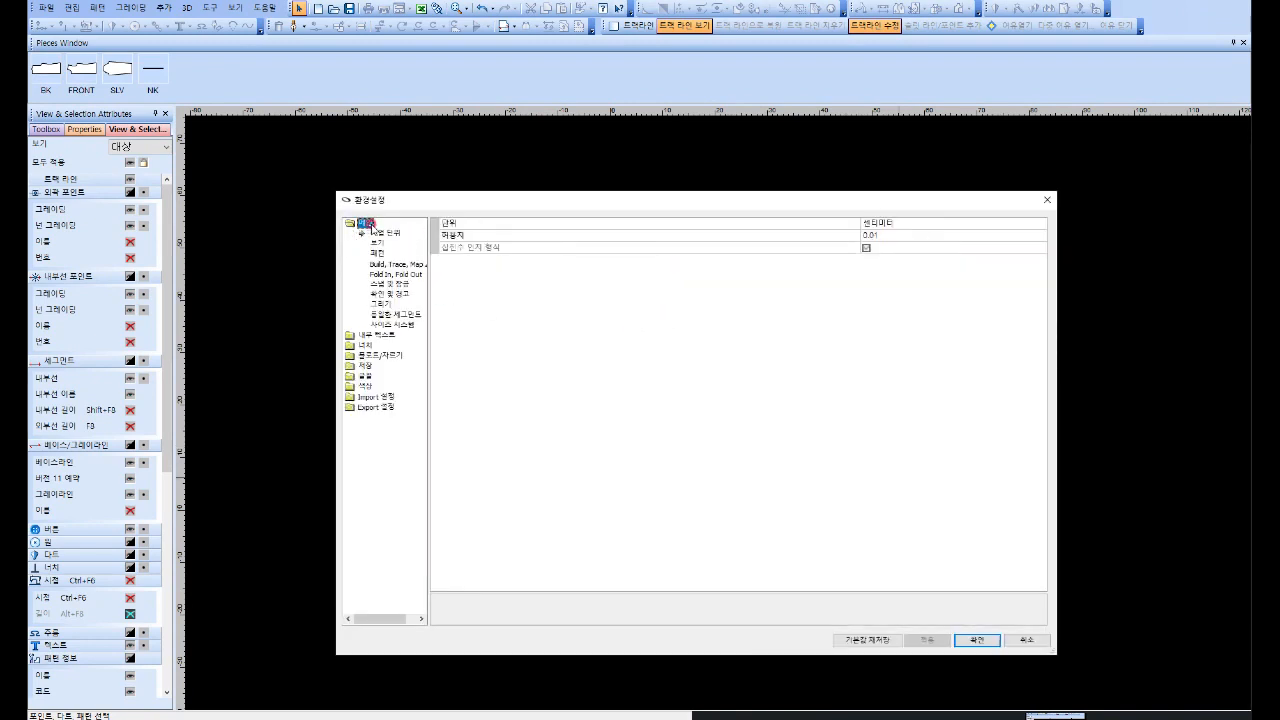
left_click(388, 233)
left_click(1040, 226)
left_click(1041, 228)
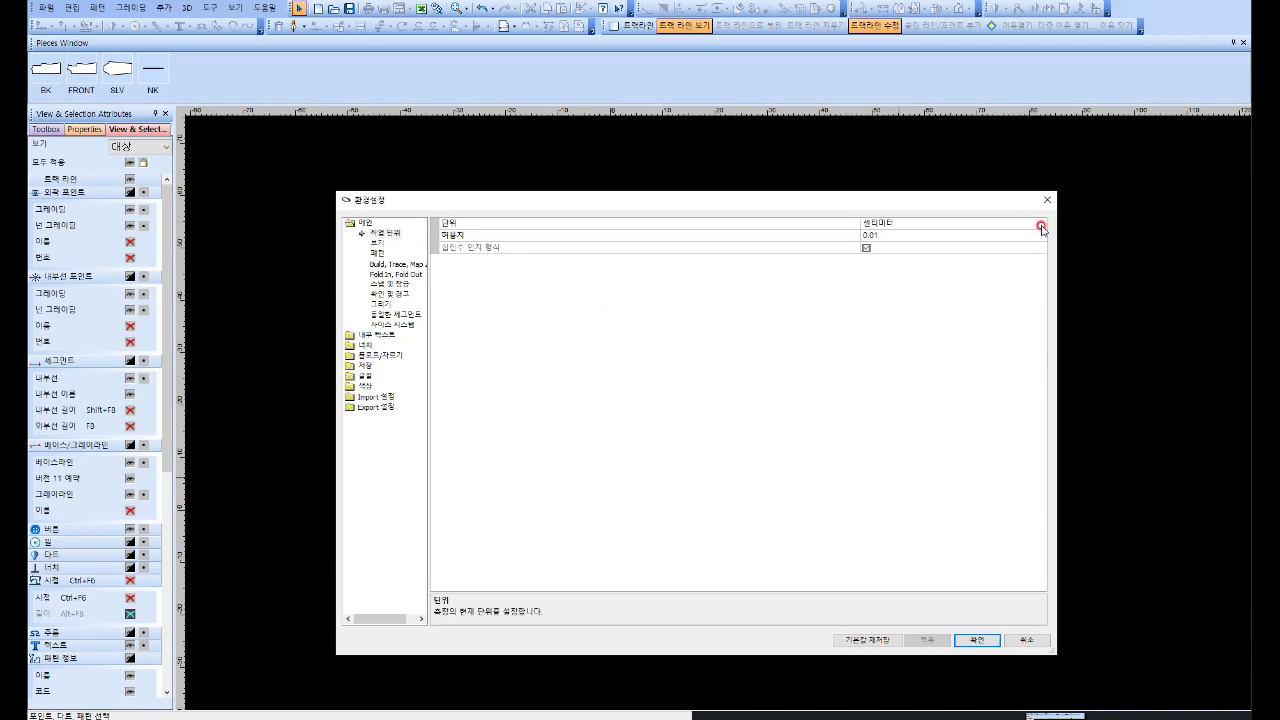
left_click(871, 272)
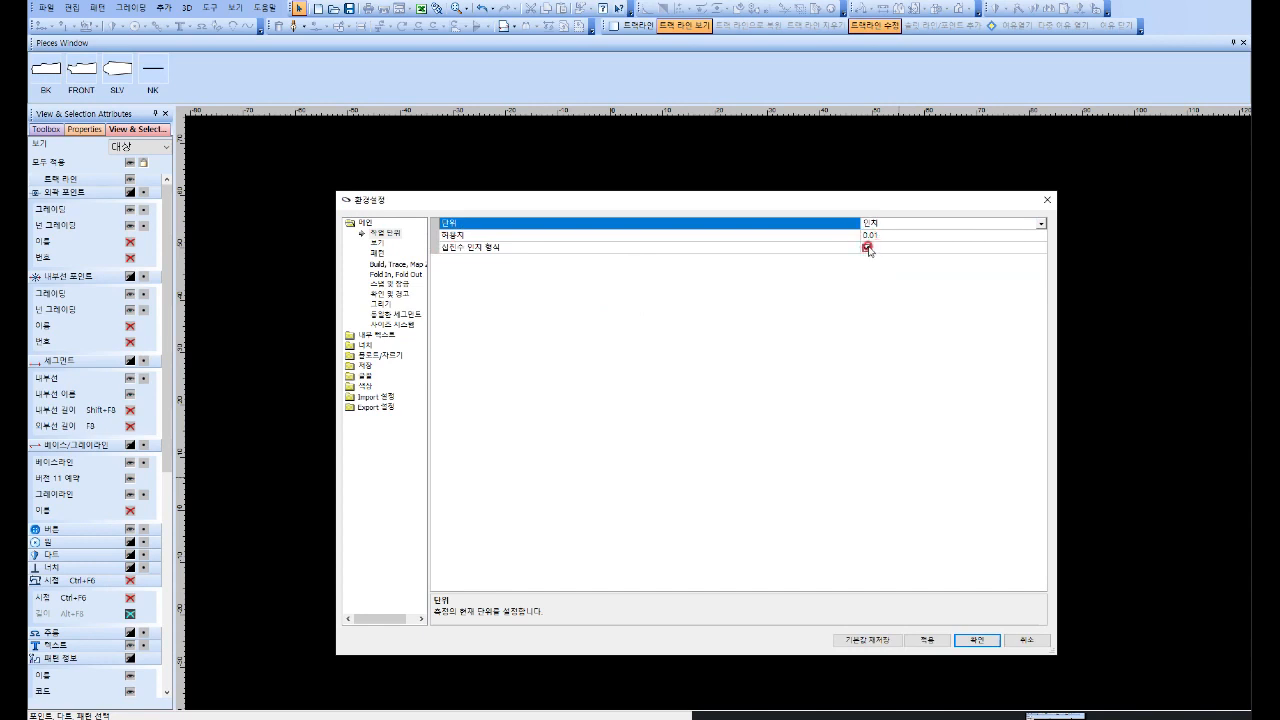
Step: Toggle the decimal inch format off and on again, set the tolerance to 0.001, and accept the preferences
left_click(867, 247)
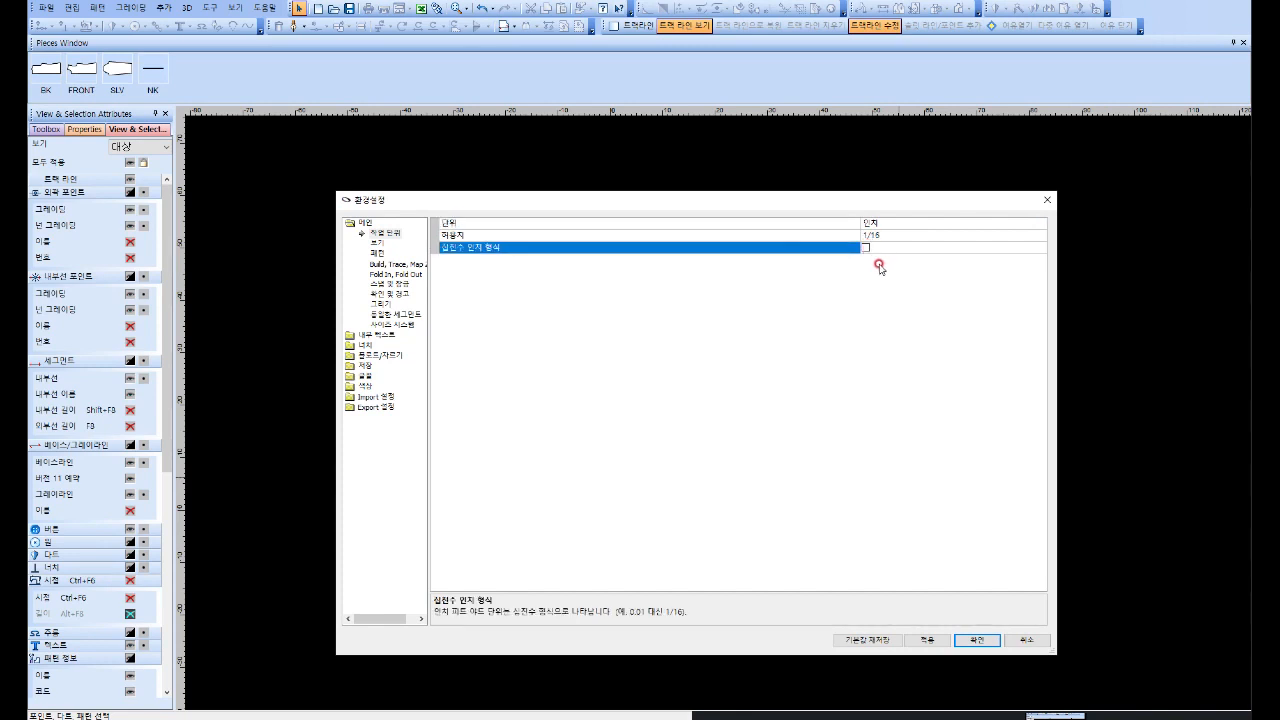
left_click(866, 247)
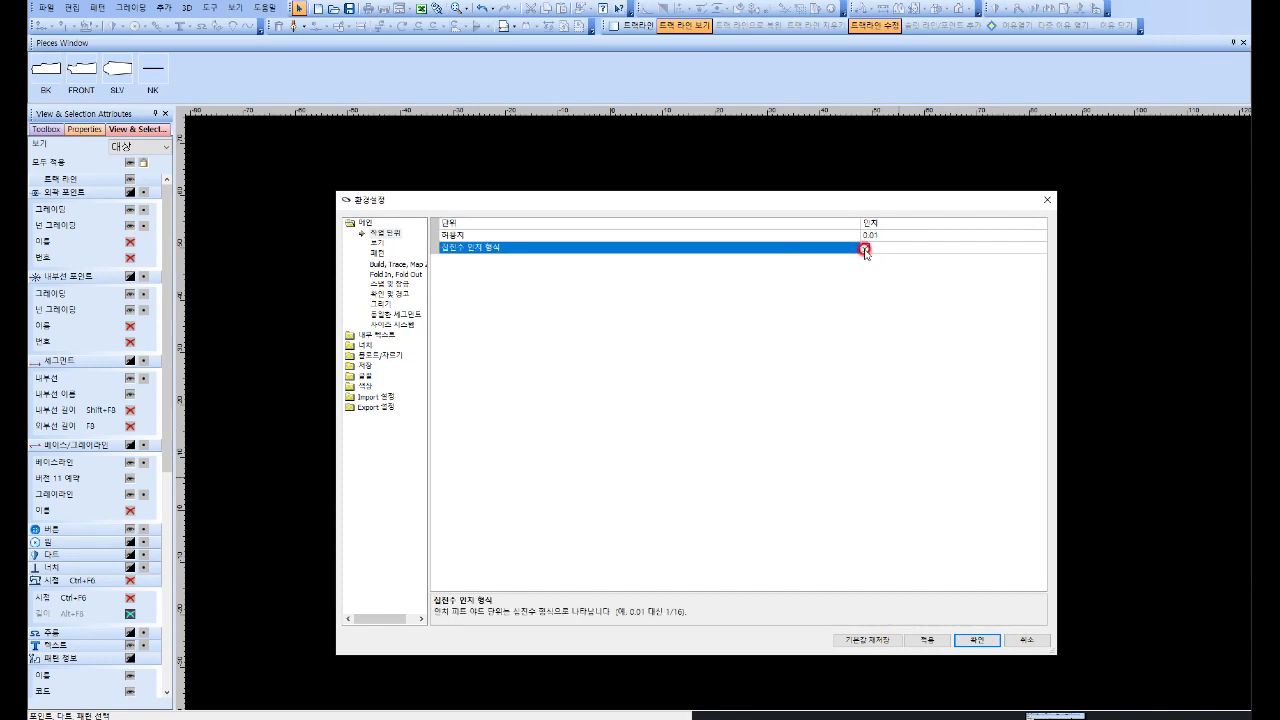
left_click(1020, 235)
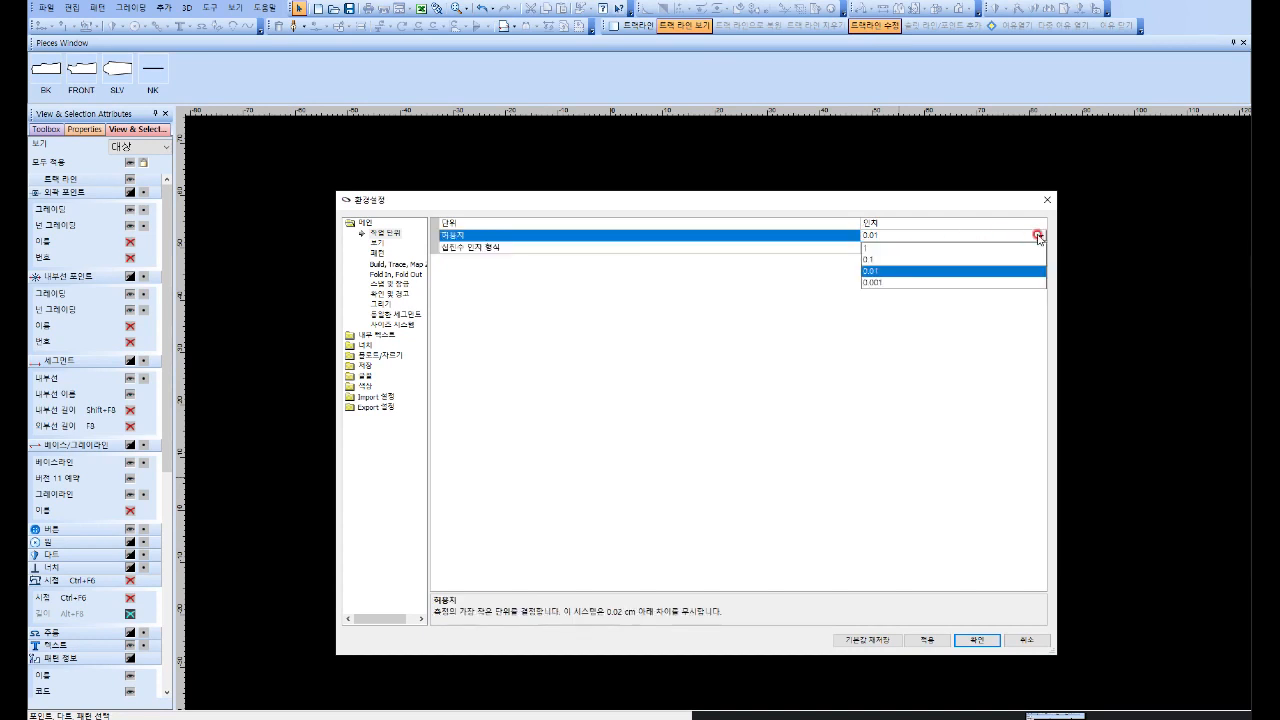
left_click(873, 282)
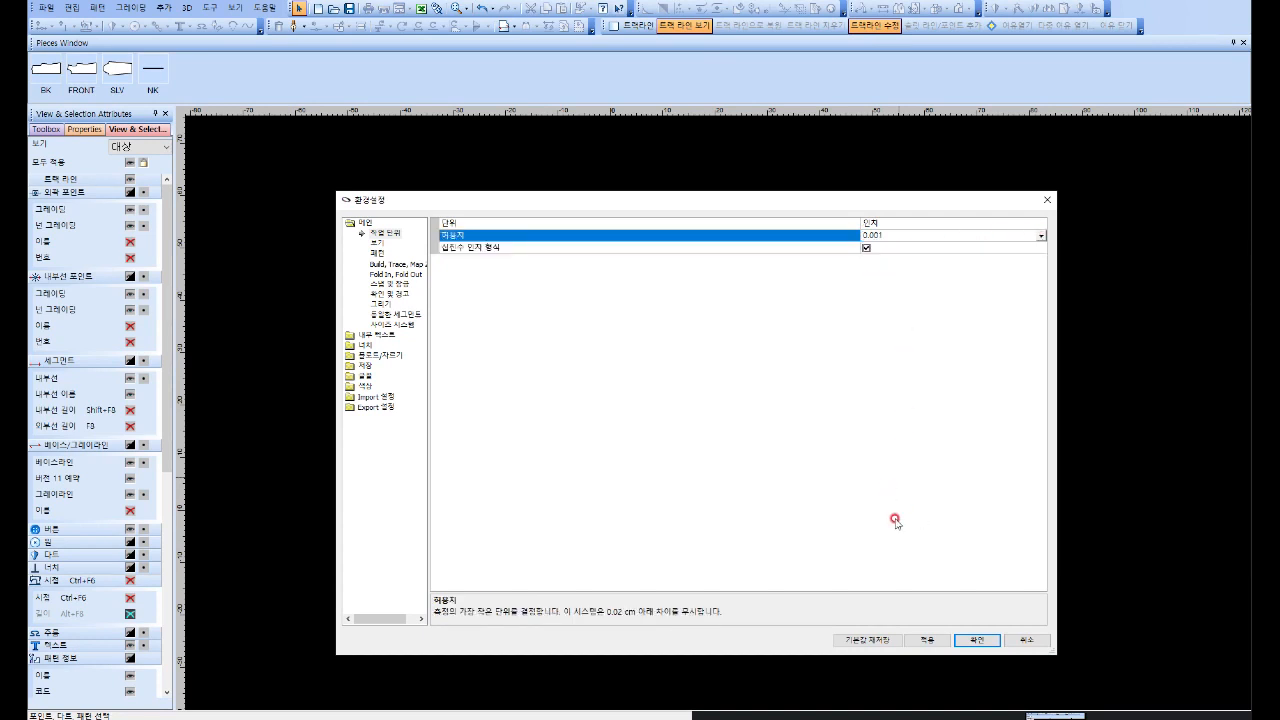
left_click(972, 640)
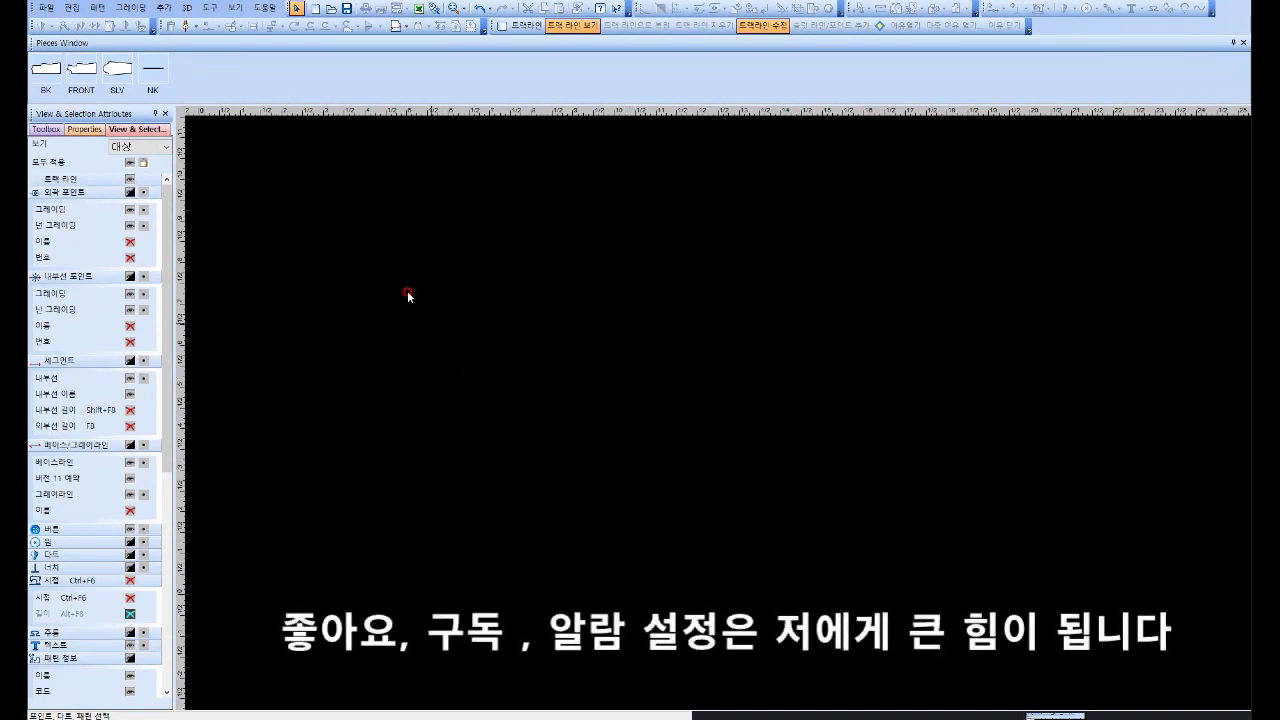
Step: Create a rectangular pattern piece named Piece with a length of 5 and a width of 6 inches
left_click(97, 7)
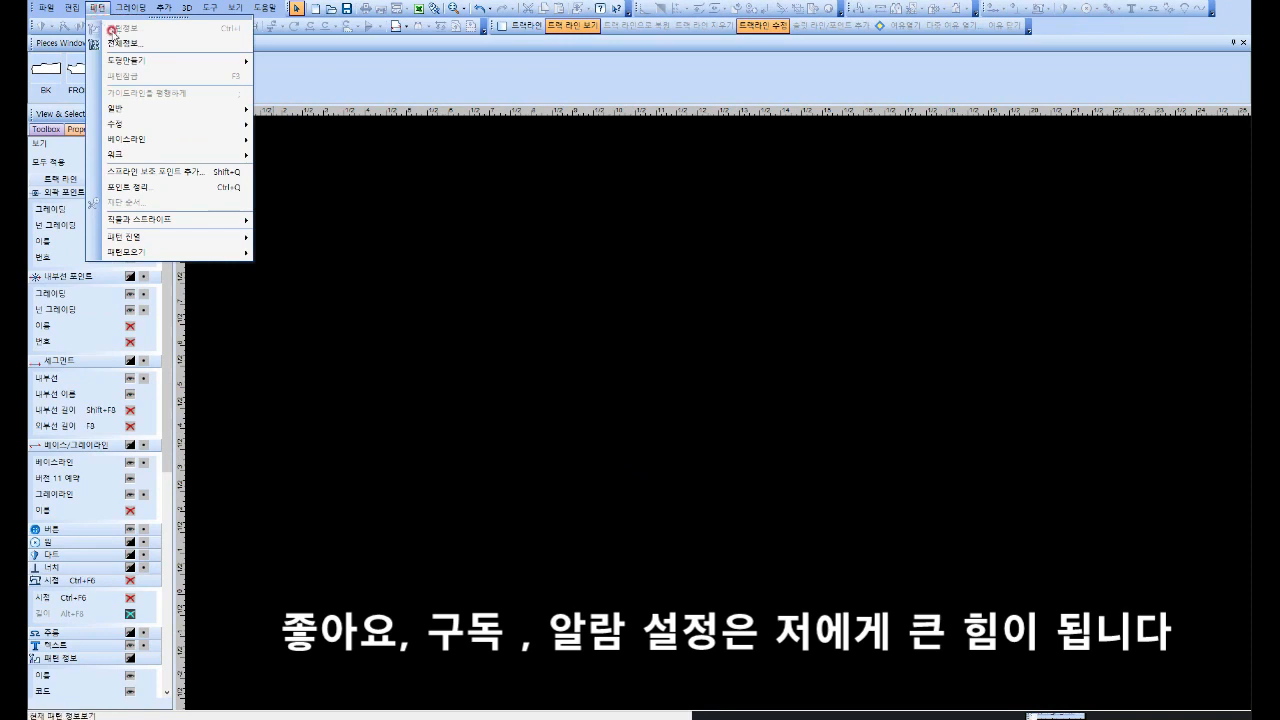
mouse_move(116, 60)
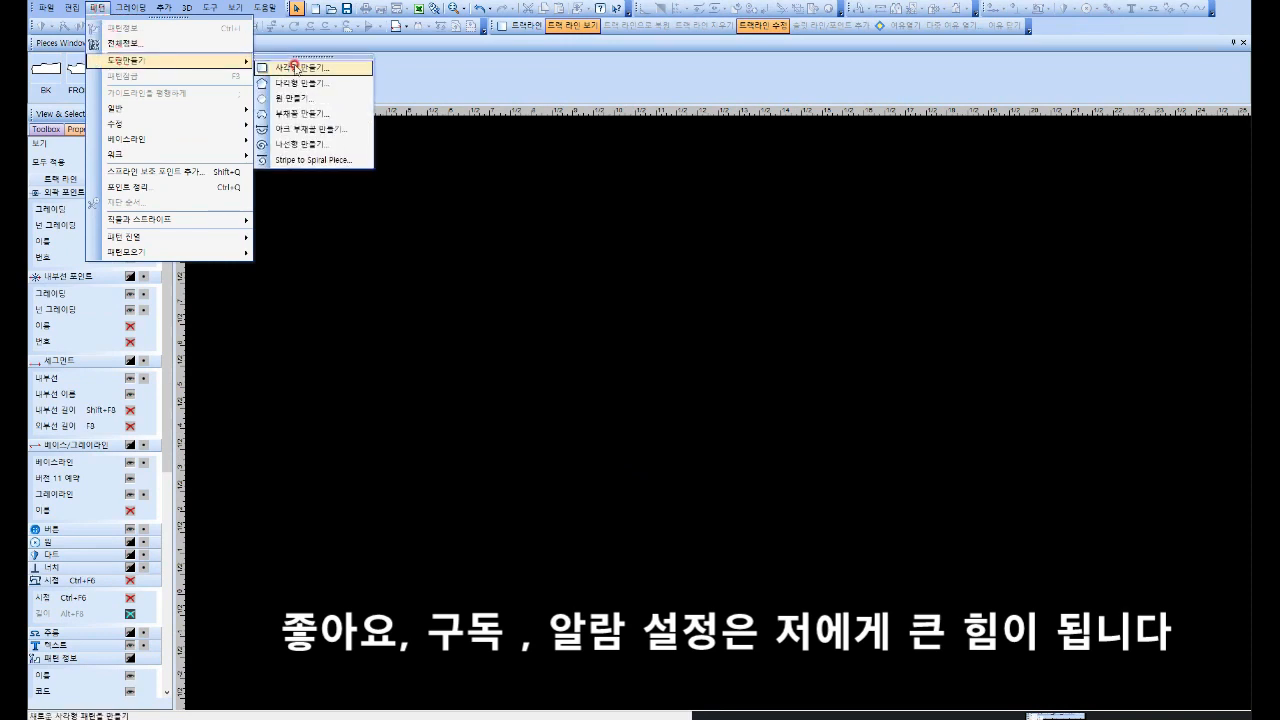
left_click(294, 67)
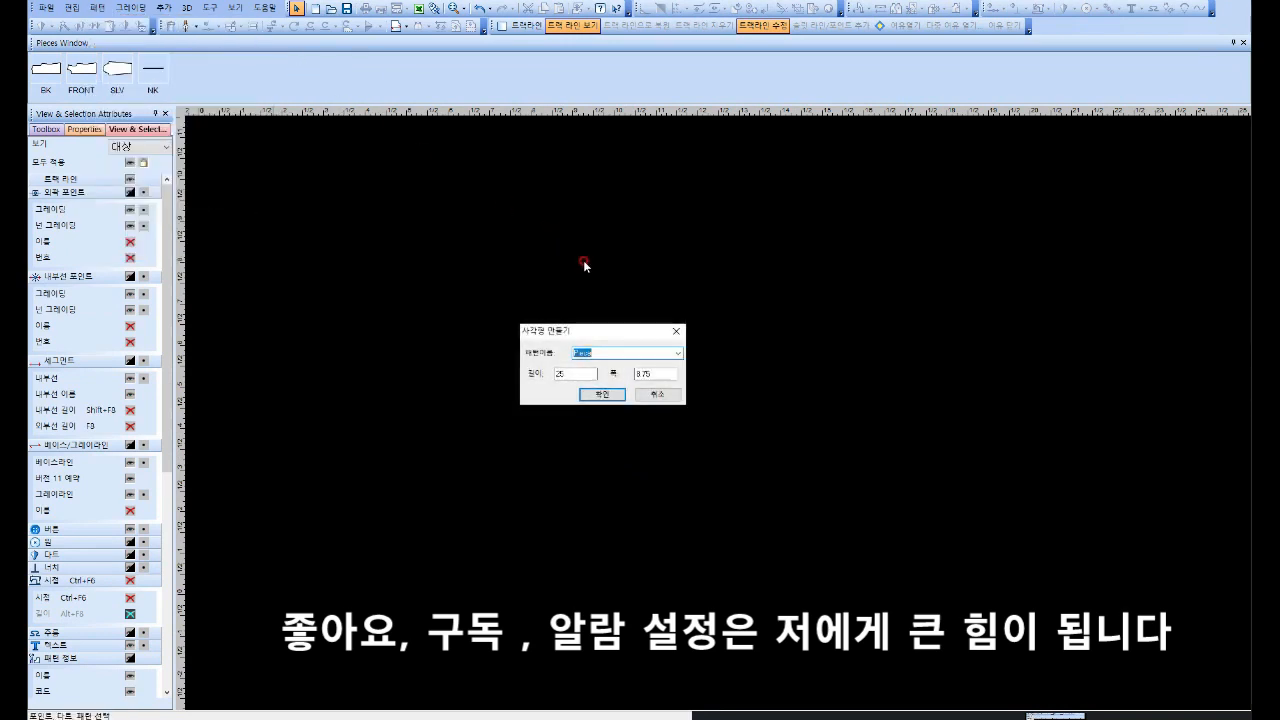
left_click_drag(586, 336, 588, 336)
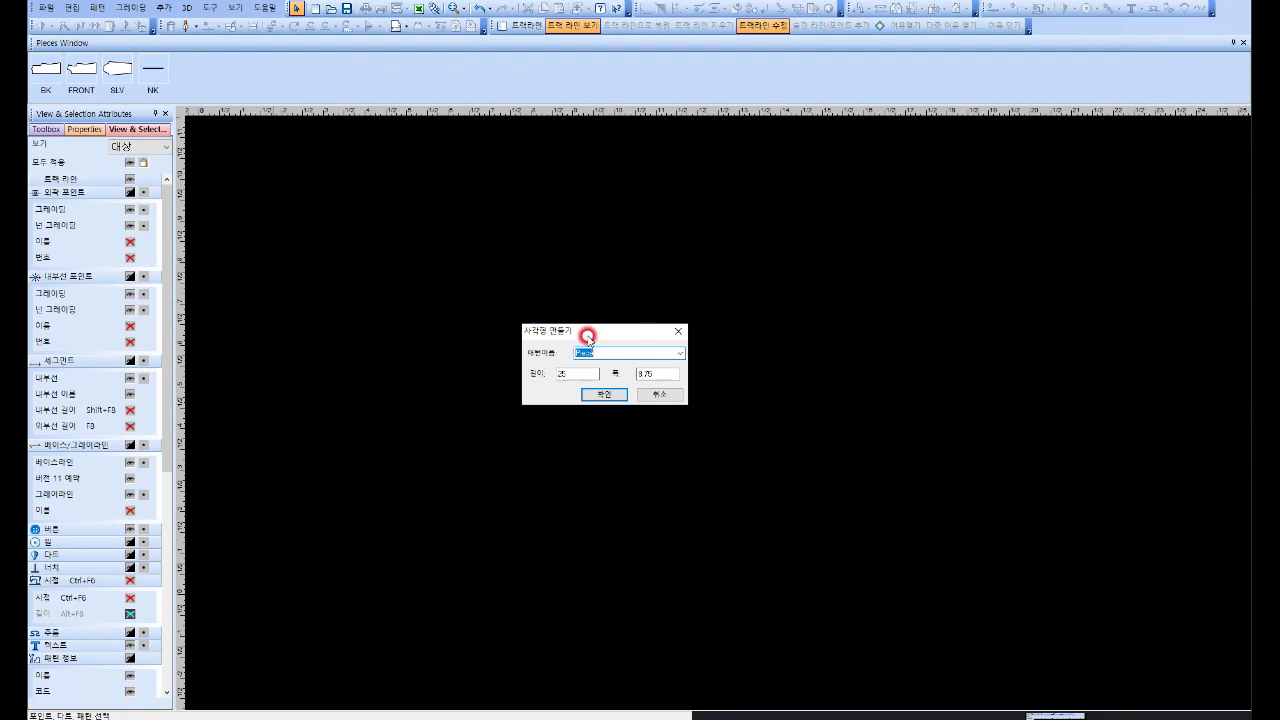
double_click(563, 373)
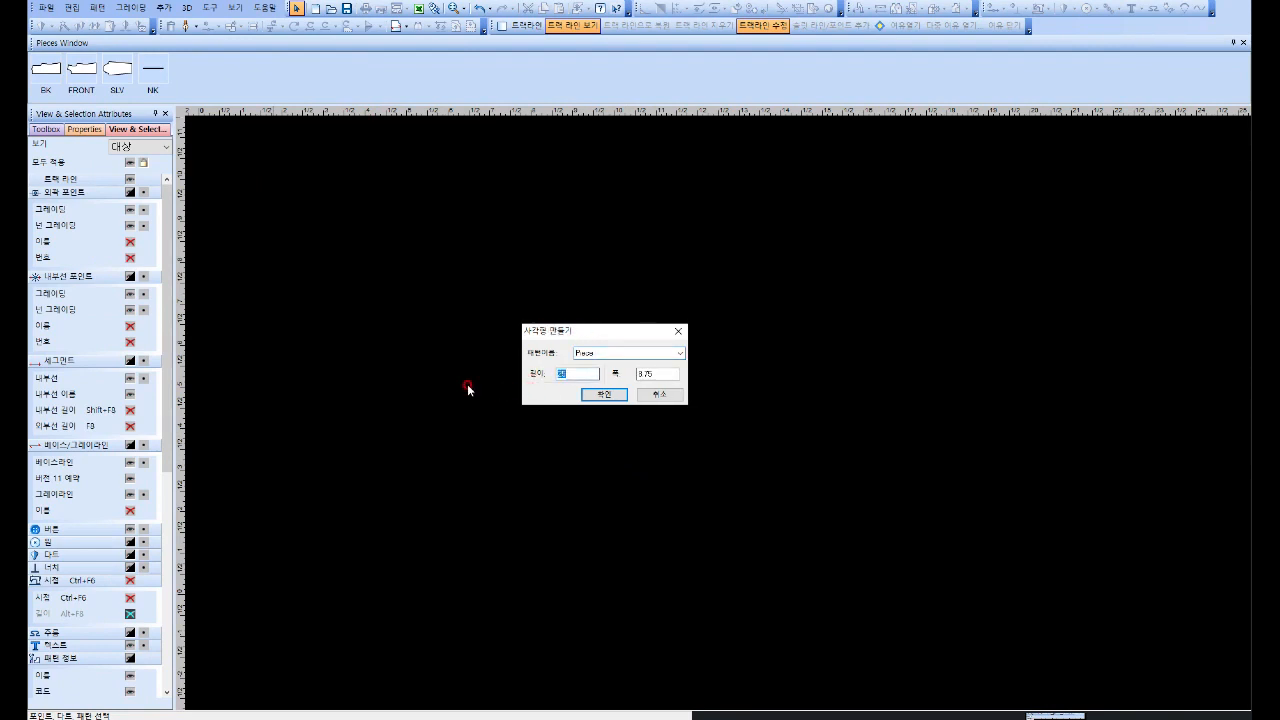
type("5")
double_click(652, 373)
type("8")
left_click(614, 396)
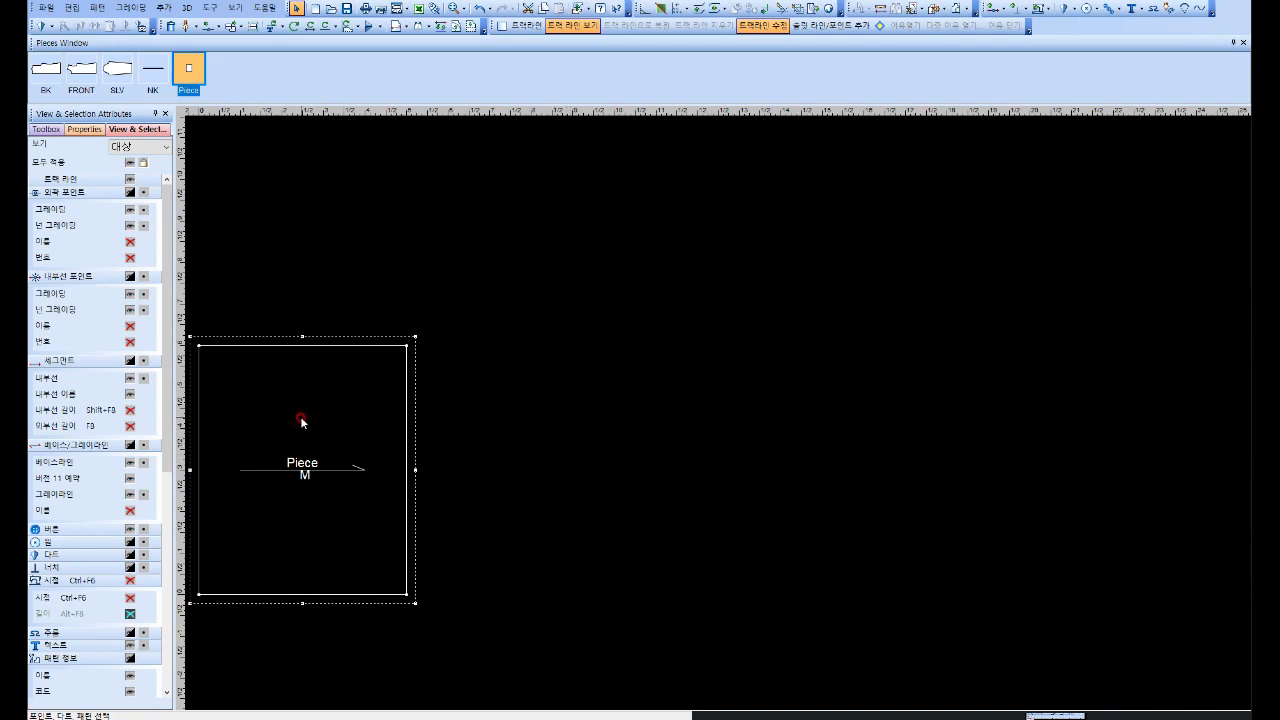
Step: Reposition the Piece rectangle several times across the work area, making the last move from its upper-left corner
left_click_drag(301, 418, 707, 302)
left_click(706, 298)
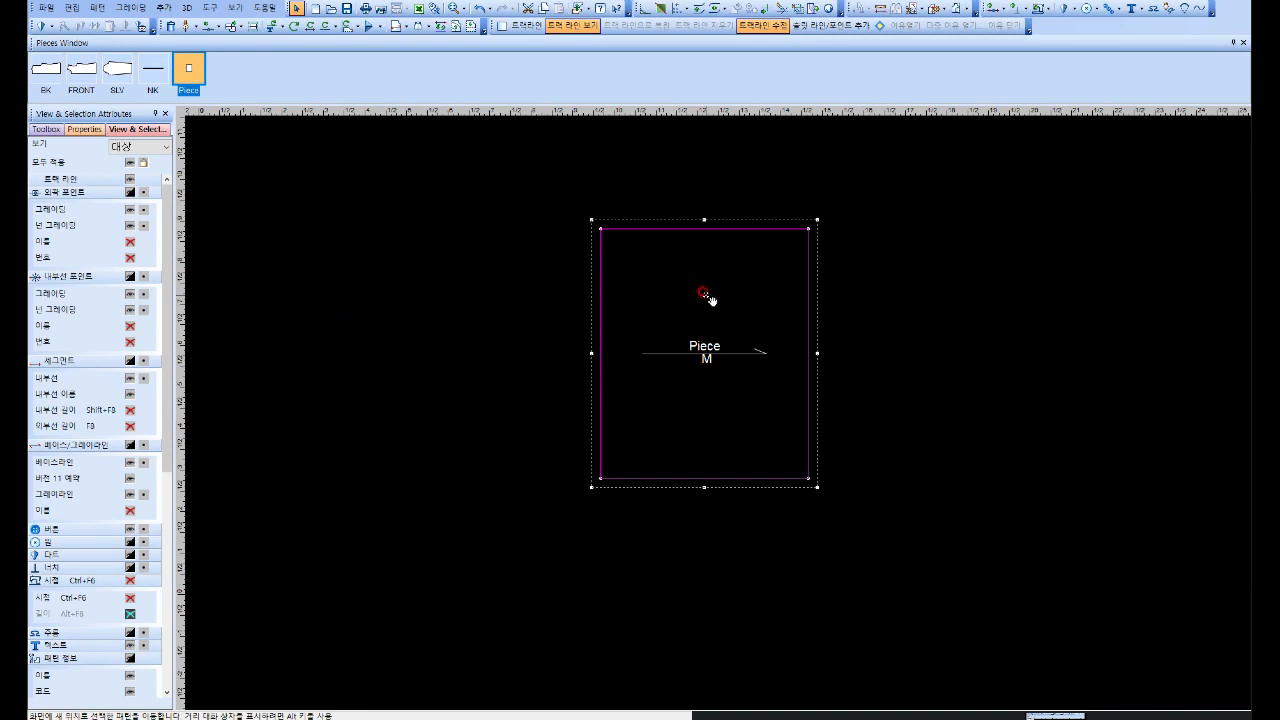
left_click_drag(705, 295, 989, 259)
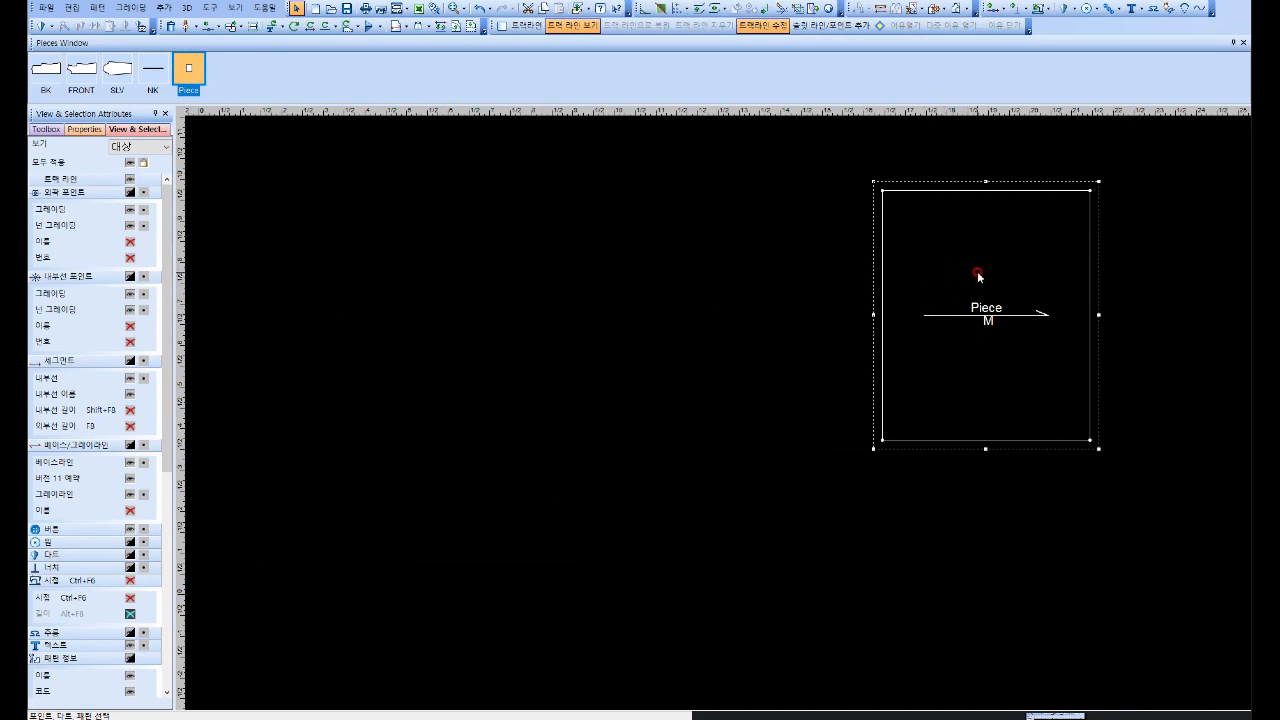
left_click_drag(978, 276, 891, 263)
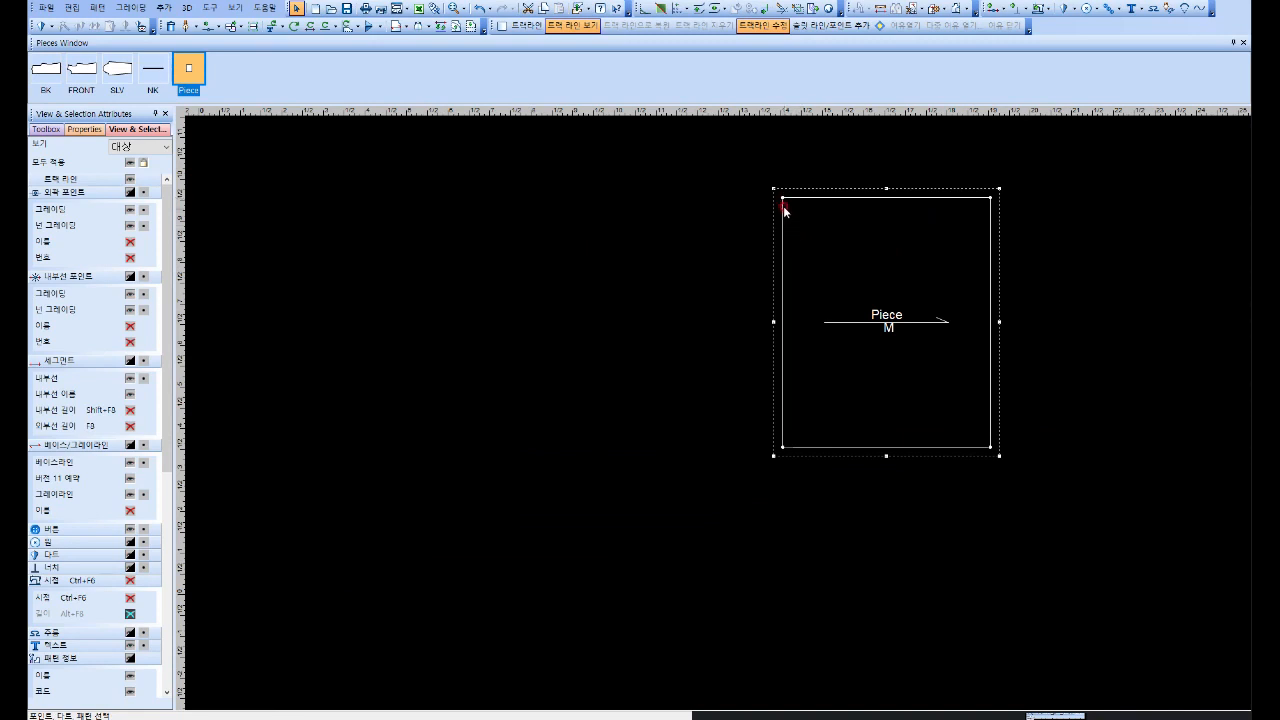
left_click_drag(784, 203, 372, 188)
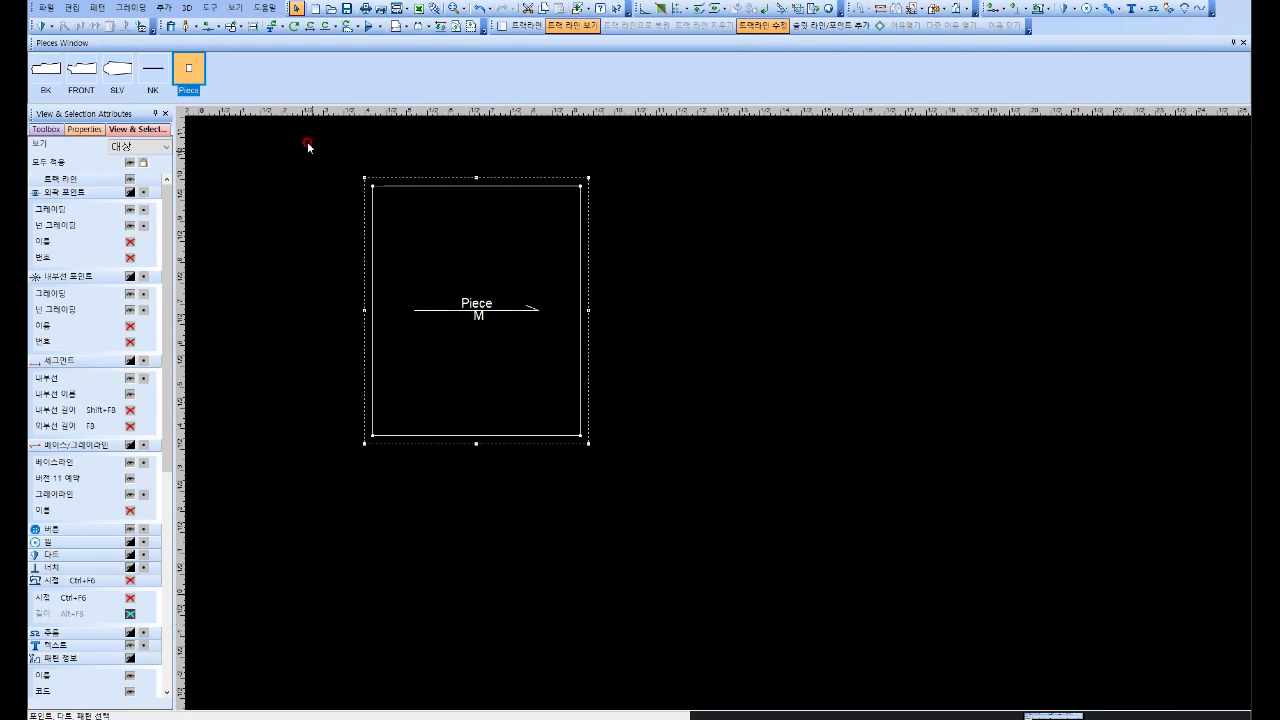
Step: Create a second rectangular pattern piece, Piece2, with a length of 25 and a width of 8.75 inches
left_click(97, 8)
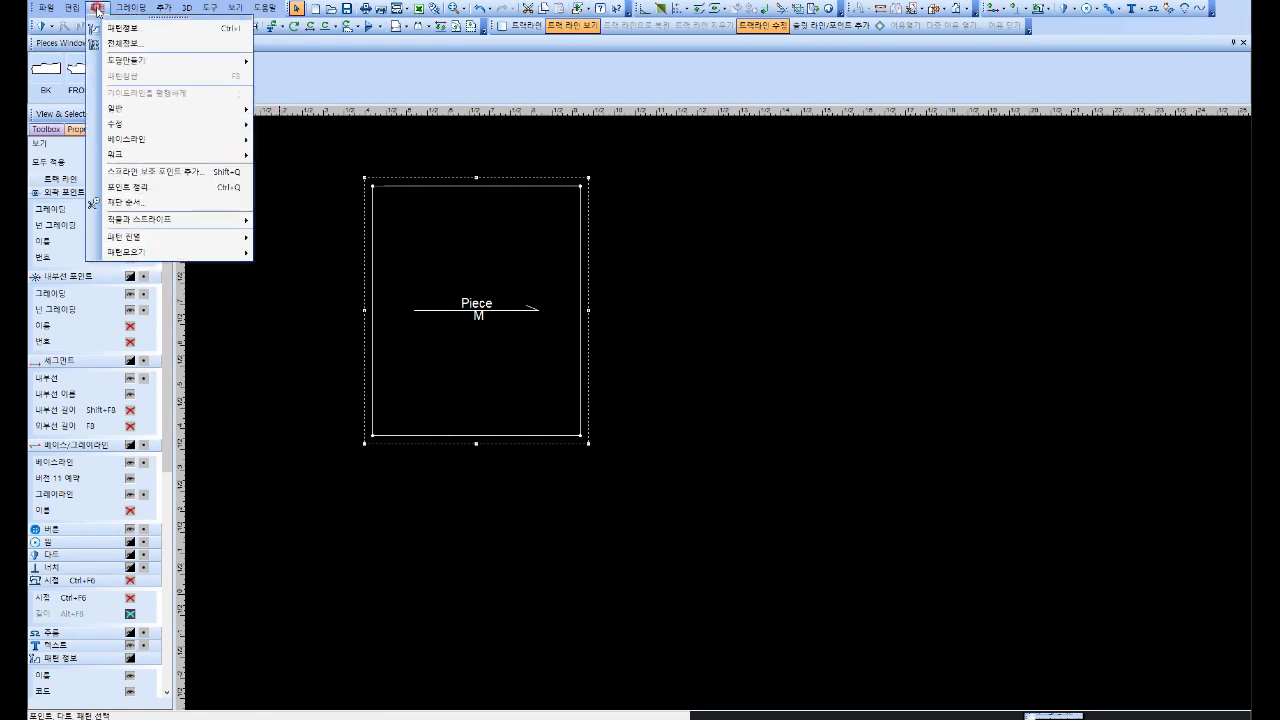
mouse_move(130, 62)
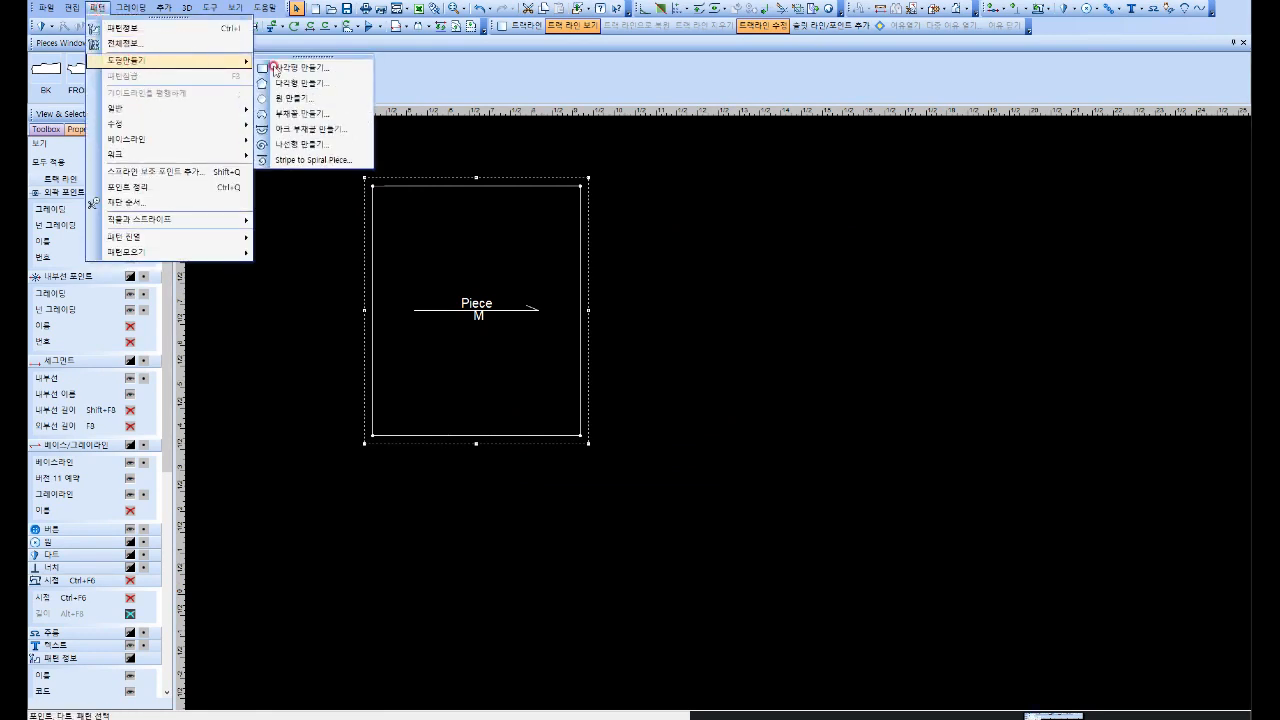
left_click(289, 69)
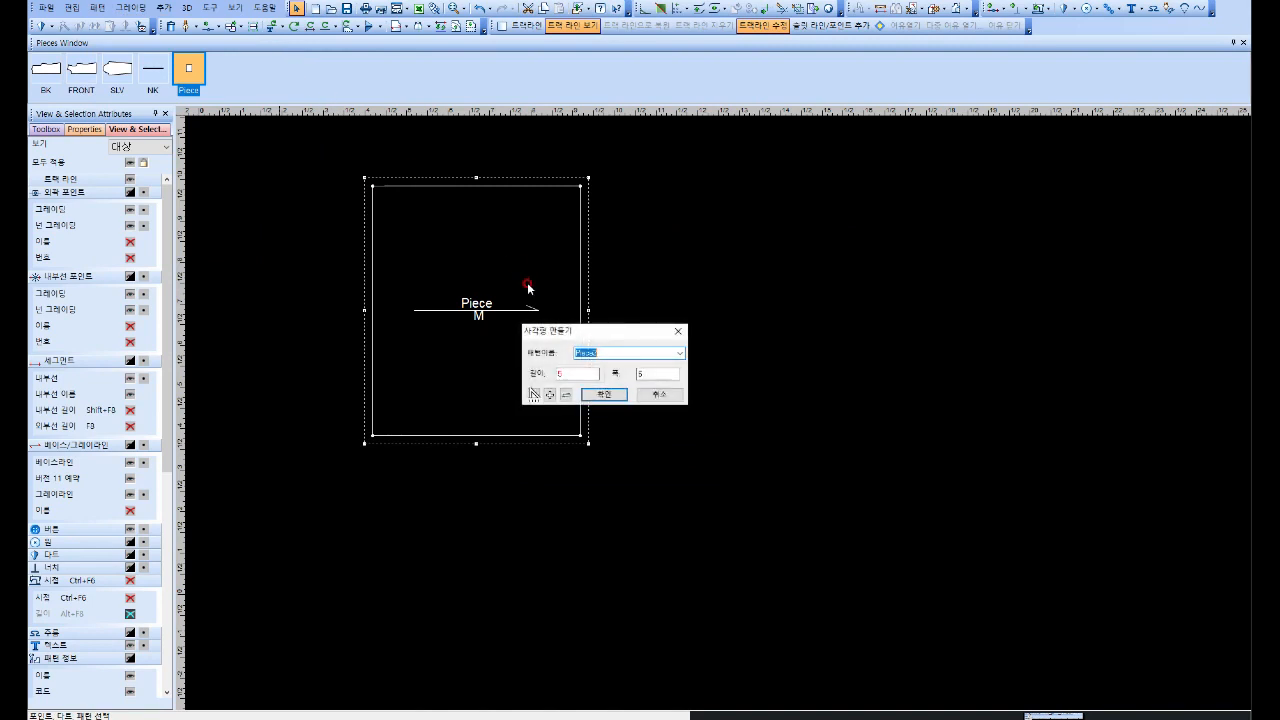
left_click(563, 373)
type("20")
left_click_drag(645, 372, 620, 384)
type("8.75")
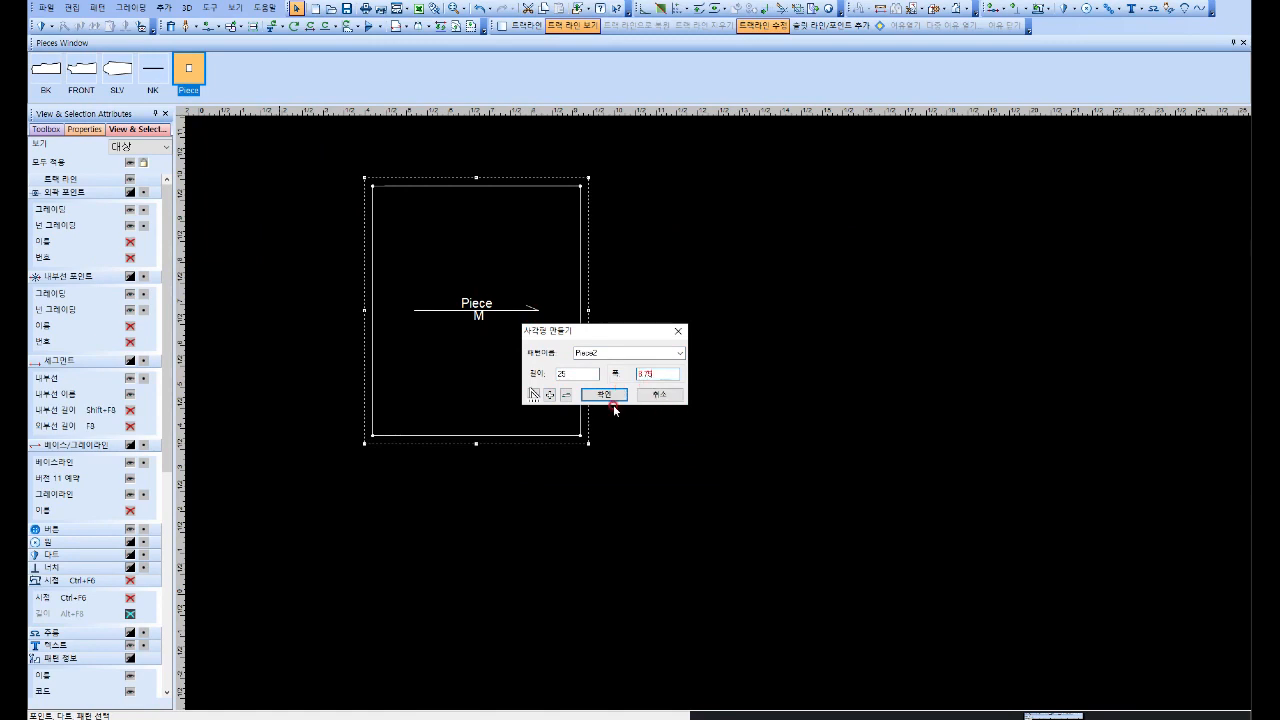
left_click(605, 394)
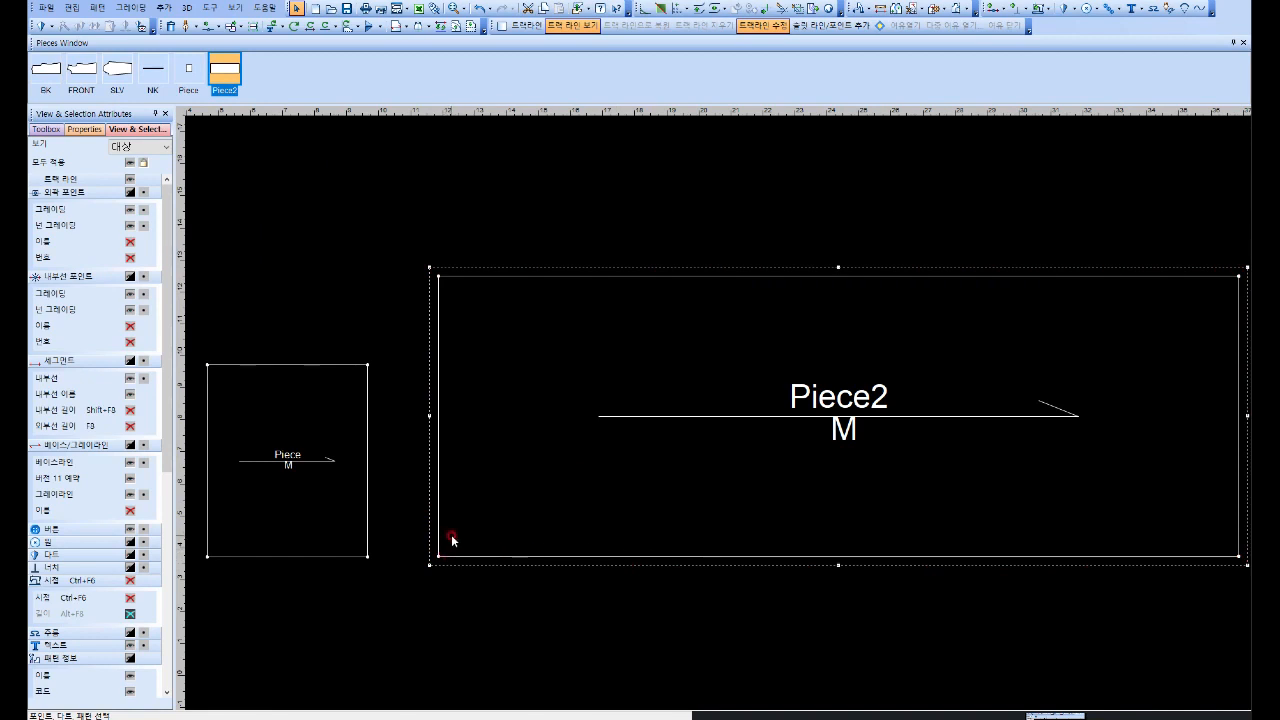
Step: Remove the small Piece rectangle from the work area, bring it back from the stored pieces, and remove it again
left_click(347, 527)
left_click(201, 356)
left_click(370, 356)
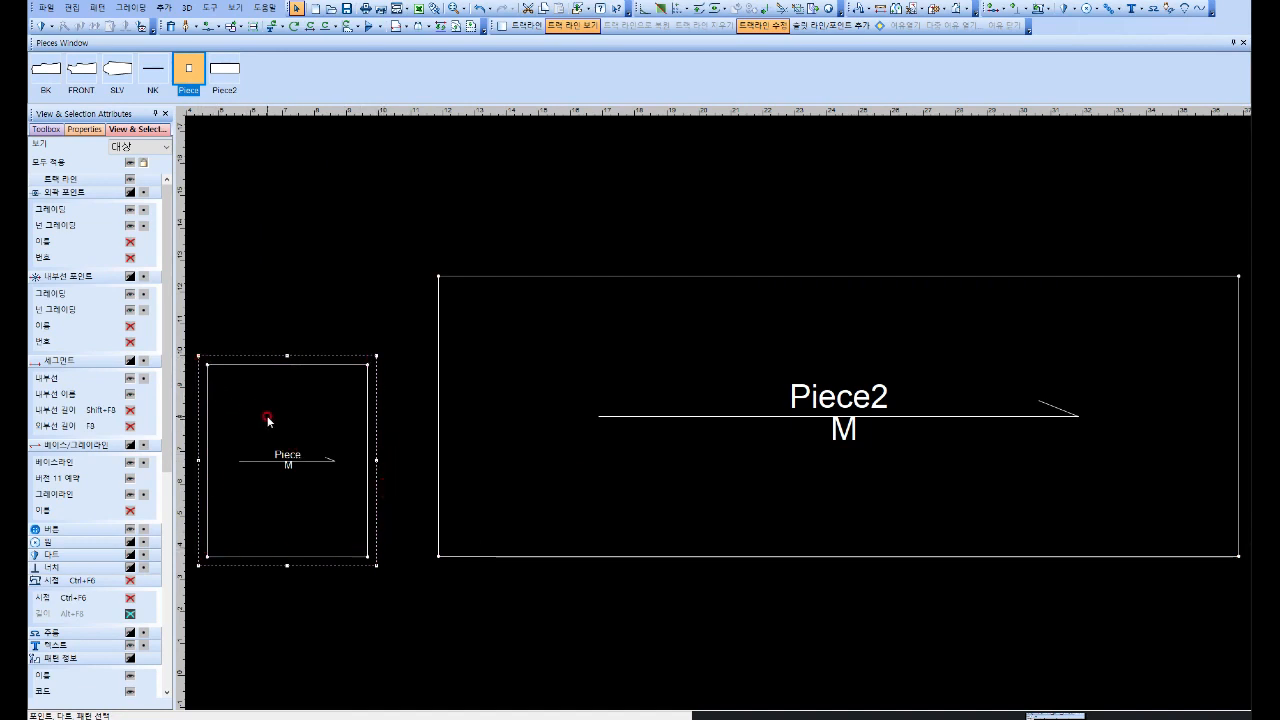
key("Delete")
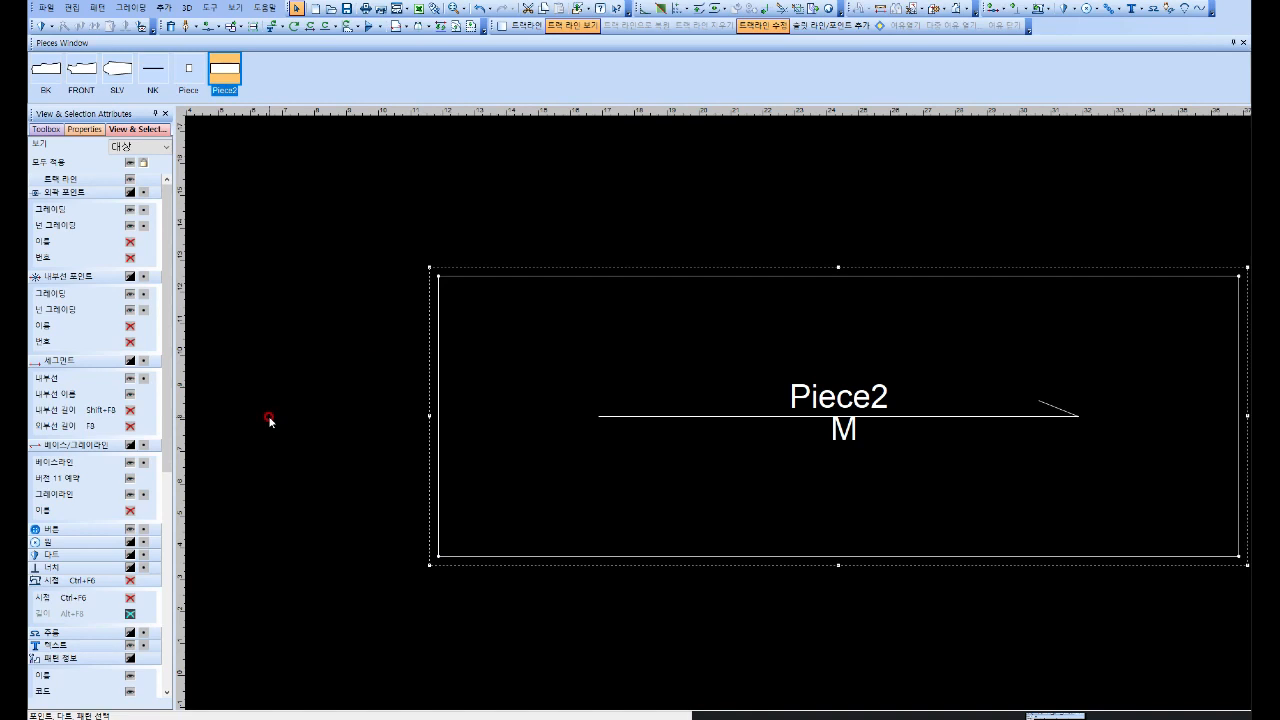
left_click(187, 71)
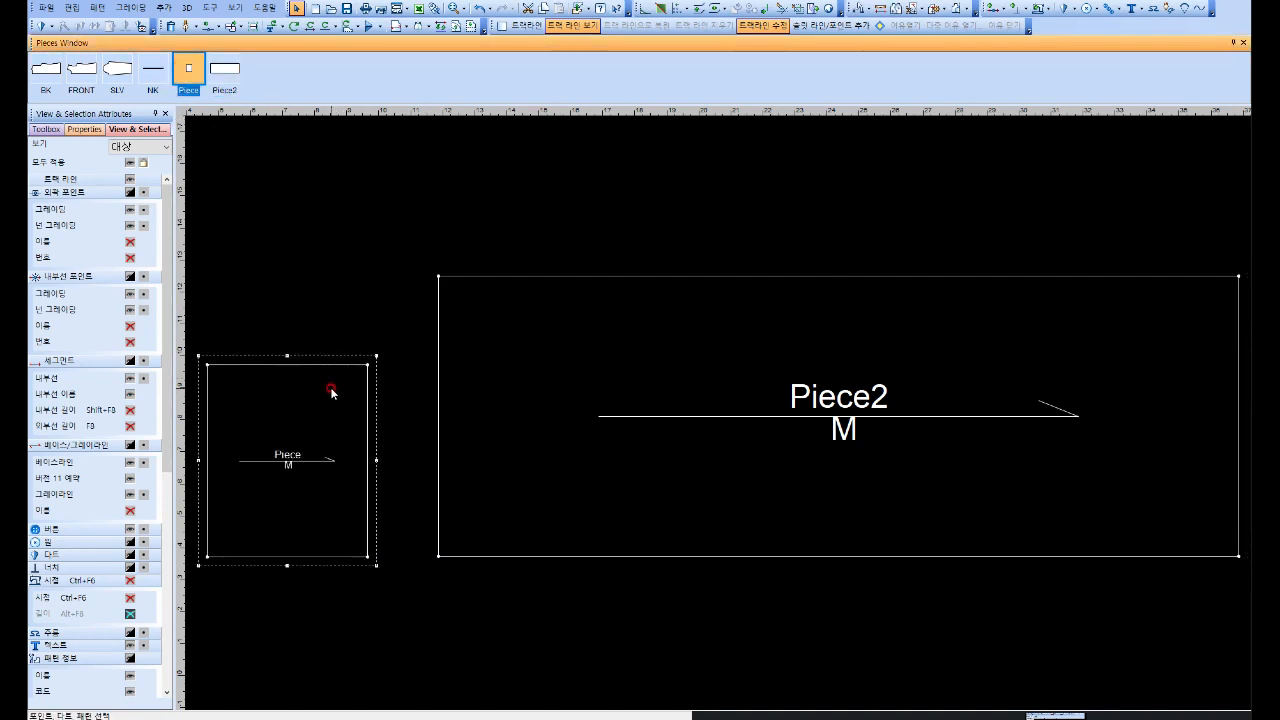
key("Delete")
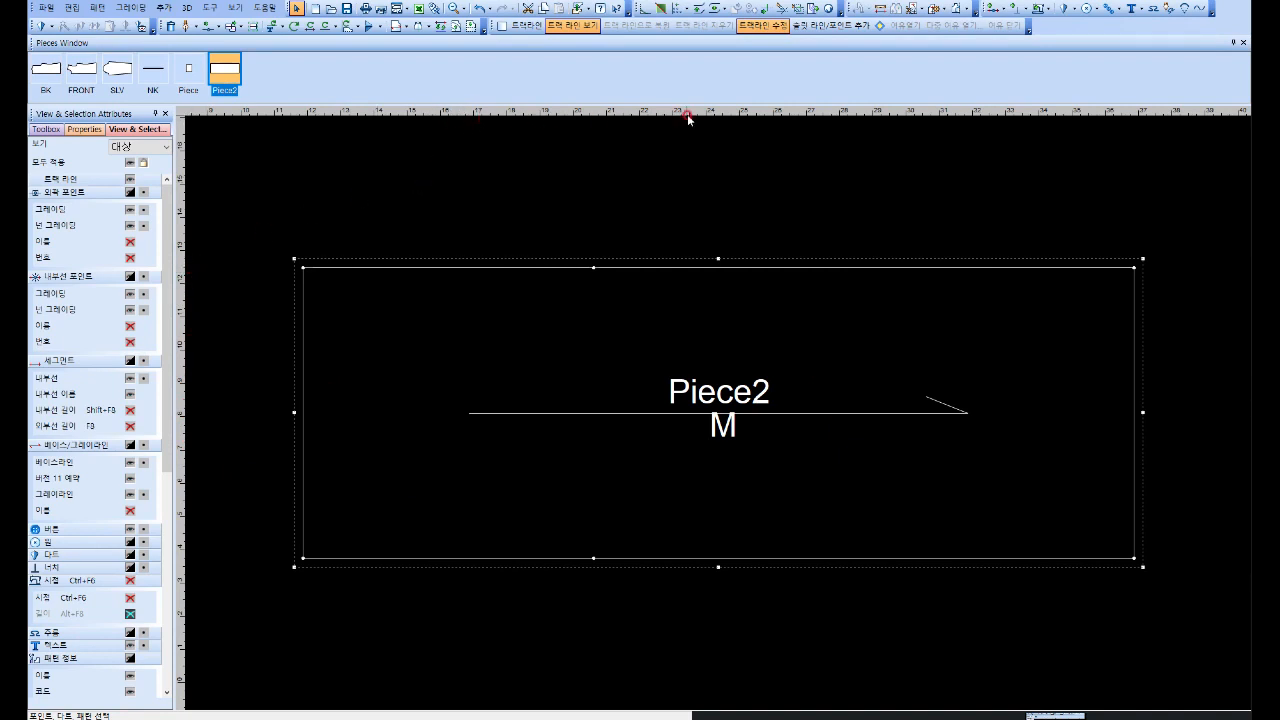
Step: Place a vertical guideline on Piece2's left edge and a horizontal guideline on its bottom edge
left_click_drag(686, 115, 676, 303)
left_click_drag(180, 272, 362, 340)
Step: Offset the vertical guideline about 5 inches into Piece2 and return it to the left edge with a negative distance
left_click(303, 600)
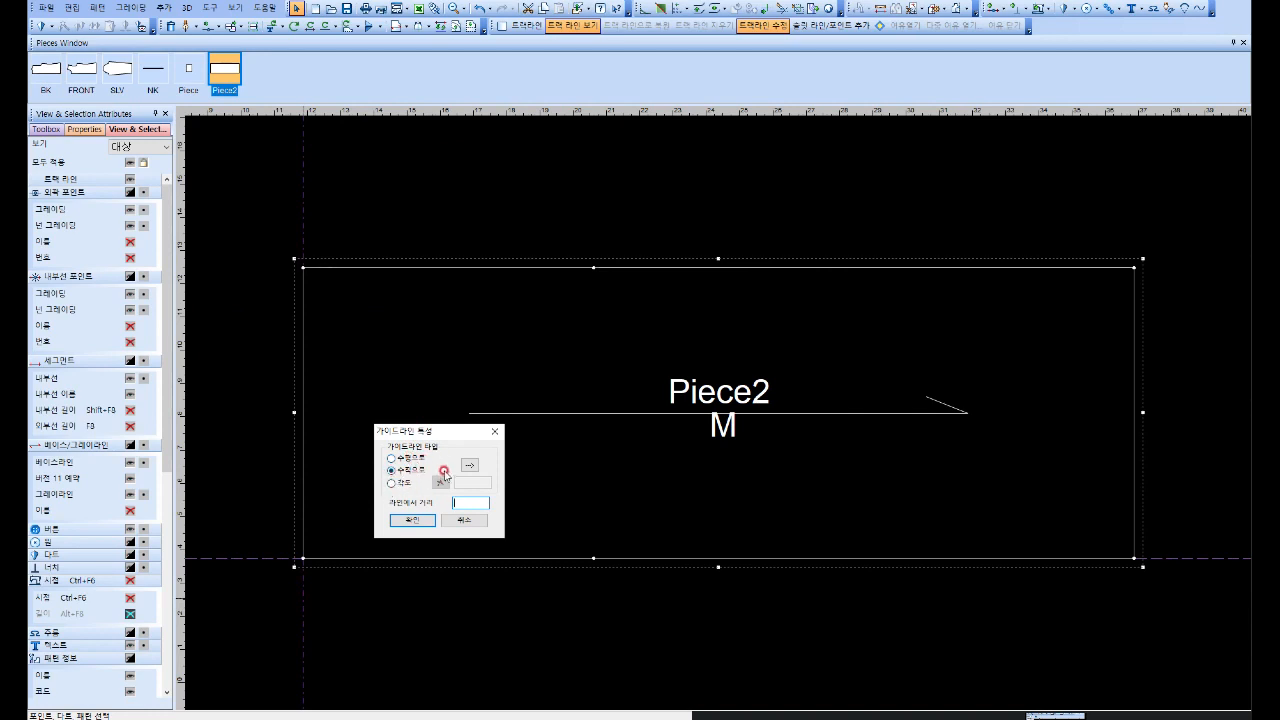
left_click(413, 520)
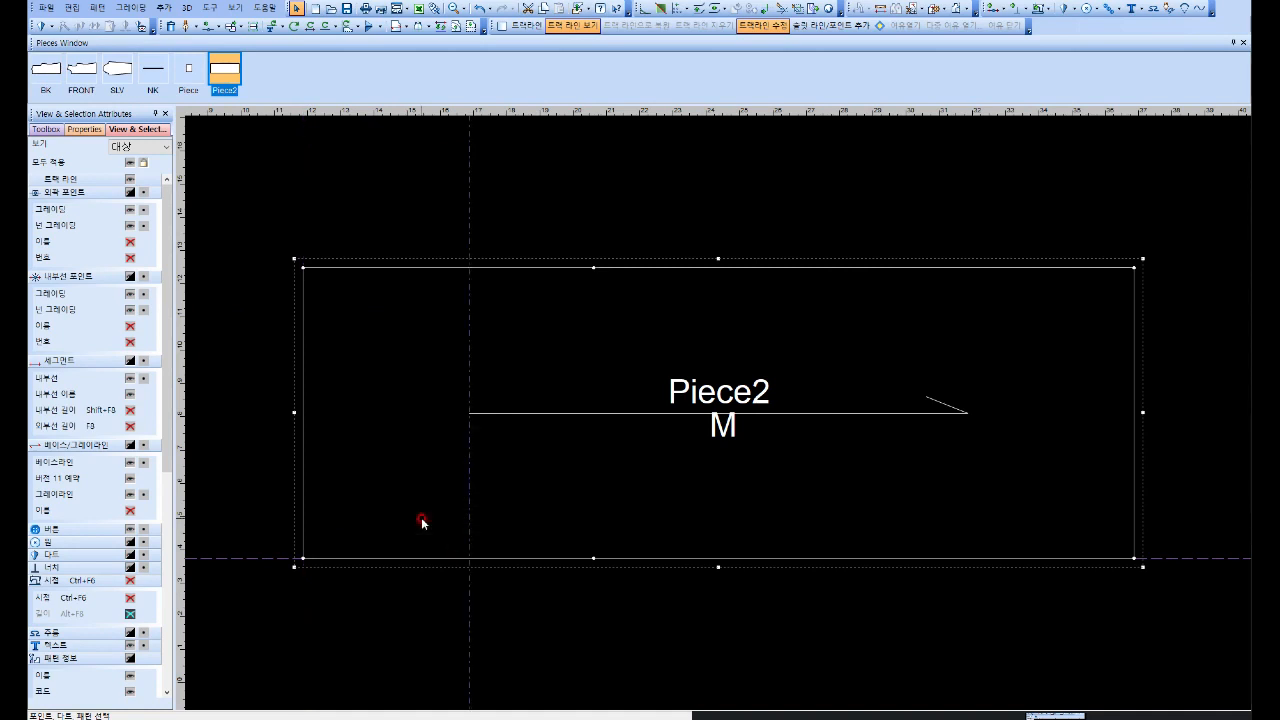
double_click(470, 492)
left_click_drag(447, 430, 442, 389)
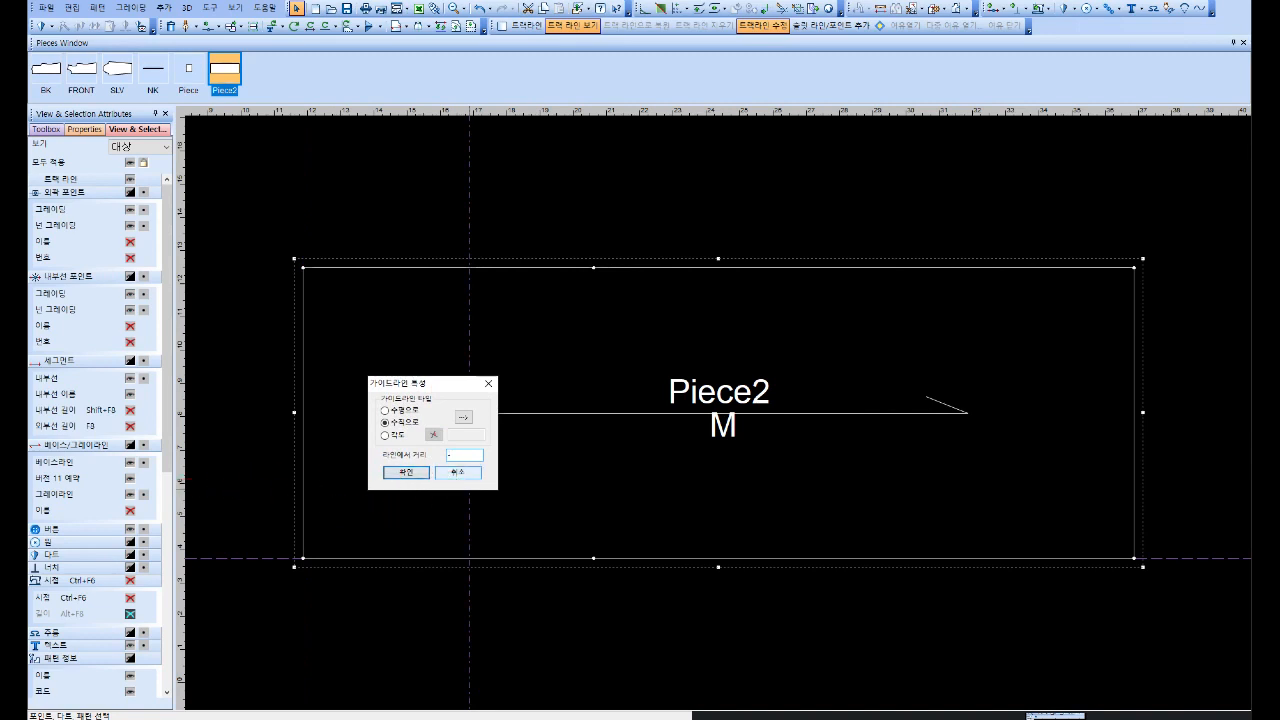
left_click(457, 472)
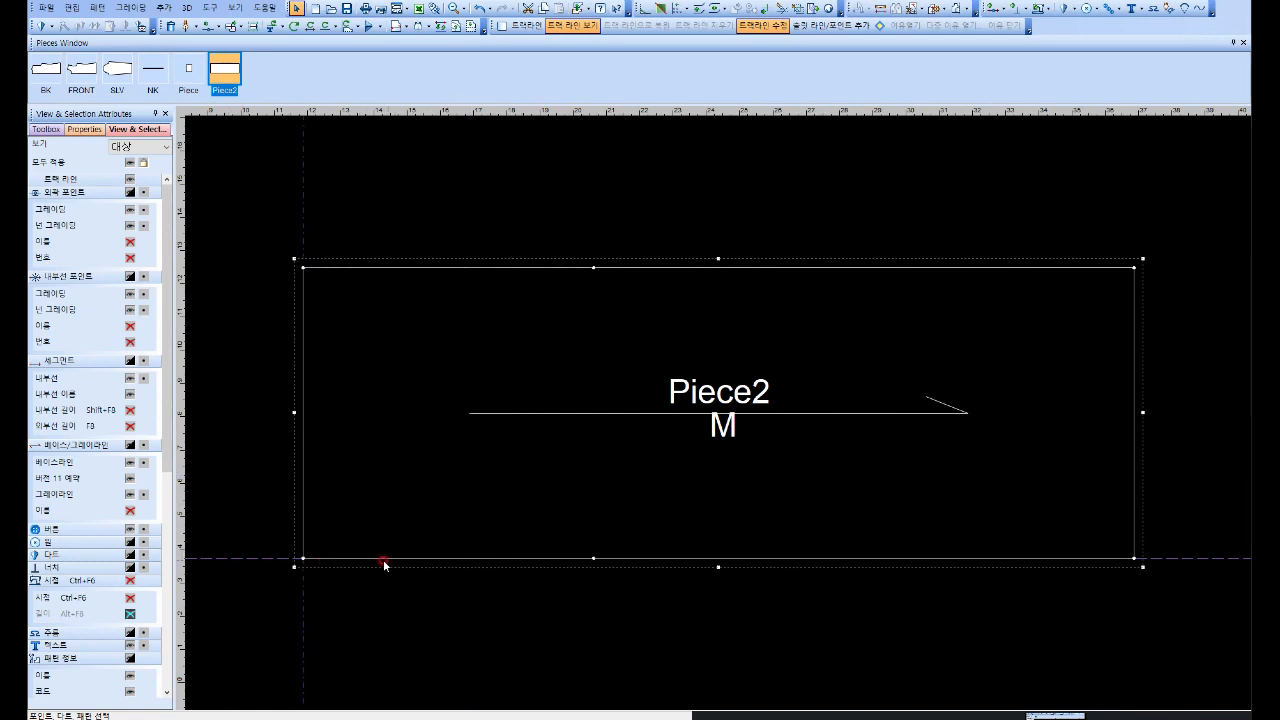
Step: Offset the horizontal guideline 5 inches from Piece2's bottom edge and return it to that edge with a negative distance
double_click(255, 559)
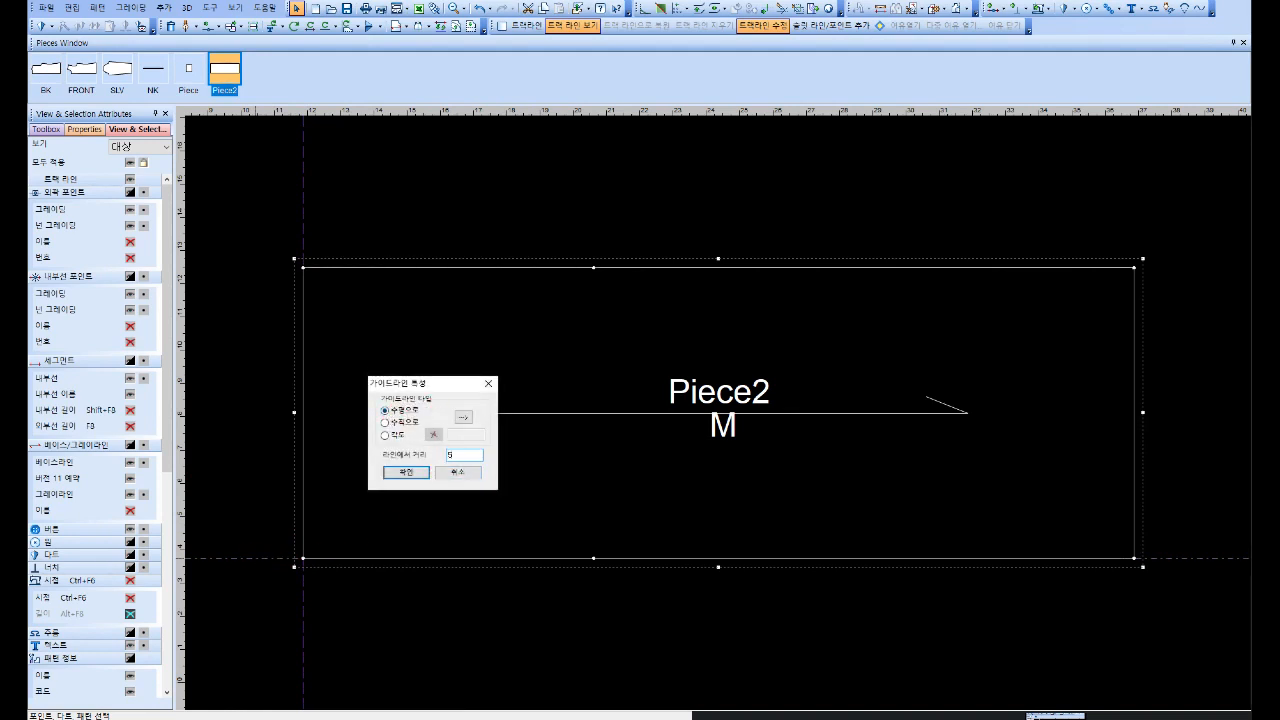
left_click(418, 471)
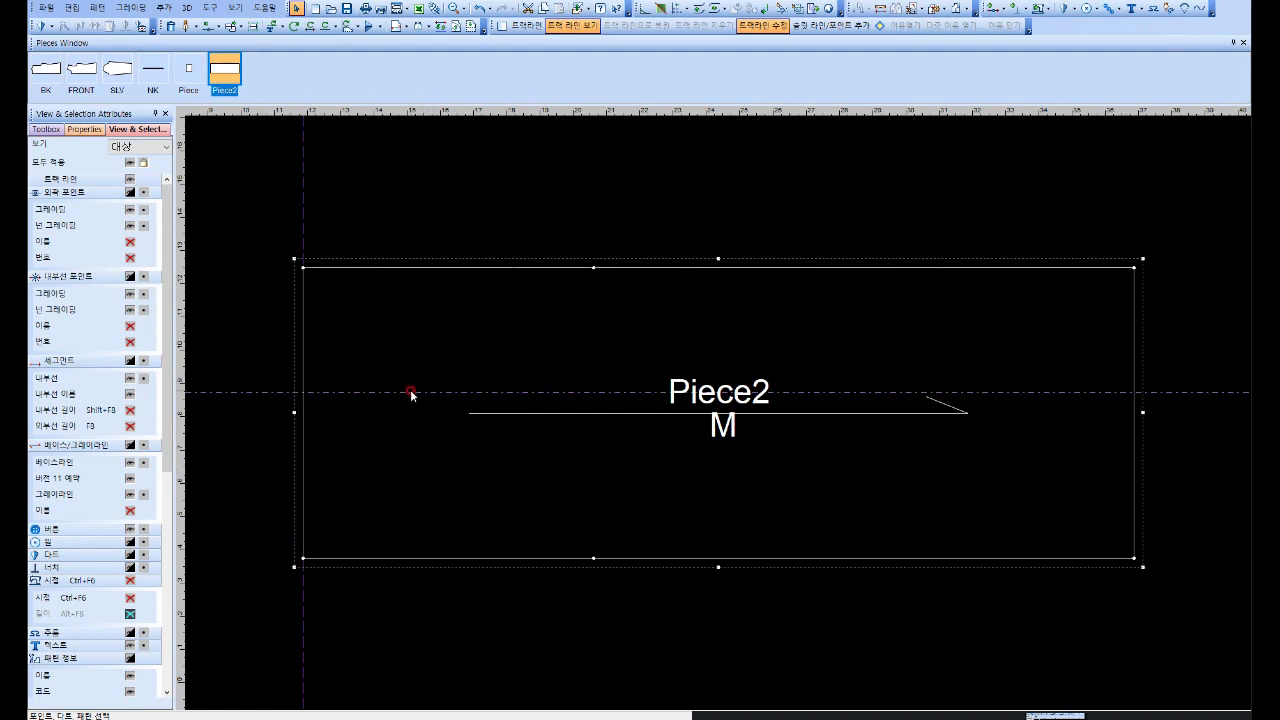
double_click(410, 392)
left_click(462, 451)
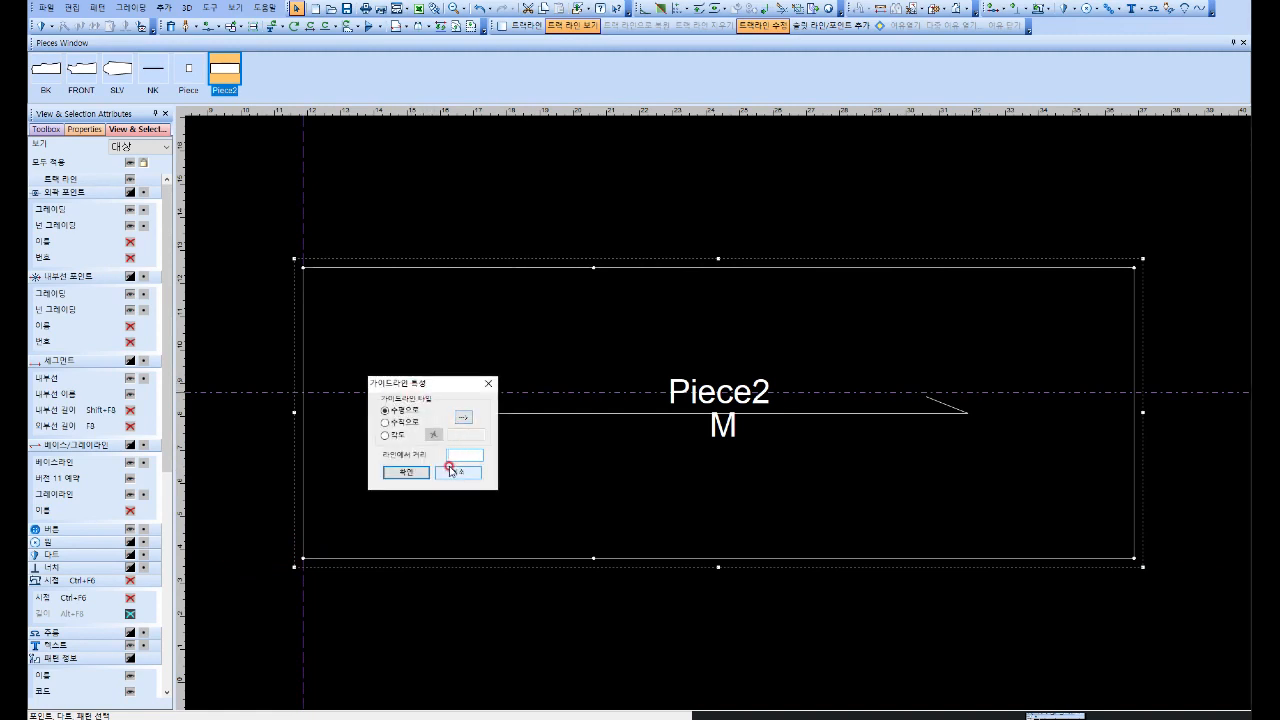
left_click(449, 467)
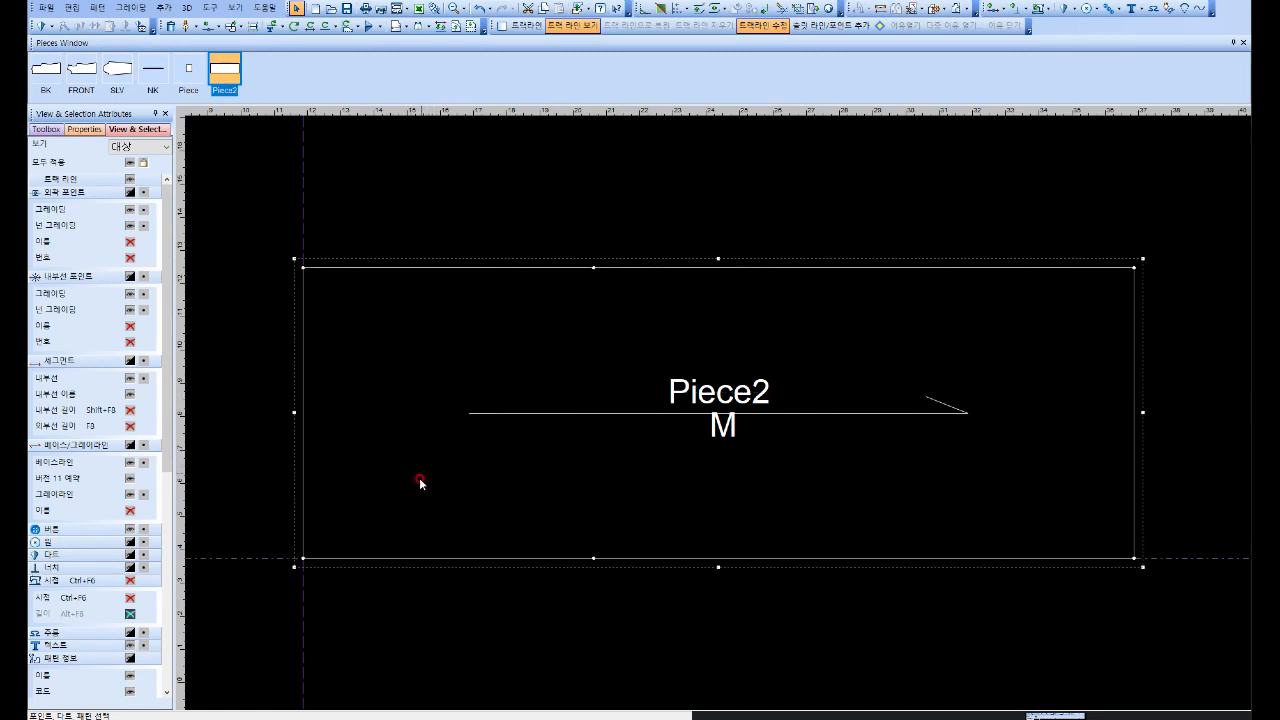
Step: Create a vertical guideline 8.75 inches from the one on Piece2's left edge
double_click(302, 598)
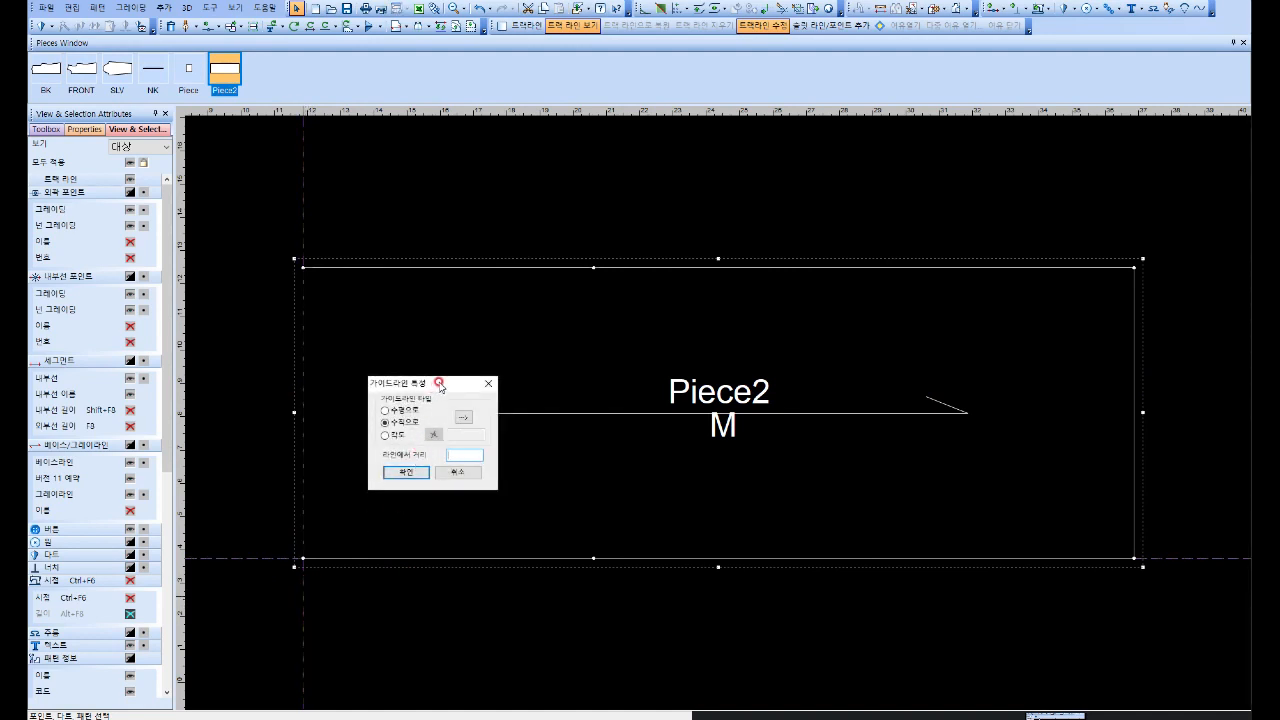
left_click(449, 456)
type("8.75")
key("Return")
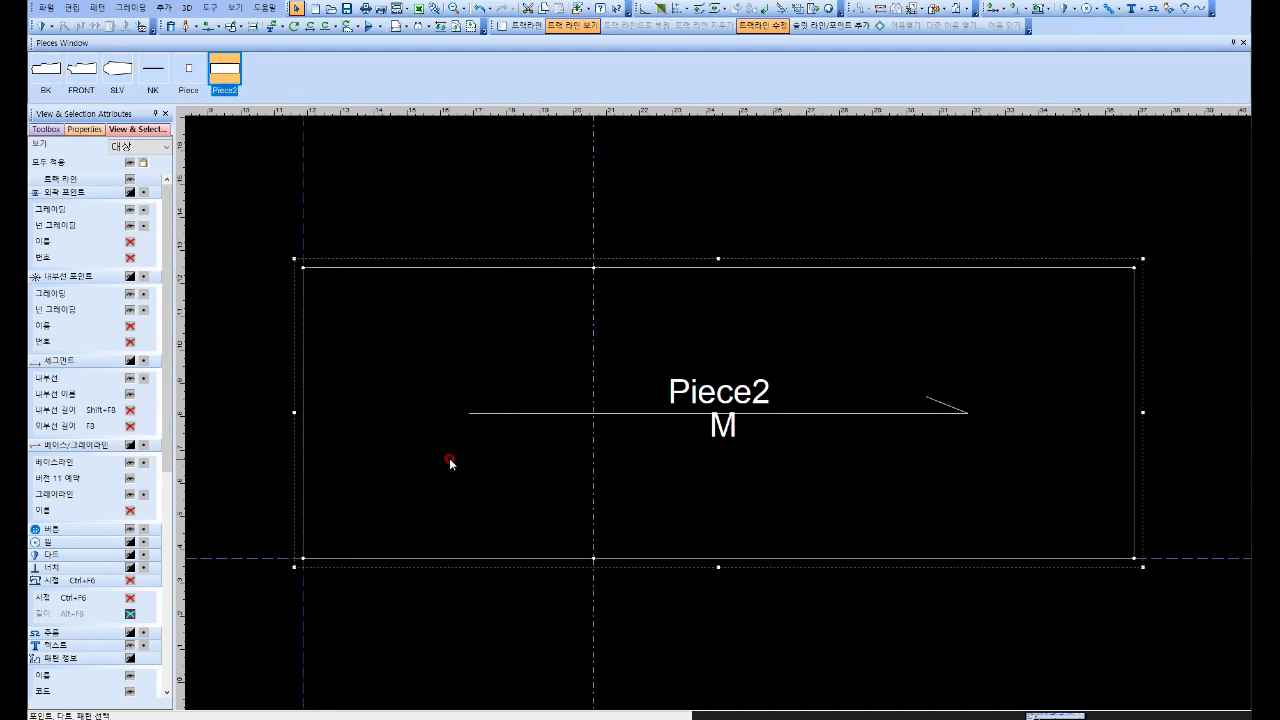
Step: Add grading points where the 8.75-inch vertical guideline crosses Piece2's bottom and top edges
left_click(1004, 8)
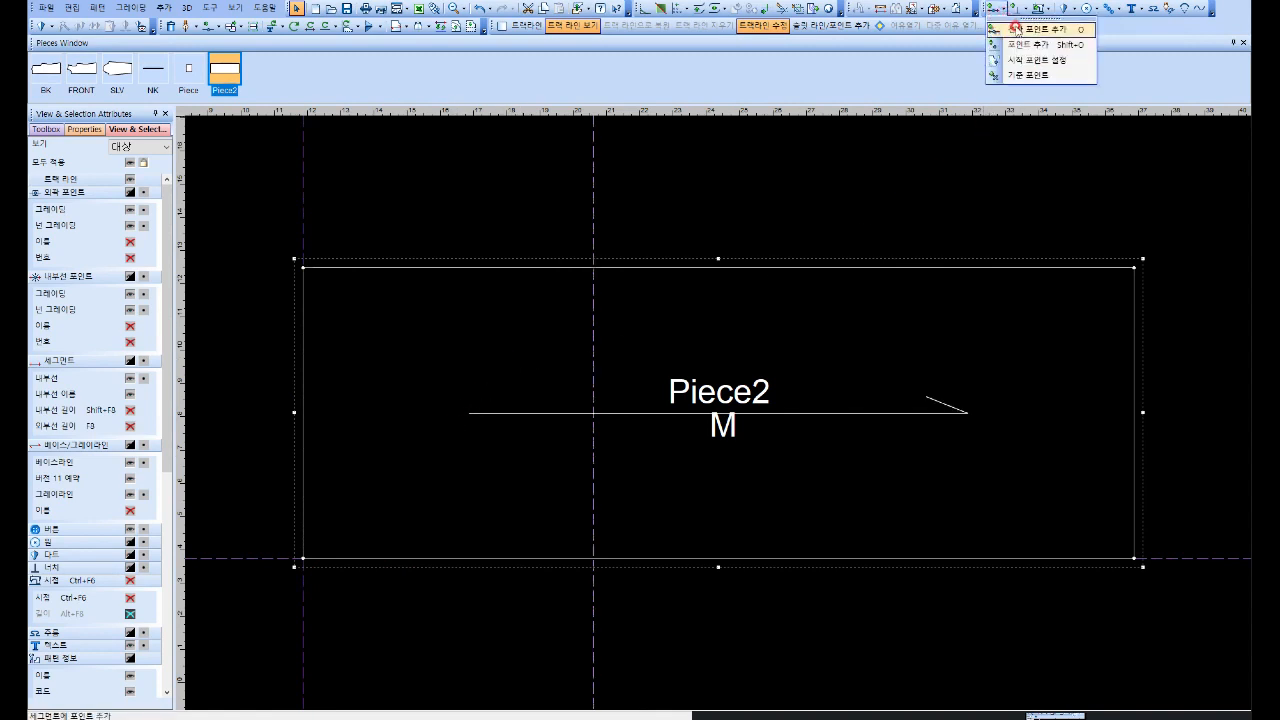
left_click(1016, 30)
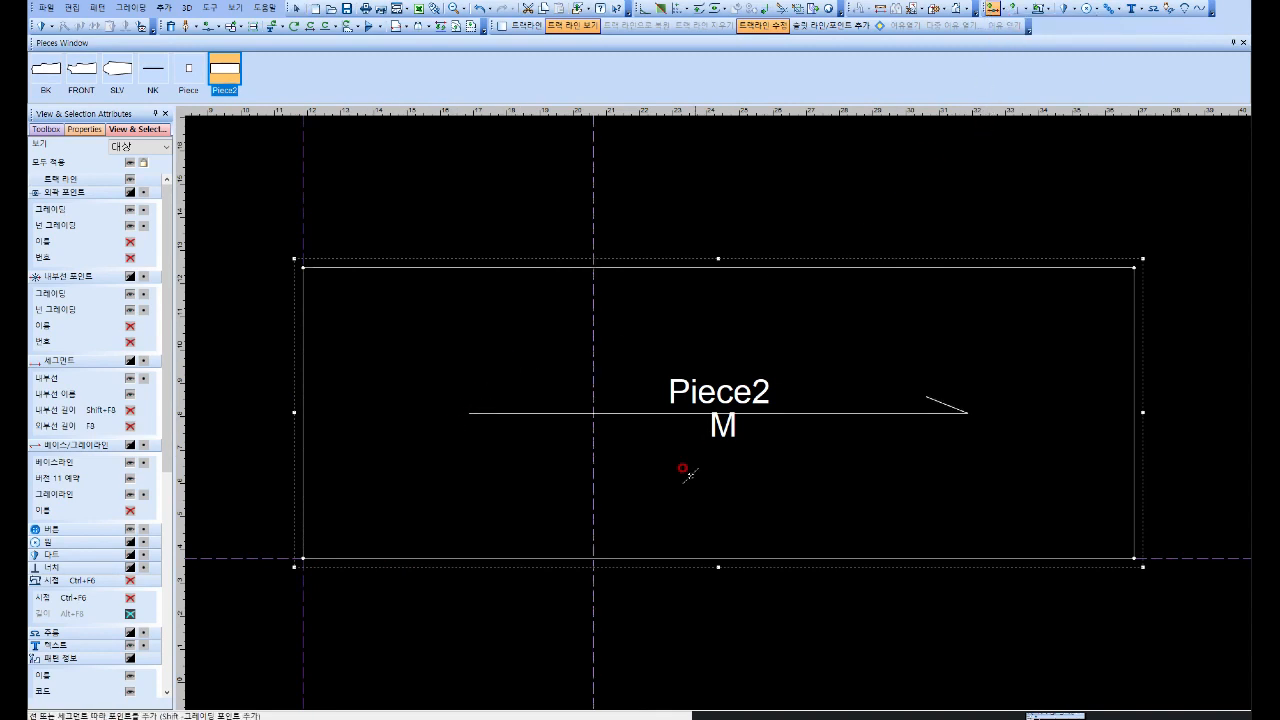
left_click(592, 558)
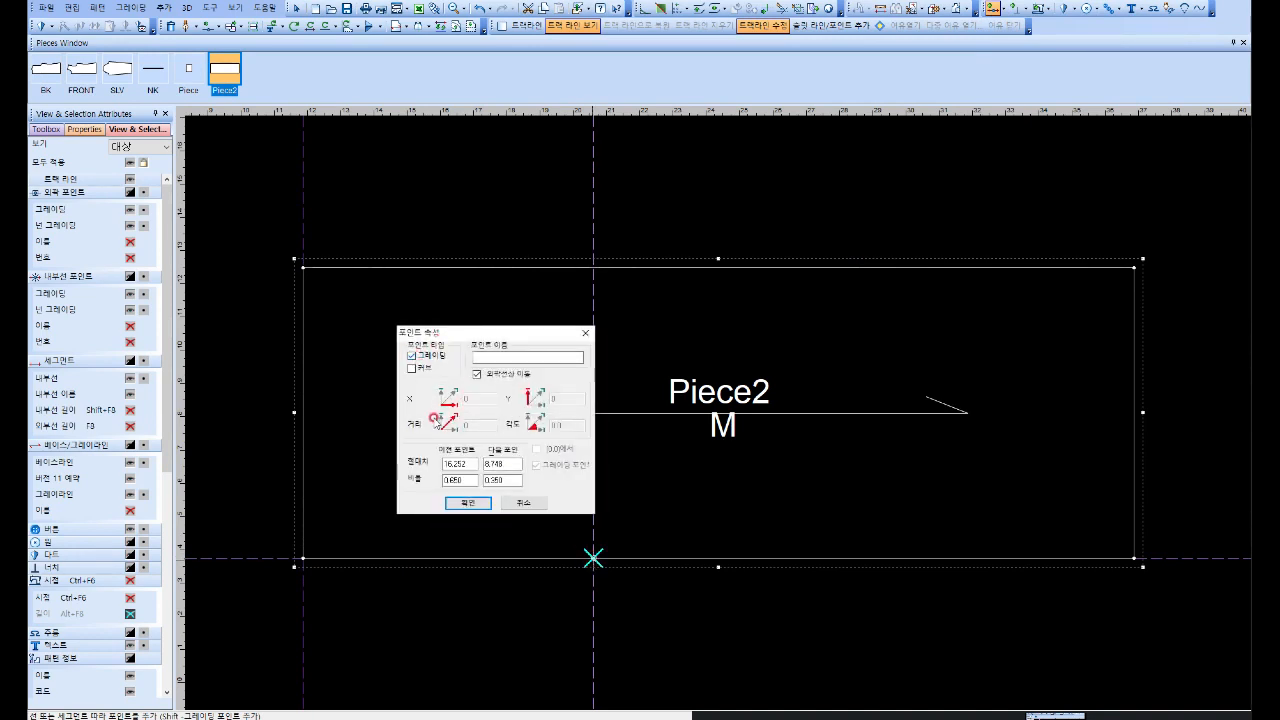
left_click(467, 503)
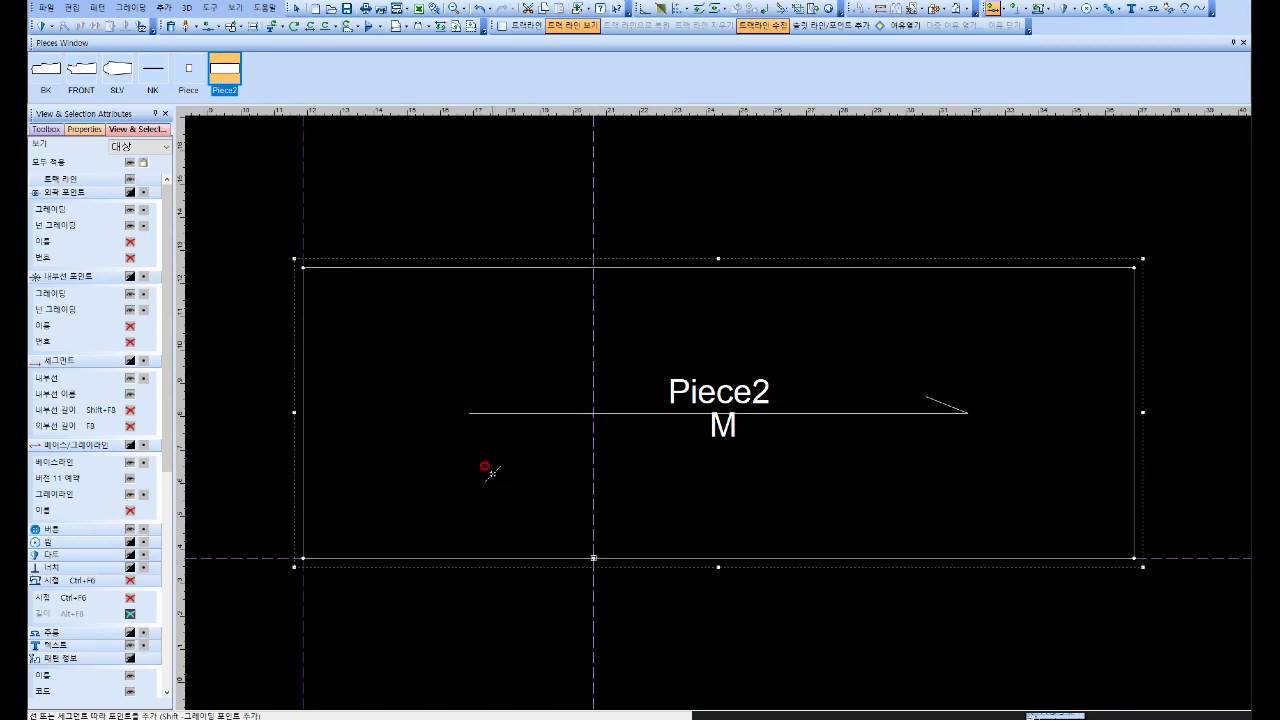
left_click(593, 266)
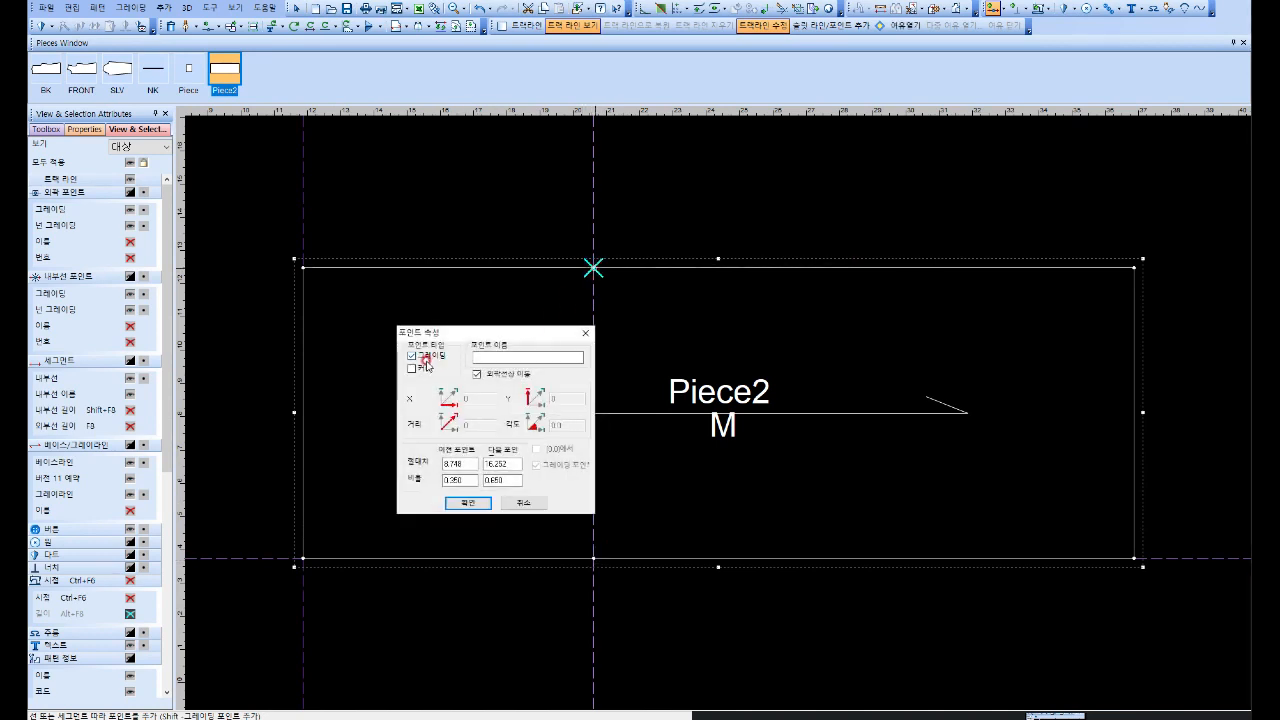
left_click(464, 503)
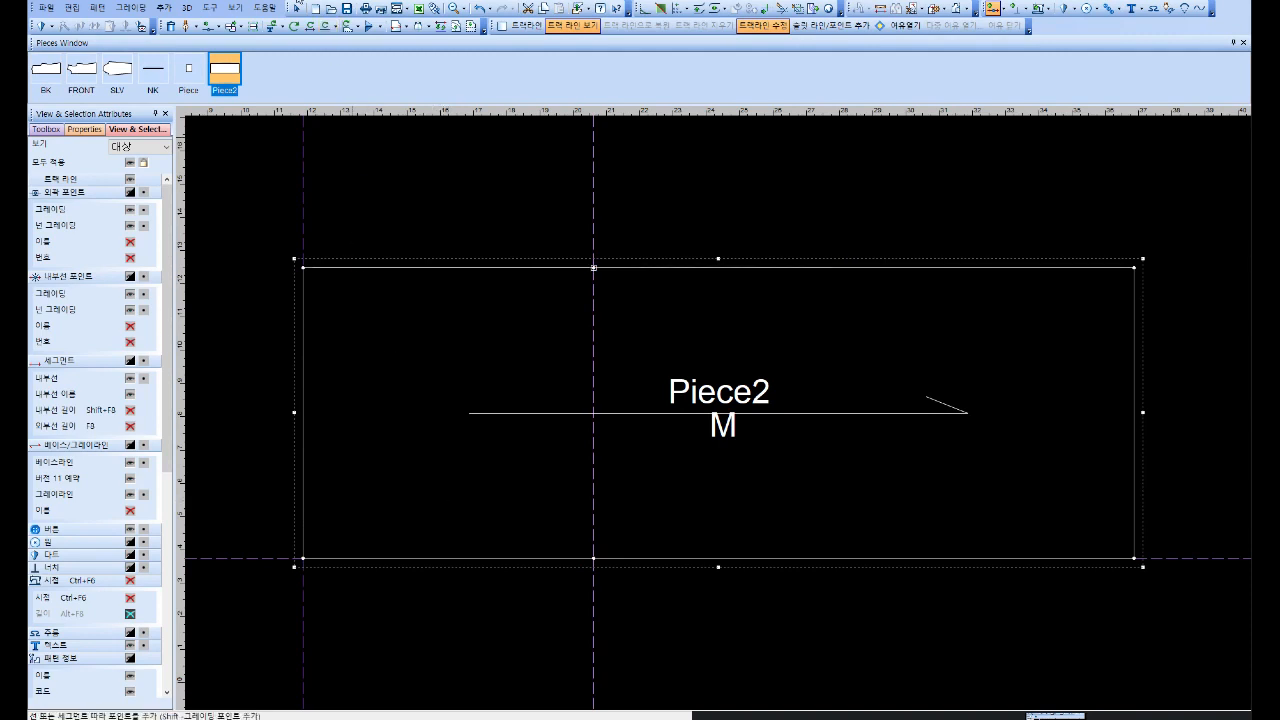
left_click(296, 9)
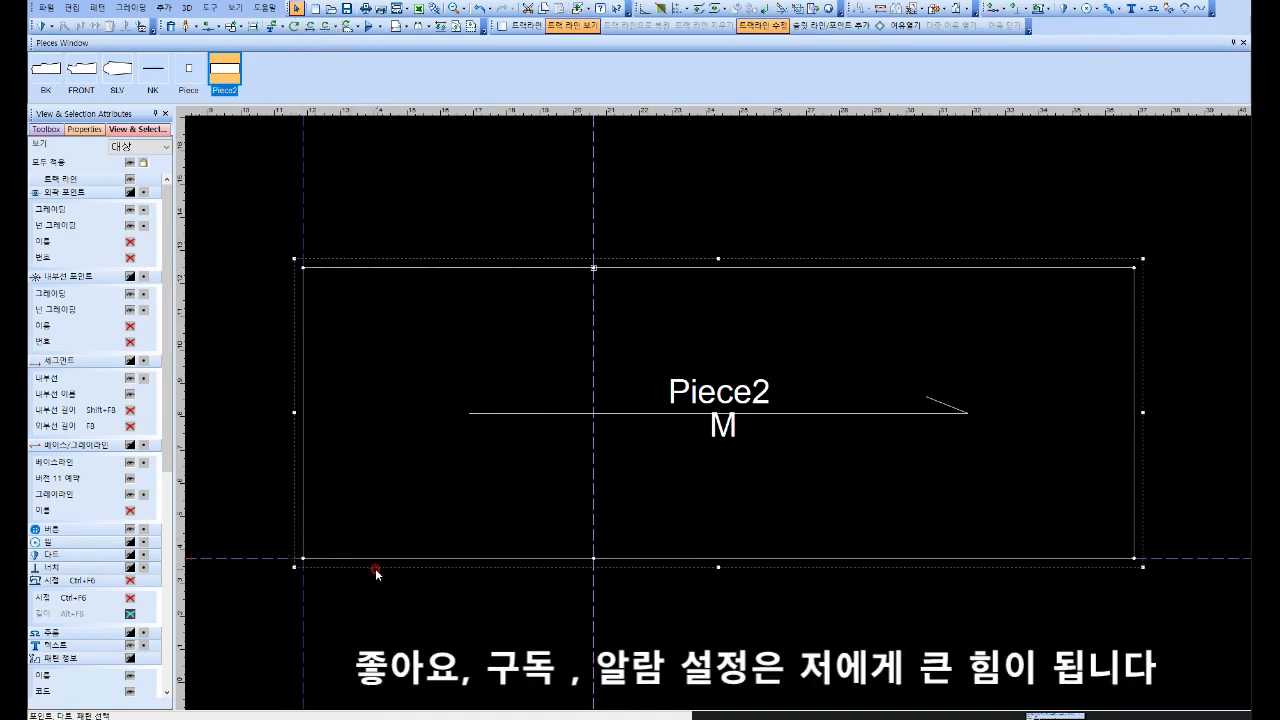
Step: Offset a horizontal guideline about 3.5 inches above Piece2's bottom edge and add a grading point where it meets the left edge
double_click(264, 560)
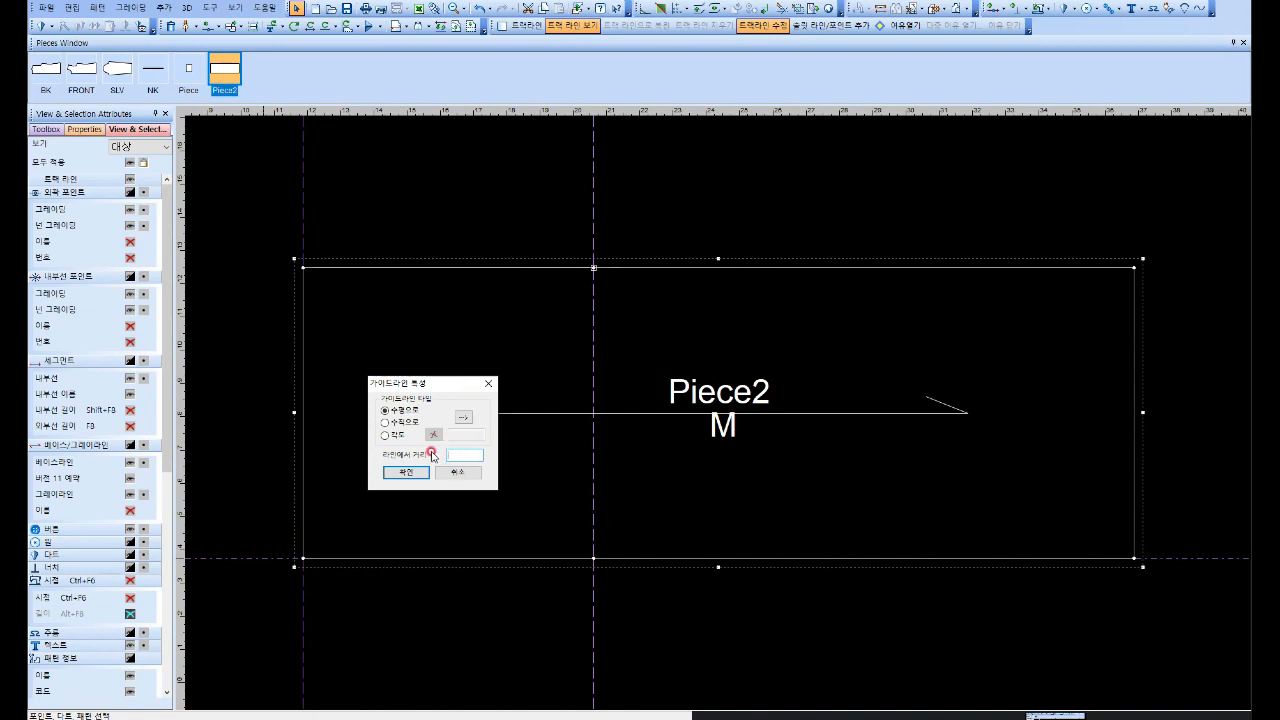
key("Return")
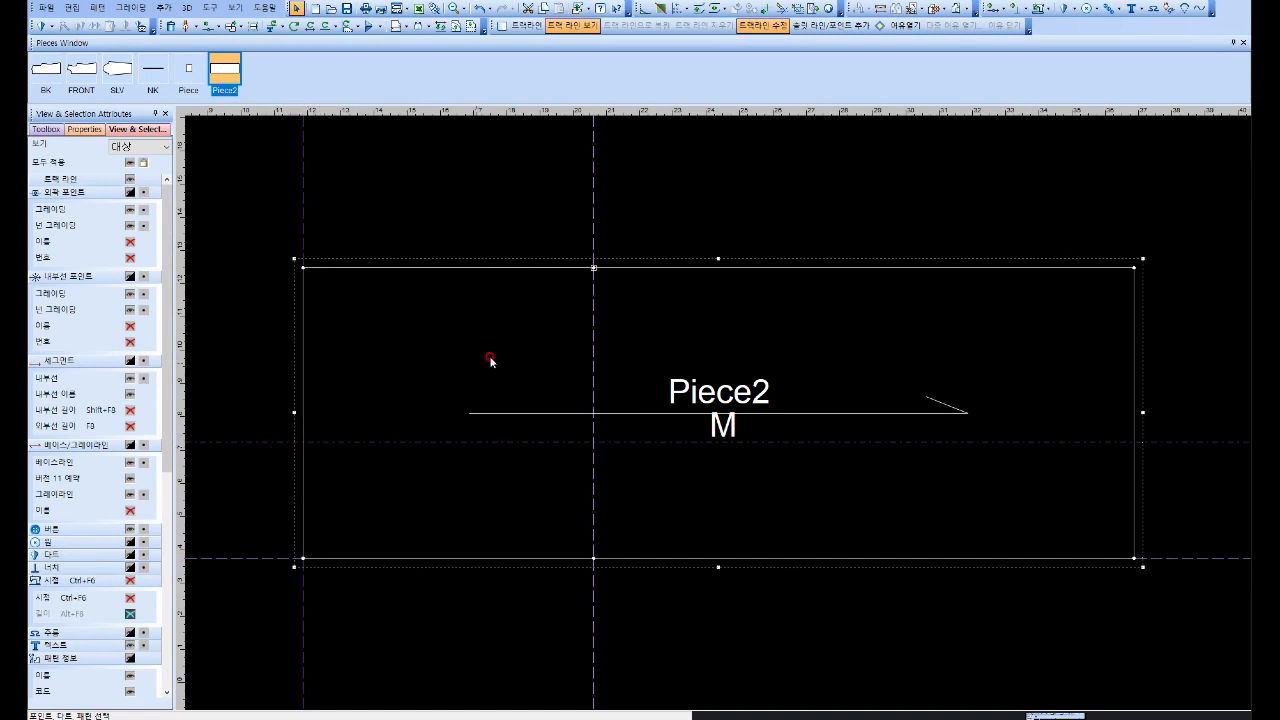
left_click(1003, 8)
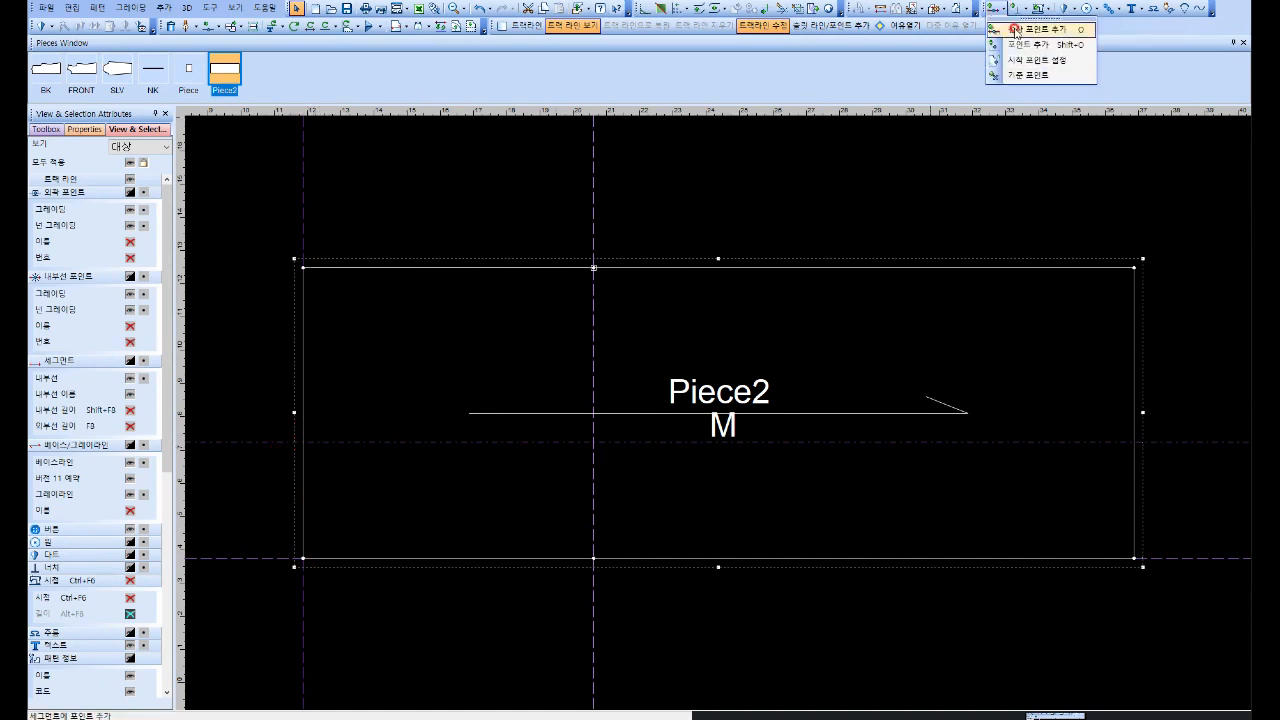
left_click(1030, 23)
left_click(296, 443)
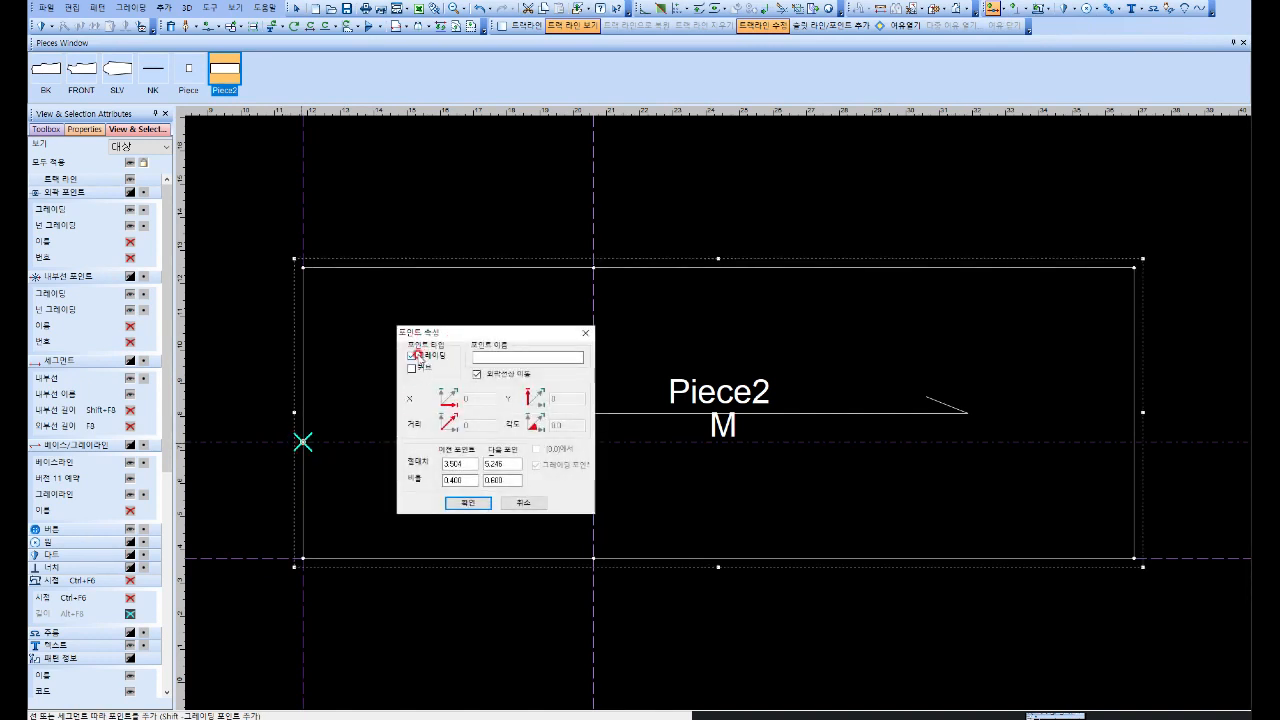
left_click(467, 504)
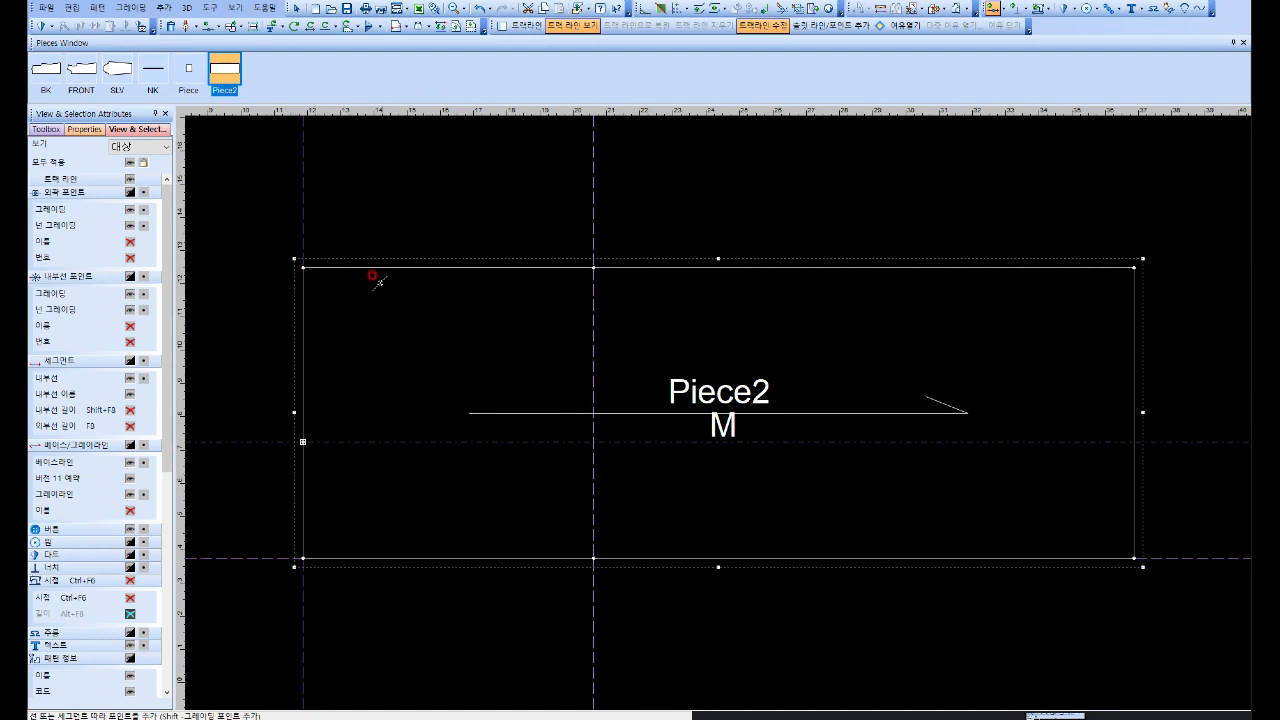
left_click(296, 9)
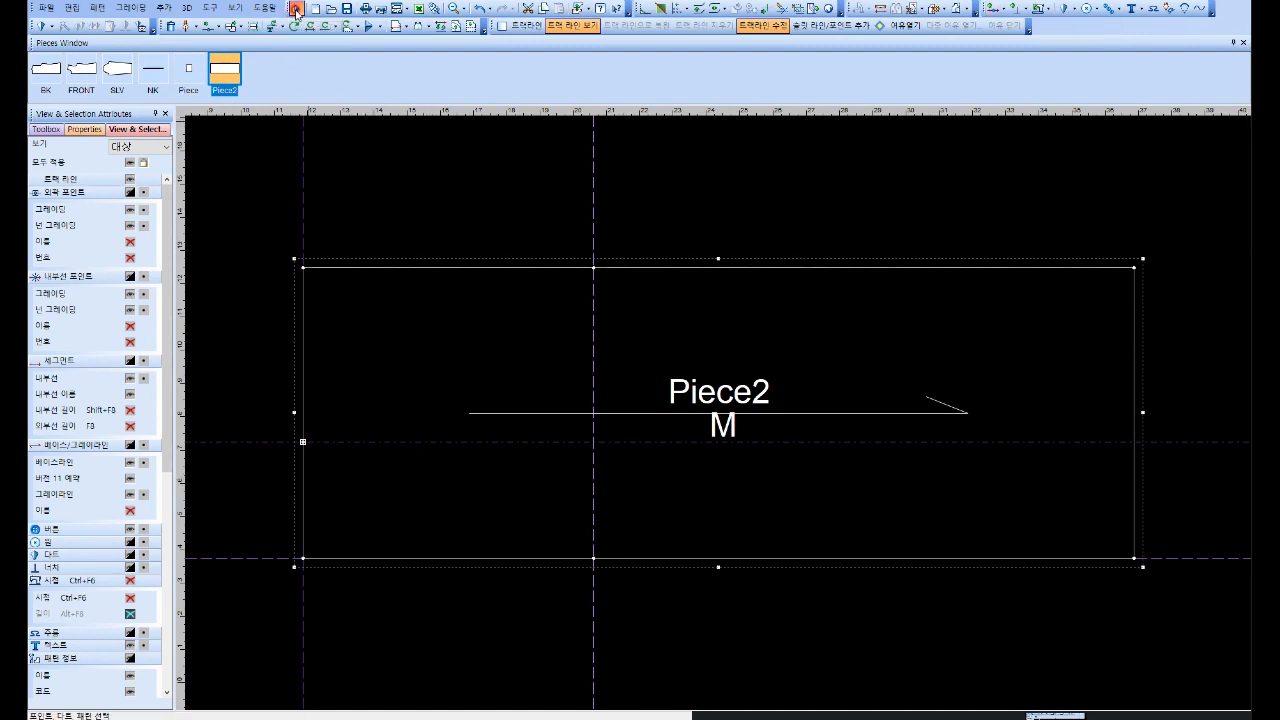
Step: Create another horizontal guideline about 3.75 inches above the left edge's existing intermediate point and add a grading point where it meets that edge
double_click(263, 558)
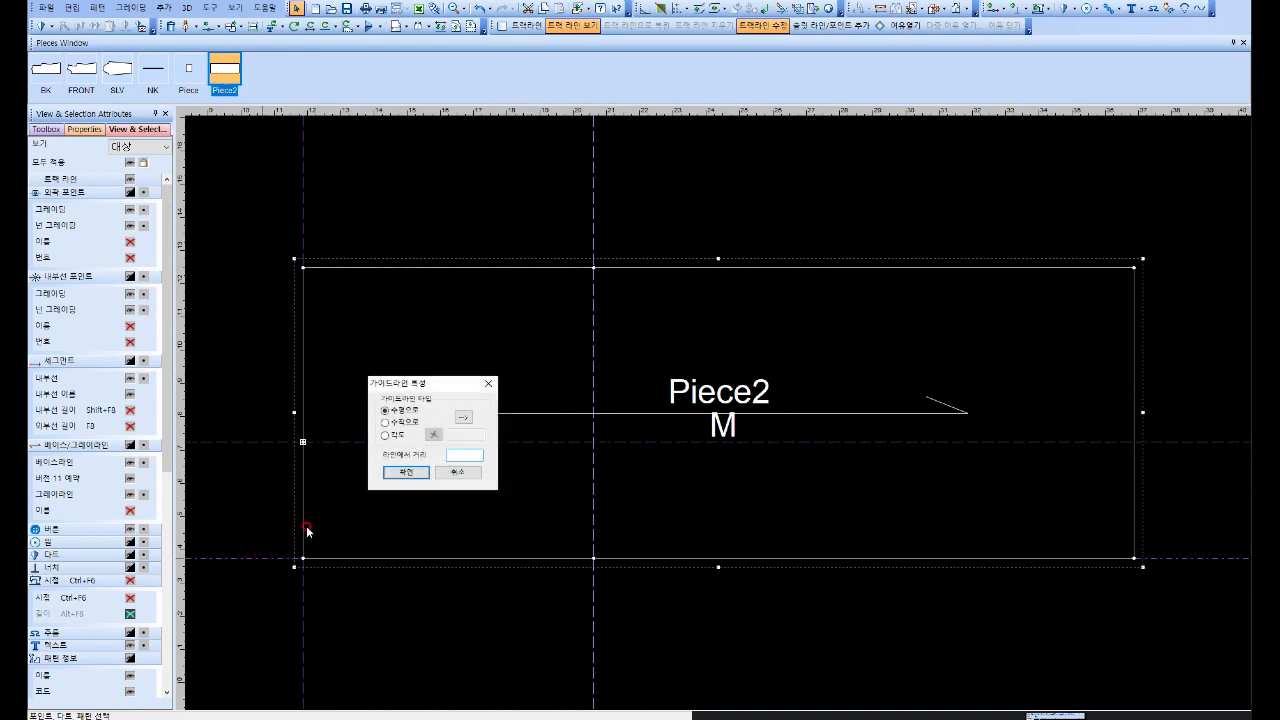
left_click(451, 451)
left_click(414, 473)
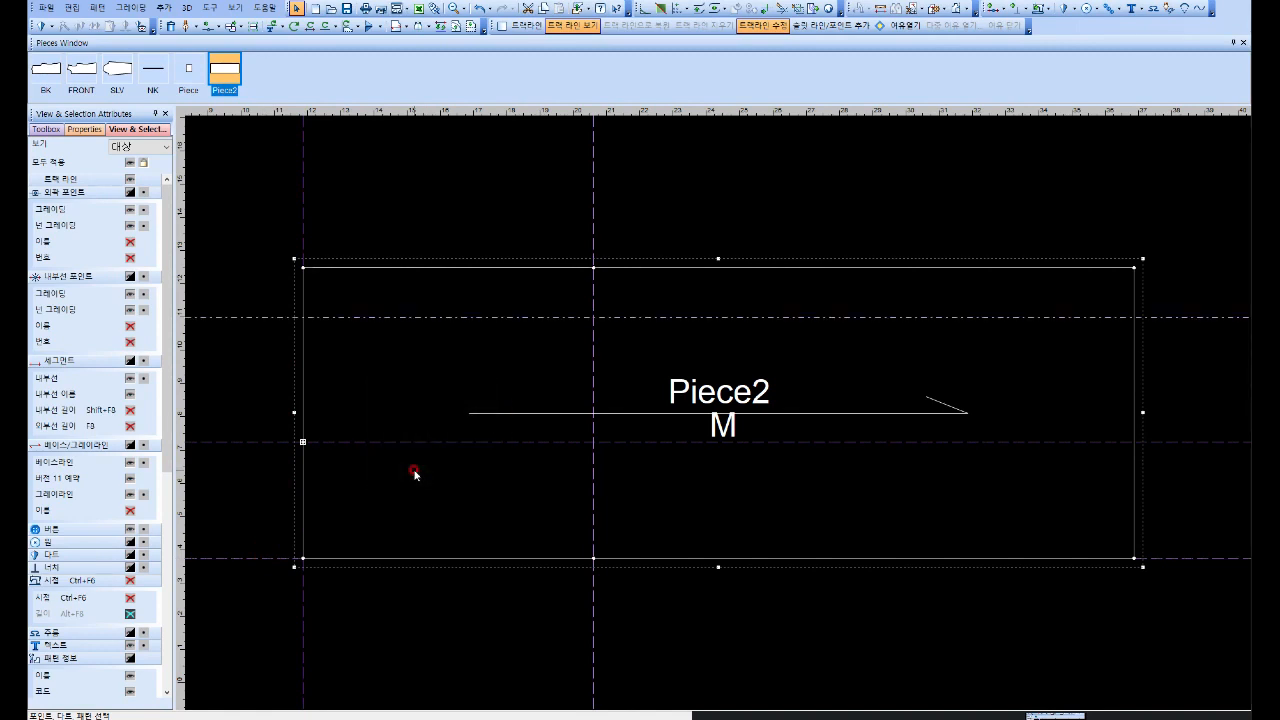
left_click(1000, 9)
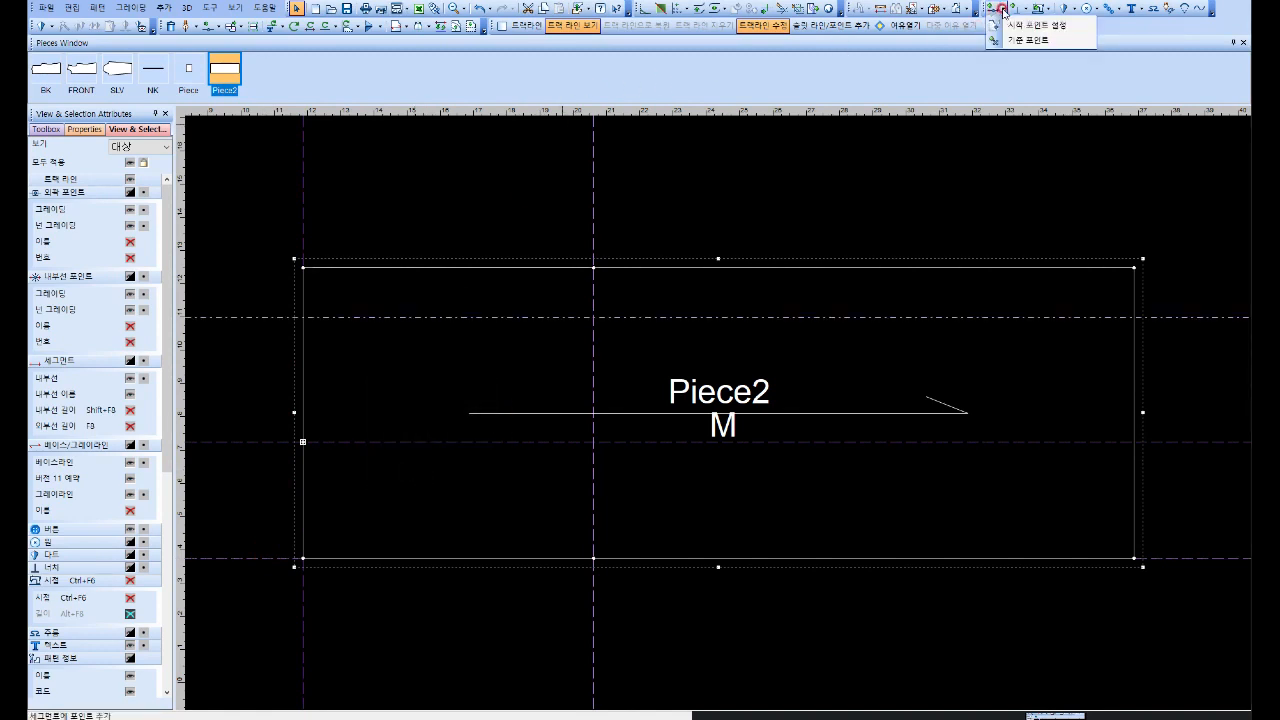
left_click(1040, 30)
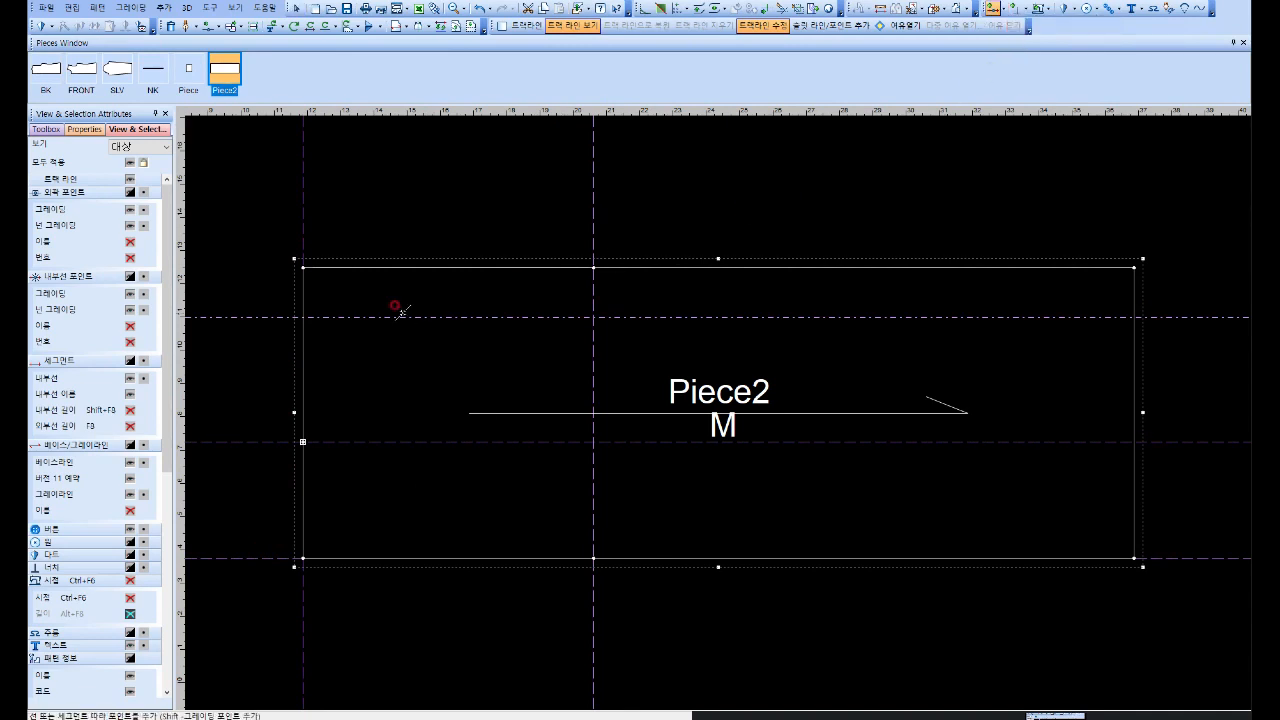
left_click(303, 317)
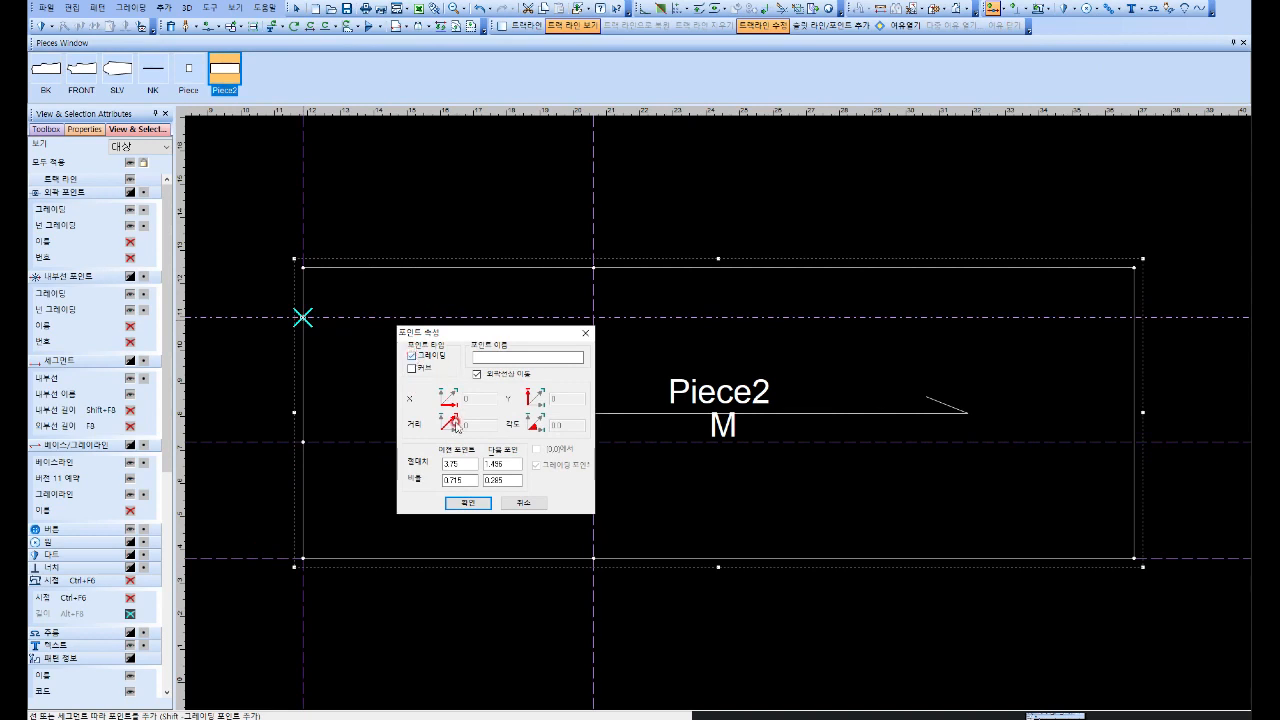
left_click(467, 503)
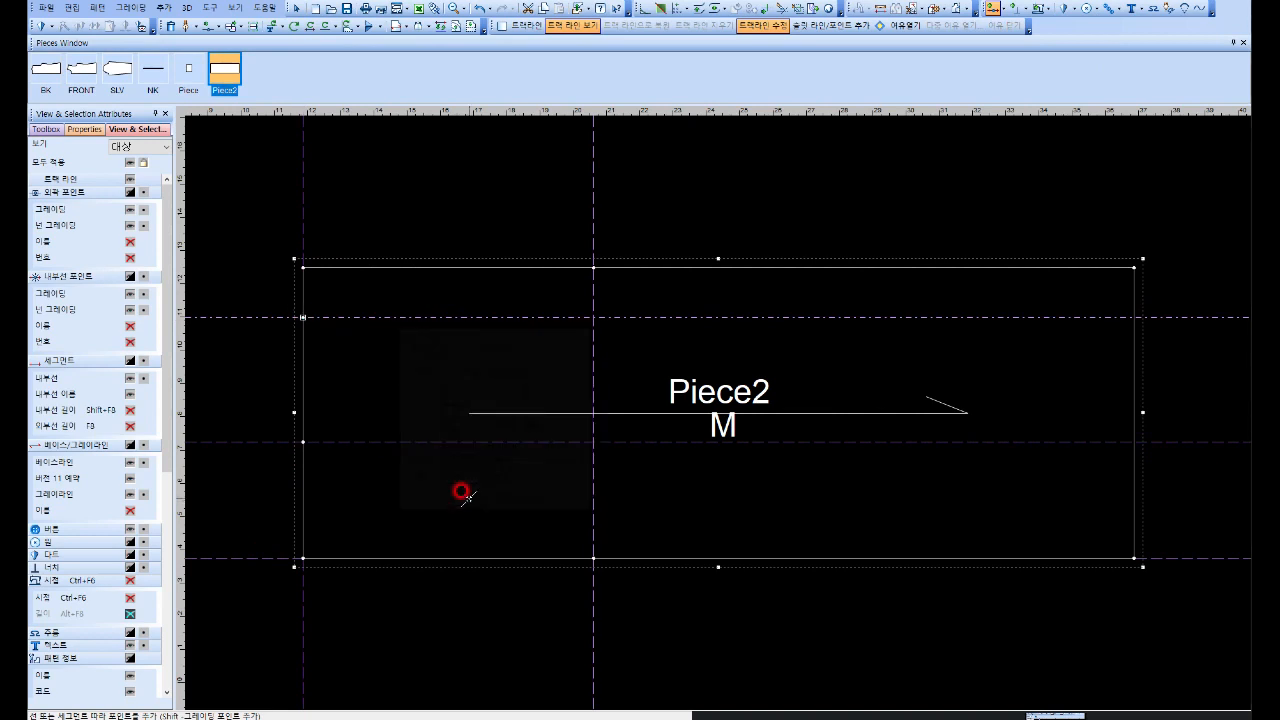
right_click(381, 371)
left_click(416, 390)
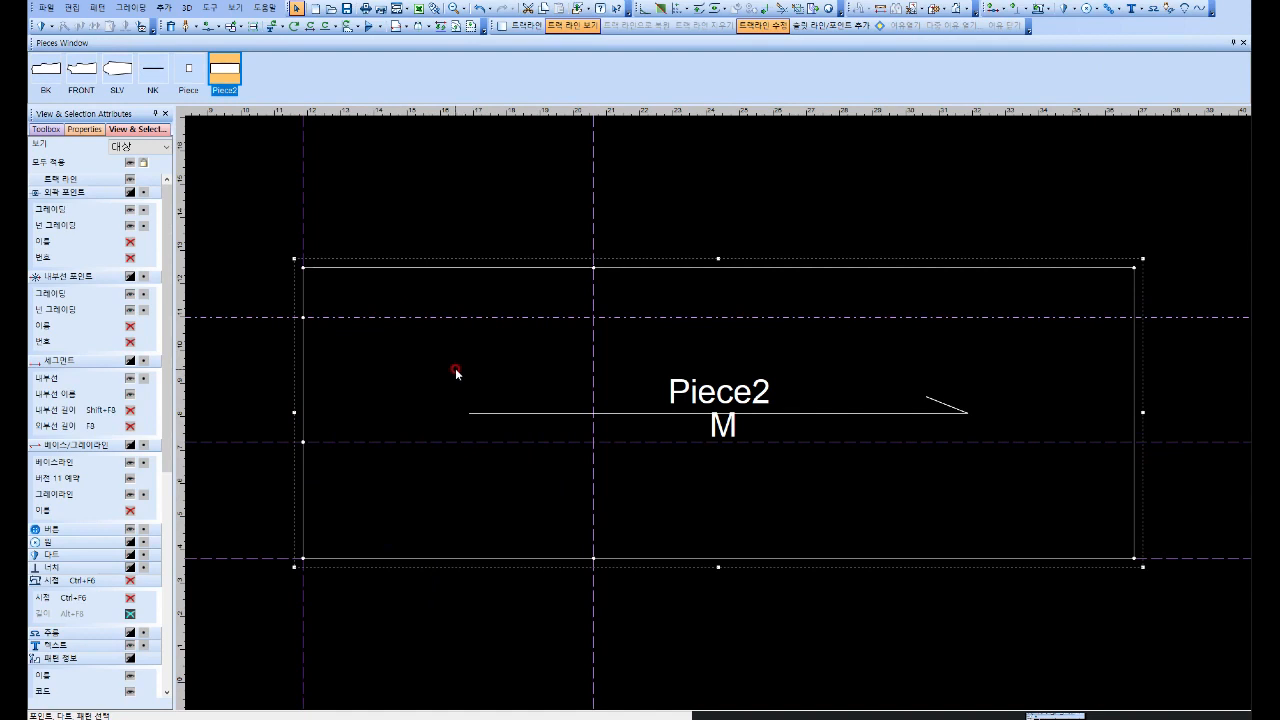
Step: Hide all guidelines and show them again
left_click(236, 8)
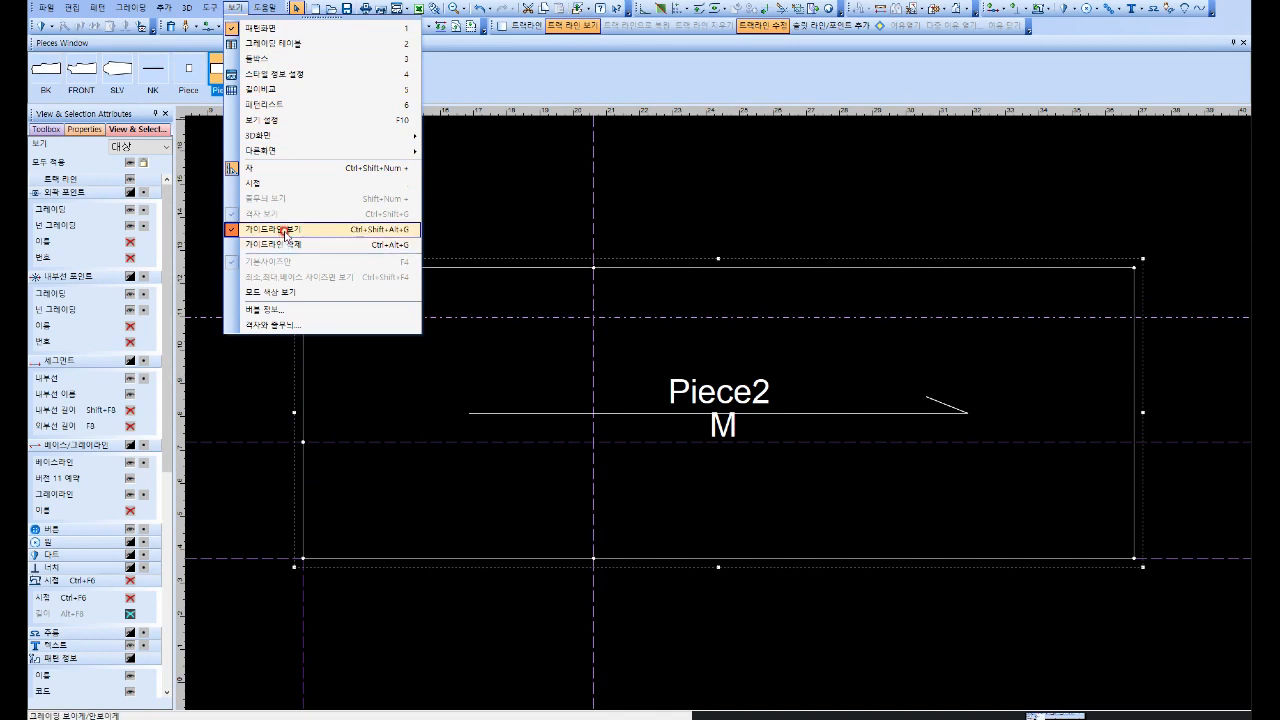
left_click(236, 230)
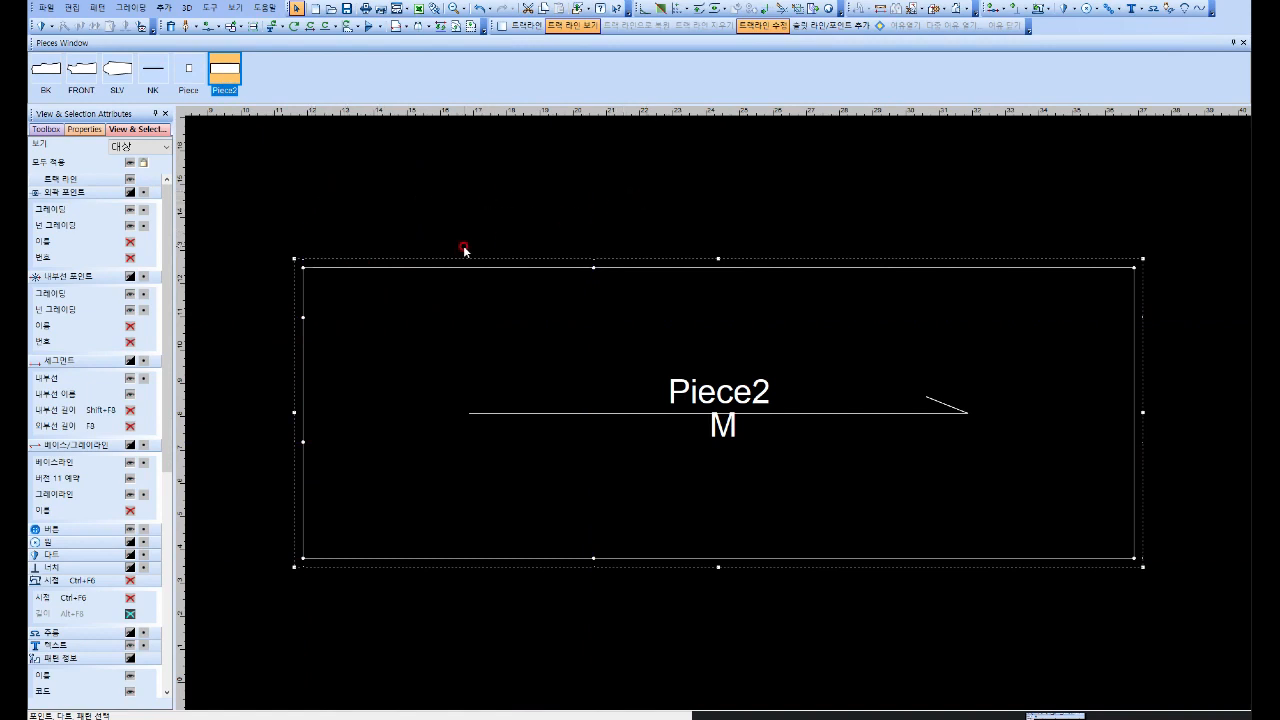
left_click(239, 8)
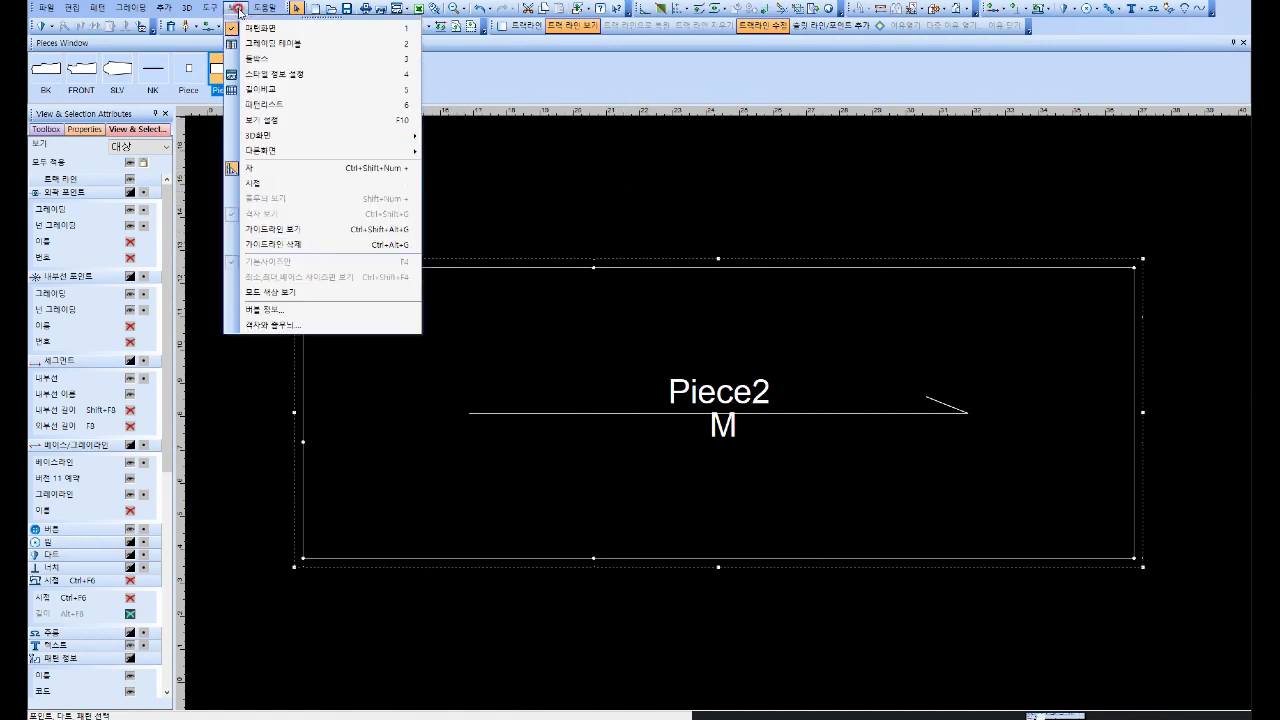
left_click(274, 232)
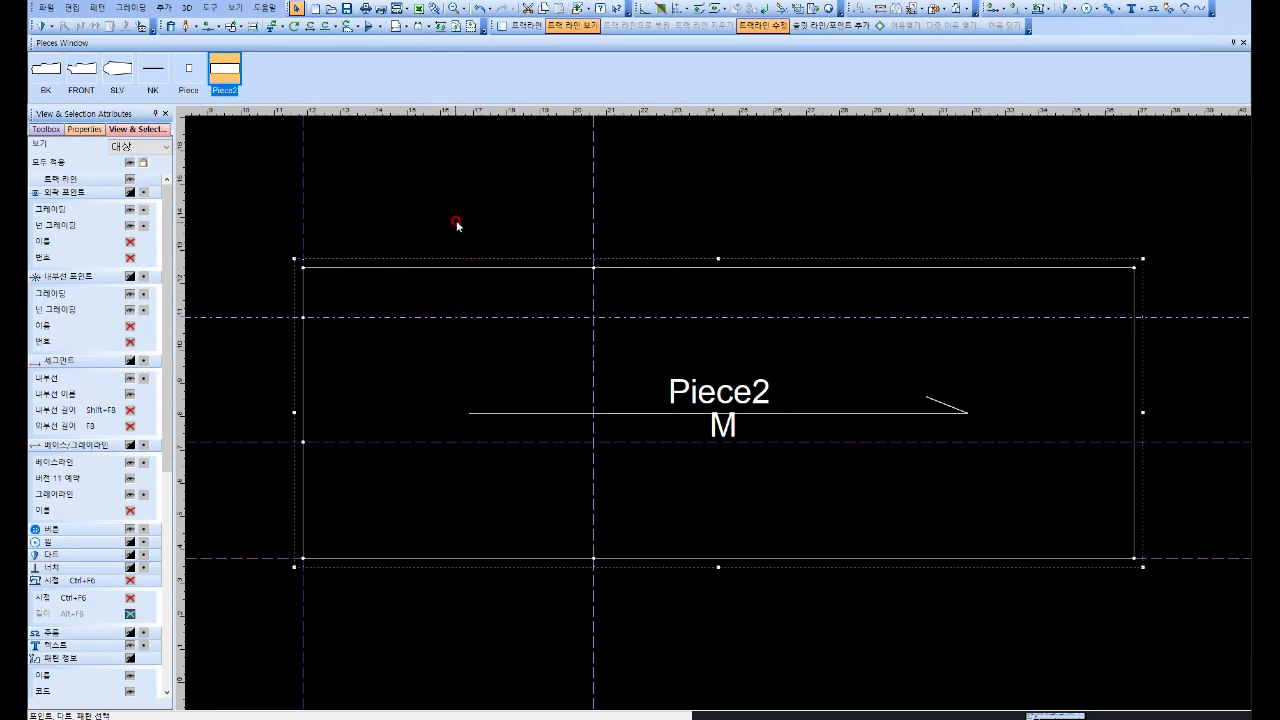
Step: Delete the vertical guideline crossing the middle of Piece2 and clear all the remaining guidelines
left_click(593, 174)
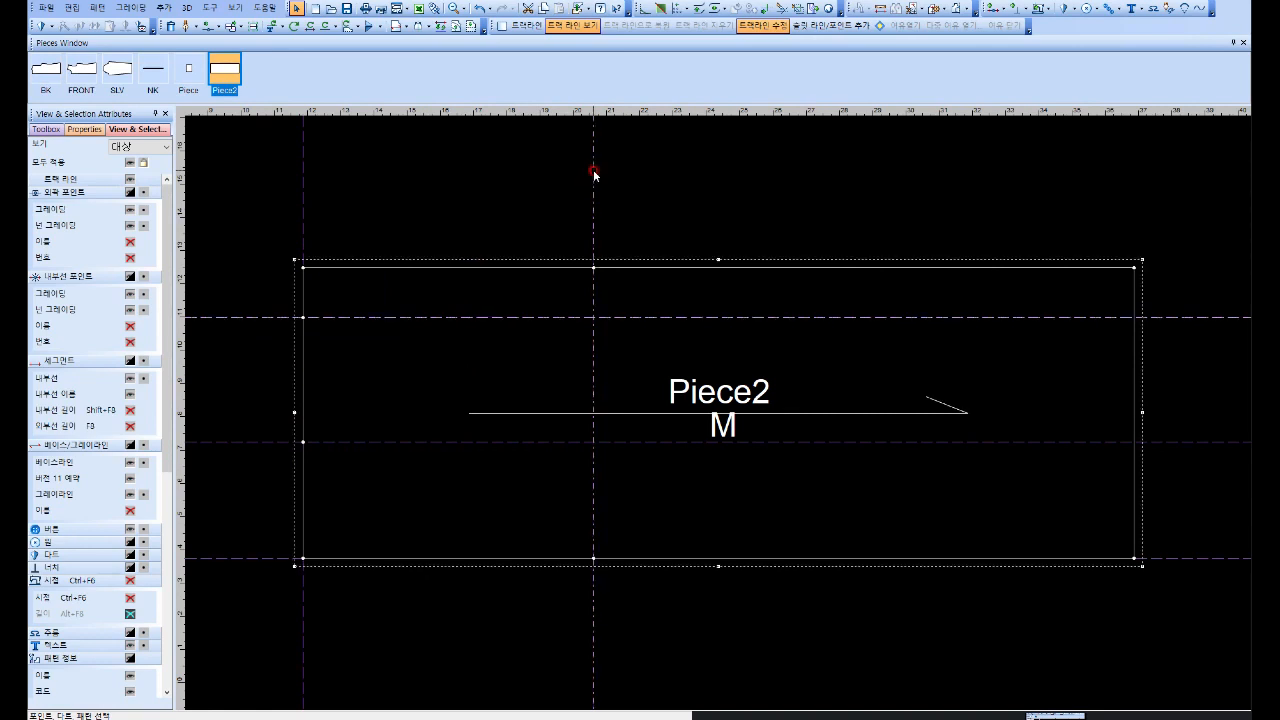
key("Delete")
left_click(234, 7)
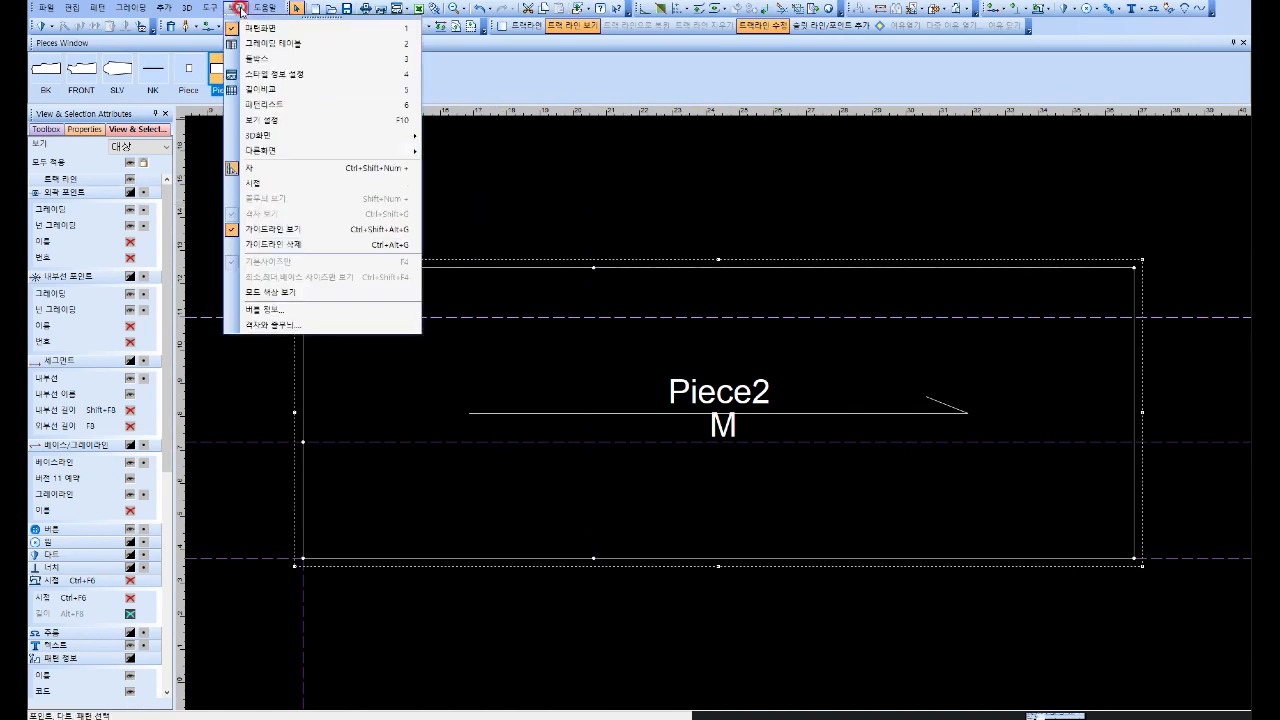
left_click(273, 244)
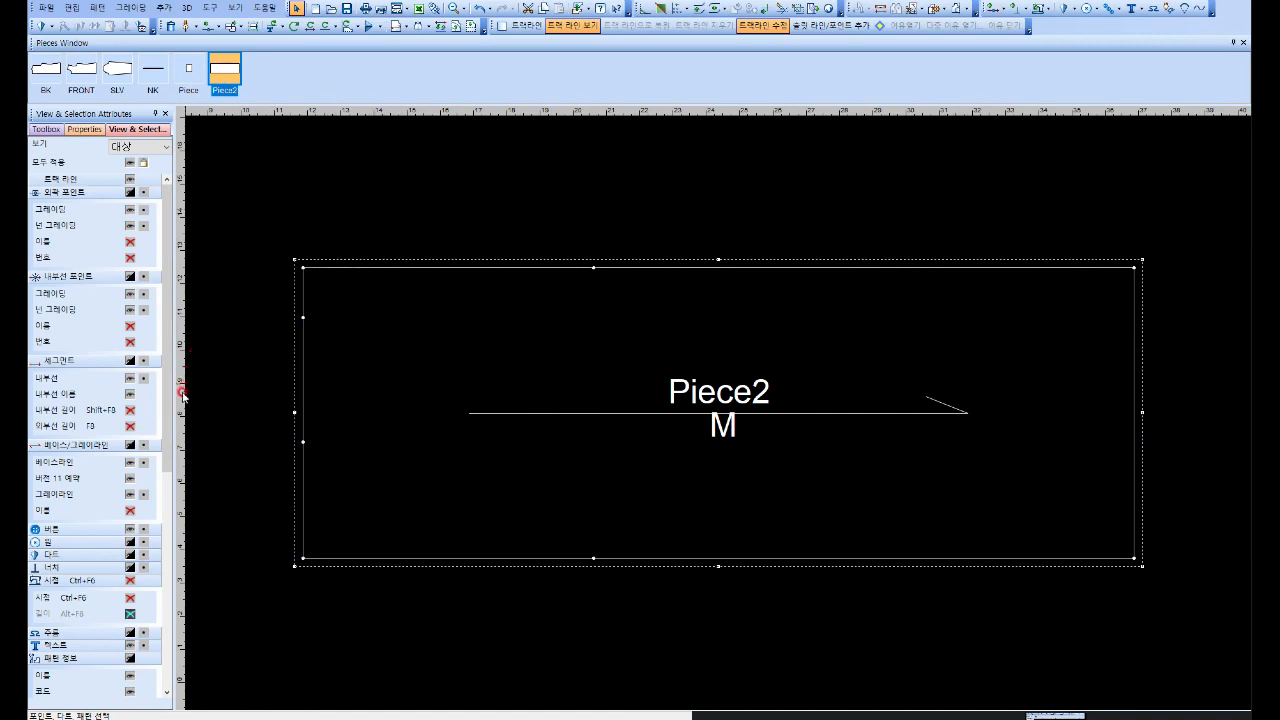
Step: Place a vertical guideline on Piece2's left edge and offset it 0.75 inches into the piece
left_click_drag(184, 392, 310, 568)
left_click(243, 581)
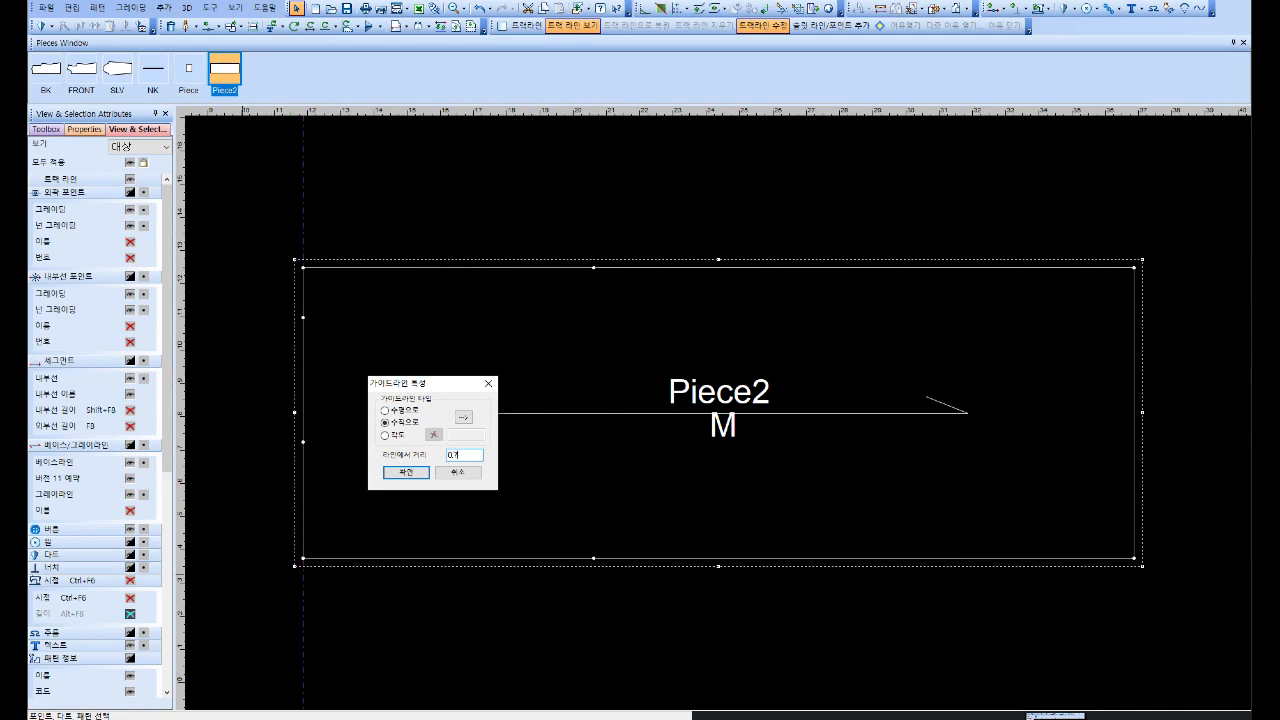
key("Return")
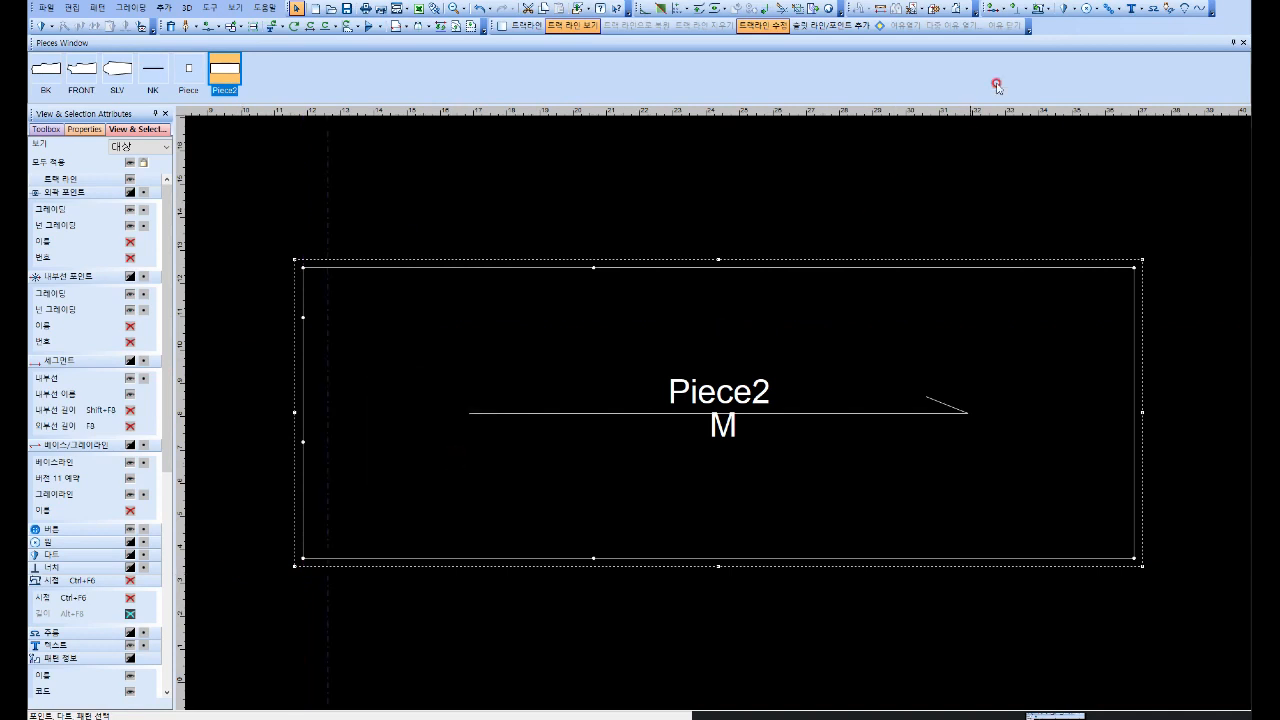
Step: Add a grading point where the vertical guideline crosses Piece2's bottom edge and delete the piece's bottom-left corner point
left_click(1003, 12)
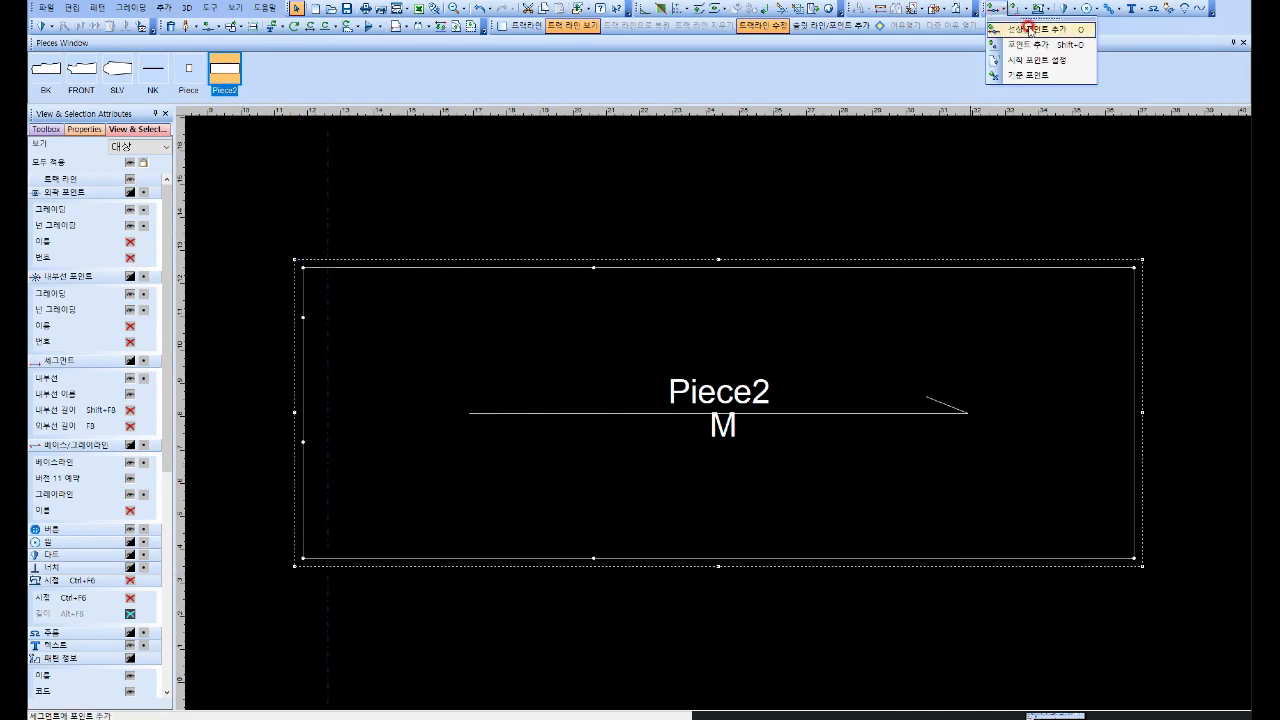
left_click(1025, 32)
left_click(327, 557)
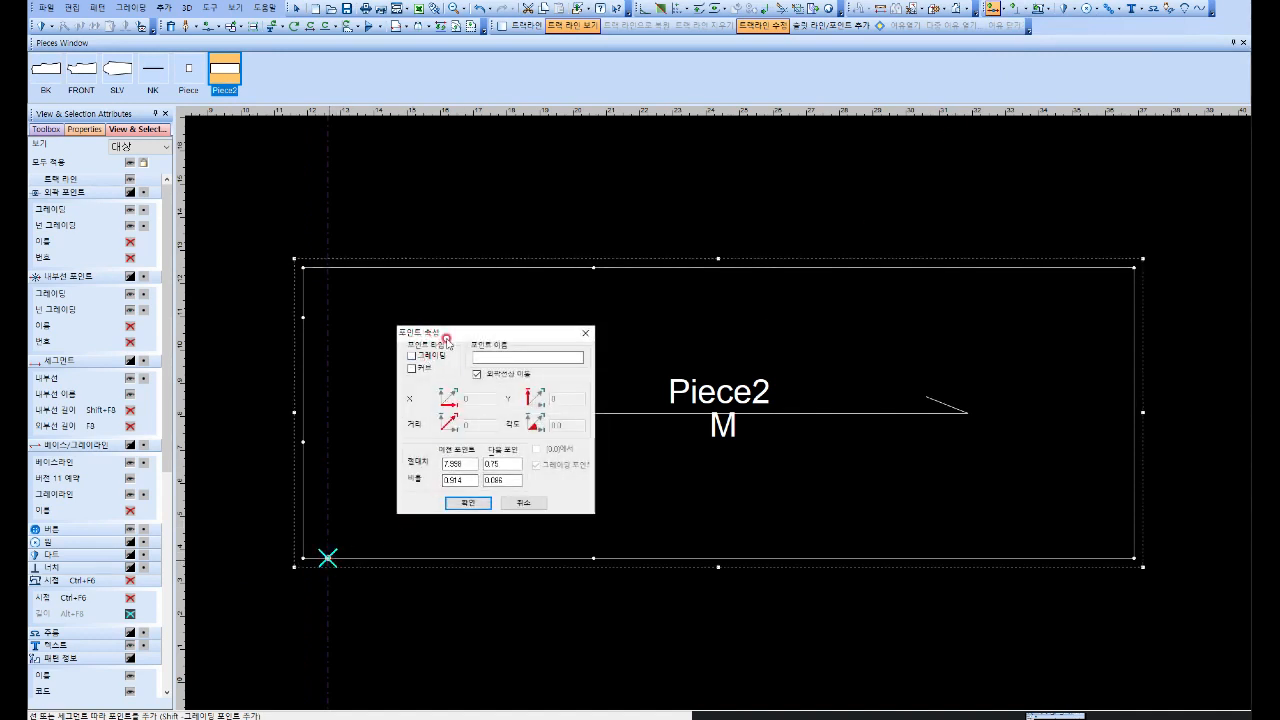
left_click(410, 356)
left_click(467, 504)
key("Escape")
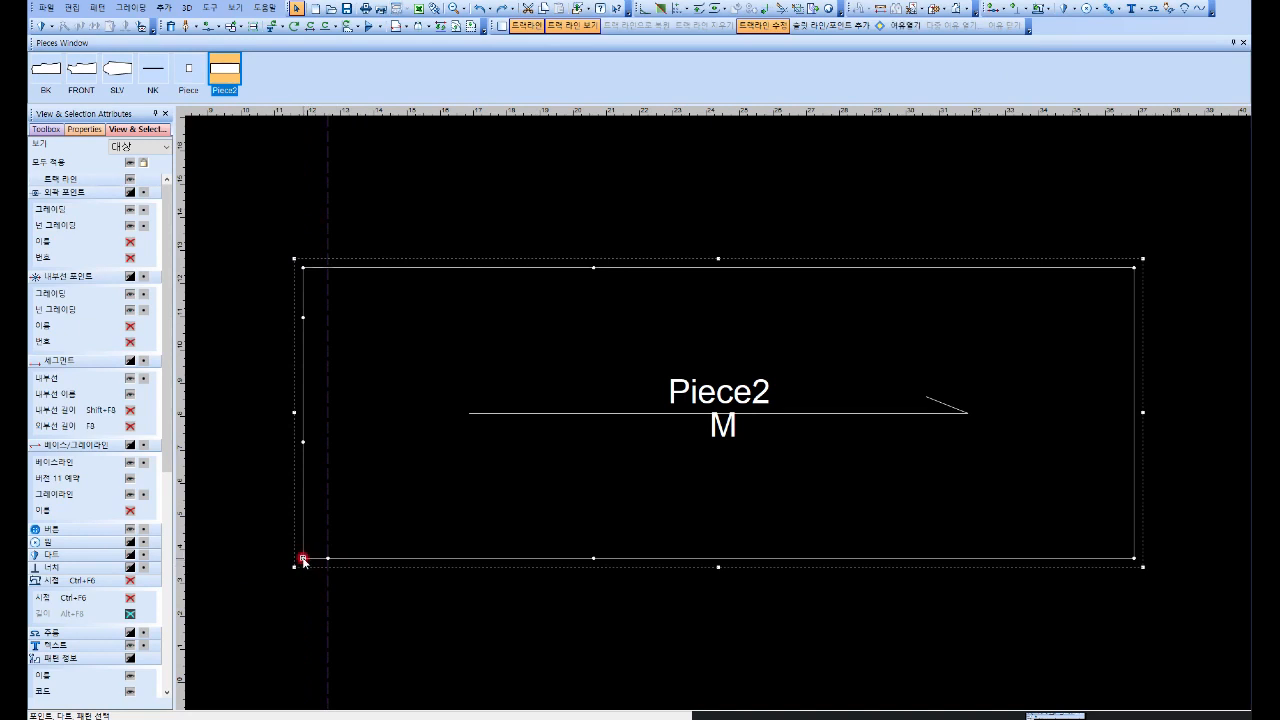
key("Delete")
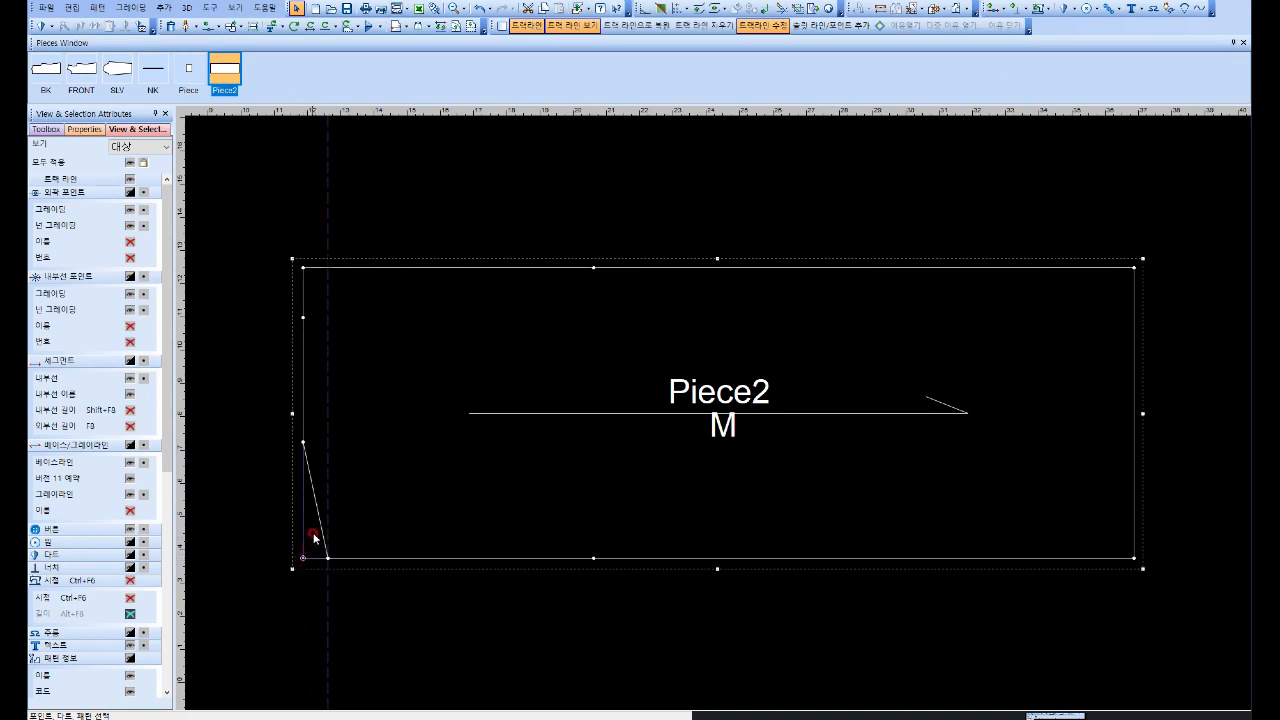
Step: Delete Piece2's top-left corner point, and undo the deletions of both left corner points
left_click(171, 26)
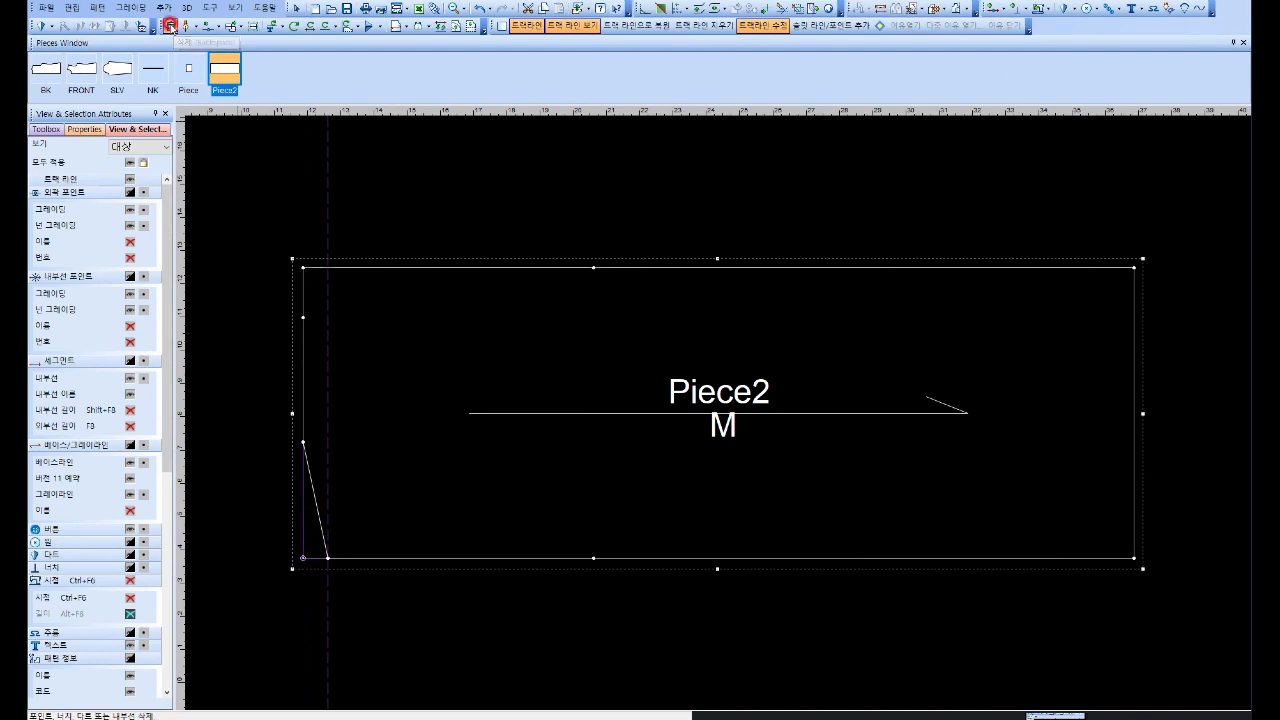
left_click(300, 268)
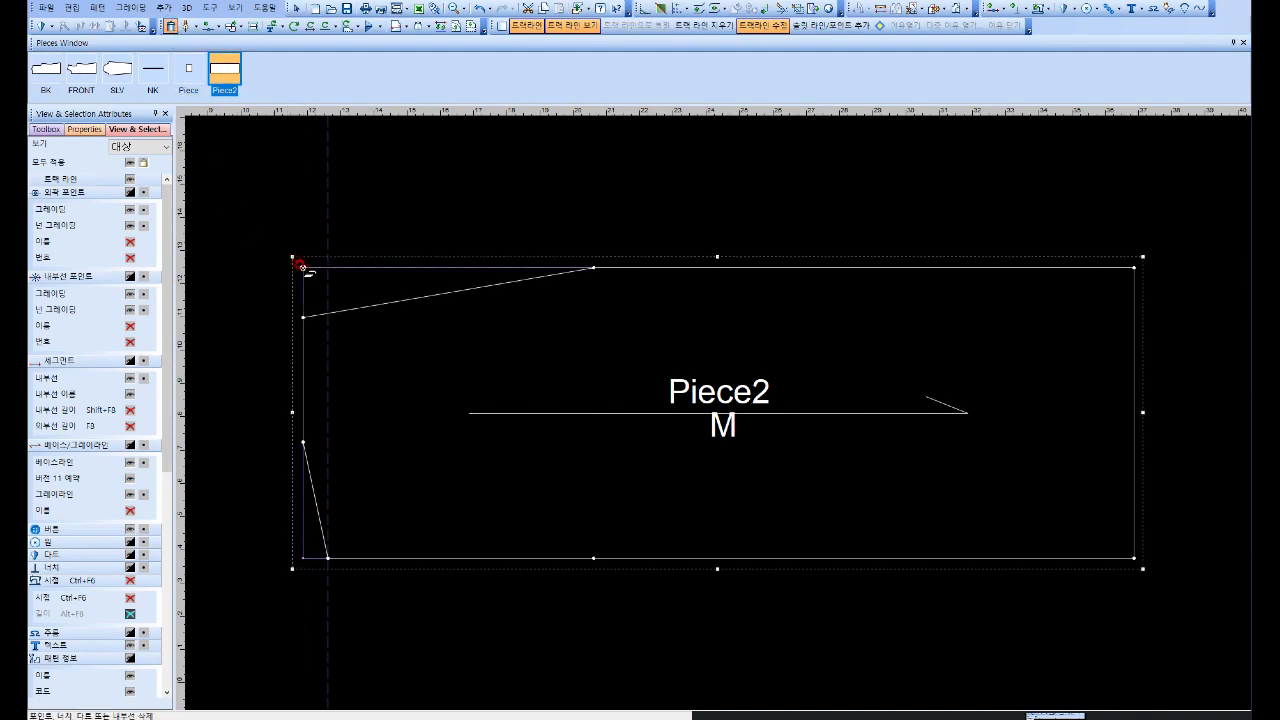
right_click(398, 371)
left_click(427, 381)
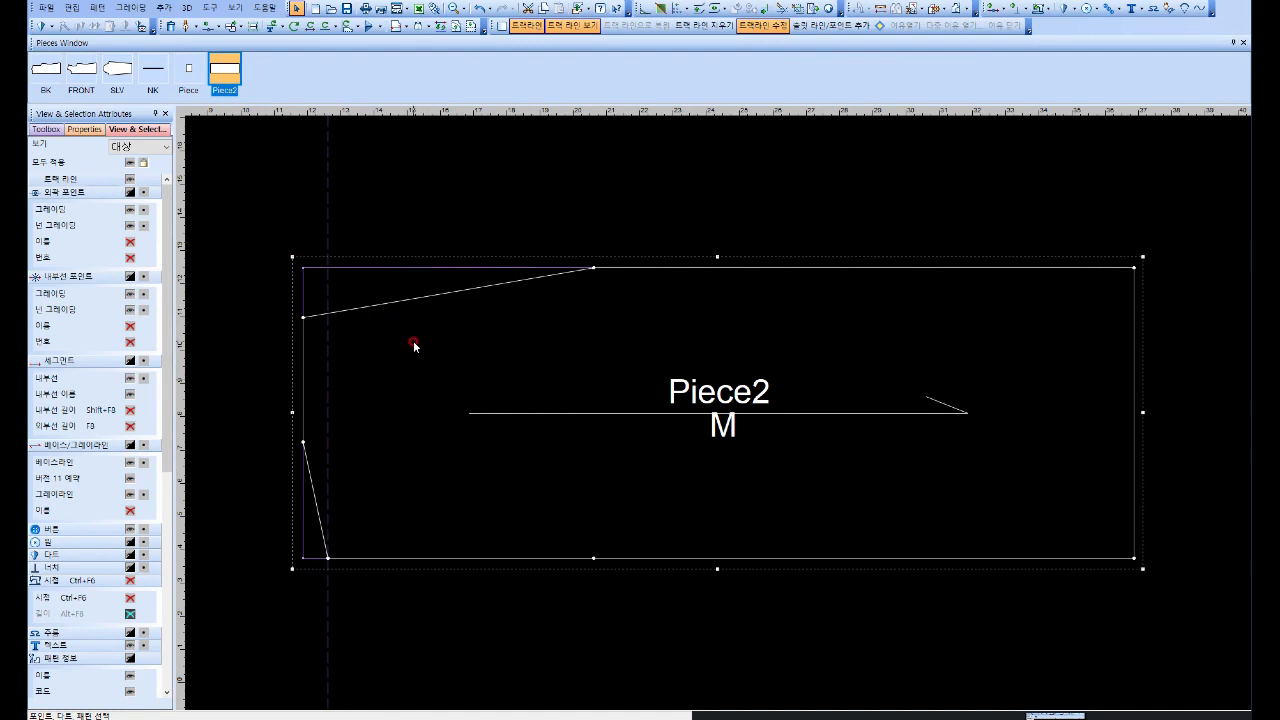
key("ctrl+z")
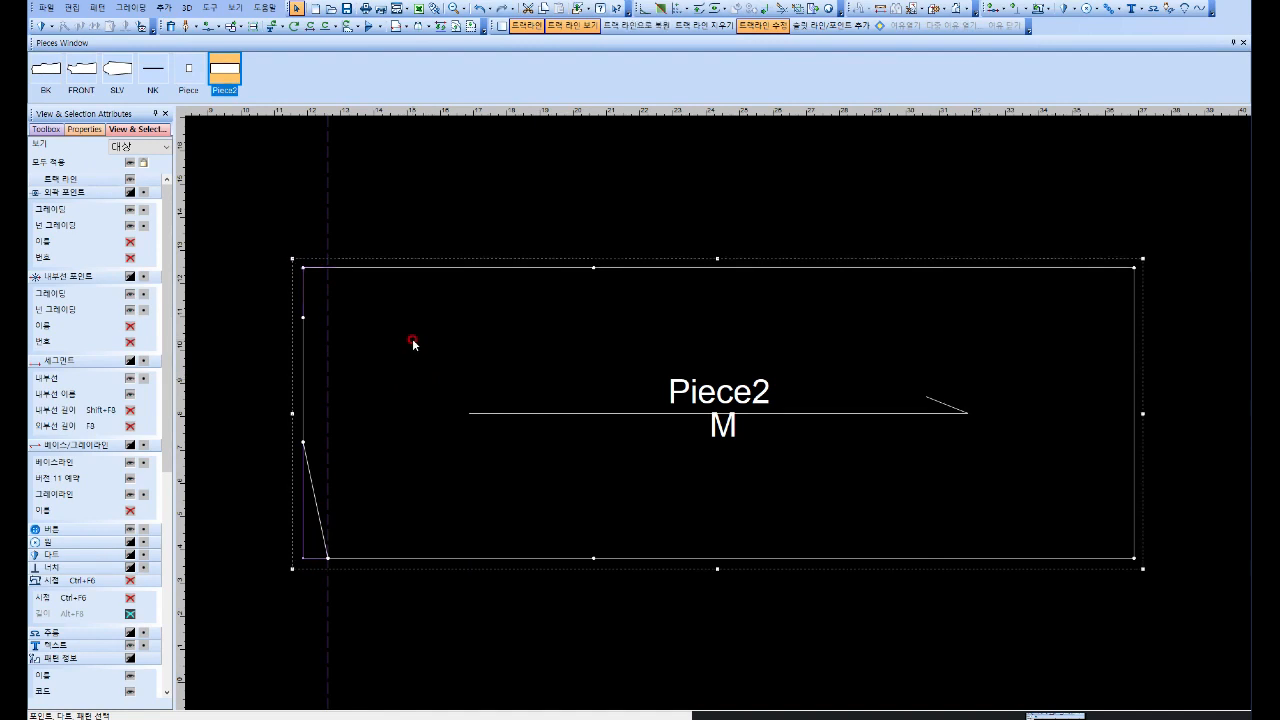
key("ctrl+z")
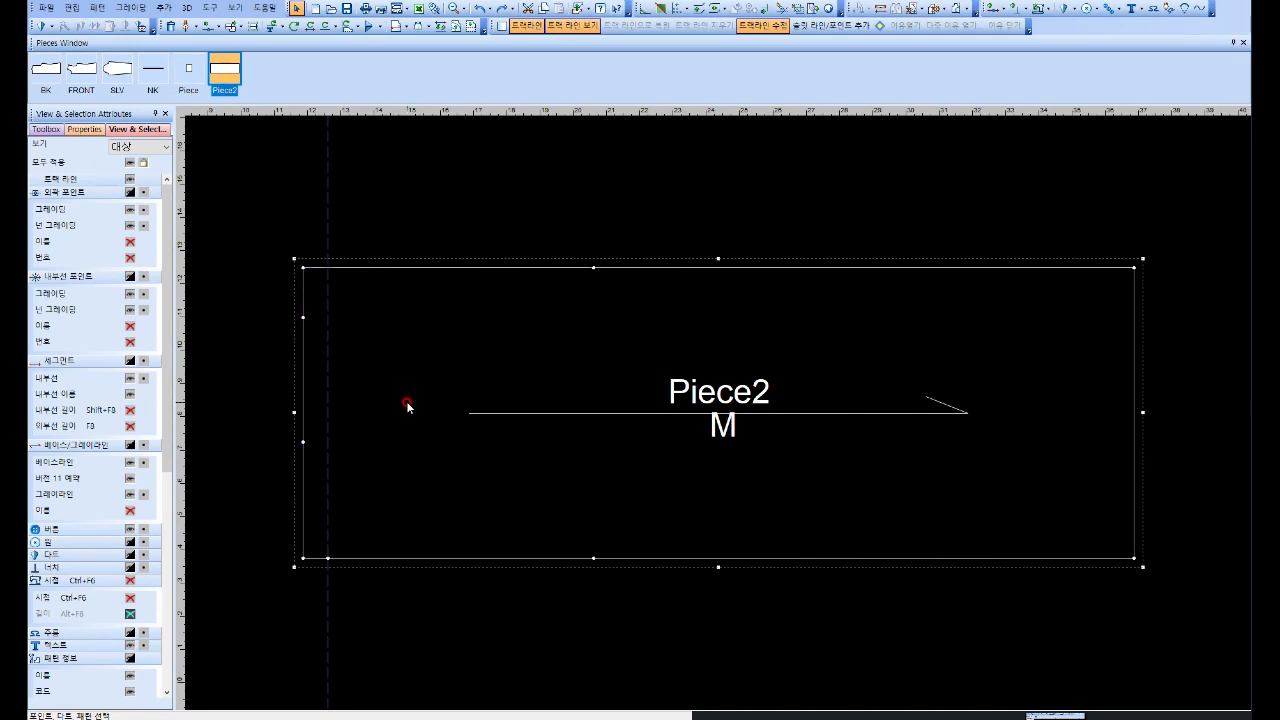
Step: Delete the bottom-left and top-left corner points of Piece2 and return to the Select tool
left_click(302, 560)
key("Delete")
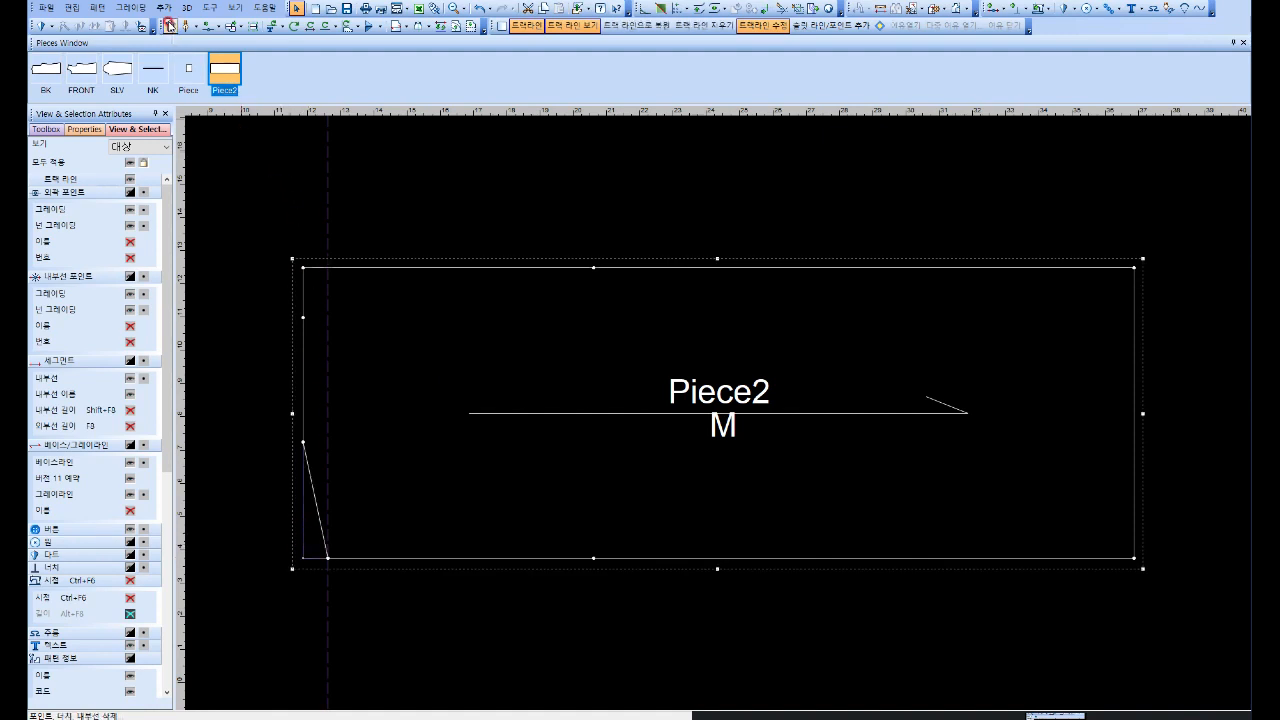
left_click(170, 25)
left_click(300, 267)
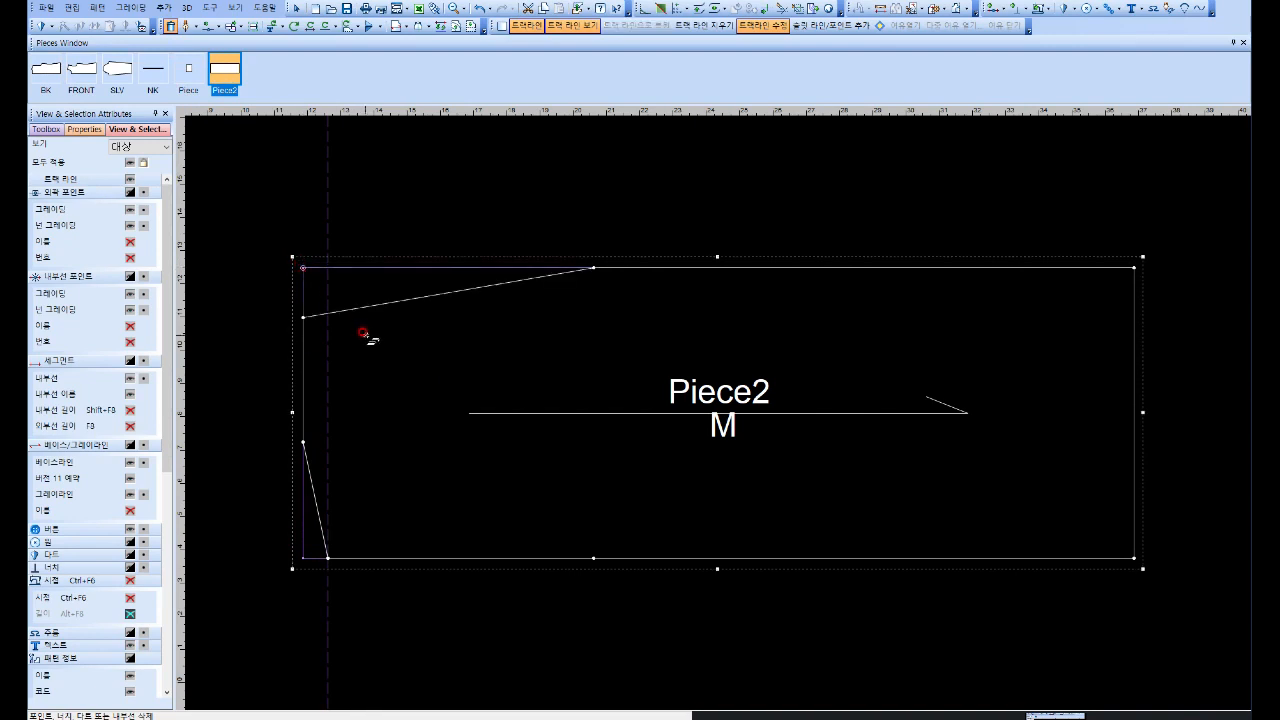
right_click(365, 333)
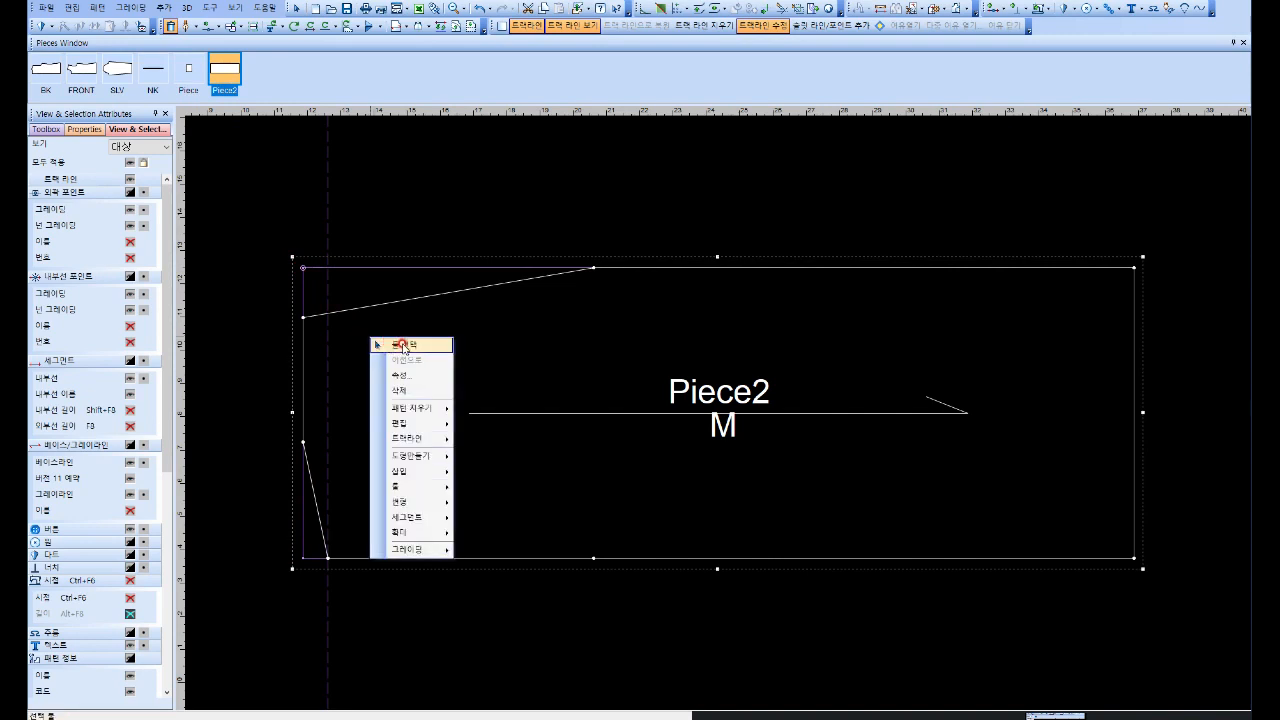
left_click(402, 344)
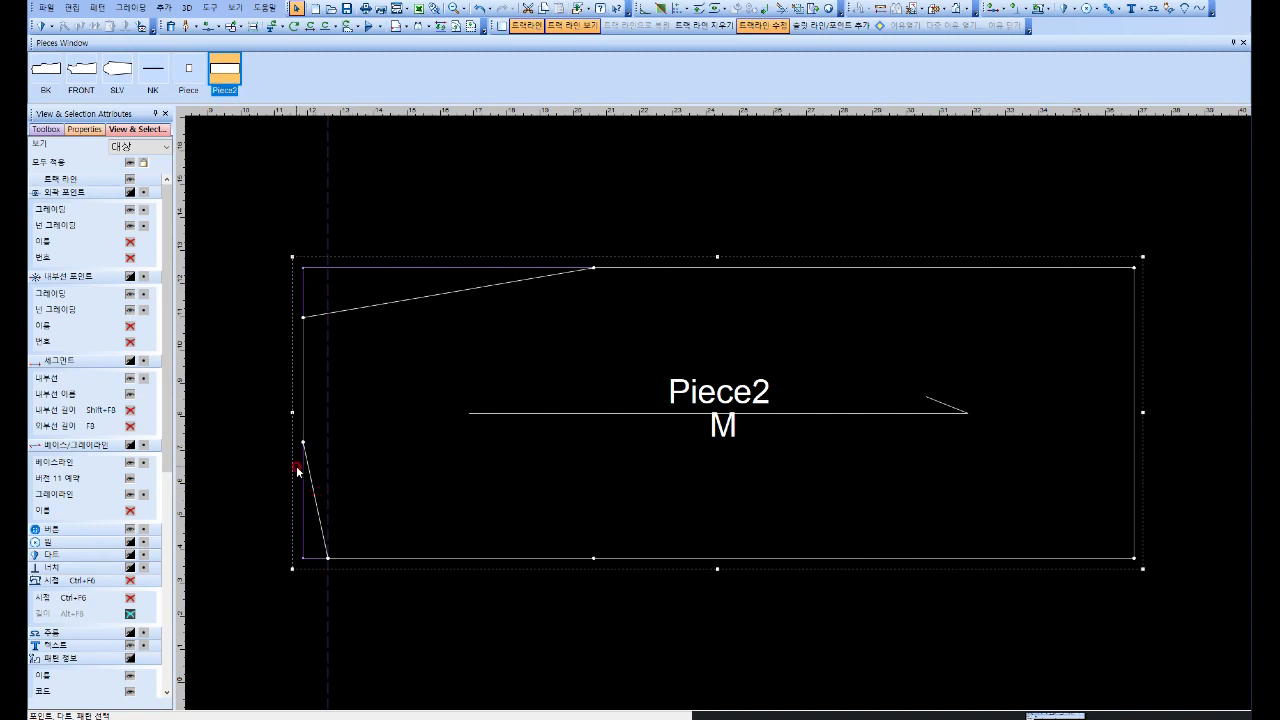
Step: Turn off the display of the track lines that trace Piece2's original corners
left_click(303, 558)
left_click(301, 270)
left_click(210, 8)
mouse_move(240, 106)
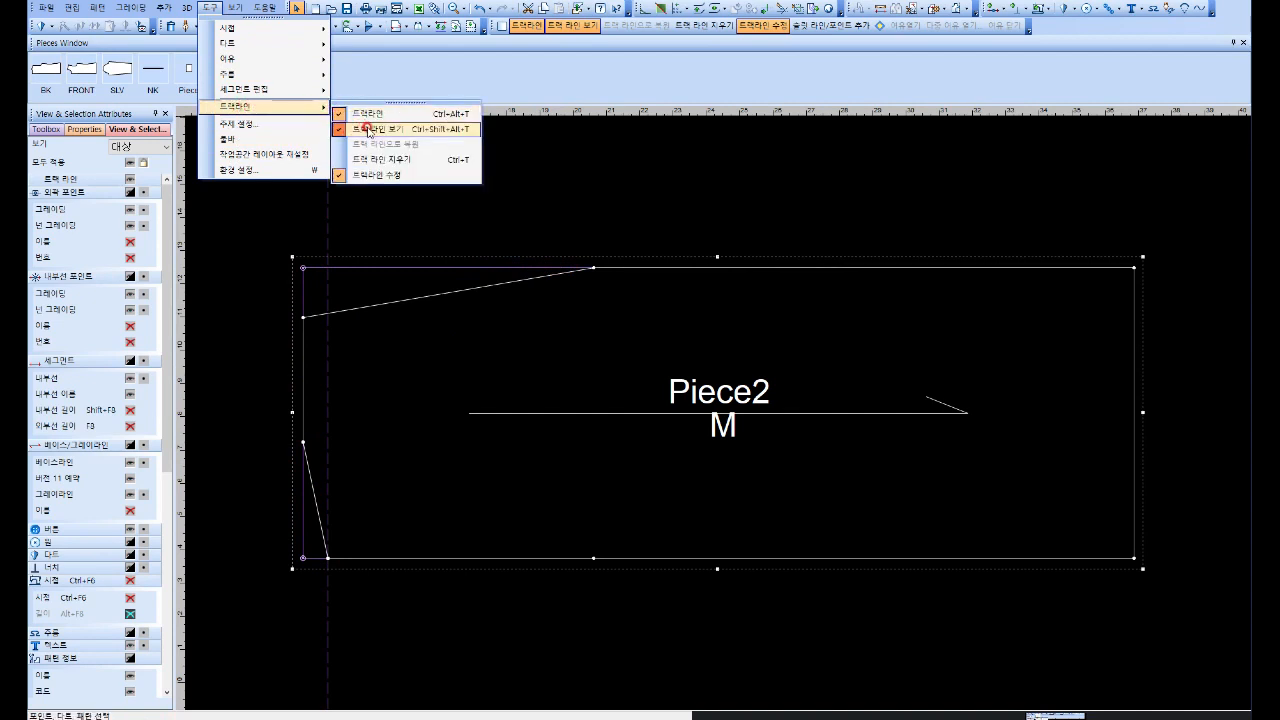
left_click(369, 131)
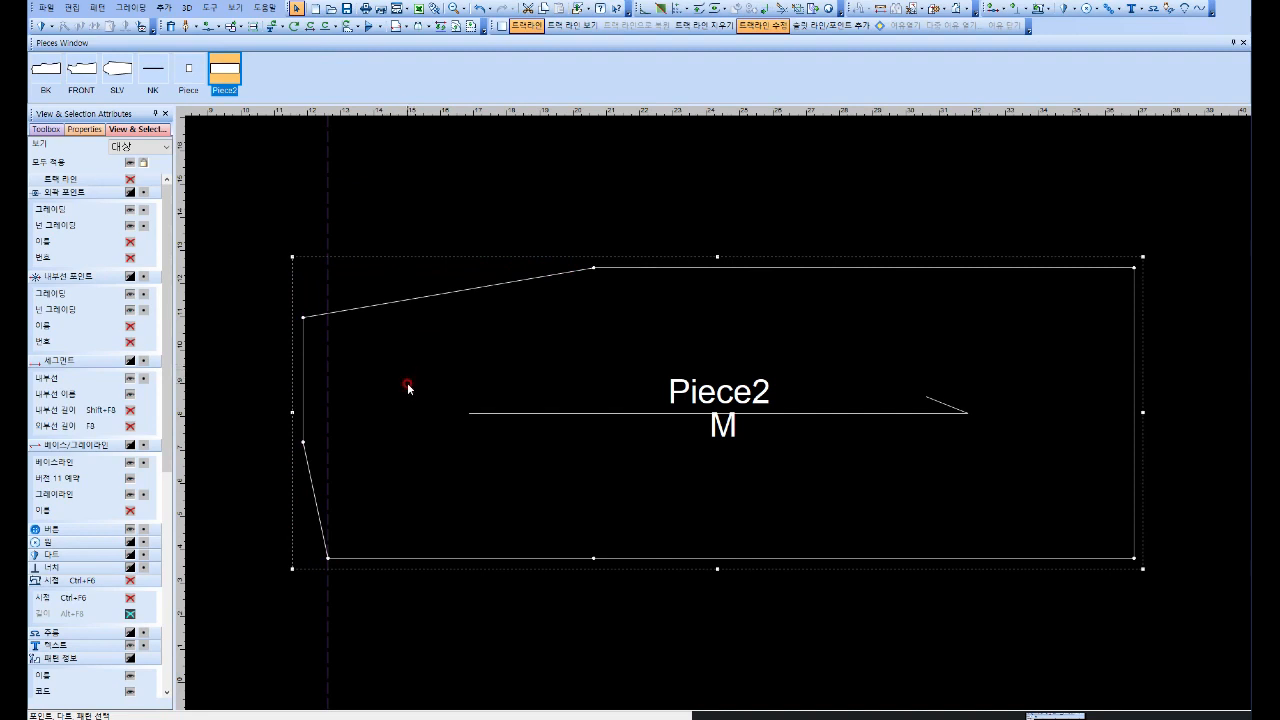
left_click(394, 336)
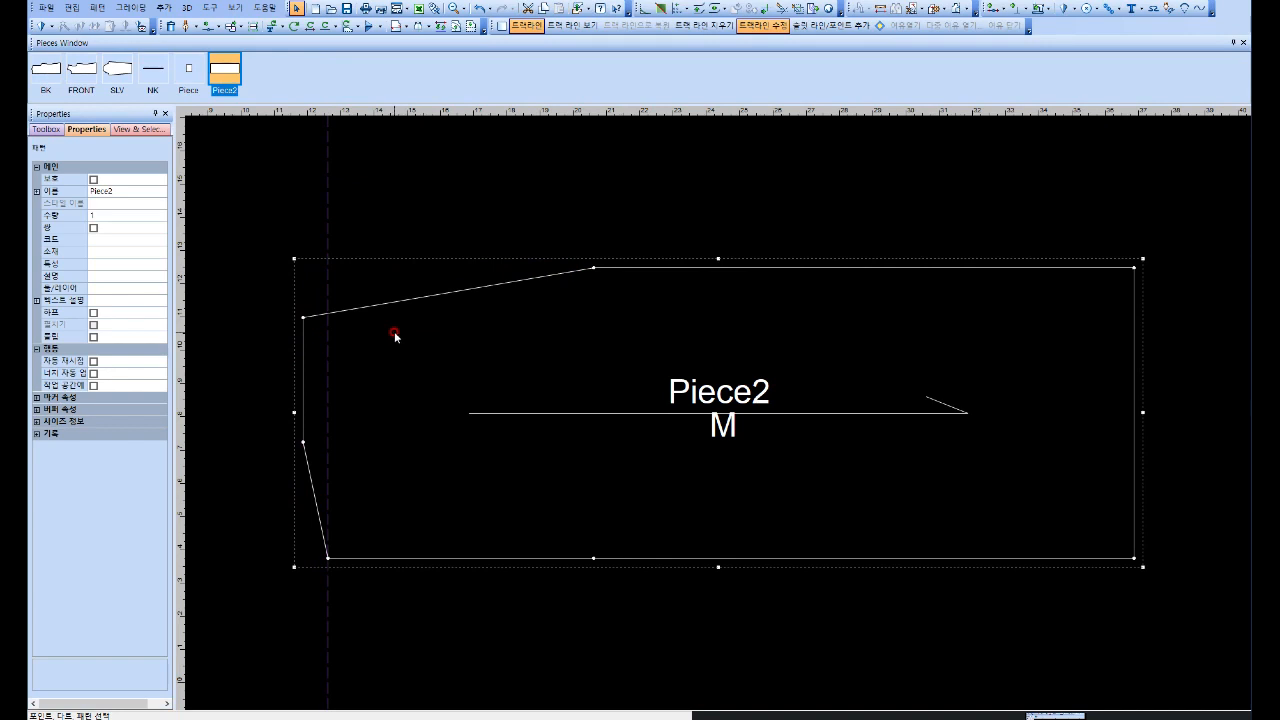
Step: Move the upper point of Piece2's left edge 1.25 inches horizontally into the piece, with 0 vertical movement
left_click(214, 26)
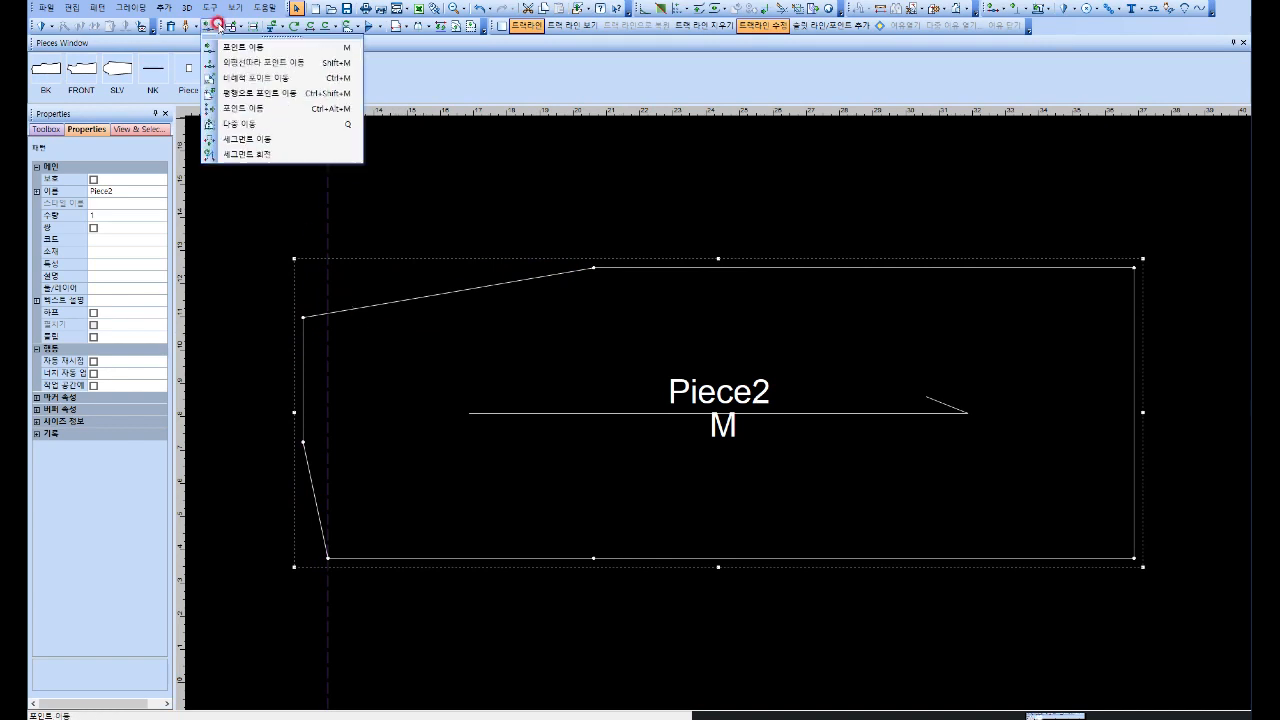
left_click(329, 50)
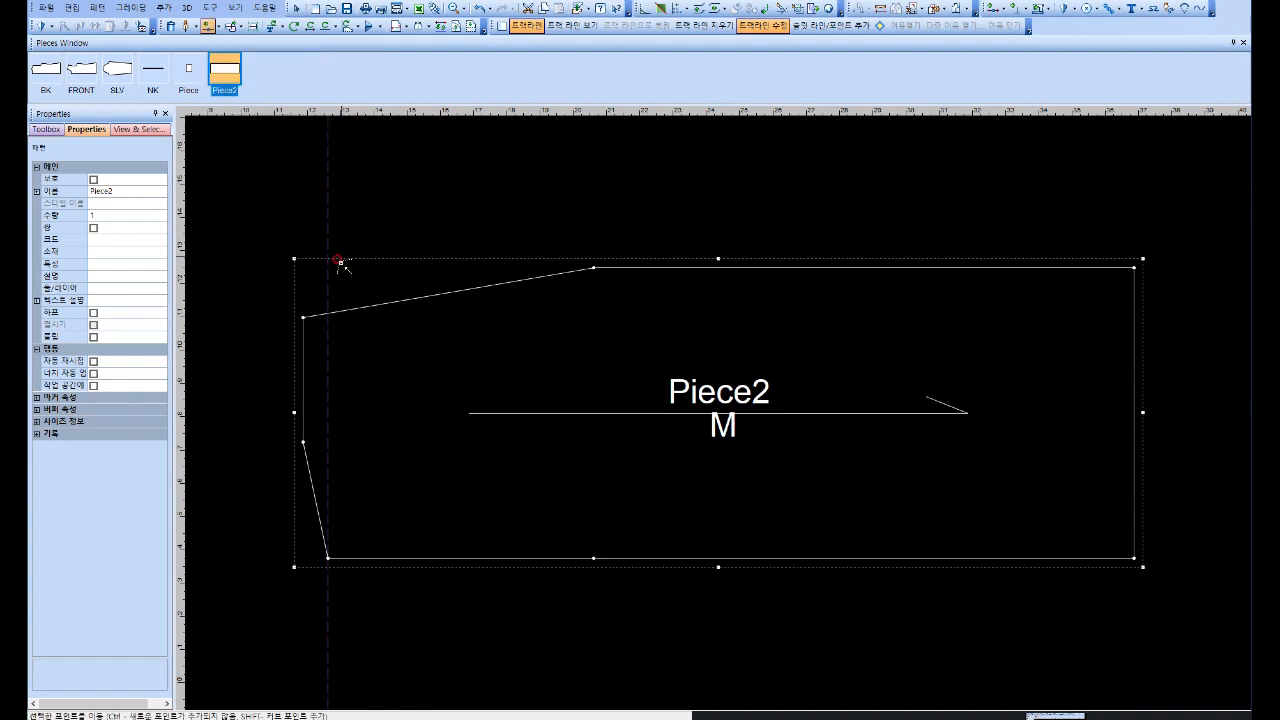
left_click(303, 318)
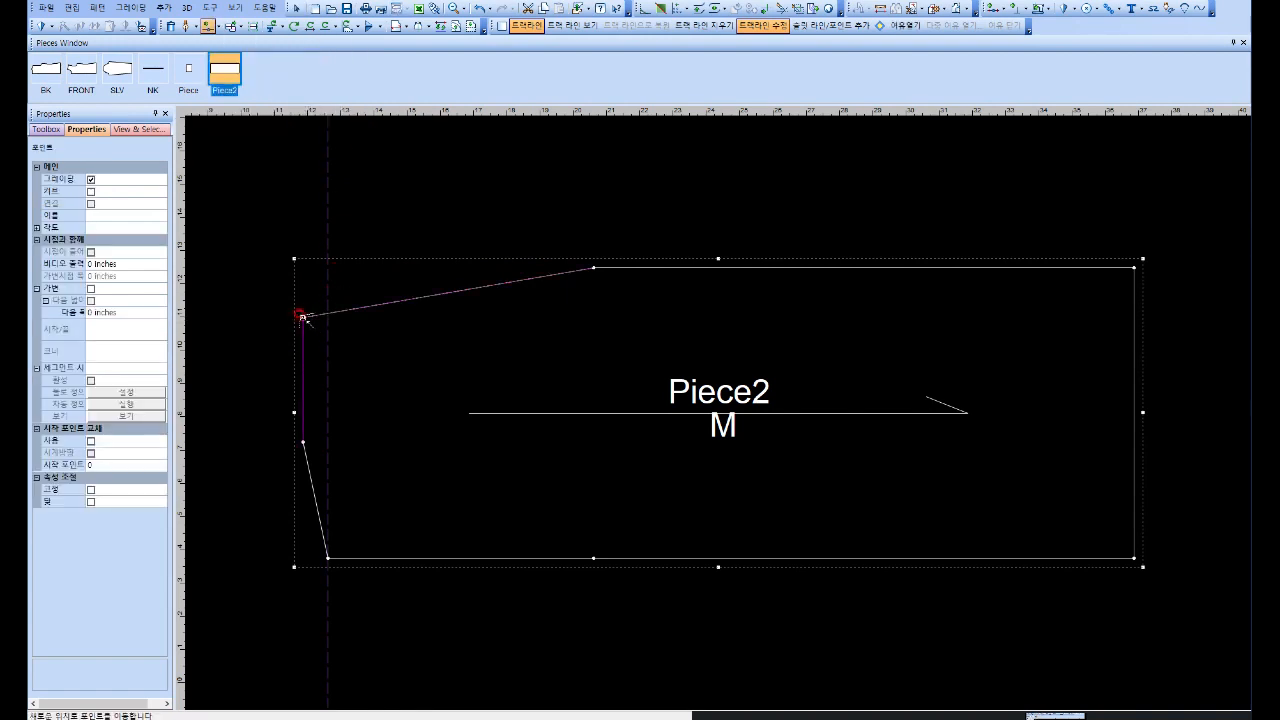
left_click(303, 318)
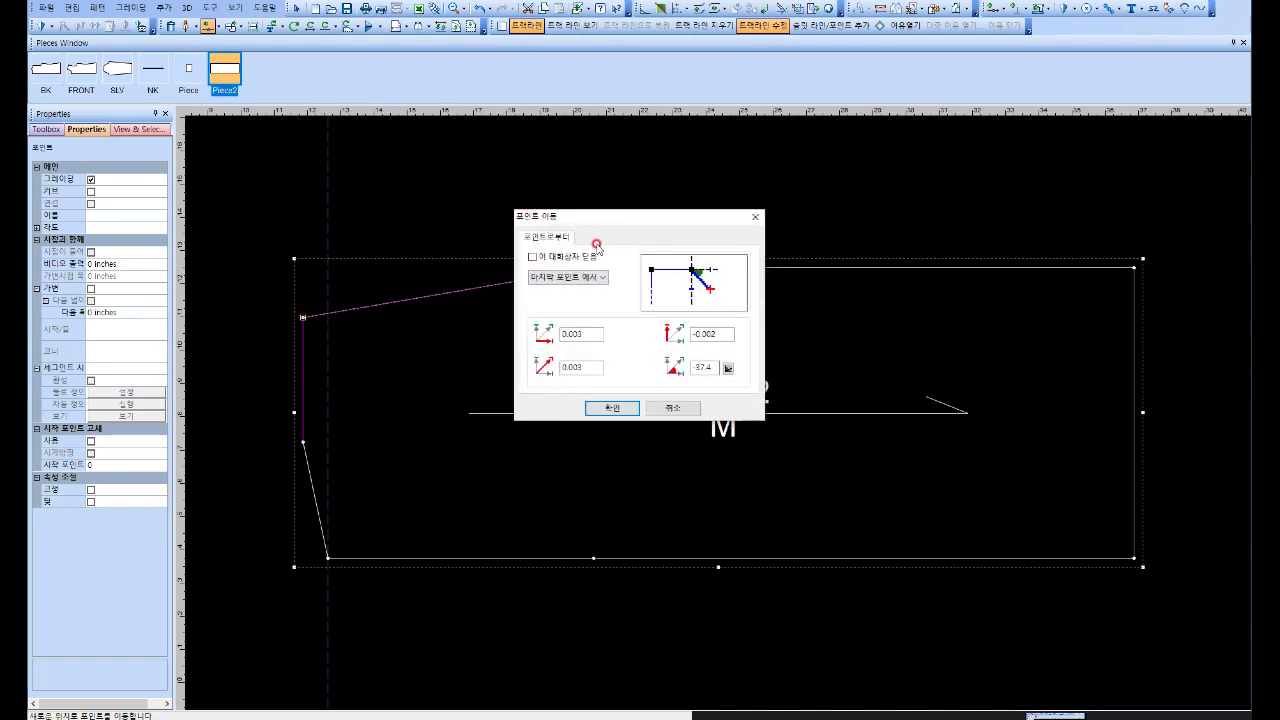
left_click(583, 332)
left_click_drag(589, 334, 497, 338)
type("1.25")
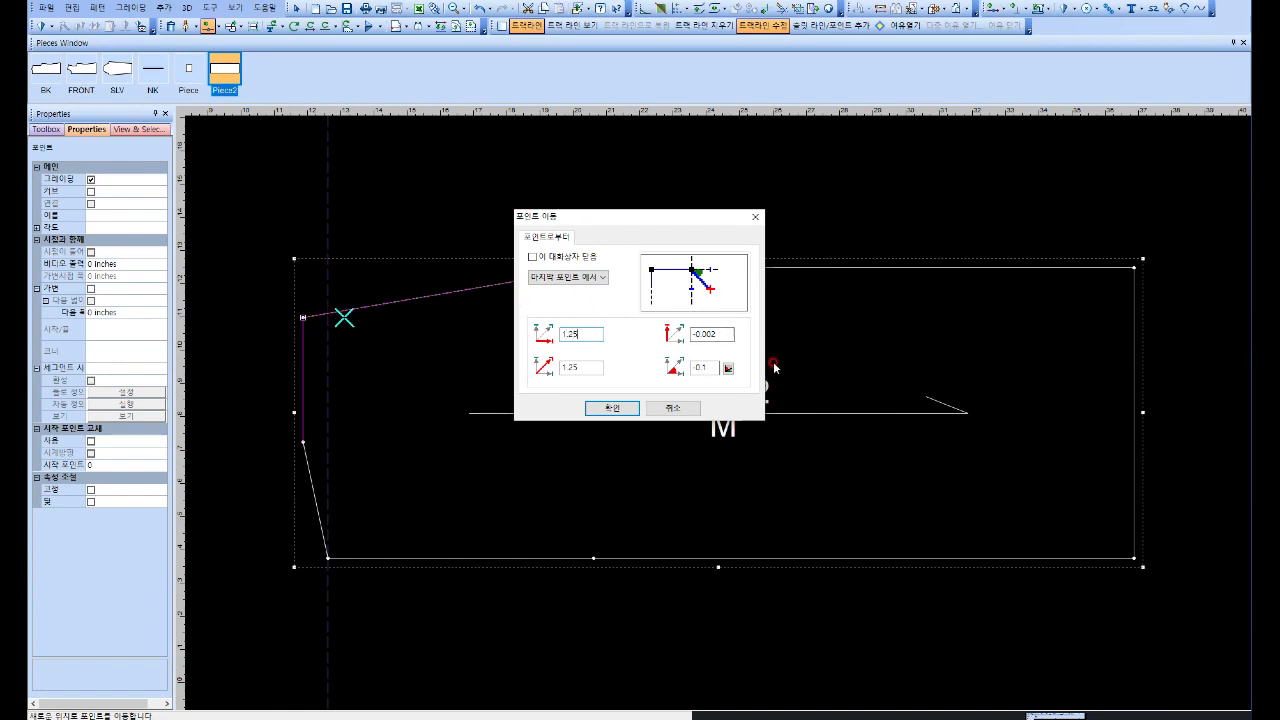
left_click_drag(722, 332, 534, 370)
type("0")
left_click(617, 410)
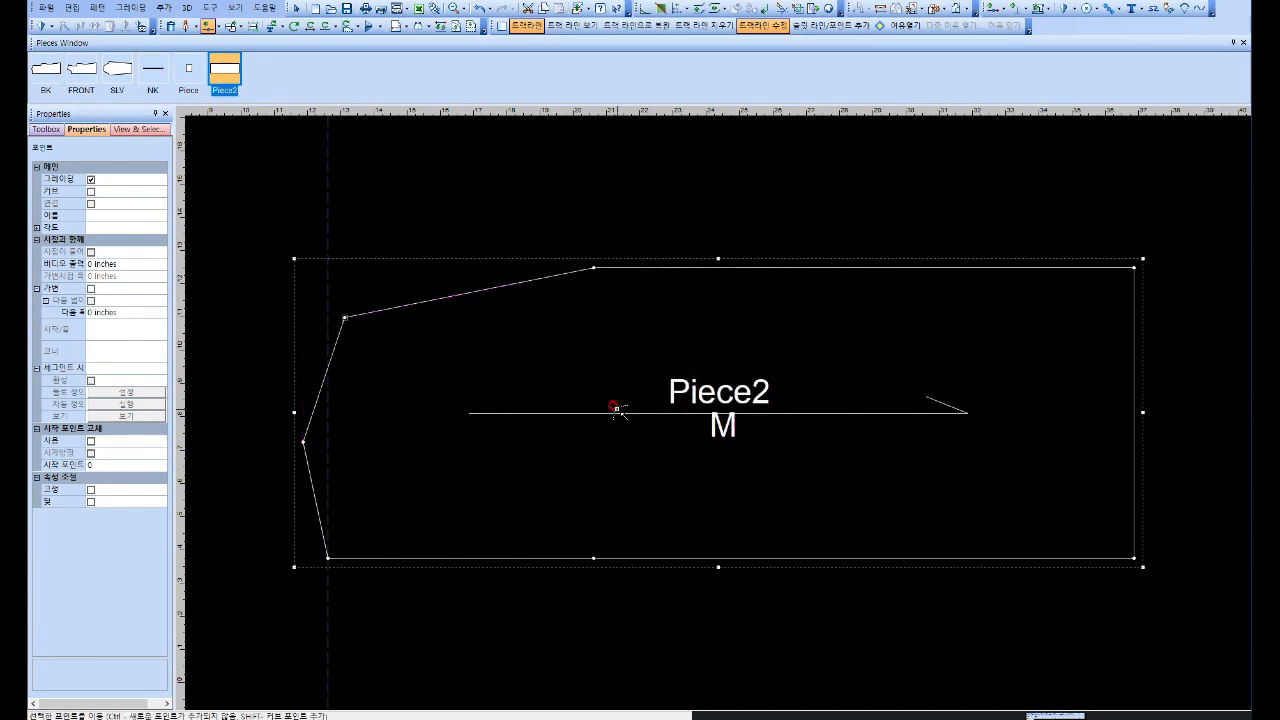
left_click(305, 316)
left_click(418, 492)
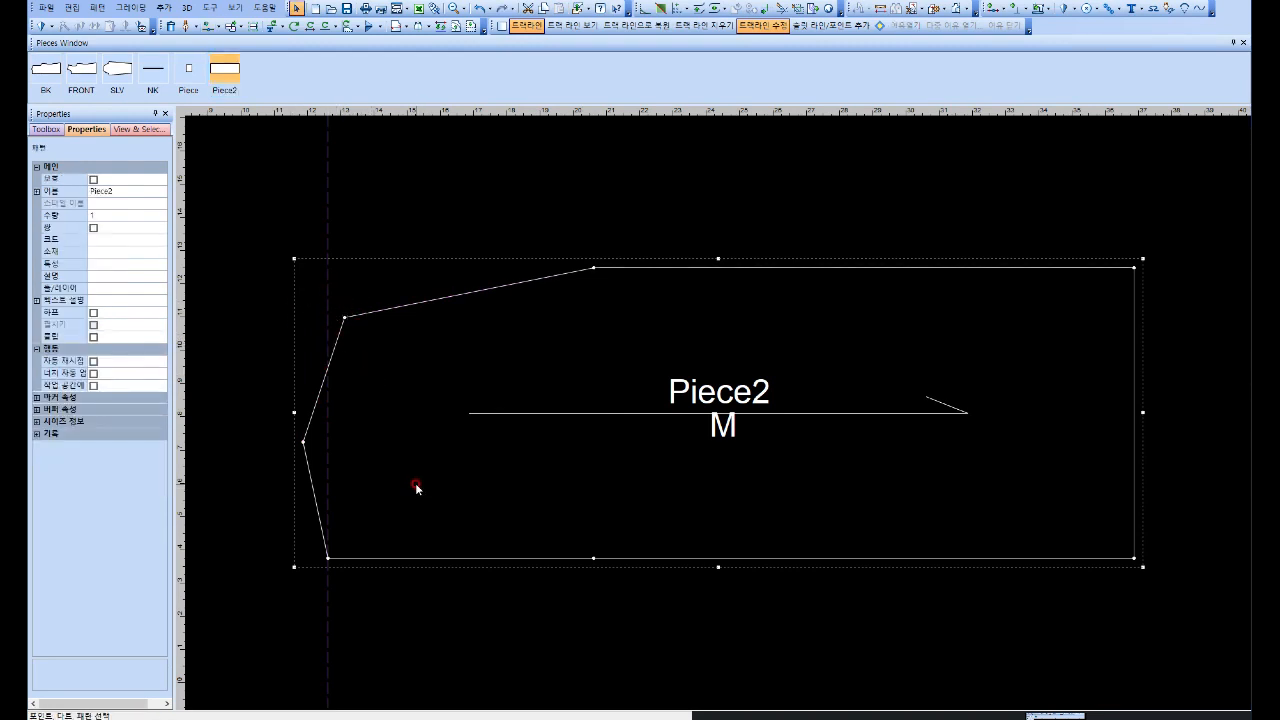
Step: Reshape Piece2's slanted lower-left segment into an inward curve by moving two new curve points off it with Move Point
left_click(217, 26)
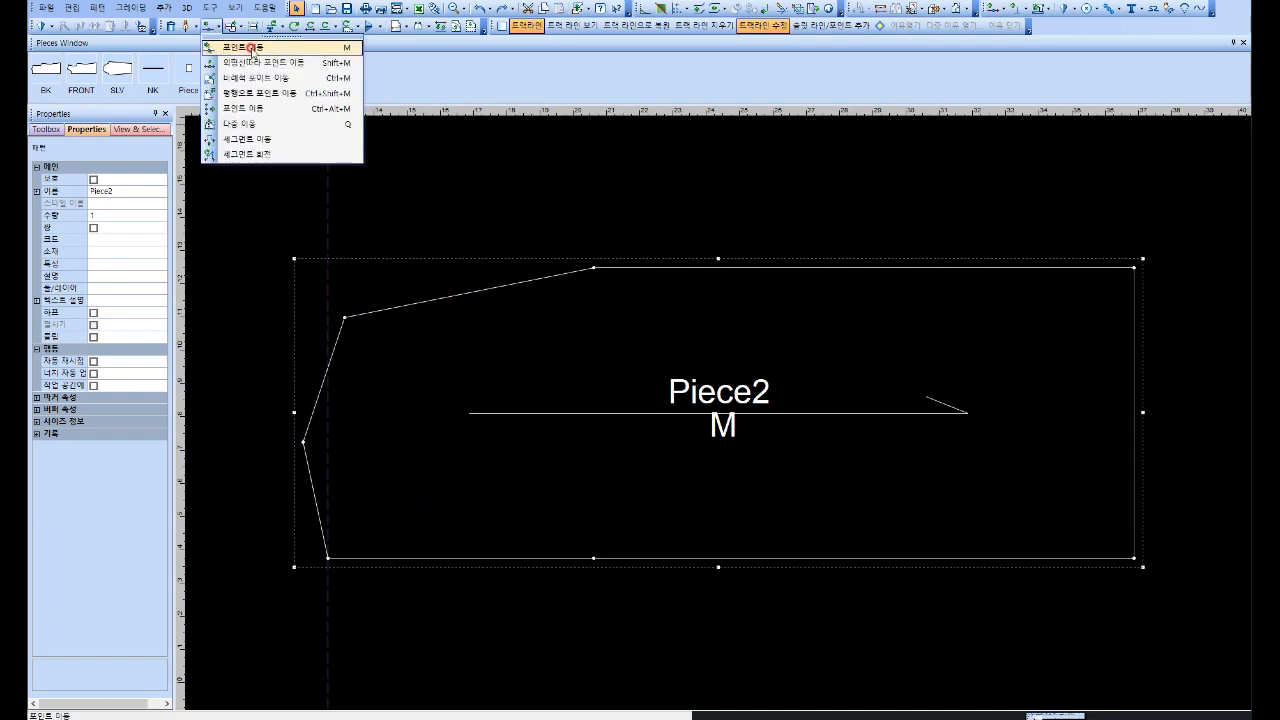
left_click(252, 48)
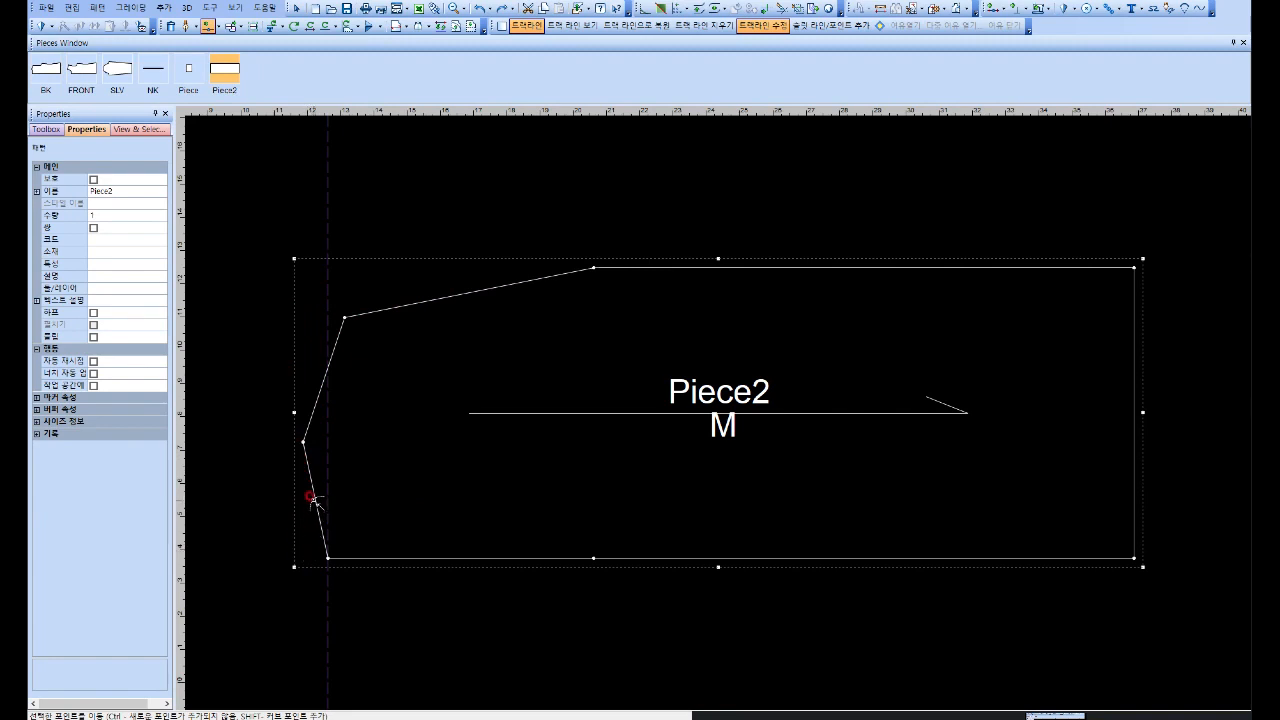
left_click_drag(312, 494, 328, 526)
left_click(611, 410)
left_click_drag(309, 471, 317, 474)
left_click(595, 409)
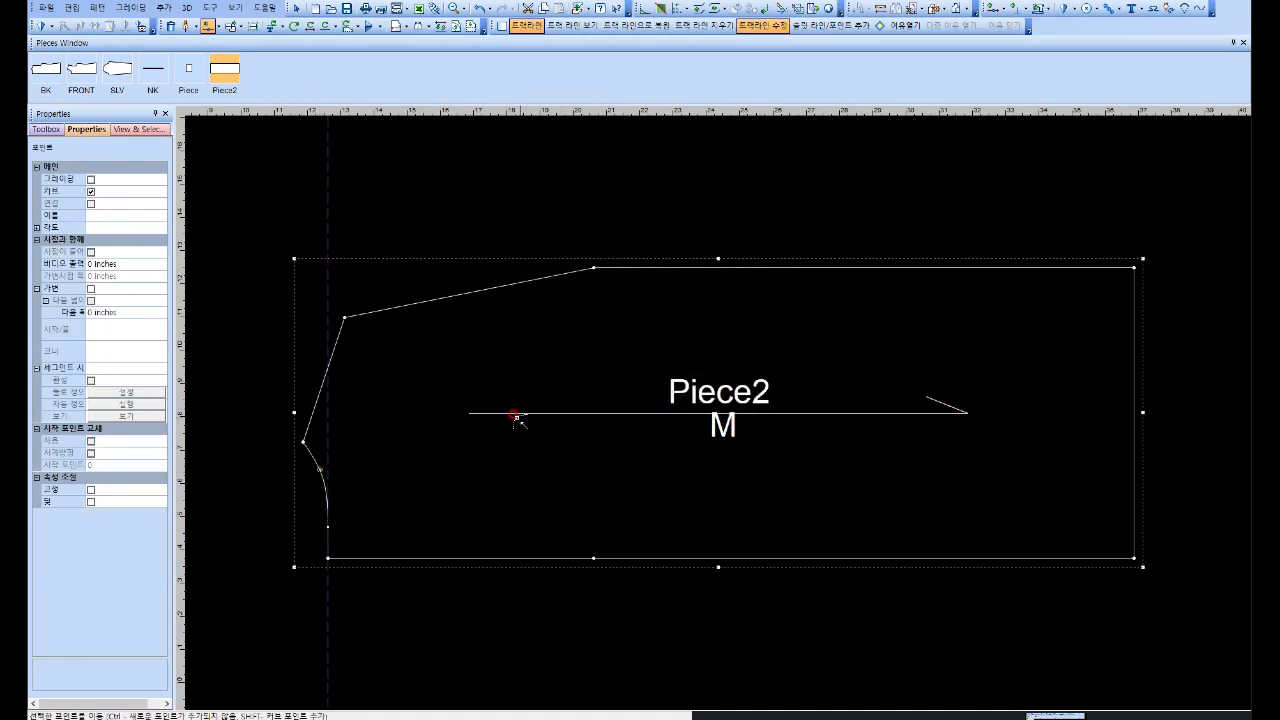
left_click(397, 388)
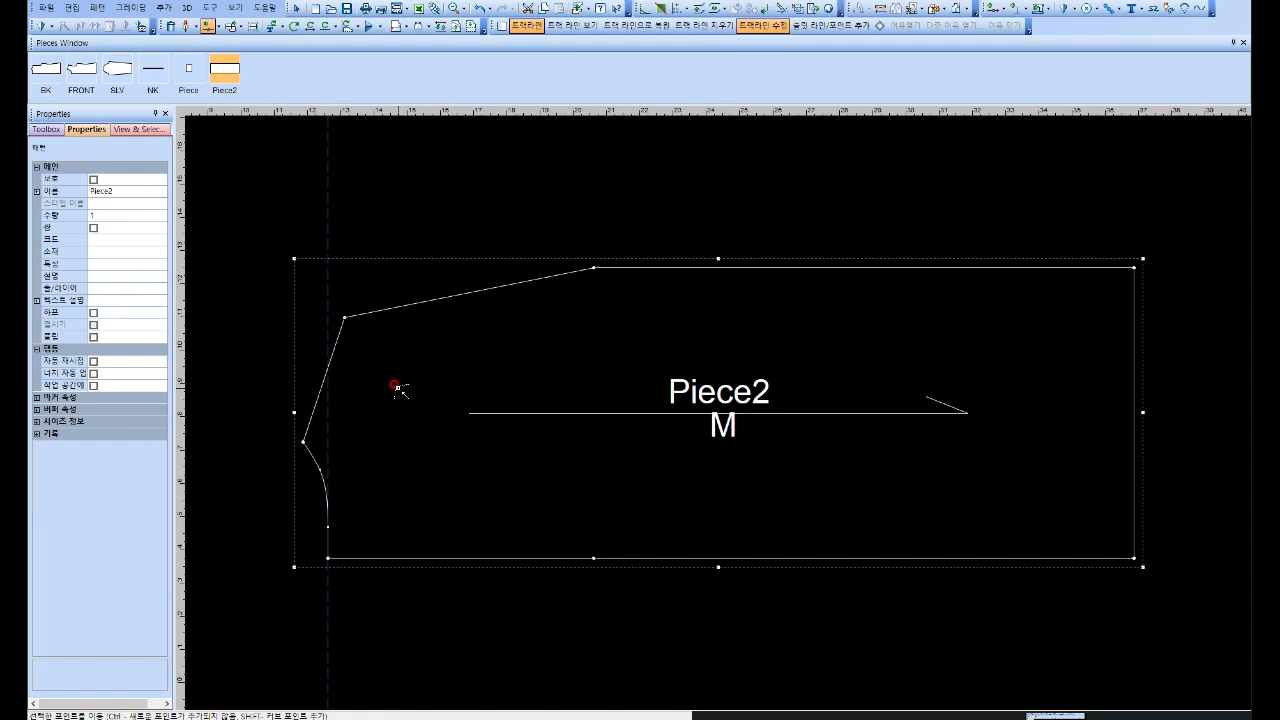
right_click(397, 387)
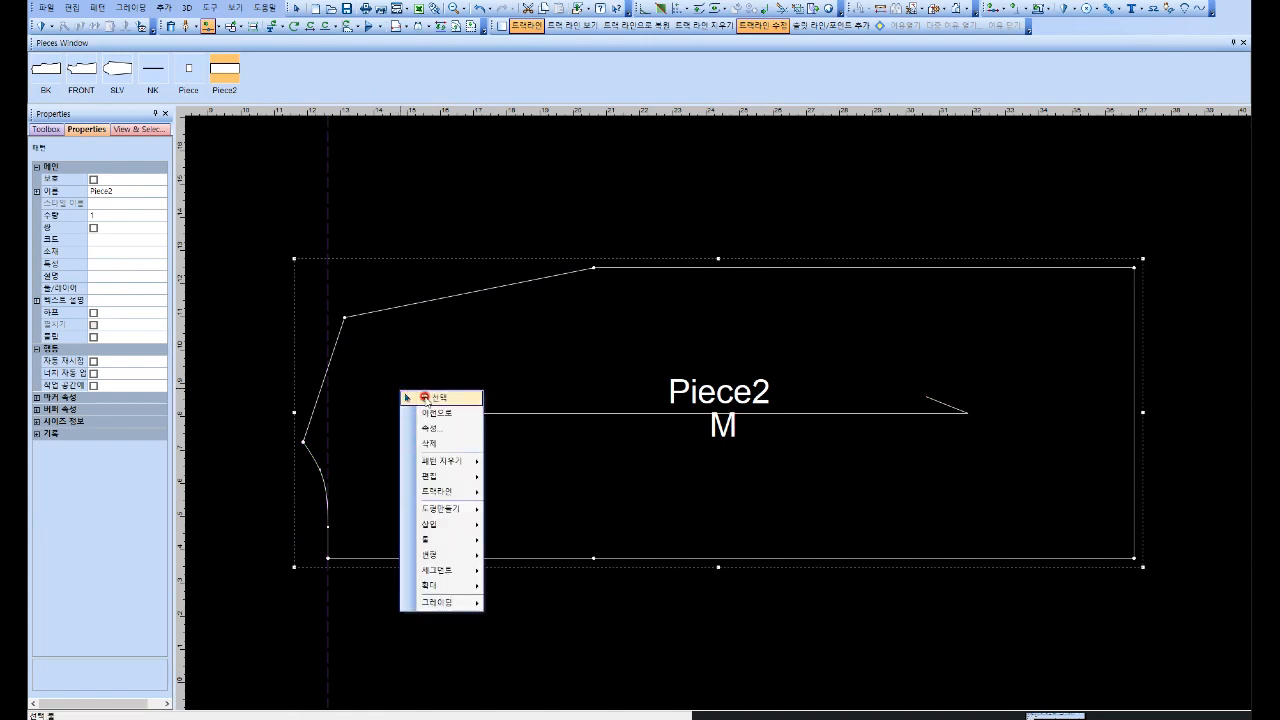
left_click(428, 396)
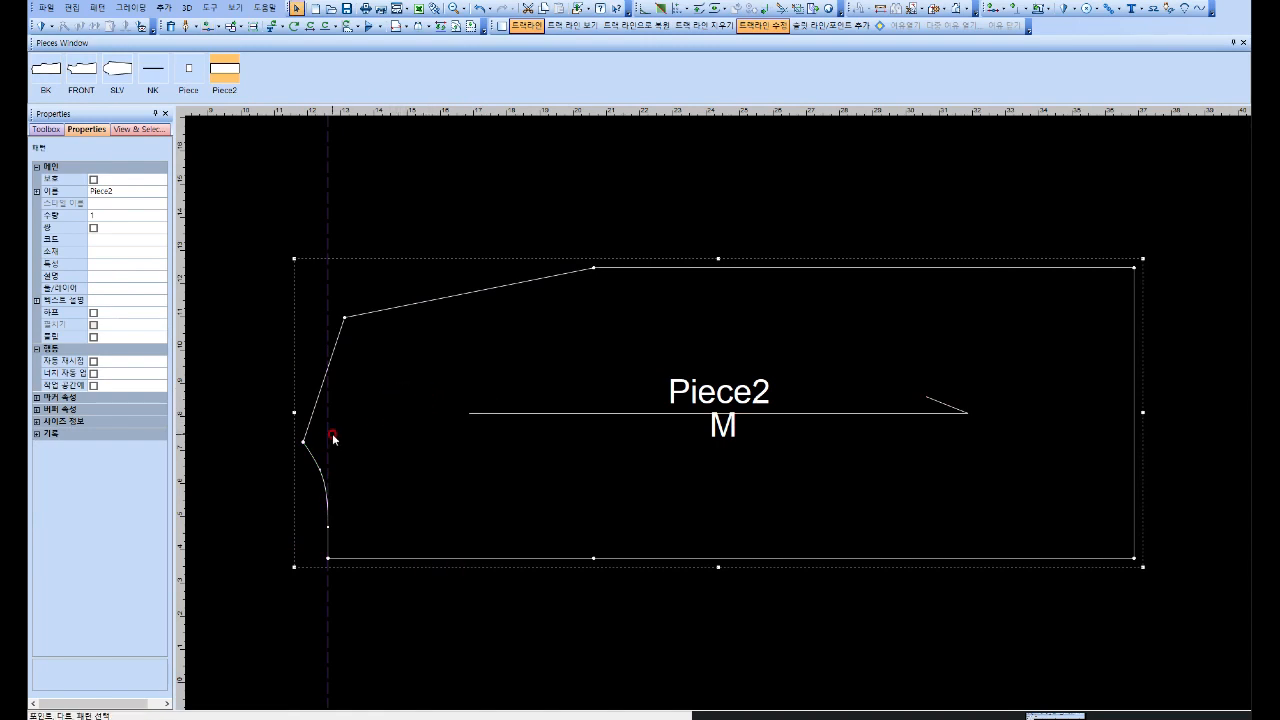
Step: Place a vertical guideline at Piece2's leftmost point and add a parallel guideline 5 inches into the piece
left_click(305, 490)
left_click(453, 453)
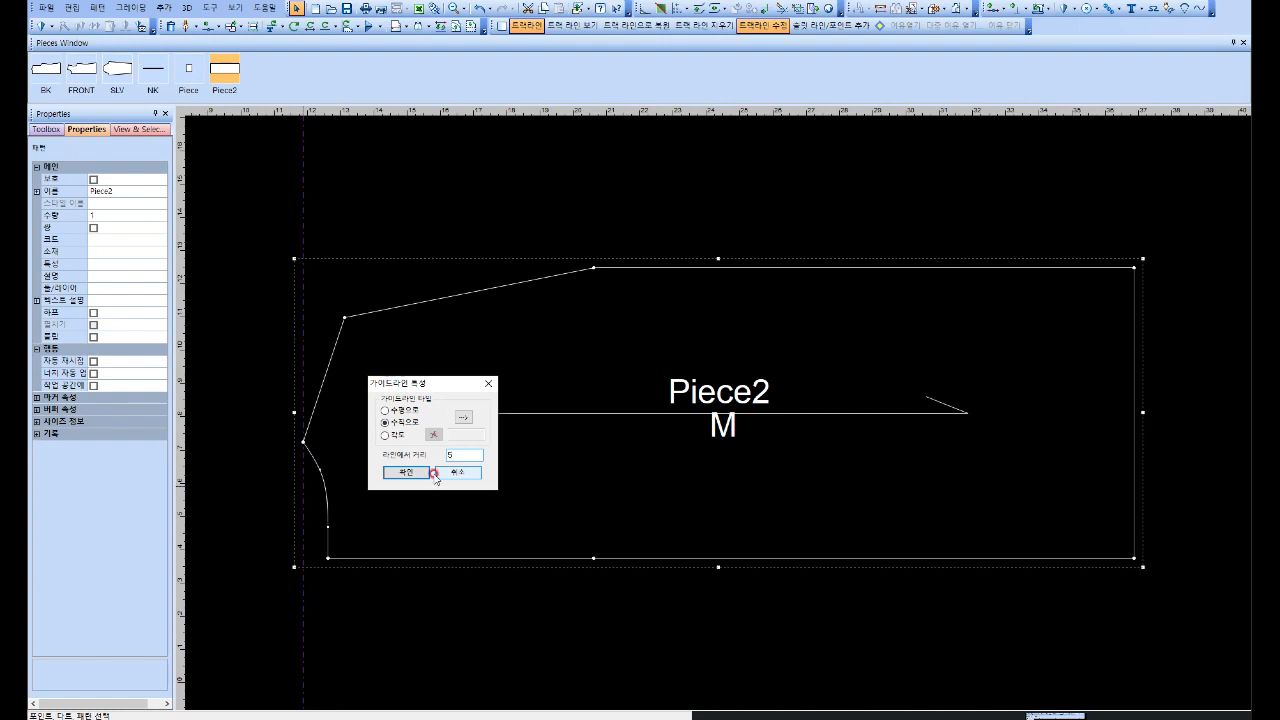
left_click(418, 474)
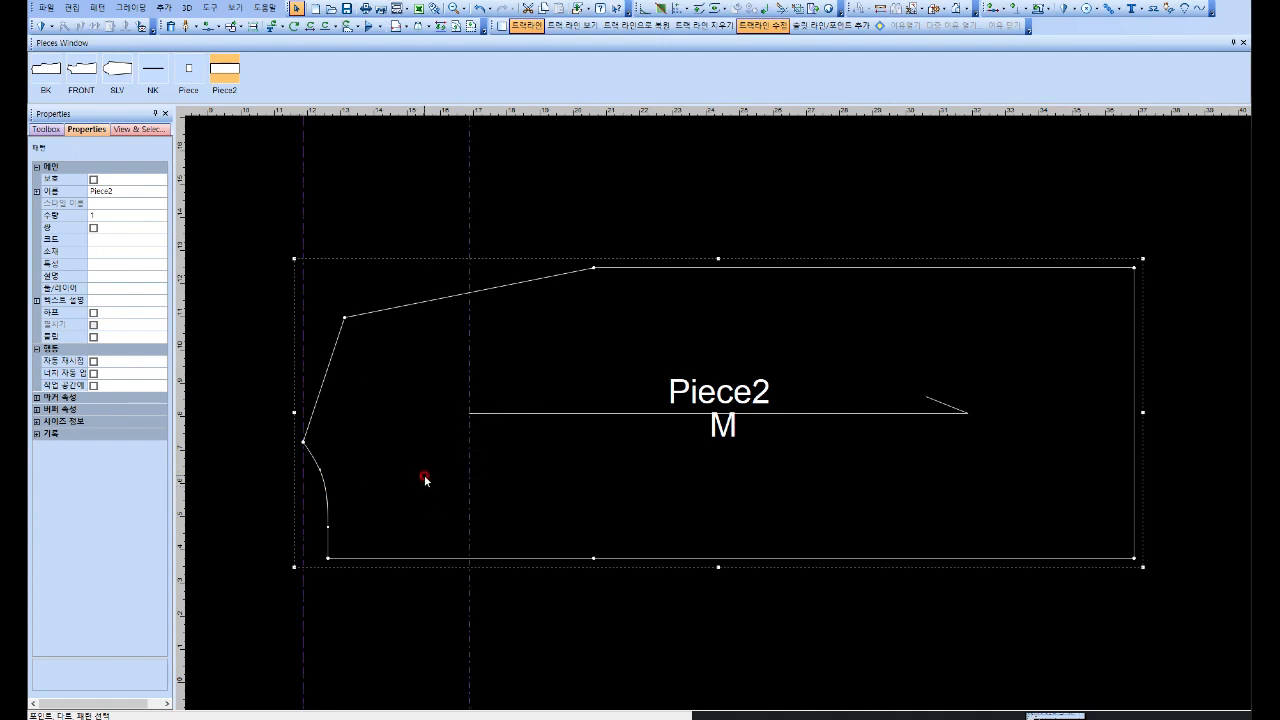
Step: Draw a vertical internal line 6.875 inches long upward from Piece2's bottom edge along the 5-inch guideline
left_click(197, 27)
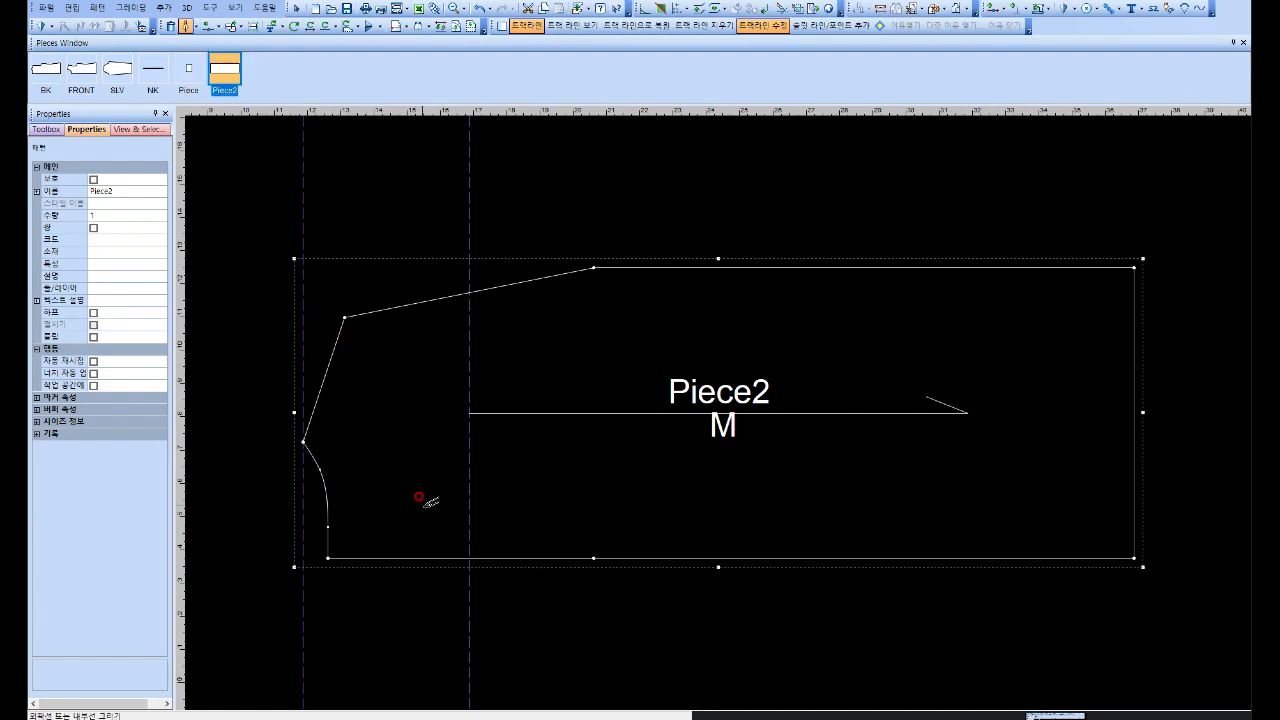
left_click(469, 557)
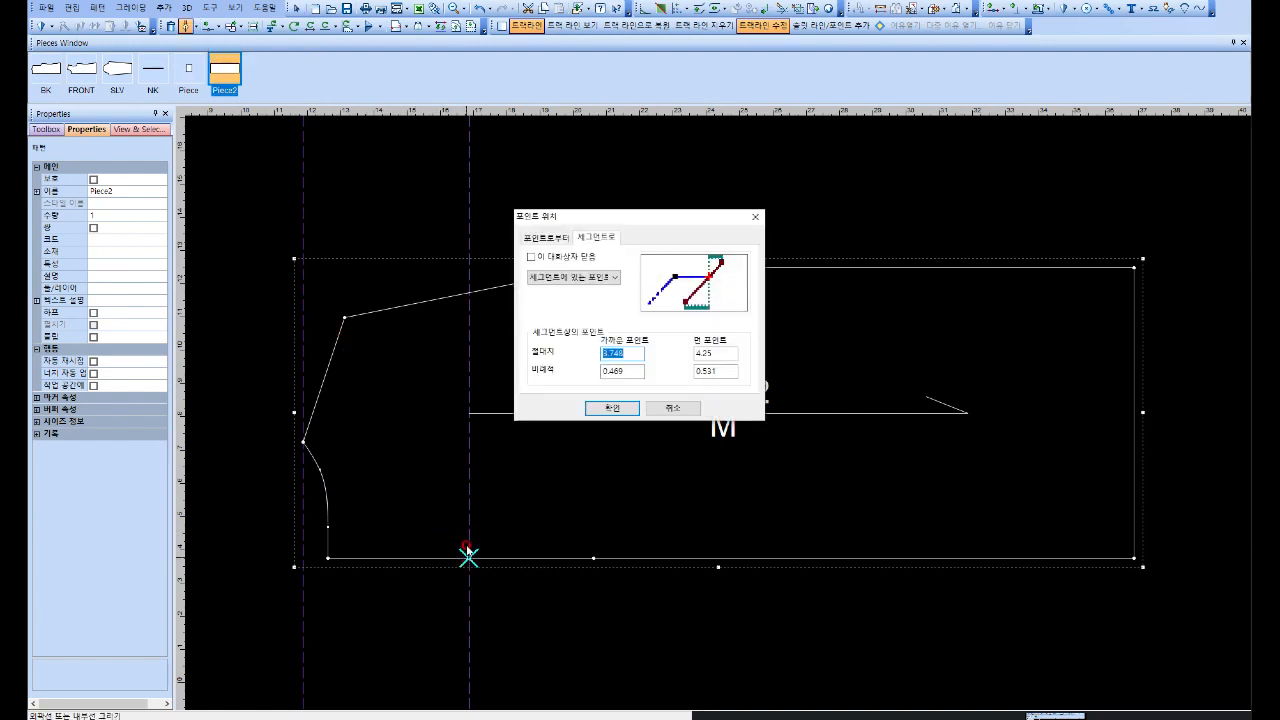
key("Return")
left_click(469, 325)
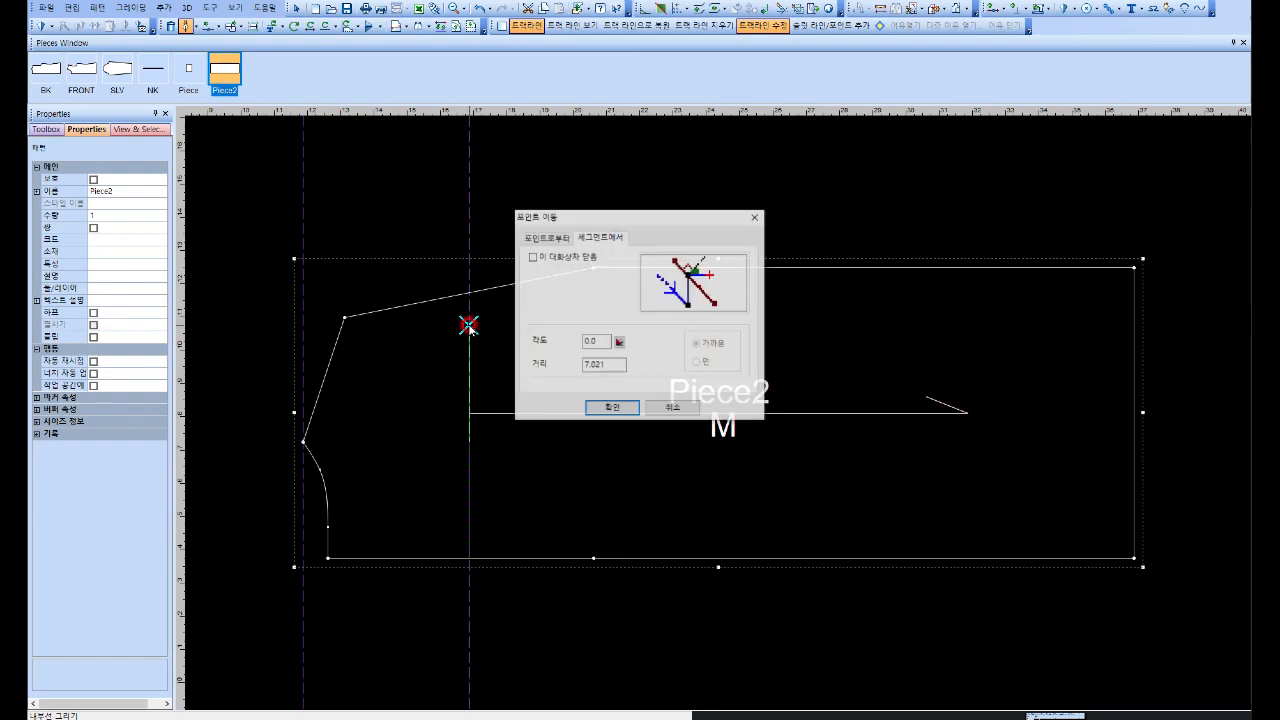
left_click(550, 239)
left_click(563, 334)
left_click(712, 334)
double_click(712, 334)
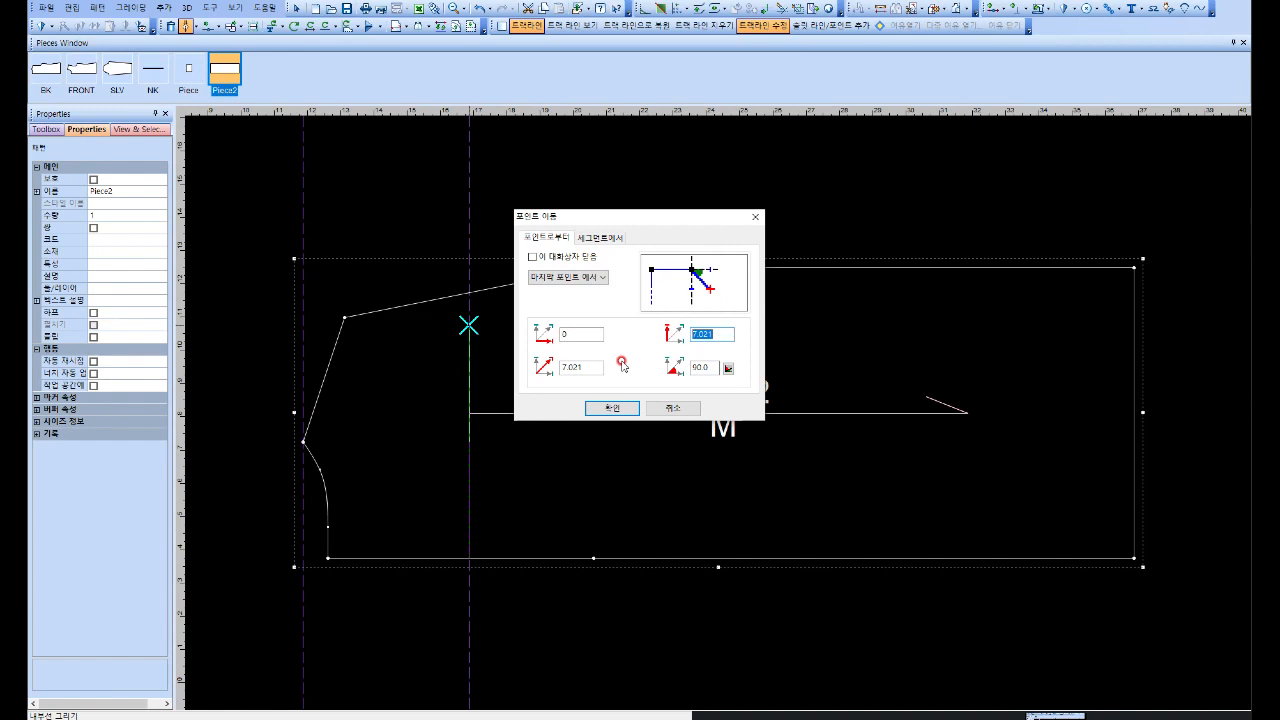
type("875")
left_click(612, 408)
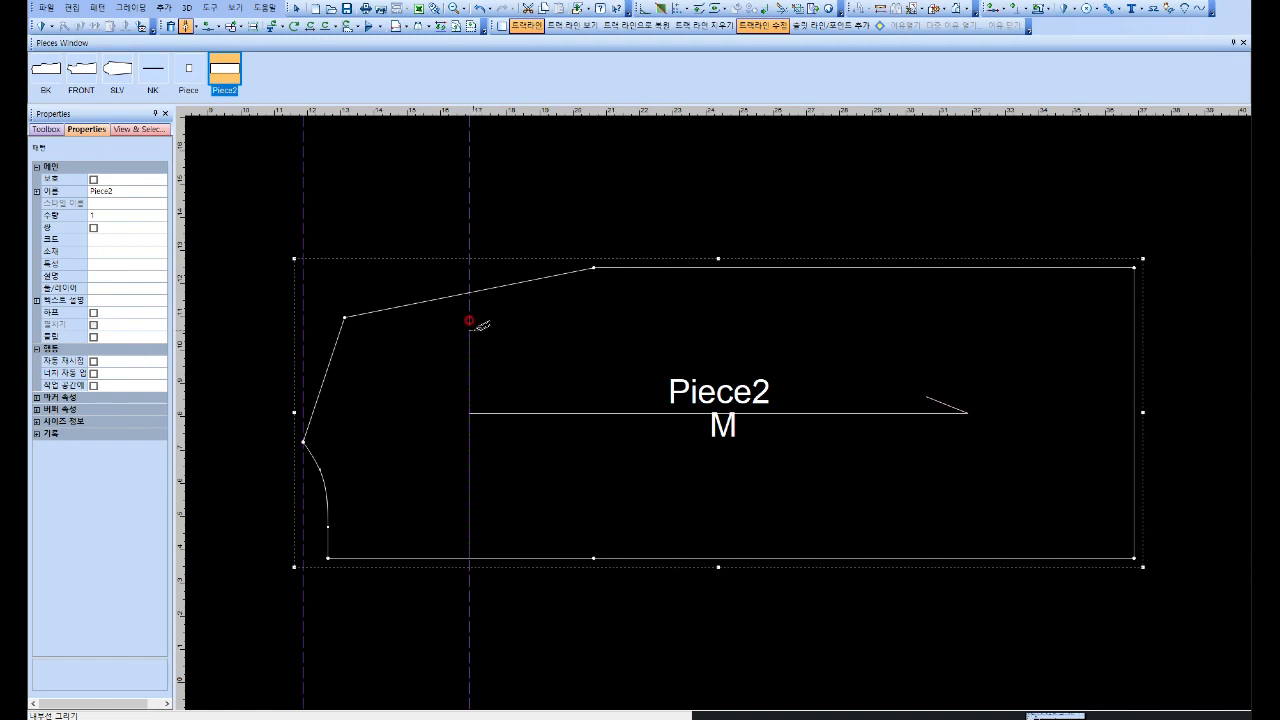
right_click(471, 322)
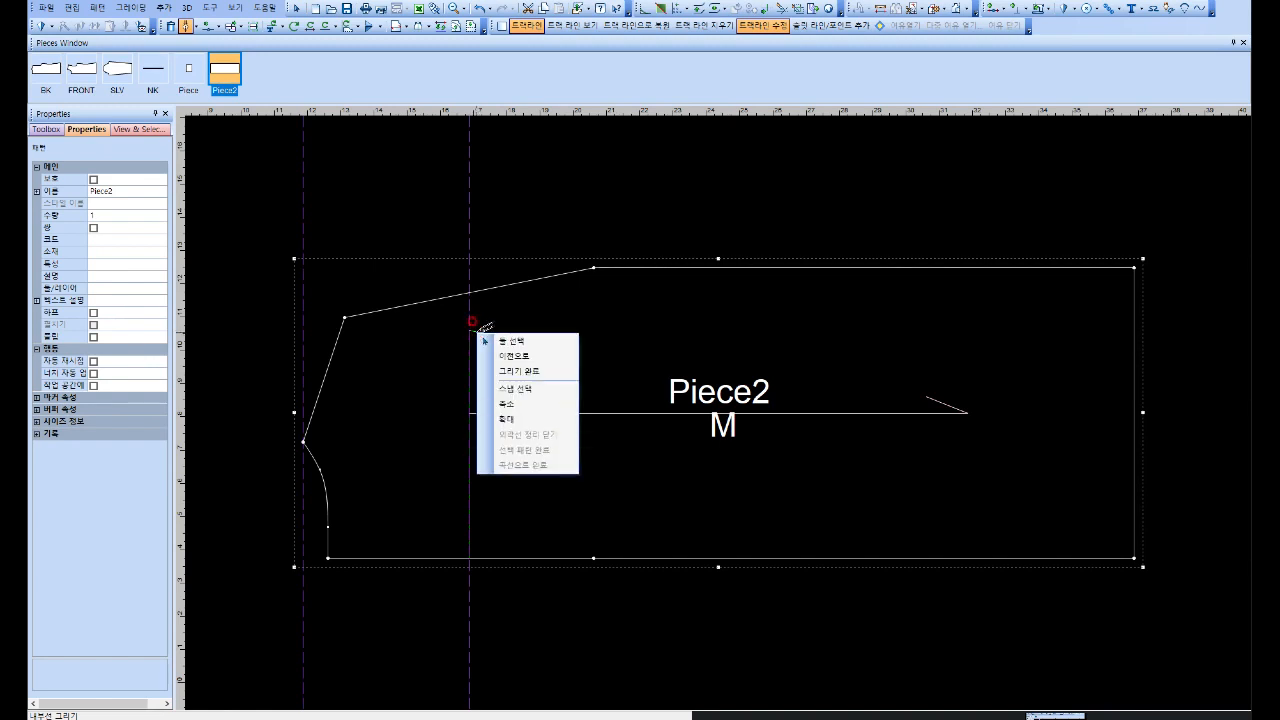
left_click(530, 363)
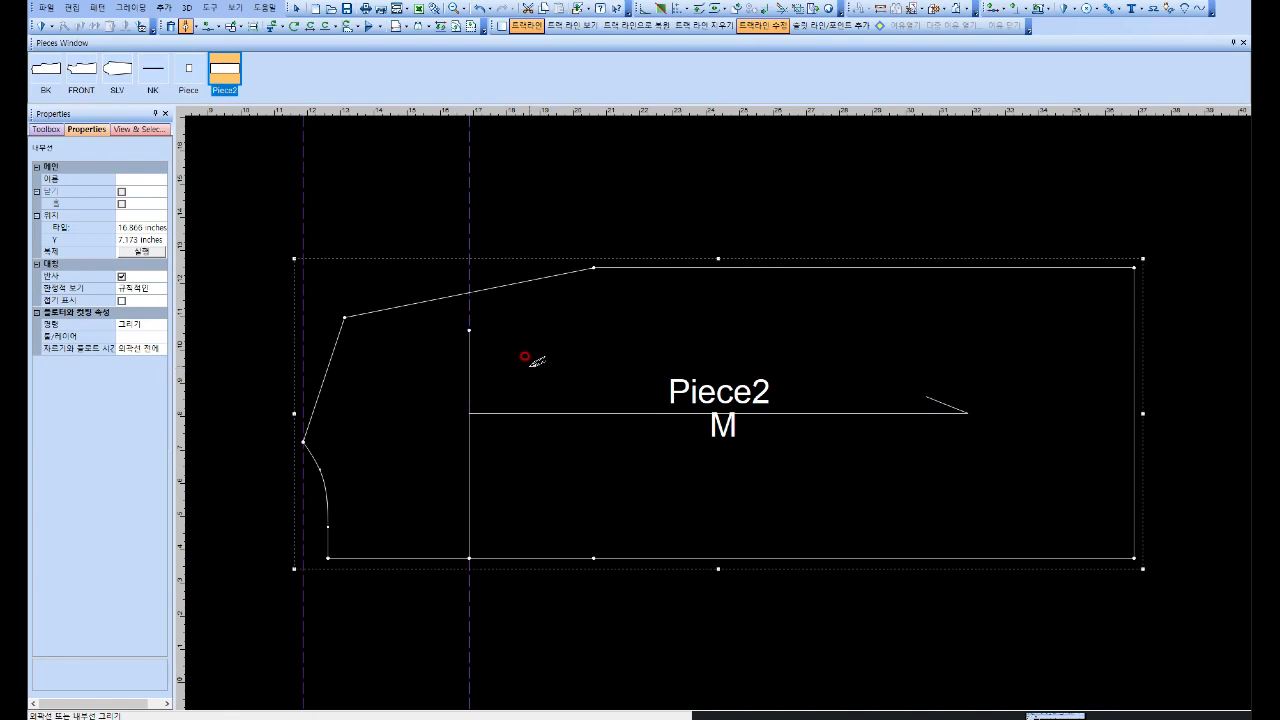
Step: Reshape Piece2's slanted upper-left segment into an armhole curve with Move Point, through the internal line's upper end and a second curve point nearer the armhole corner
left_click(217, 25)
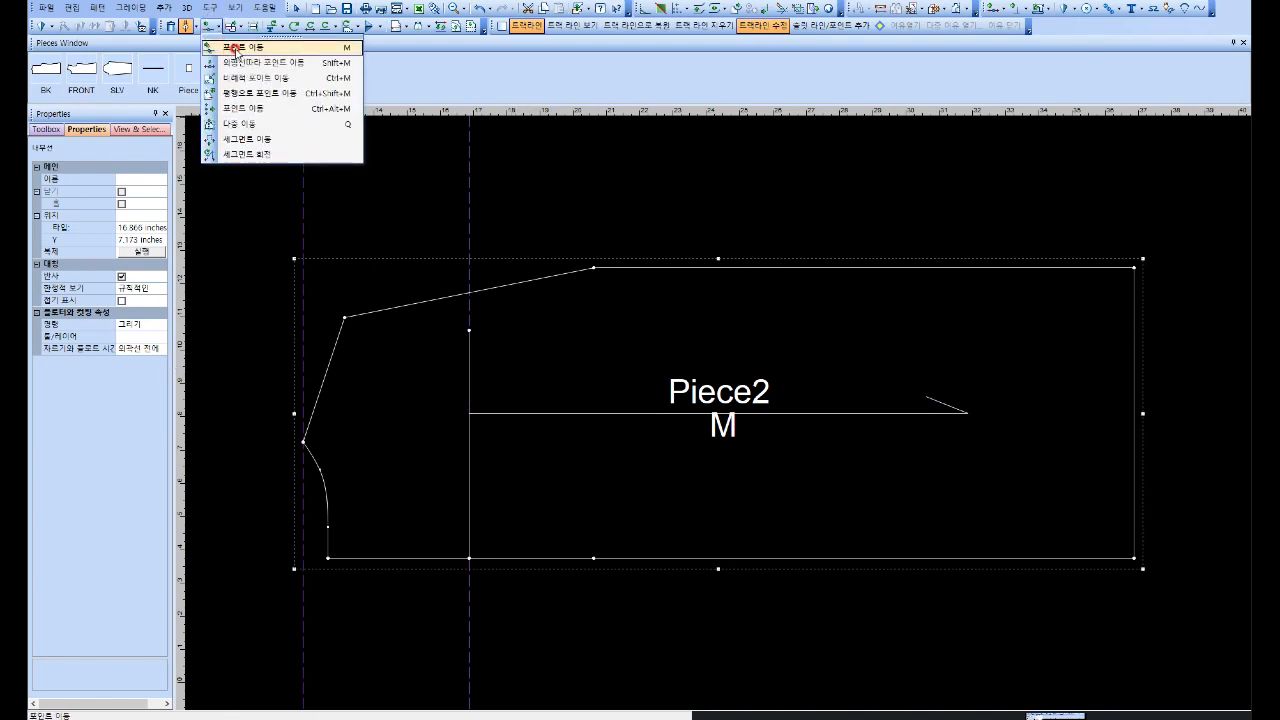
left_click(234, 47)
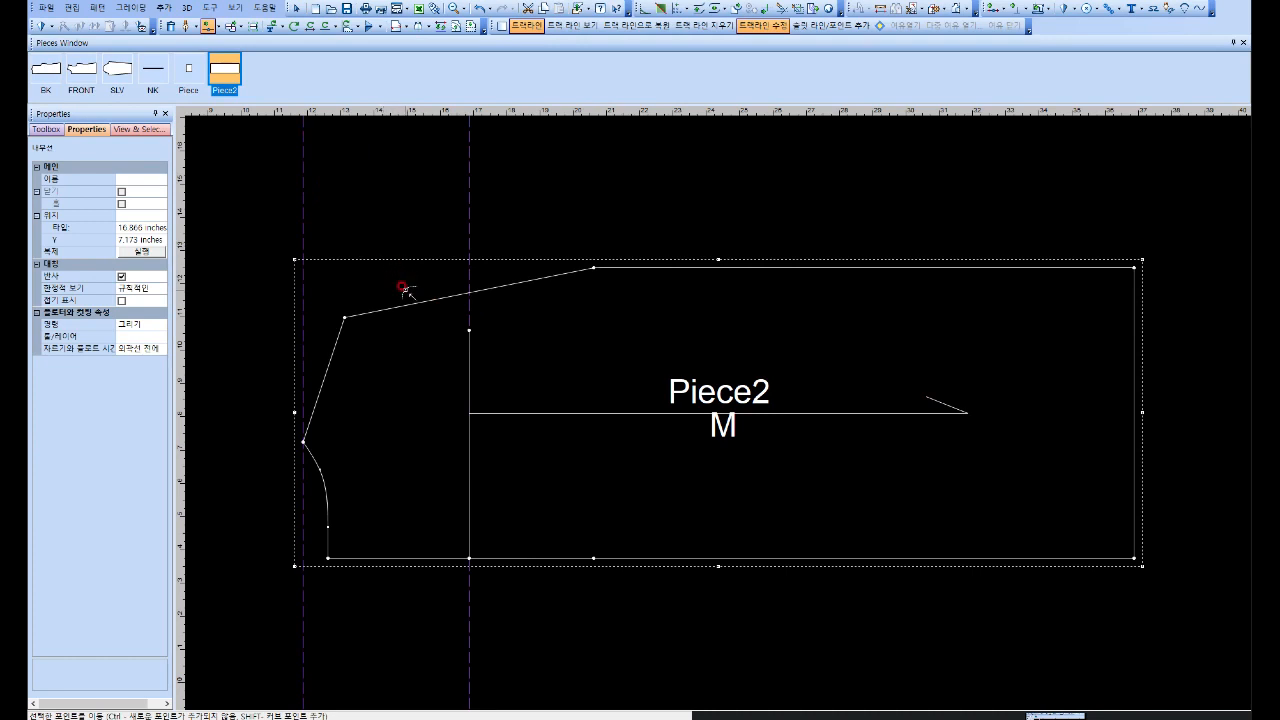
left_click_drag(428, 300, 469, 328)
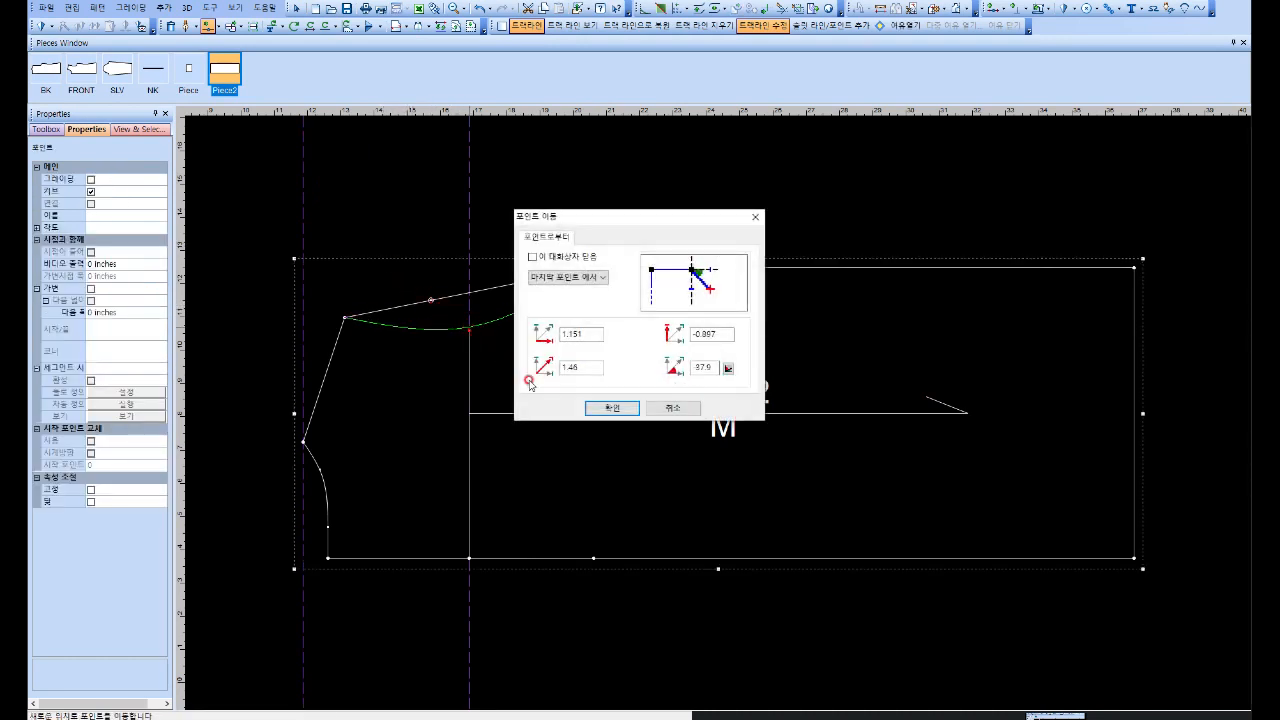
left_click(611, 408)
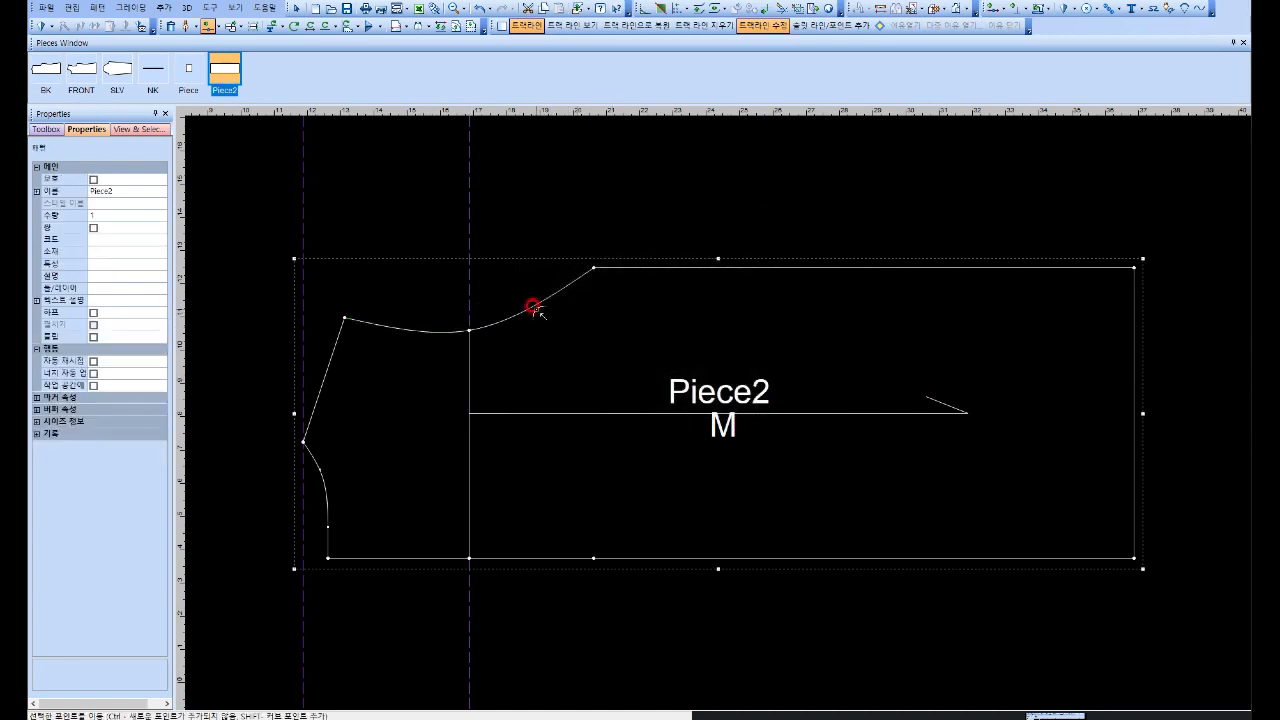
left_click_drag(533, 307, 570, 313)
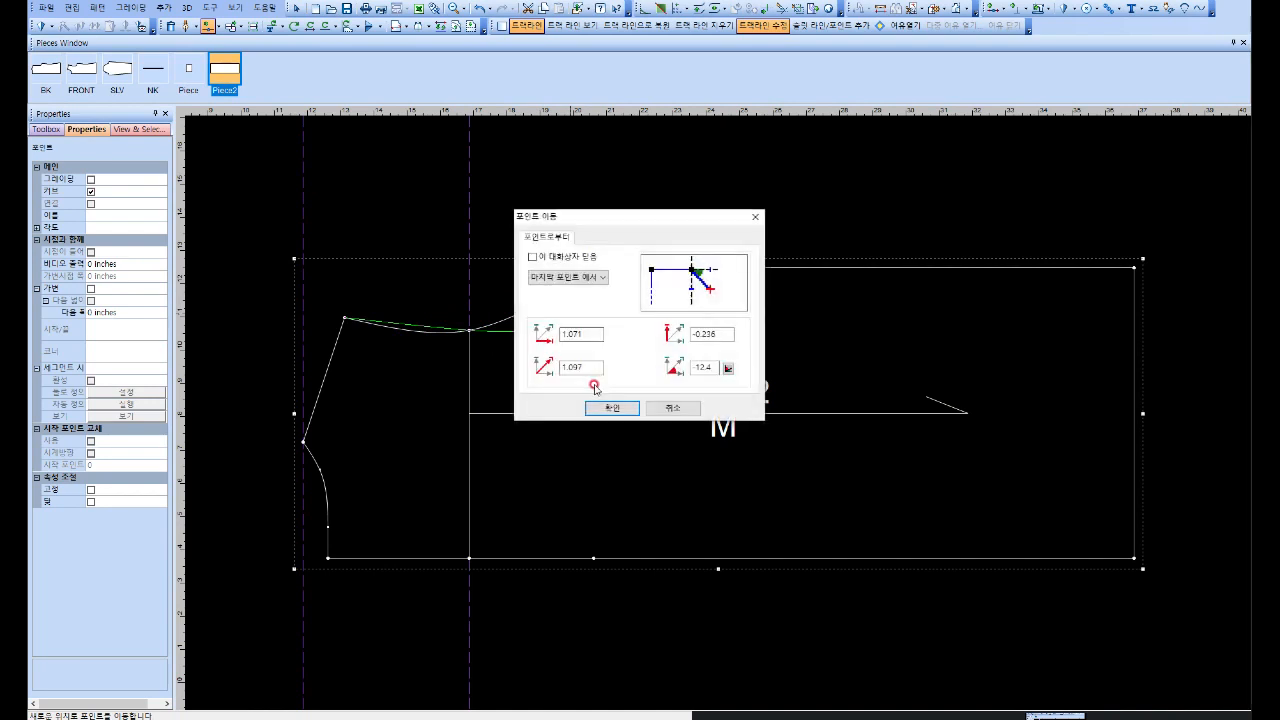
left_click(598, 406)
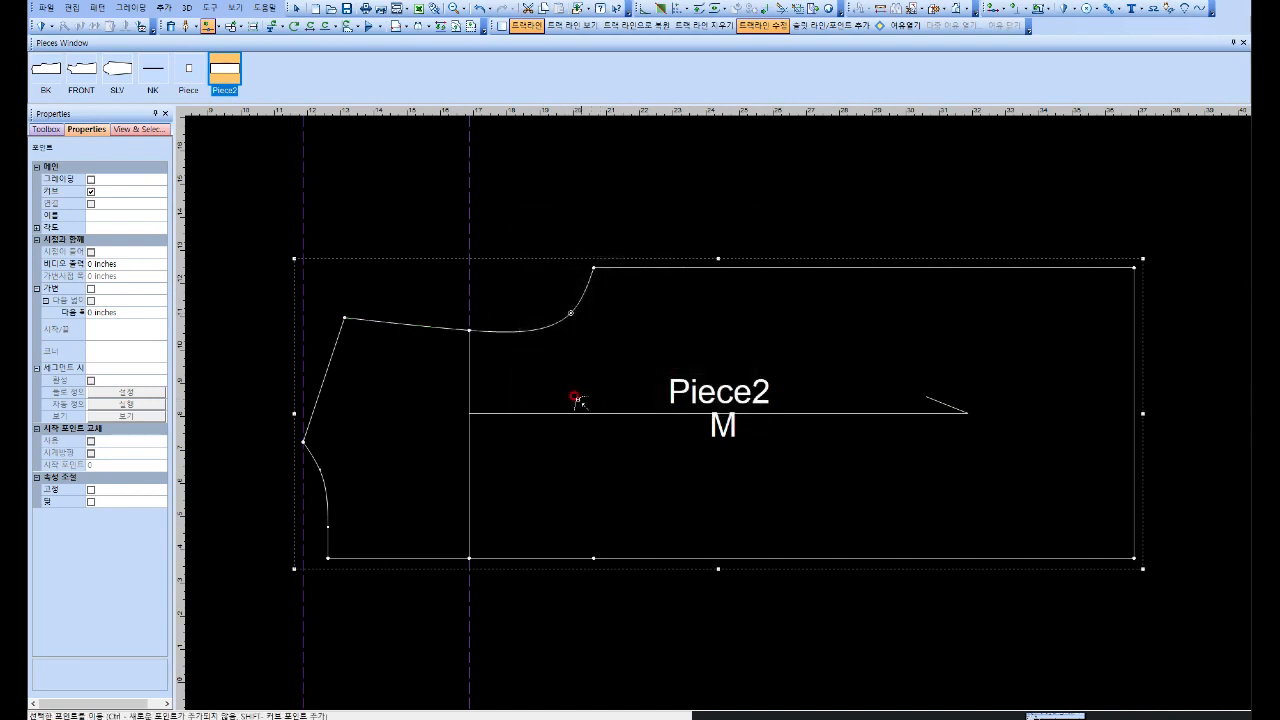
right_click(421, 386)
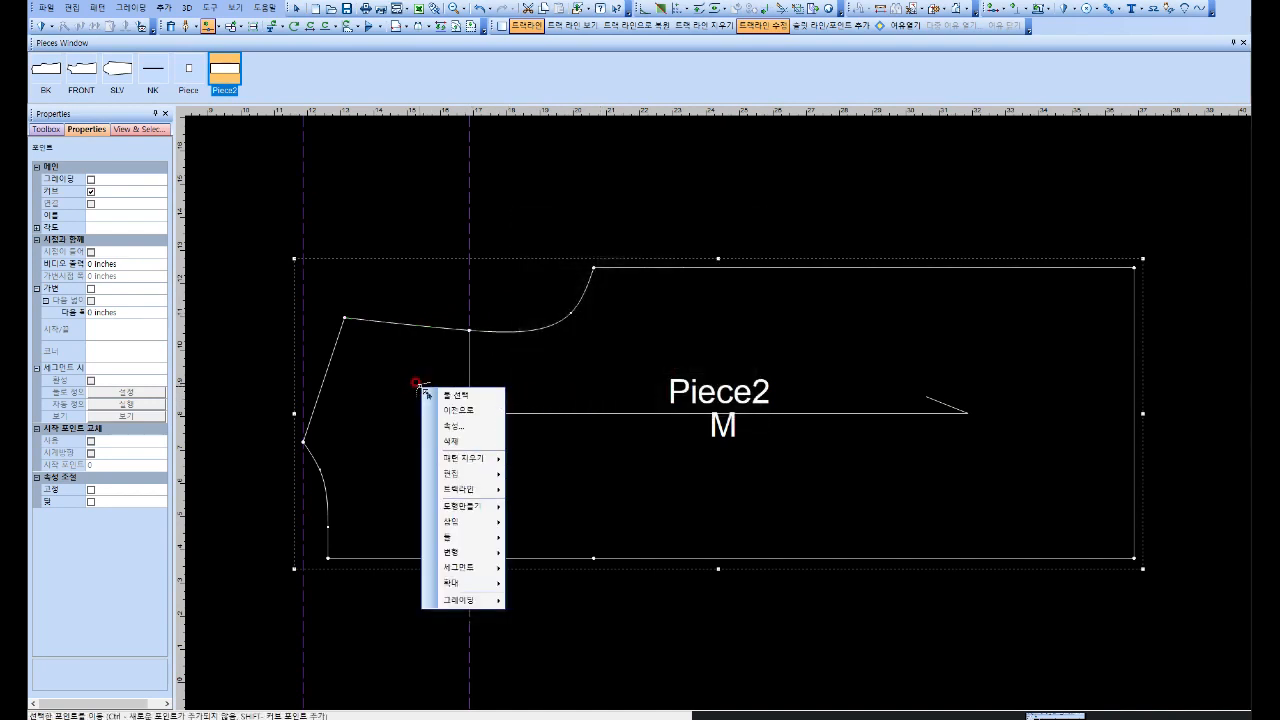
left_click(448, 392)
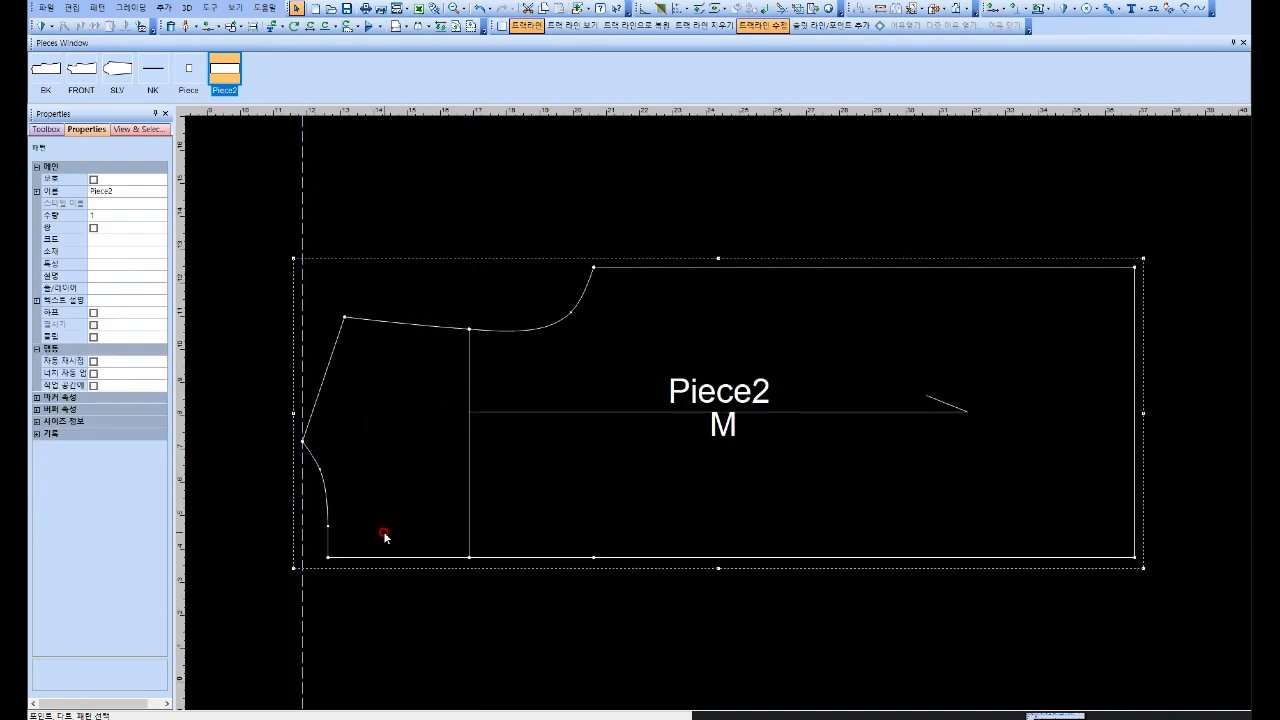
Step: Place a horizontal guideline on Piece2's bottom edge and add a vertical guideline 15.5 inches inward from the leftmost-point guideline
left_click(304, 492)
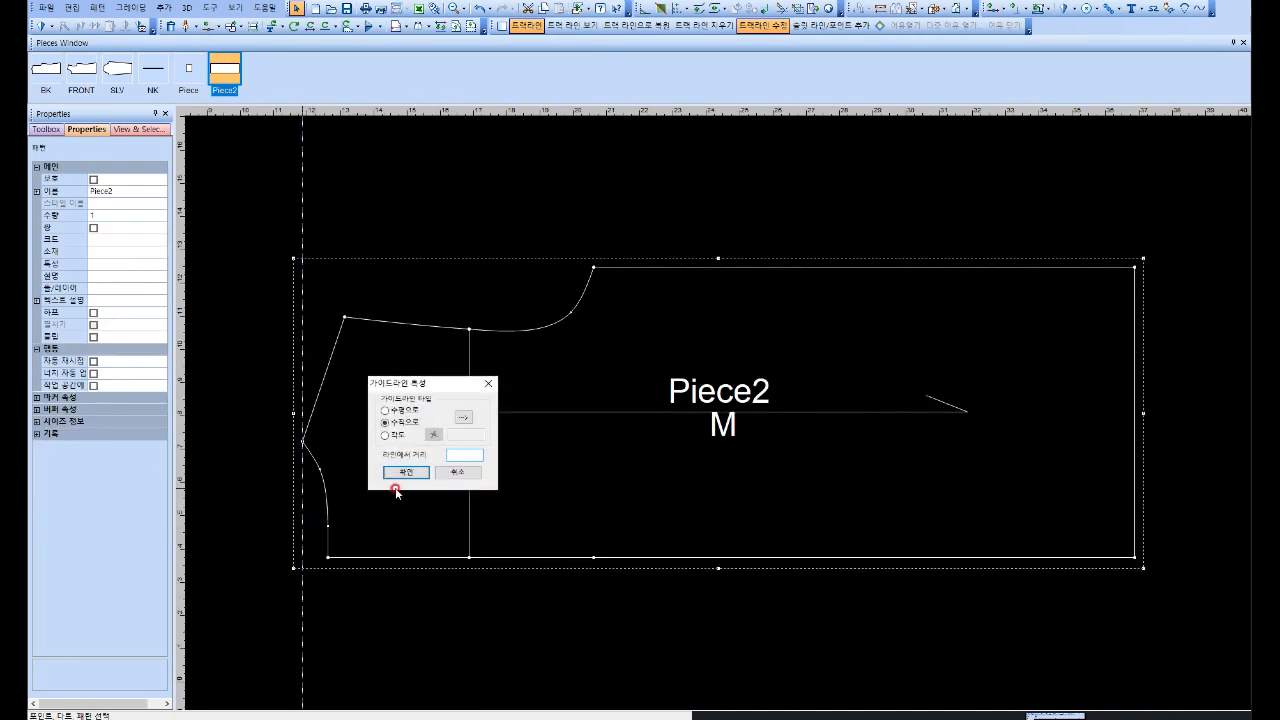
left_click(407, 478)
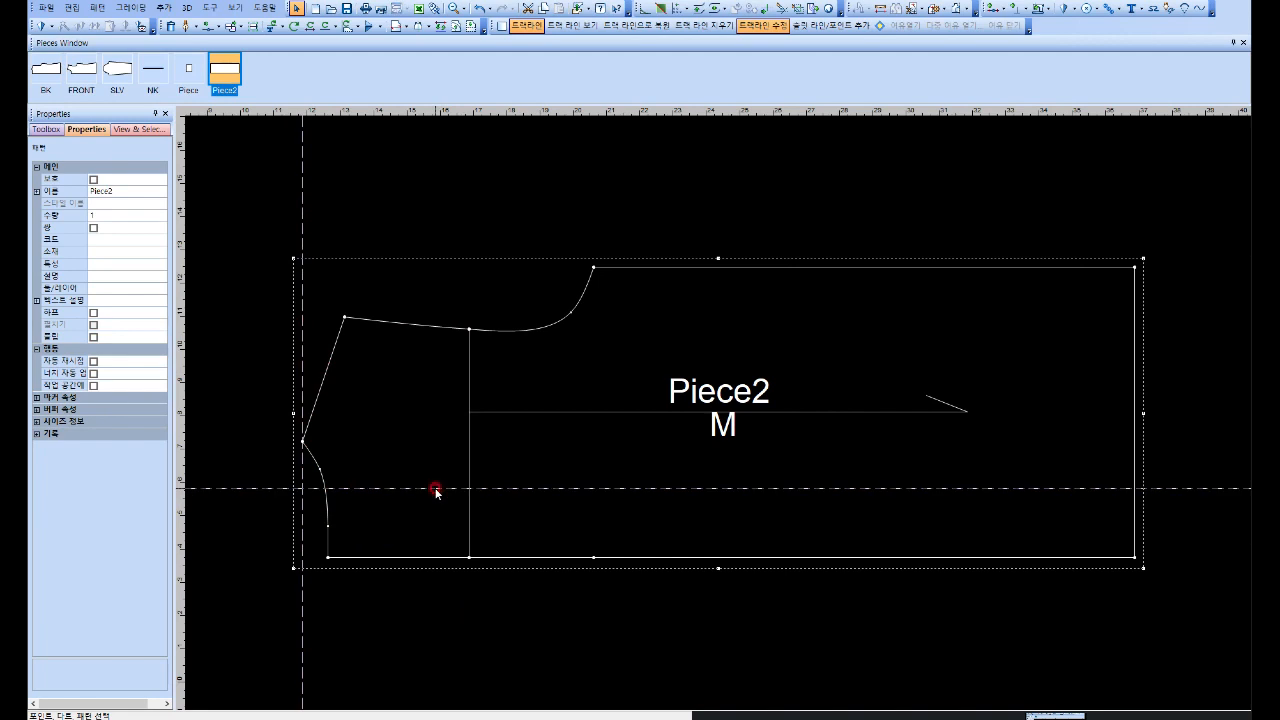
left_click(329, 557)
double_click(303, 586)
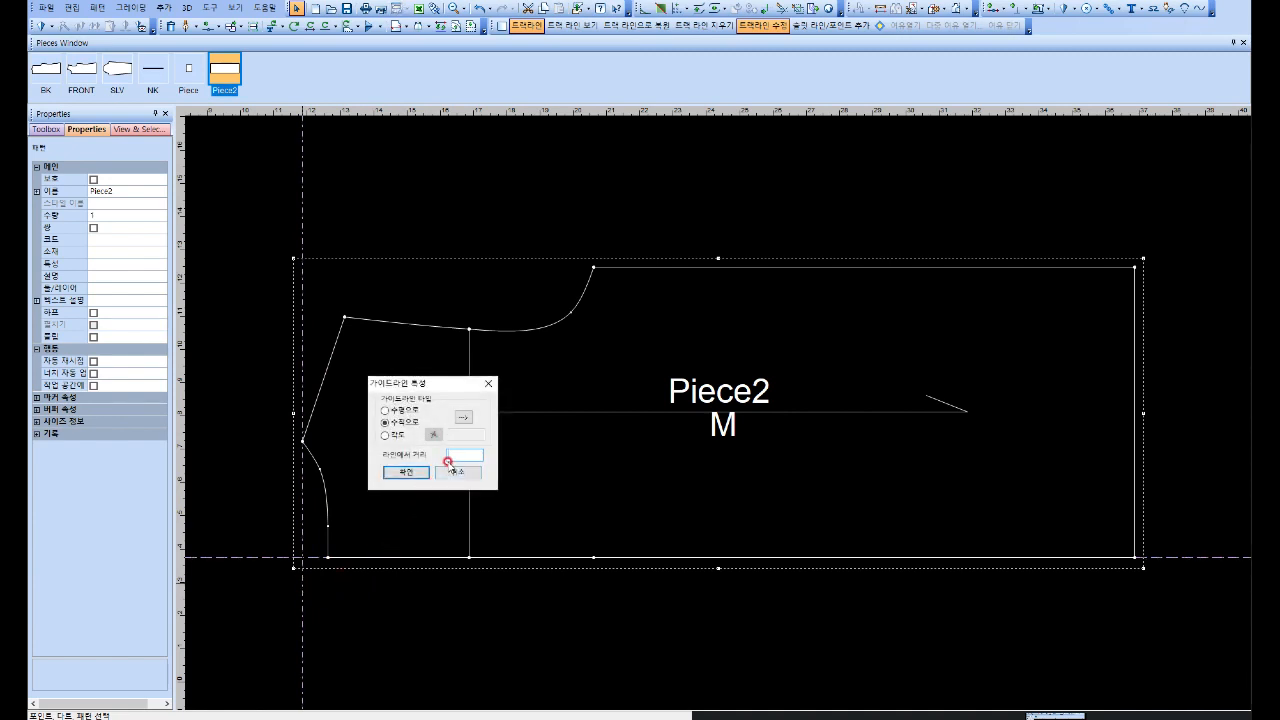
type("15.5")
key("Return")
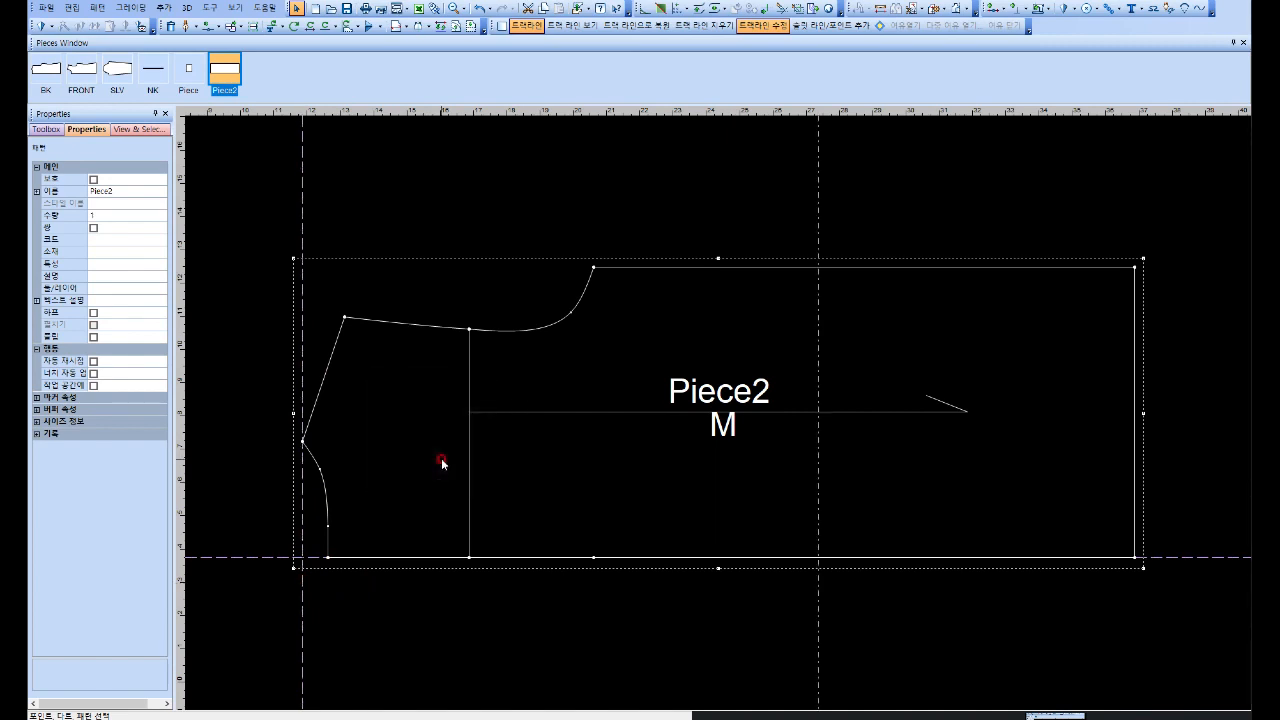
Step: Add horizontal guidelines 0.5 inch below and 0.25 inch above Piece2's top edge, plus a vertical guideline on its right edge
double_click(270, 557)
left_click(447, 456)
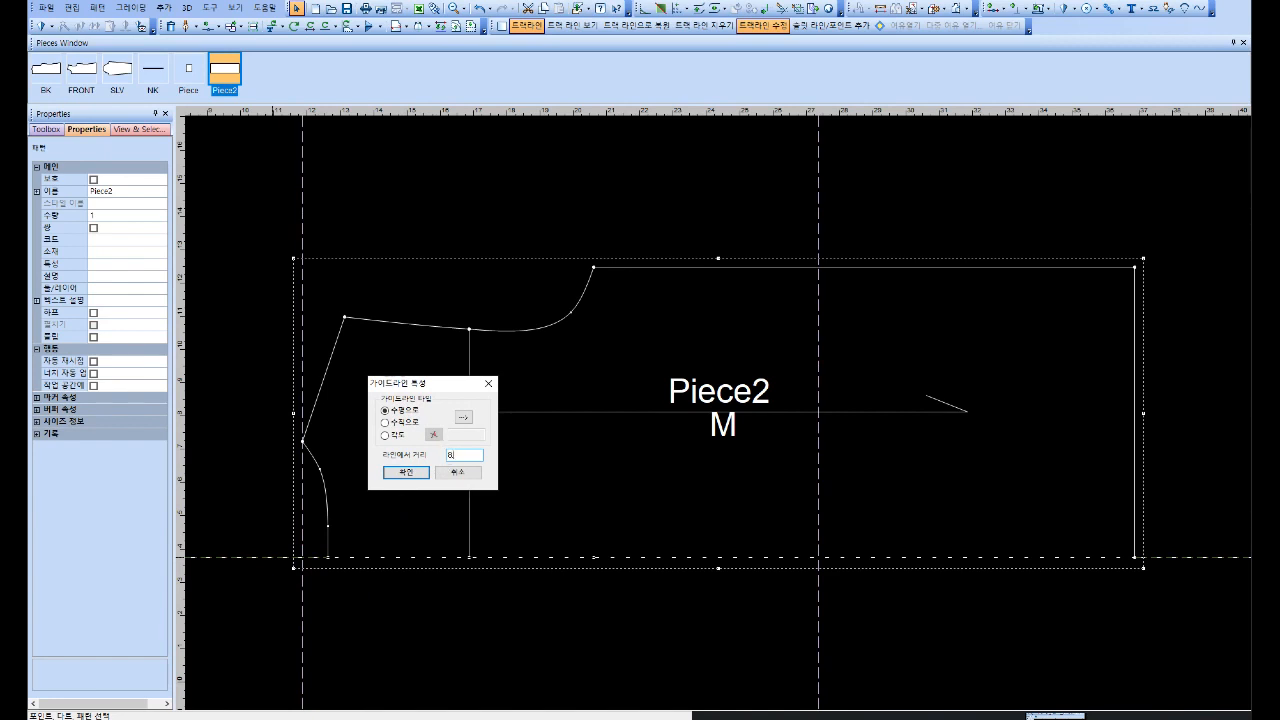
key("Return")
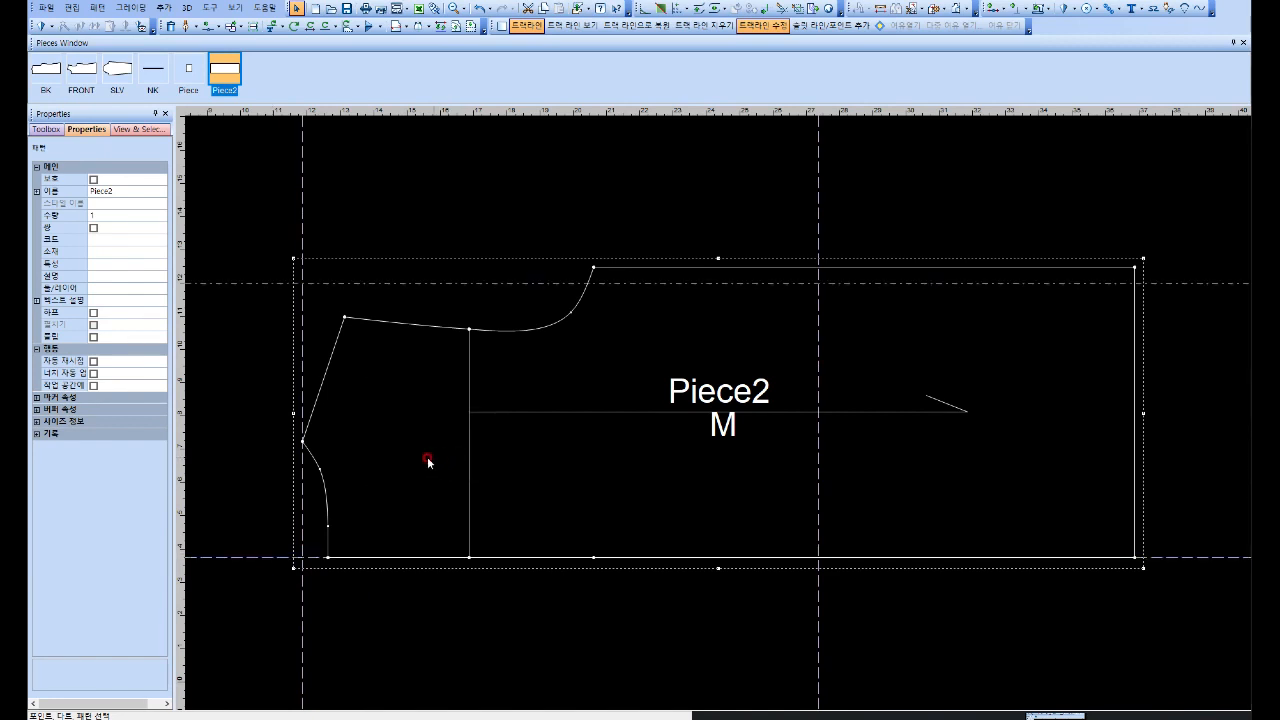
left_click(281, 557)
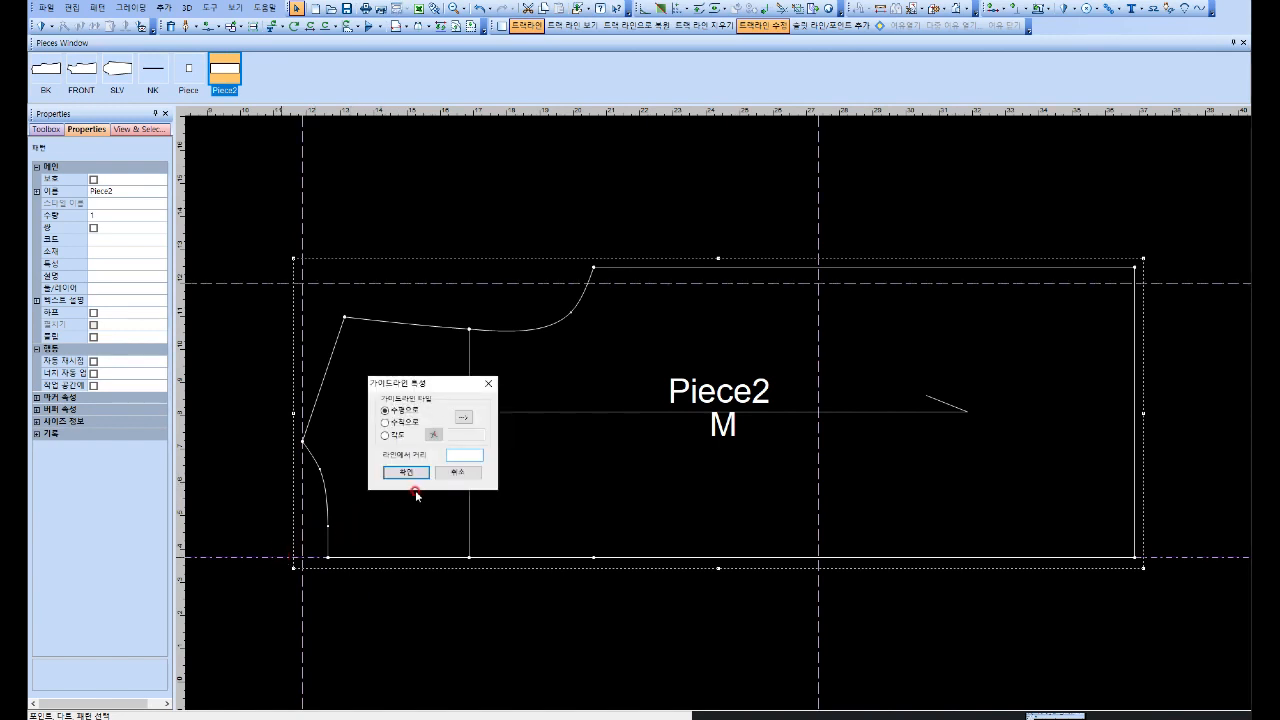
key("Return")
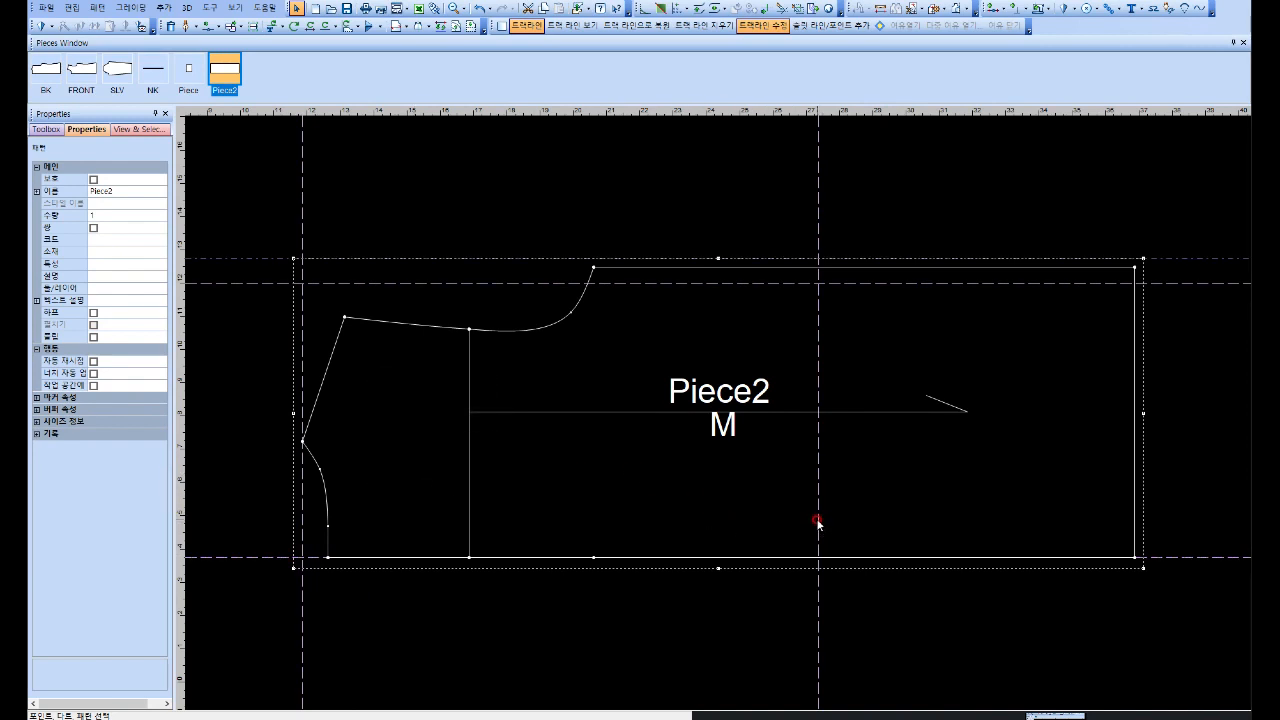
mouse_move(817, 521)
left_mouse_down()
mouse_move(923, 521)
mouse_move(1137, 565)
left_mouse_up()
Step: With Move Point, lower Piece2's top edge 0.5 inch at the 15.5-inch guideline and raise the upper-right corner 0.25 inch
left_click(219, 28)
left_click(219, 29)
left_click(232, 49)
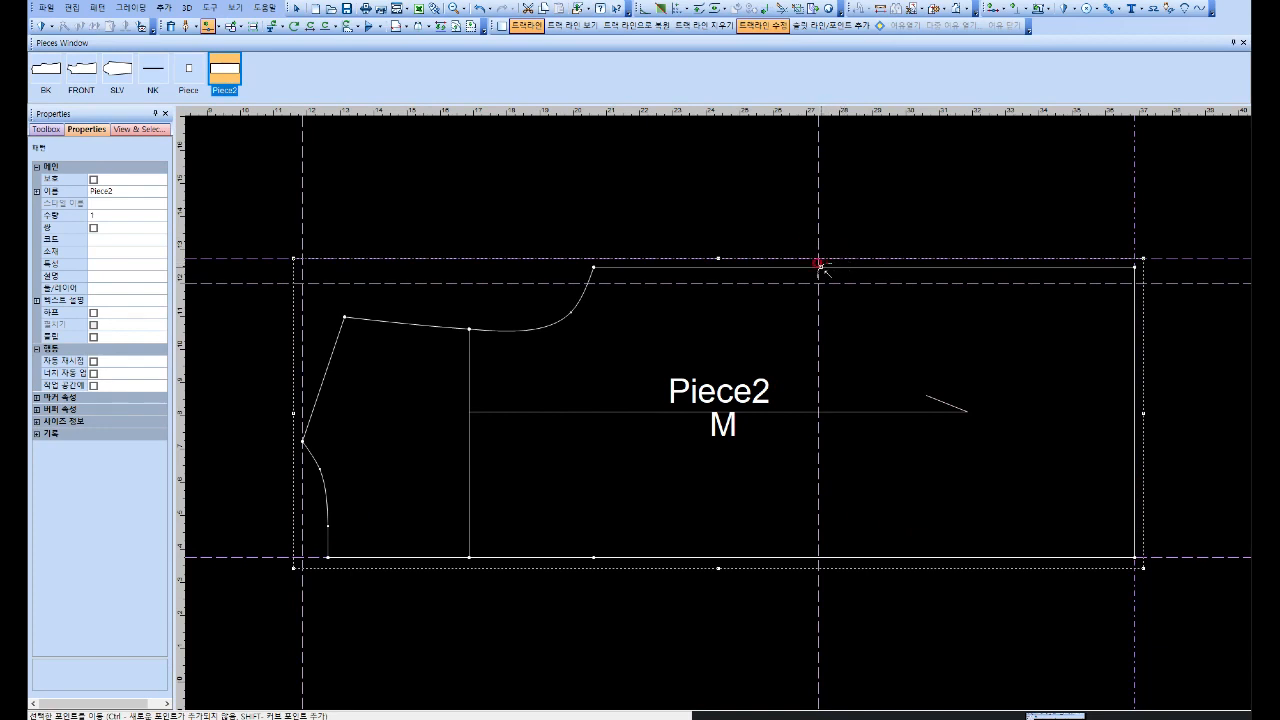
left_click_drag(817, 265, 819, 280)
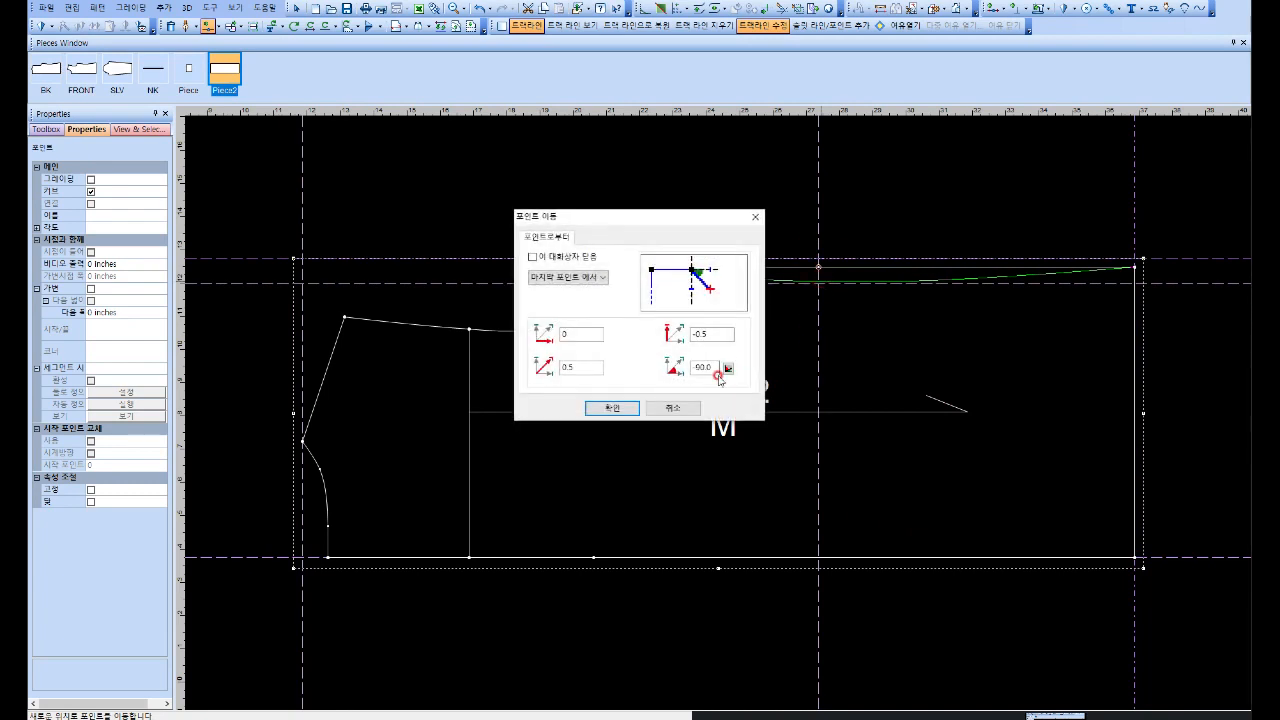
left_click(625, 406)
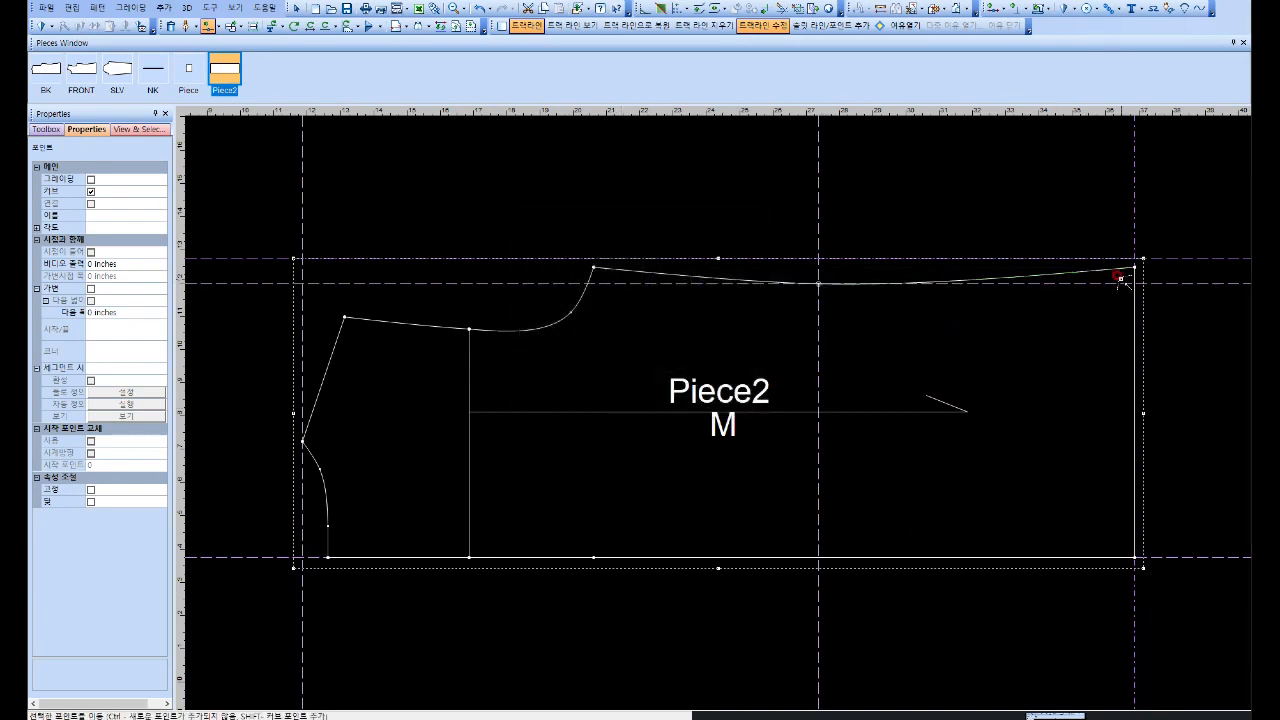
left_click_drag(1137, 270, 1135, 260)
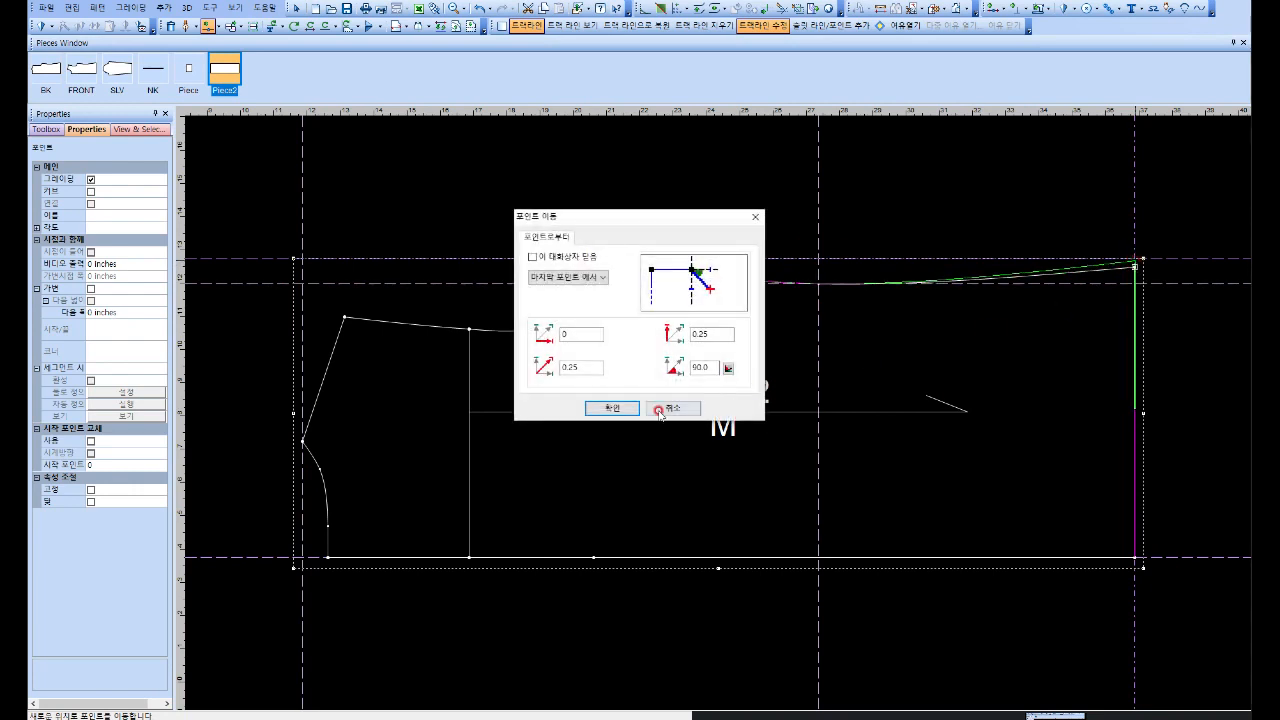
left_click(604, 406)
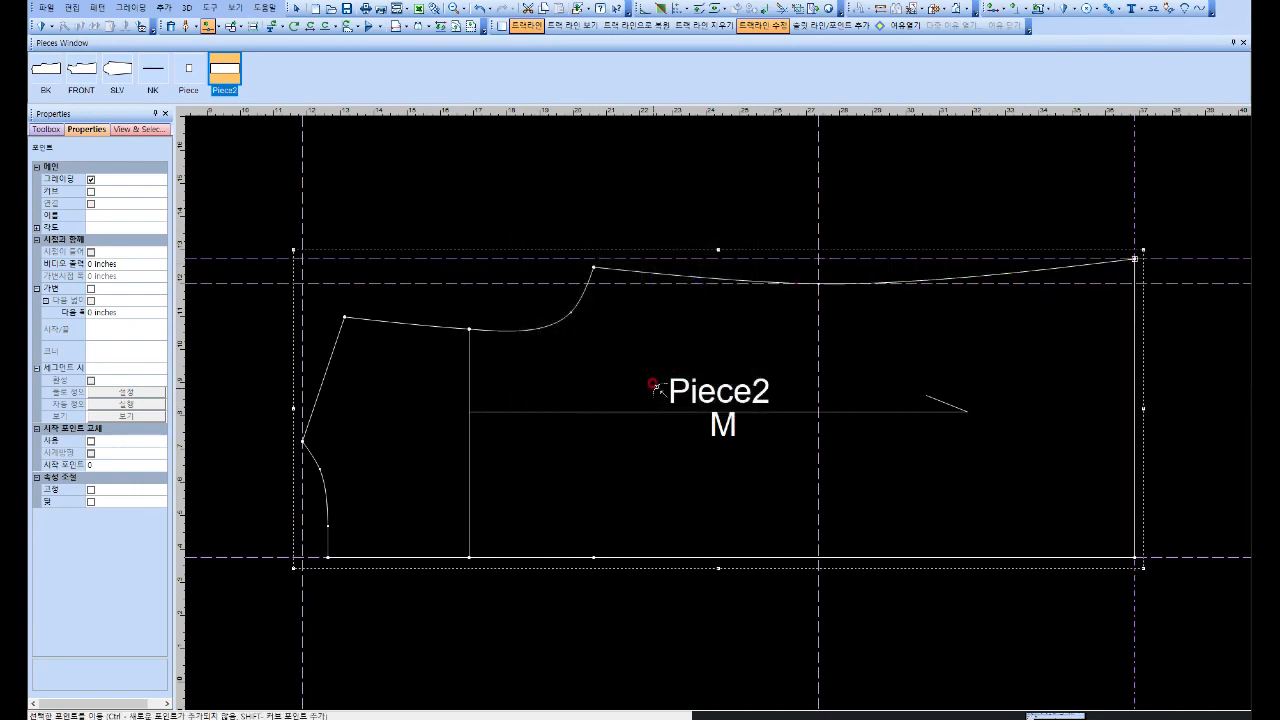
Step: Smooth Piece2's curved top edge with slightly moved curve points near both its ends, and clear all guidelines
left_click(650, 273)
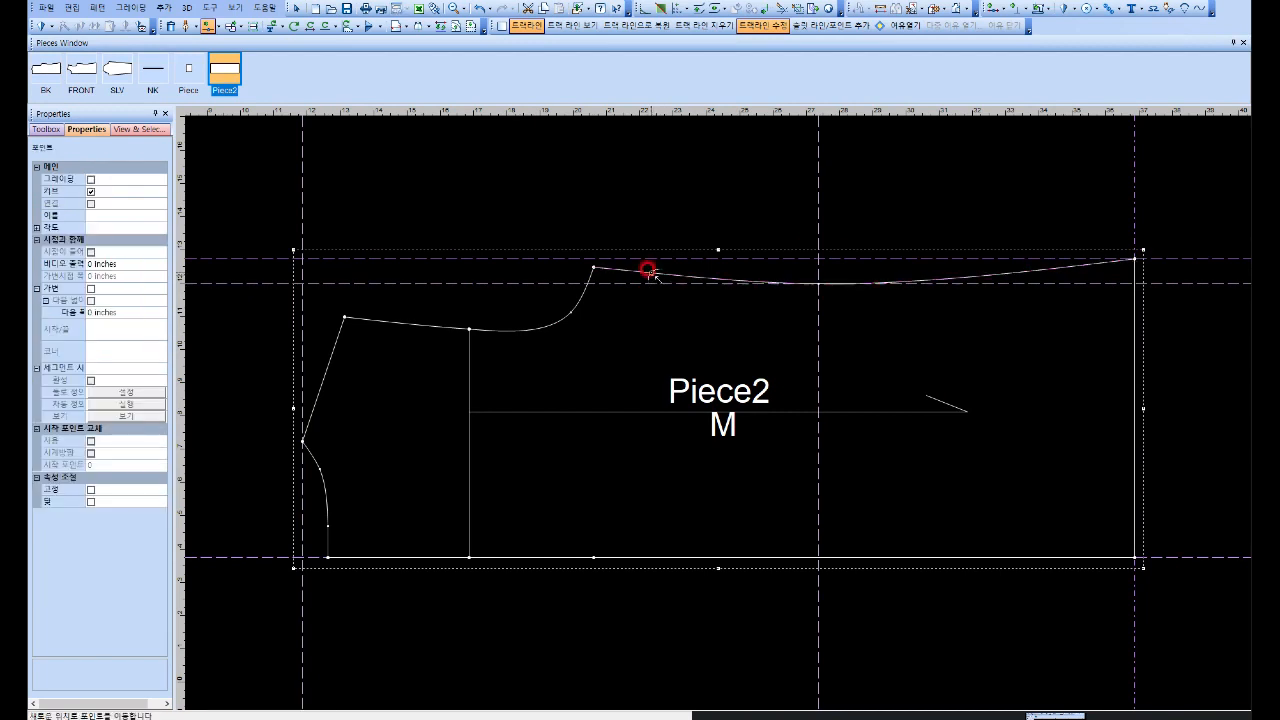
left_click(648, 271)
left_click(600, 405)
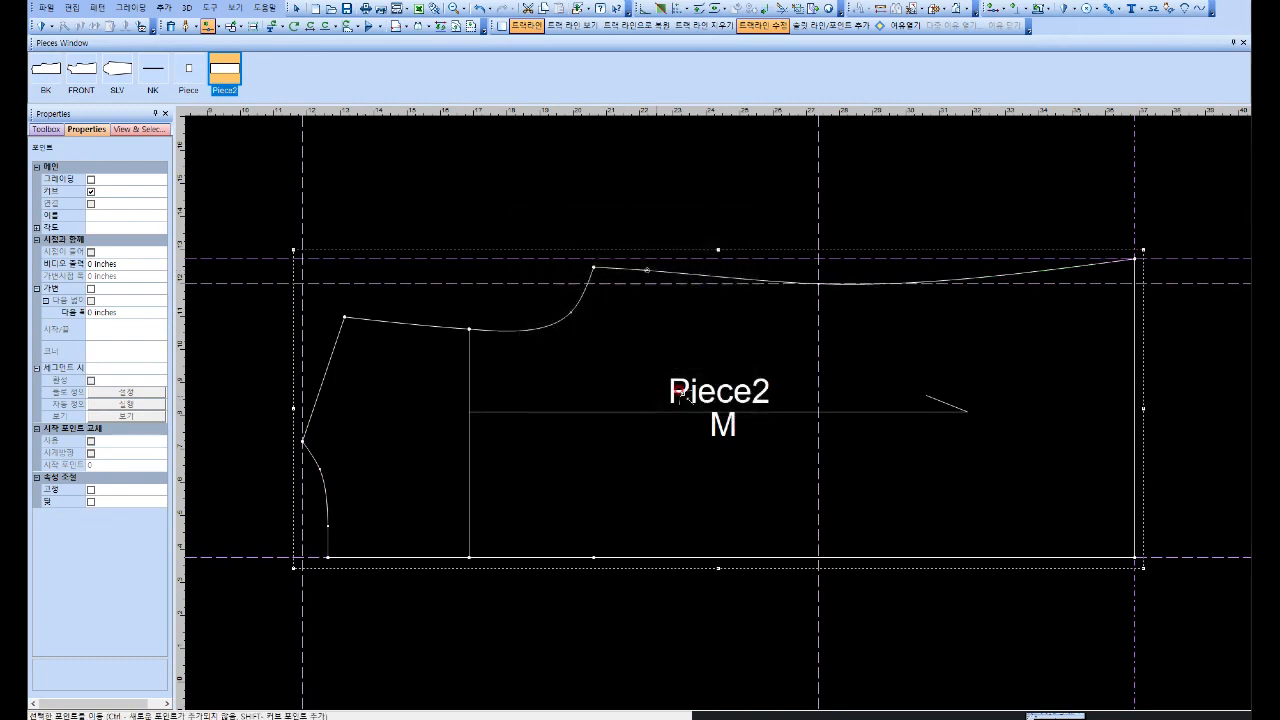
left_click(1078, 266)
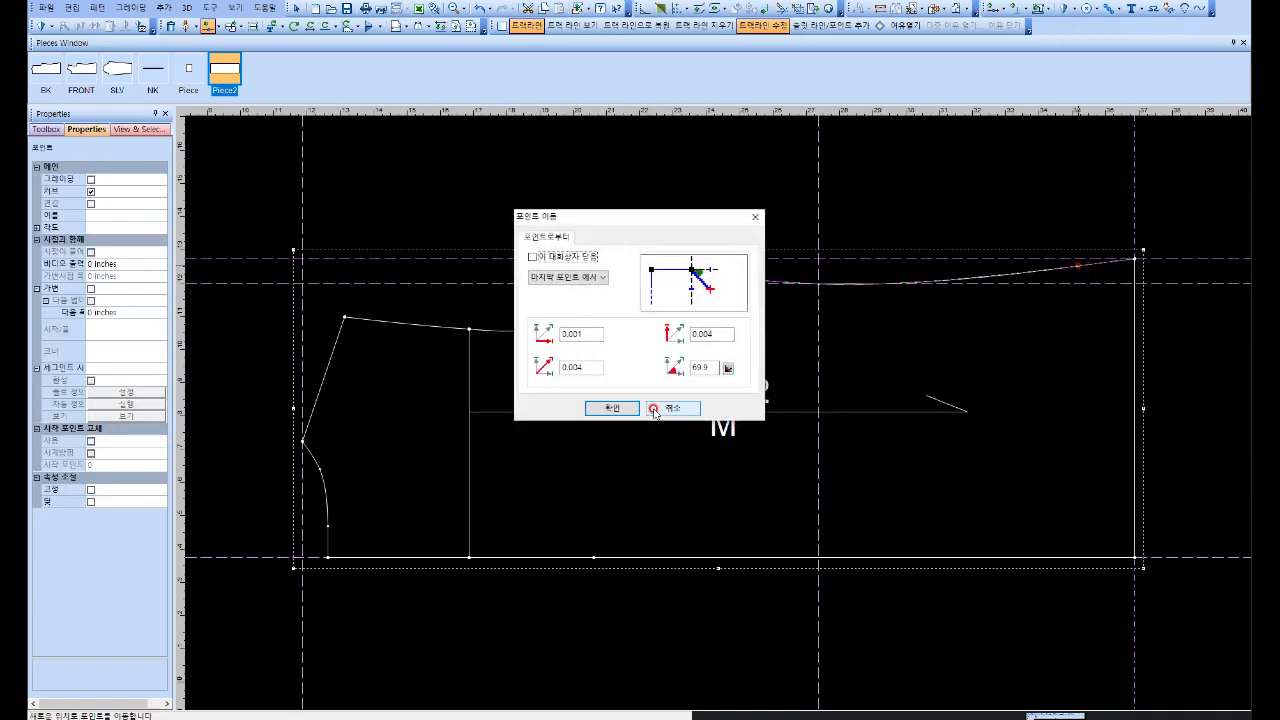
left_click(651, 409)
left_click(1078, 266)
left_click(619, 409)
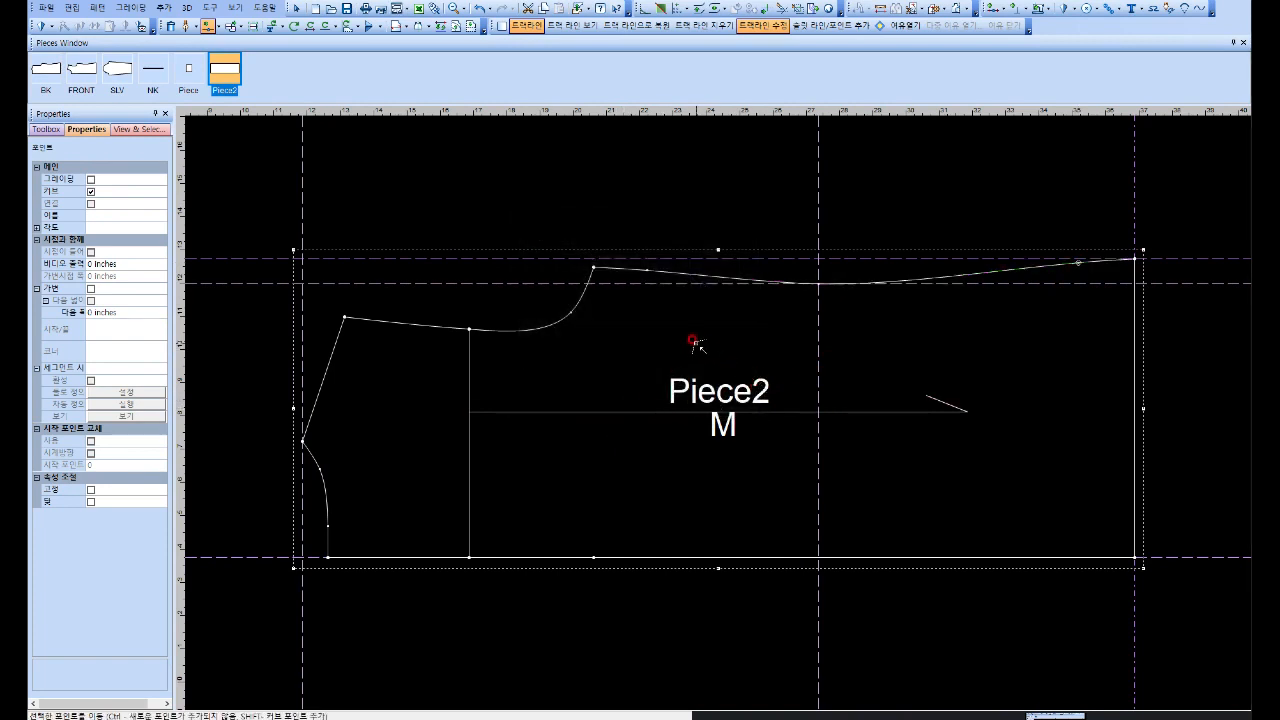
right_click(693, 342)
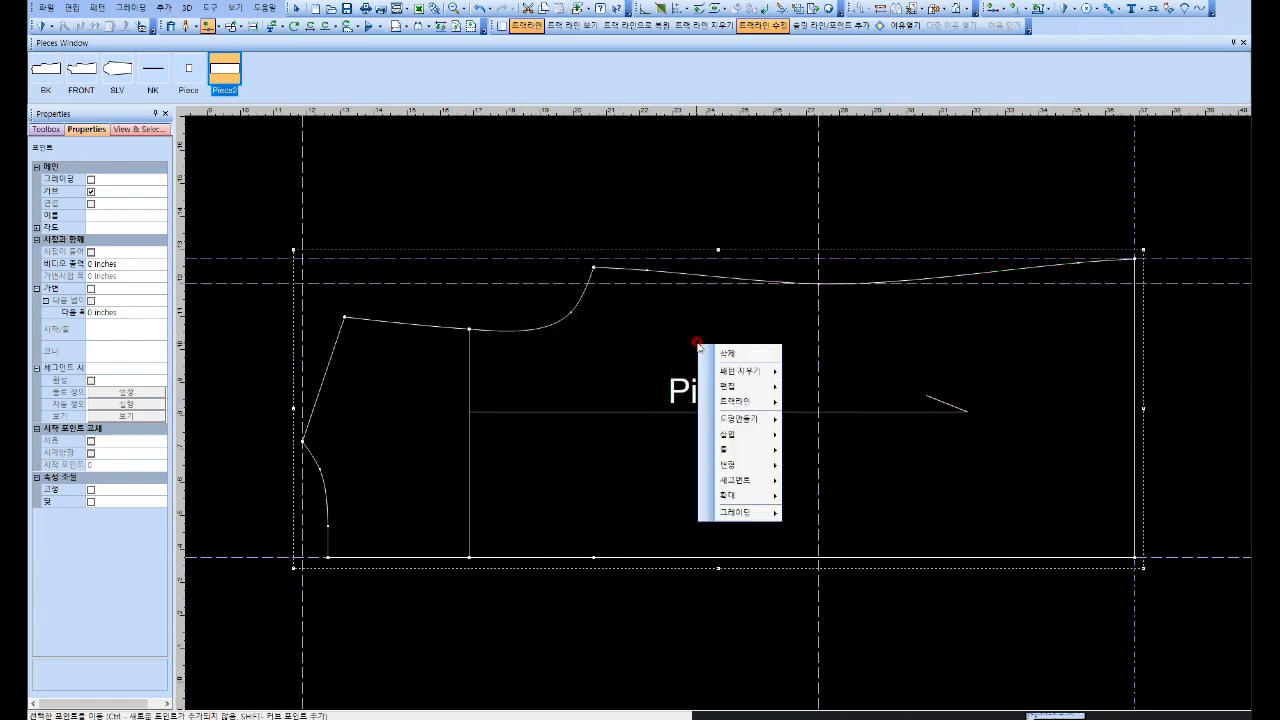
left_click(735, 356)
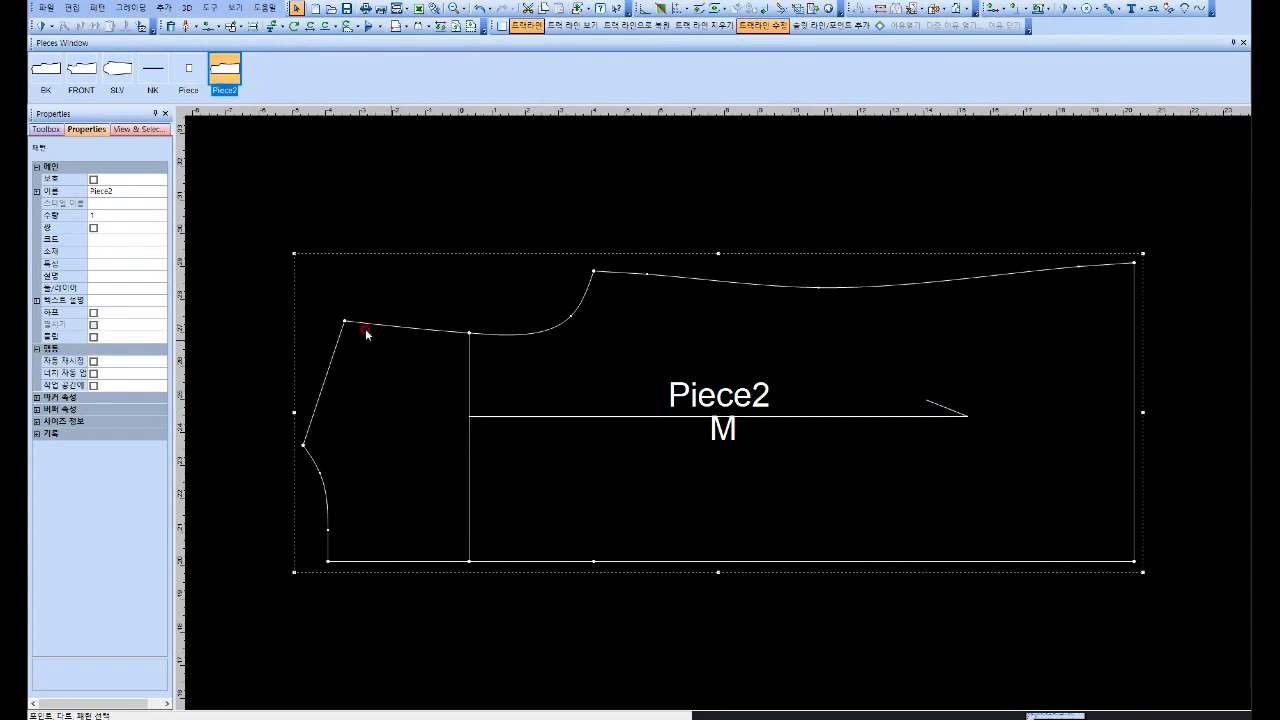
Step: Create a new rectangular piece named Piece3, 25 inches long and 8.75 inches wide
left_click(97, 8)
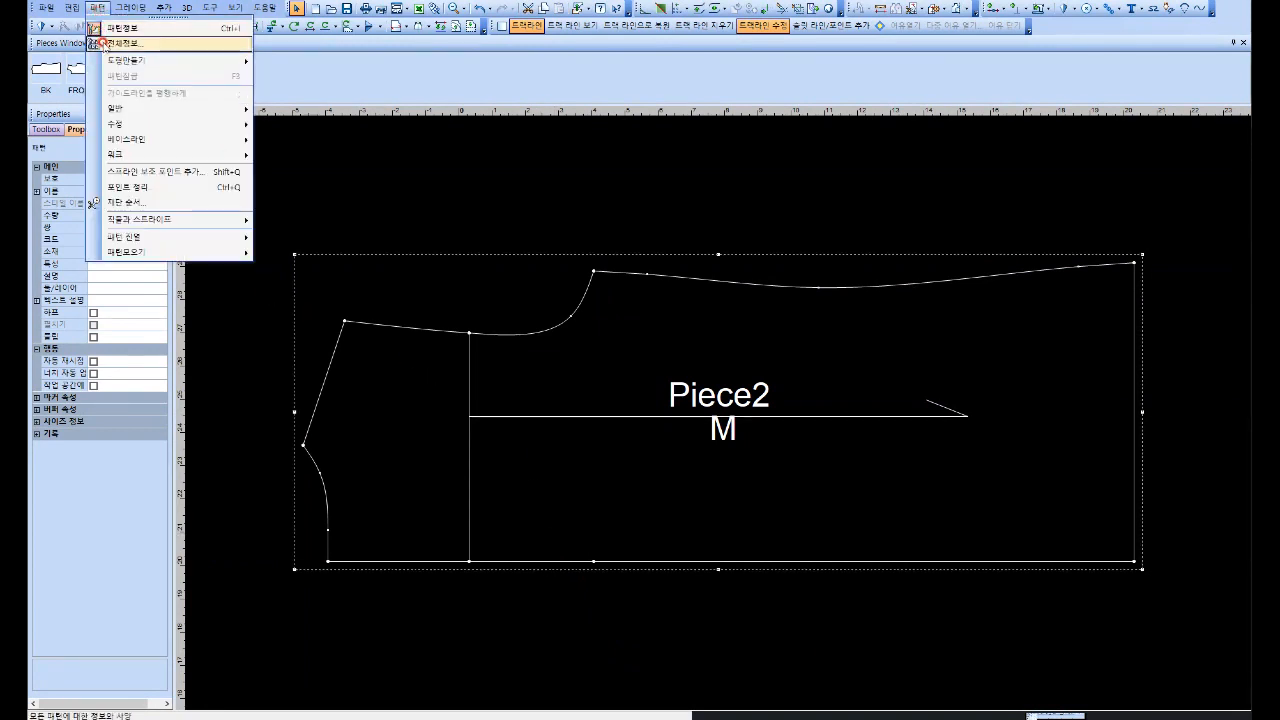
mouse_move(189, 60)
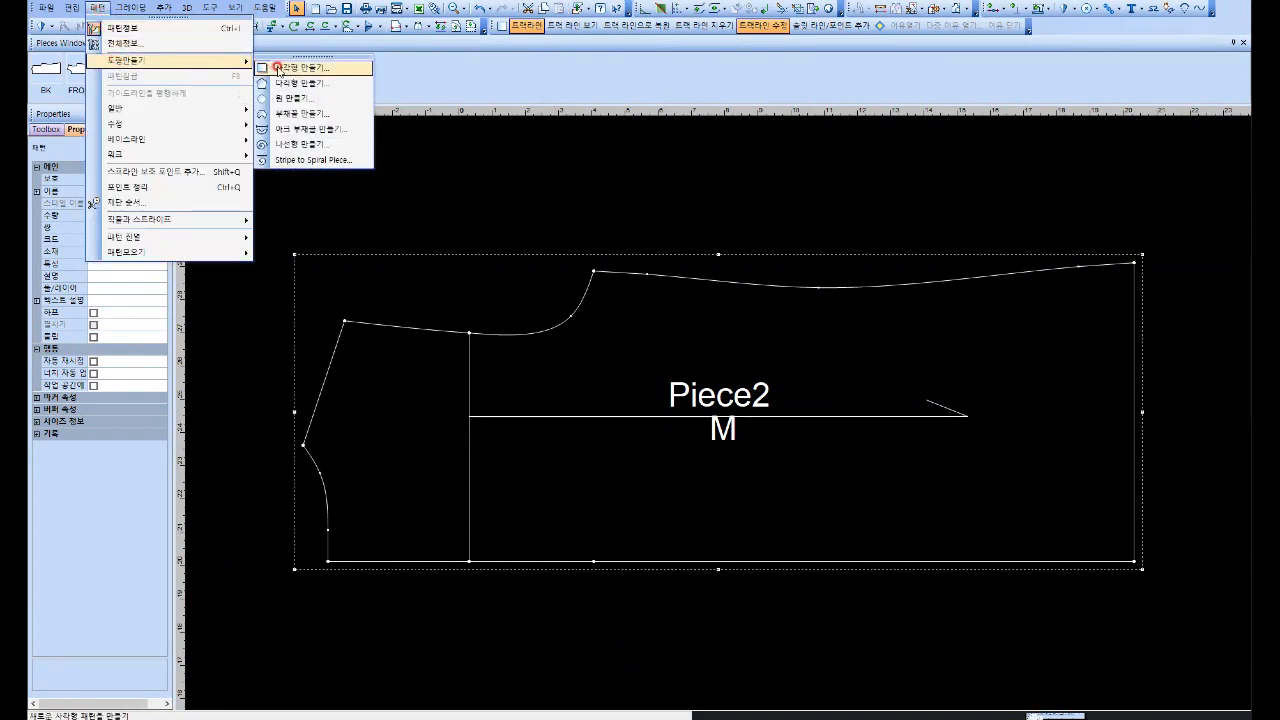
left_click(279, 68)
left_click(563, 373)
type("25")
left_click(652, 372)
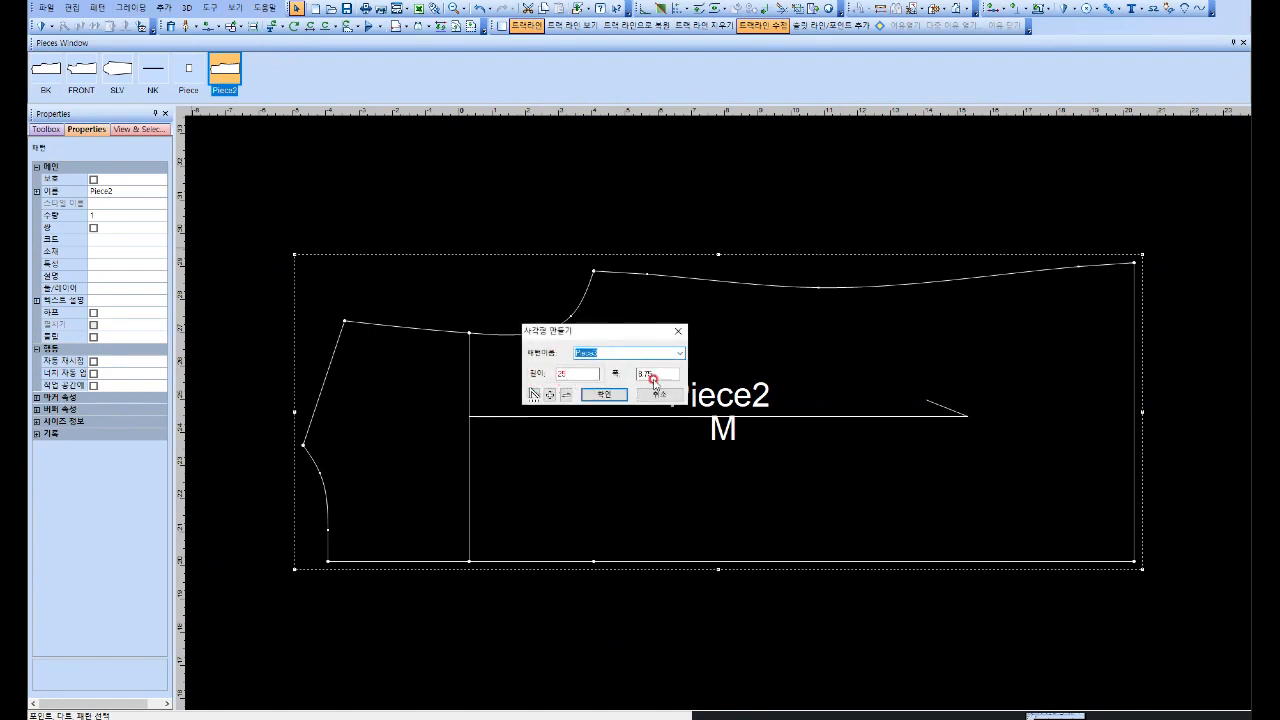
left_click(606, 395)
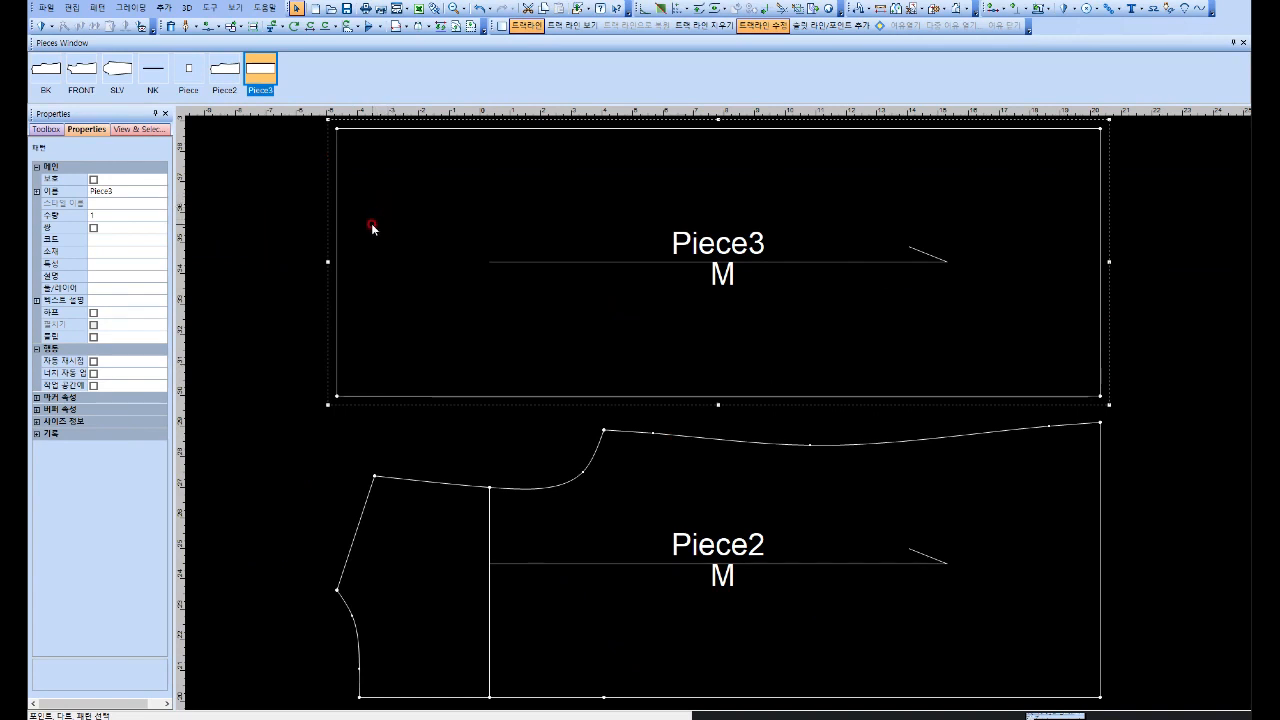
Step: Bring Piece2 next to Piece3 in the working area to compare them, and show Piece3 alone again
key("Home")
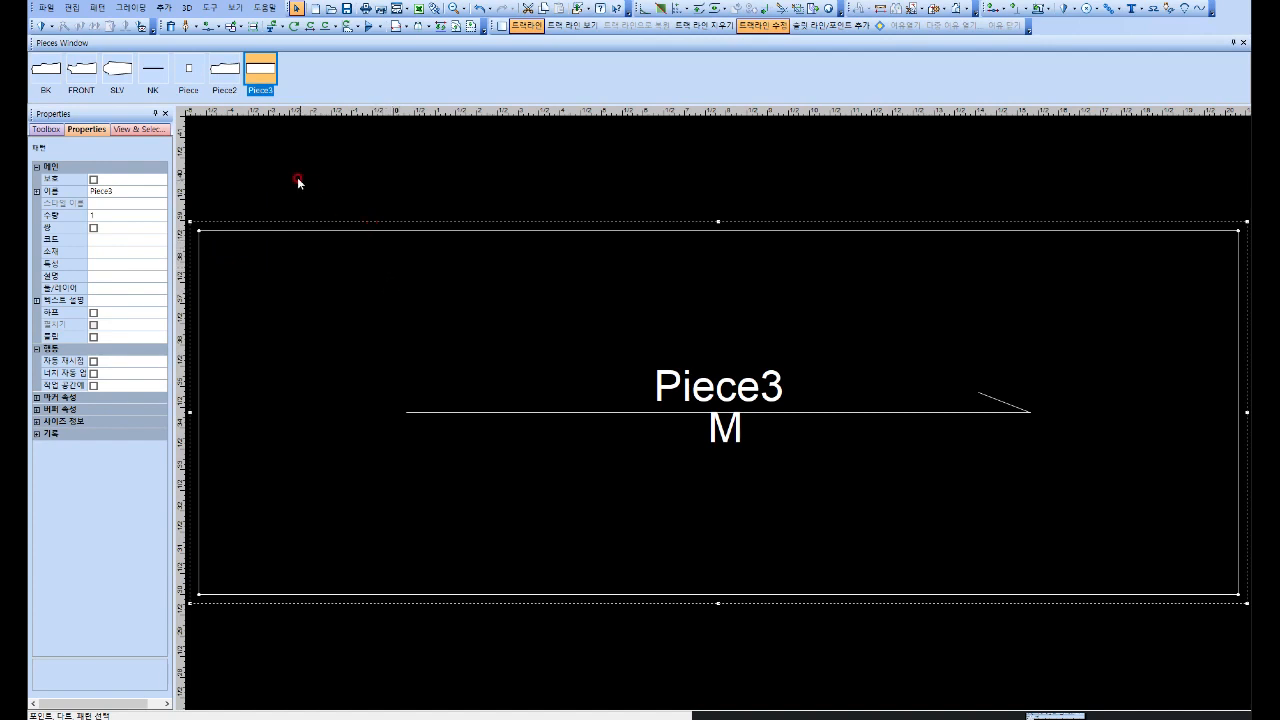
left_click(215, 64)
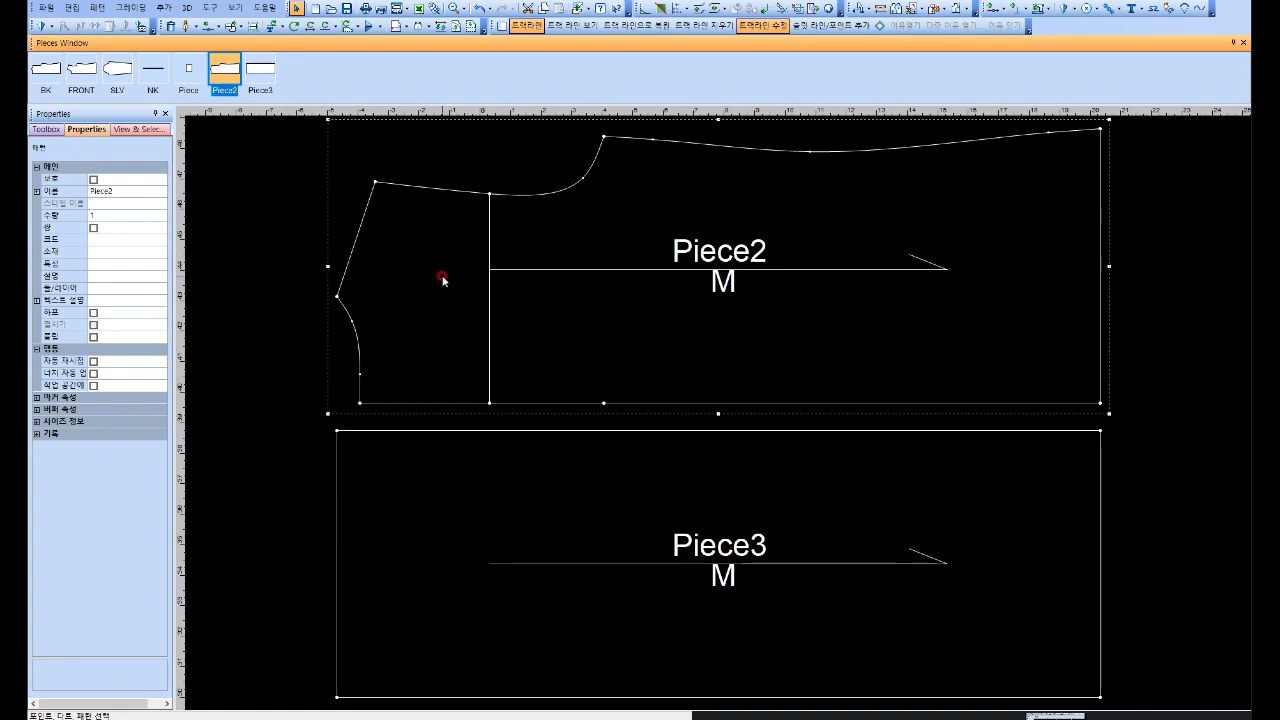
left_click(420, 472)
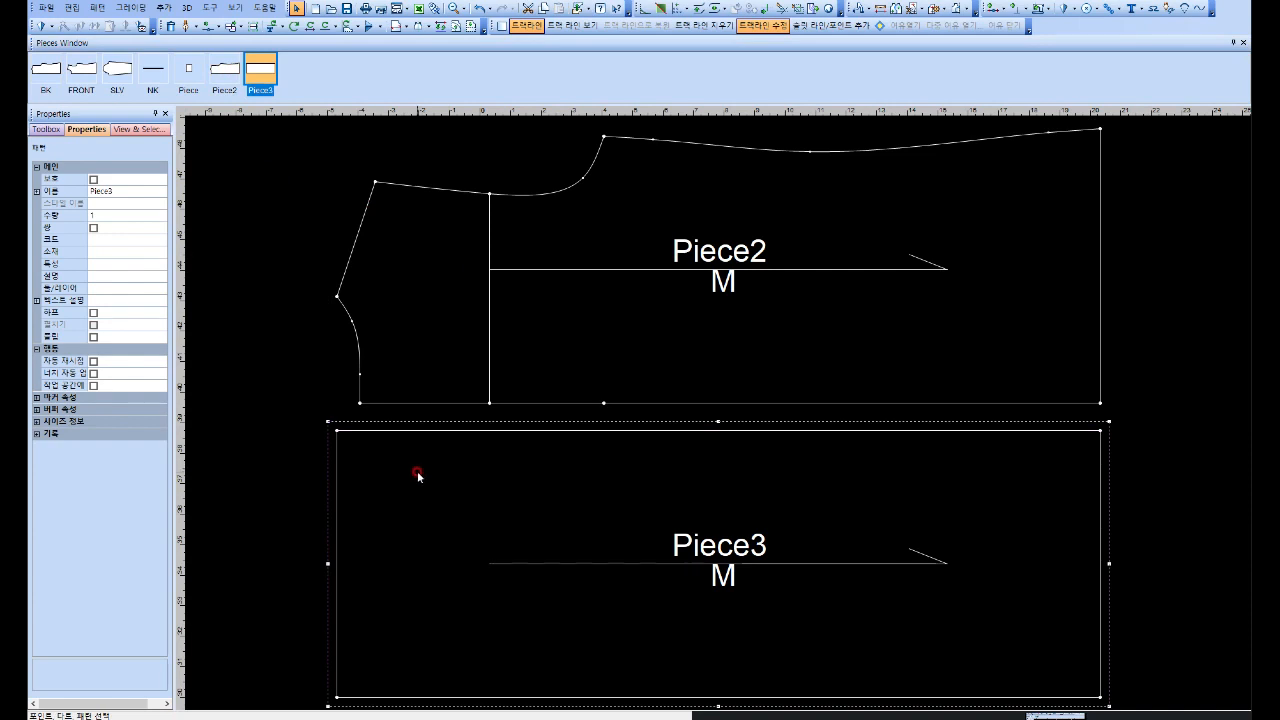
key("Home")
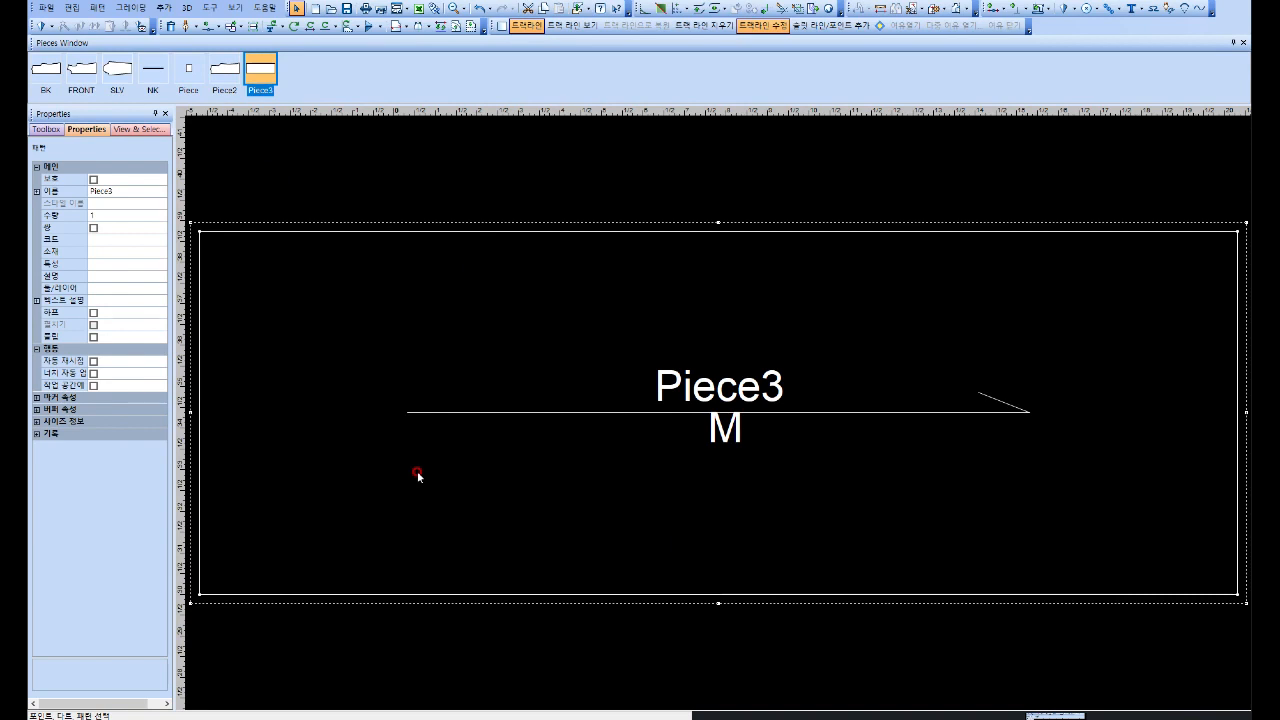
Step: Add a grading point on Piece3's upper edge, 15.5 inches from the upper-left corner
scroll(418, 476, "down", 1)
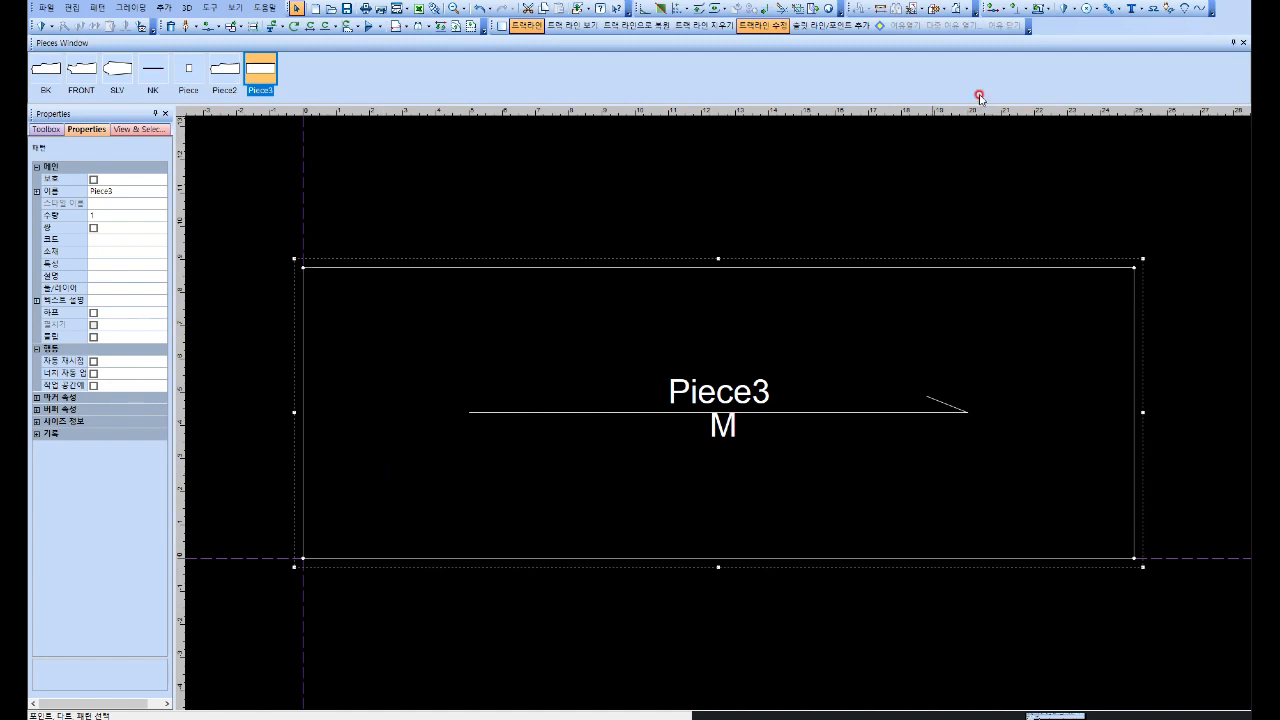
left_click(1005, 9)
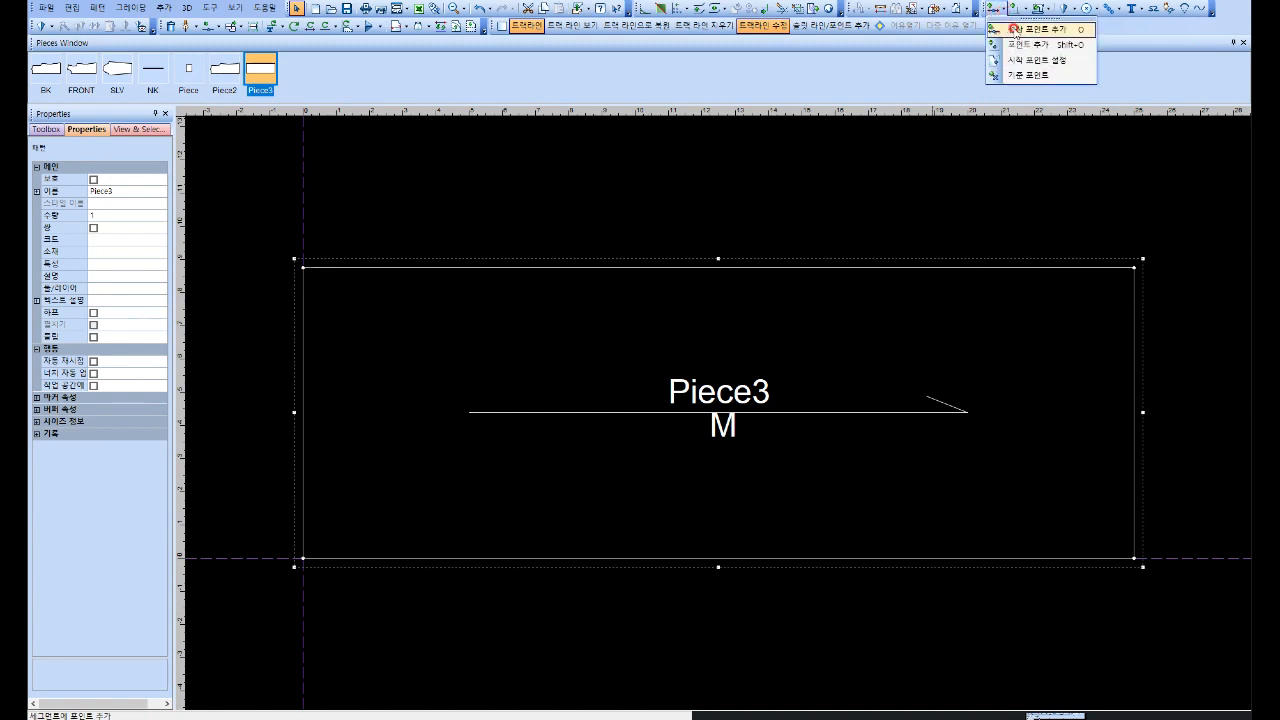
left_click(1015, 27)
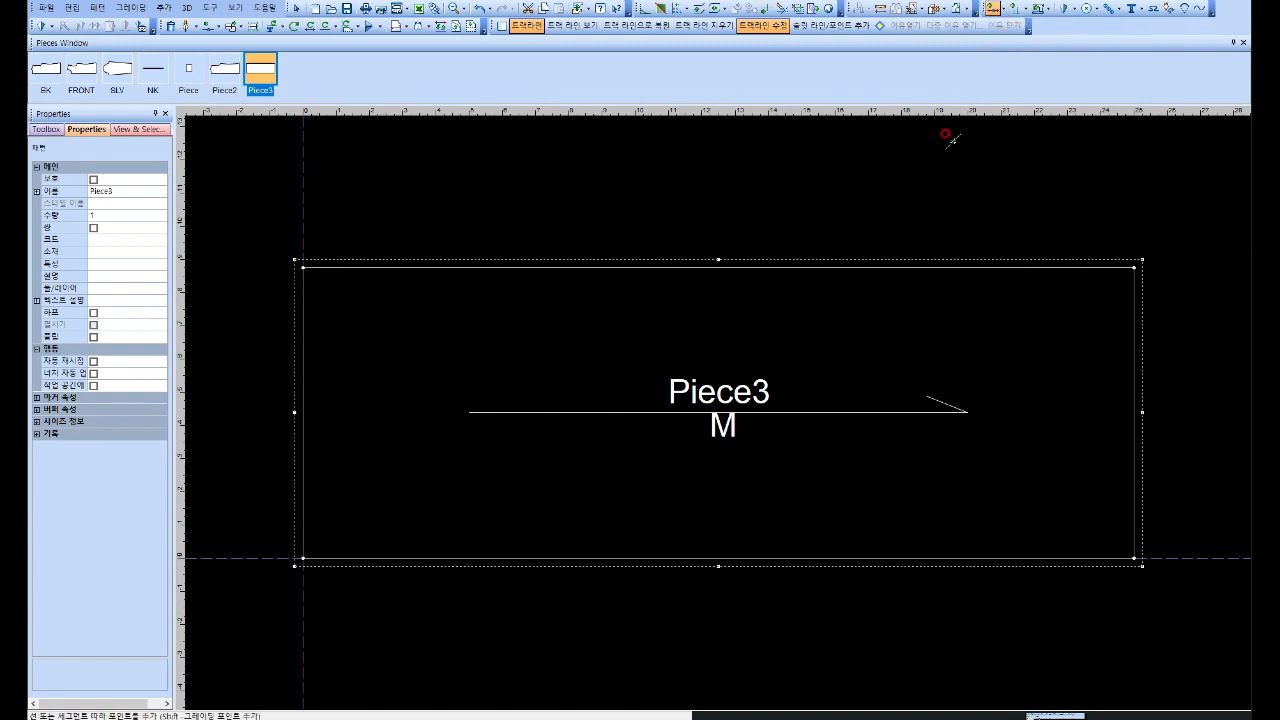
left_click(362, 268)
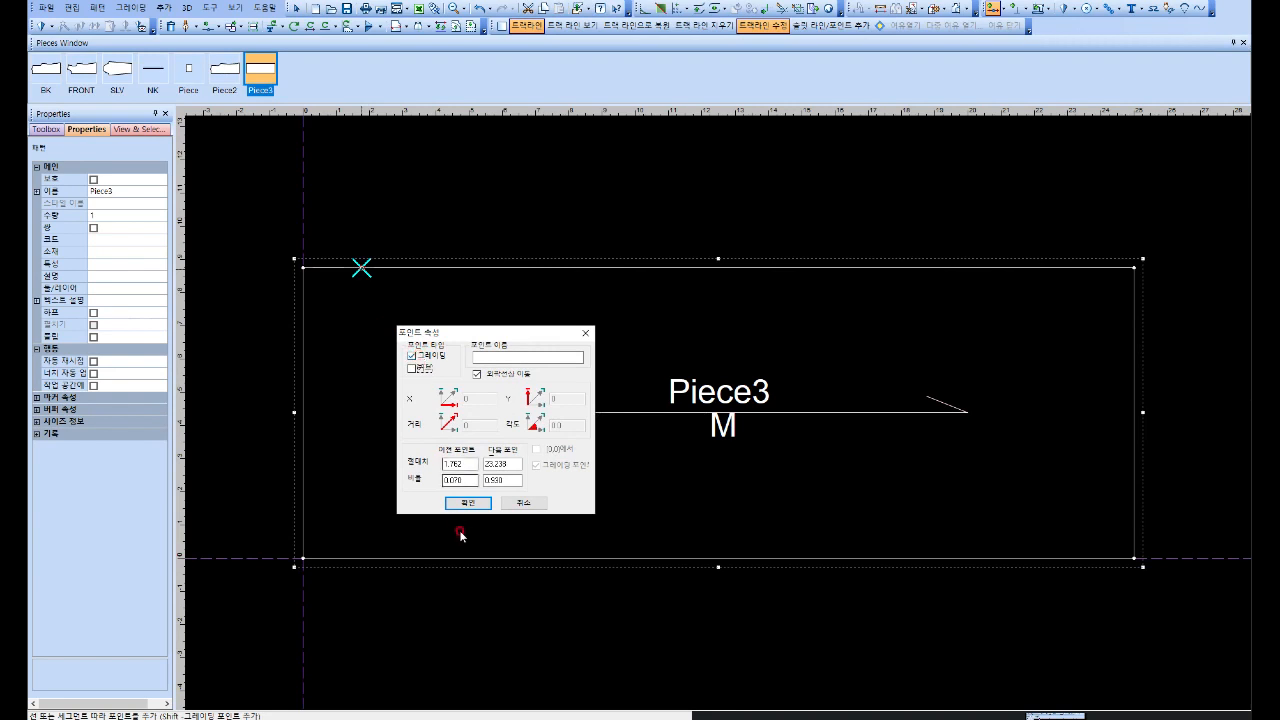
left_click_drag(462, 463, 398, 492)
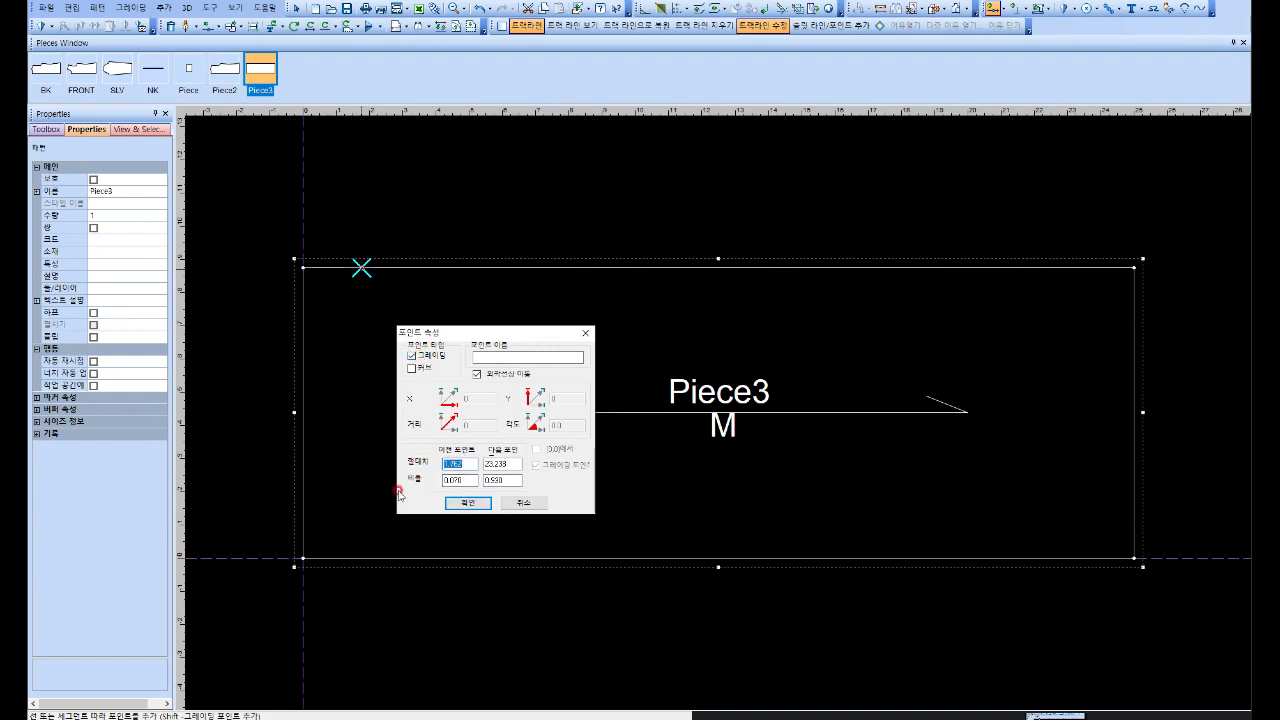
type("15.5")
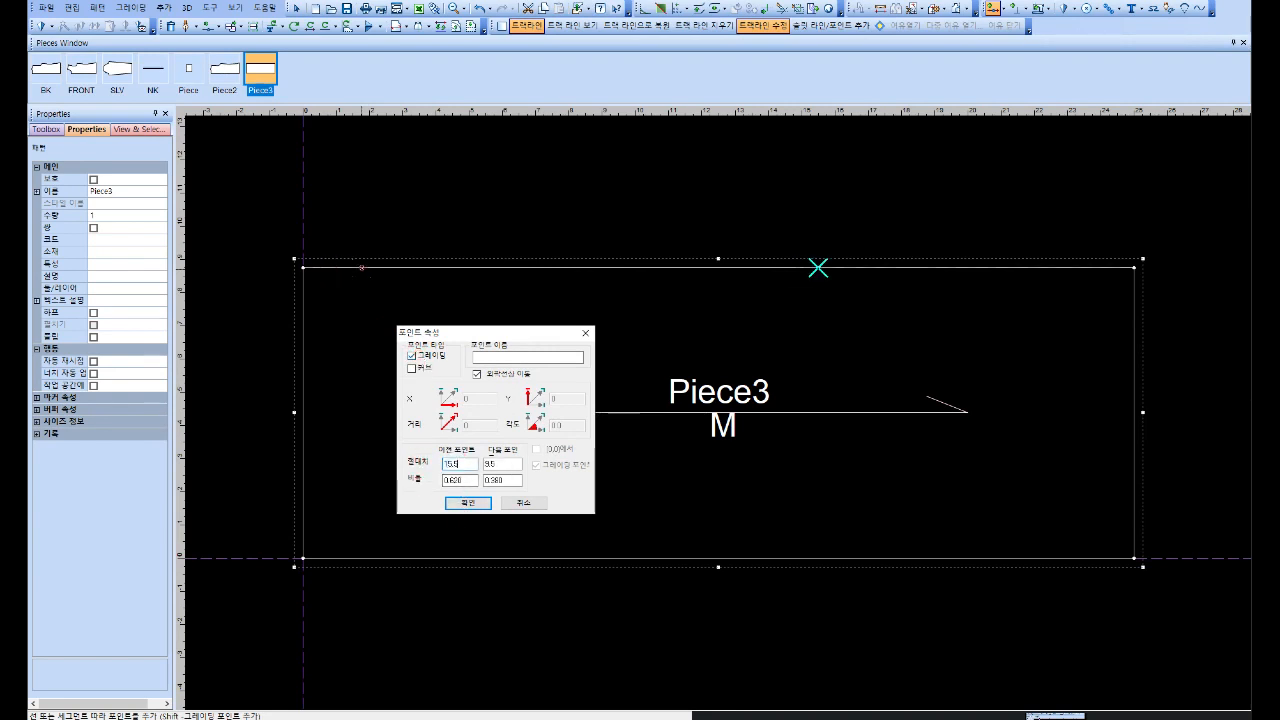
left_click(457, 462)
left_click(466, 501)
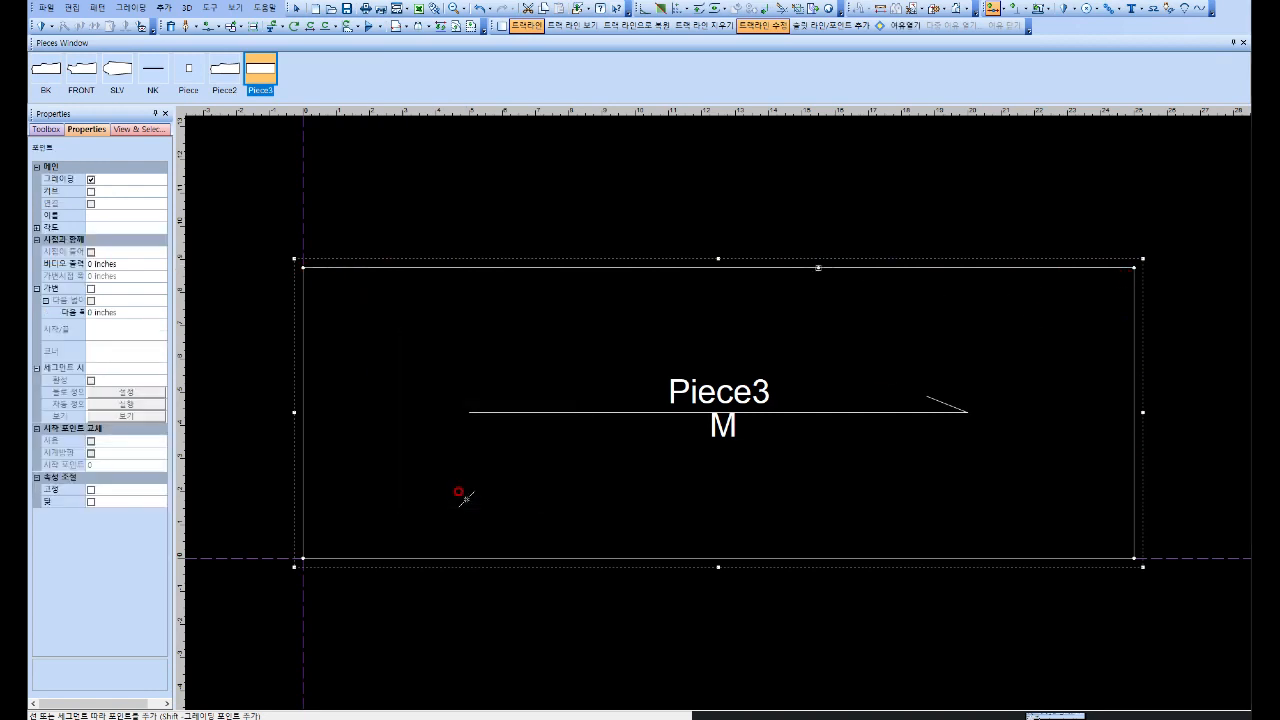
Step: Add two grading points on Piece3's left edge, 3.5 and 7.25 inches up from the lower-left corner
left_click(303, 517)
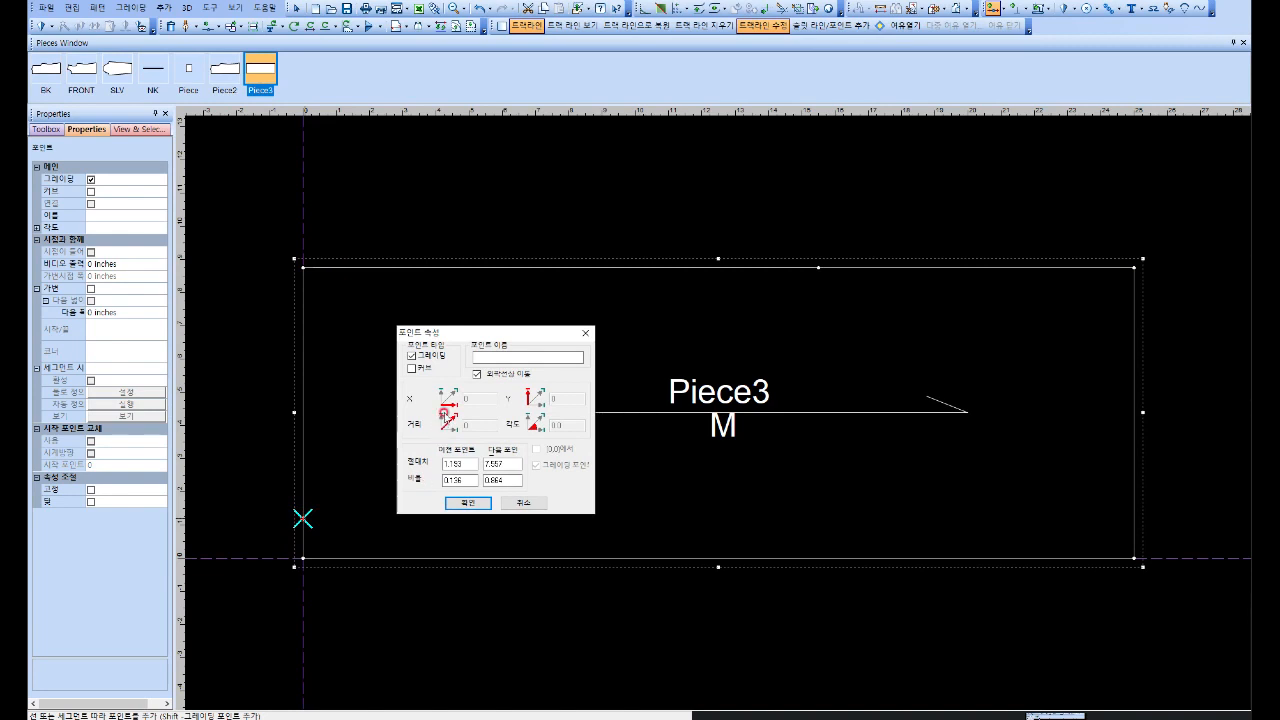
double_click(458, 464)
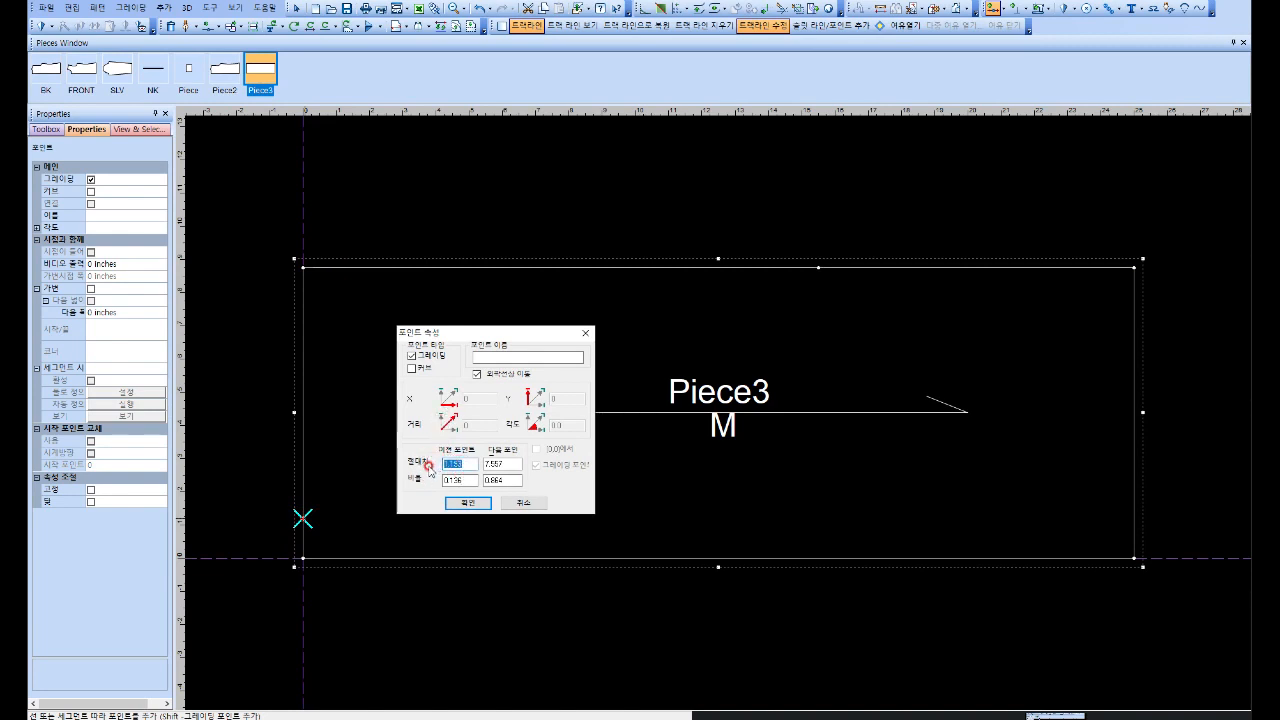
type("3.5")
left_click(467, 503)
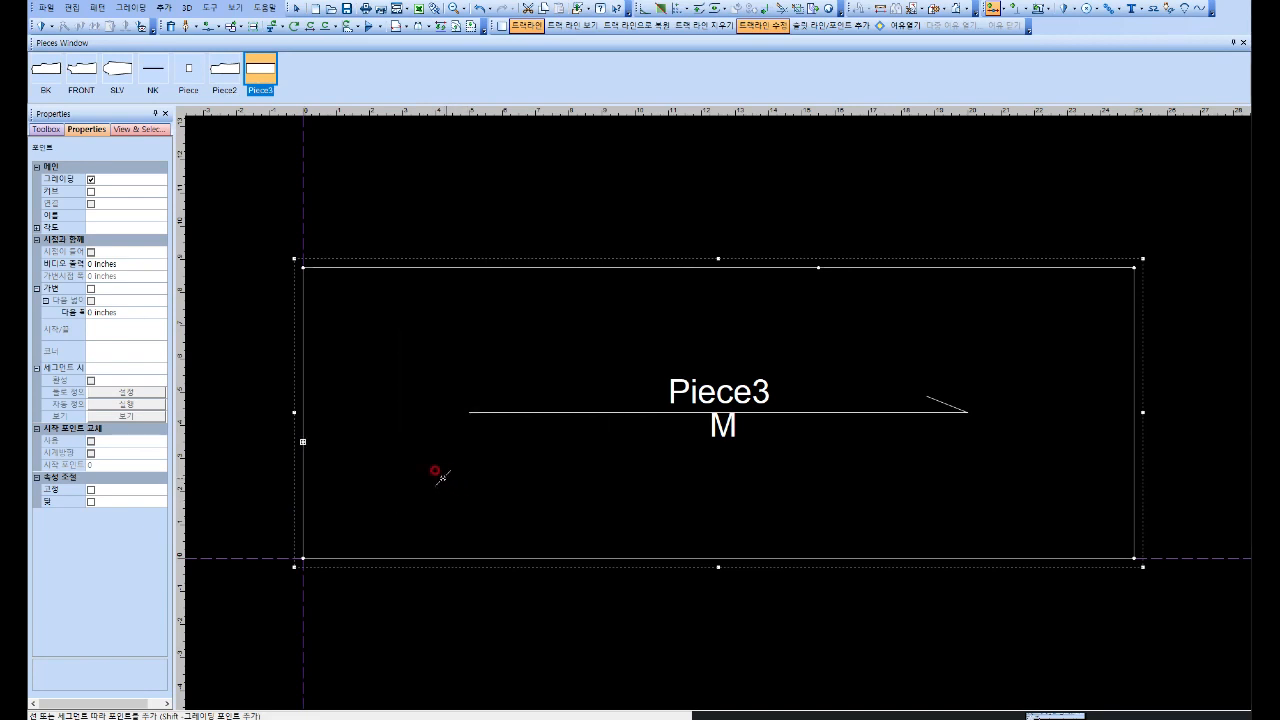
left_click(302, 516)
left_click_drag(464, 462, 409, 474)
type("7.25")
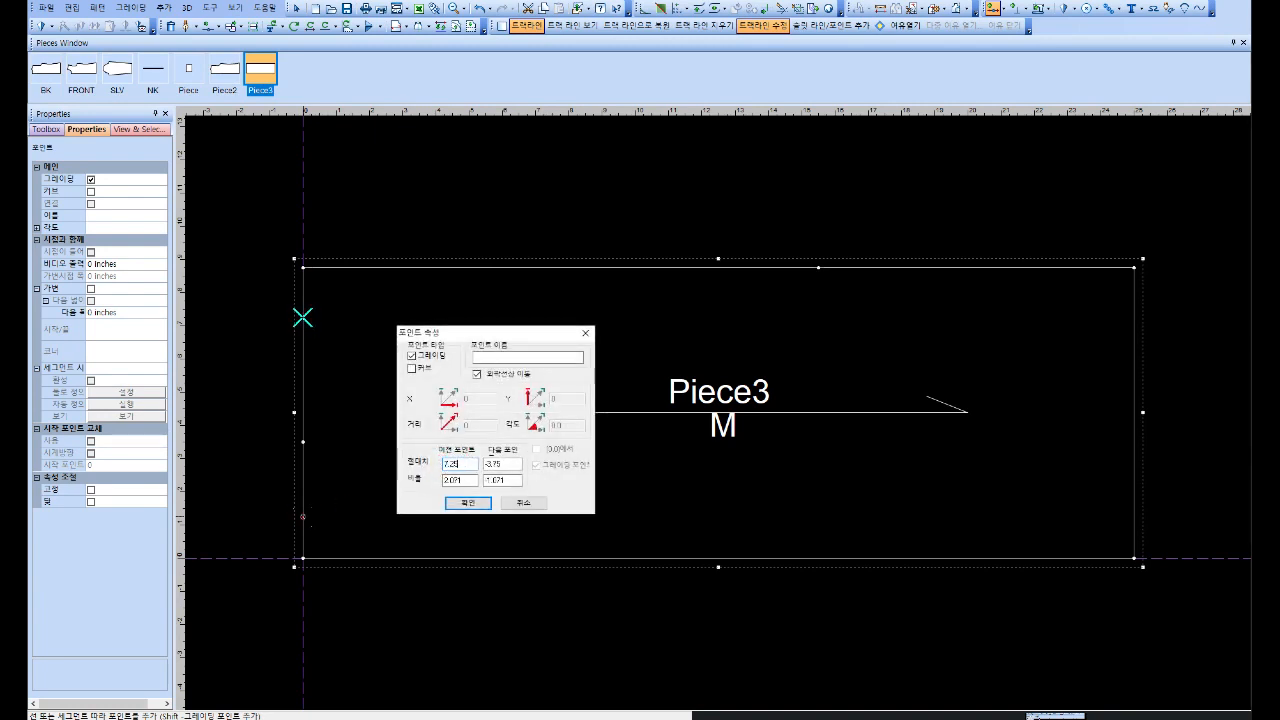
key("Return")
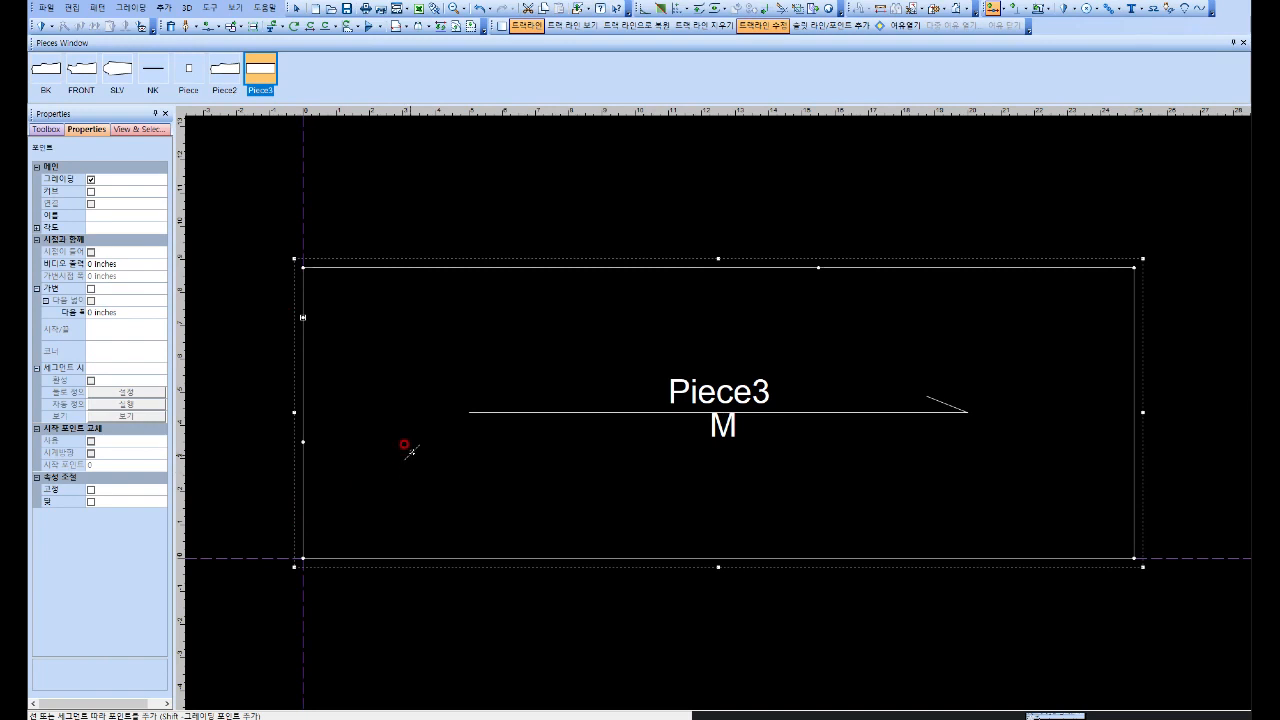
Step: With the multiple-move tool, shift Piece3's upper-left corner 8.75 inches horizontally along the upper edge
left_click(212, 26)
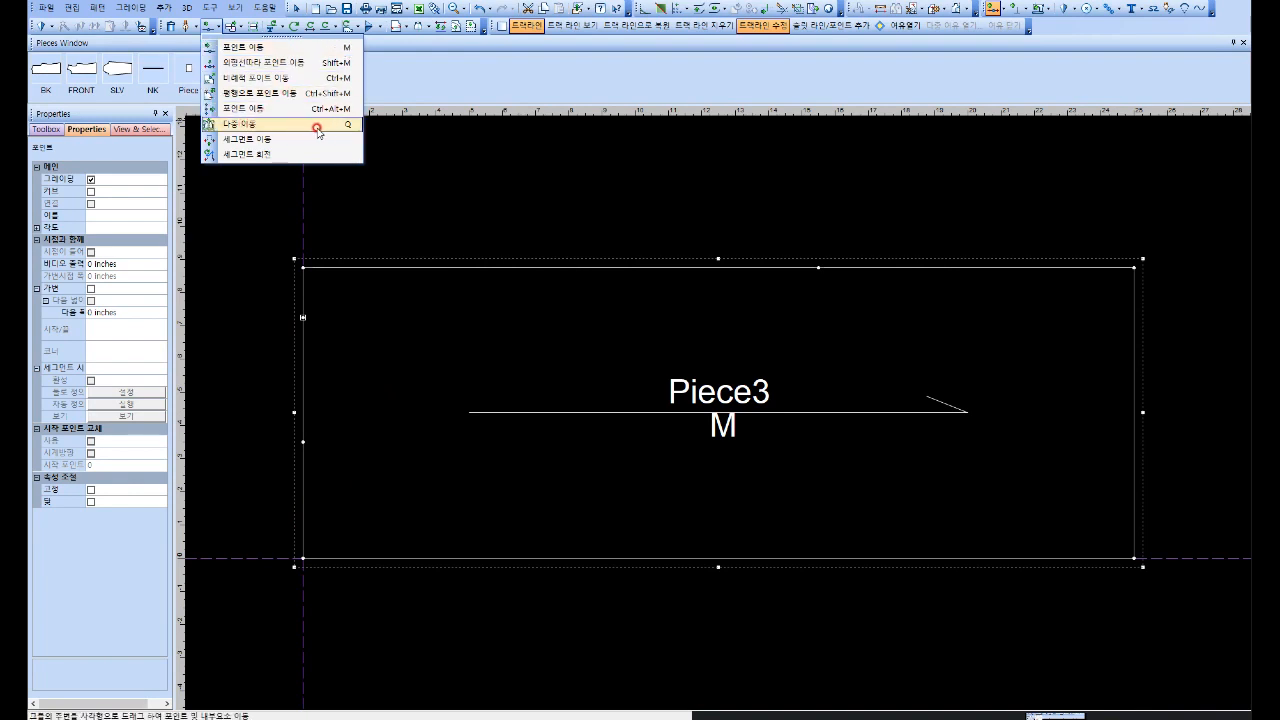
left_click(349, 124)
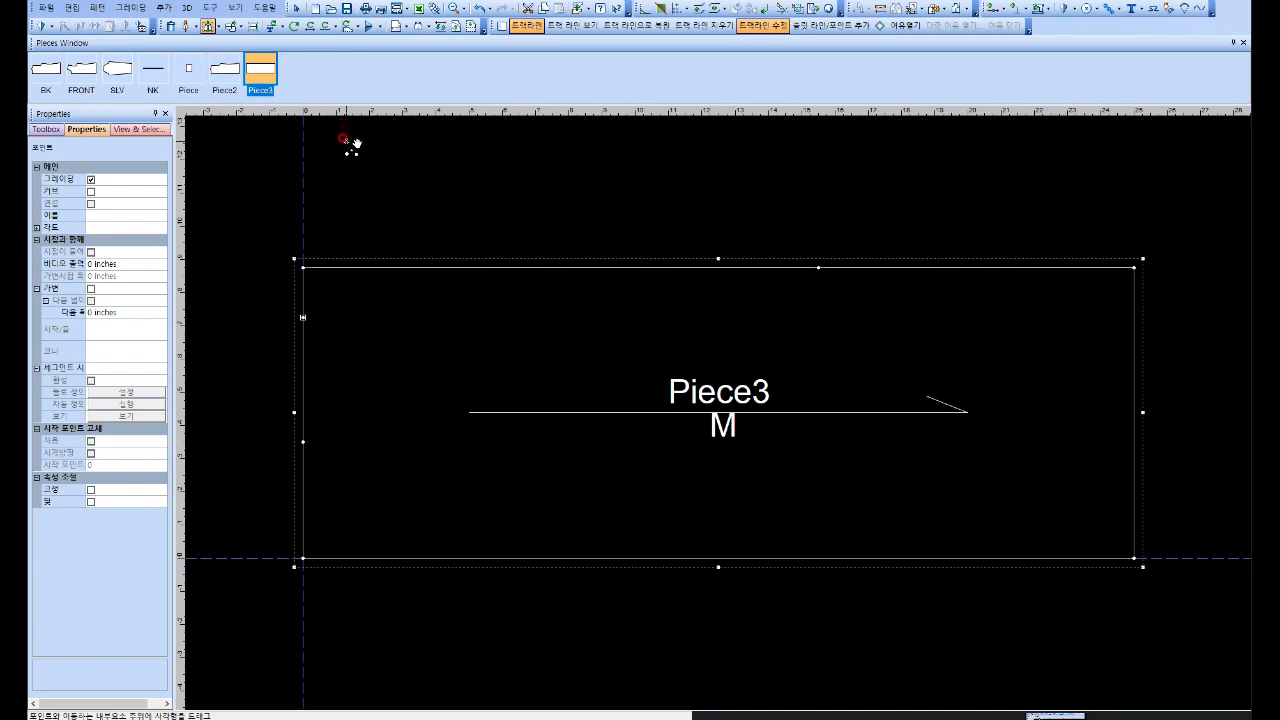
left_click_drag(274, 249, 352, 292)
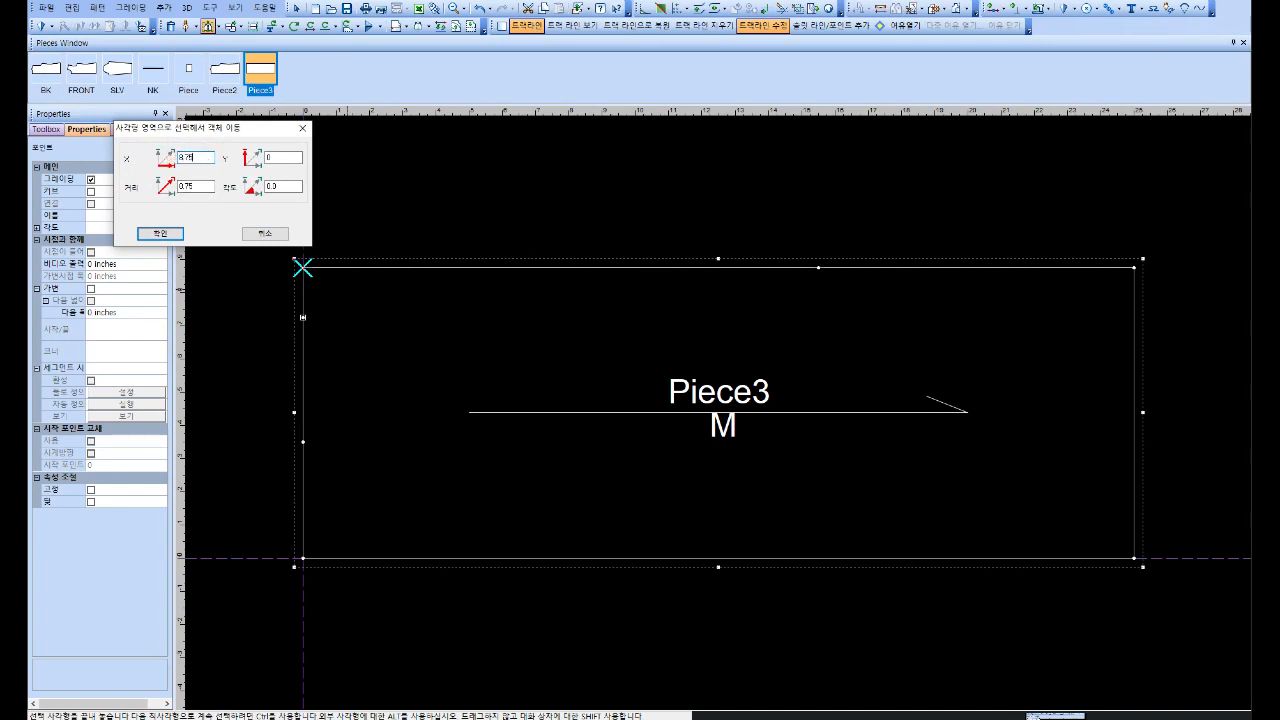
left_click(163, 234)
left_click_drag(270, 345, 282, 350)
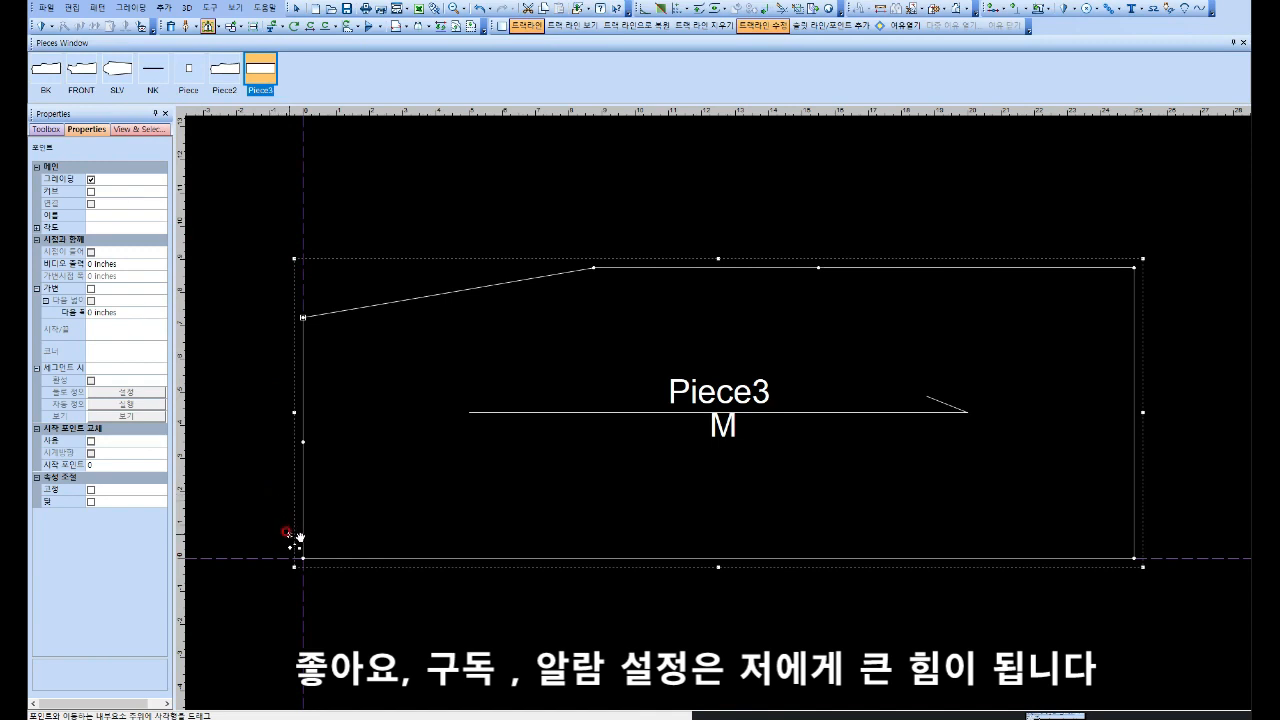
Step: Shift Piece3's lower-left corner 3.75 inches and the upper point of its left edge about 1.2 inches horizontally inward
left_click_drag(272, 535, 328, 580)
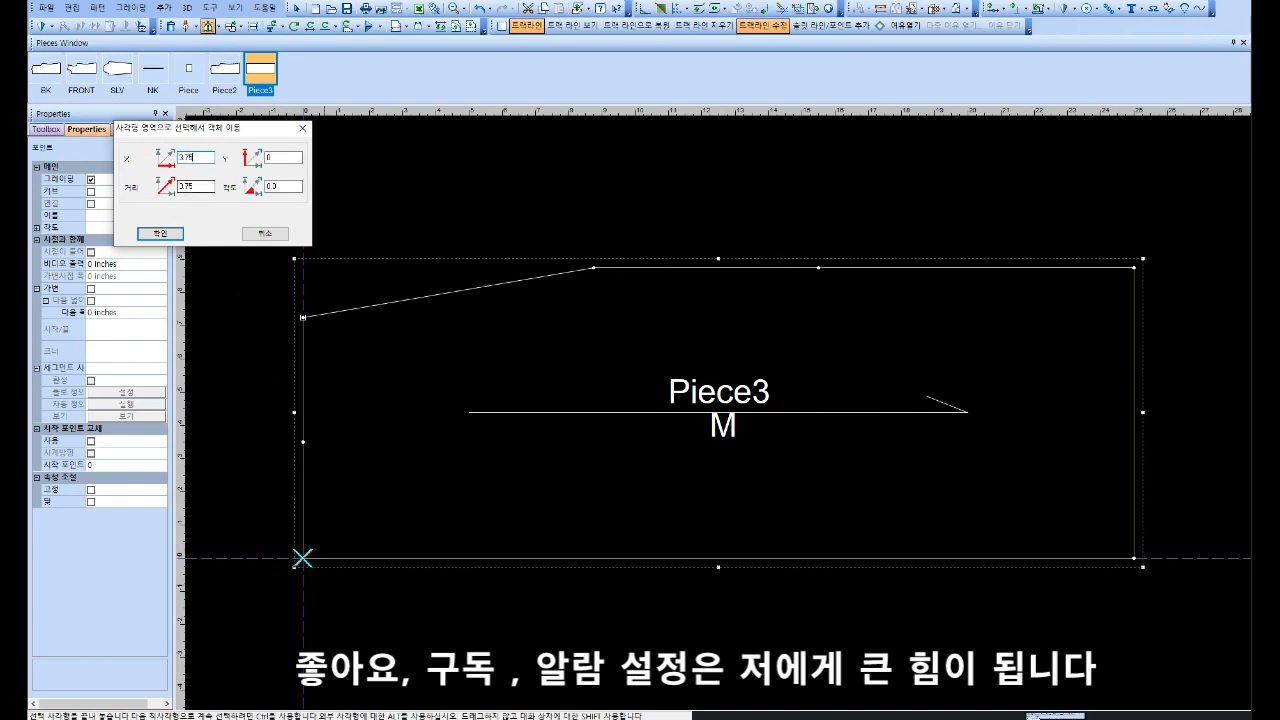
key("Return")
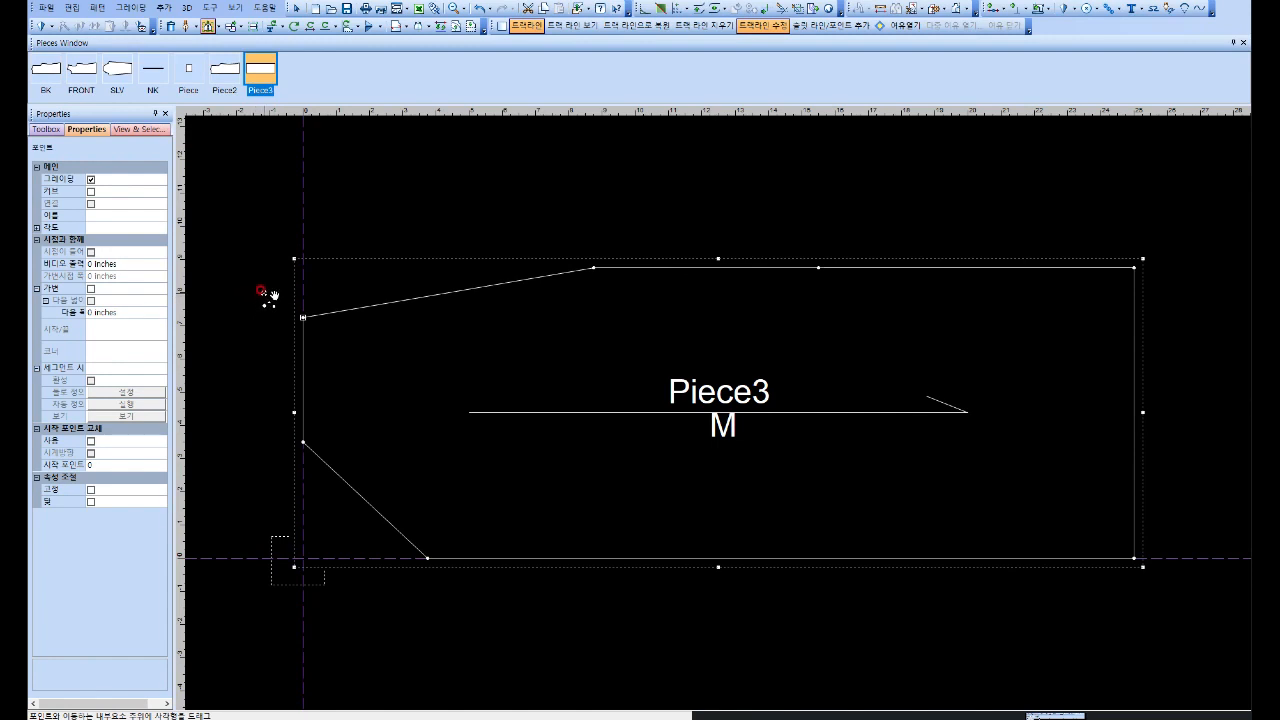
left_click_drag(271, 288, 330, 340)
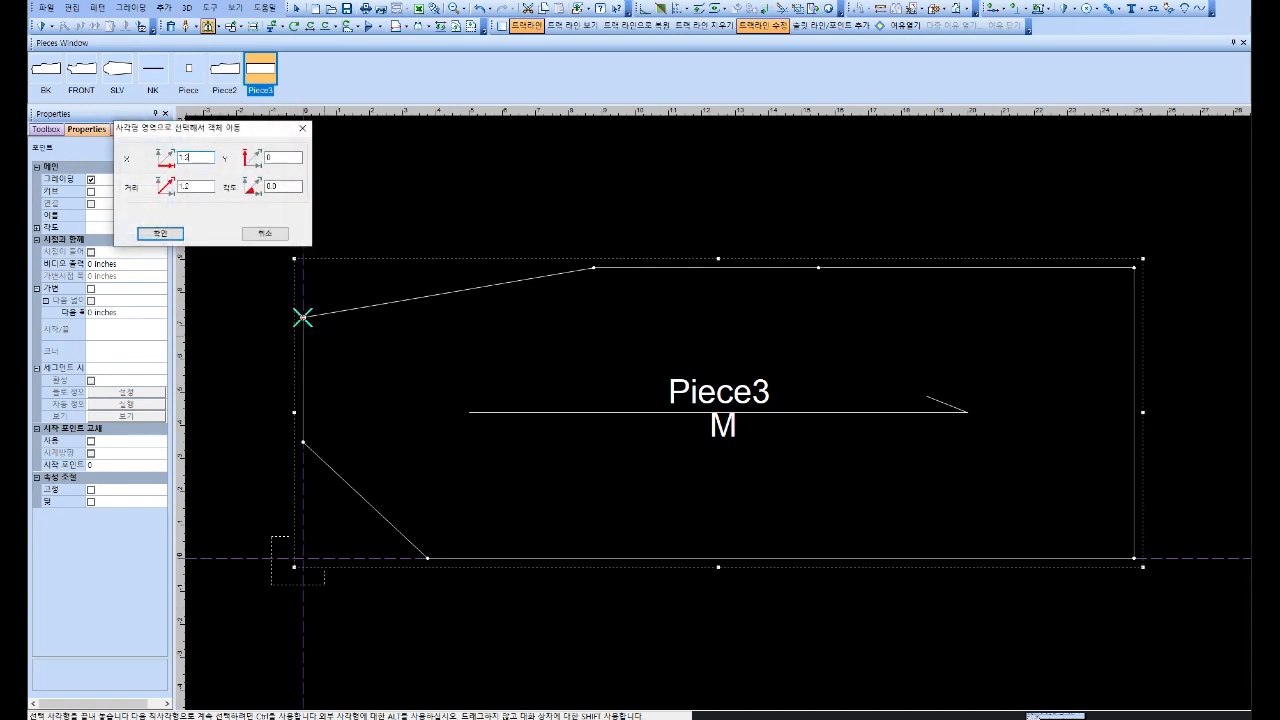
key("Return")
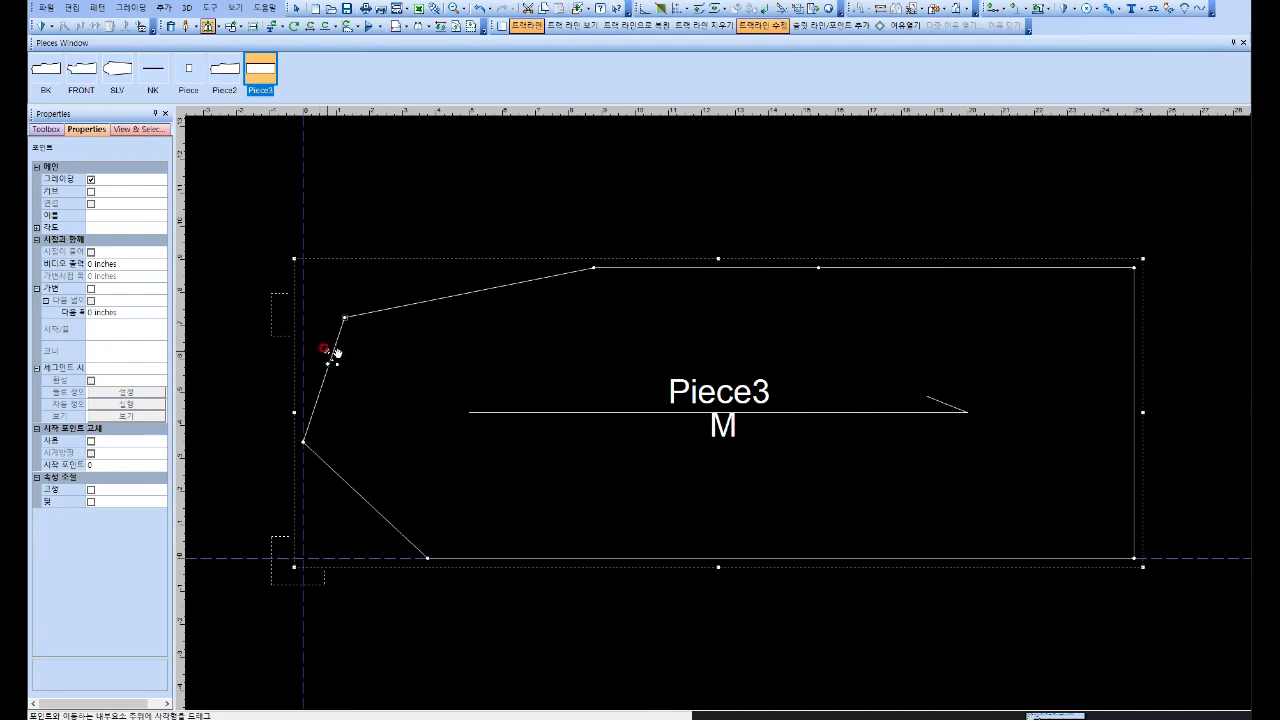
right_click(375, 390)
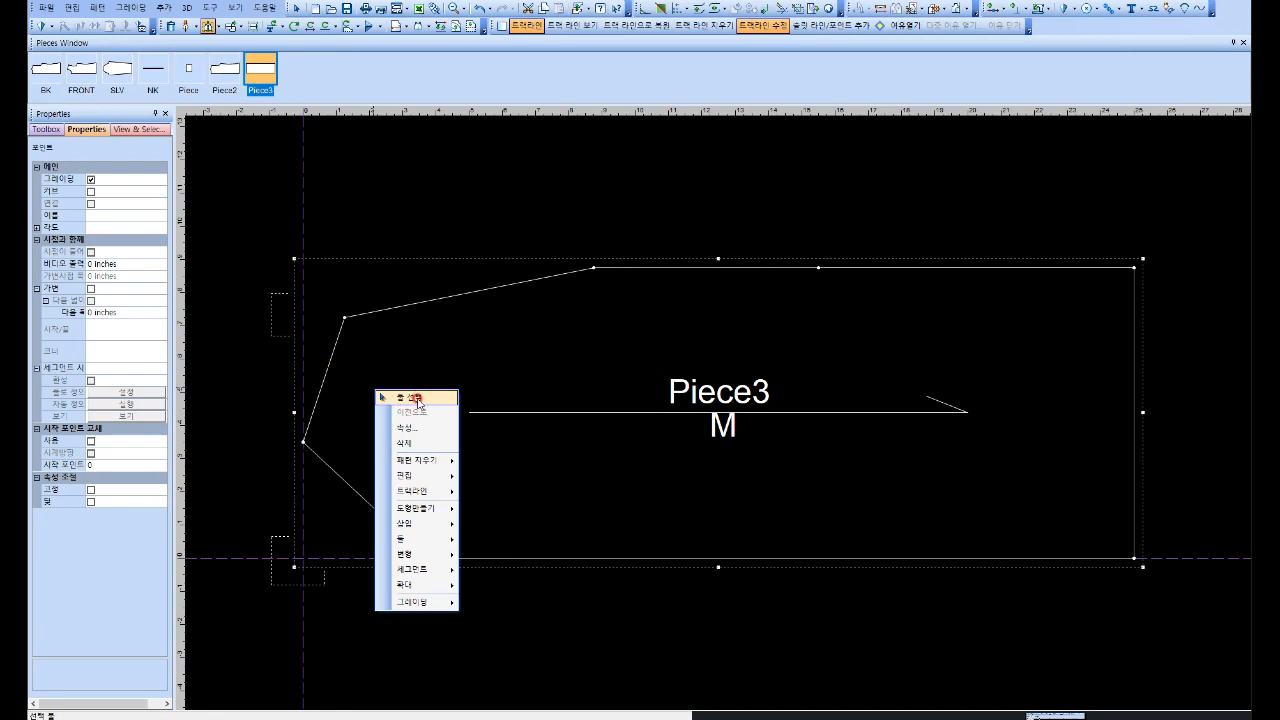
left_click(417, 398)
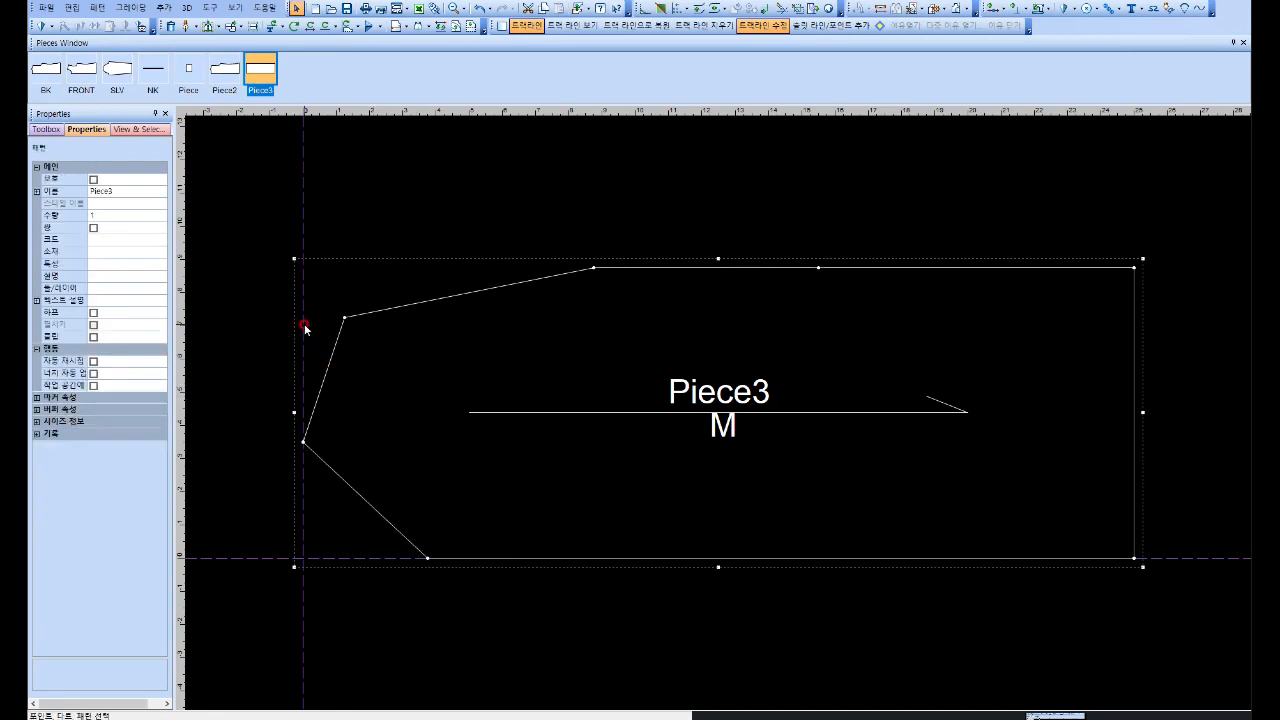
Step: Place a vertical guideline through the 15.5-inch point and another 5 inches from the vertical zero line
left_click(818, 269)
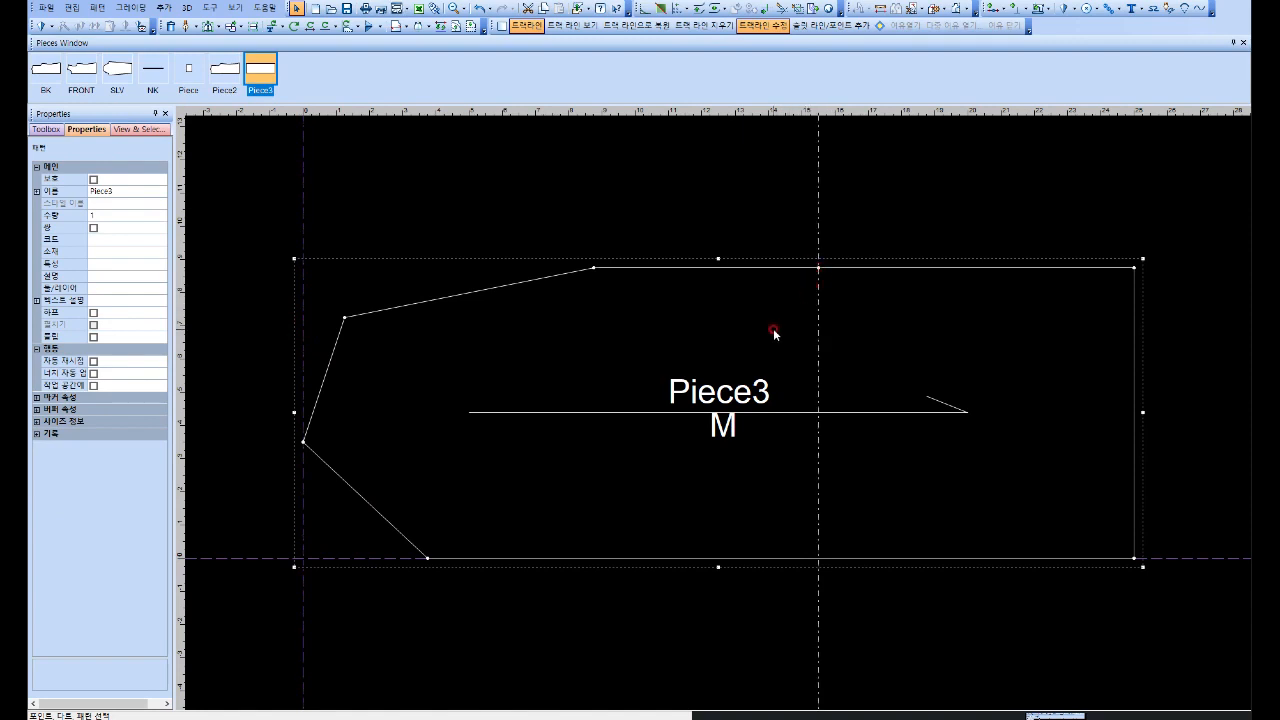
left_click(303, 372)
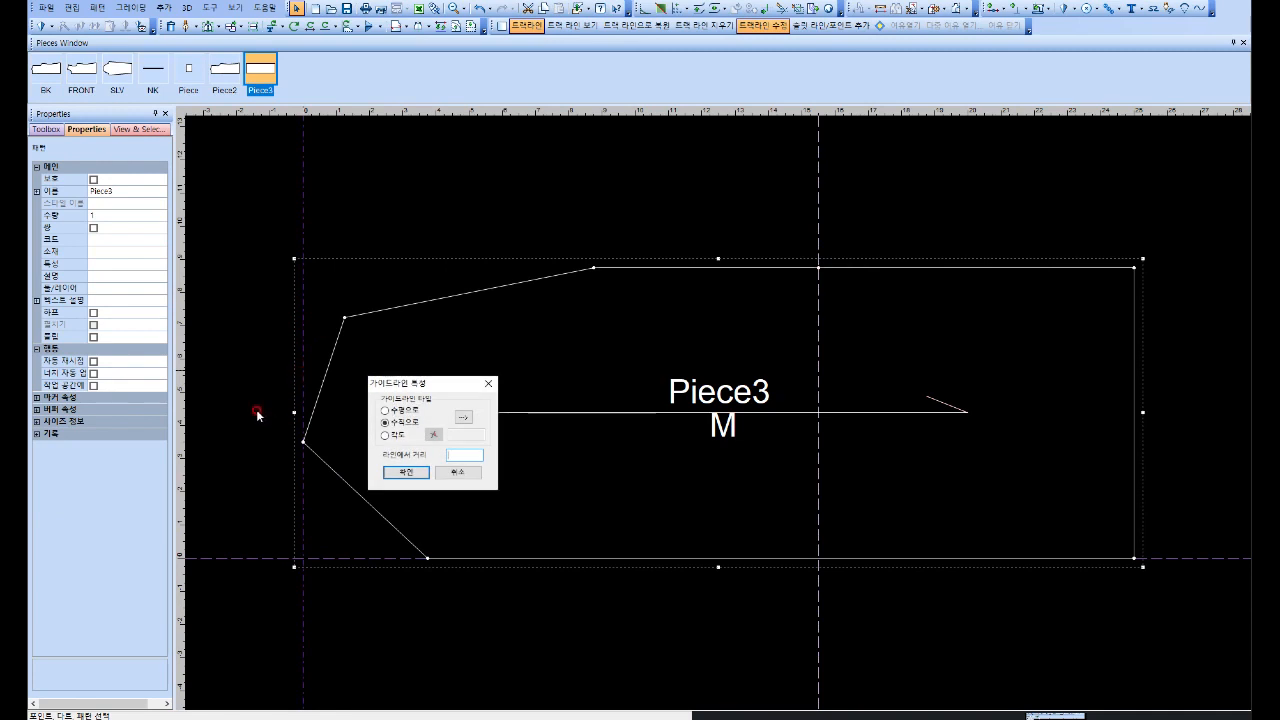
type("5")
left_click(406, 472)
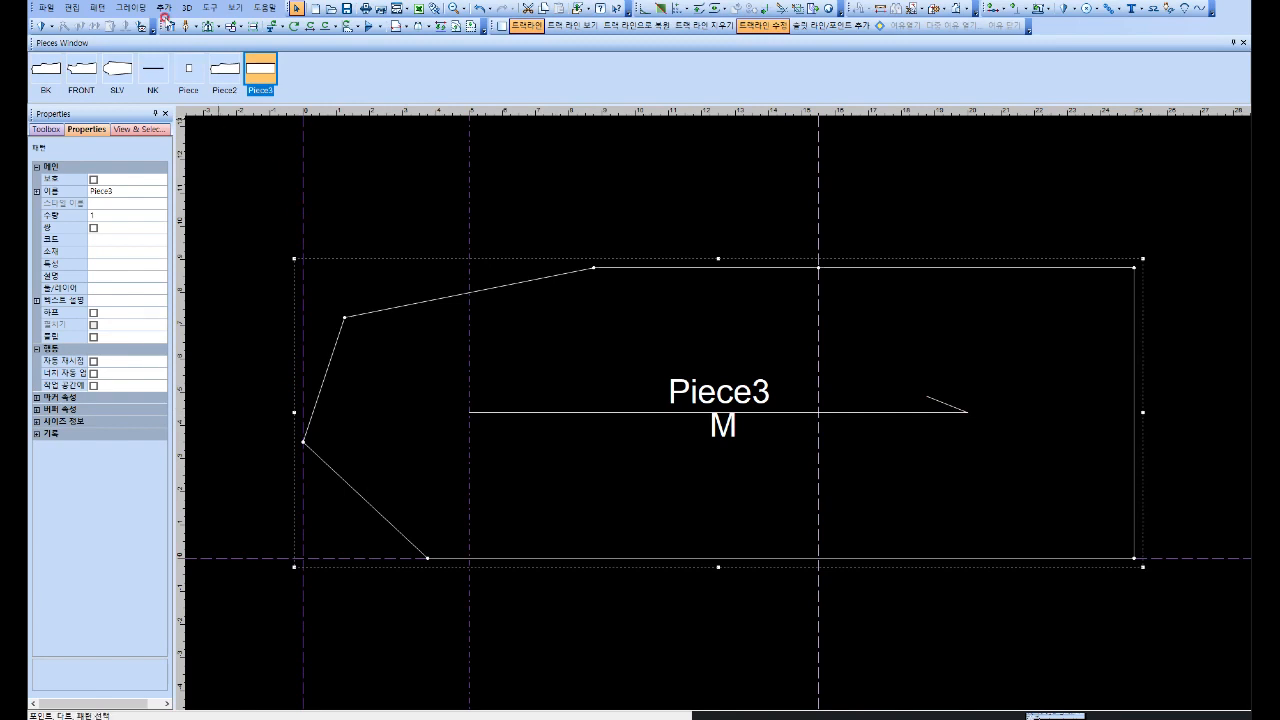
Step: With Move Point, curve Piece3's lower-left diagonal inward by about 1.42 inches in X and 0.17 inch in Y, and smooth its upper part
left_click(212, 26)
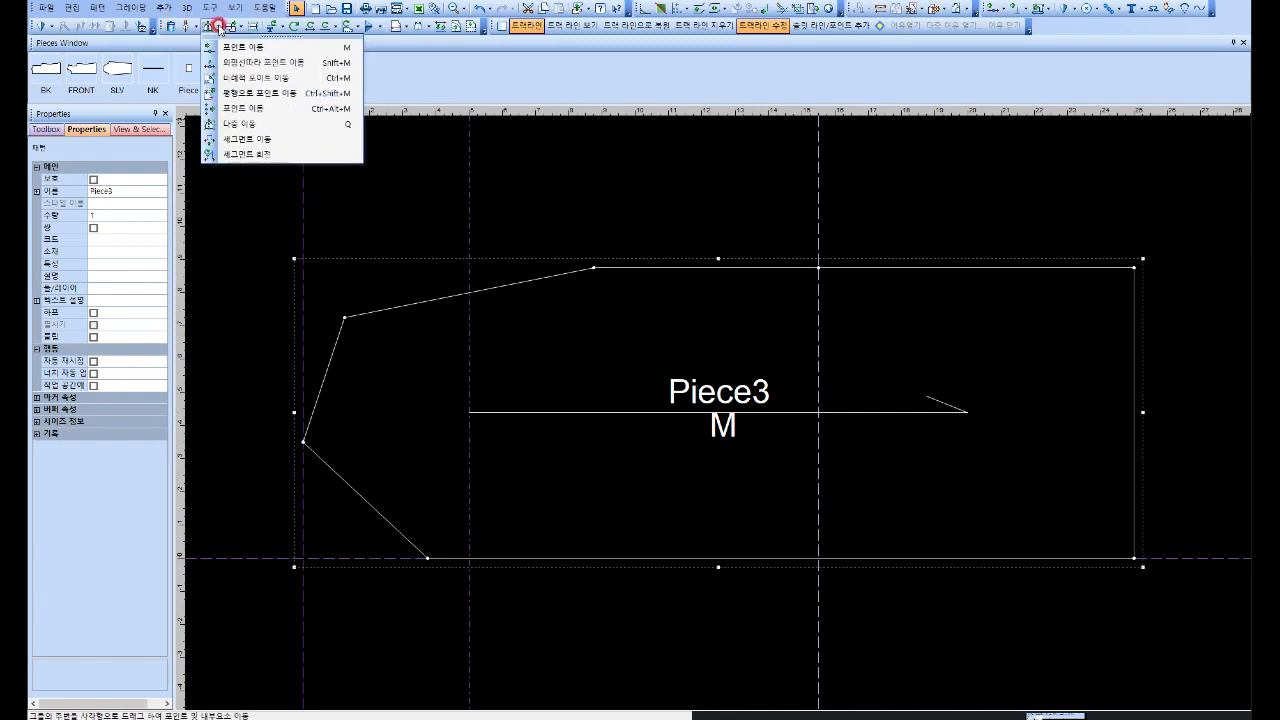
left_click(238, 47)
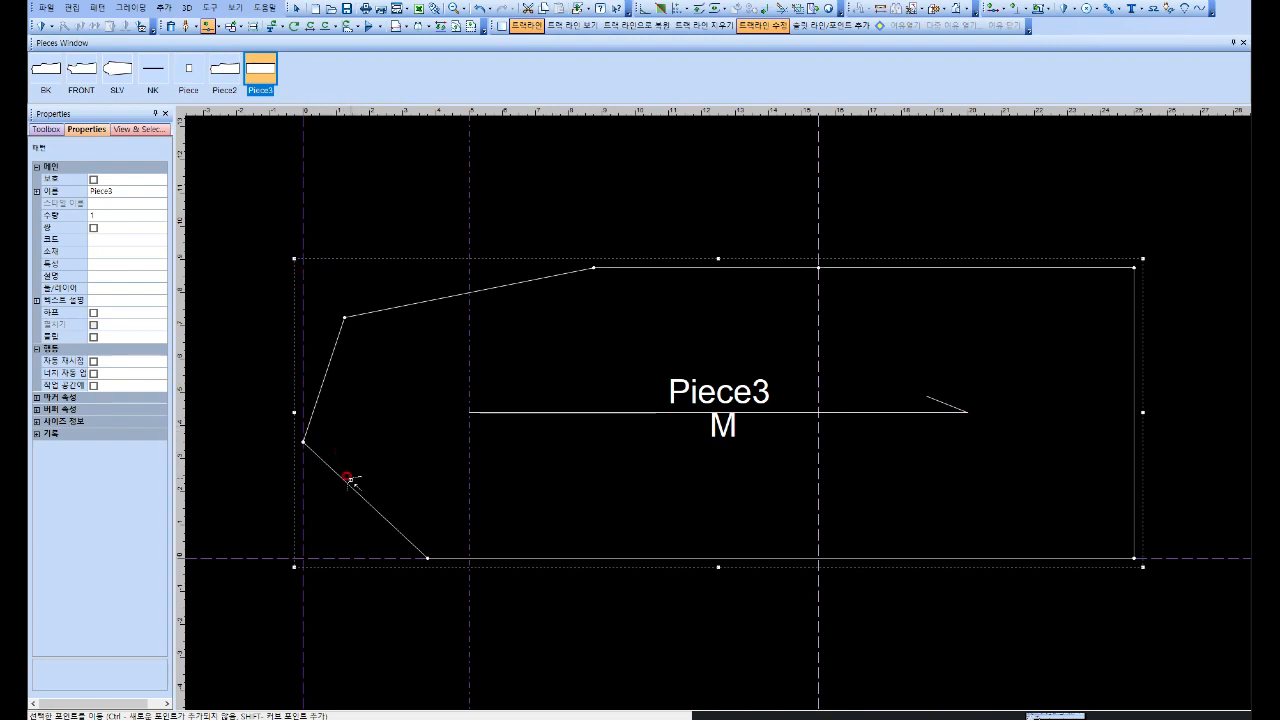
left_click_drag(363, 497, 411, 496)
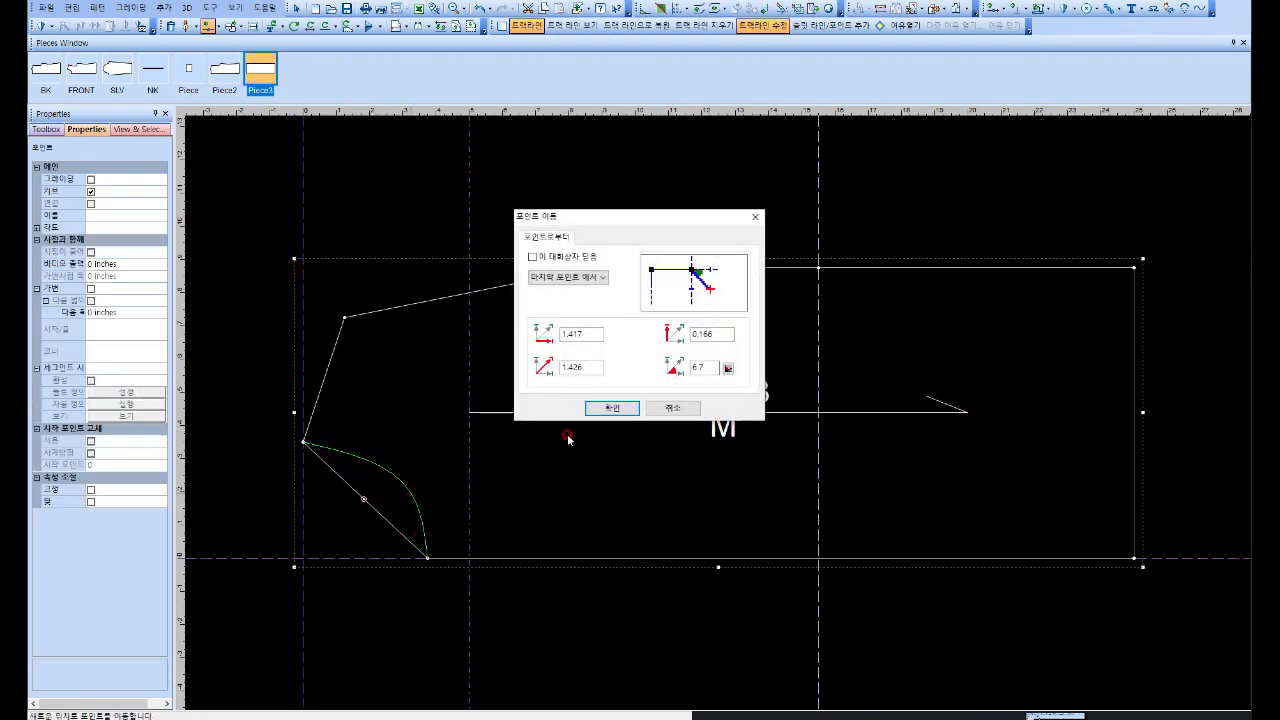
left_click(600, 406)
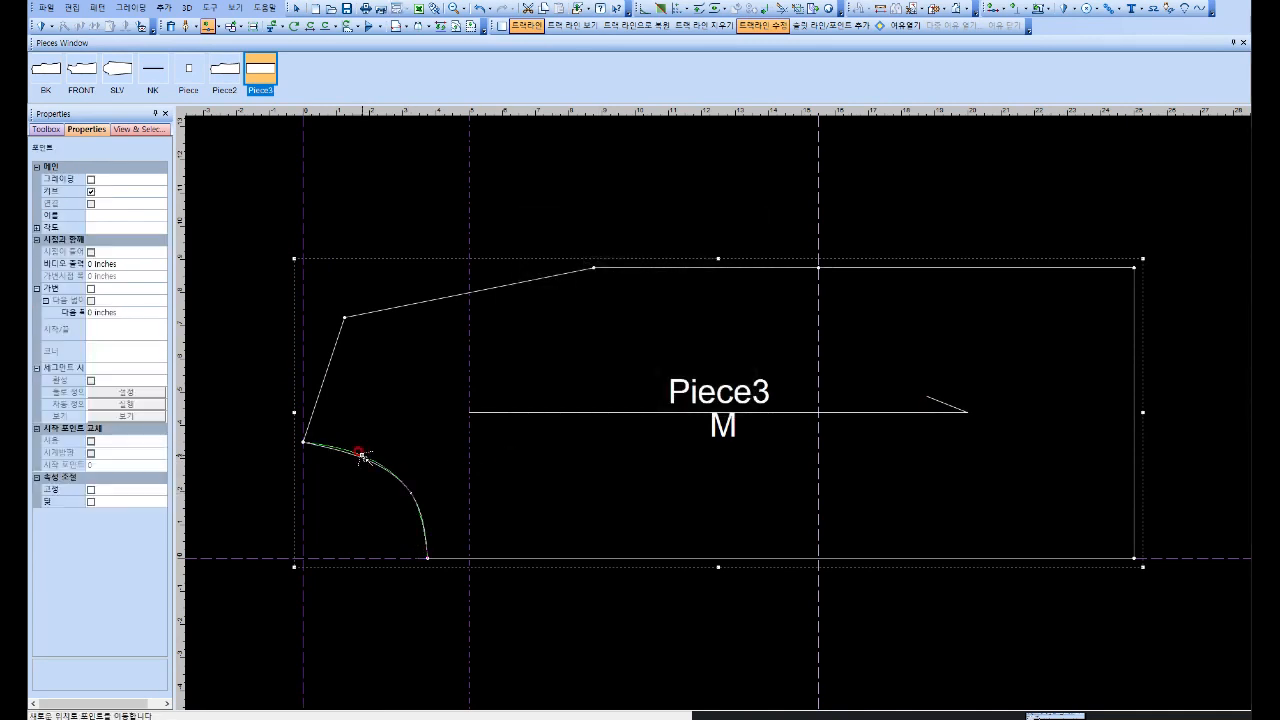
left_click(361, 454)
left_click(605, 409)
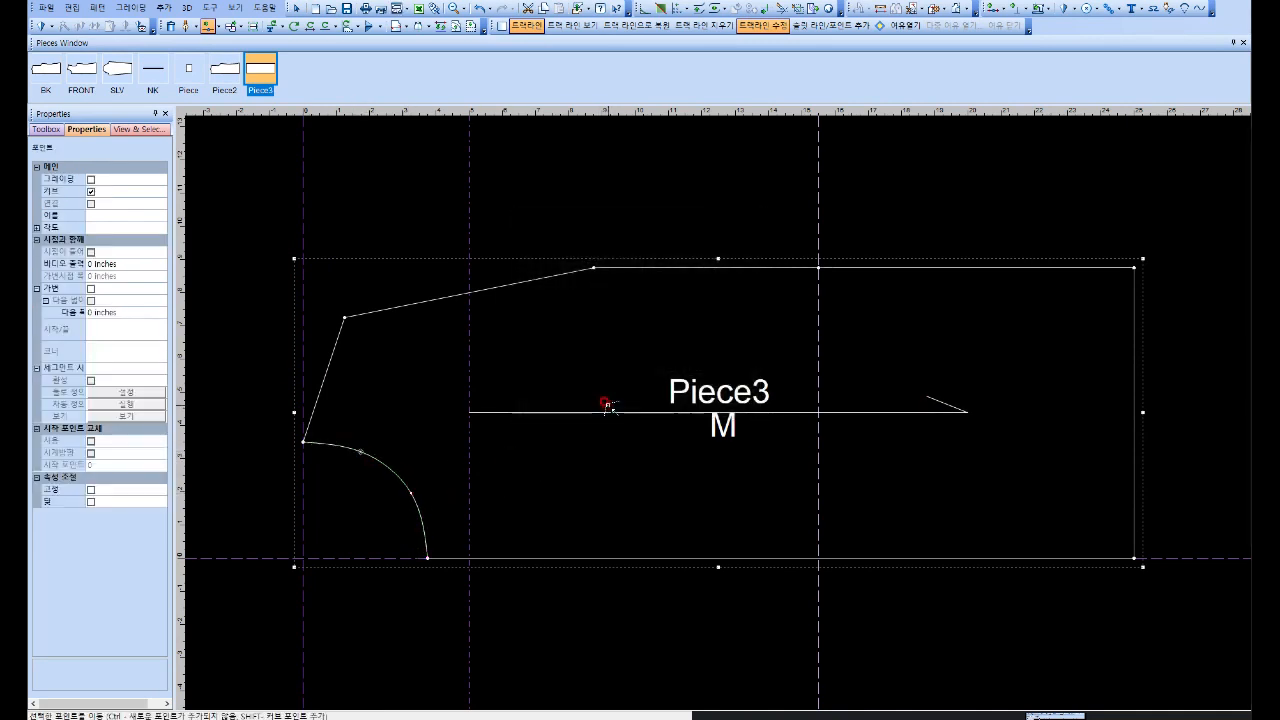
Step: Draw a vertical internal line 6.5 inches long in Piece3, starting from the lower edge at the 5-inch guideline
left_click(193, 26)
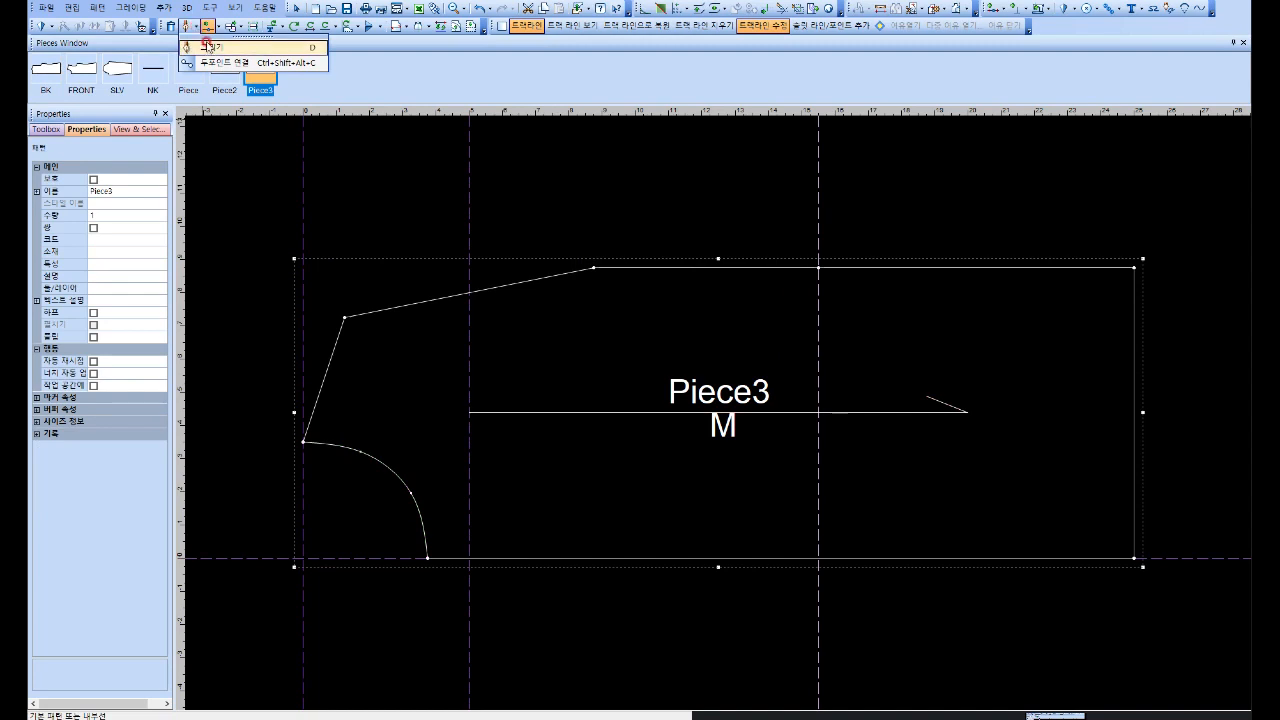
left_click(210, 47)
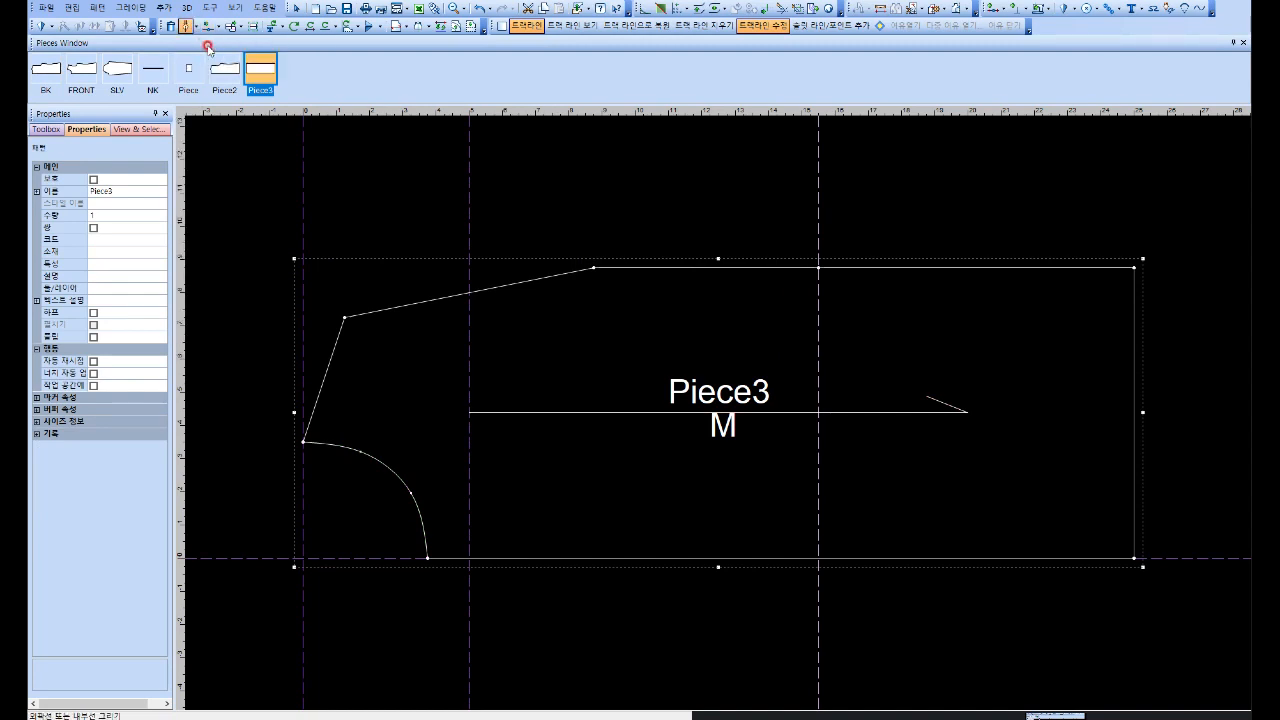
left_click(469, 556)
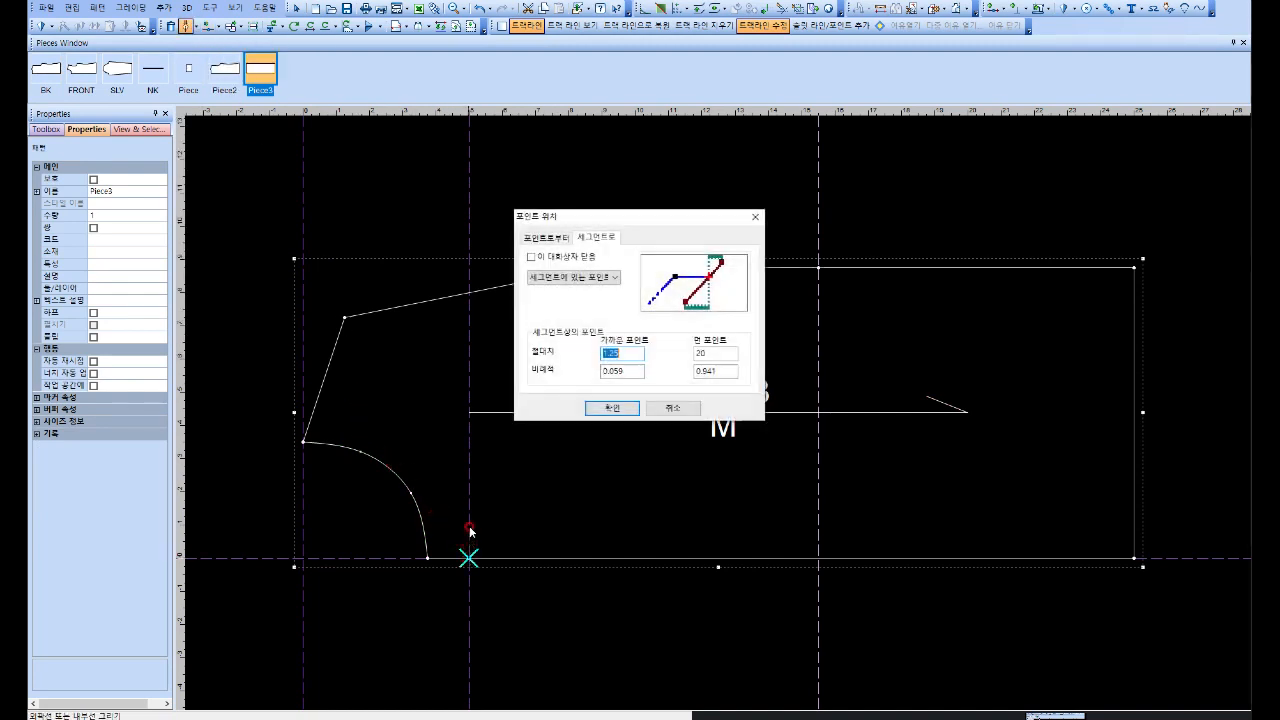
key("Return")
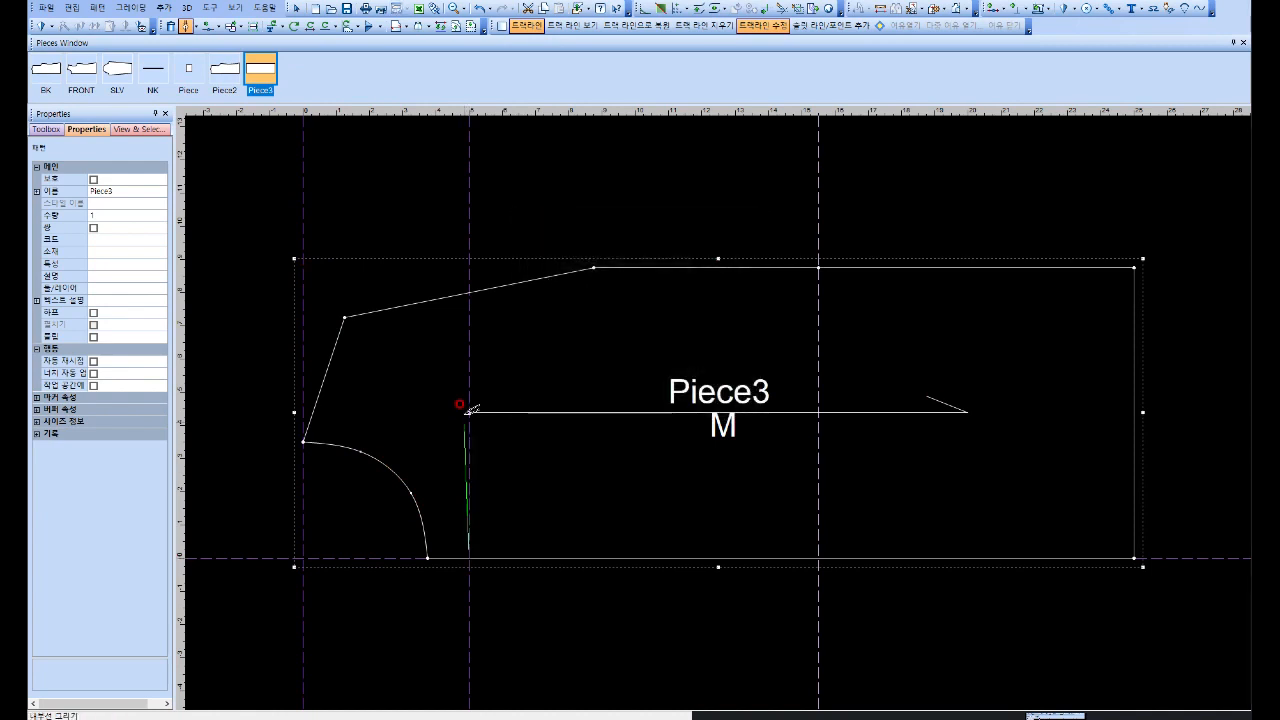
left_click(469, 331)
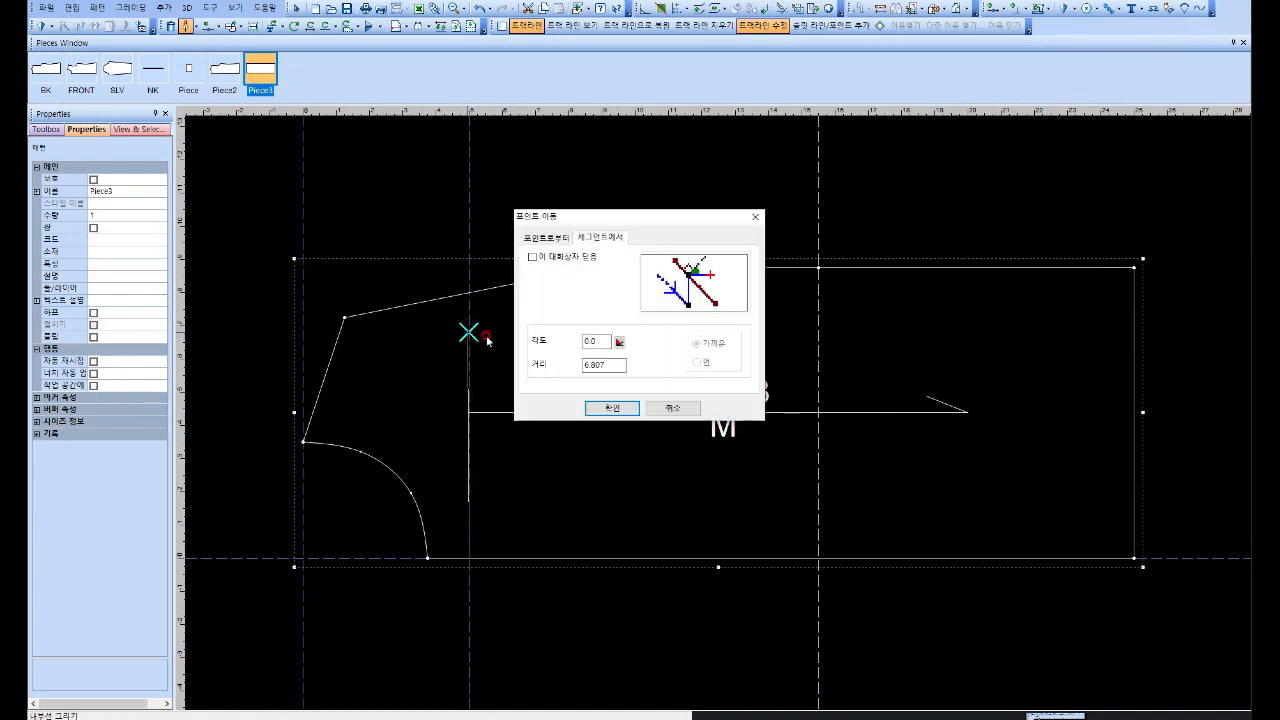
left_click(559, 238)
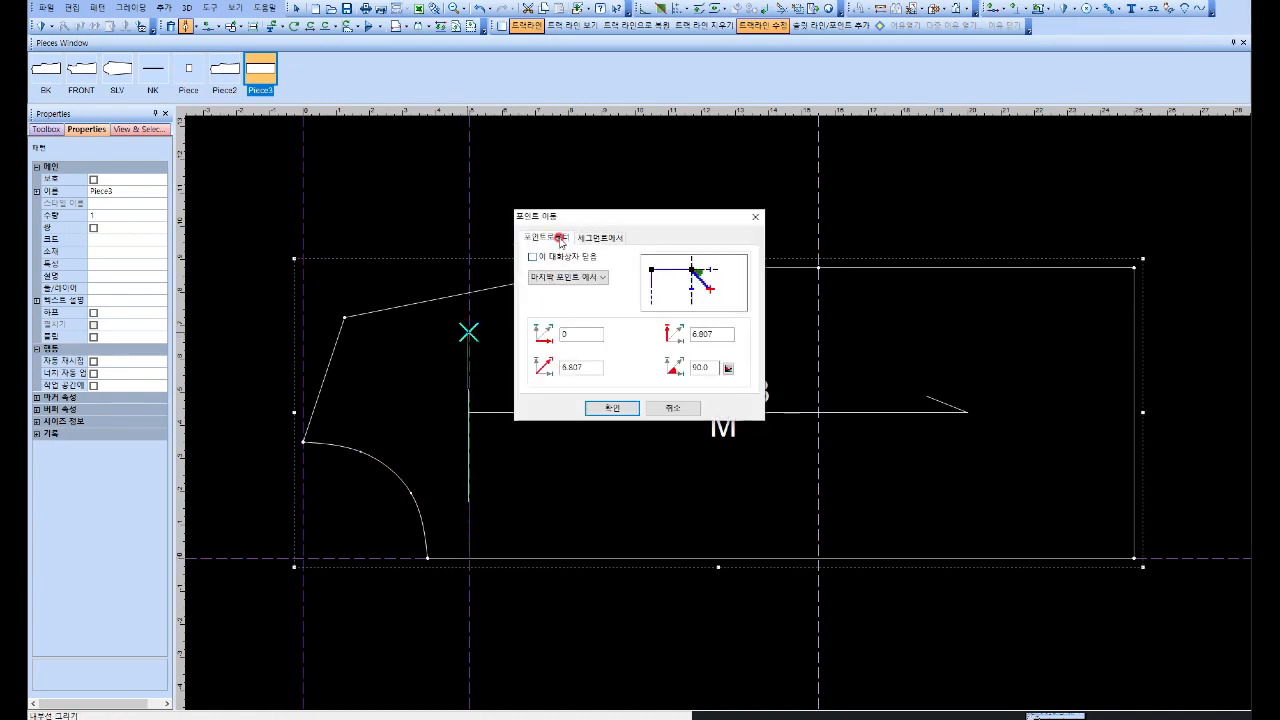
left_click(709, 333)
left_click_drag(716, 337, 661, 338)
type("6.5")
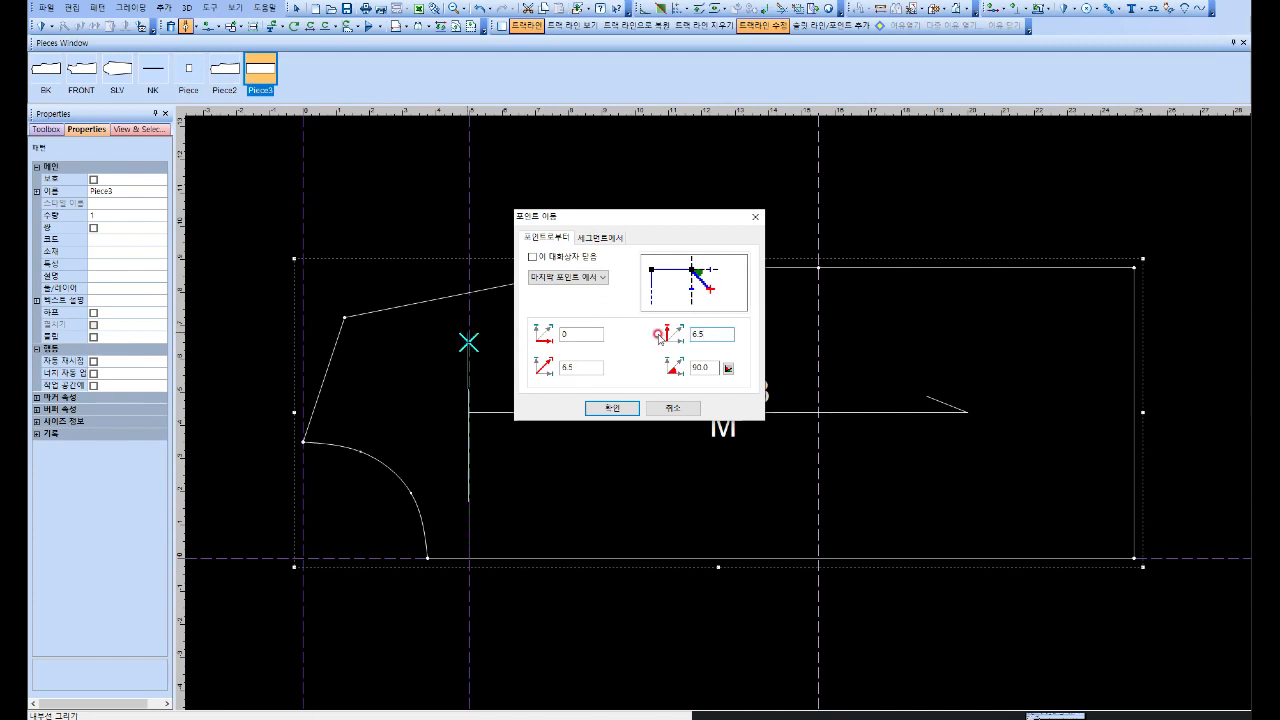
left_click(612, 408)
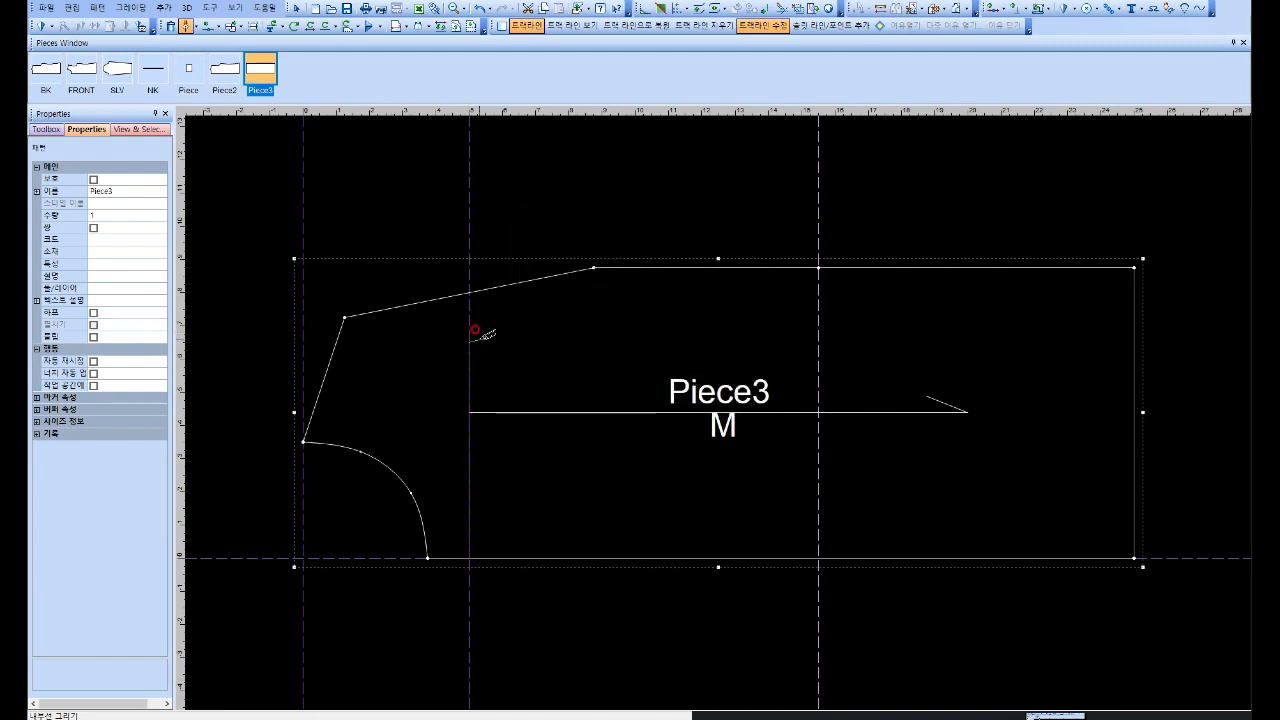
right_click(480, 341)
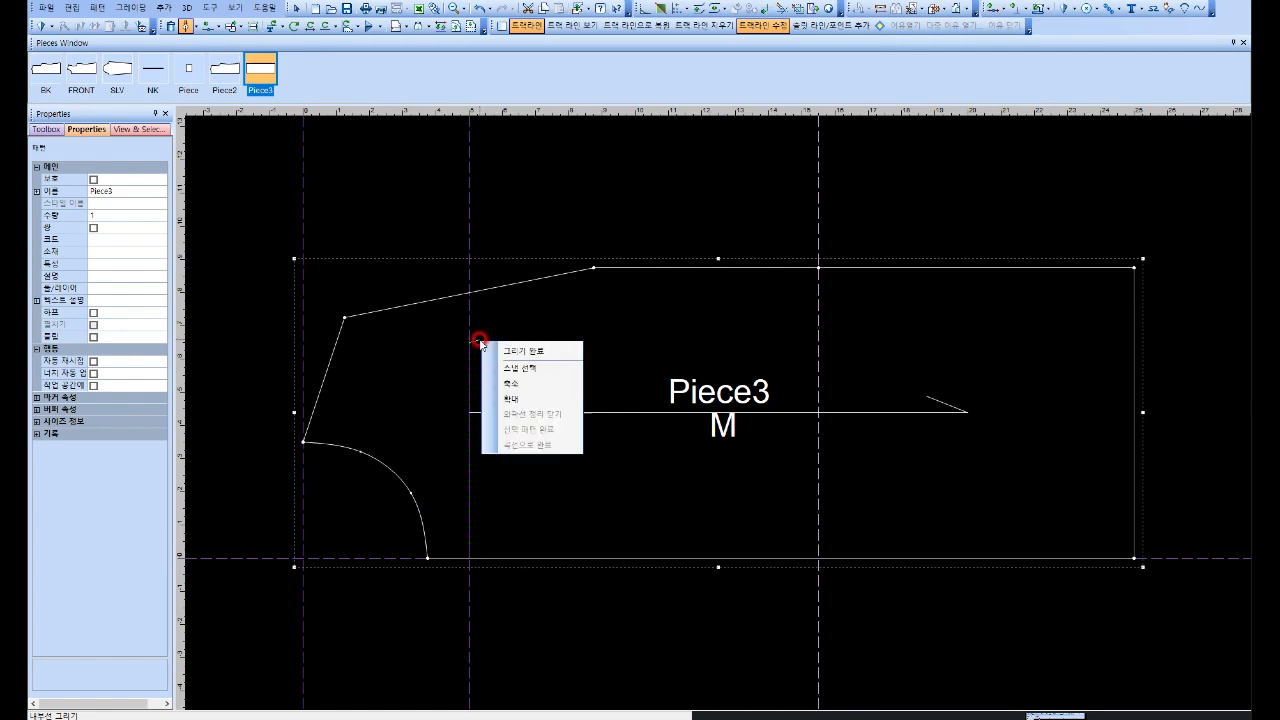
left_click(513, 381)
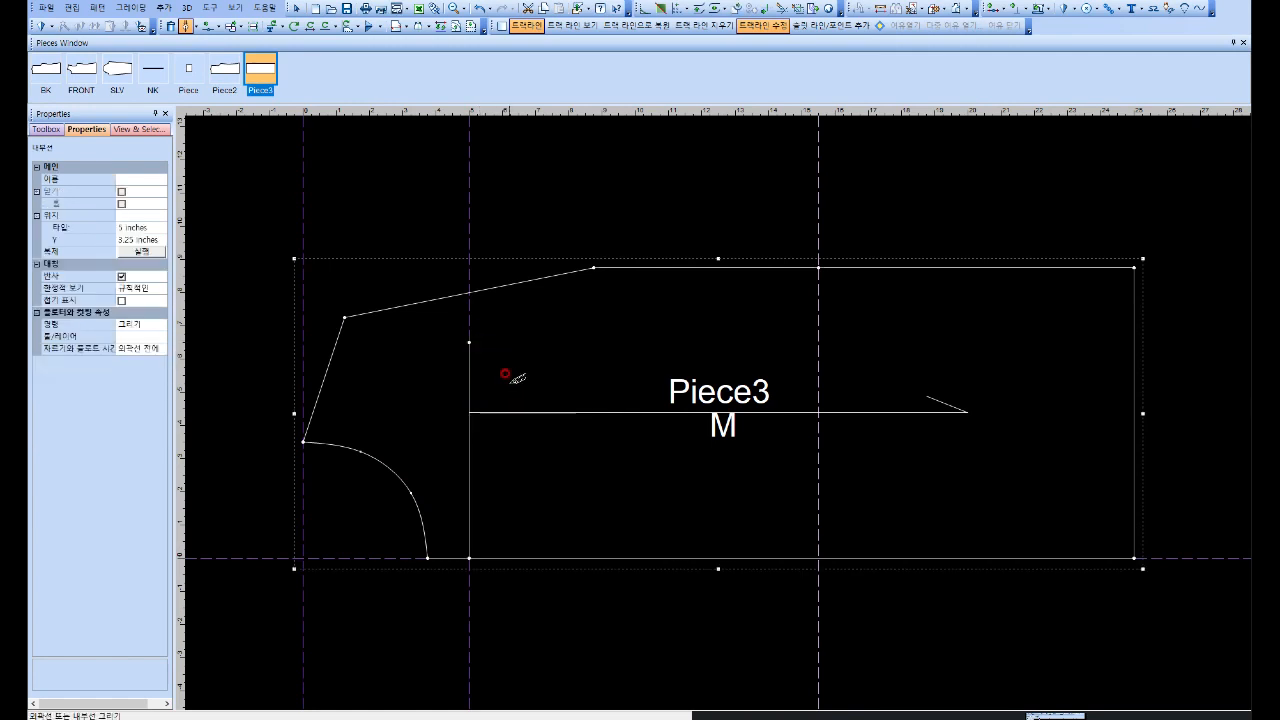
Step: With Move Point, curve Piece3's upper-left diagonal down to the 6.5-inch line's upper end, and pull its right part outward into an armhole shape
left_click(217, 26)
left_click(230, 40)
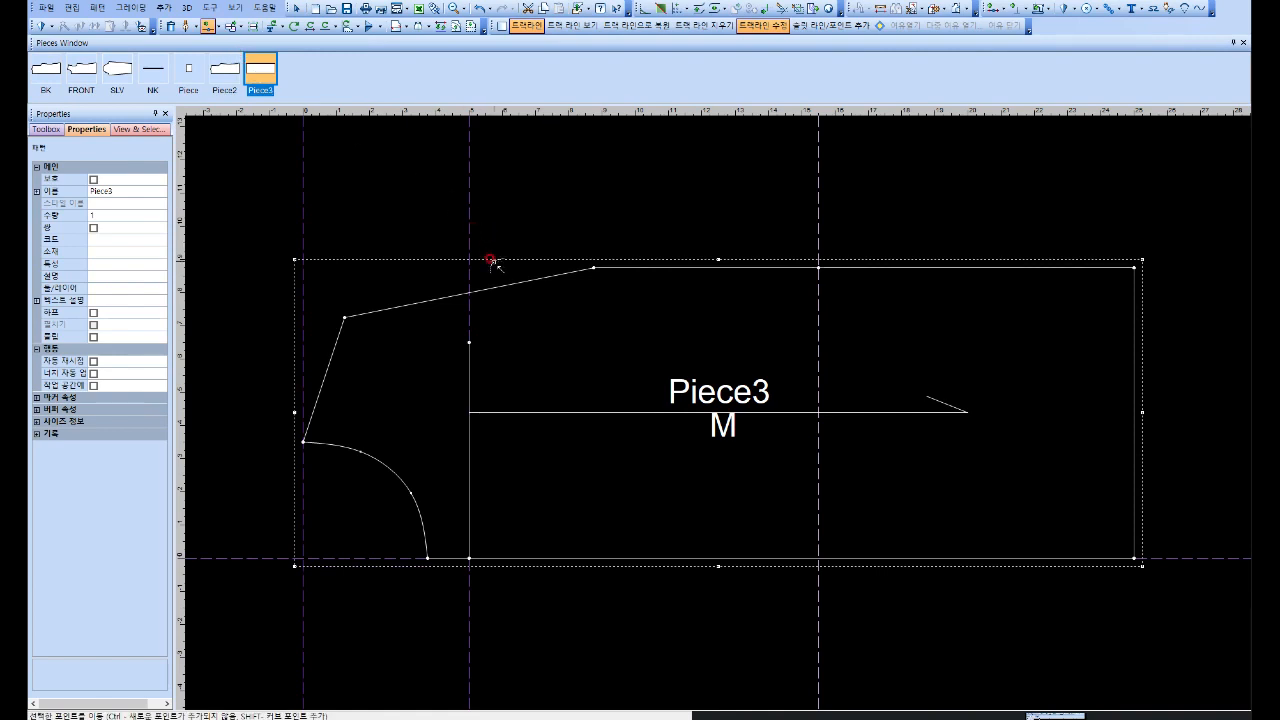
left_click_drag(483, 287, 472, 338)
left_click(606, 405)
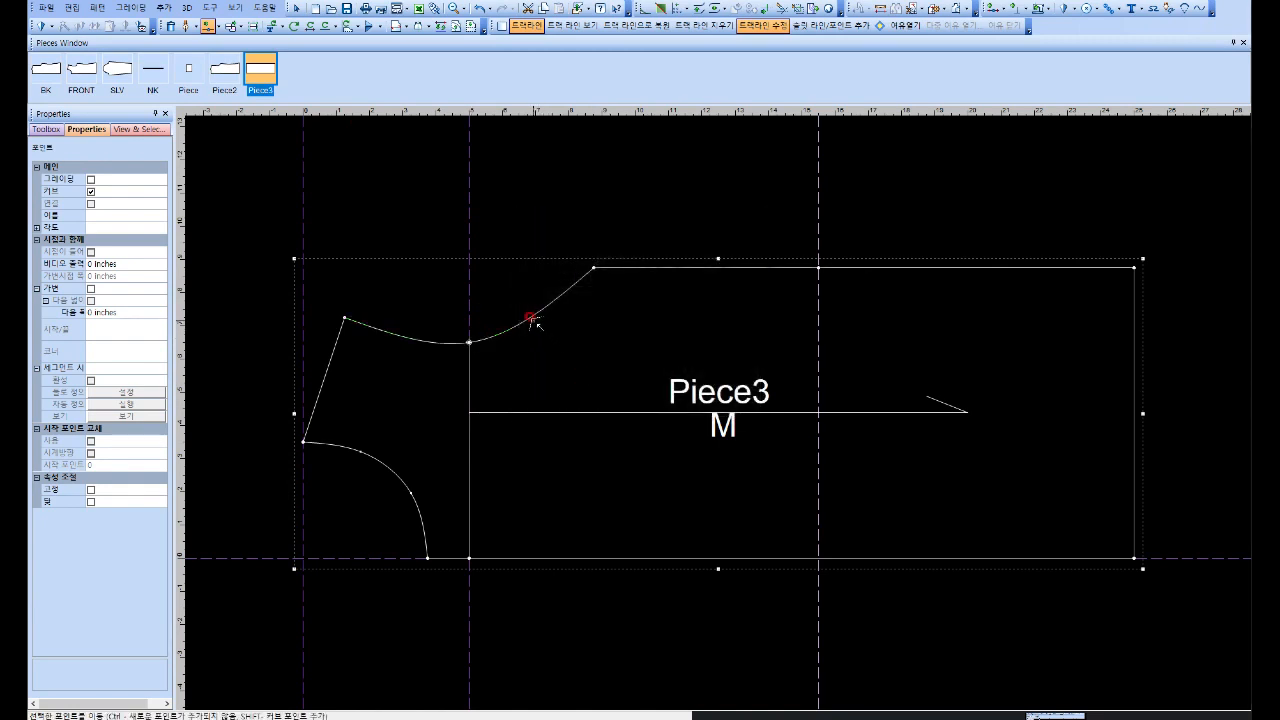
left_click_drag(531, 313, 567, 318)
left_click(608, 405)
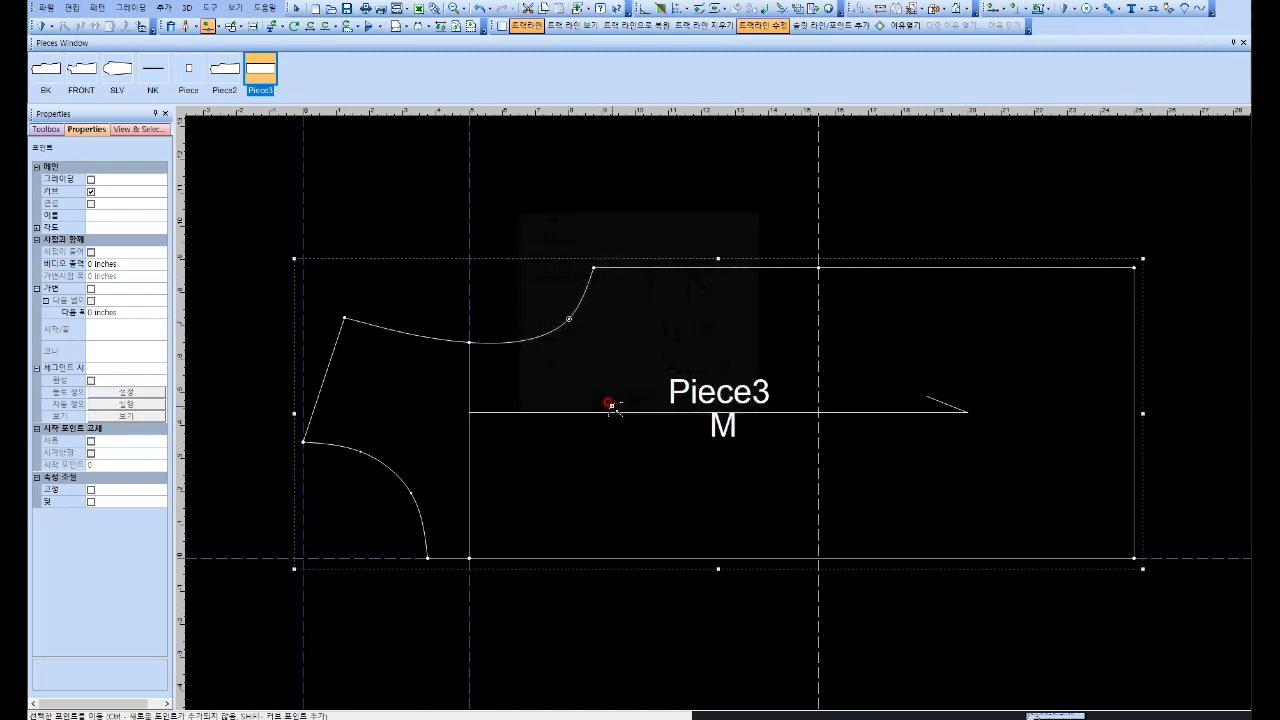
Step: Draw a vertical internal line 8.25 inches long in Piece3, starting from the lower edge at the 15.5-inch guideline
left_click(198, 27)
left_click(209, 47)
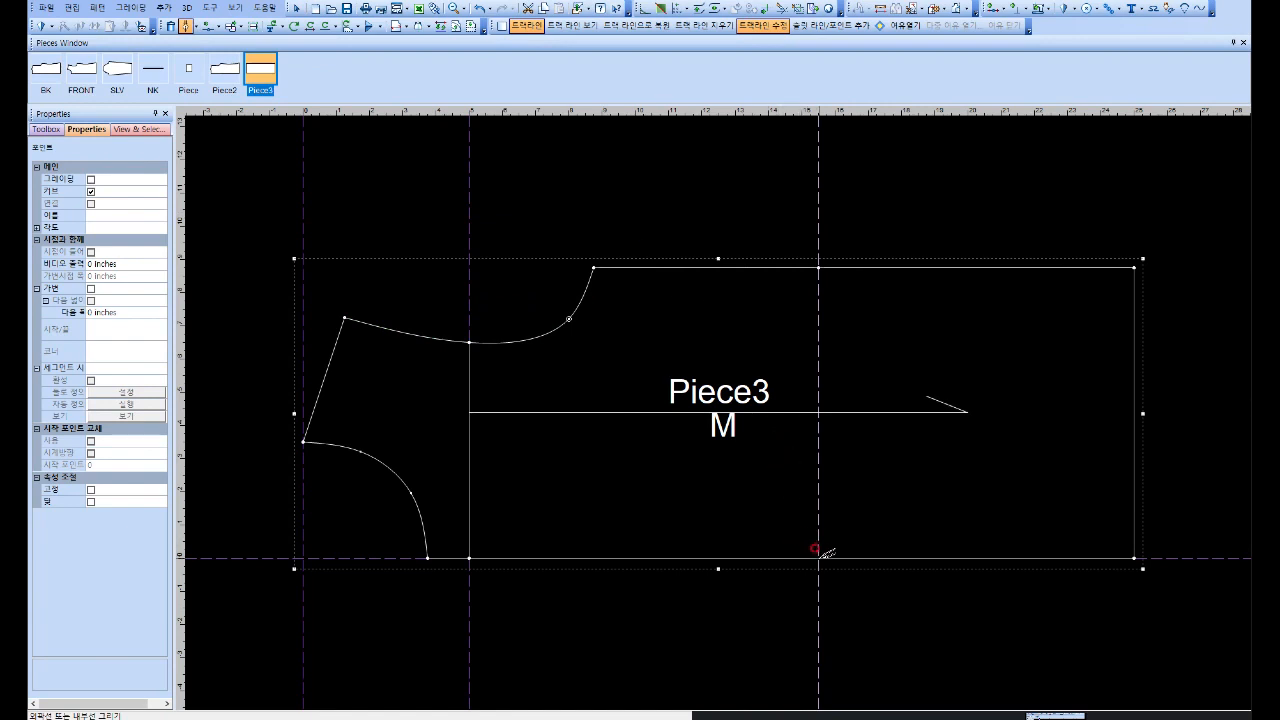
left_click(816, 554)
left_click(609, 406)
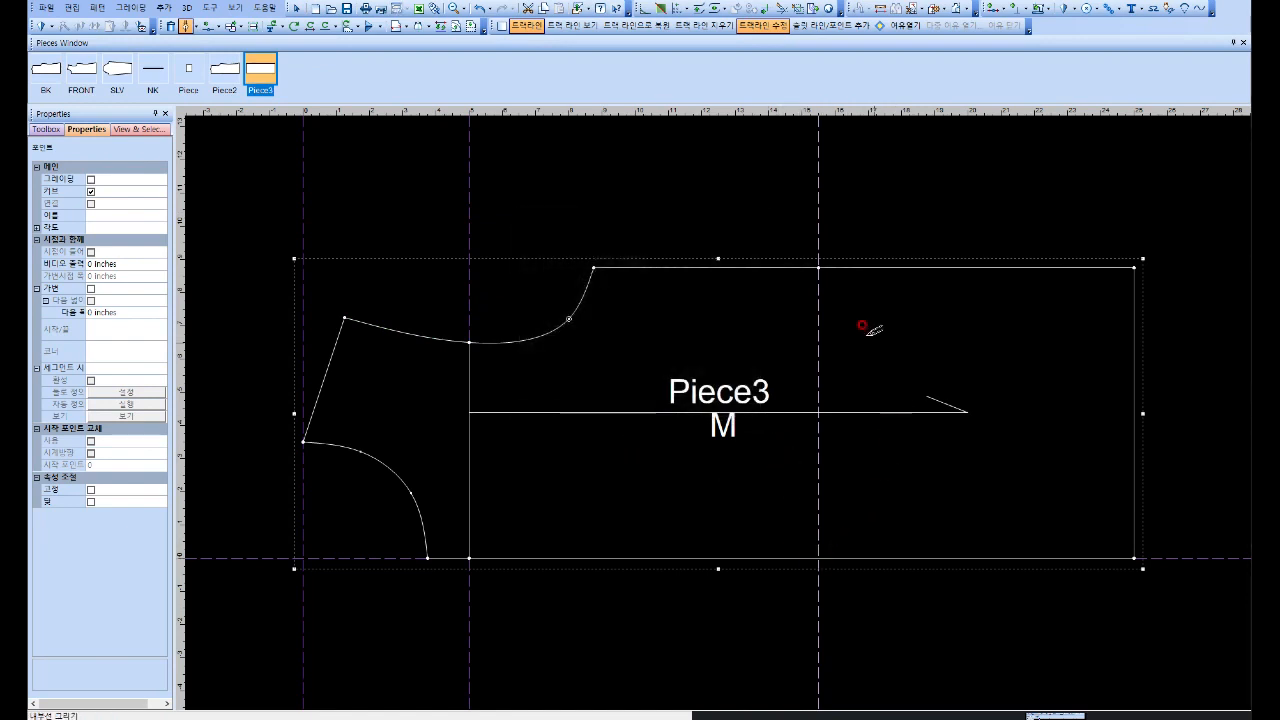
left_click(817, 290)
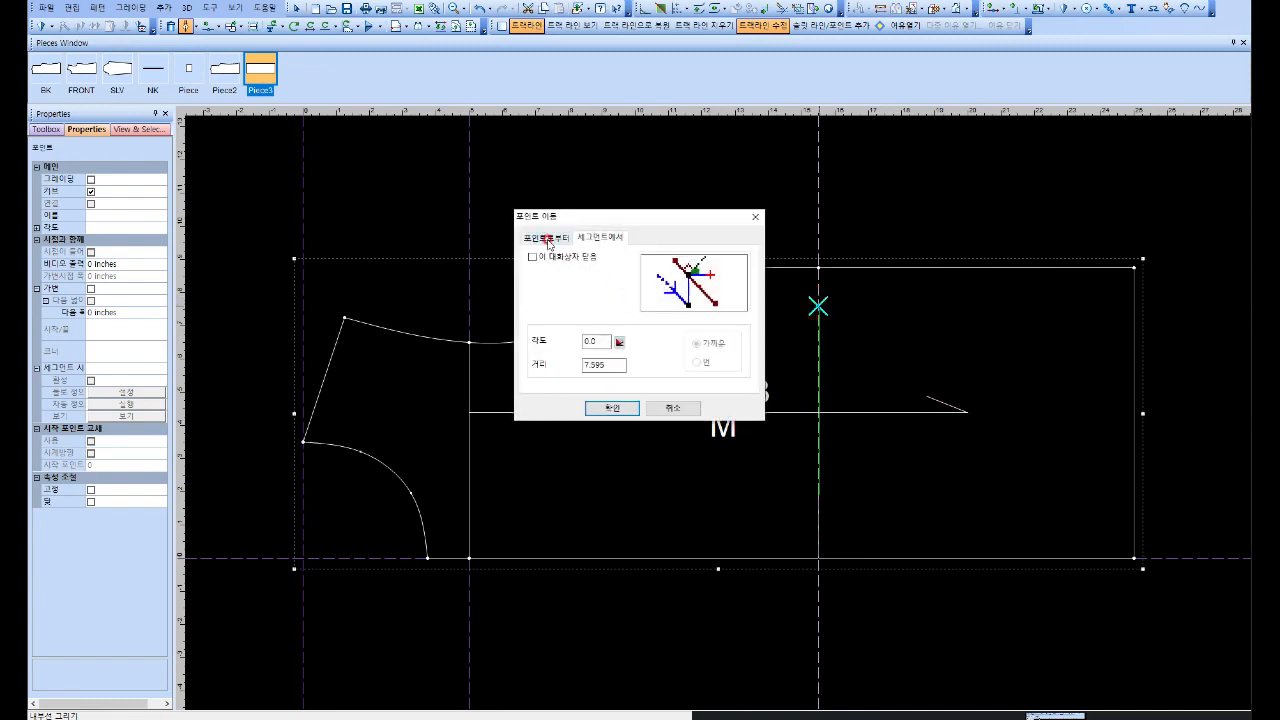
left_click(548, 239)
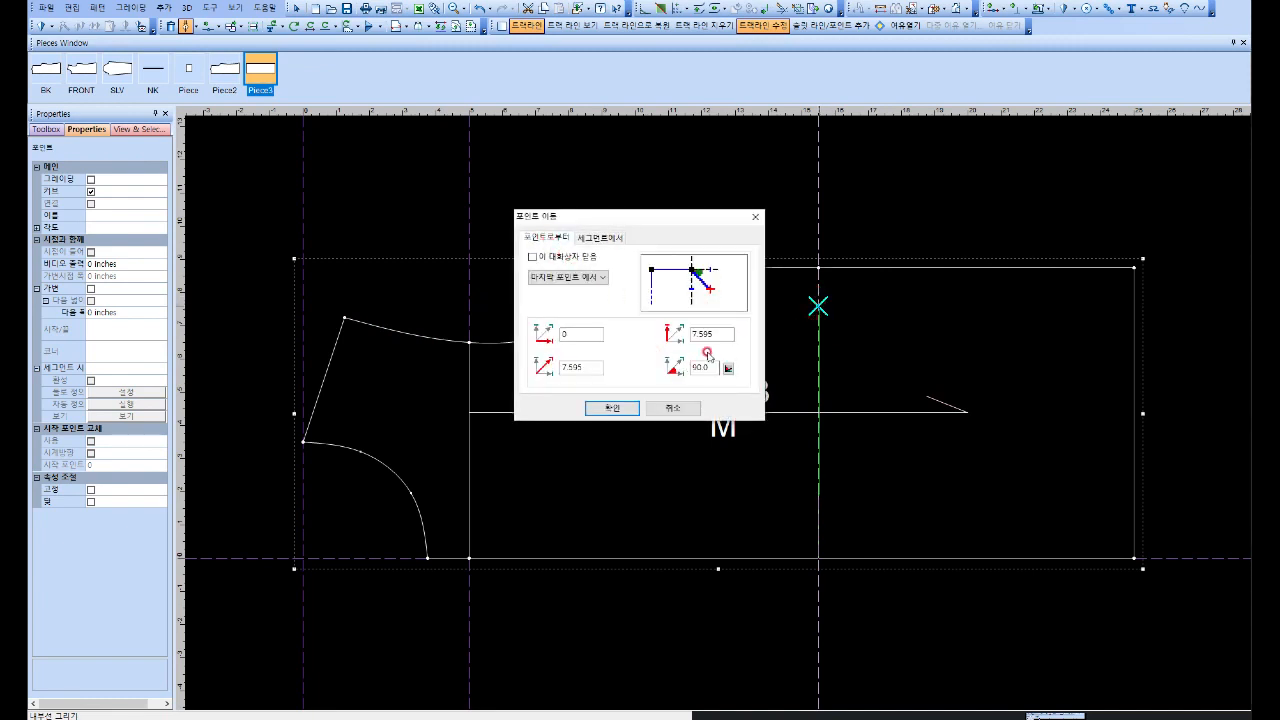
left_click_drag(726, 334, 688, 332)
type("8.25")
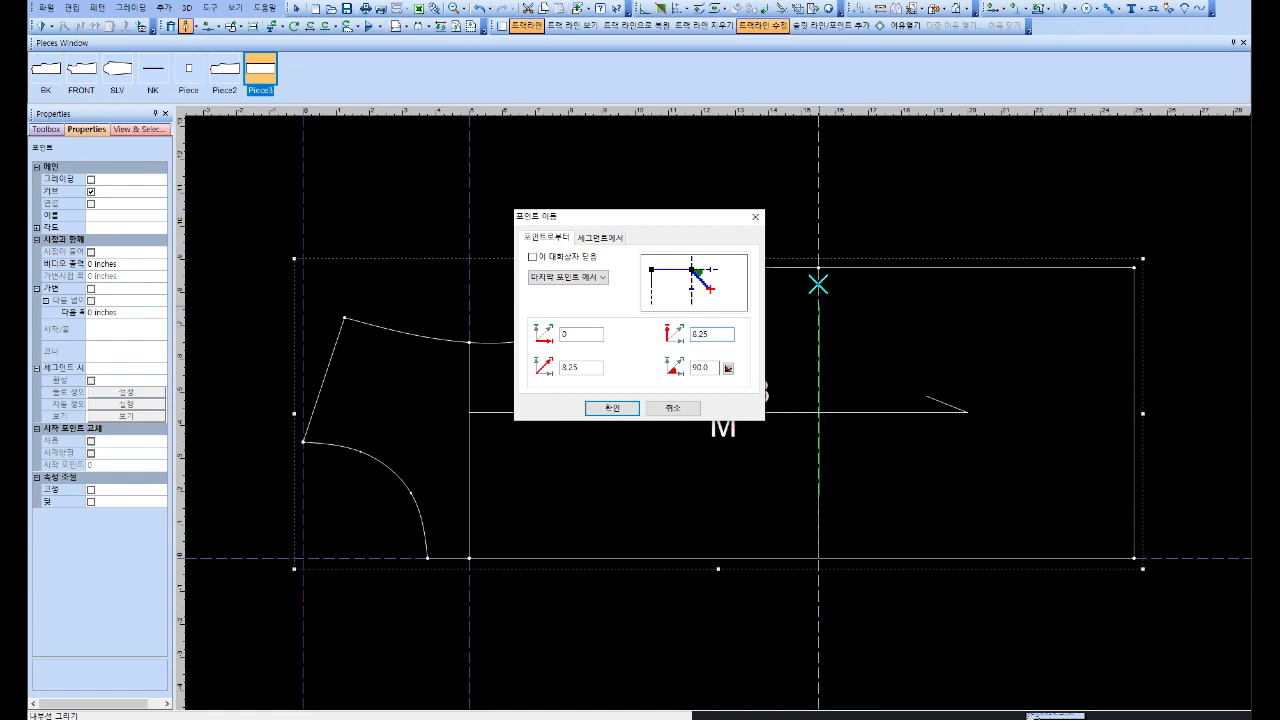
left_click(612, 408)
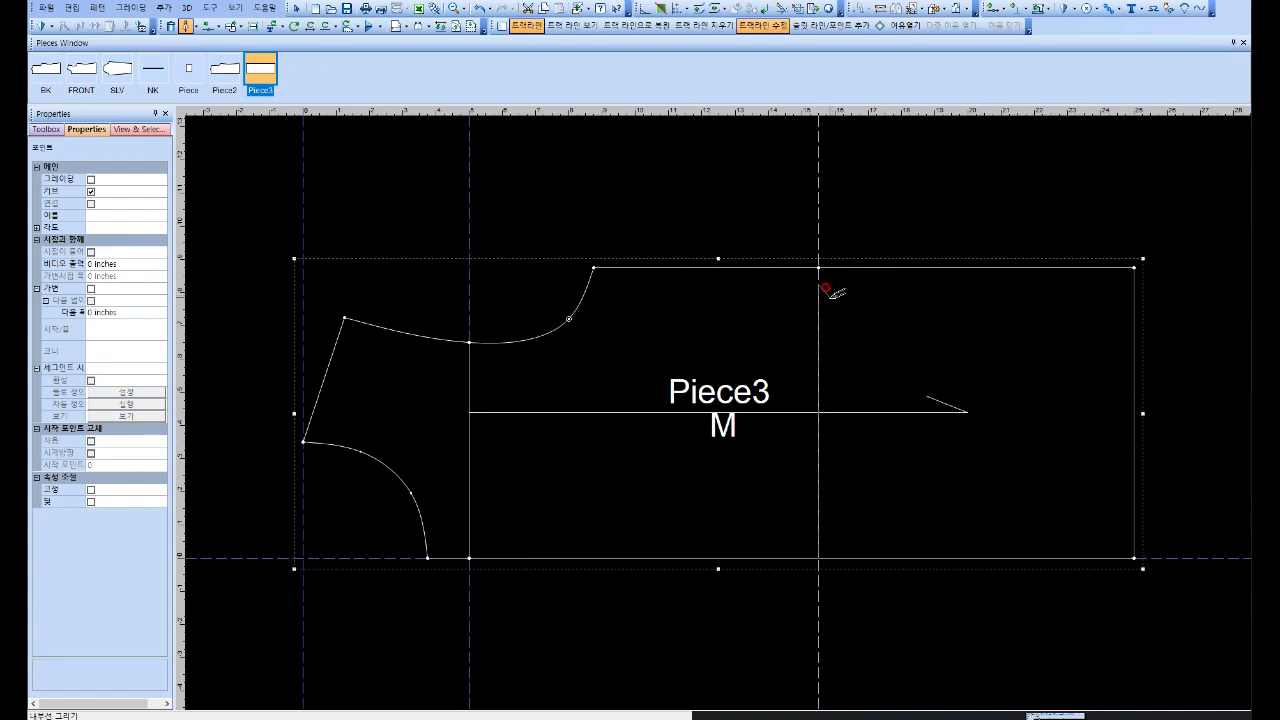
right_click(831, 297)
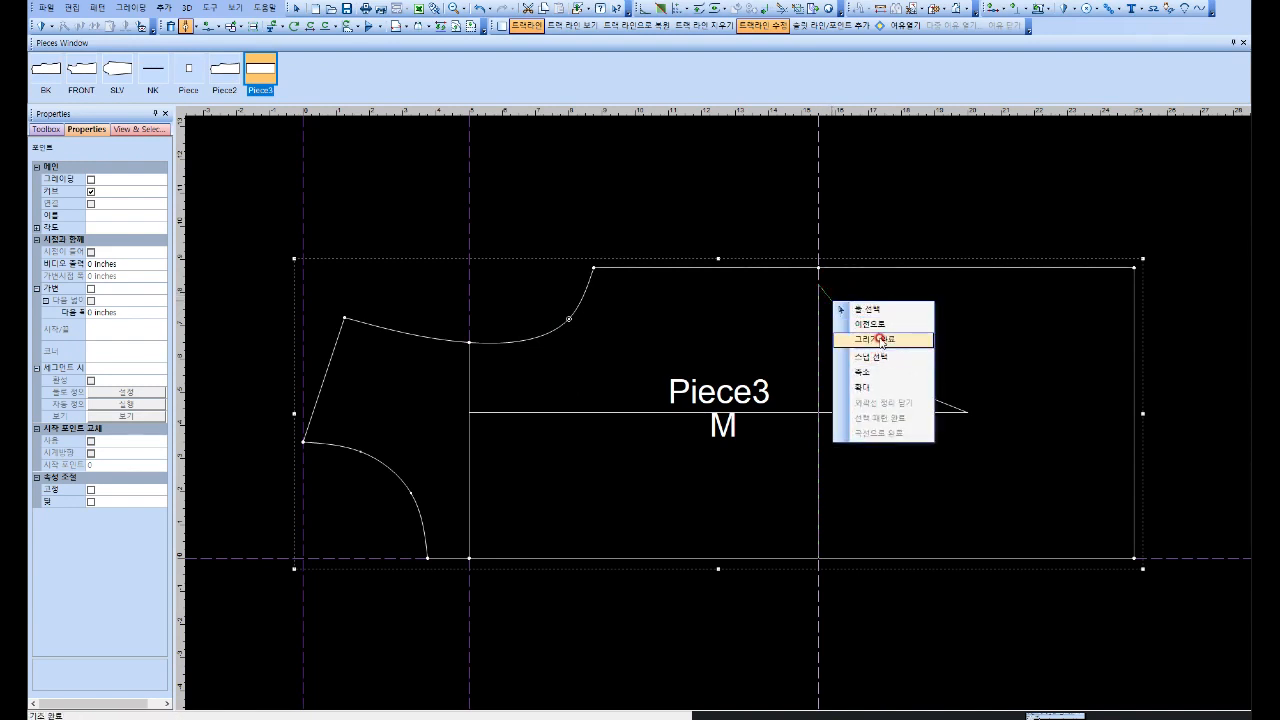
left_click(882, 341)
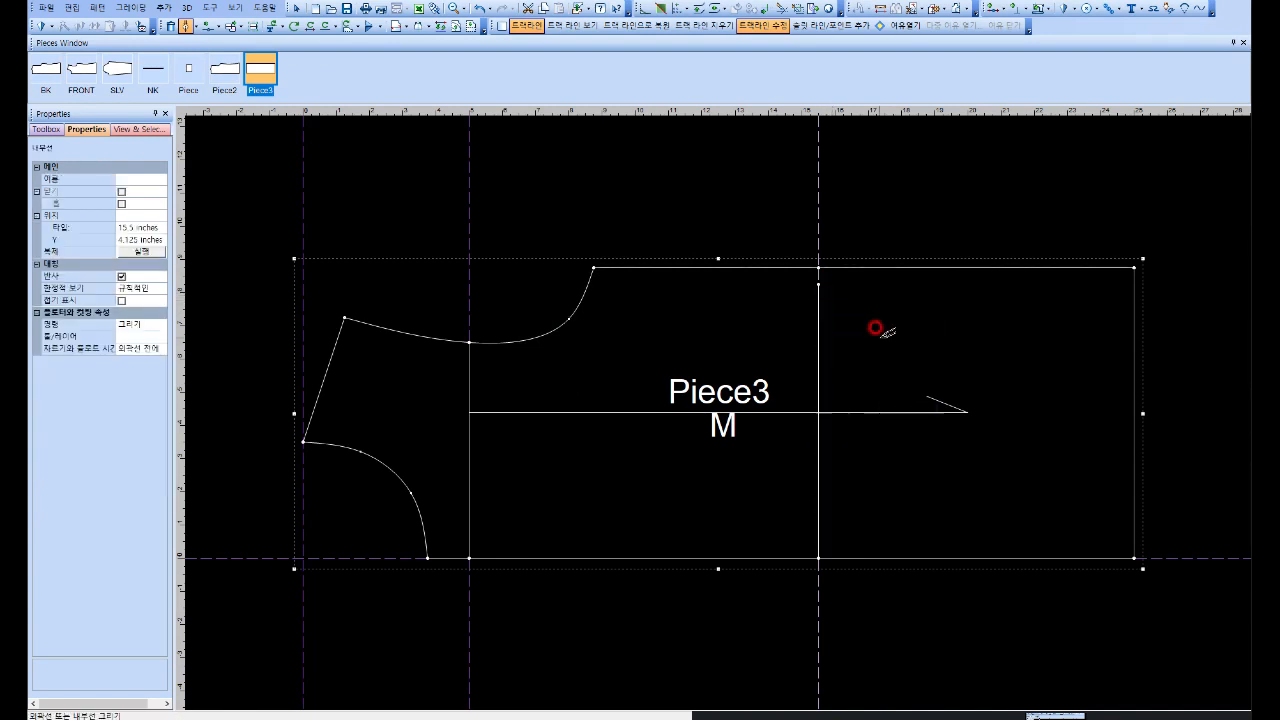
Step: Bring Piece2 into the work area and copy its curved upper edge, from the armhole corner to the upper-right corner, in the Segment Editor
left_click(226, 76)
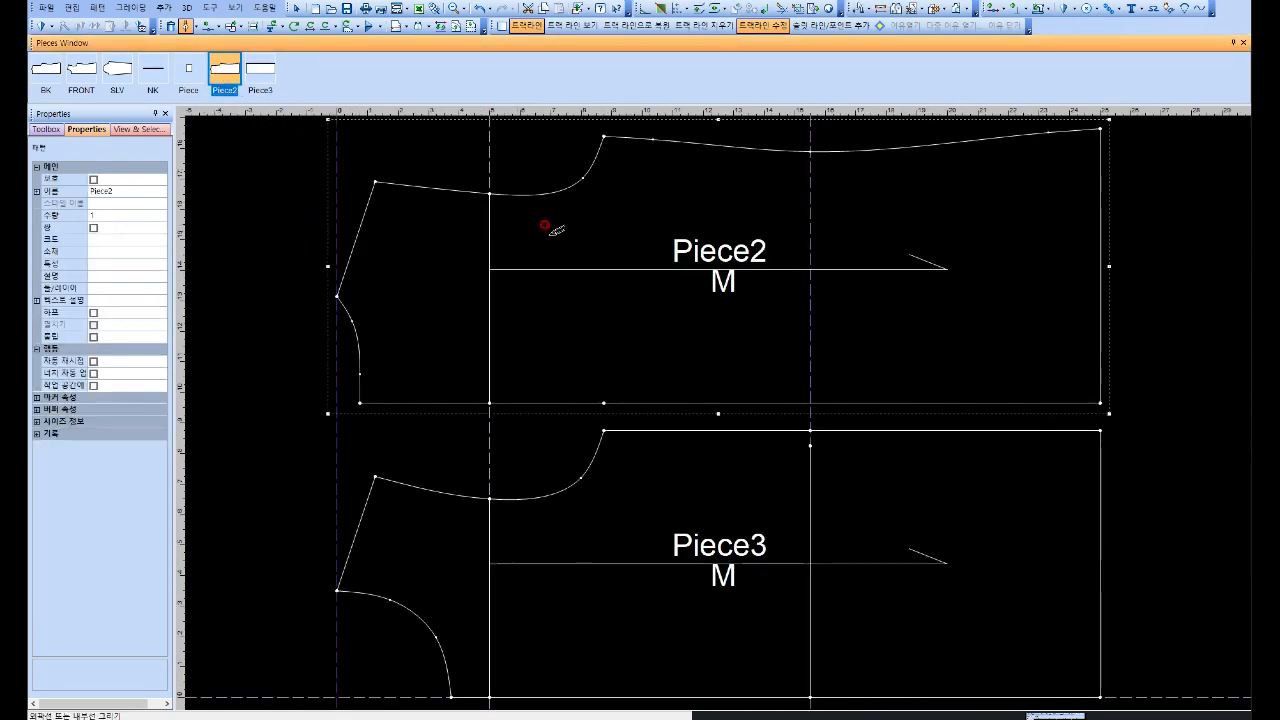
right_click(581, 225)
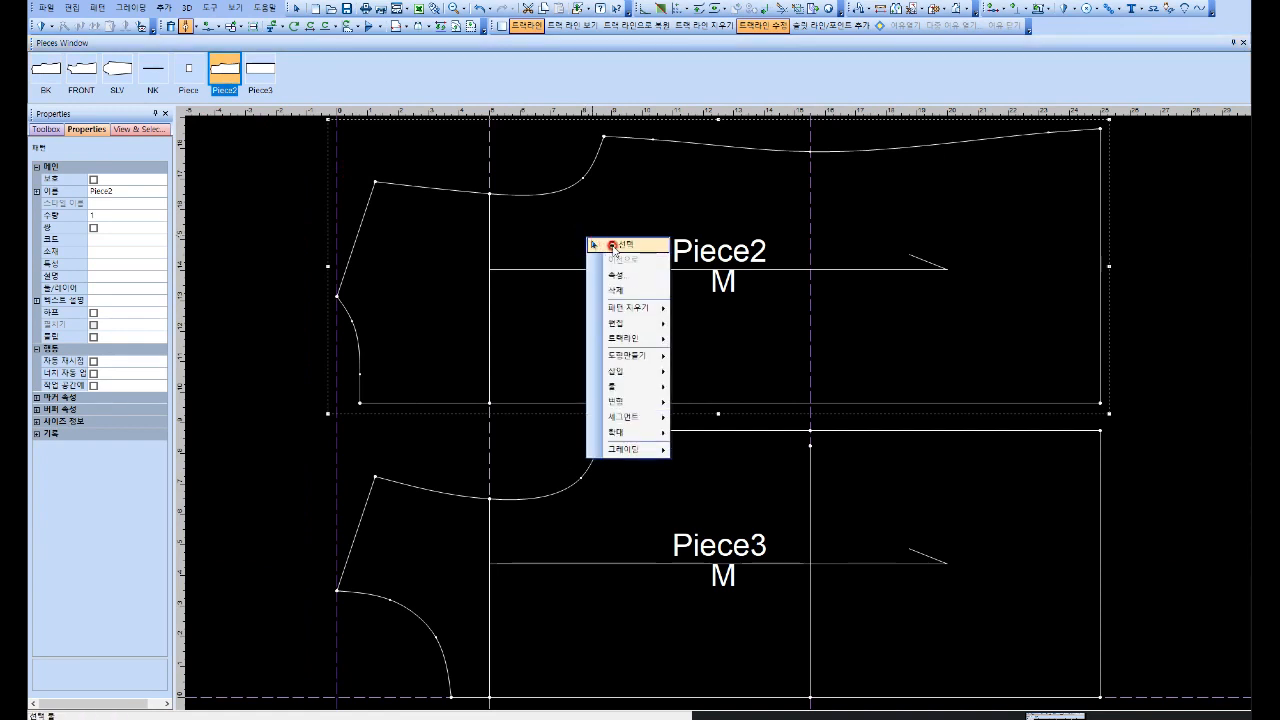
left_click(613, 250)
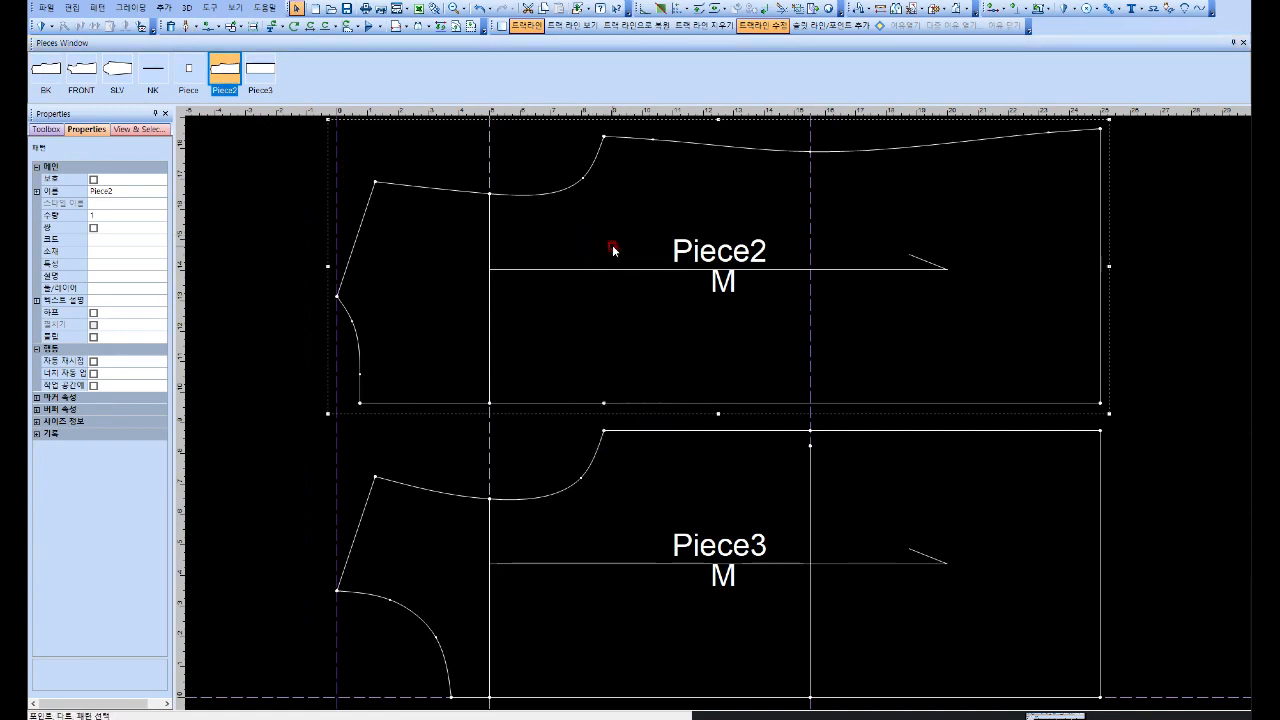
left_click(604, 140)
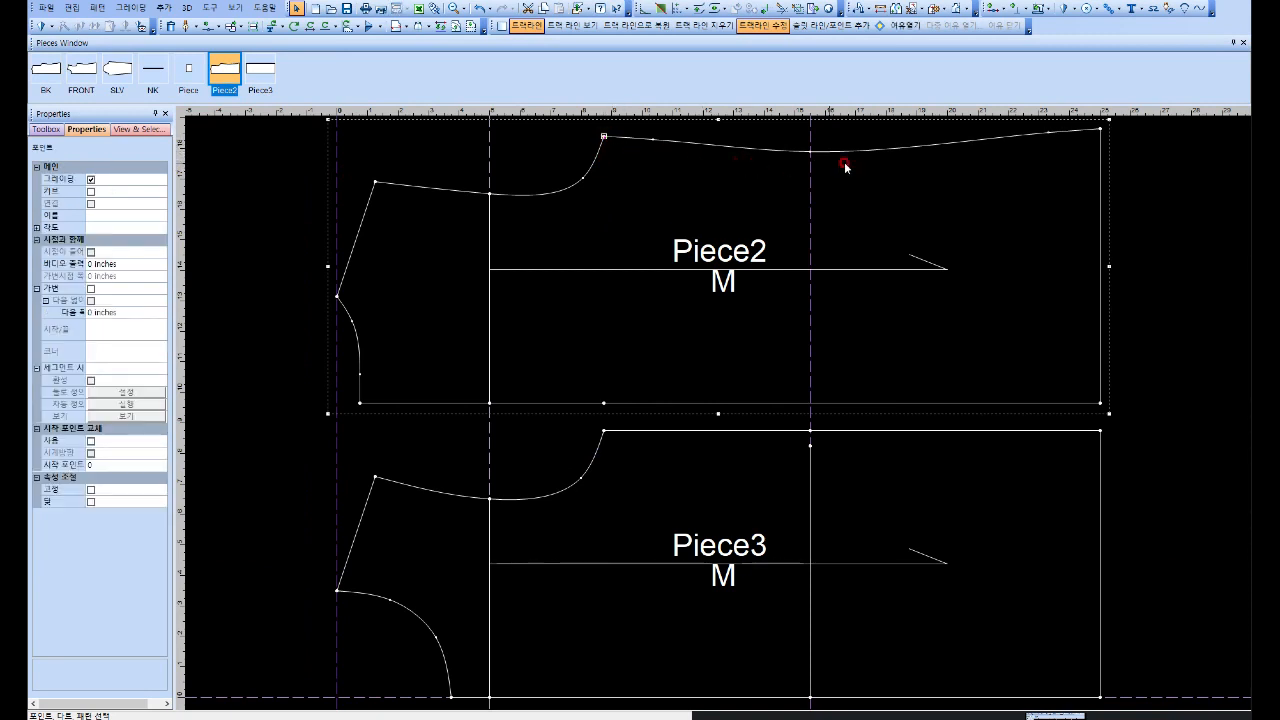
left_click(1100, 128, "shift")
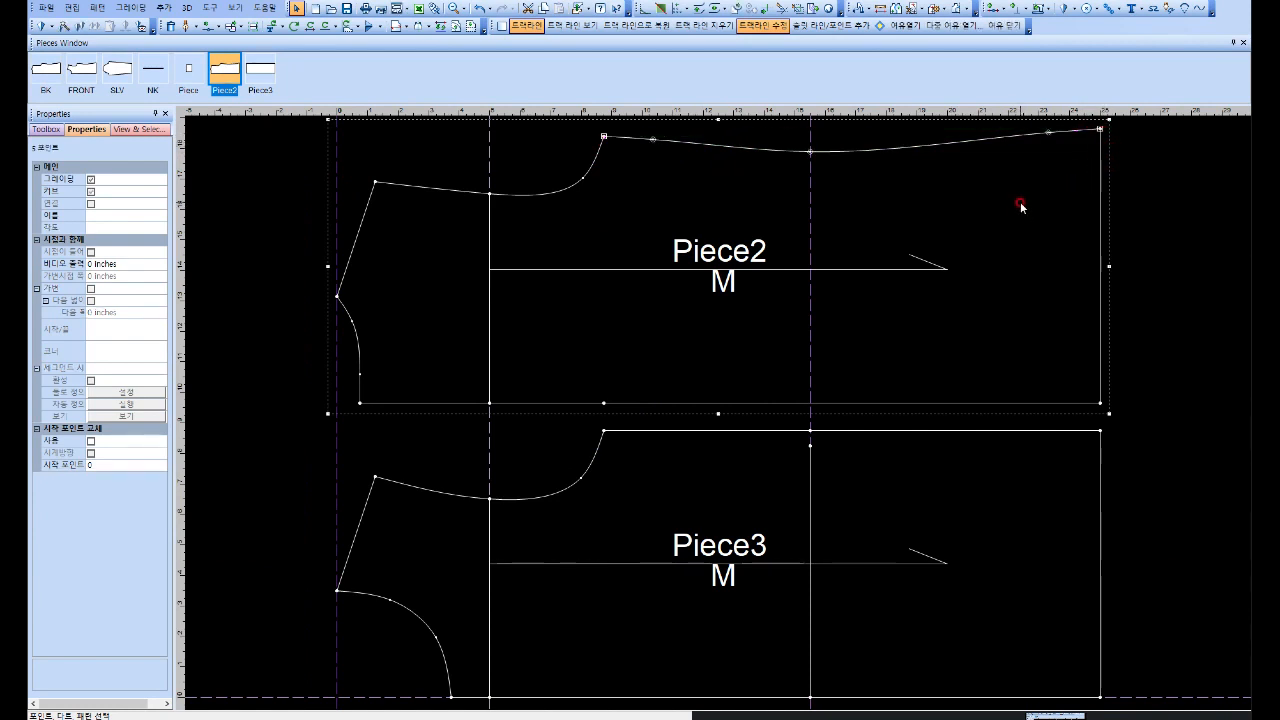
key("ctrl+e")
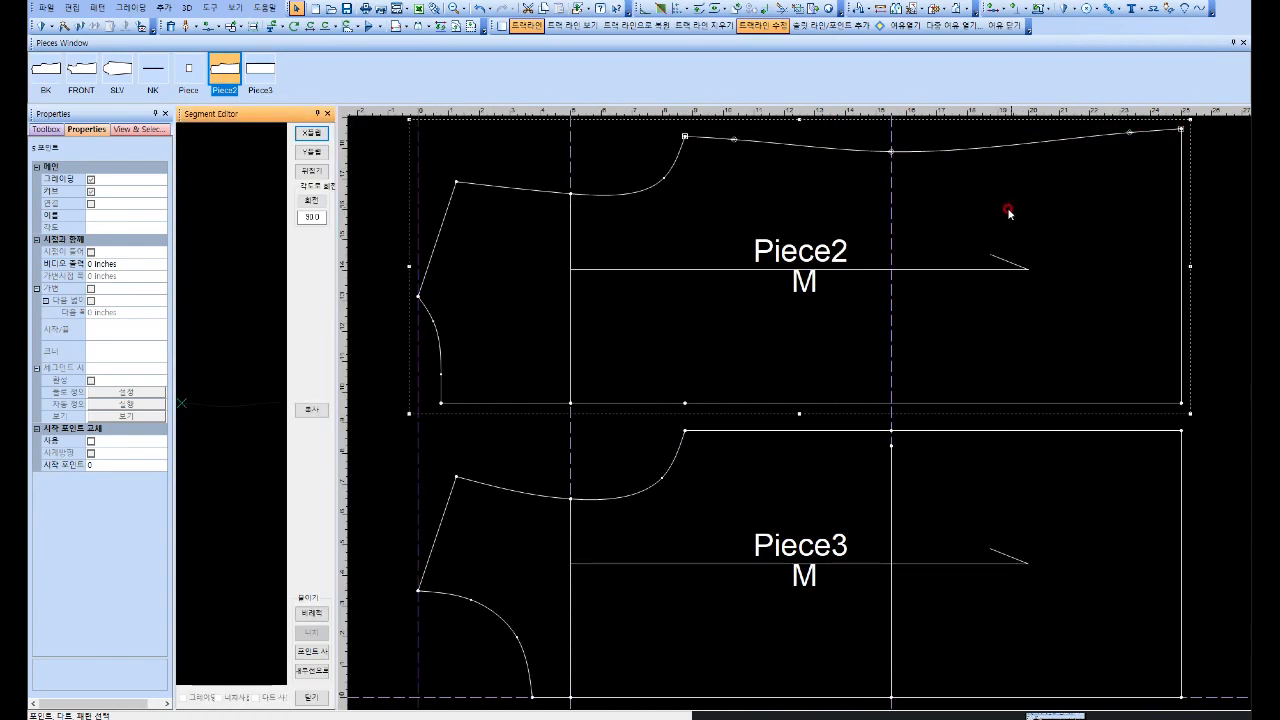
left_click(313, 410)
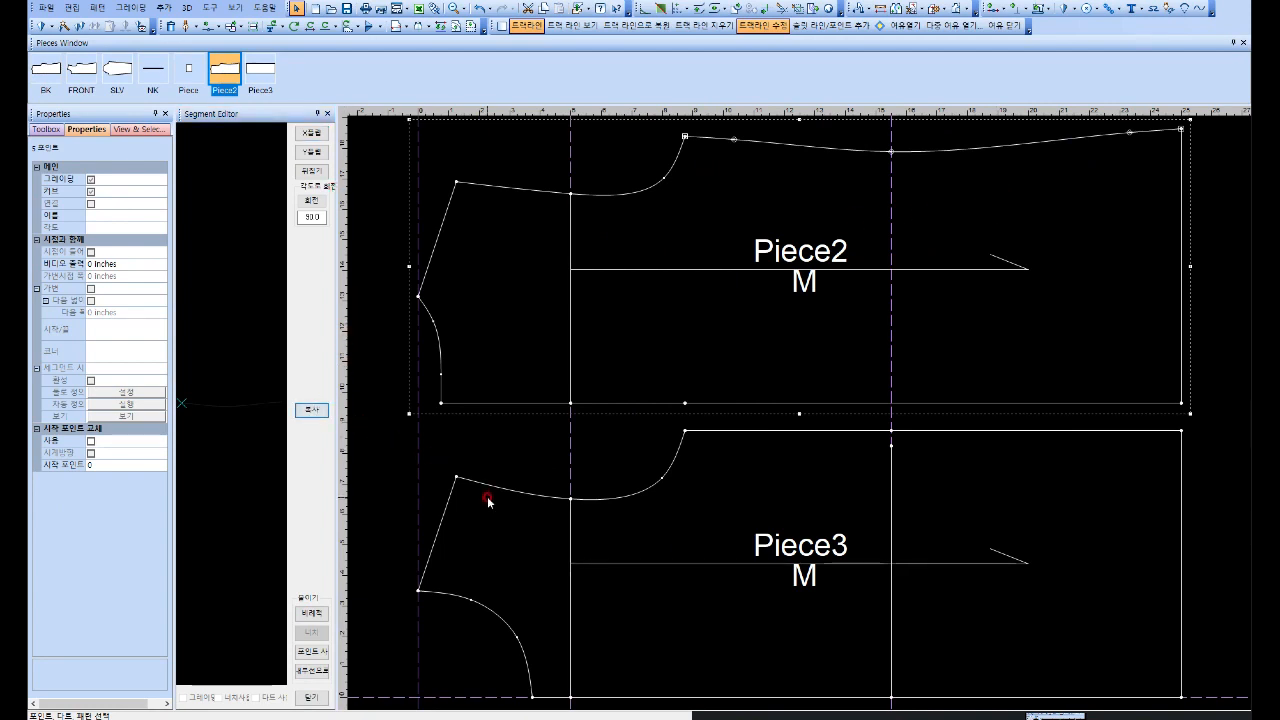
Step: Paste the copied segment as an internal line from Piece3's armhole corner and close the Segment Editor
left_click(685, 434)
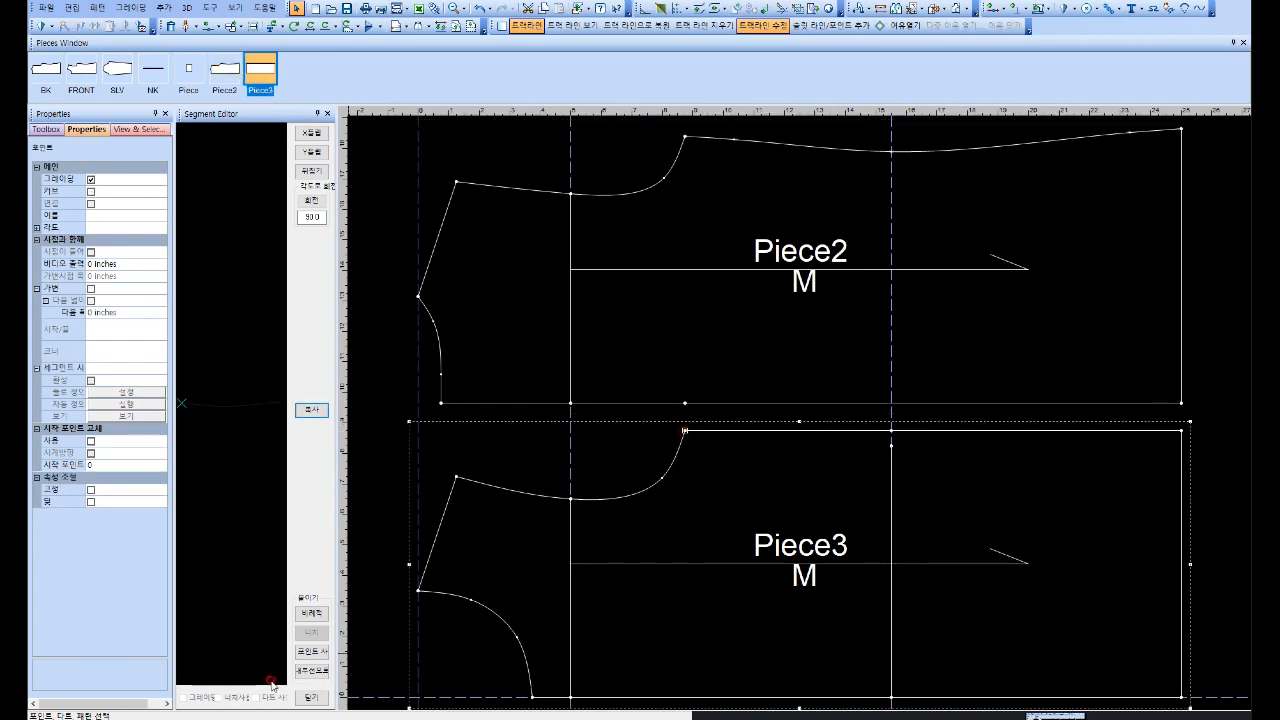
left_click(311, 671)
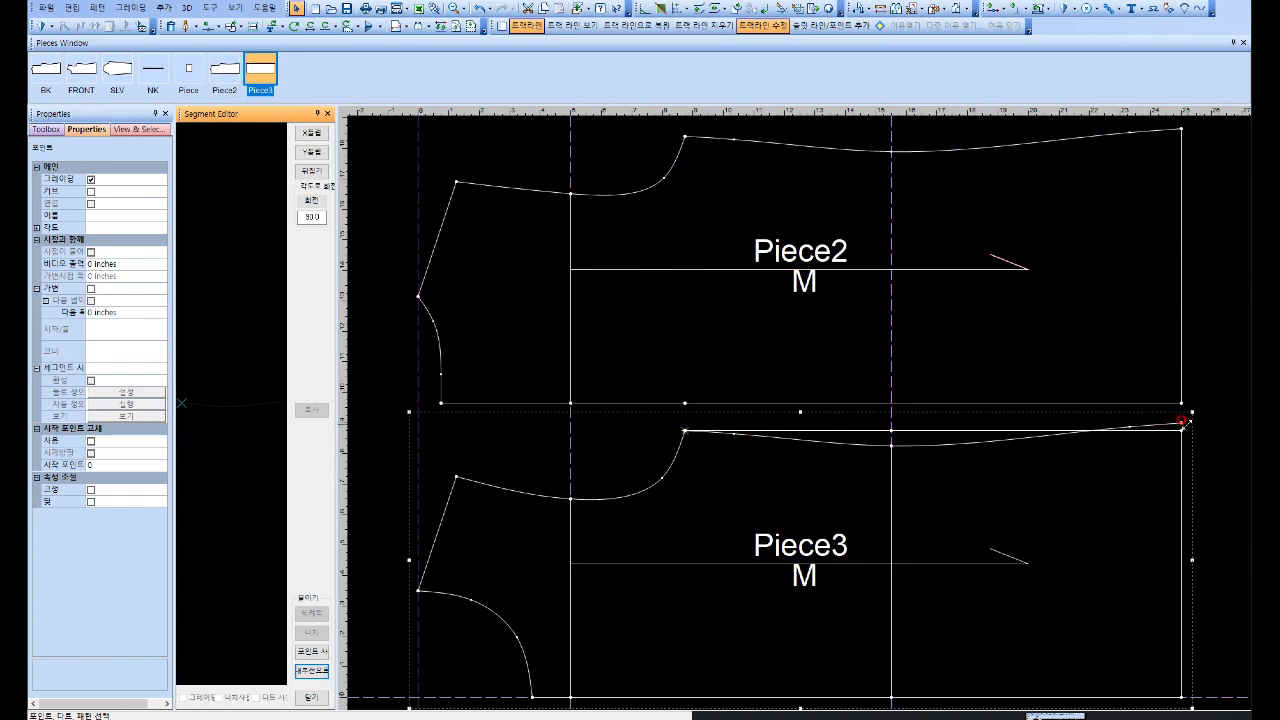
left_click(477, 234)
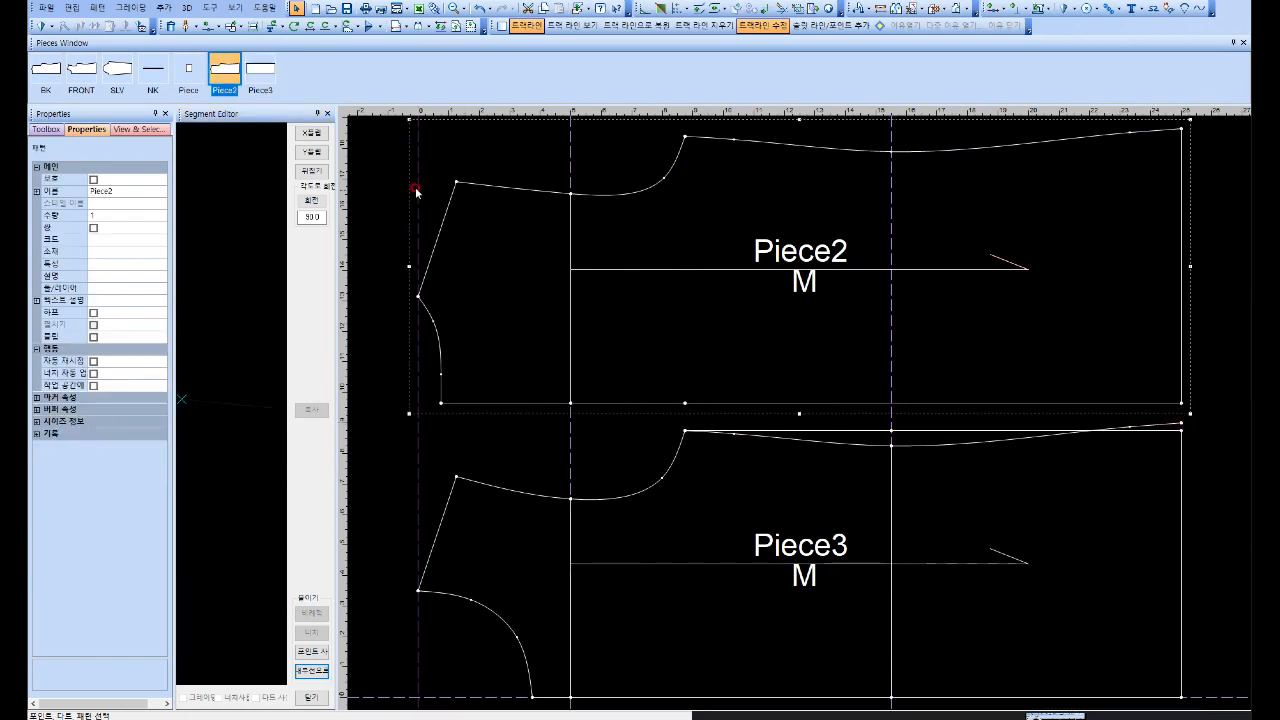
left_click(324, 114)
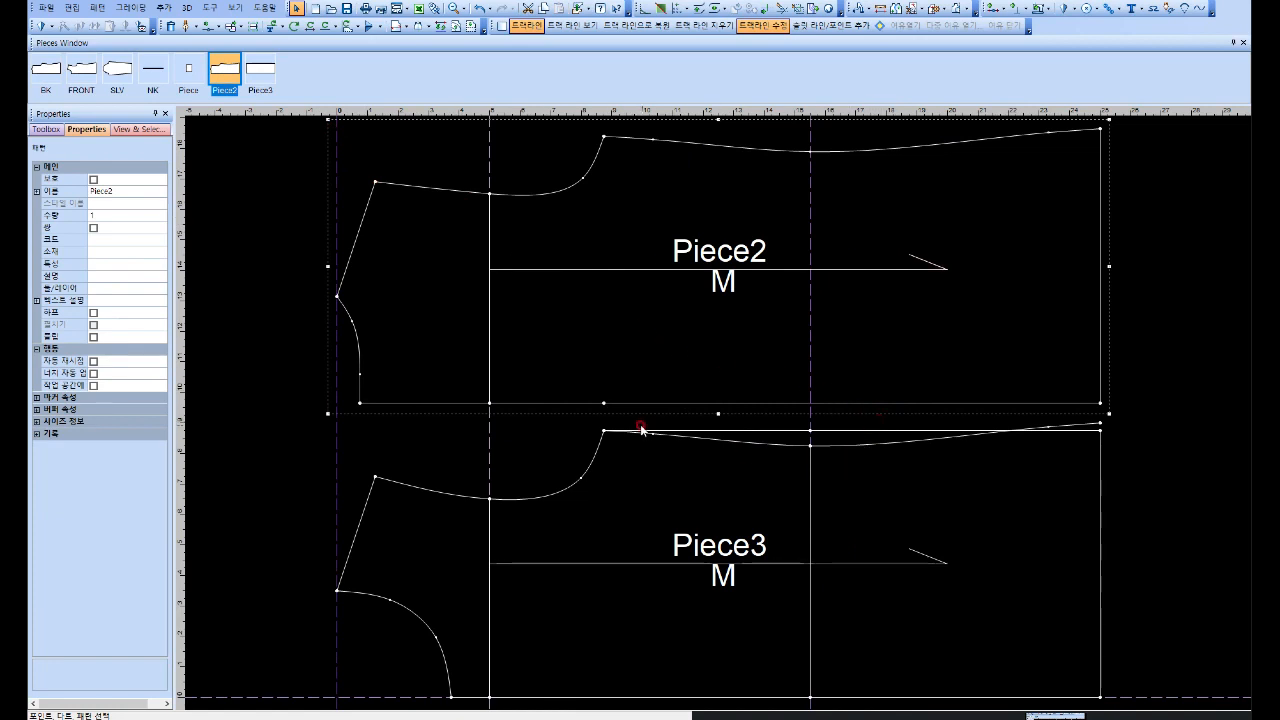
Step: With Move Point, move Piece3's upper-right corner onto the right end of the pasted internal curve
left_click(215, 26)
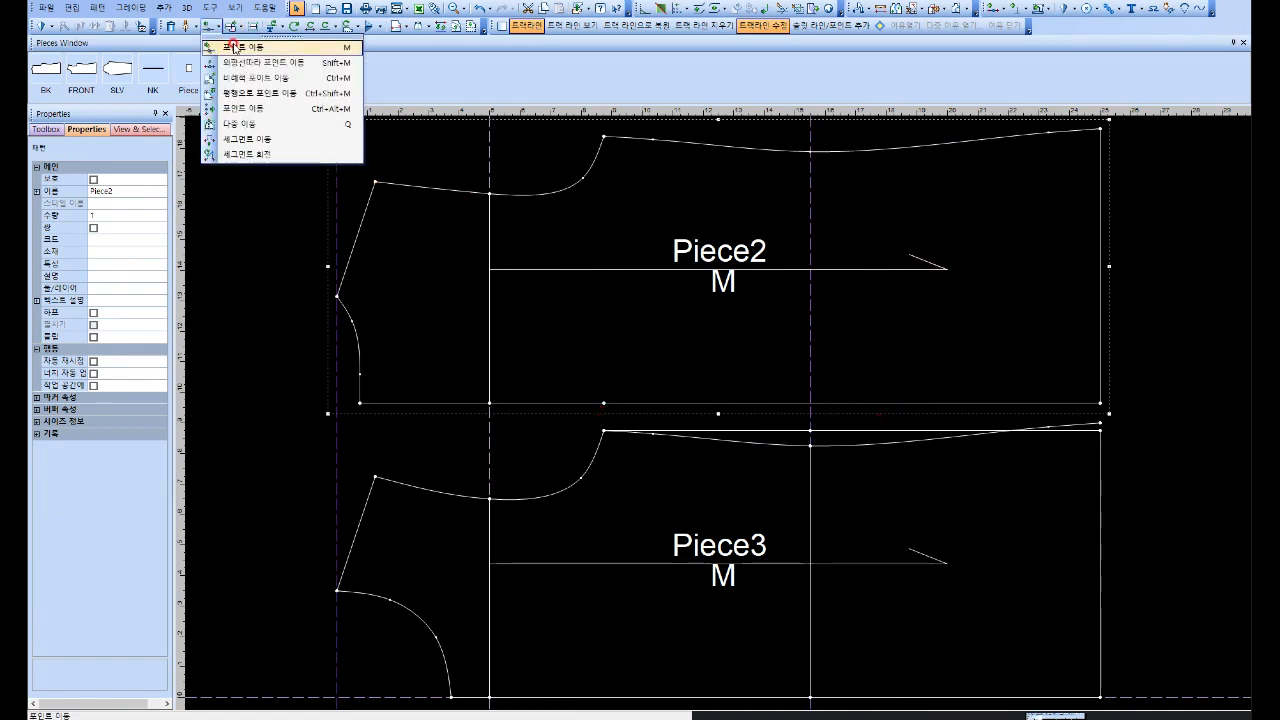
left_click(235, 47)
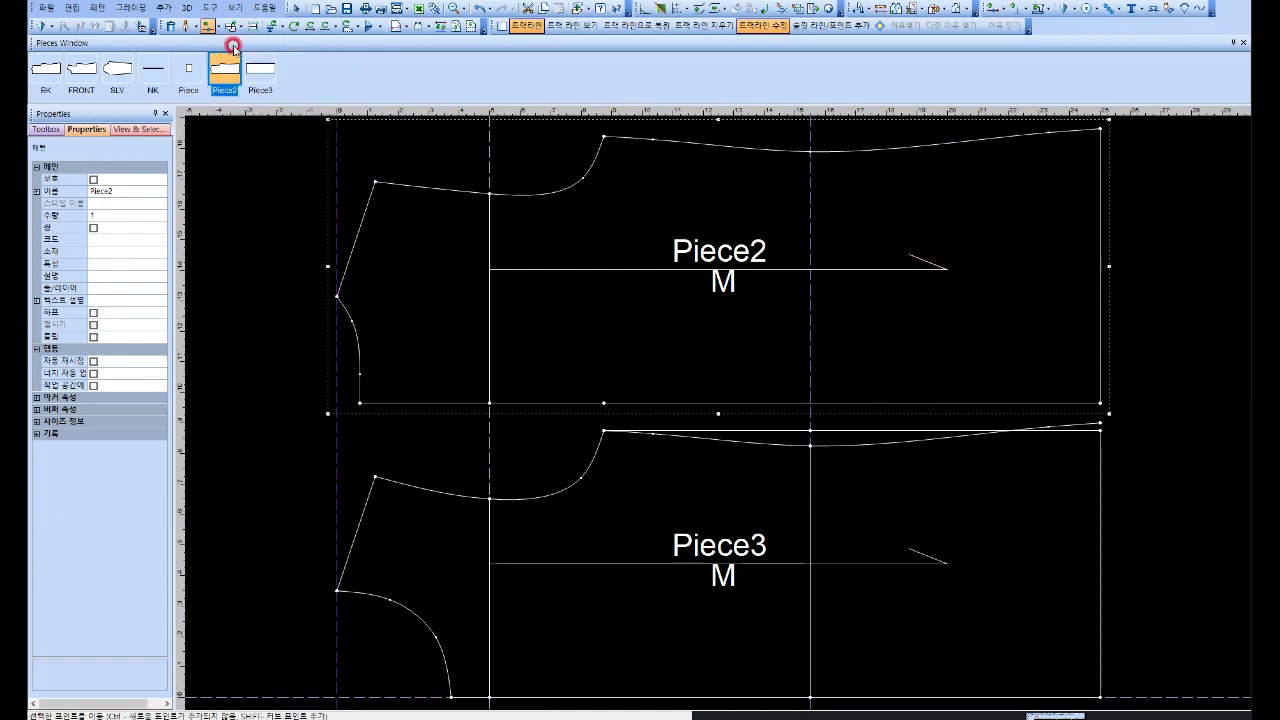
left_click(1098, 428)
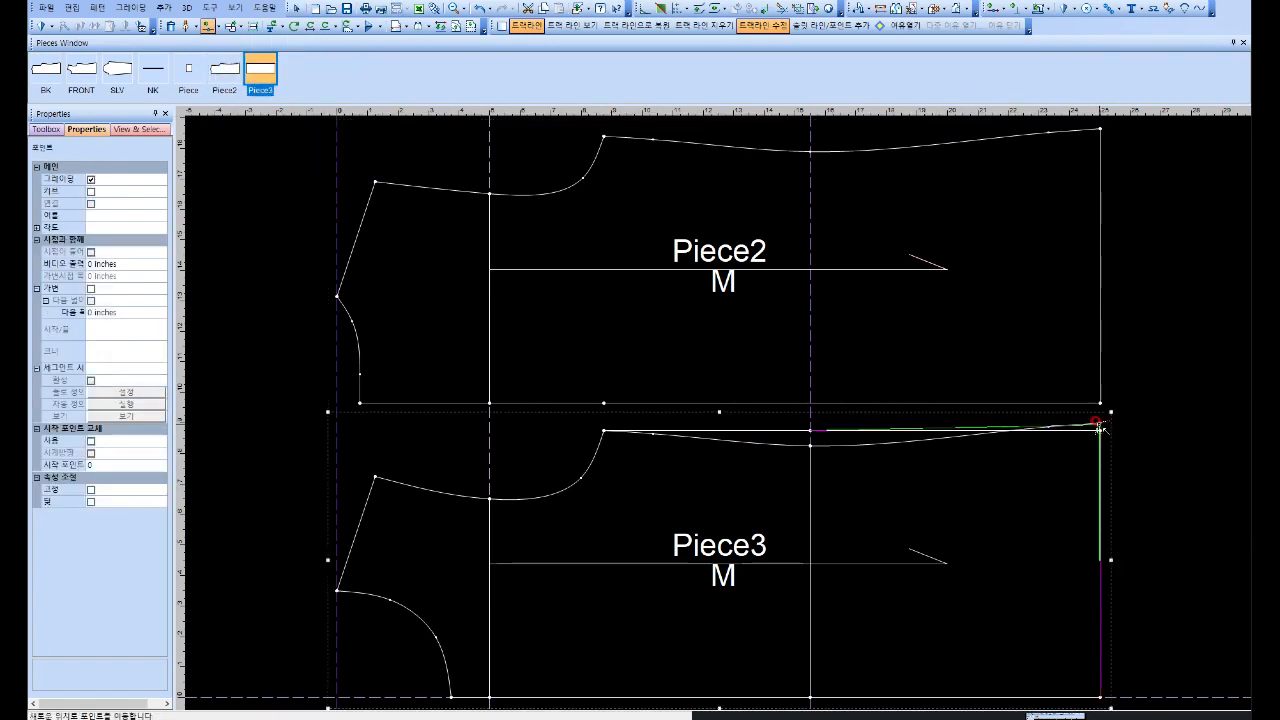
left_click(1100, 428)
left_click(612, 408)
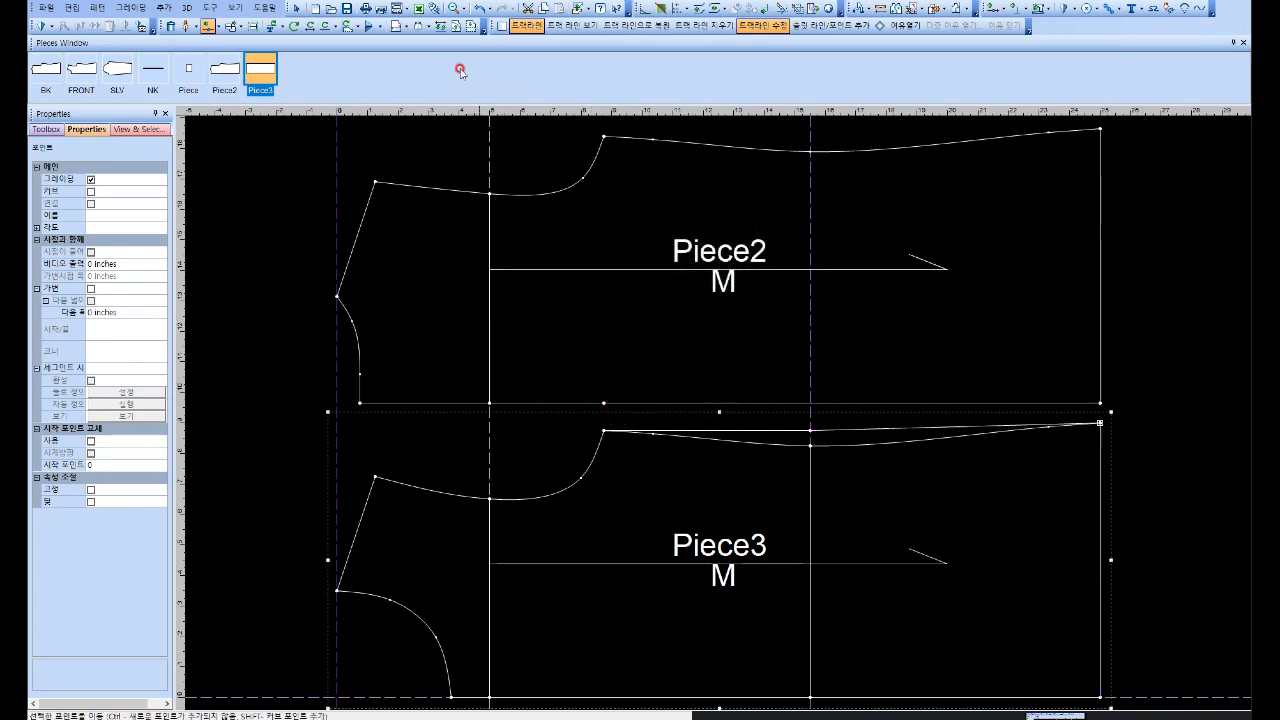
Step: Replace Piece3's upper edge, from the armhole corner to the upper-right corner, with the internal curve, using Replace for the first and last points
left_click(441, 27)
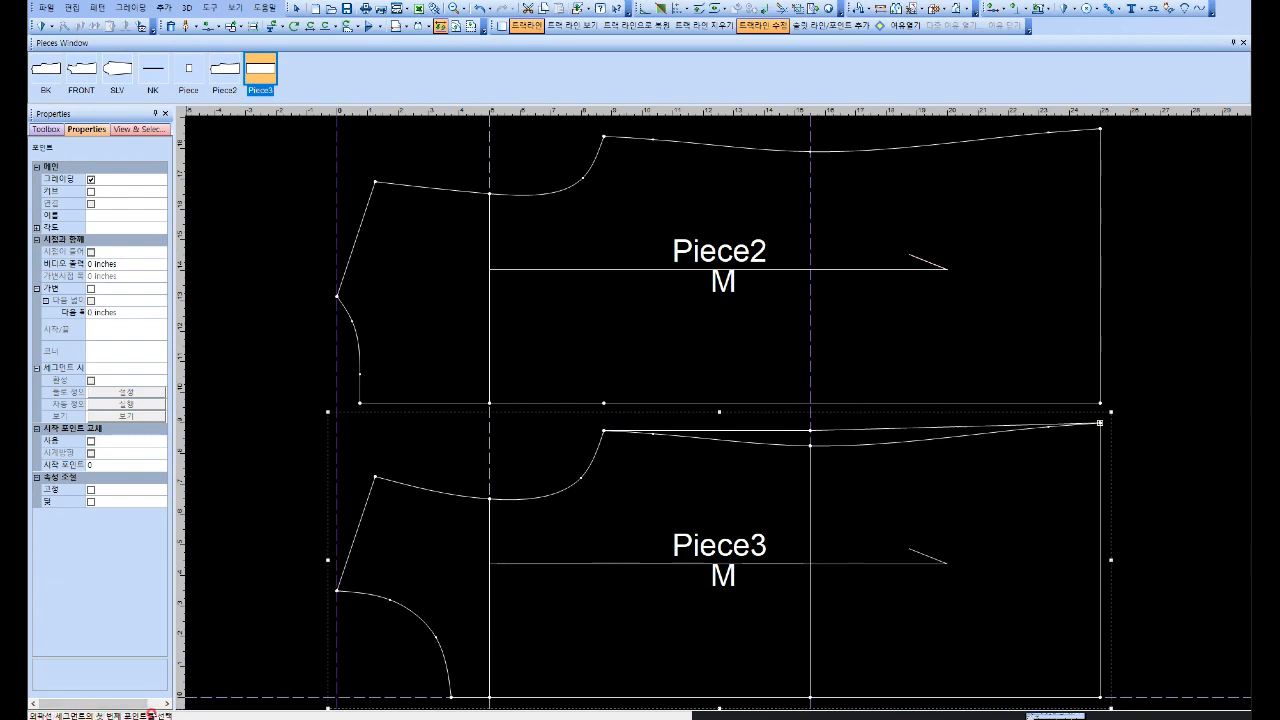
left_click(601, 430)
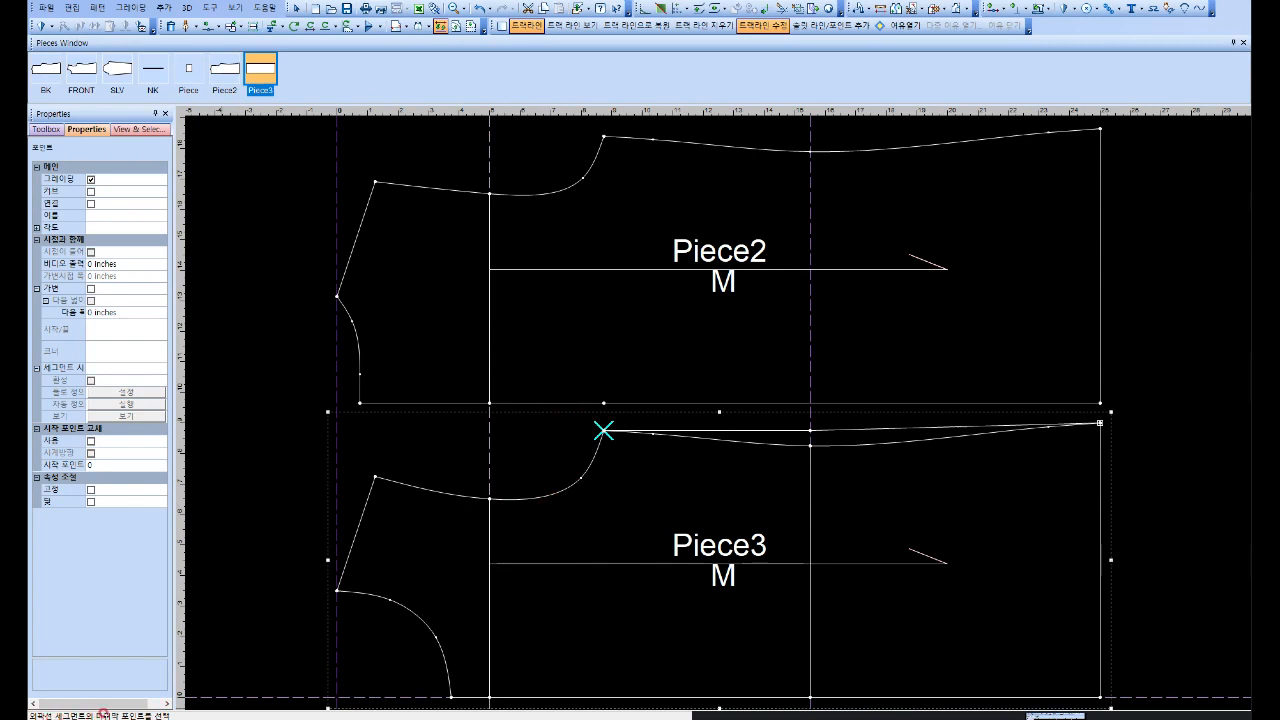
left_click(1100, 423)
left_click(1100, 423)
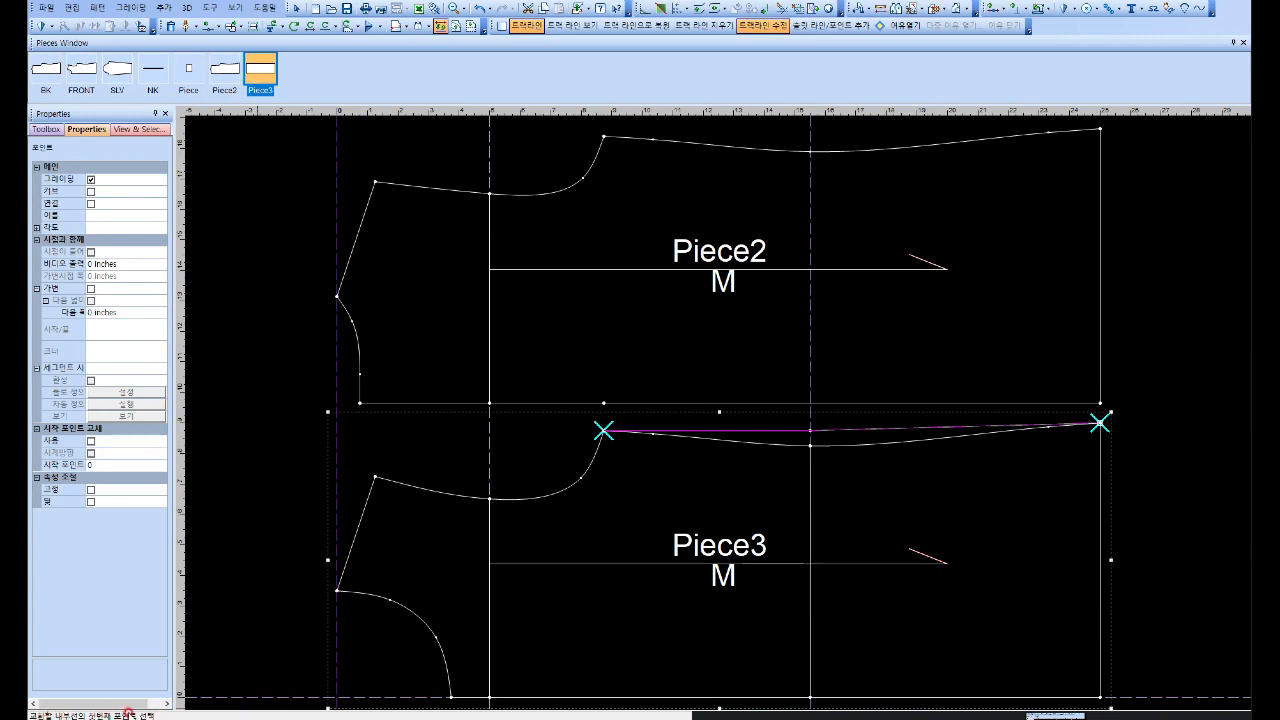
left_click(602, 430)
left_click(1097, 422)
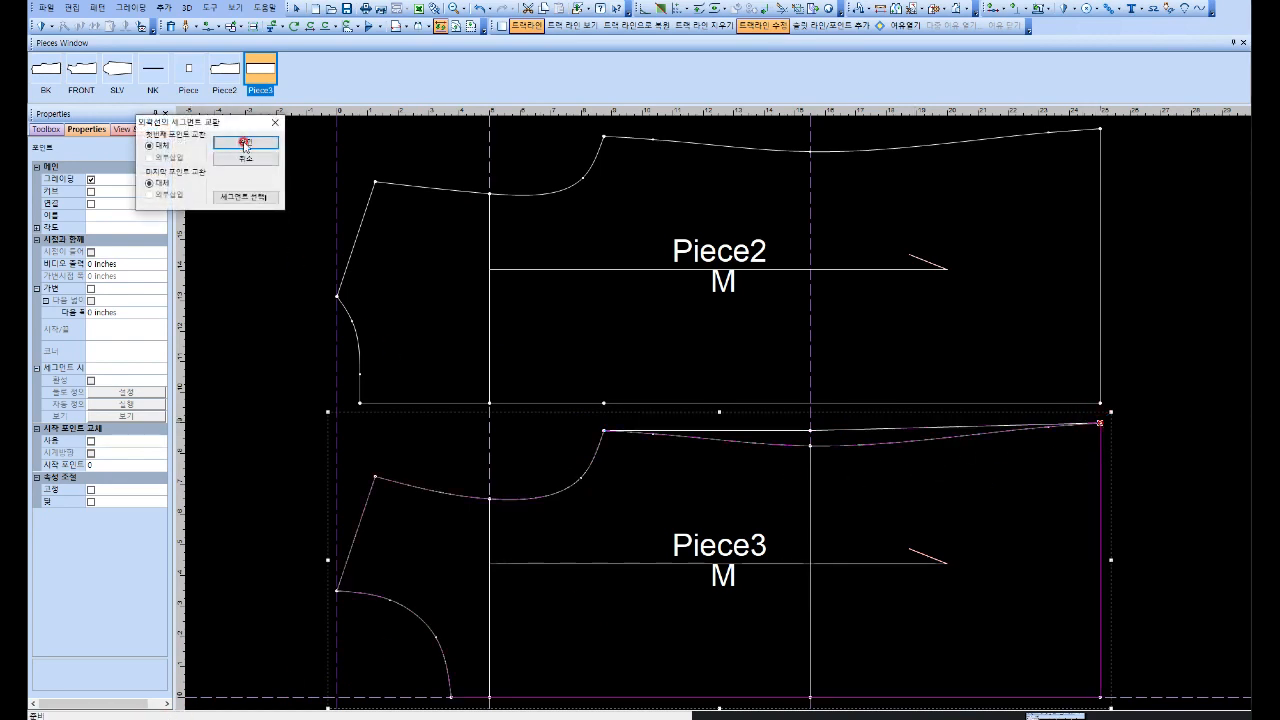
left_click_drag(243, 124, 720, 500)
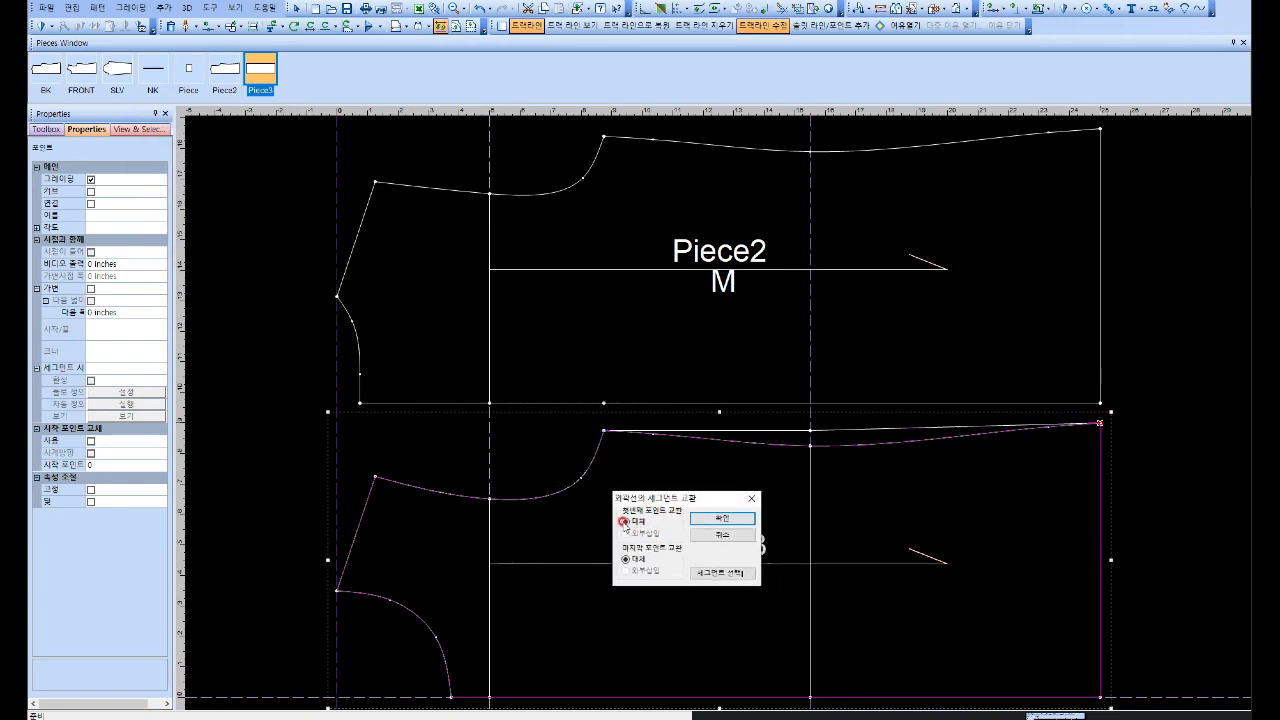
left_click(721, 520)
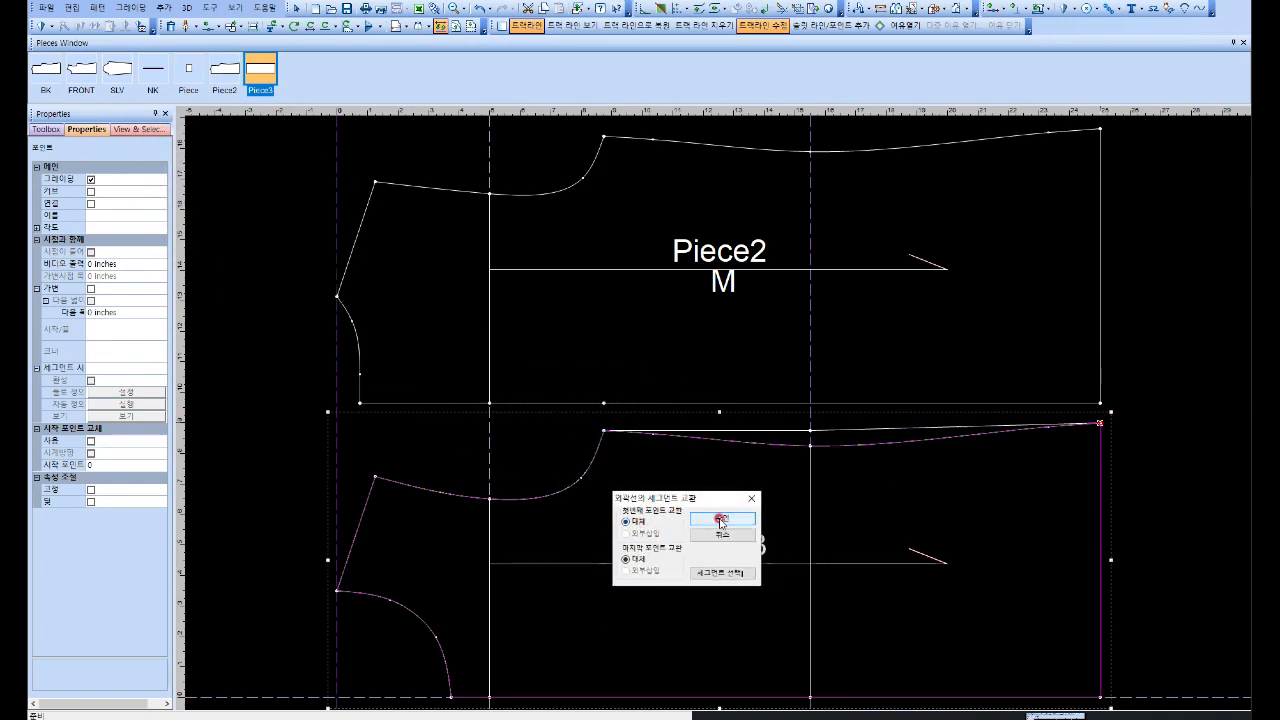
left_click(721, 520)
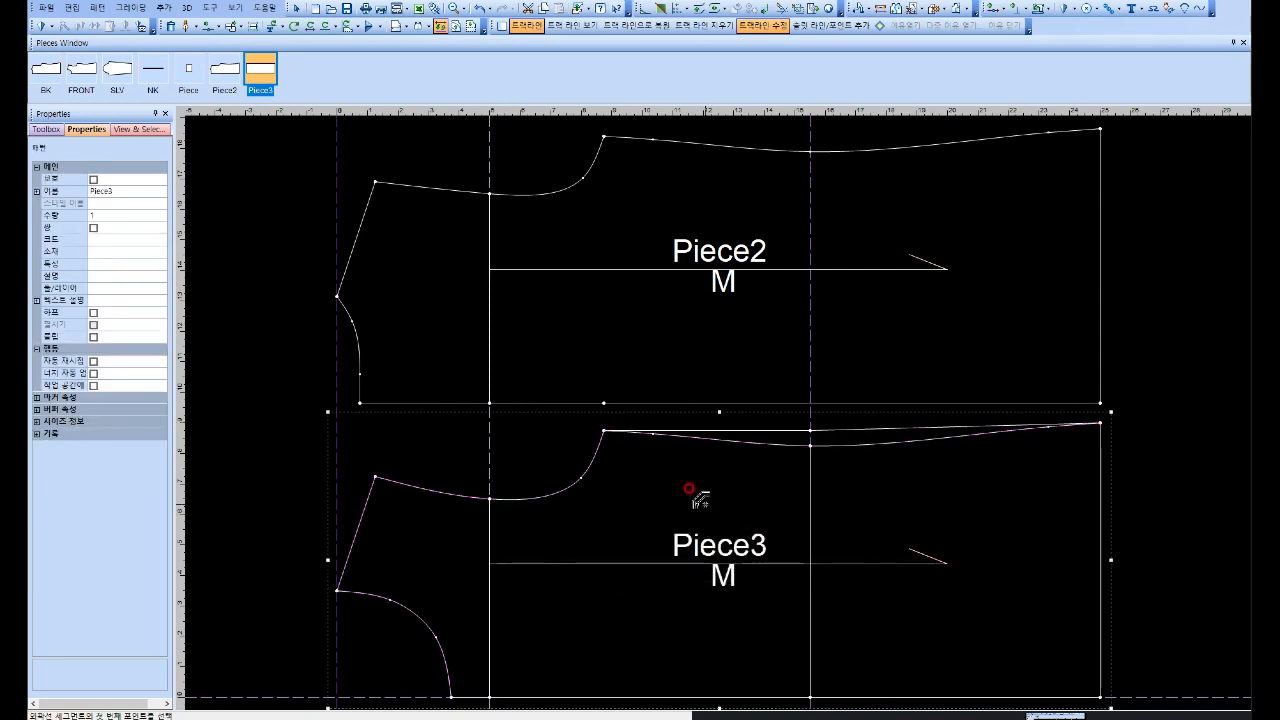
right_click(690, 490)
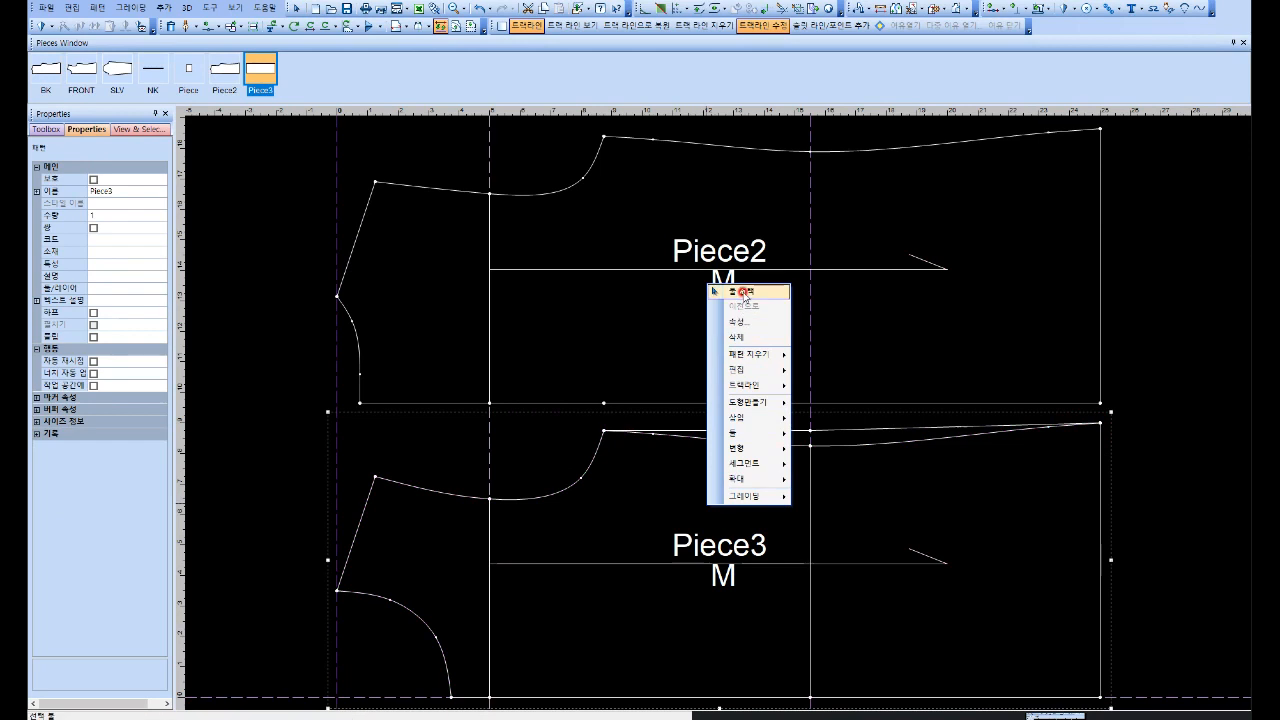
left_click(742, 292)
Step: Remove Piece2 from the work area and delete the leftover straight upper-edge line from Piece3
left_click(706, 344)
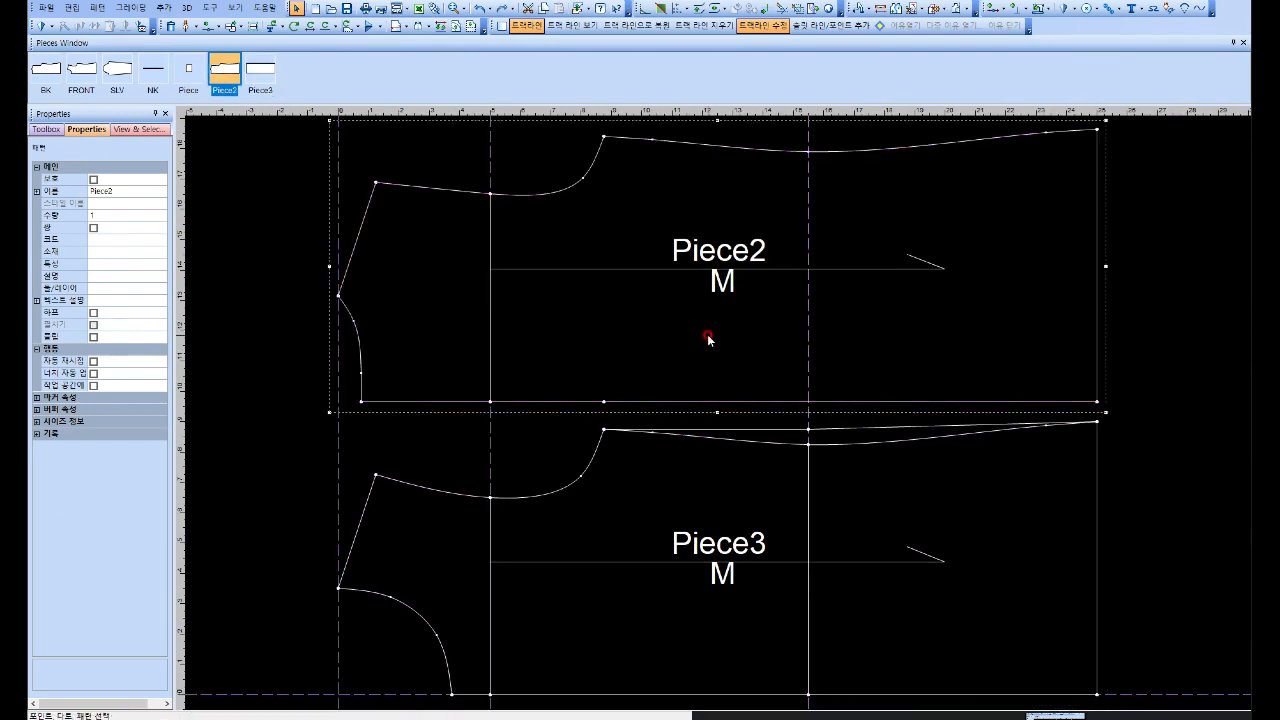
key("Delete")
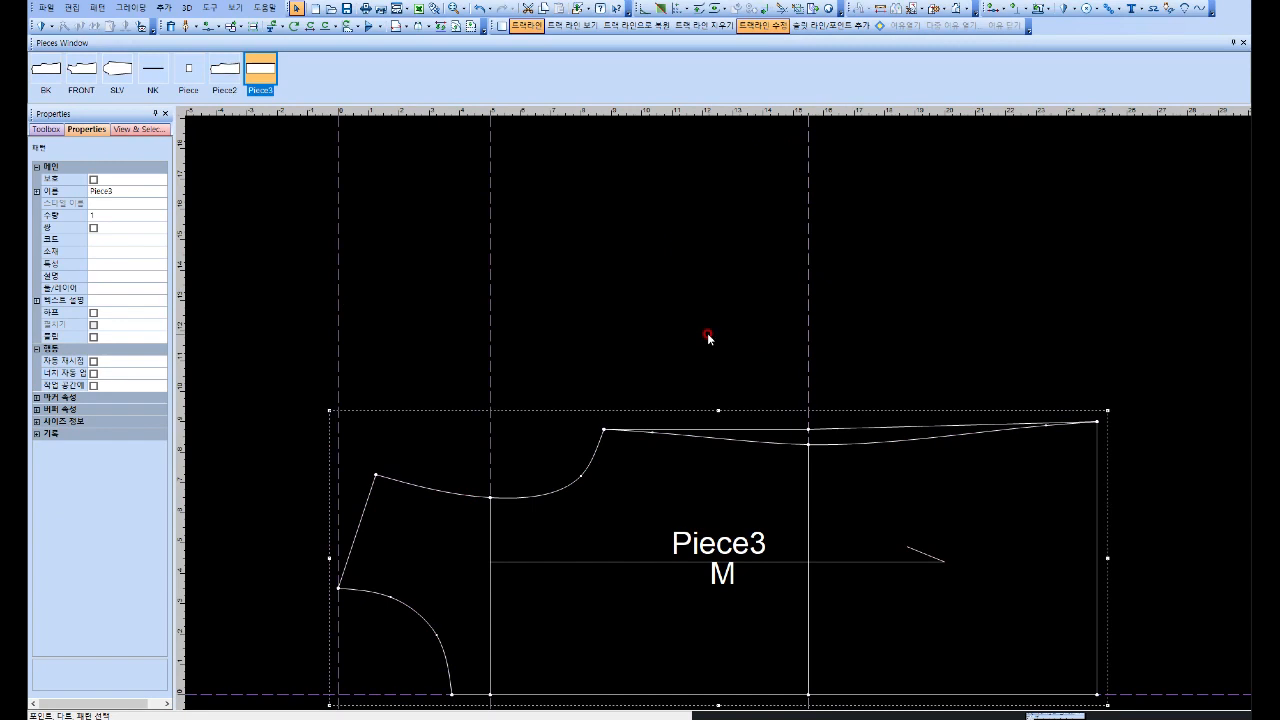
key("Home")
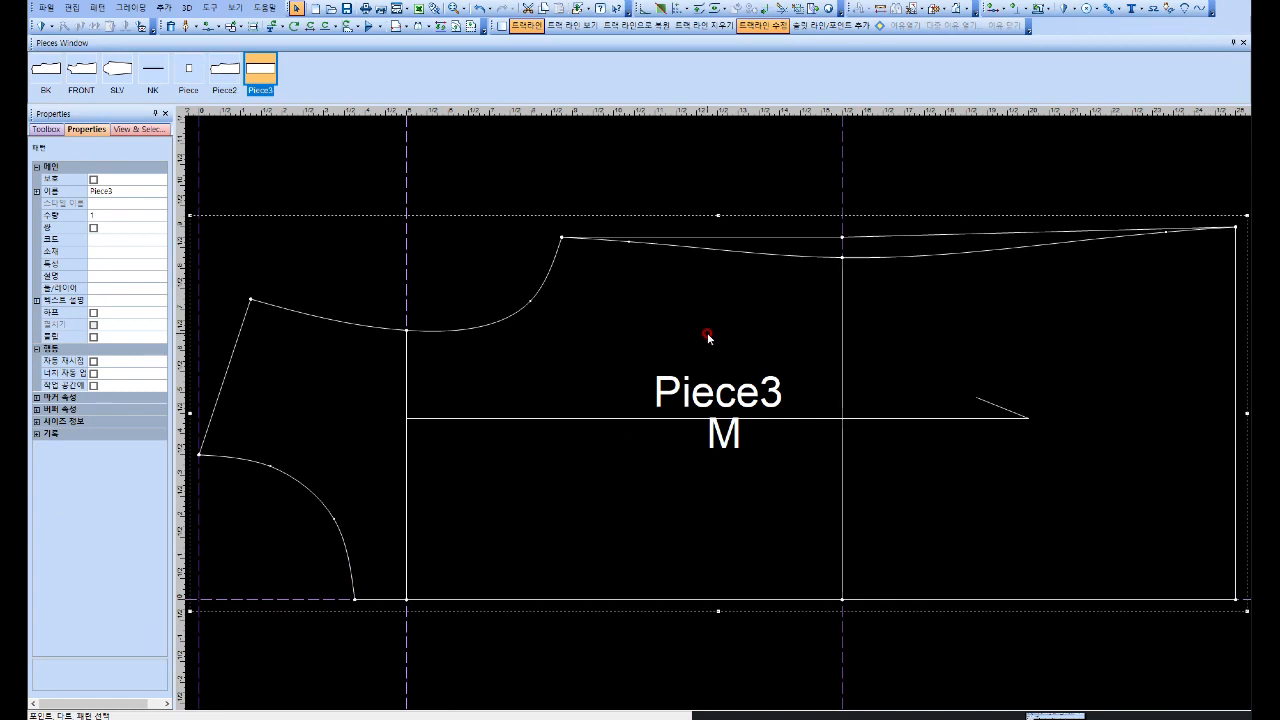
scroll(708, 338, "down", 1)
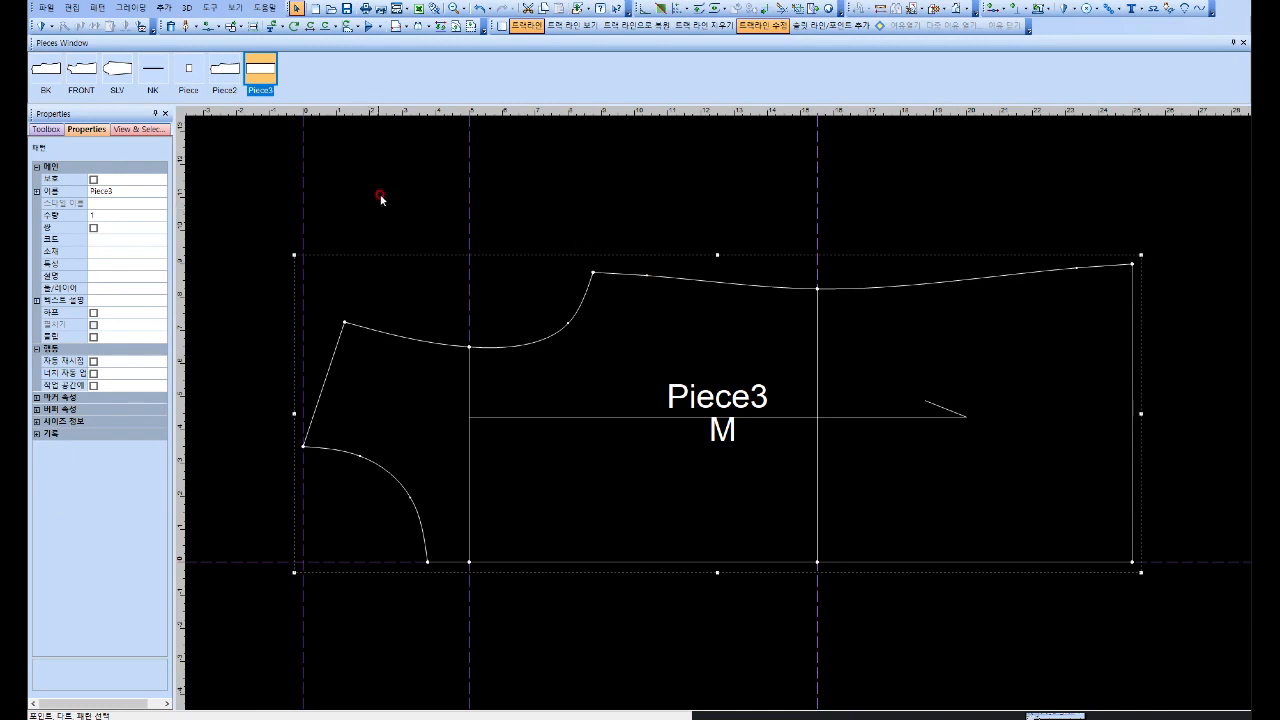
Step: Bring Piece2 back into the work area and clear Piece3 from it, keeping the changes made to Piece3
double_click(225, 68)
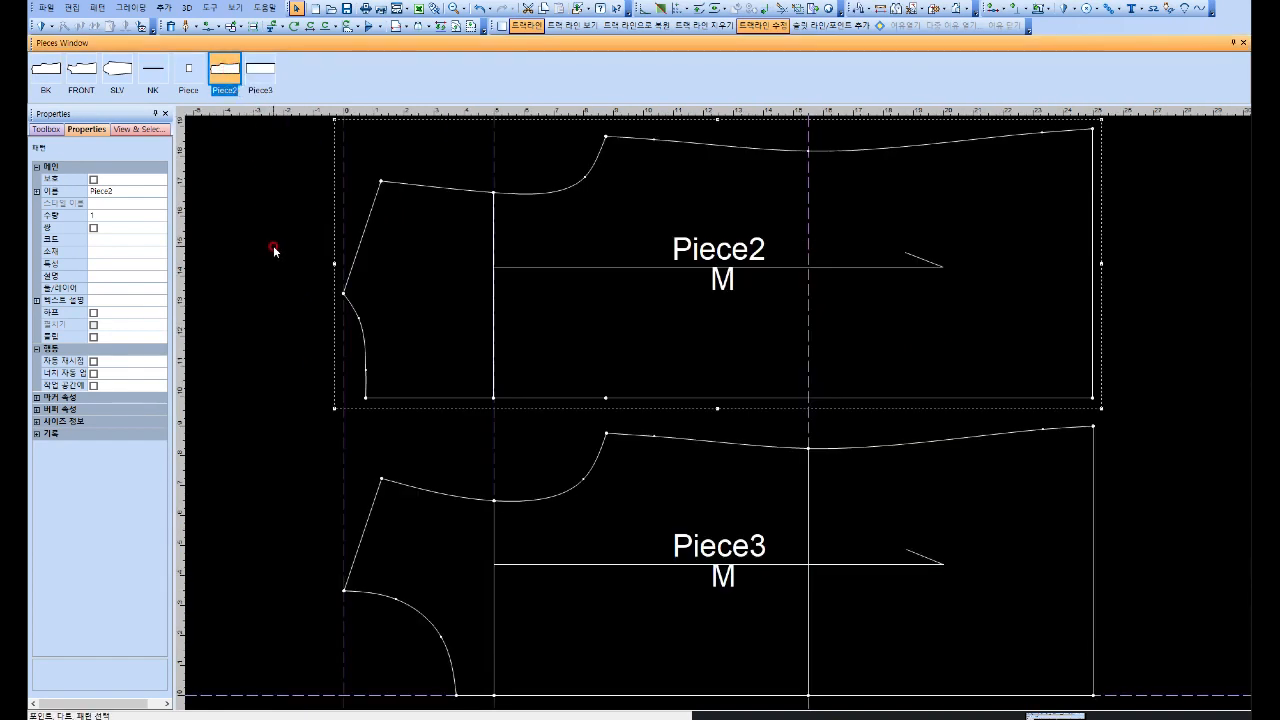
key("ctrl+z")
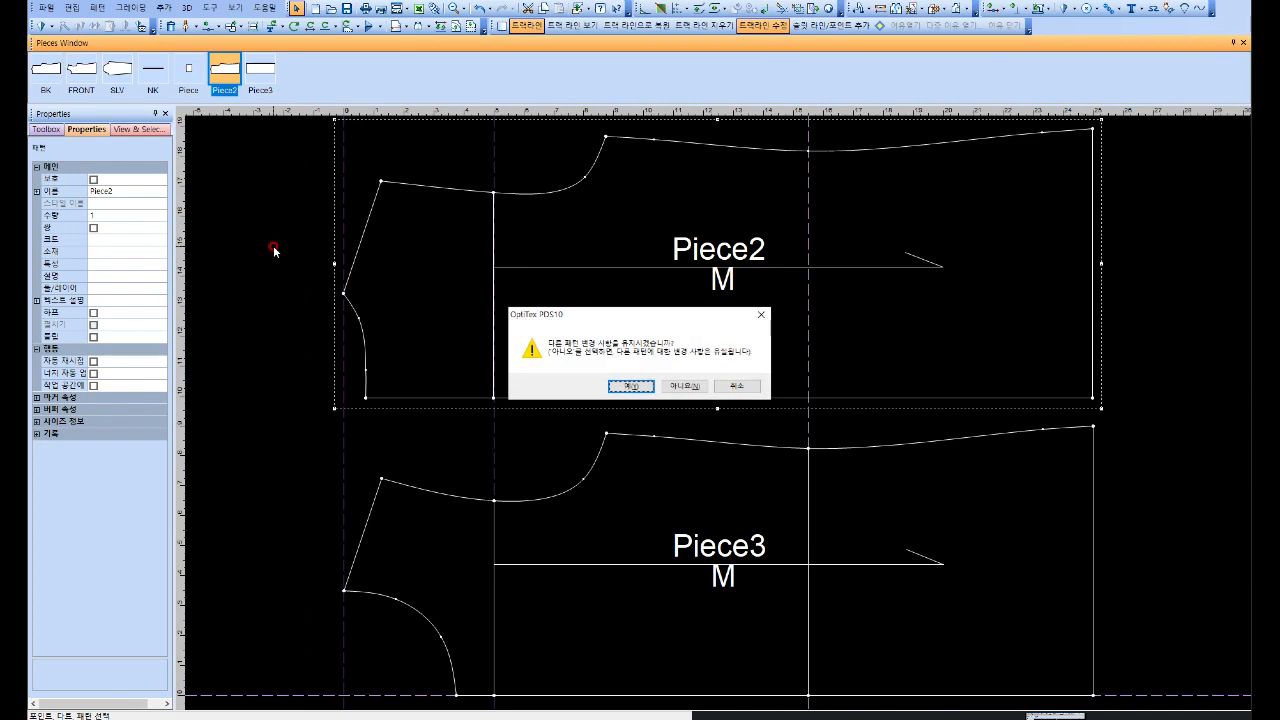
key("Return")
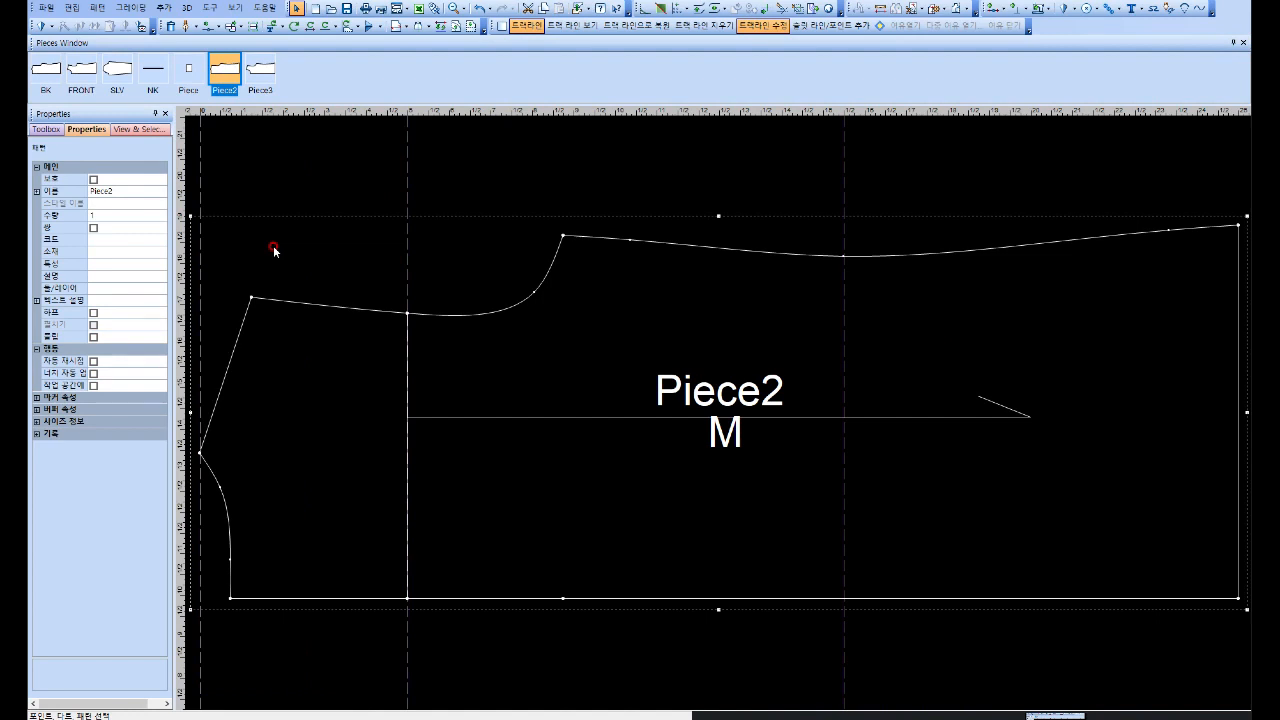
key("minus")
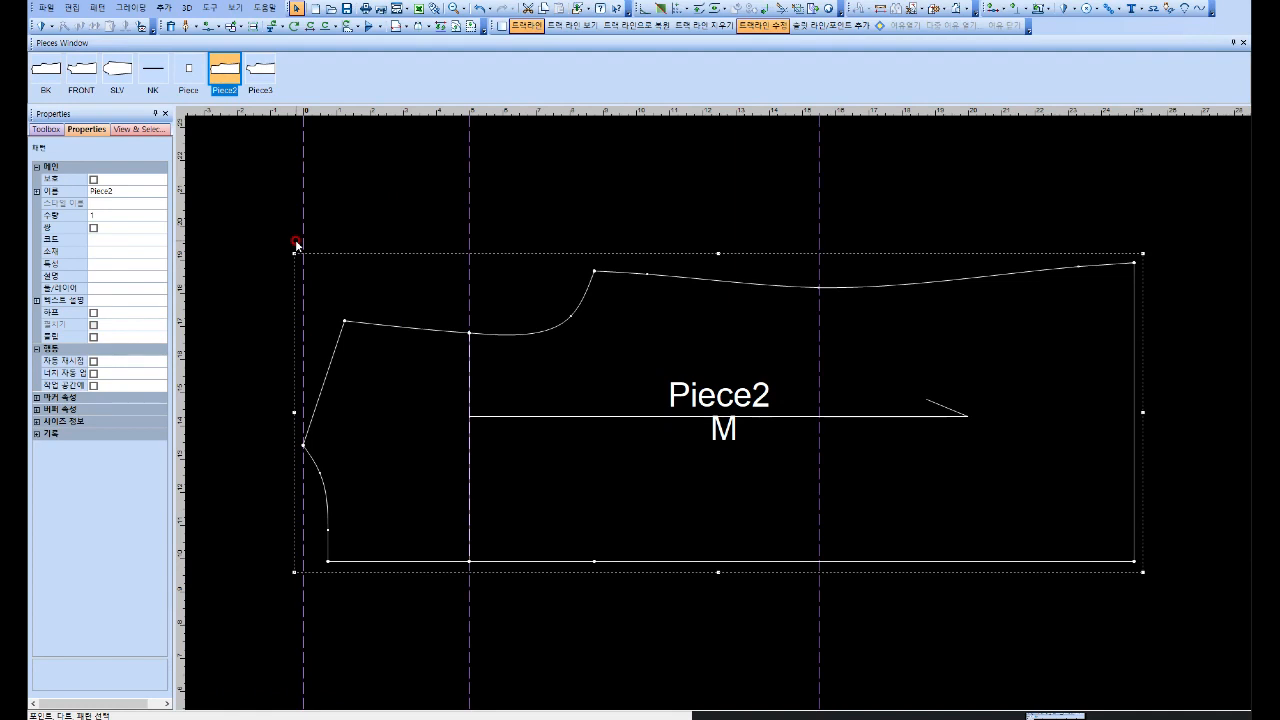
Step: Turn on the track line display and clear the track lines for the current piece only, Piece2
left_click(210, 7)
mouse_move(240, 110)
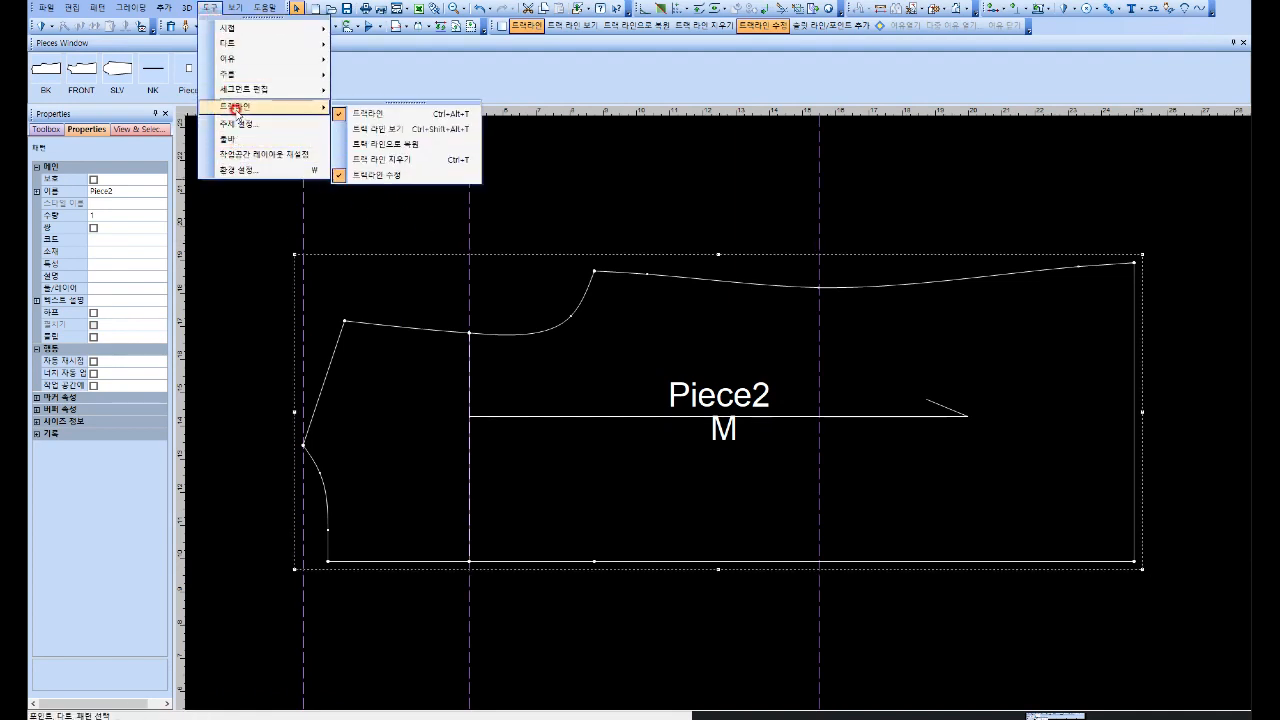
left_click(357, 129)
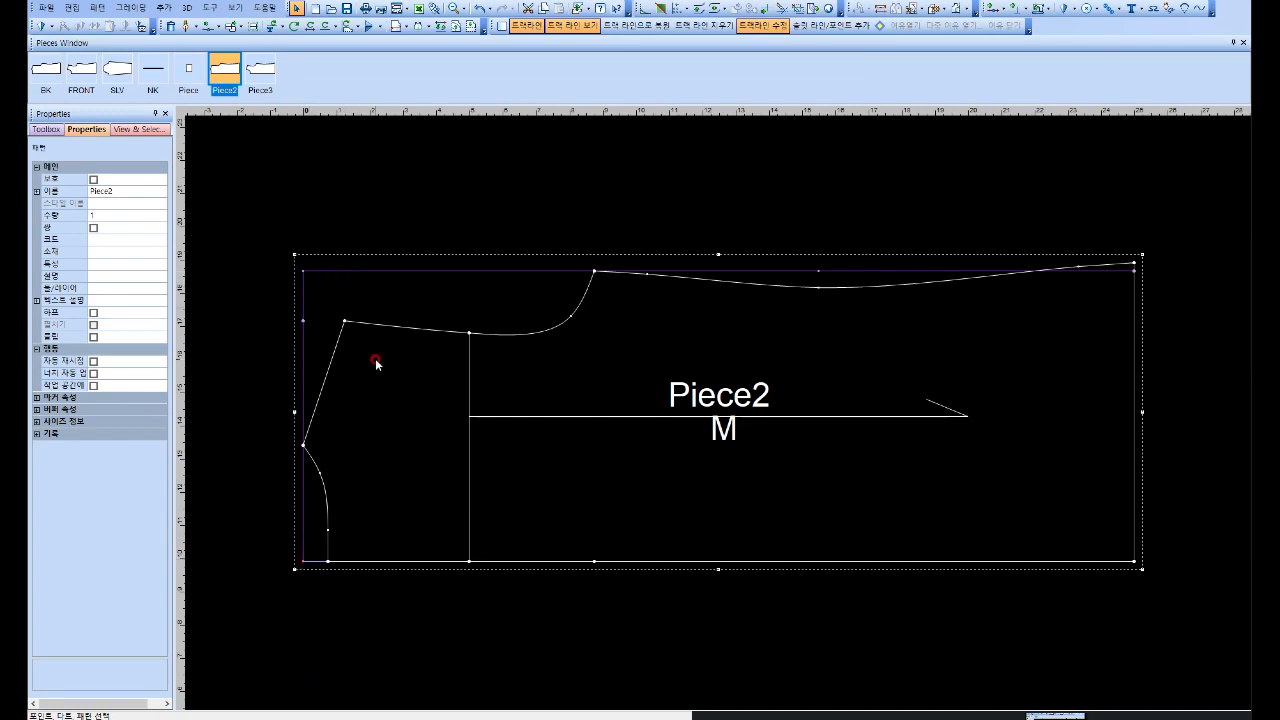
left_click(209, 7)
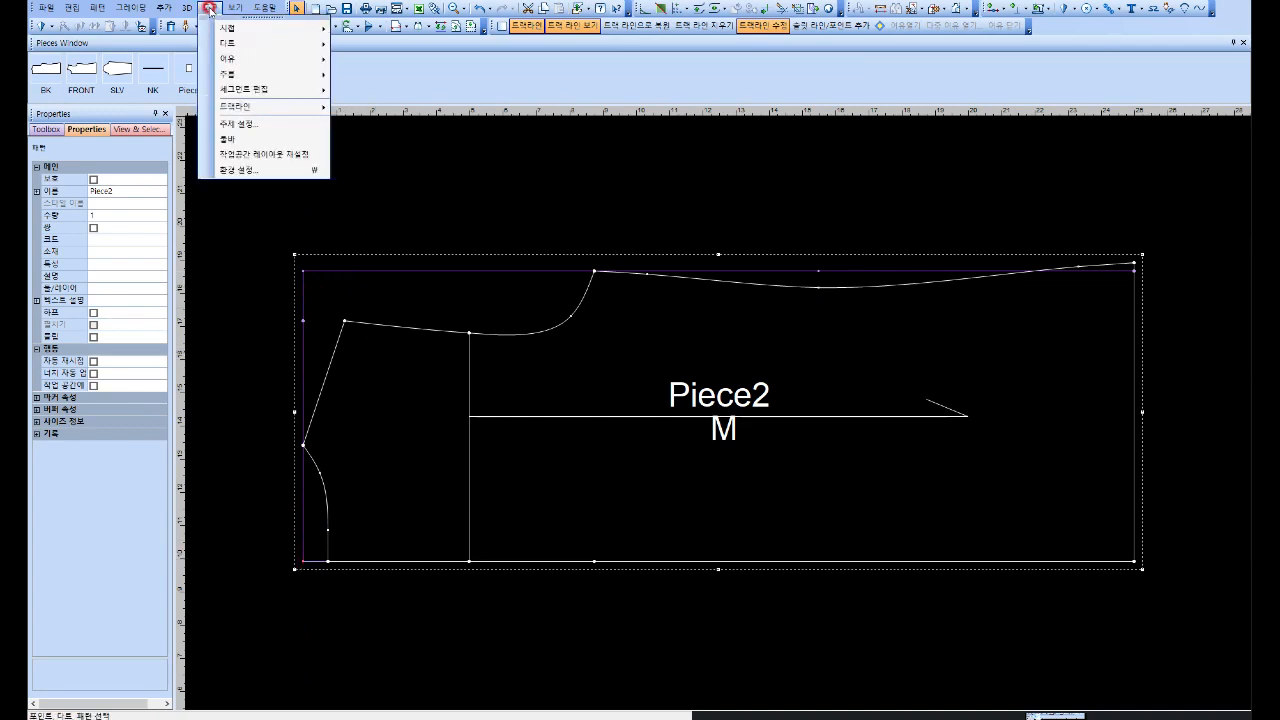
mouse_move(228, 105)
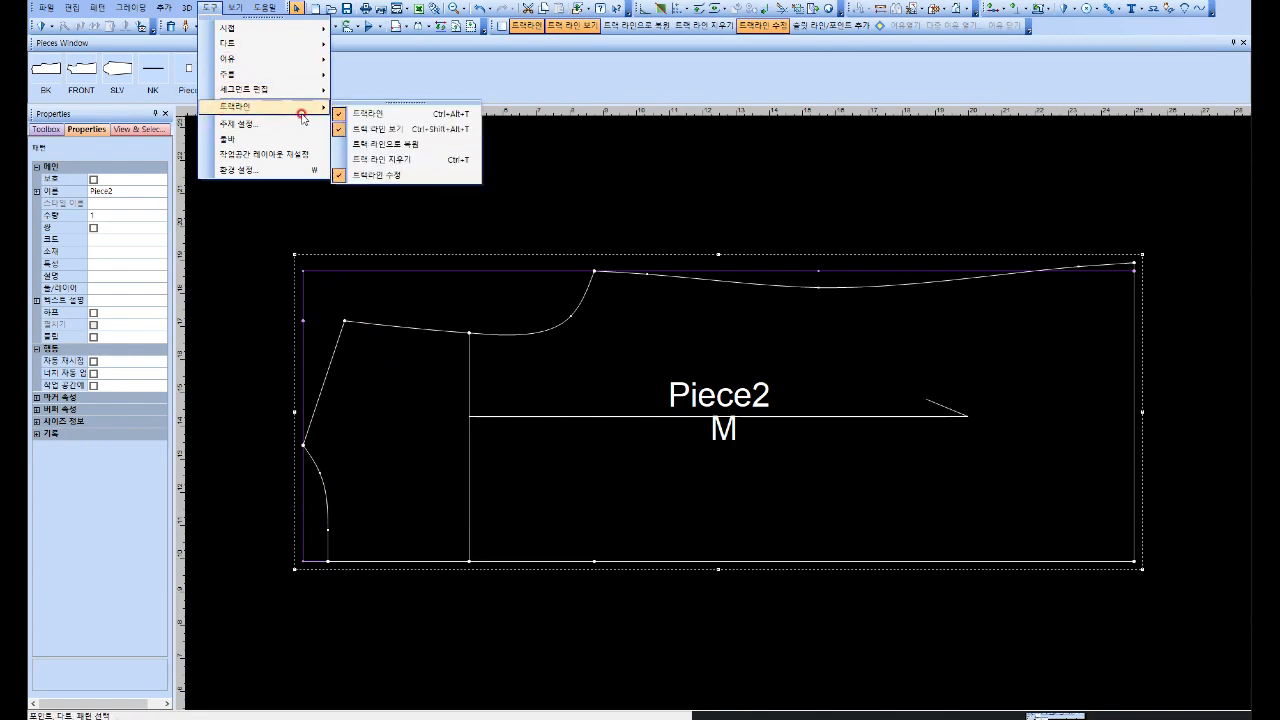
left_click(373, 164)
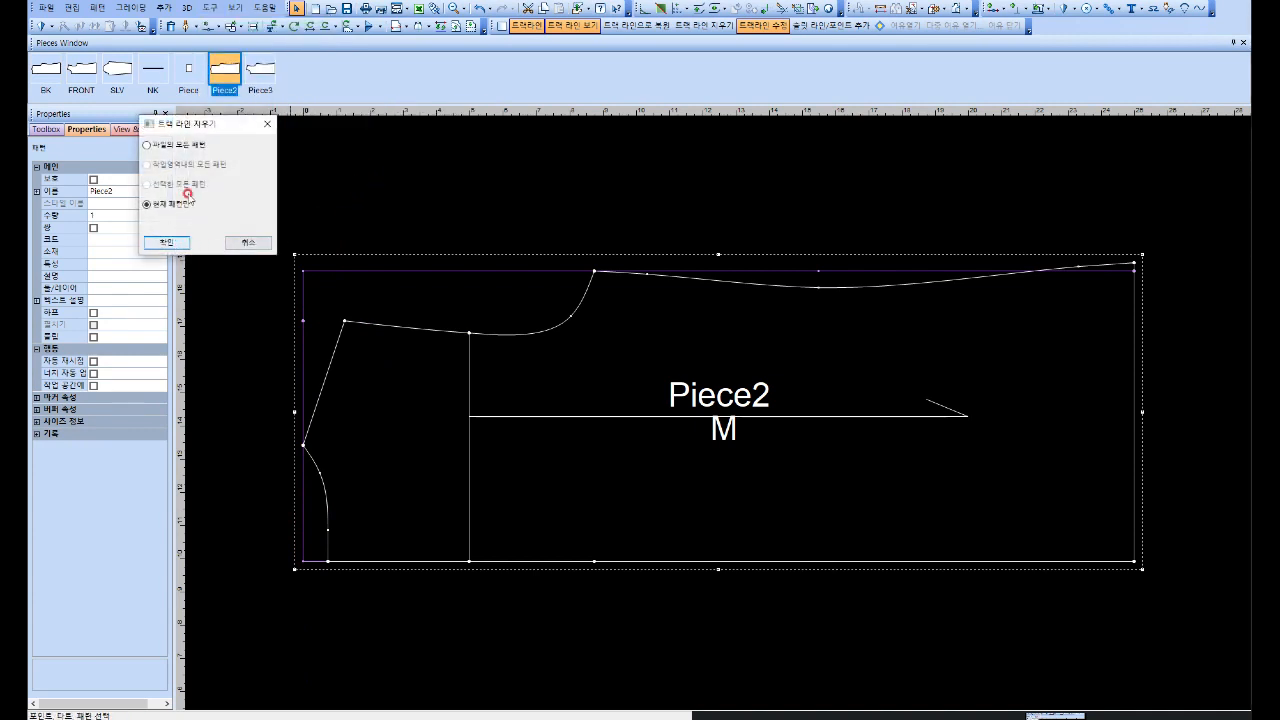
left_click(170, 243)
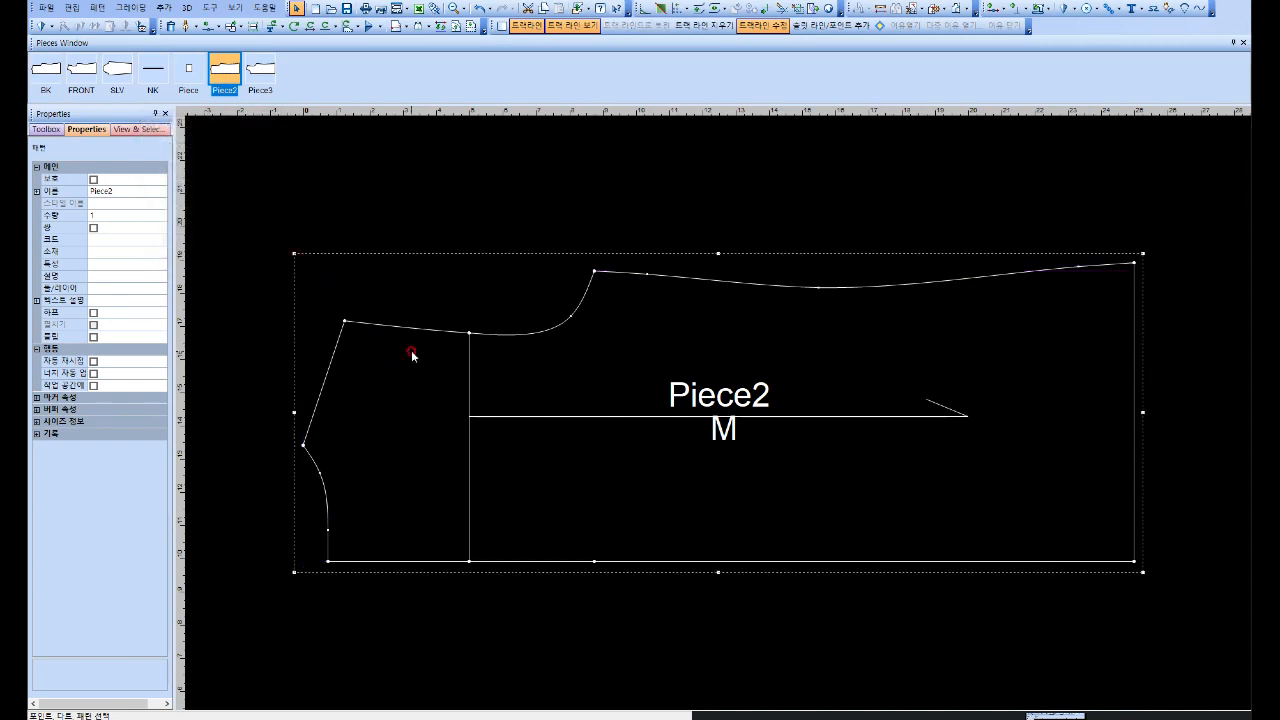
Step: With Multiple Move, shift Piece2's armhole point at the upper end of the vertical internal line downward by a Y offset
left_click(218, 27)
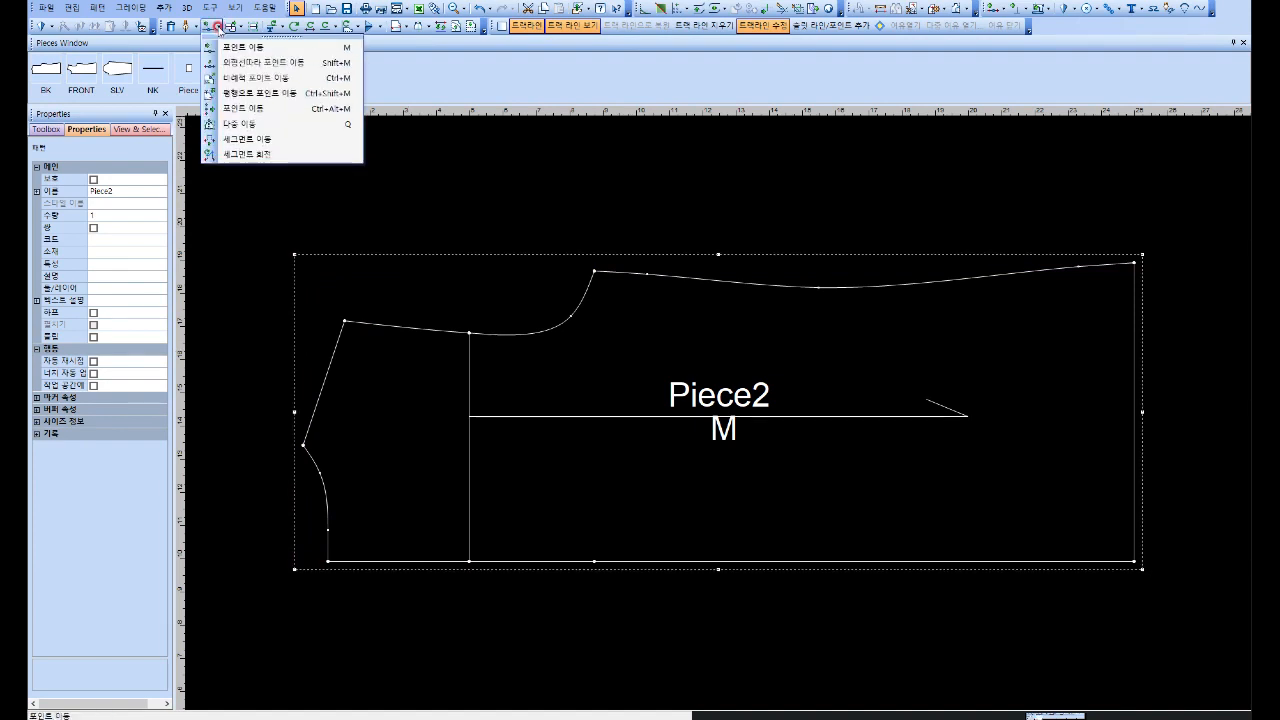
left_click(251, 125)
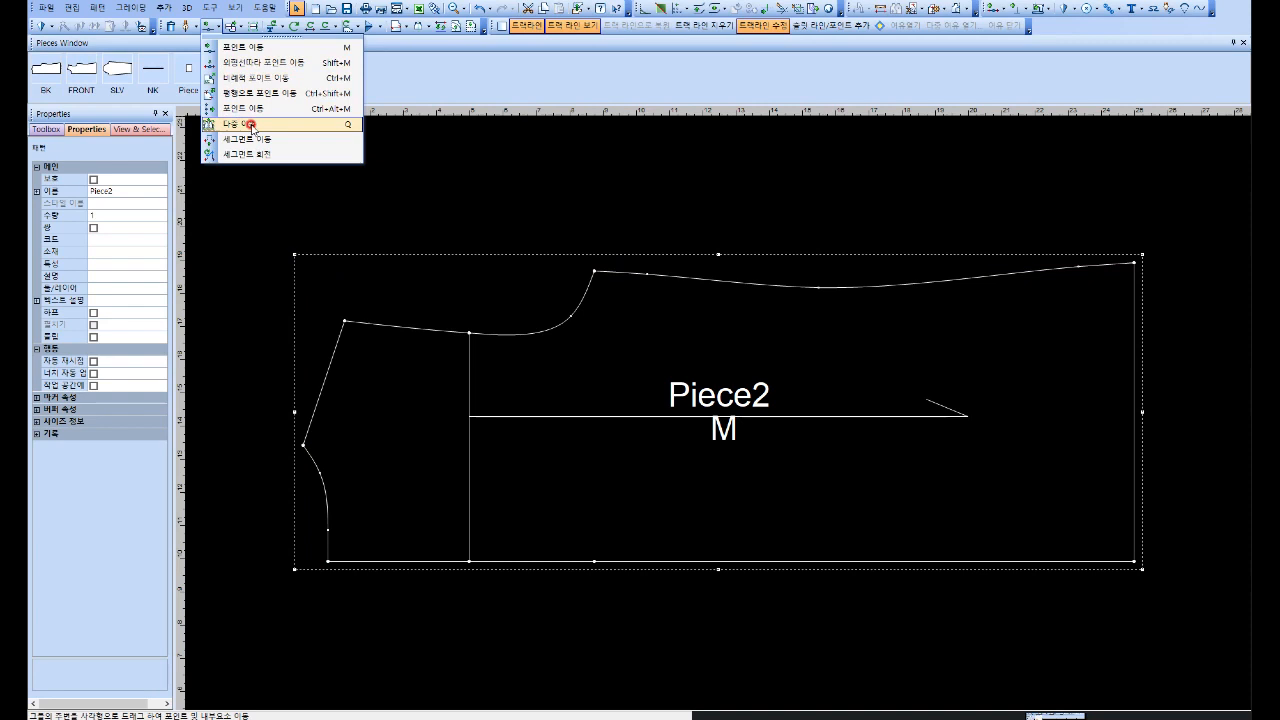
left_click(350, 125)
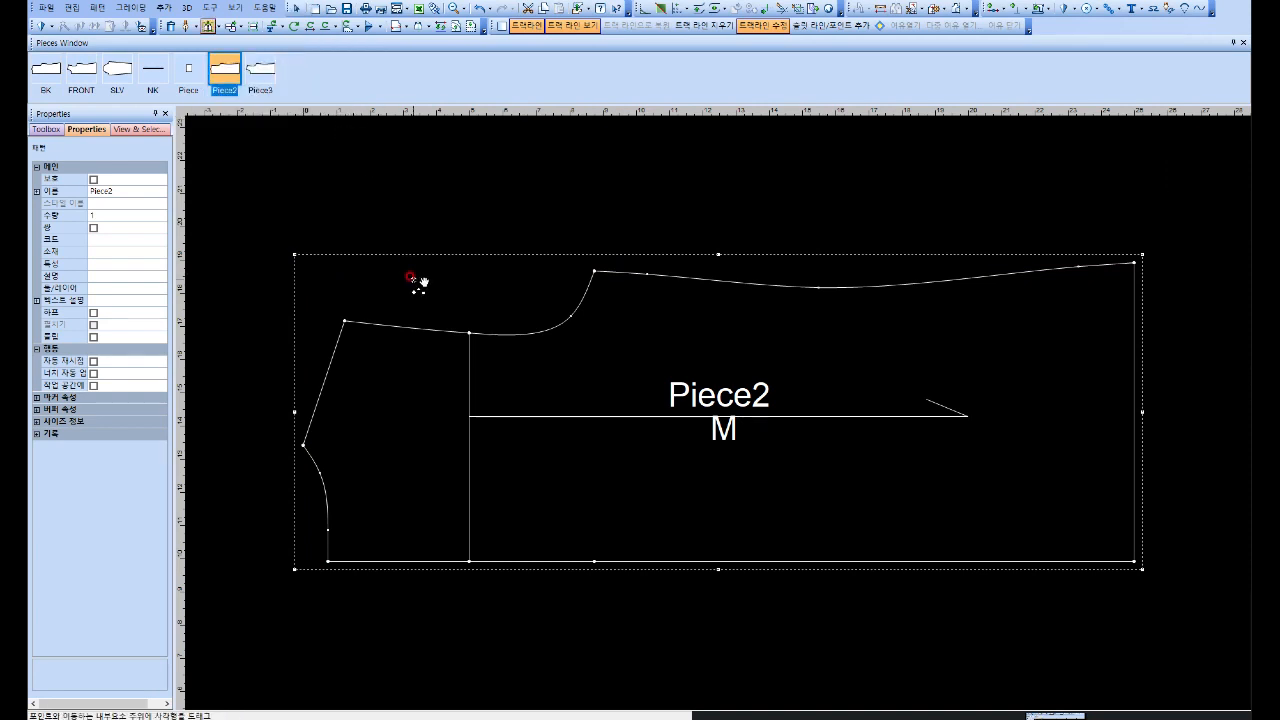
left_click_drag(443, 304, 510, 354)
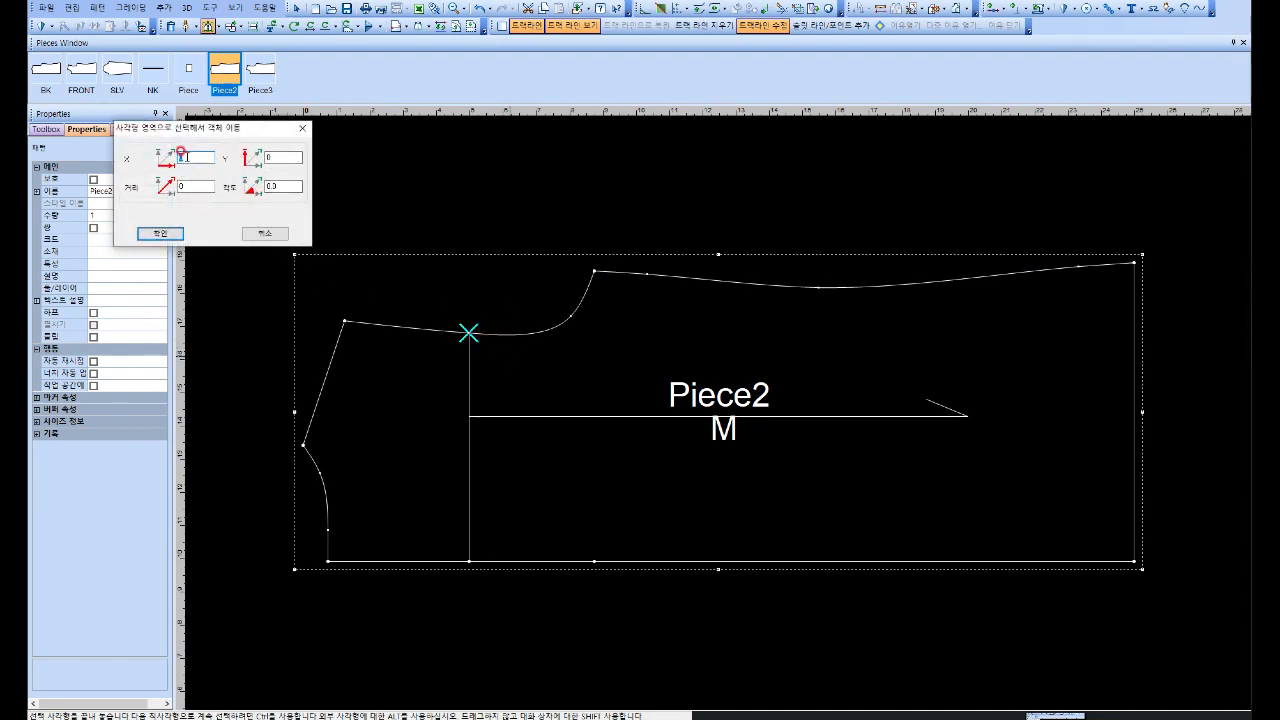
left_click(281, 157)
left_click(232, 155)
key("Return")
key("Escape")
Step: Place a vertical guideline at Piece2's leftmost neck point and duplicate it about 3.7 inches to the right
left_click_drag(183, 390, 303, 448)
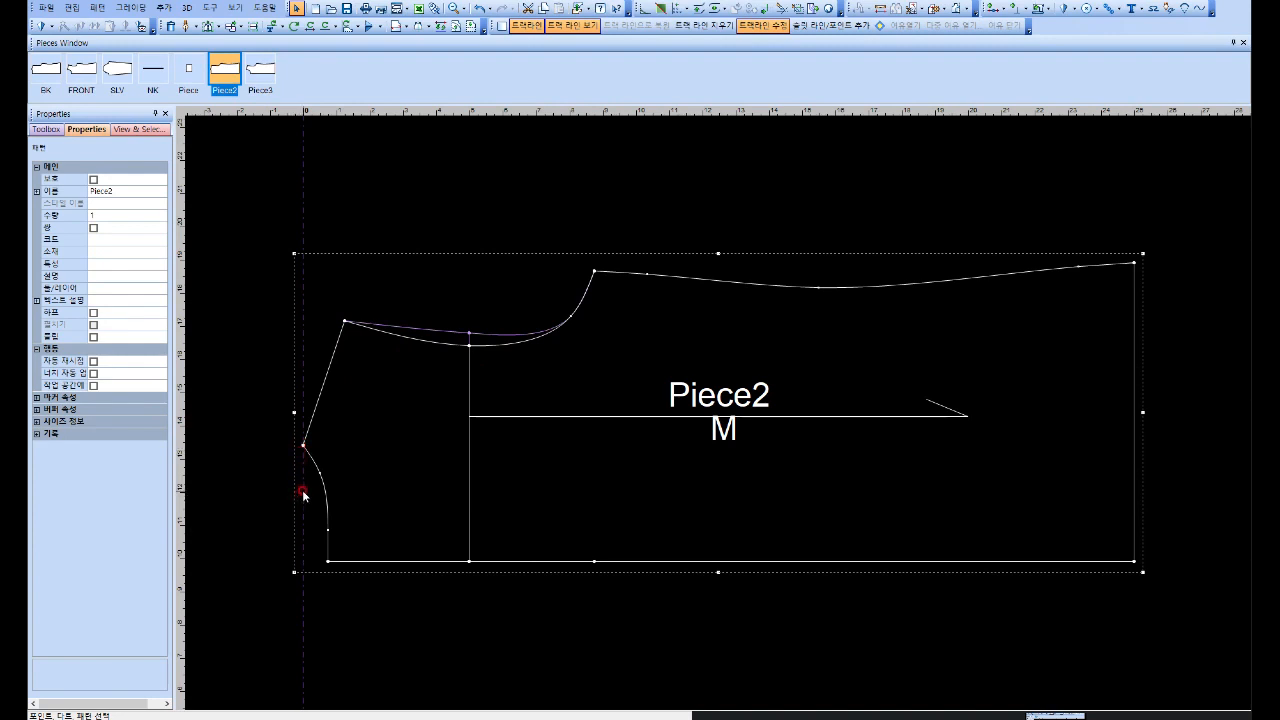
double_click(302, 489)
left_click(461, 453)
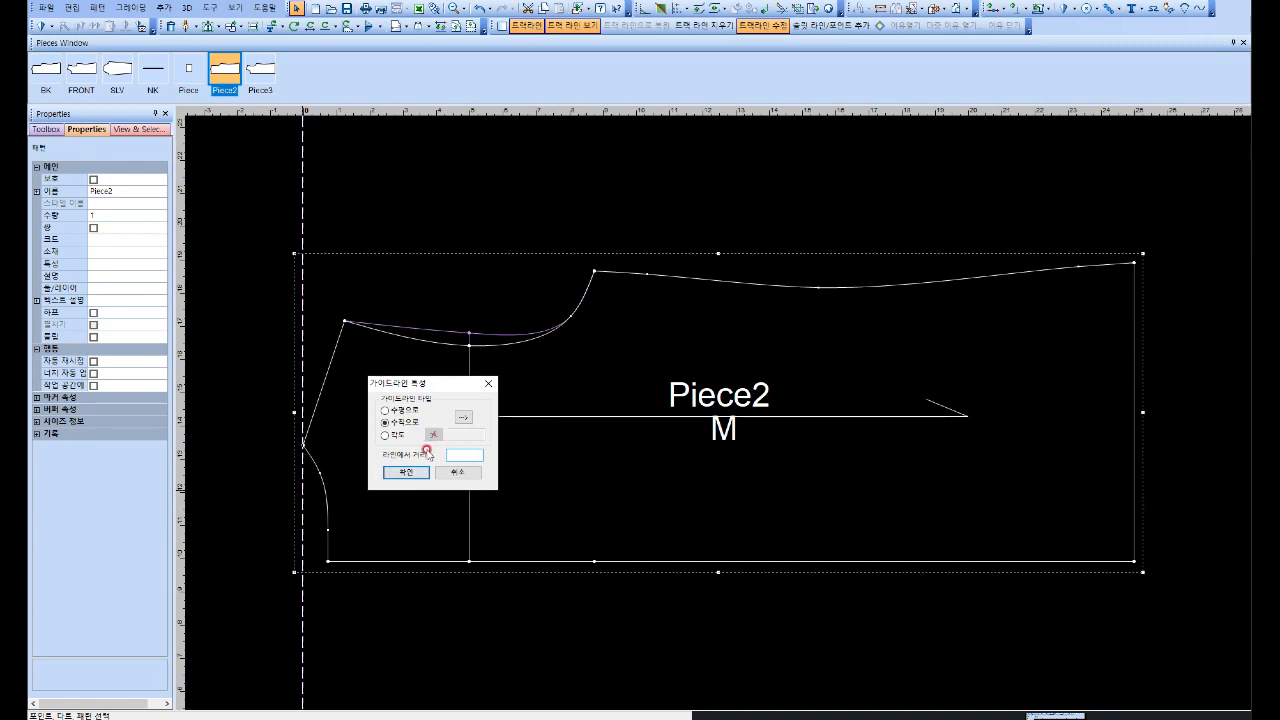
key("Return")
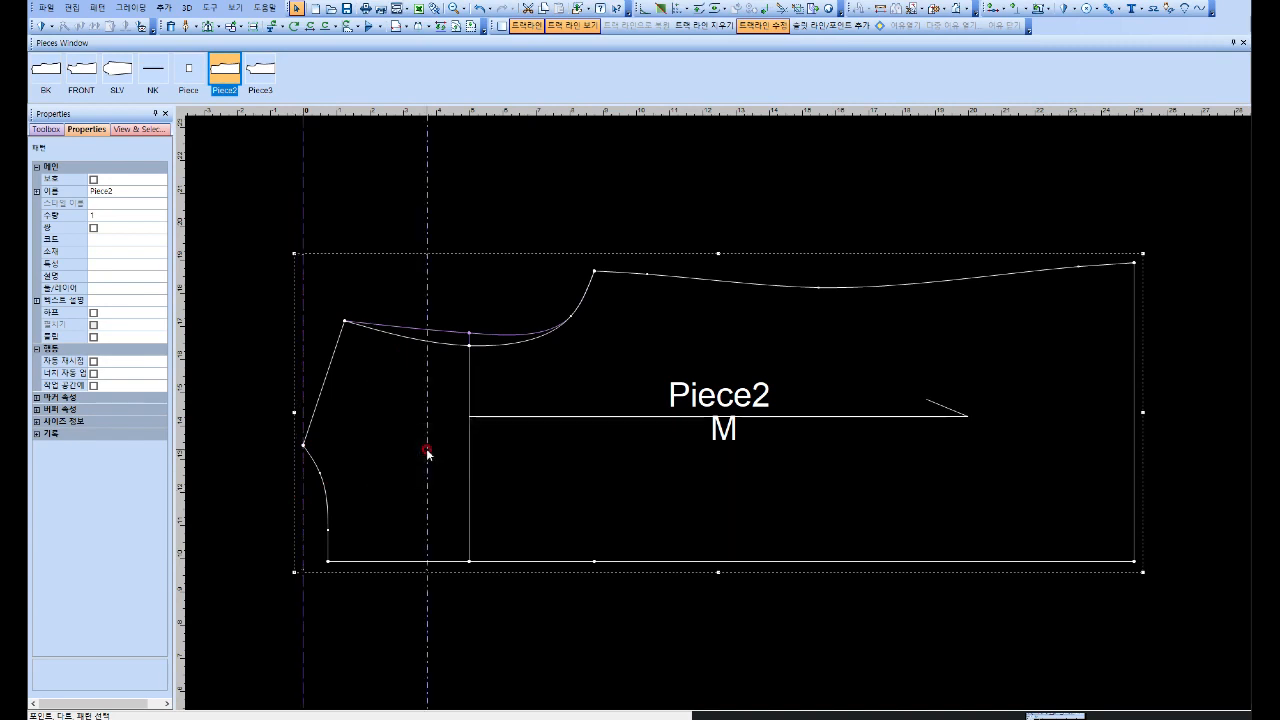
Step: With Move Point Along Contour, slide Piece2's lower neckline corner along the bottom edge to the second vertical guideline
left_click(218, 25)
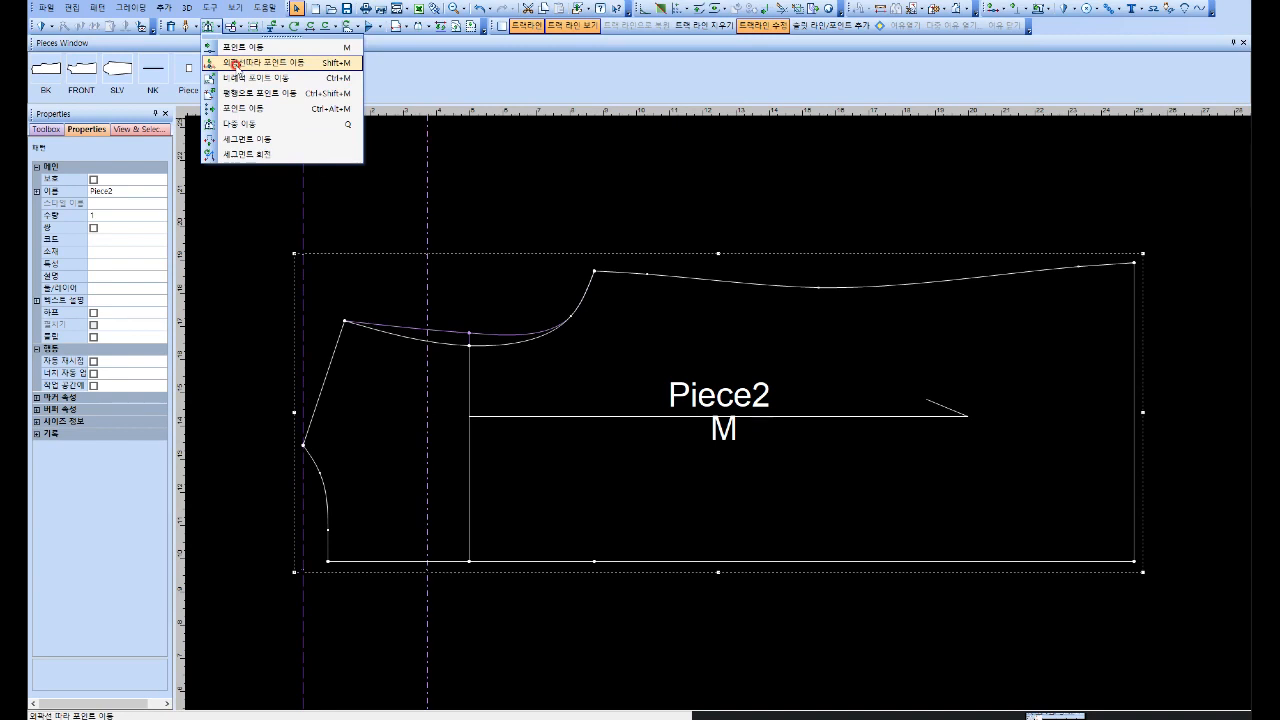
left_click(235, 63)
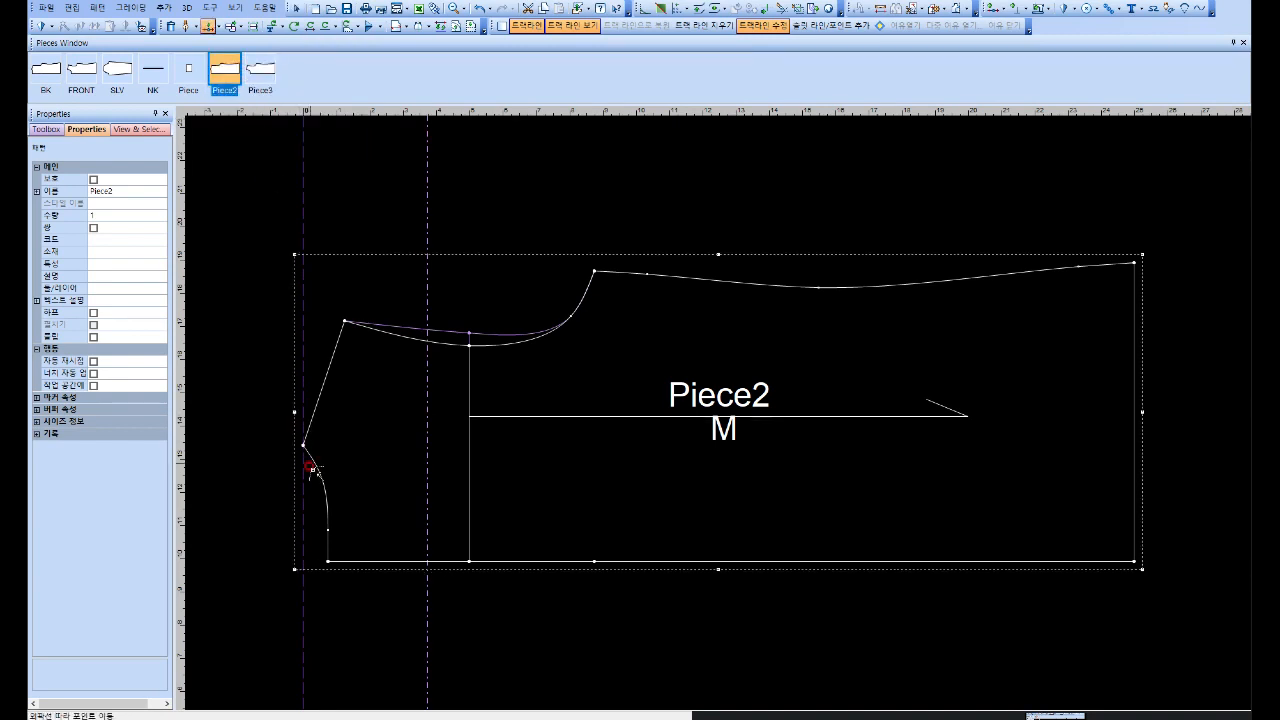
left_click(327, 561)
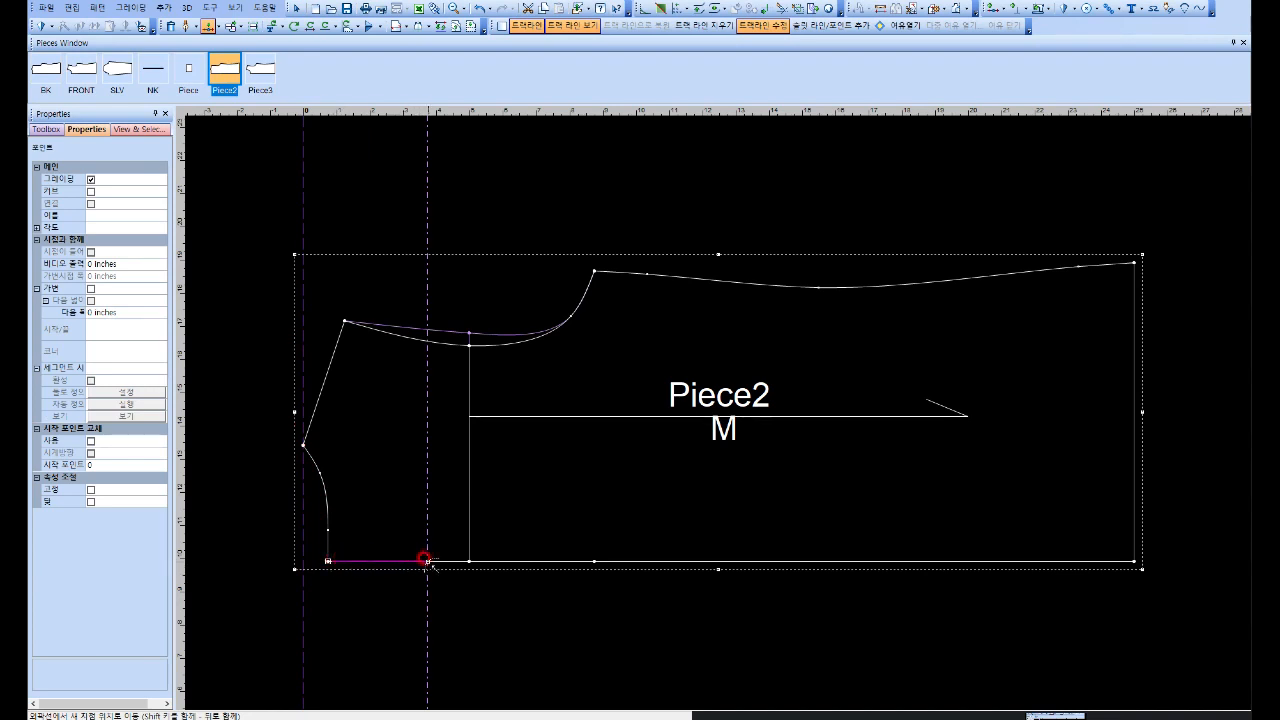
left_click(427, 561)
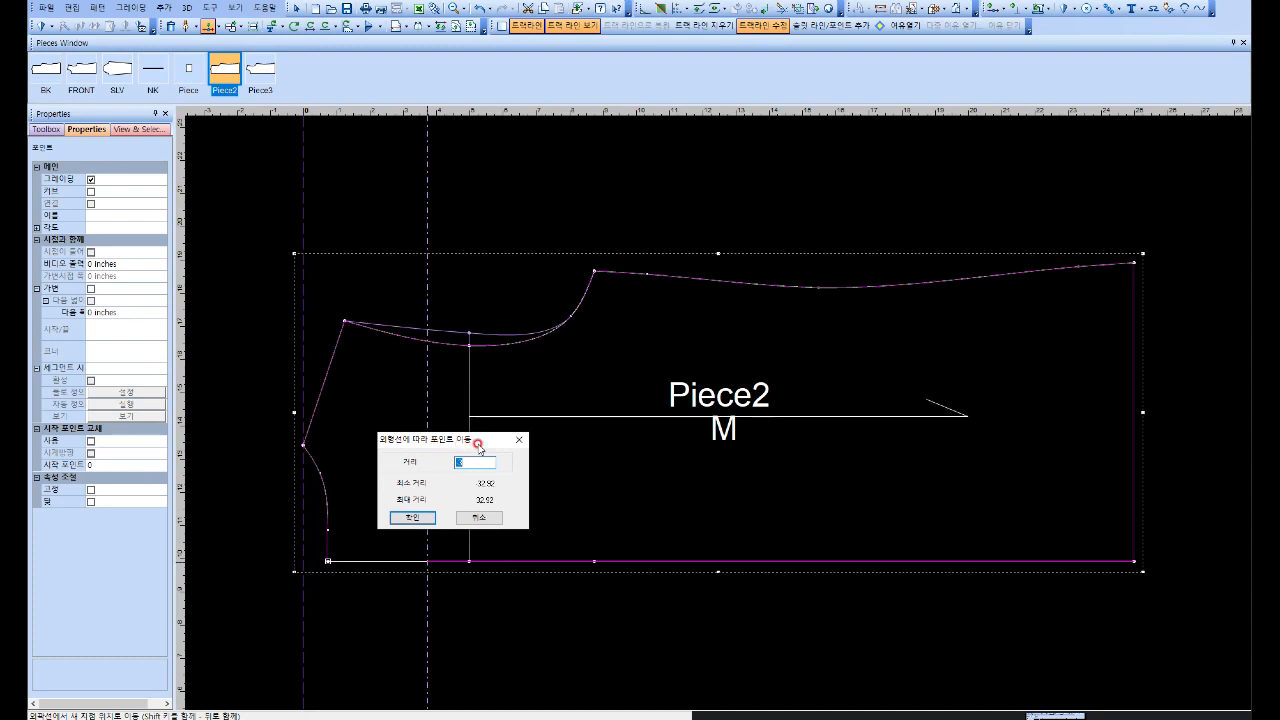
left_click(414, 518)
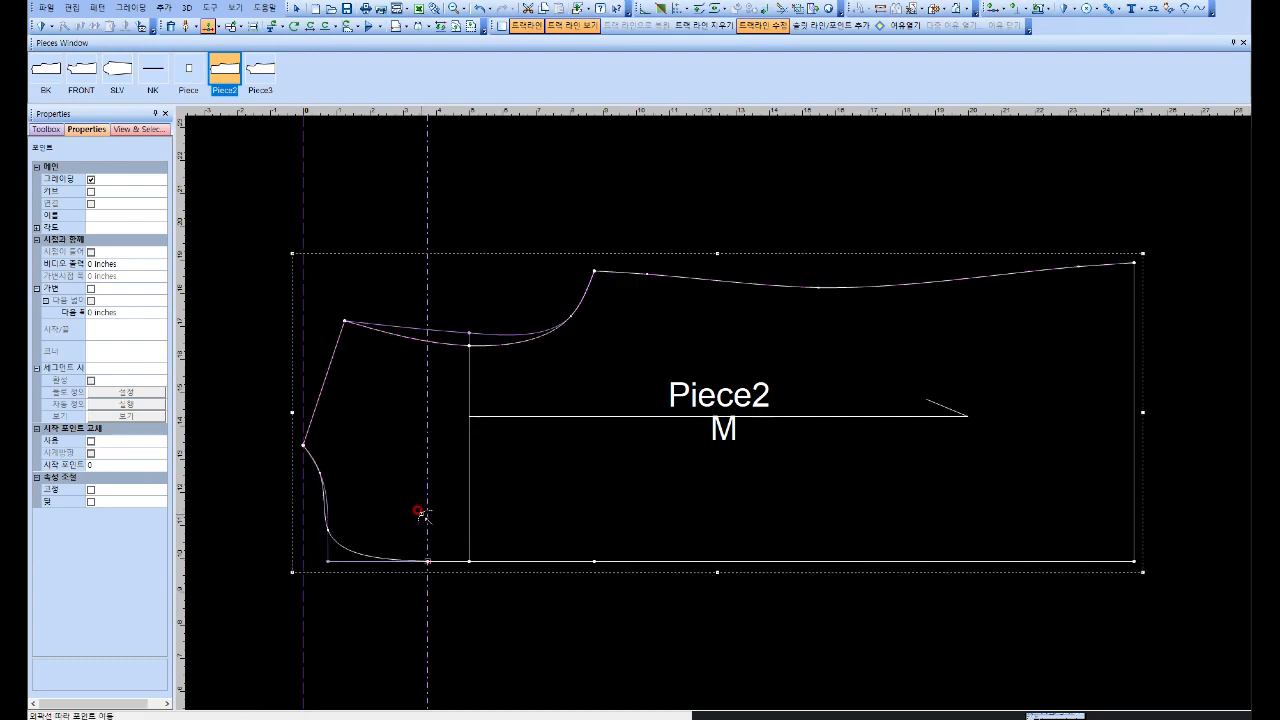
right_click(377, 400)
left_click(405, 409)
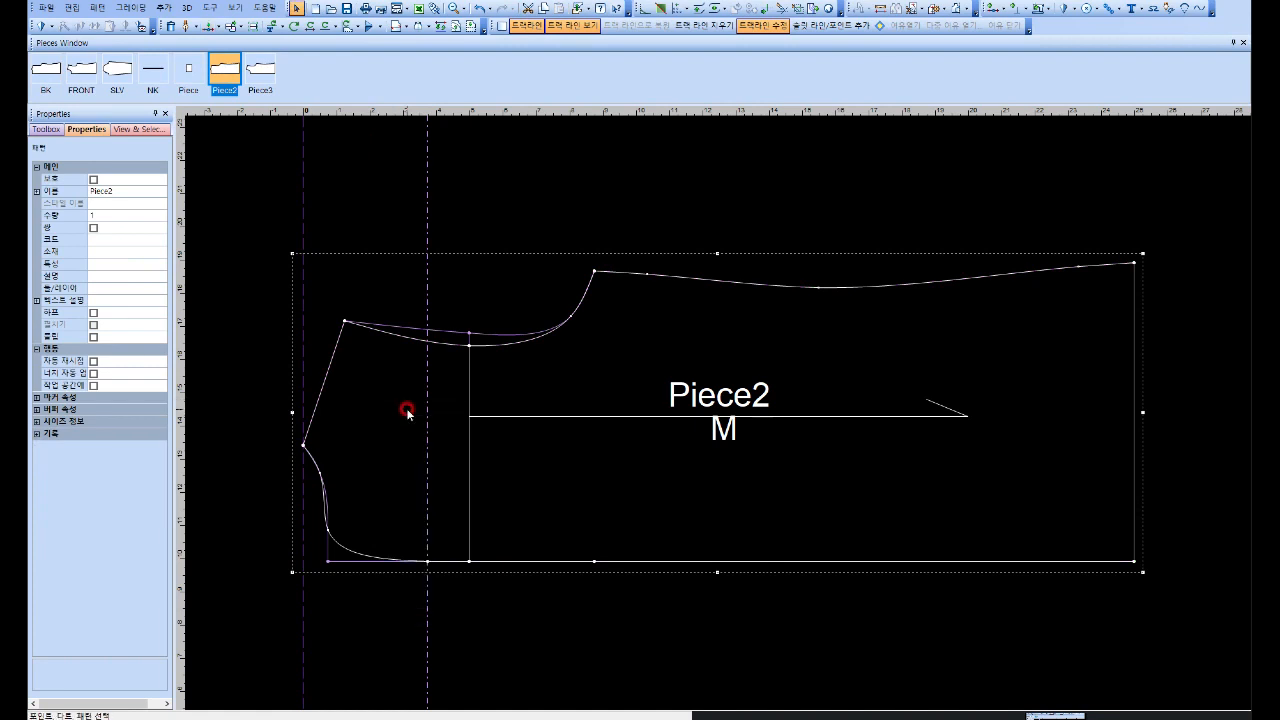
Step: Delete the two intermediate curve points on Piece2's neckline
left_click(336, 512)
left_click(322, 473)
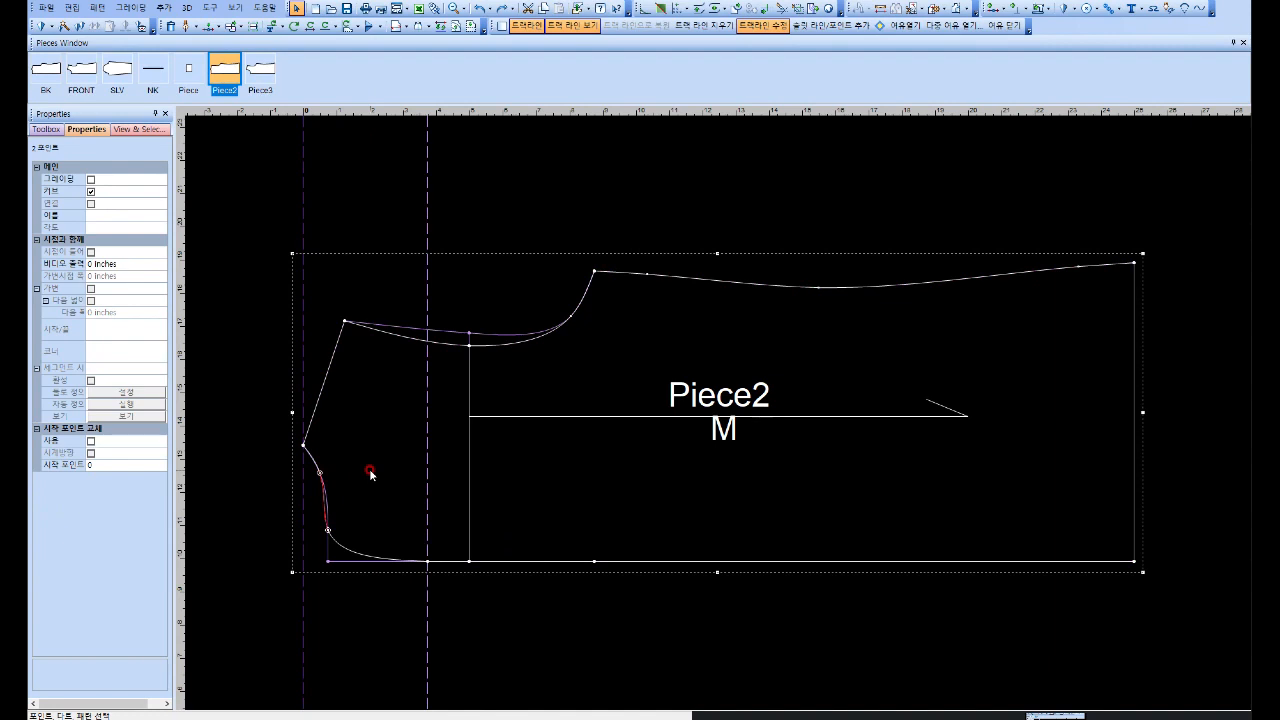
key("Delete")
Step: With Move Point, bend Piece2's straight neckline into a deep curve by moving new curve points near its lower end and middle
left_click(218, 26)
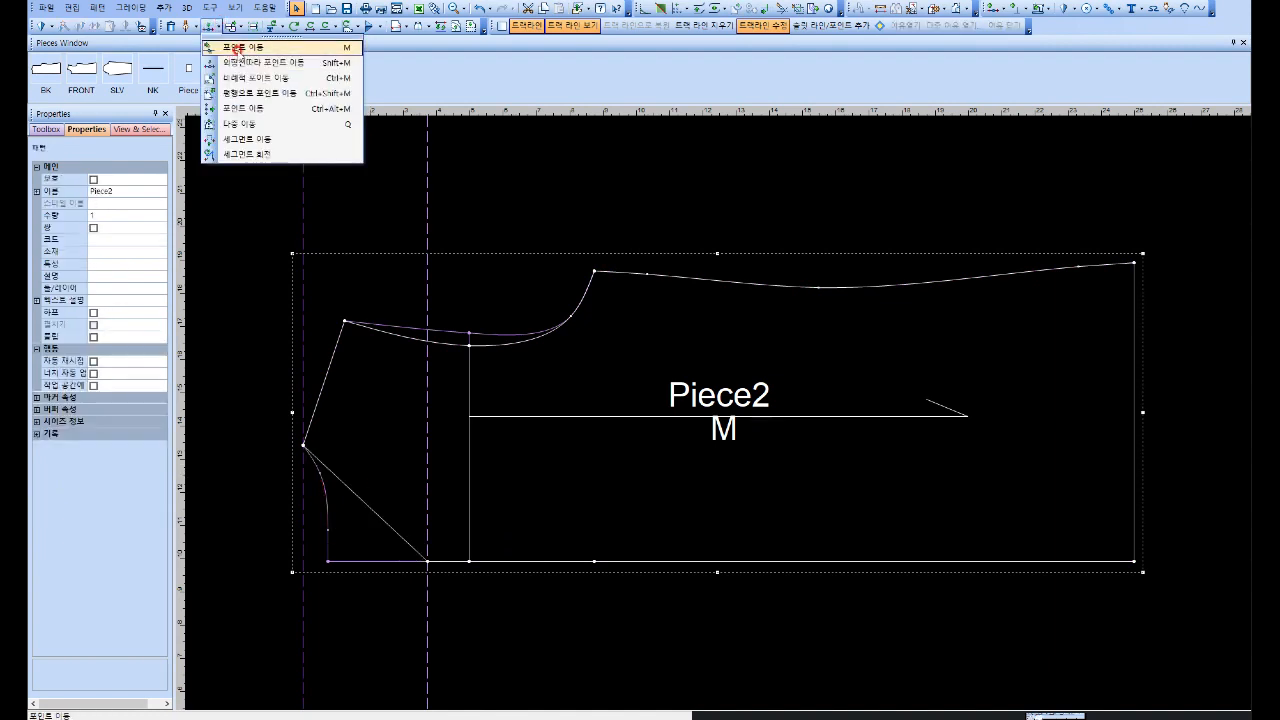
left_click(240, 47)
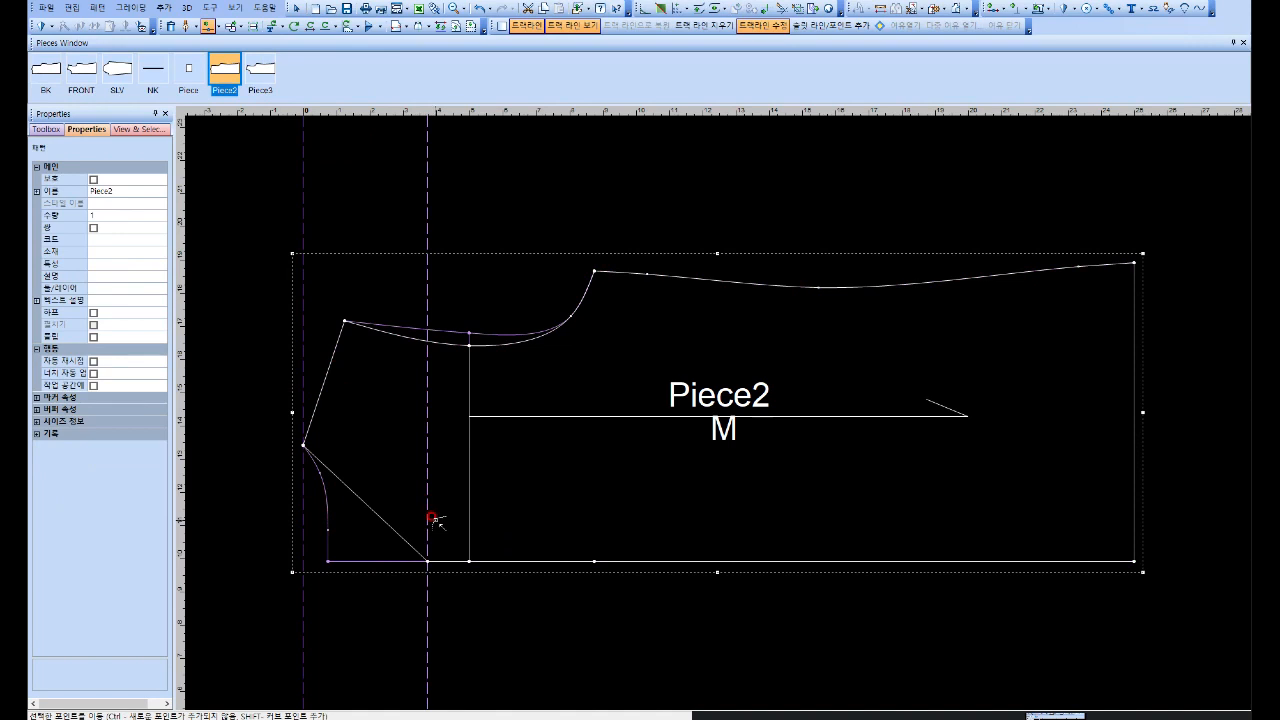
left_click_drag(393, 531, 424, 544)
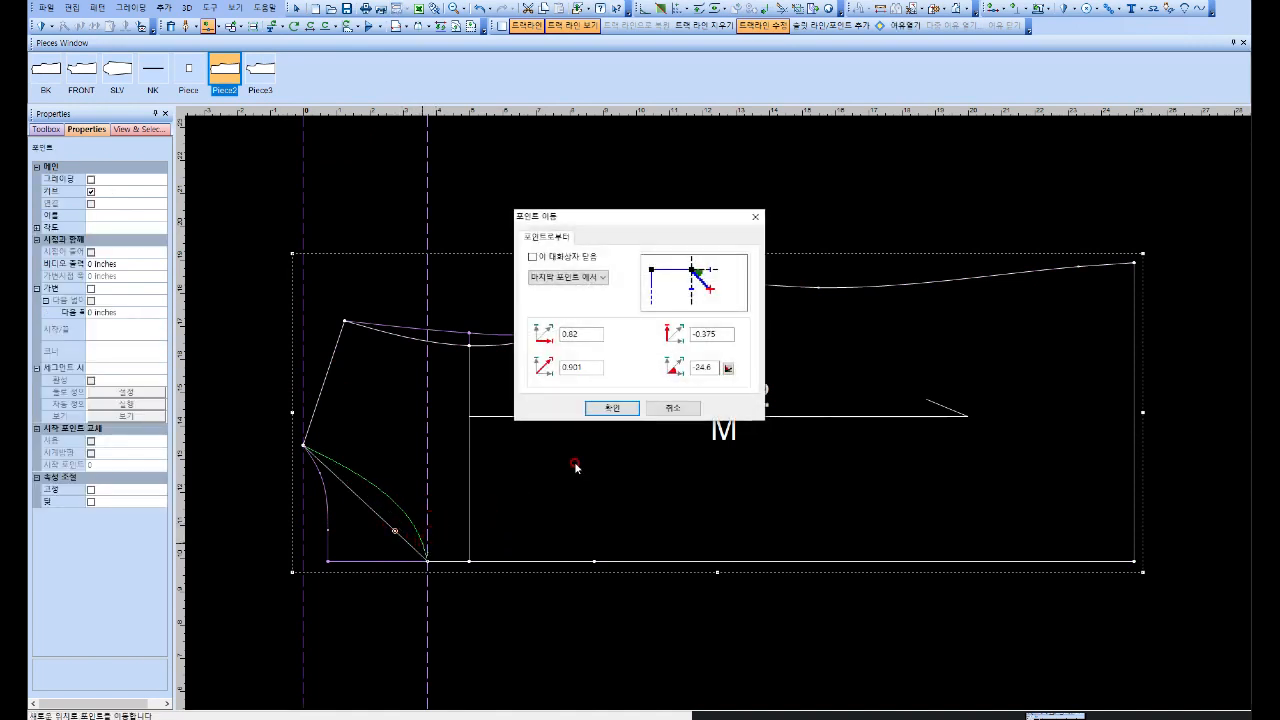
left_click(610, 408)
left_click_drag(378, 485, 397, 487)
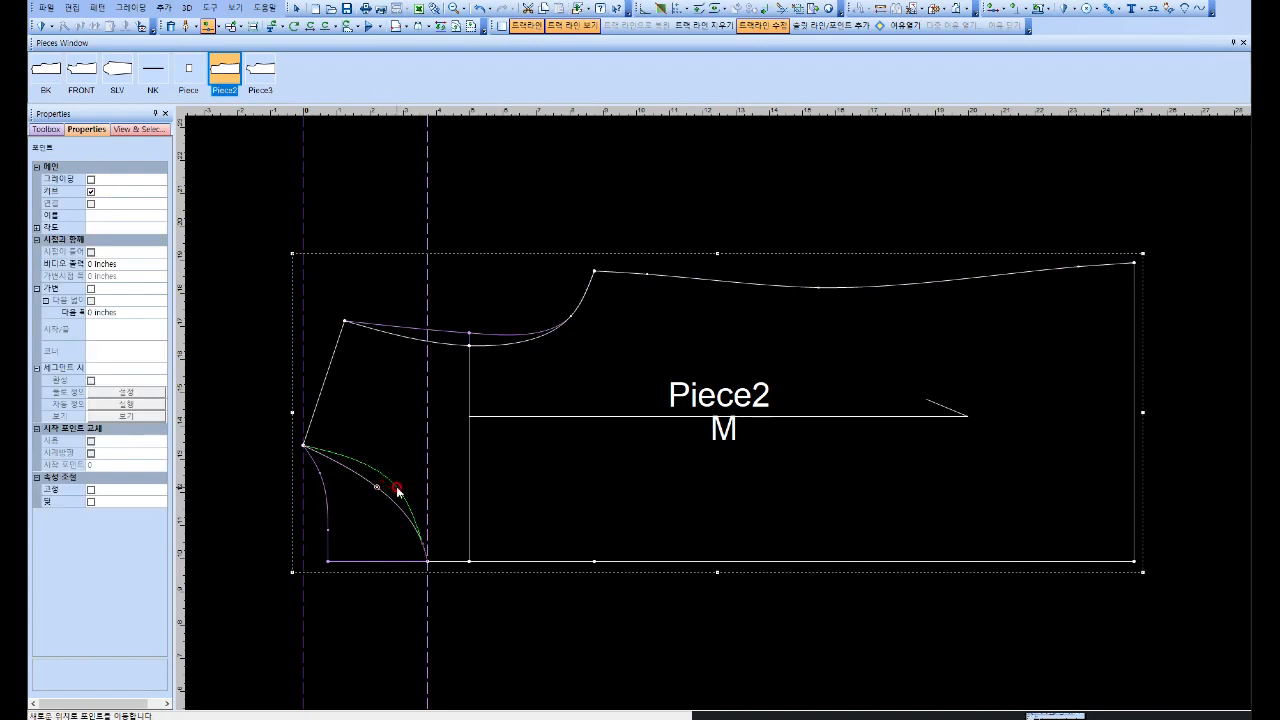
left_click(611, 406)
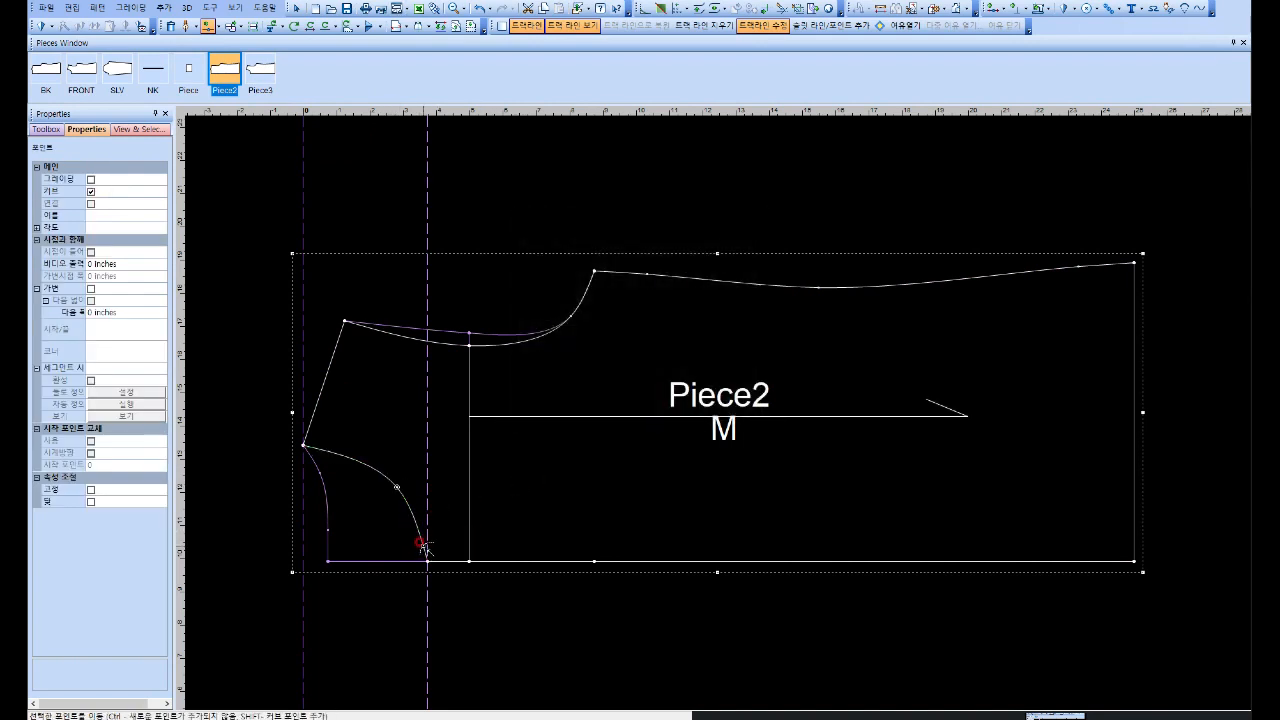
left_click_drag(423, 543, 424, 544)
left_click(610, 408)
Step: Move Piece2's lower armhole curve point by about 0.09 and -0.081 inches, and clear the track lines for the current piece only
left_click_drag(566, 316, 576, 319)
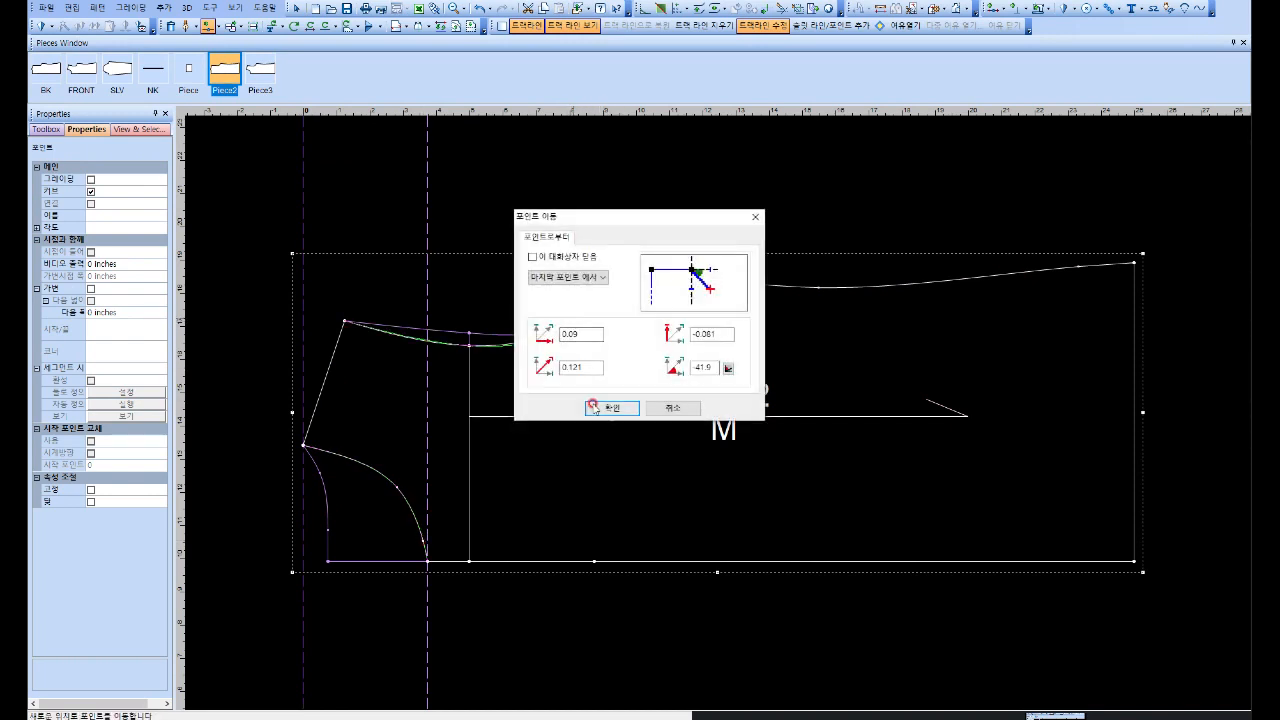
left_click(613, 409)
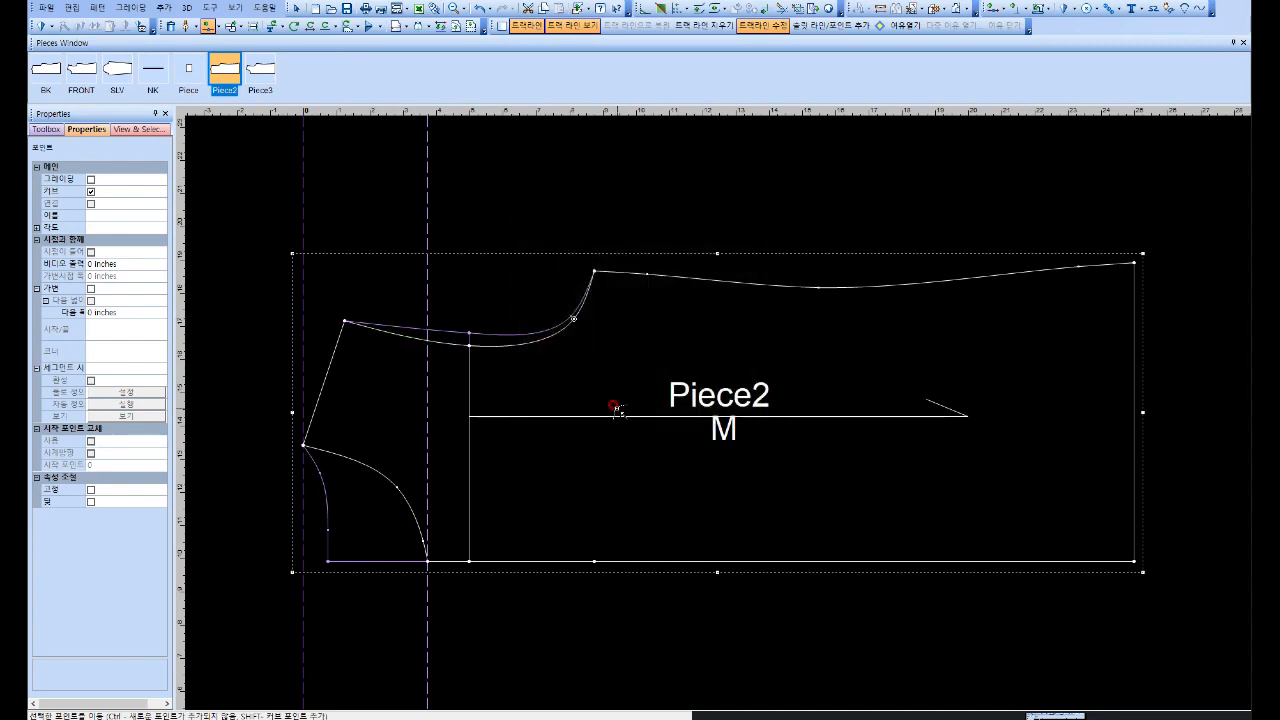
left_click(609, 386)
key("Escape")
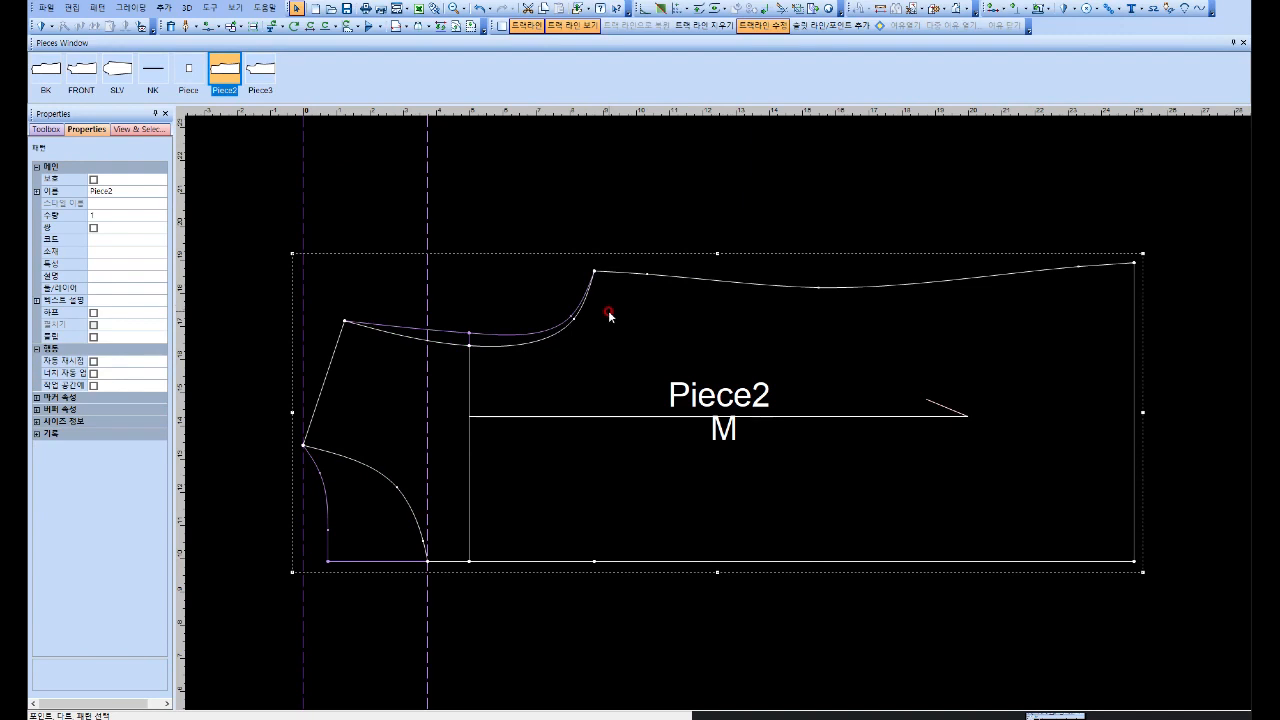
key("ctrl+t")
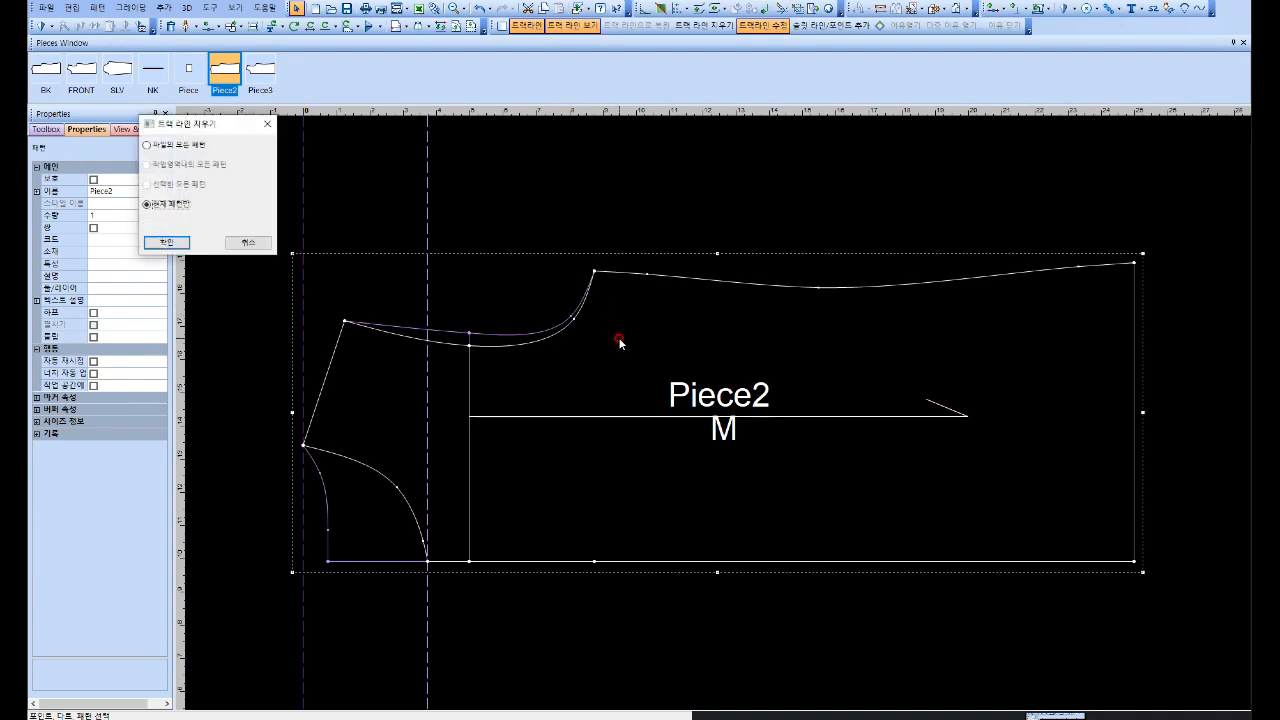
left_click(167, 245)
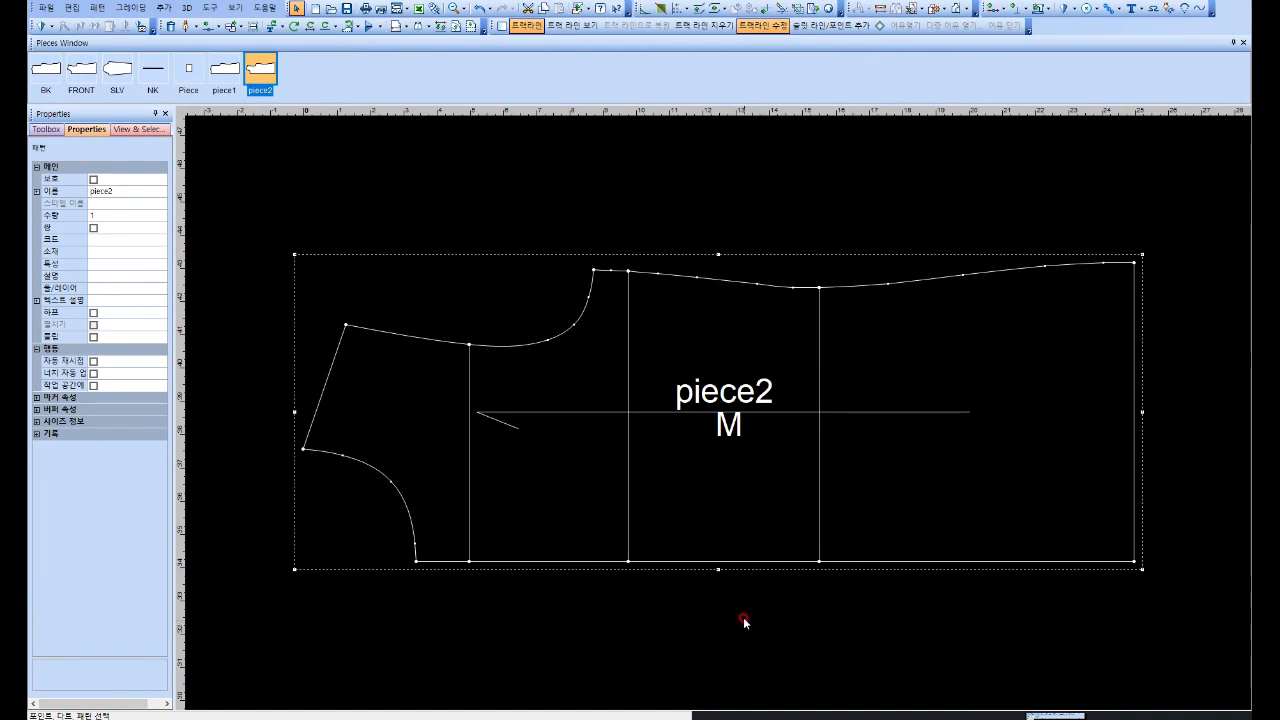
Step: Bring piece1 into the work area with piece2 and open the Compare Length table, clearing its stored measurements
left_click(229, 88)
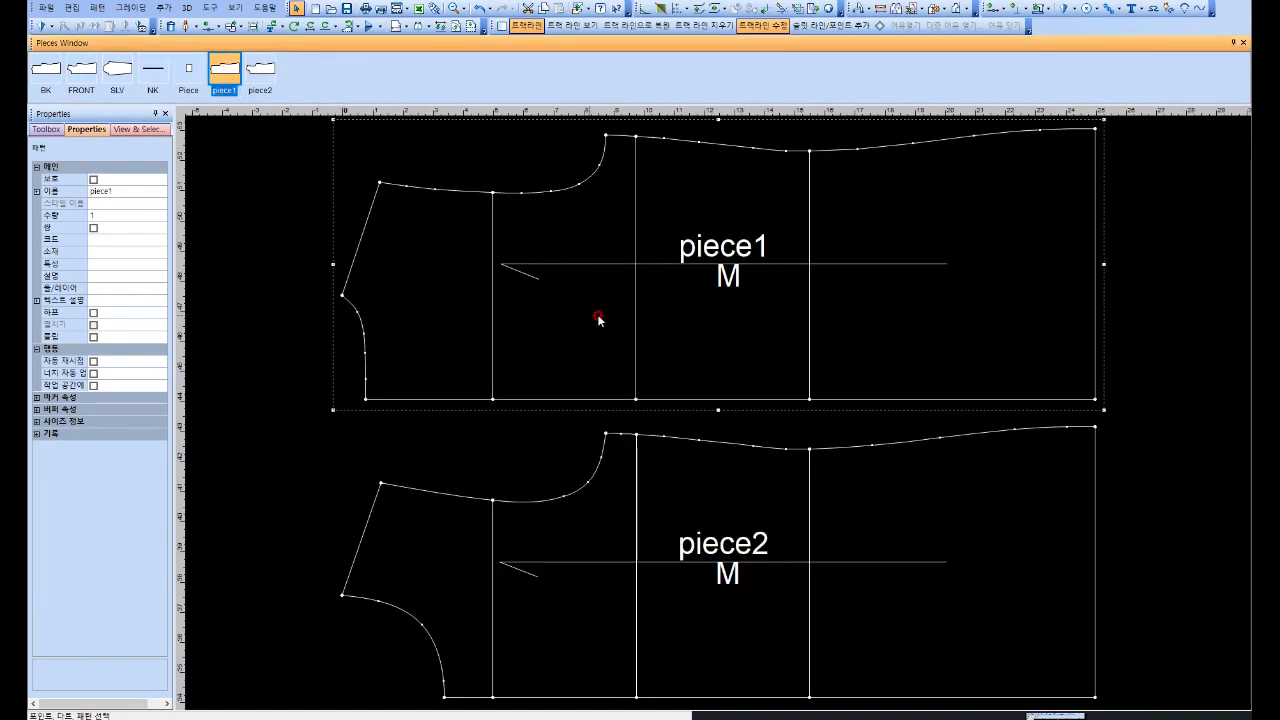
left_click(235, 8)
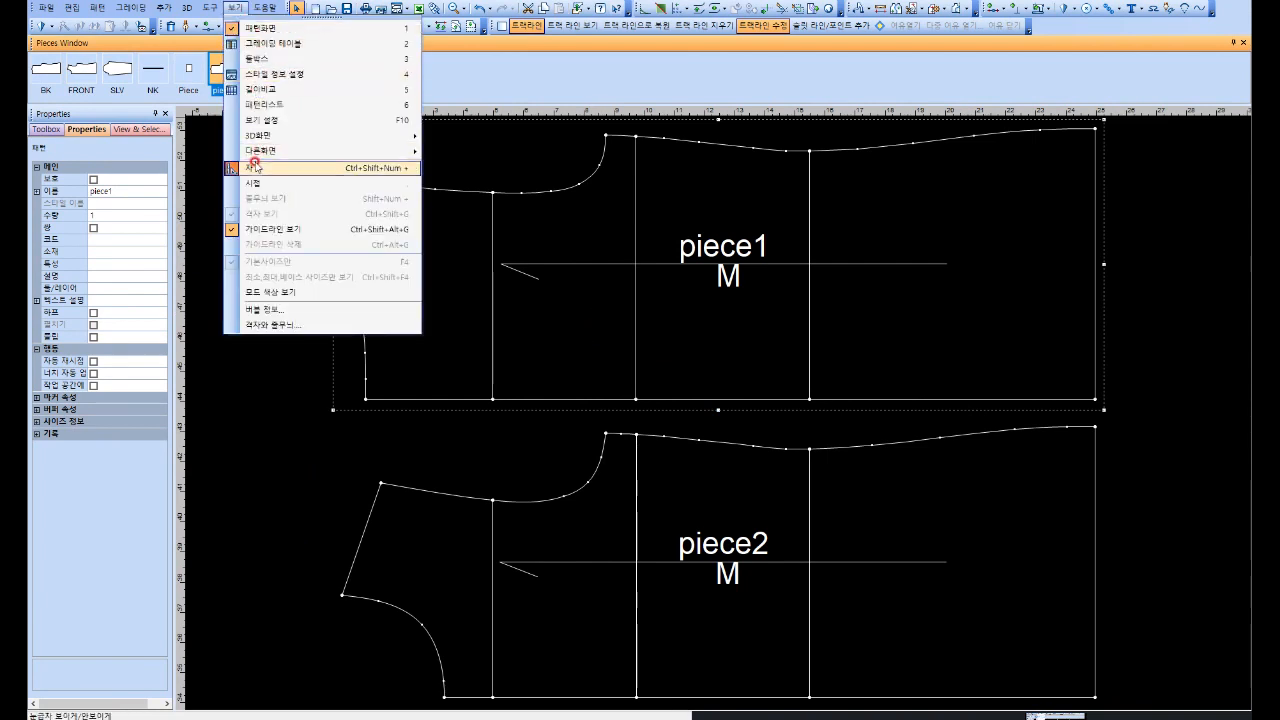
left_click(266, 91)
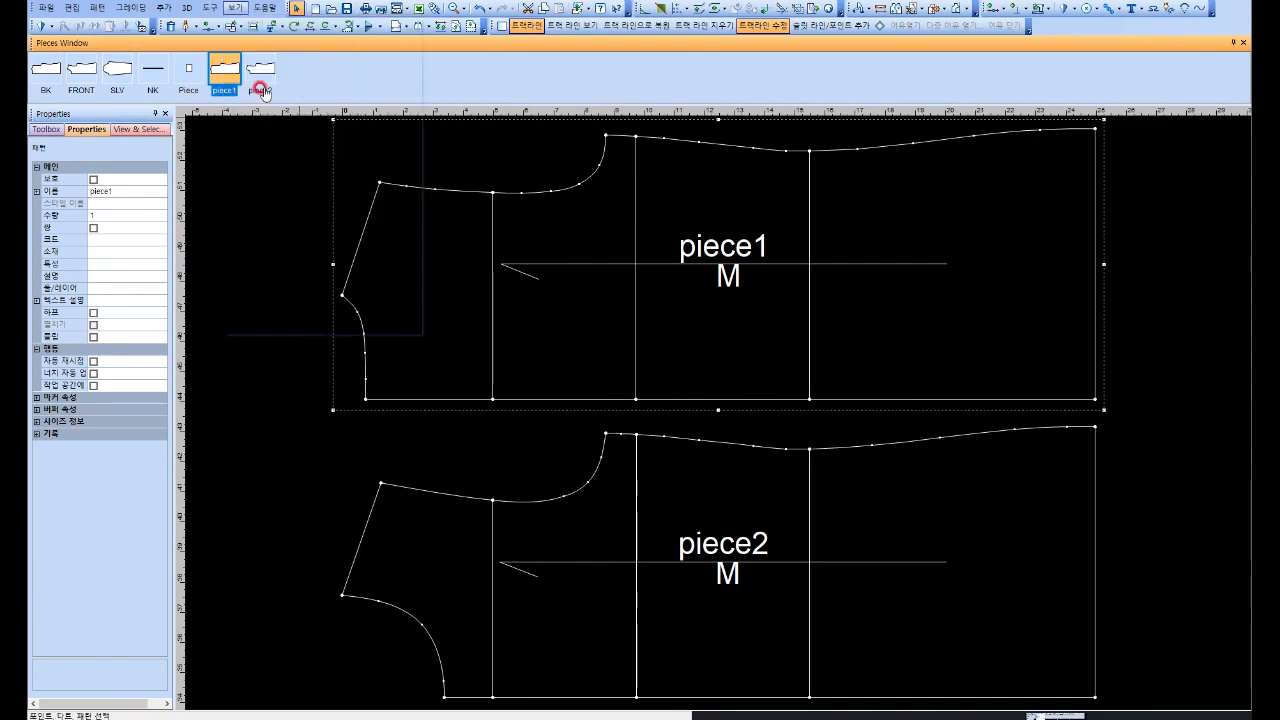
left_click_drag(651, 236, 630, 246)
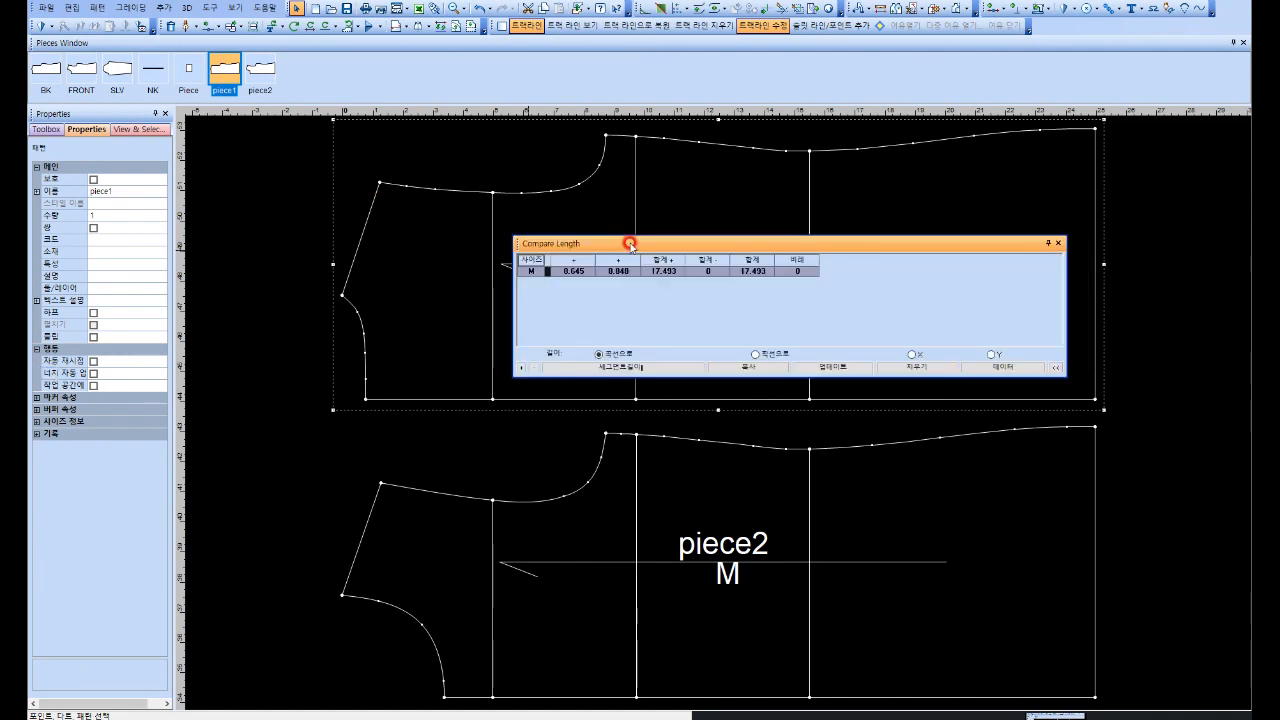
left_click(913, 370)
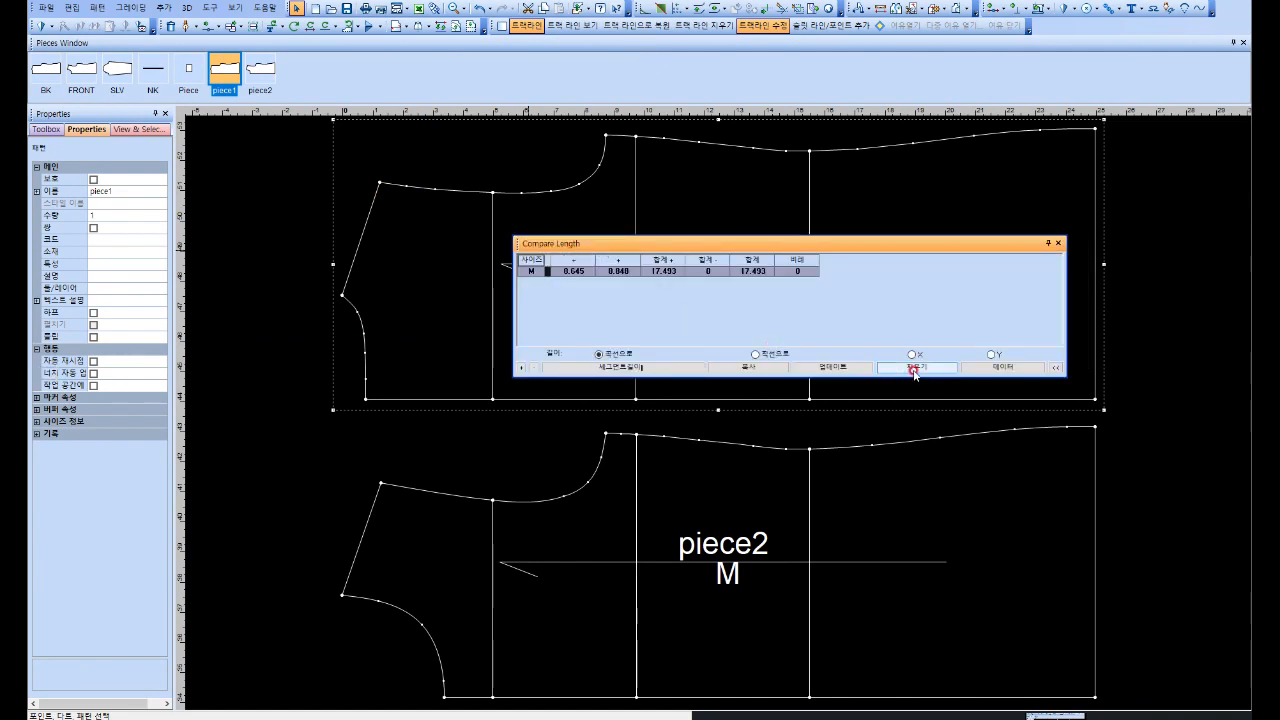
Step: Add the armhole curves of piece1 and piece2, from shoulder point to underarm point, to the length comparison
left_click(380, 183)
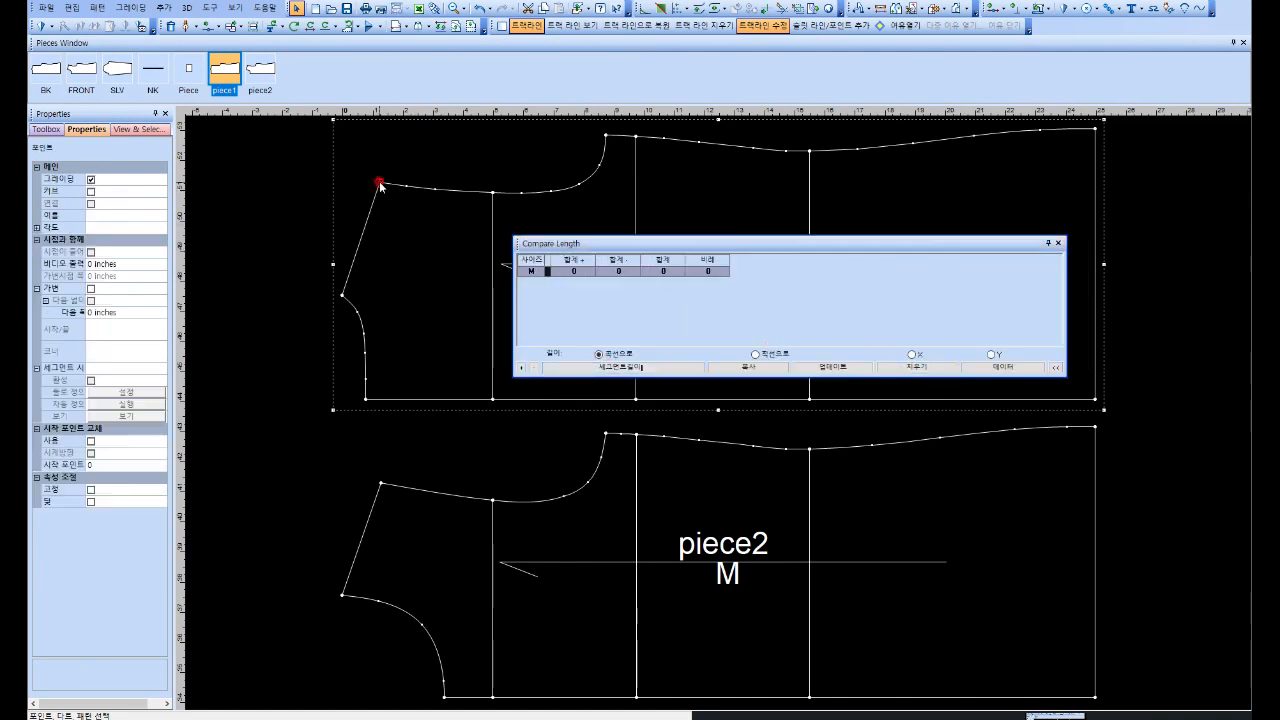
left_click(606, 134)
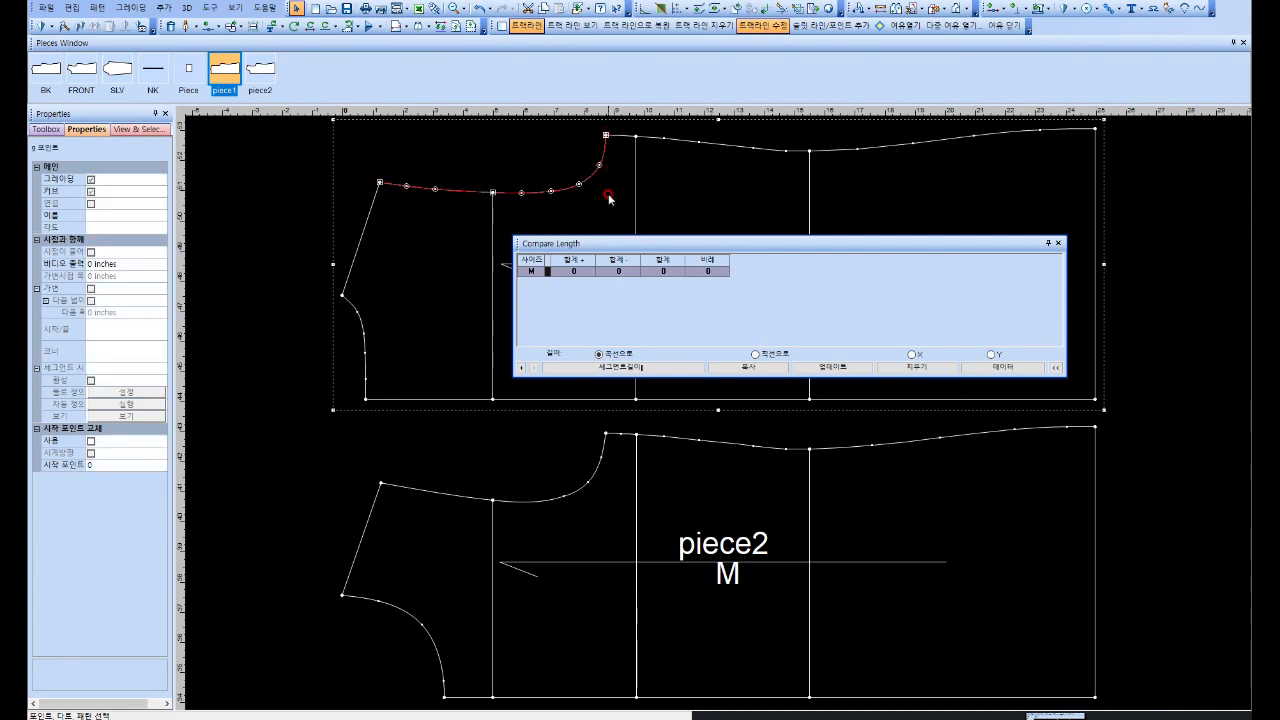
left_click(521, 367)
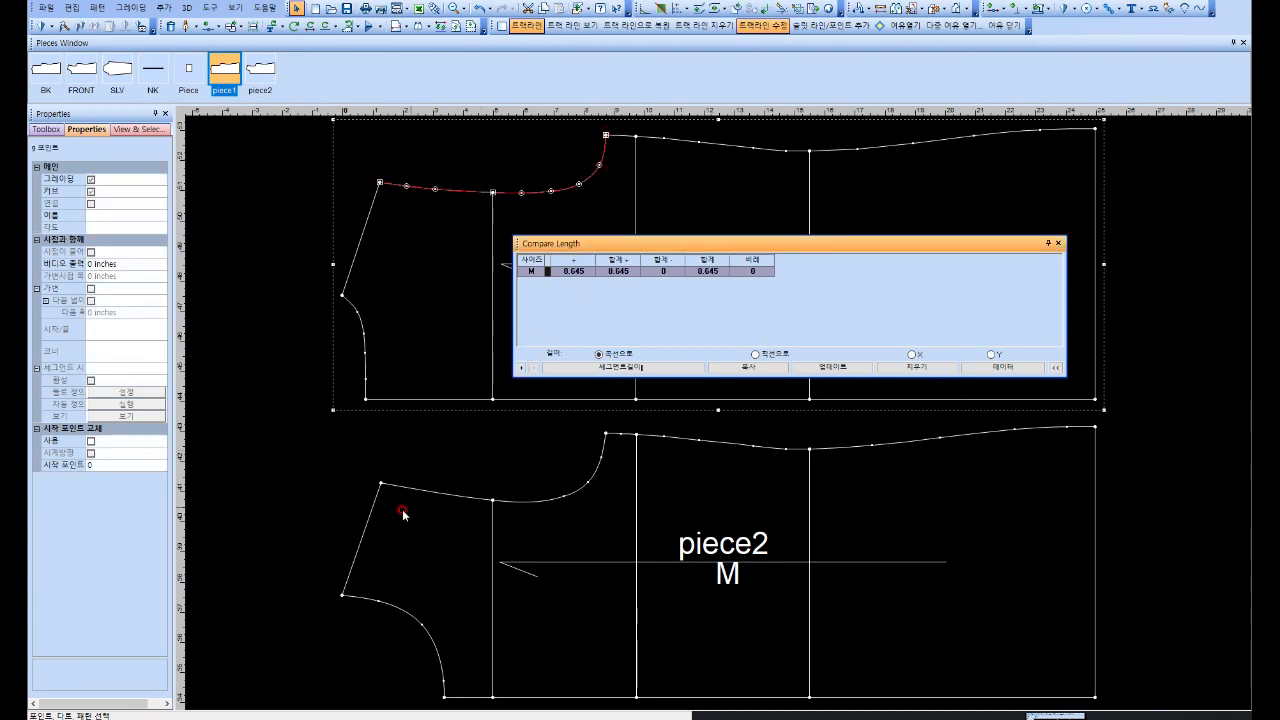
left_click(380, 483)
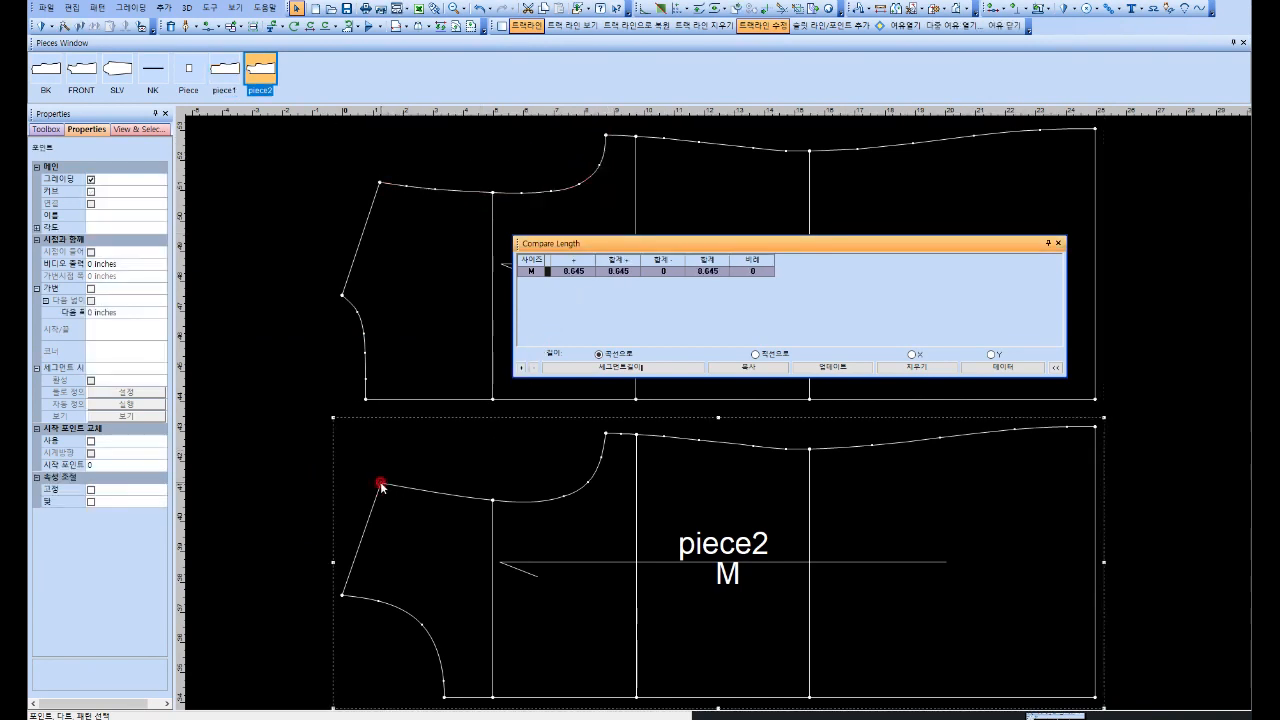
left_click(606, 435)
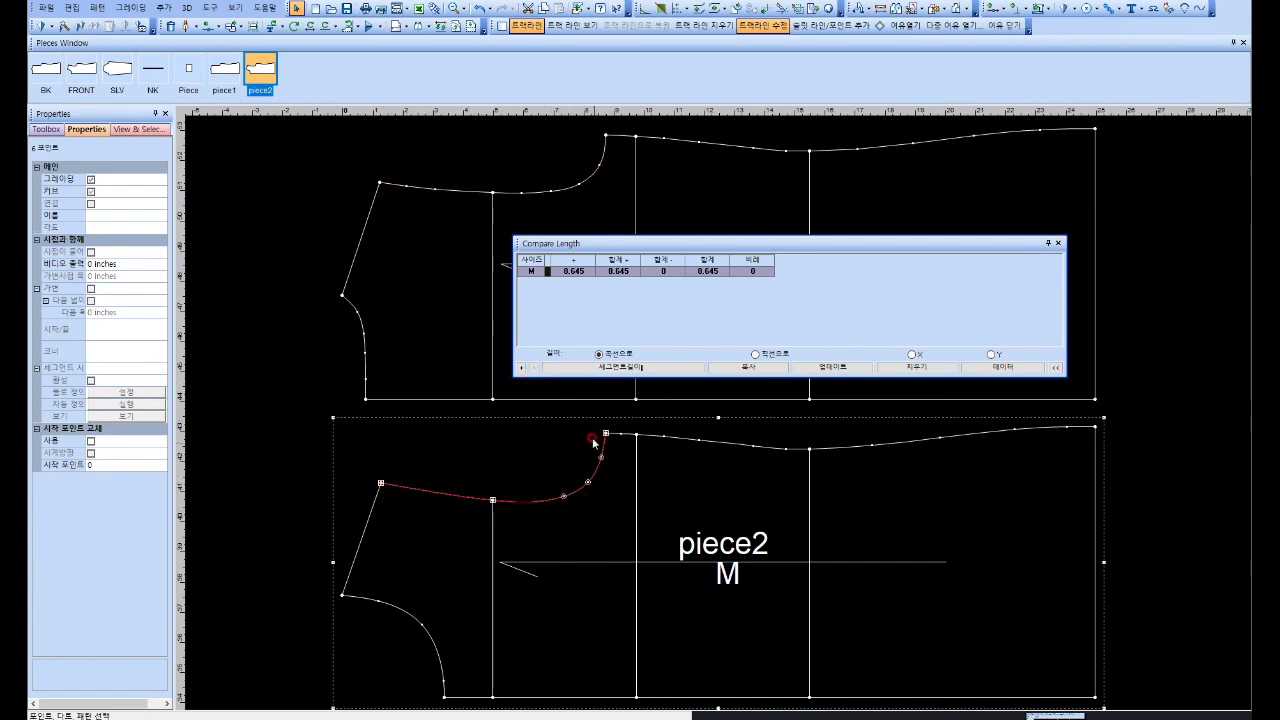
left_click(521, 367)
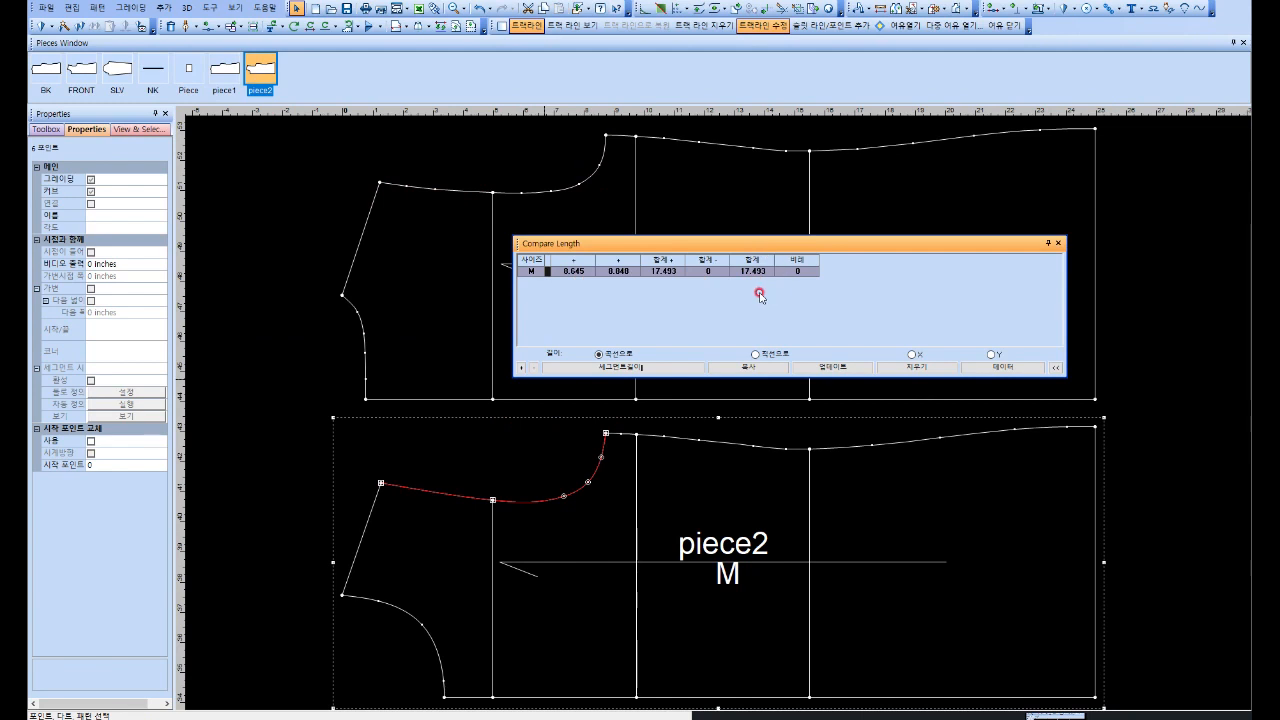
left_click(320, 371)
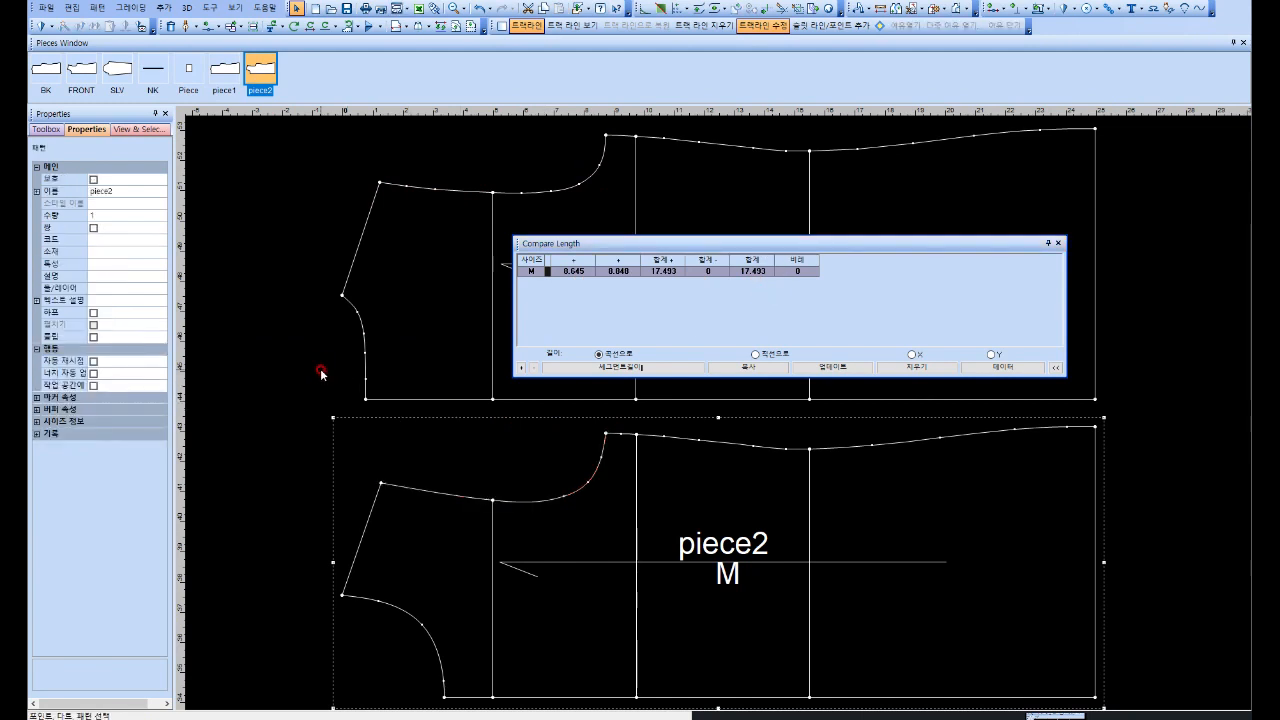
Step: Calculate 17.5 / 3 - 0.5 in the built-in calculator and close the length comparison
key("equal")
left_click_drag(473, 345, 438, 238)
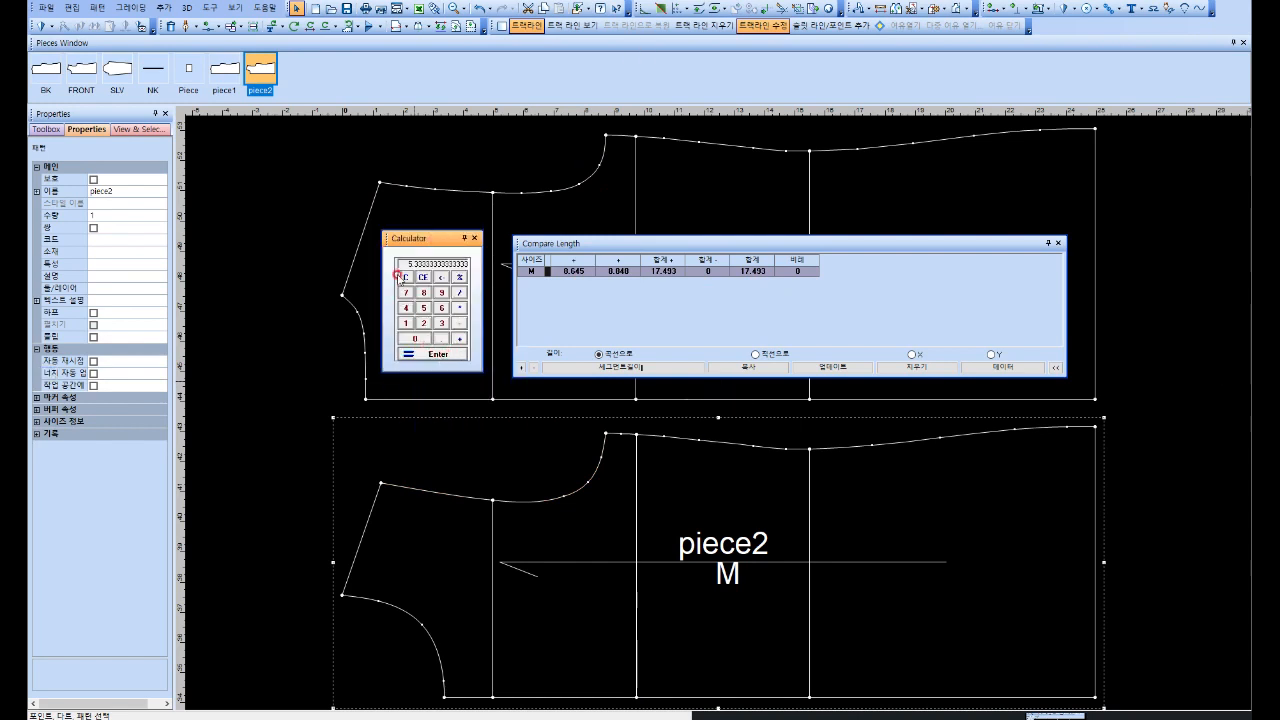
left_click(404, 276)
left_click(406, 323)
left_click(406, 292)
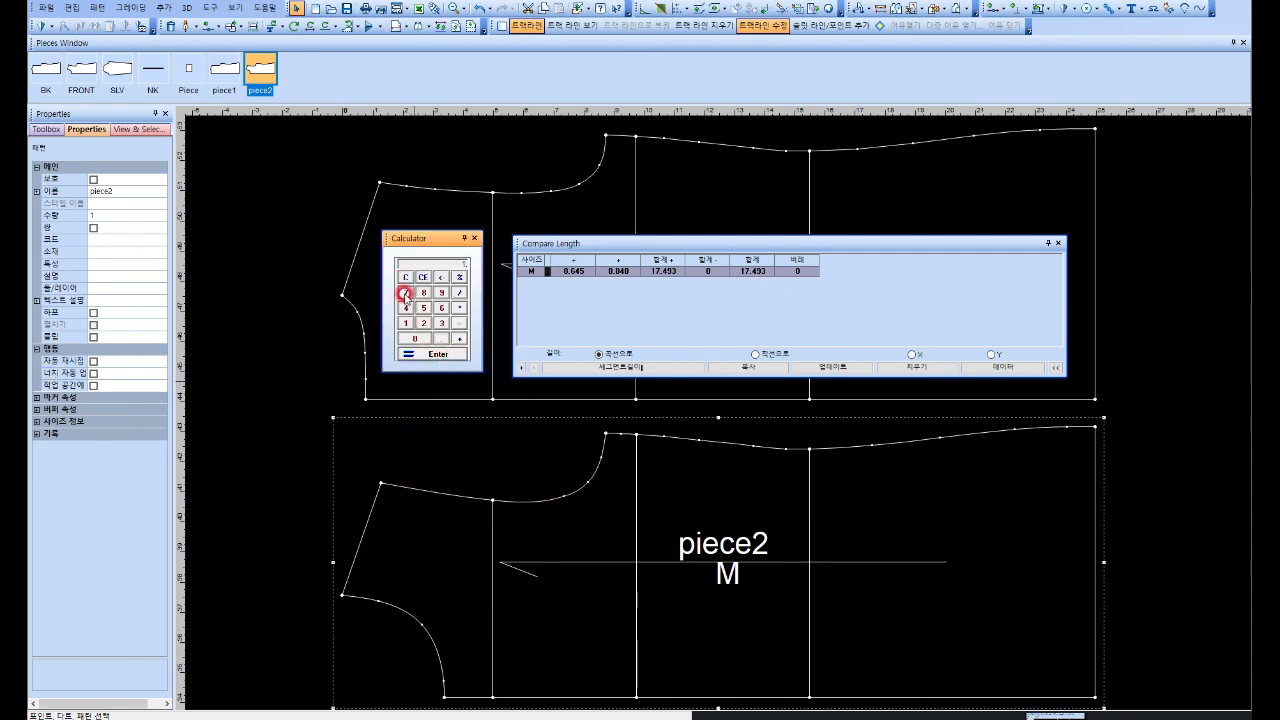
left_click(424, 308)
left_click(457, 292)
left_click(441, 323)
left_click(458, 323)
left_click(441, 336)
left_click(424, 308)
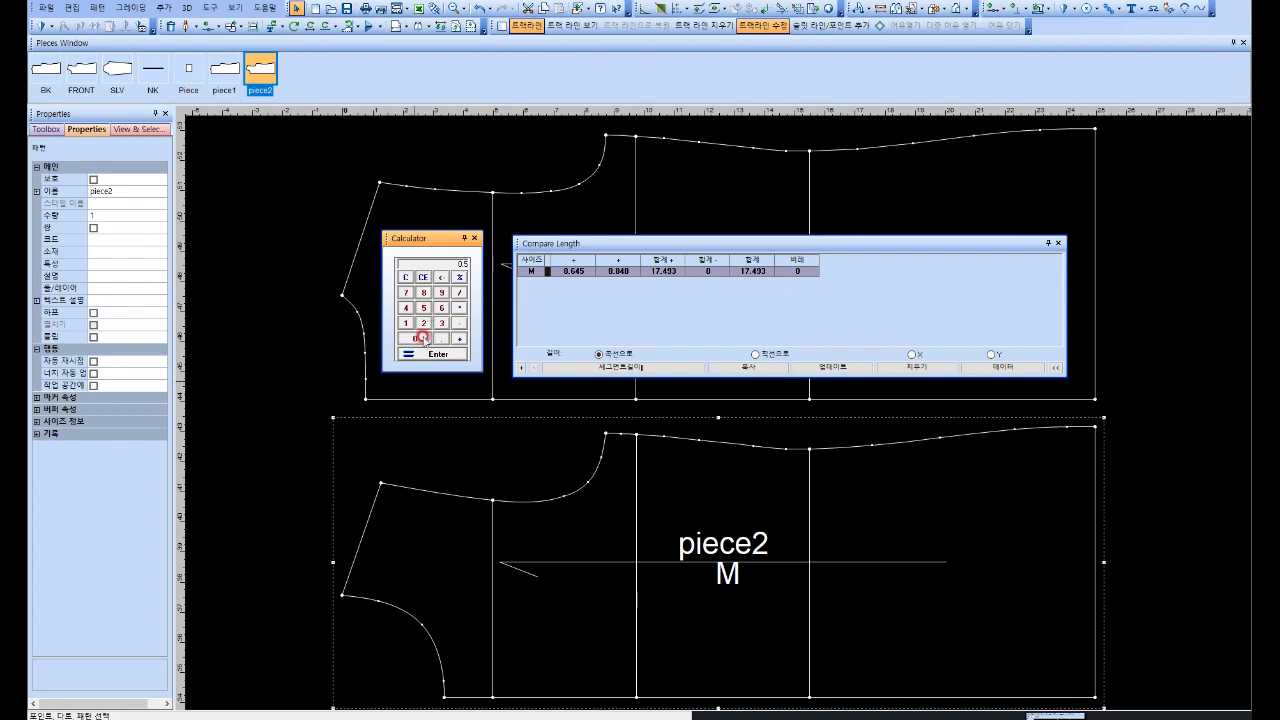
left_click(438, 354)
left_click(1058, 244)
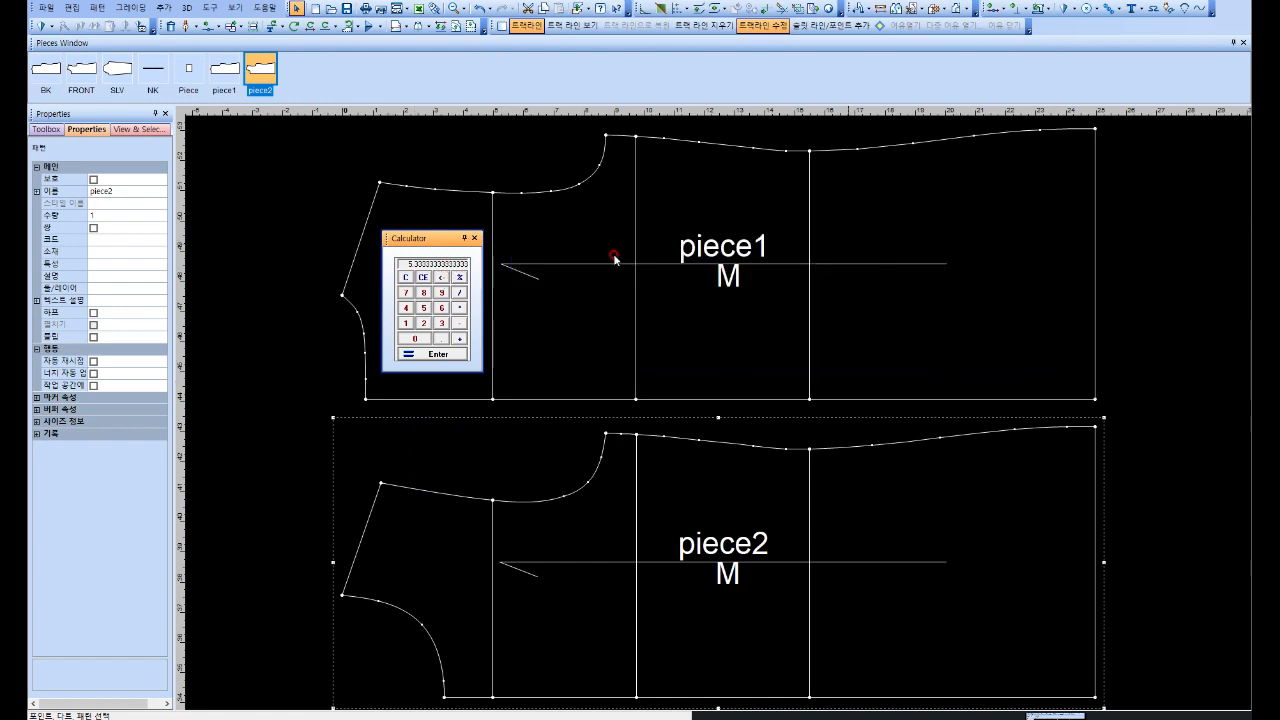
Step: Create a new rectangular piece 25 inches long and 5.875 inches wide
left_click(96, 7)
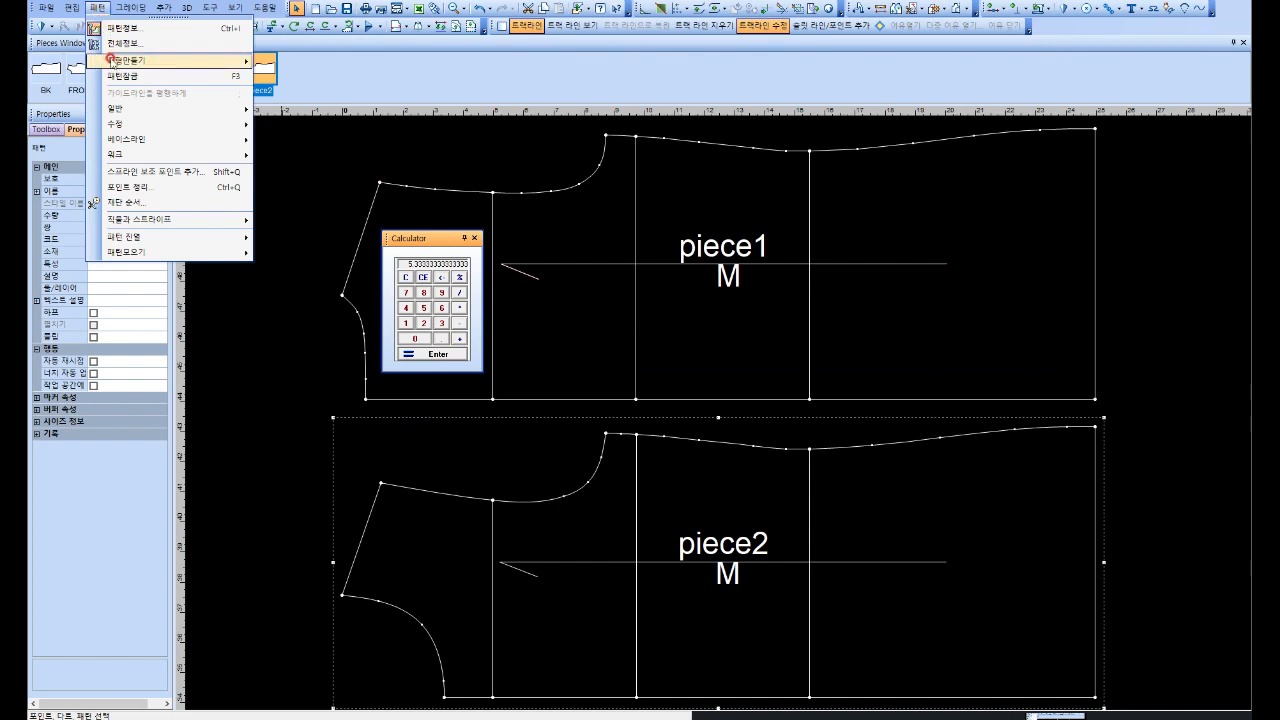
mouse_move(112, 60)
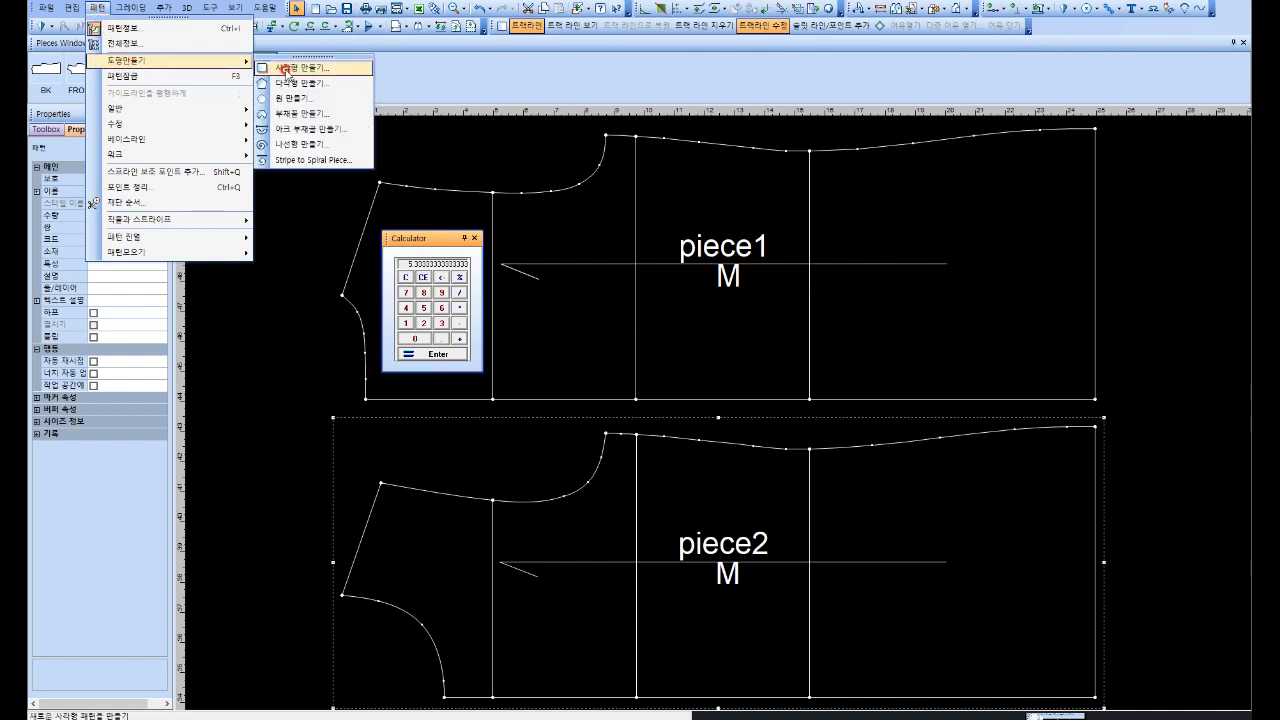
left_click(285, 68)
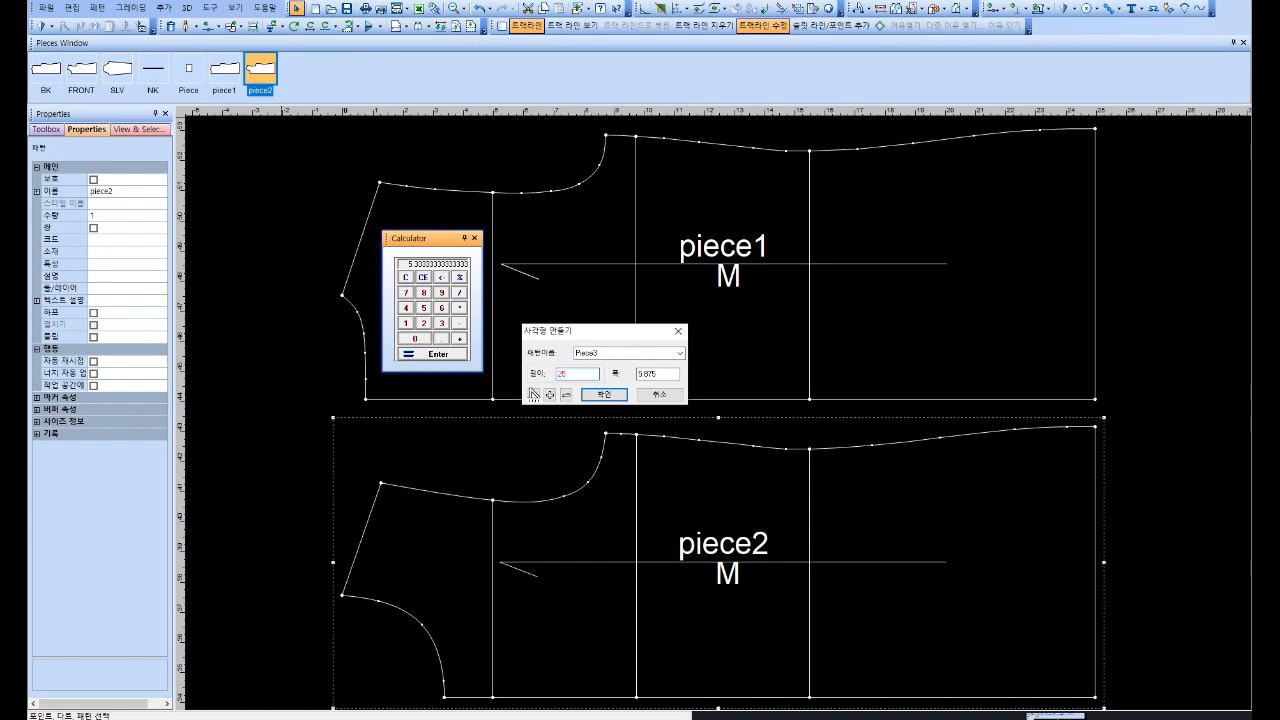
left_click(669, 378)
double_click(652, 370)
type("5.875")
key("Return")
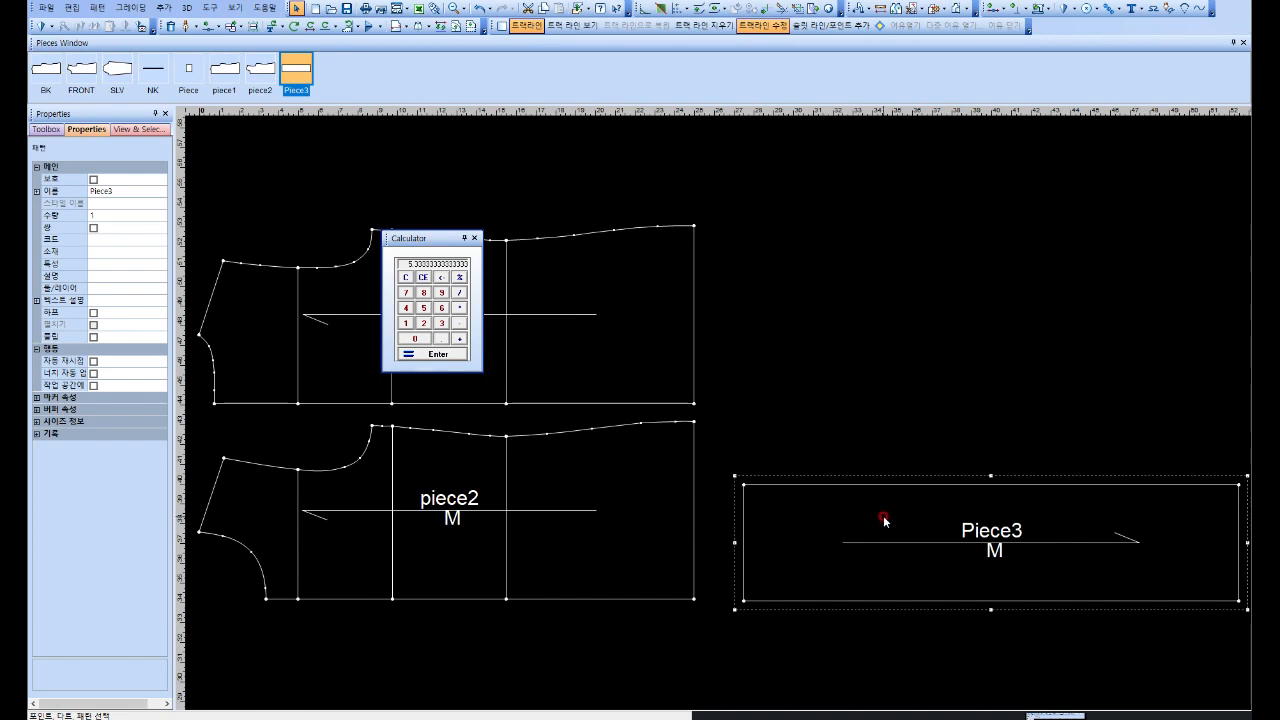
key("Home")
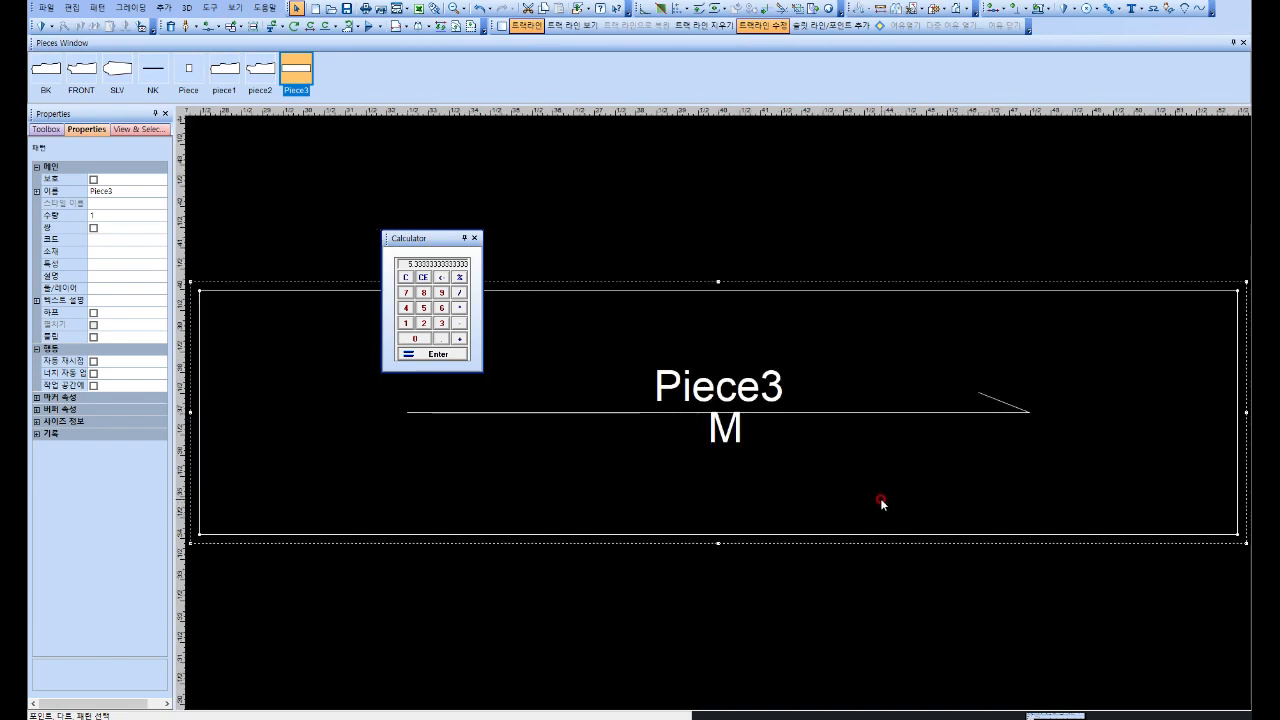
key("minus")
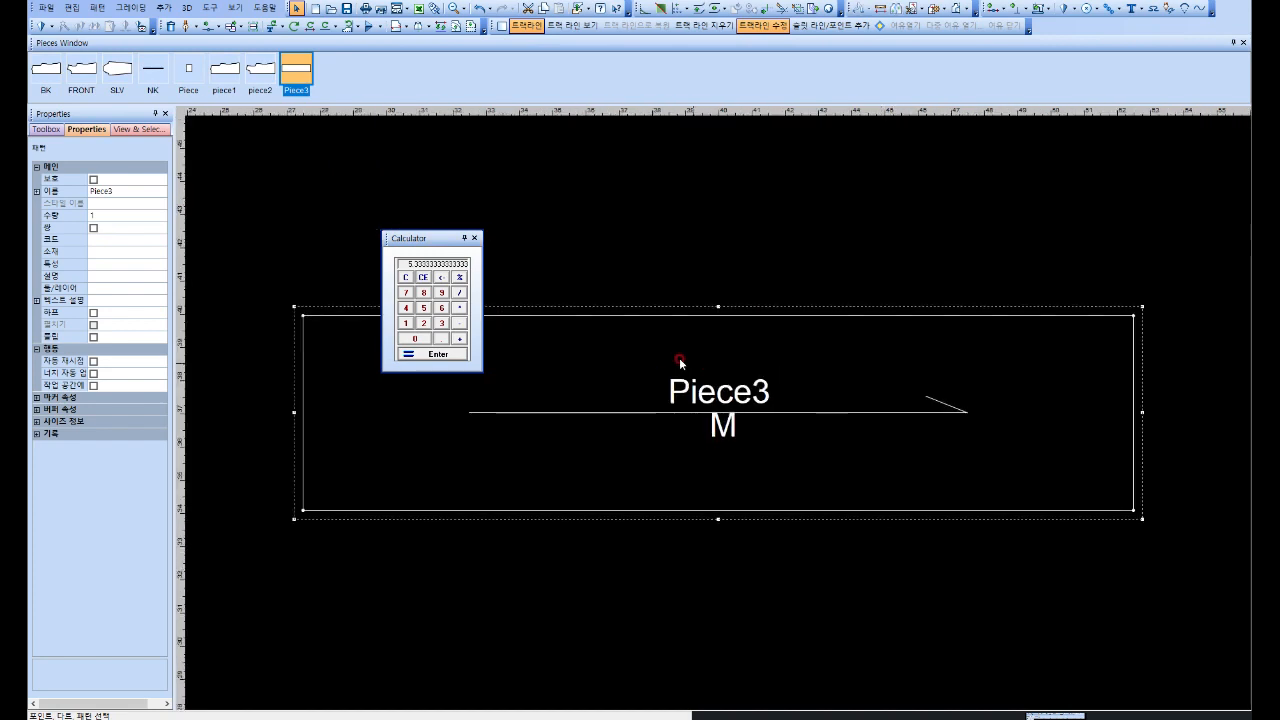
Step: Add a grading point on Piece3's lower edge, 5.333 inches from the lower right corner
left_click_drag(448, 240, 931, 344)
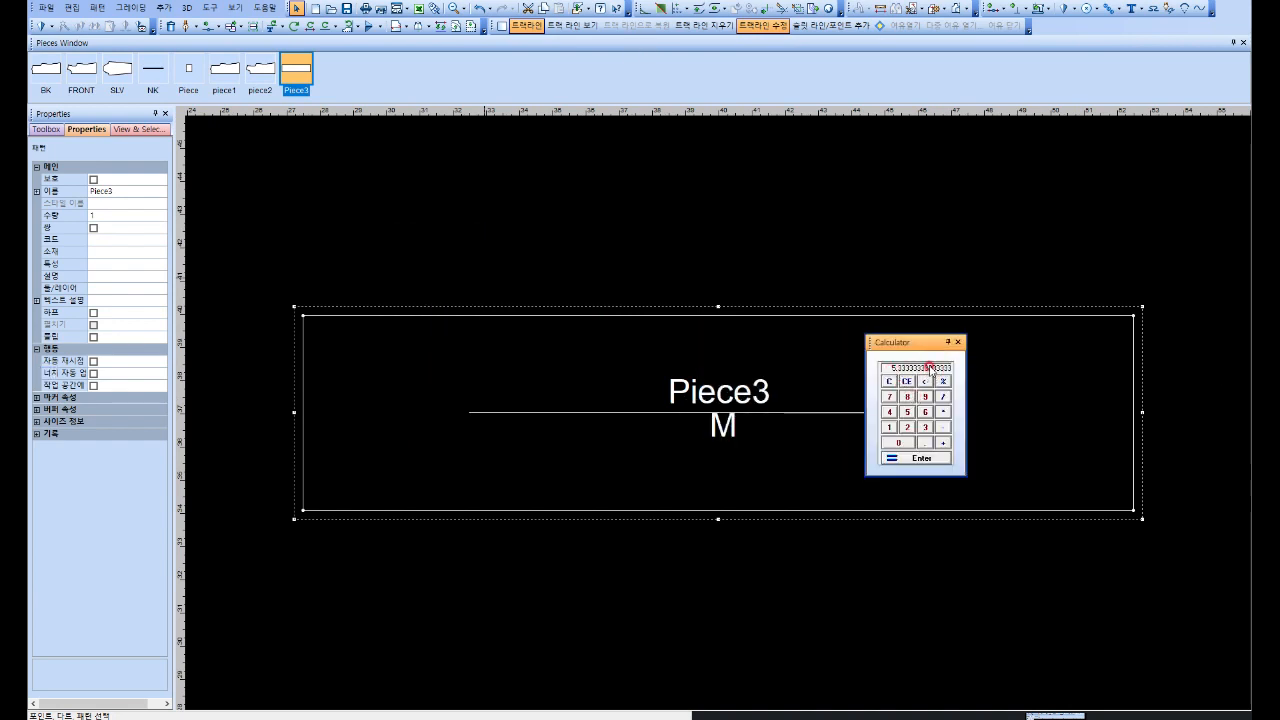
left_click(1003, 9)
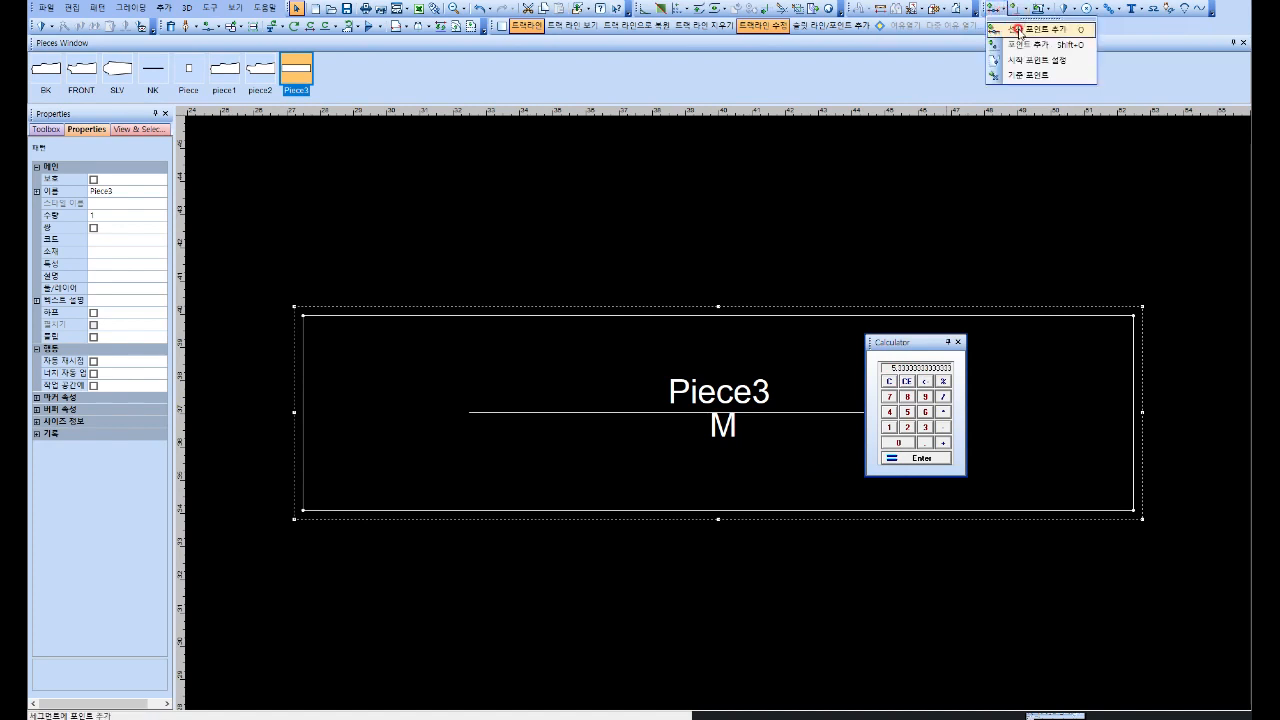
left_click(1015, 27)
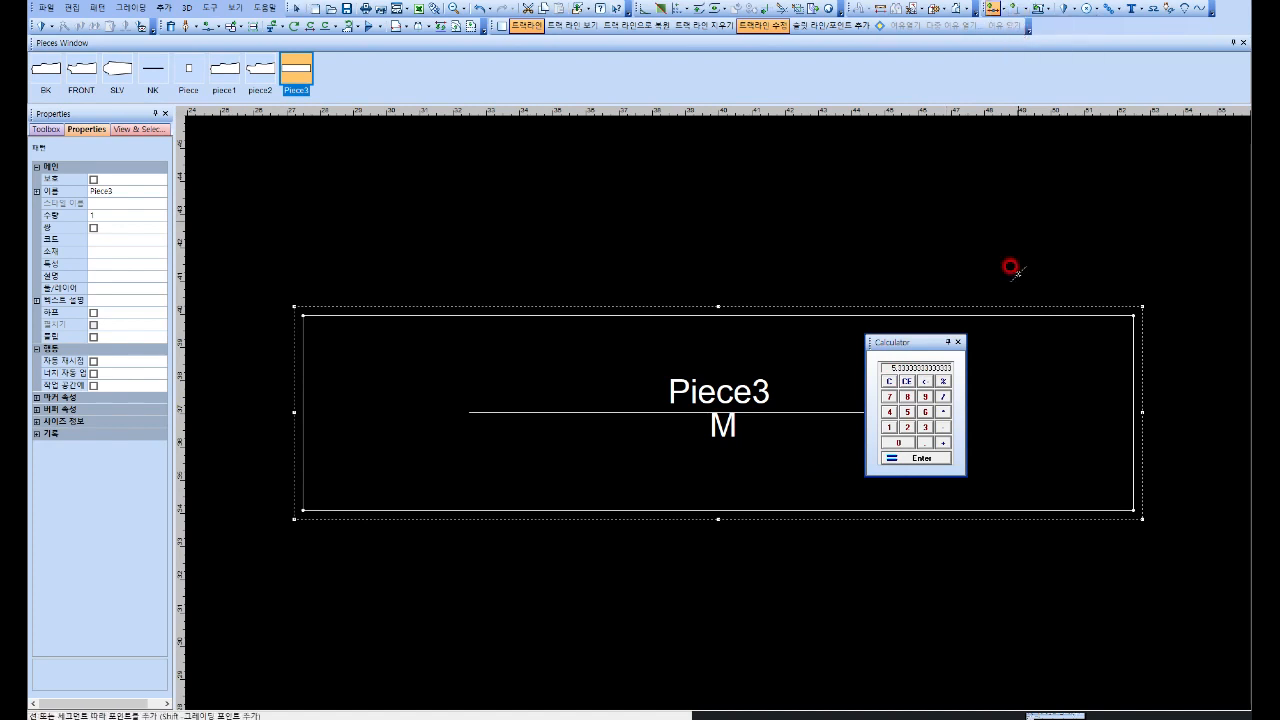
left_click(975, 508)
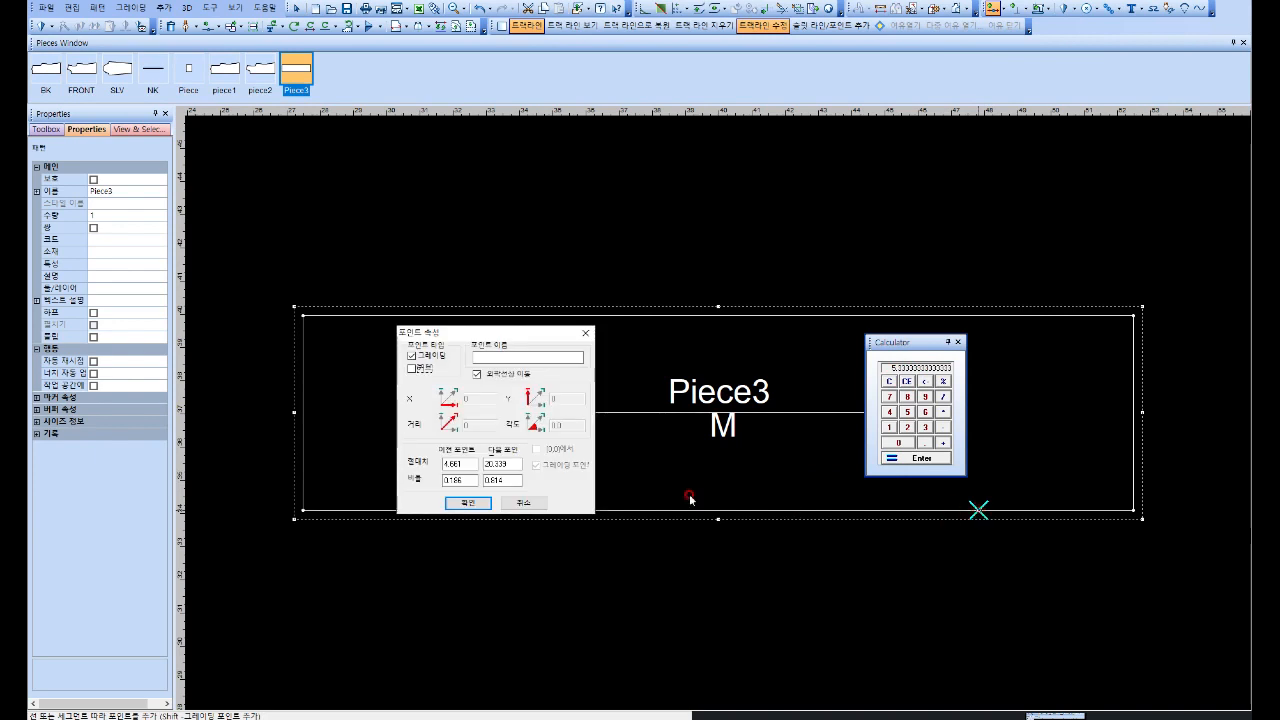
left_click(458, 463)
type("5")
left_click(360, 466)
type(".333")
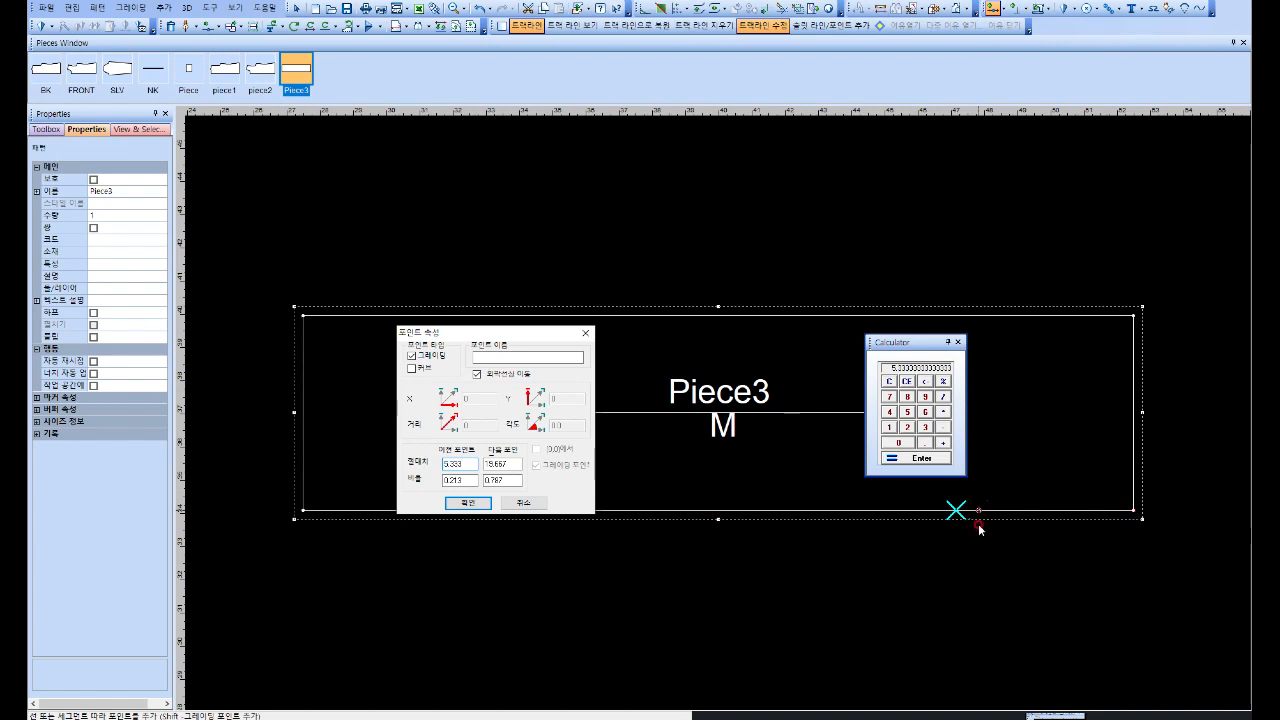
left_click(468, 503)
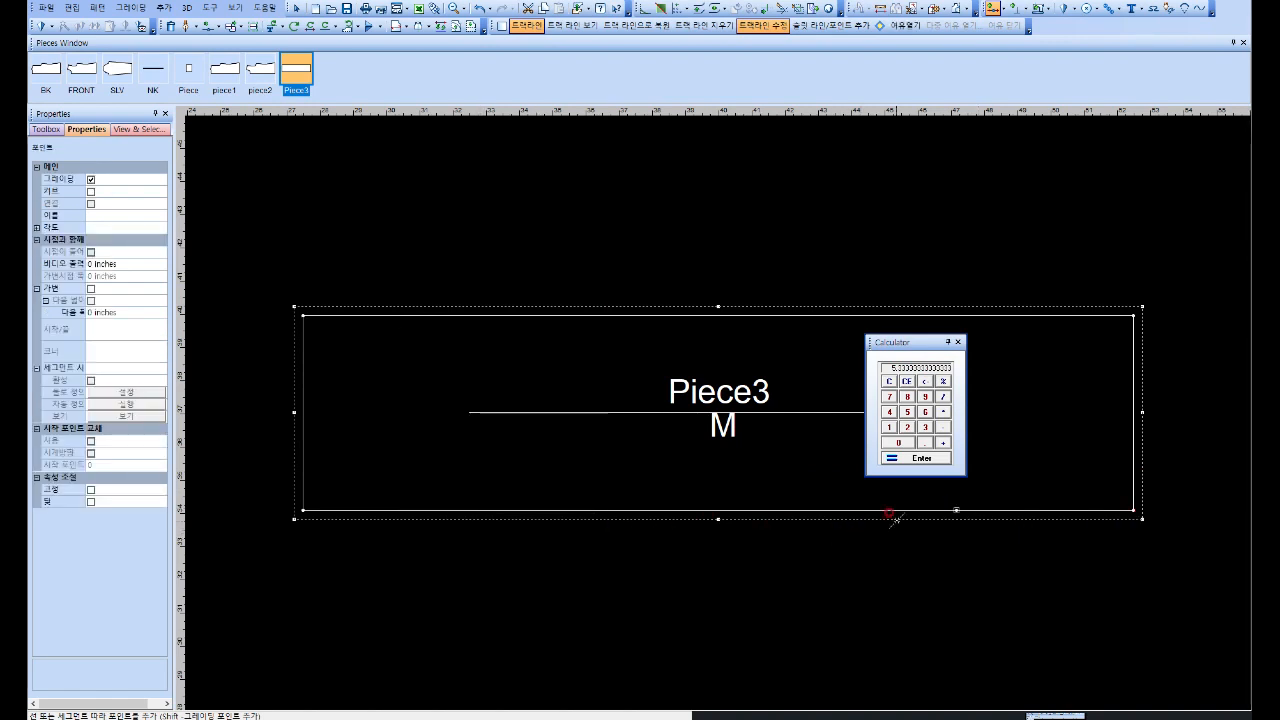
Step: Add a second grading point on the lower edge, 1 inch to the left of the 5.333-inch point
left_click(923, 511)
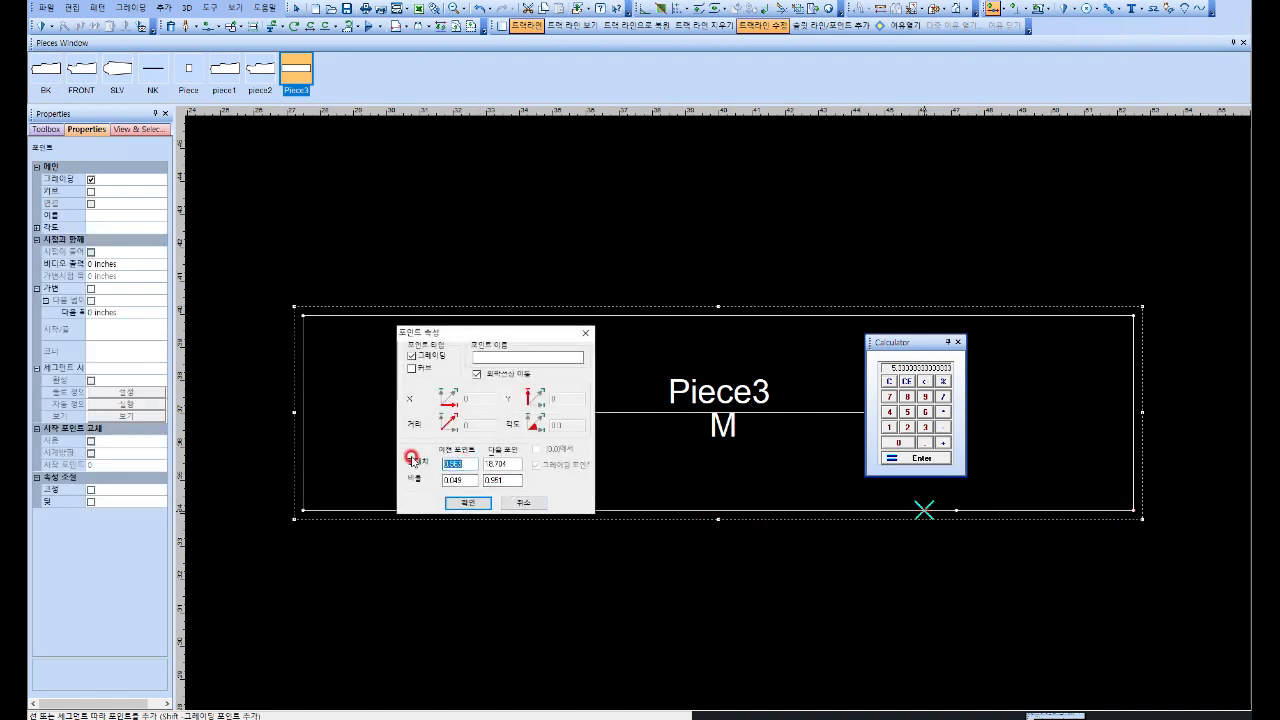
type("1")
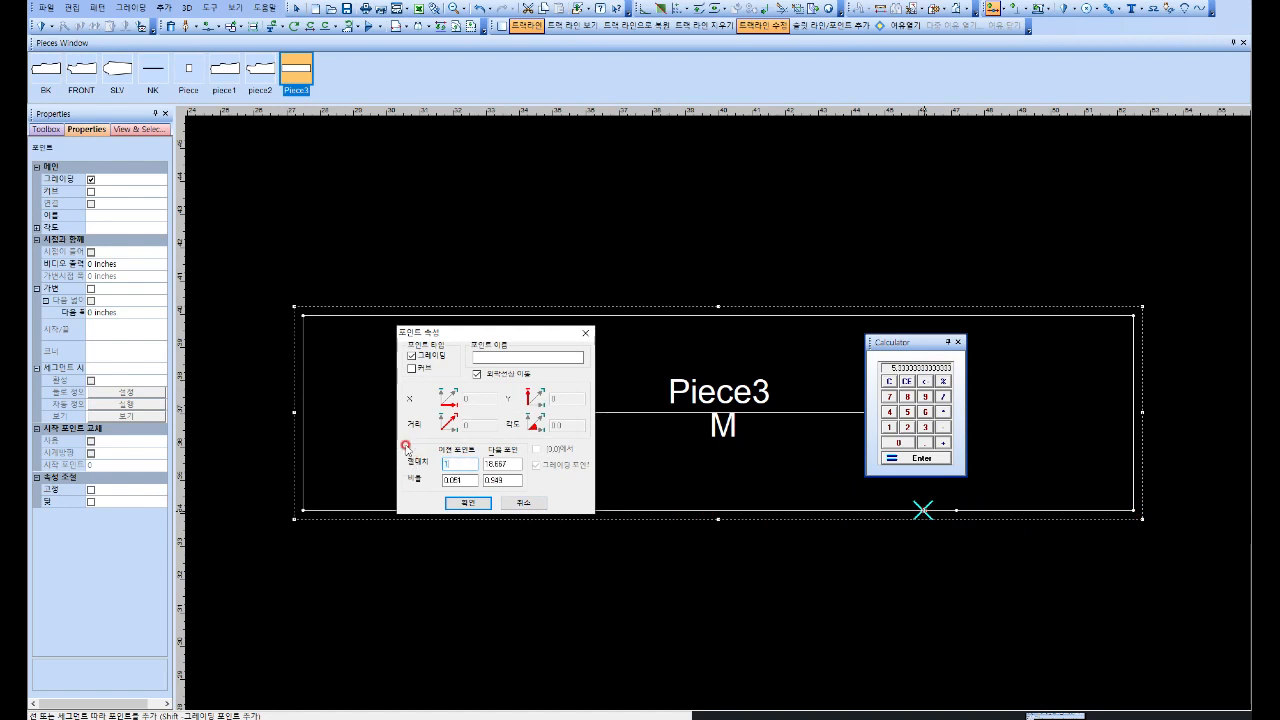
left_click(466, 503)
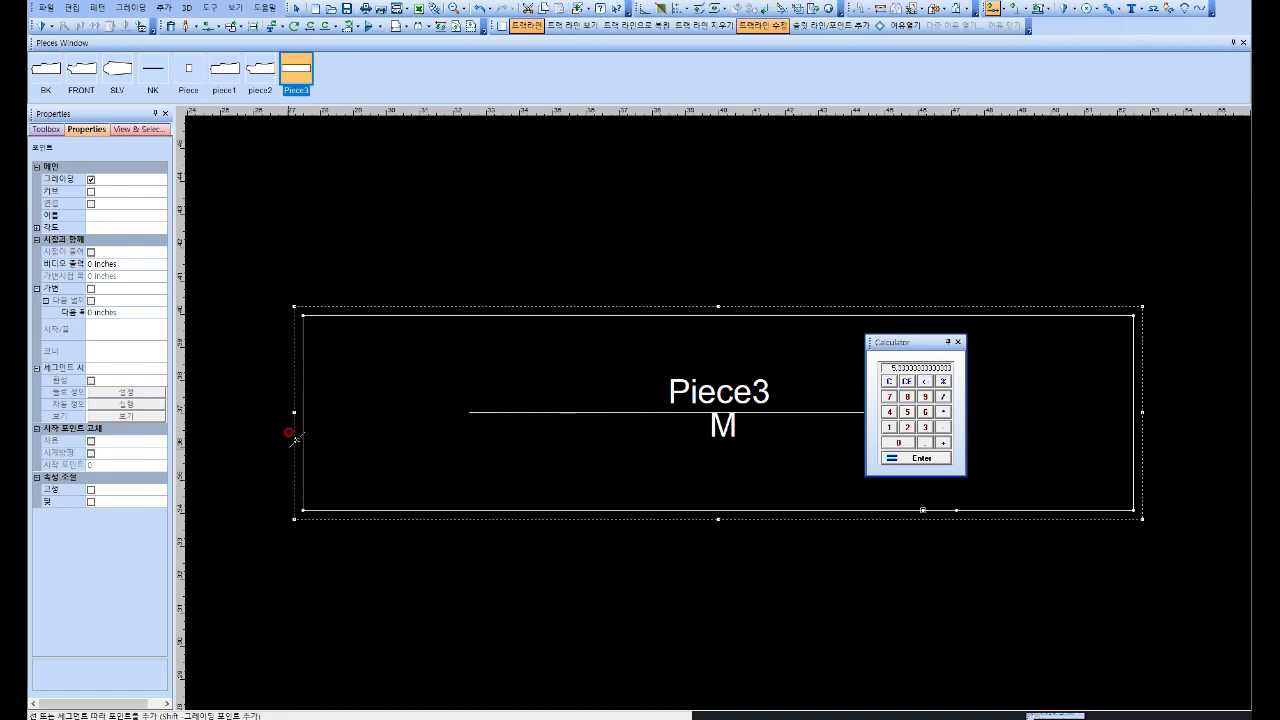
Step: Add a grading point on Piece3's left edge, 4.125 inches above the lower left corner
left_click(303, 481)
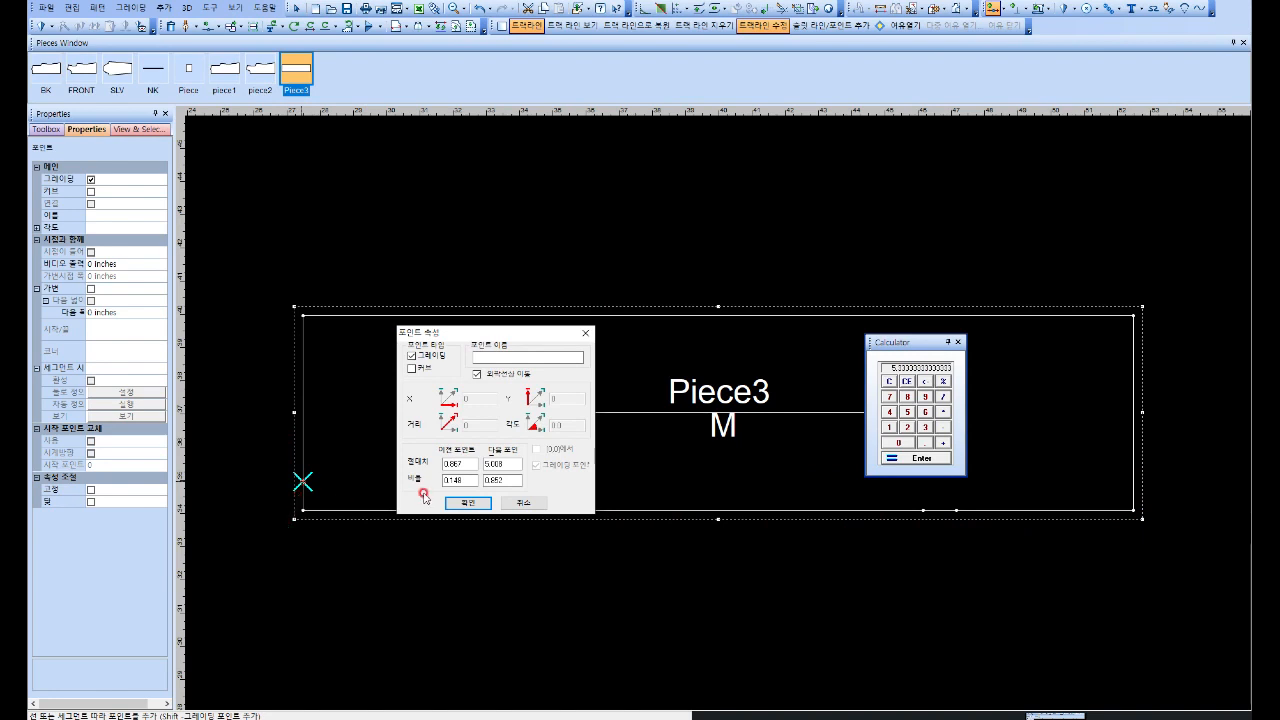
left_click_drag(464, 464, 407, 466)
type("4.125")
left_click(464, 501)
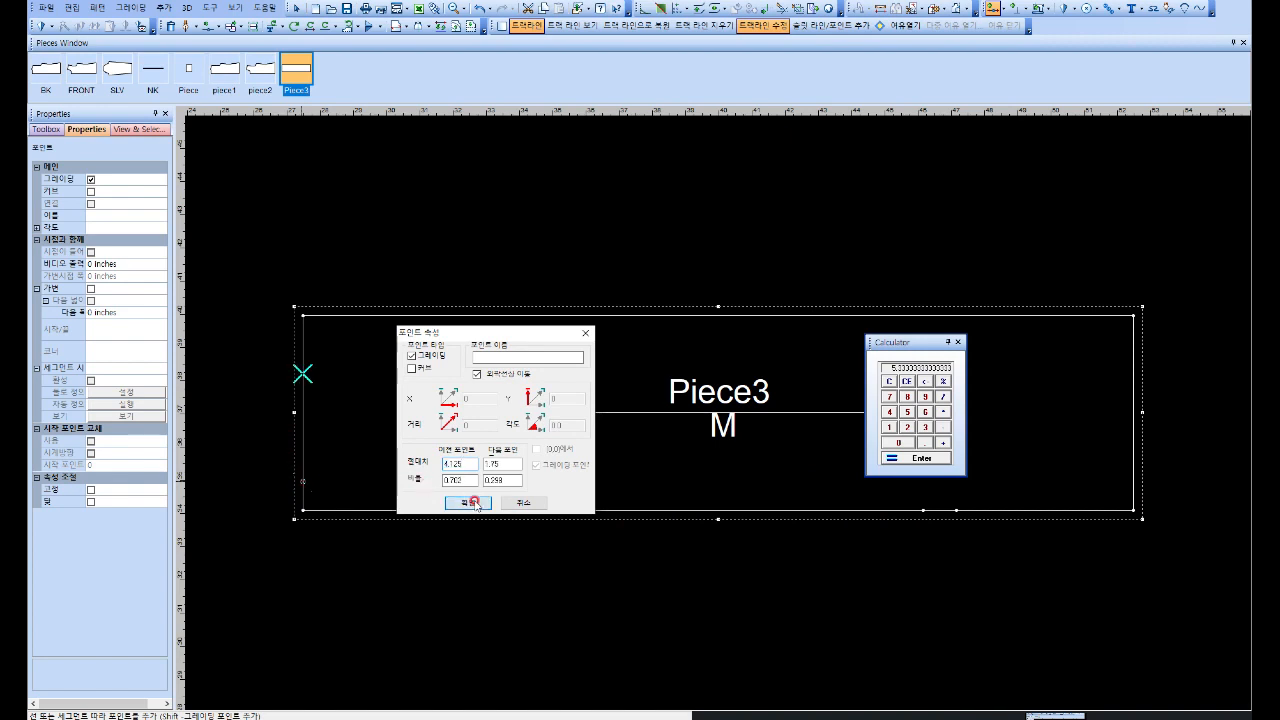
Step: Close the calculator and place a vertical guideline through the left one of the two new lower-edge points
left_click(957, 343)
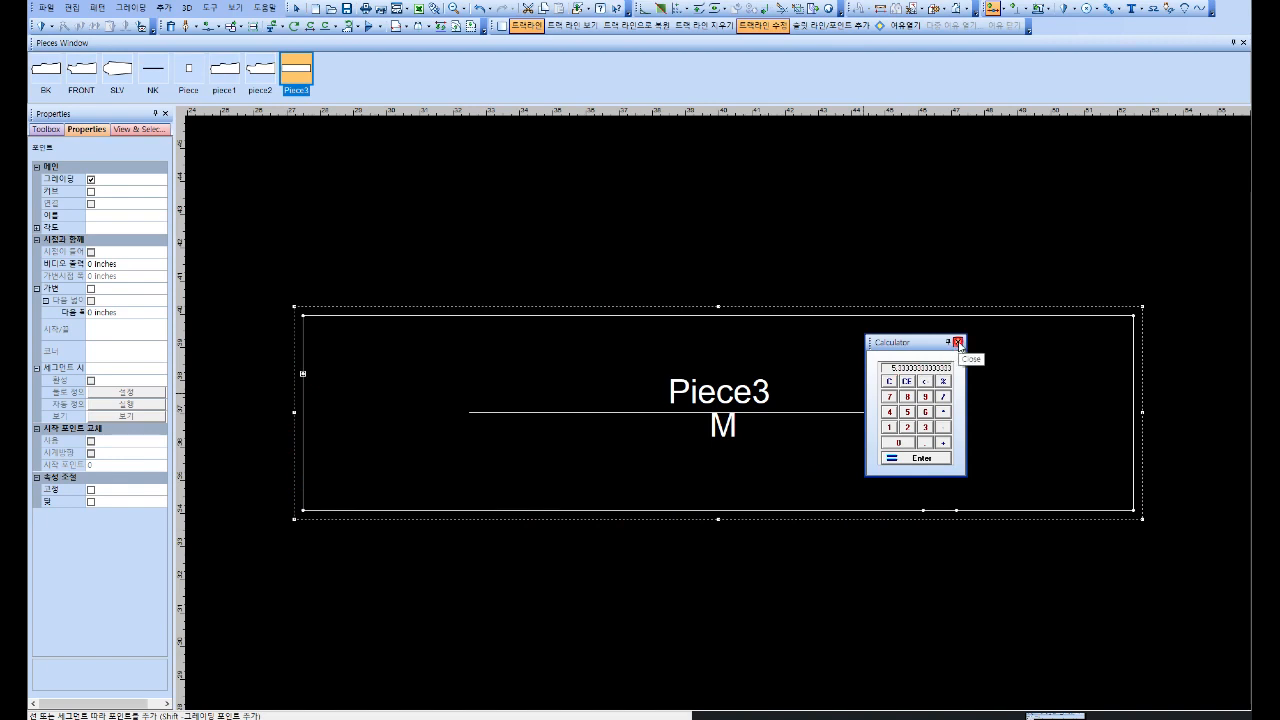
left_click(957, 343)
key("Escape")
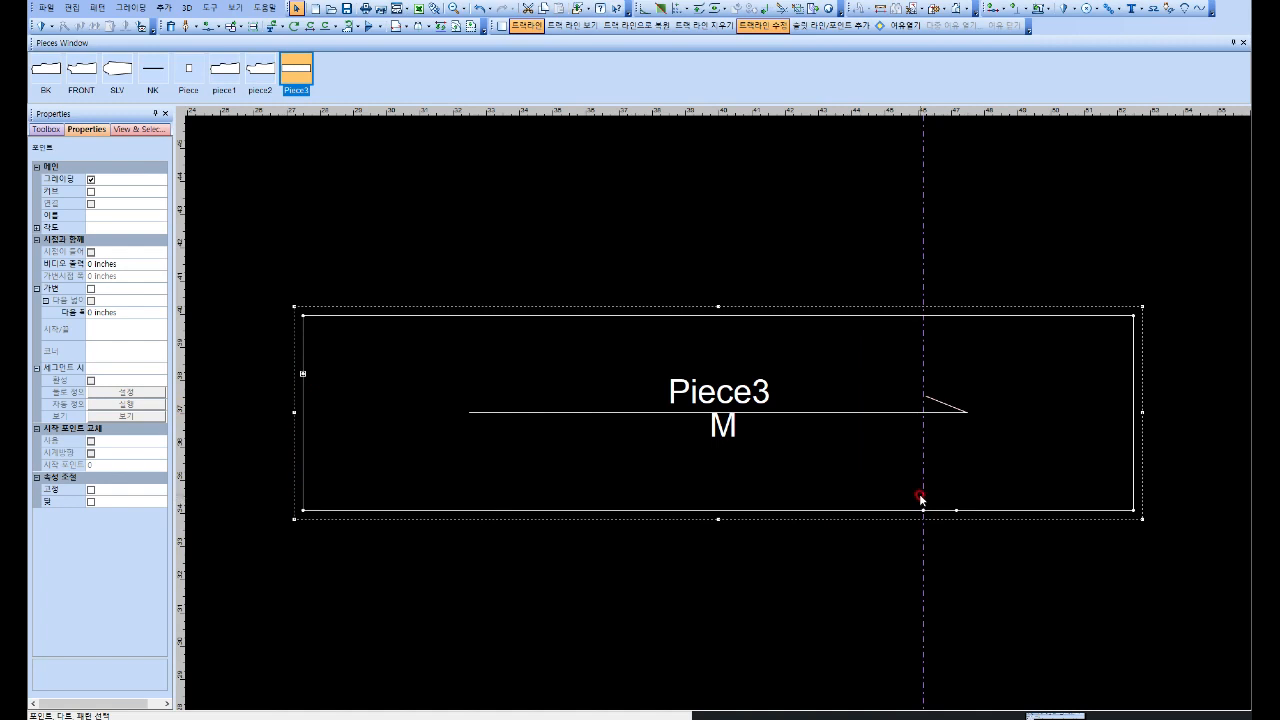
Step: Add a grading point on Piece3's upper edge where the vertical guideline crosses it
left_click(1001, 8)
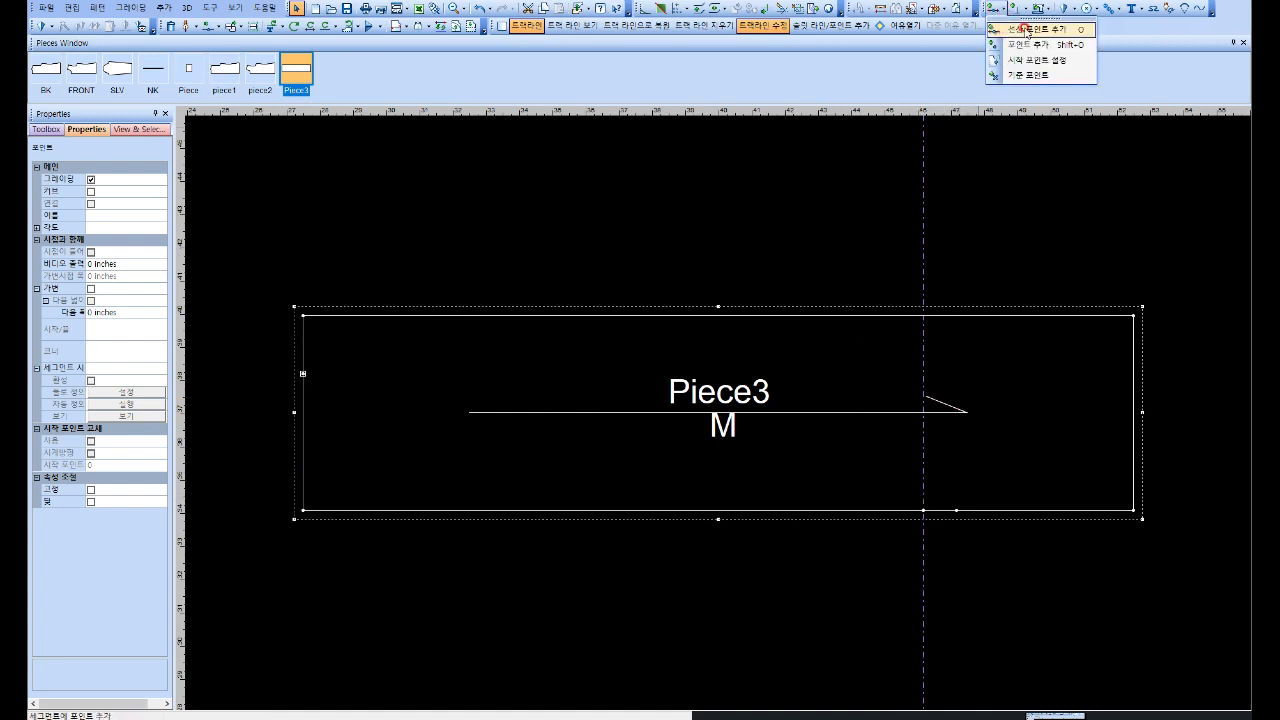
left_click(1026, 30)
left_click(919, 313)
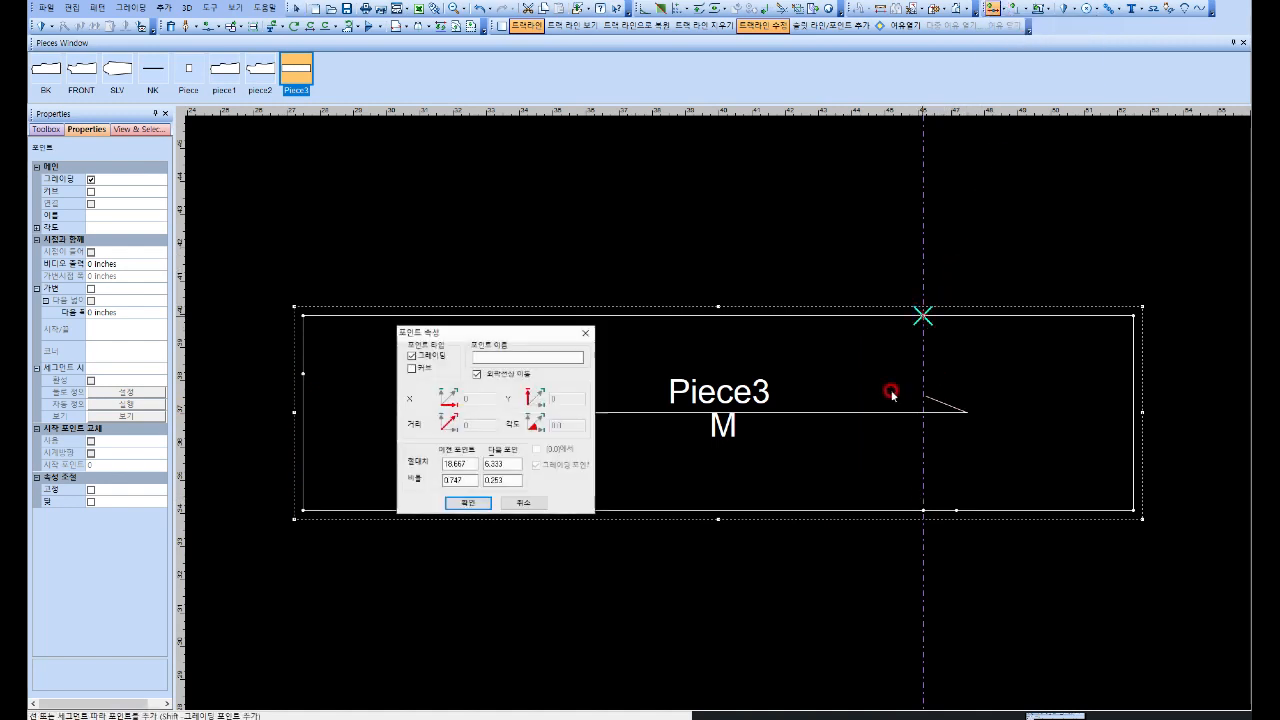
left_click(463, 495)
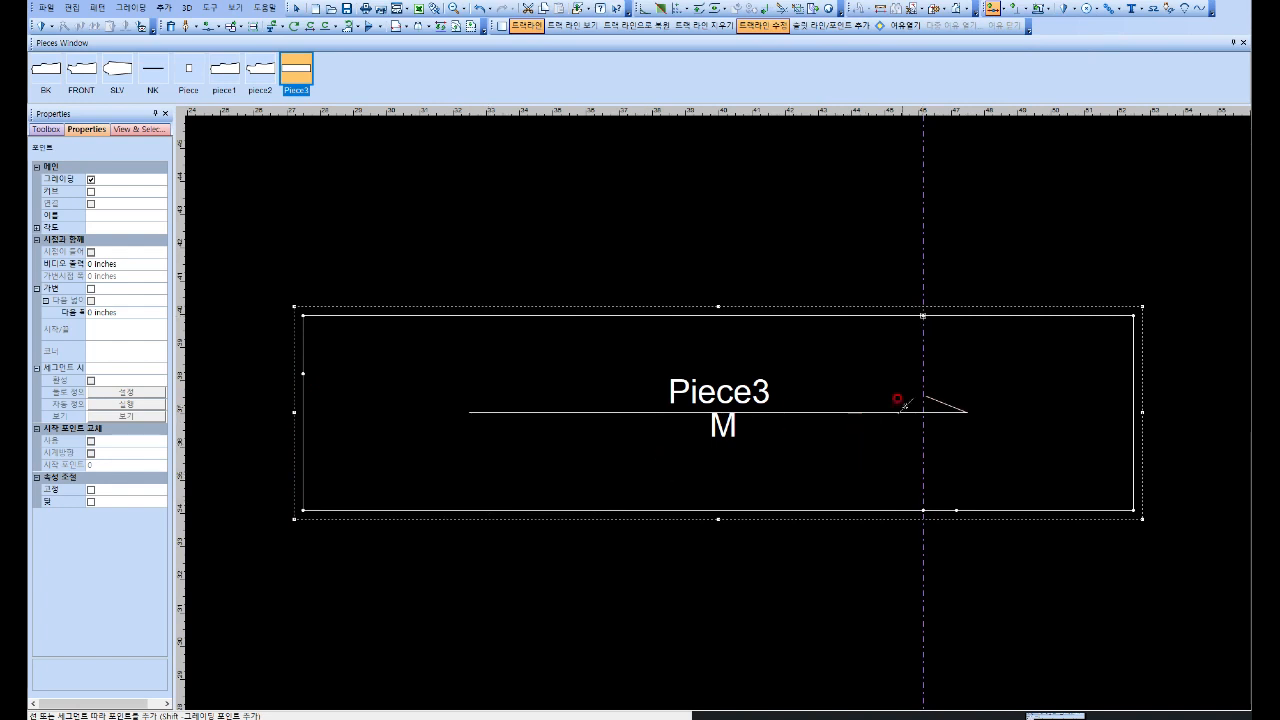
Step: Add another grading point on the upper edge, 1 inch to the right of the guideline point
left_click(936, 313)
left_click_drag(464, 464, 348, 470)
type("1")
key("Return")
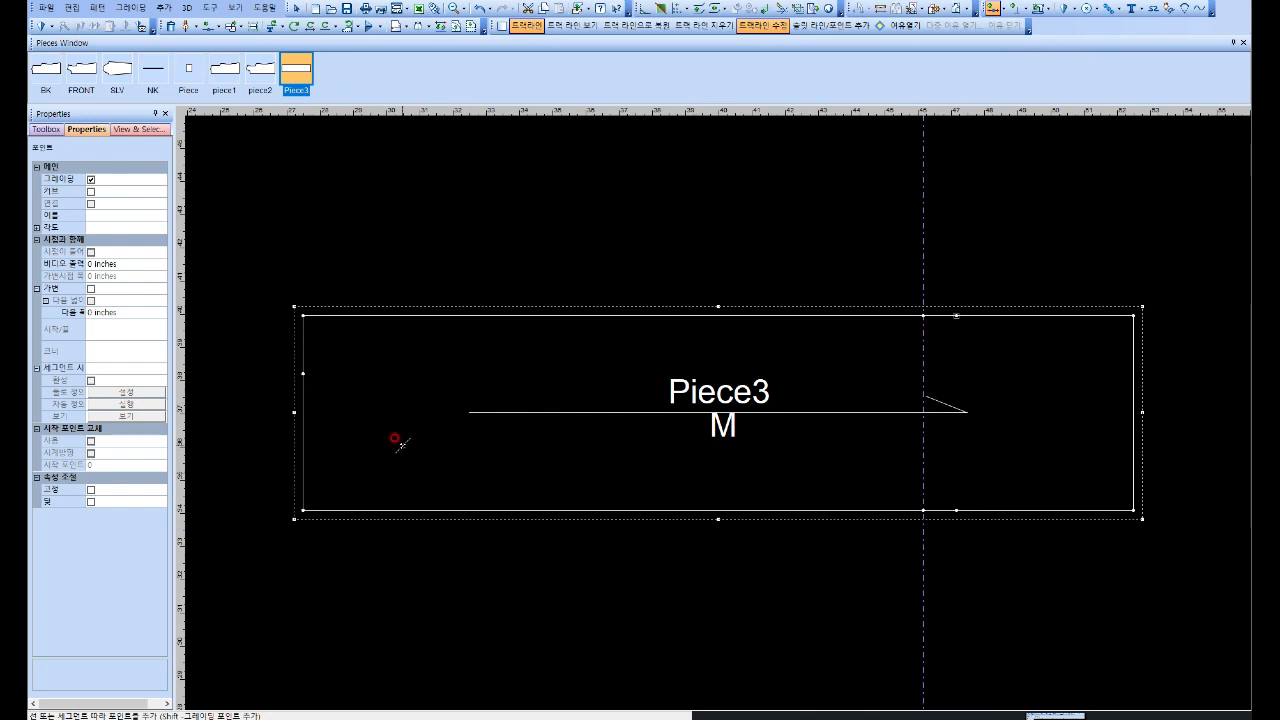
key("Escape")
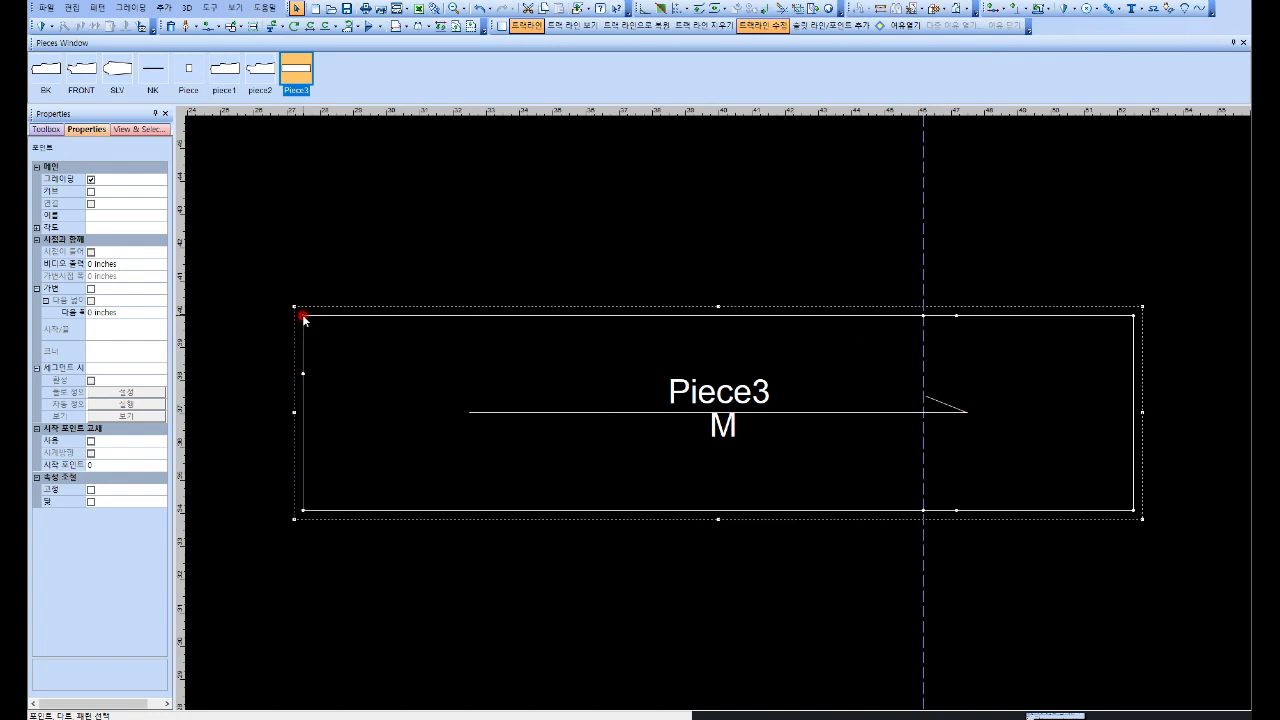
Step: Delete the upper left and upper right corner points of Piece3
key("Delete")
left_click(1134, 314)
key("Delete")
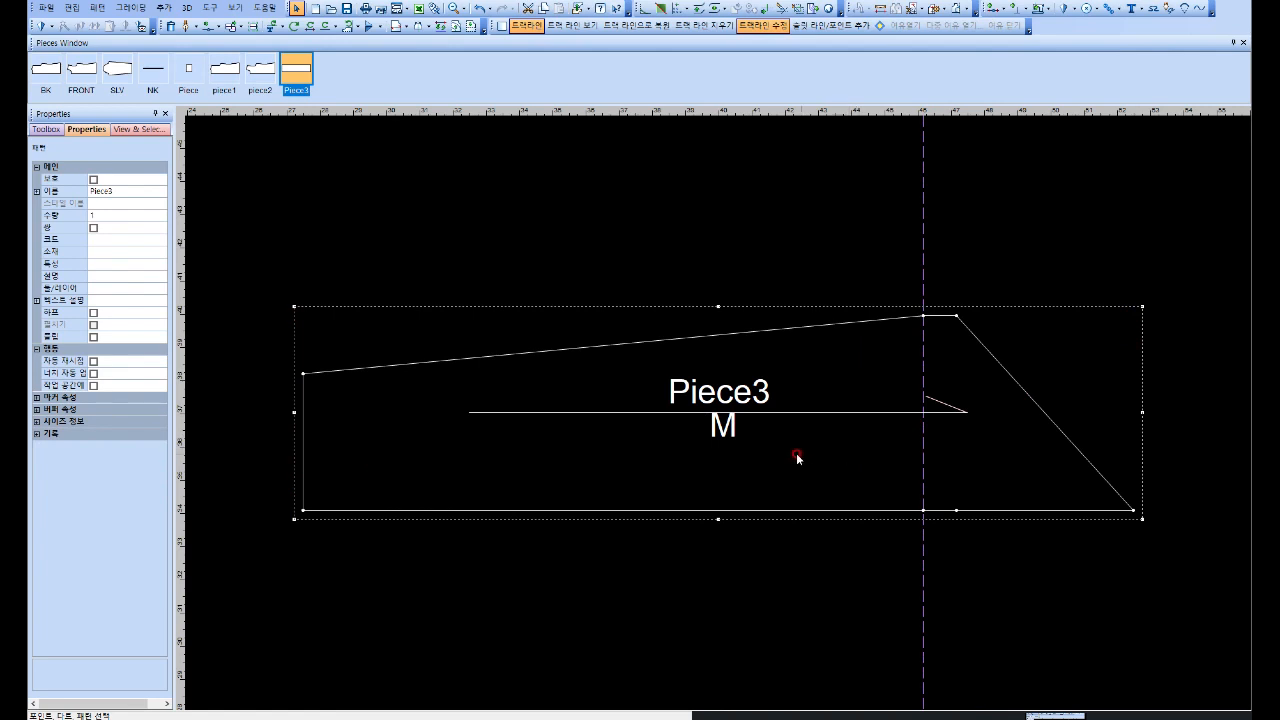
Step: Create a guideline along the slanted upper edge and shift the vertical guideline to the piece's topmost right point
left_click(304, 376)
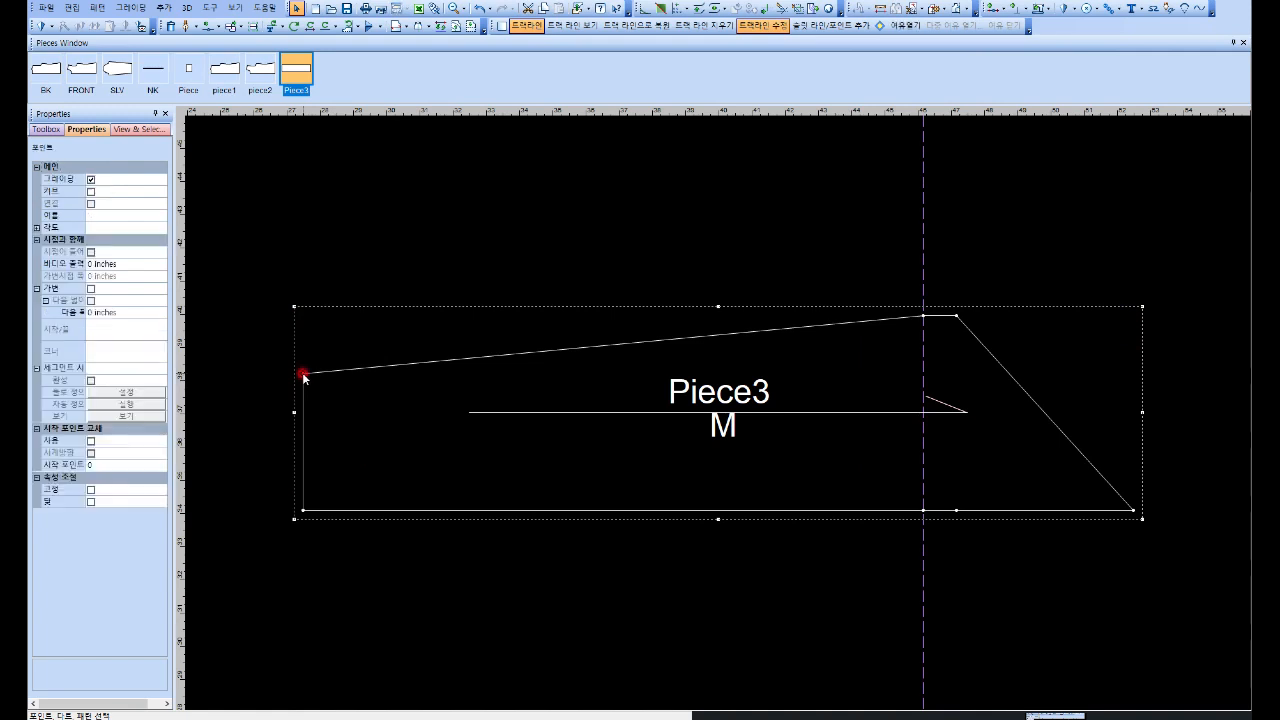
left_click(924, 317)
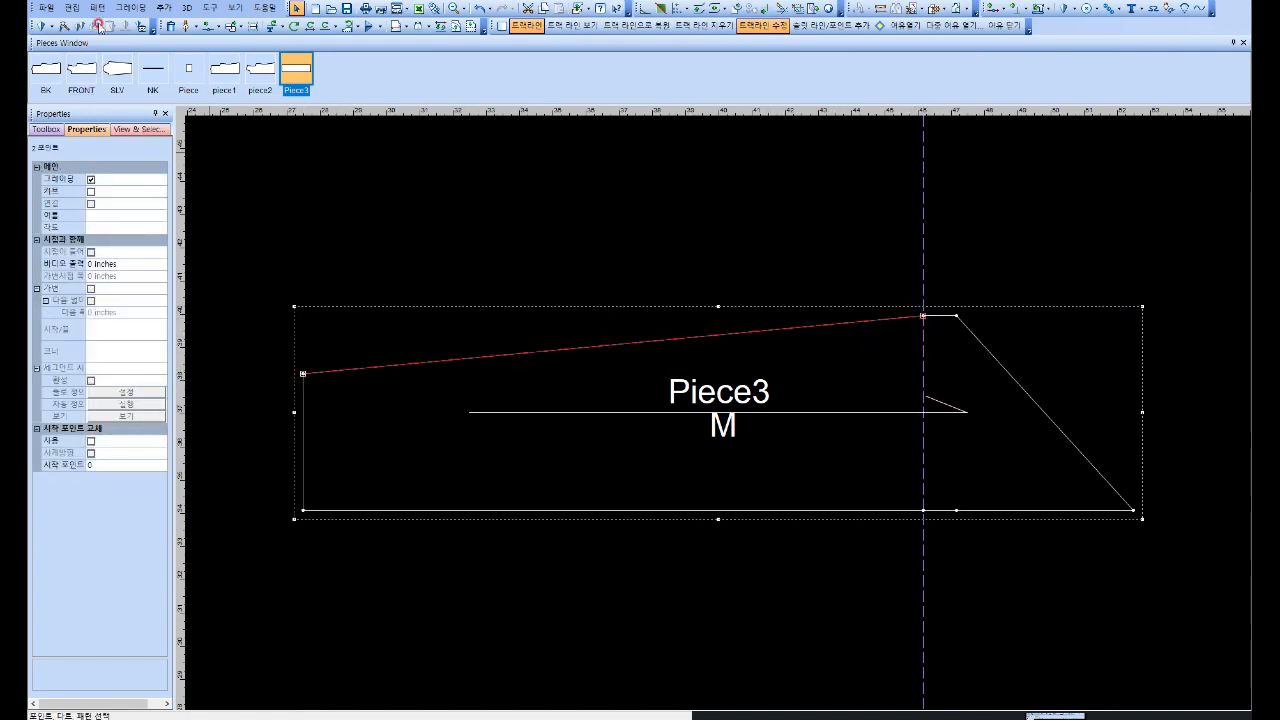
left_click(97, 7)
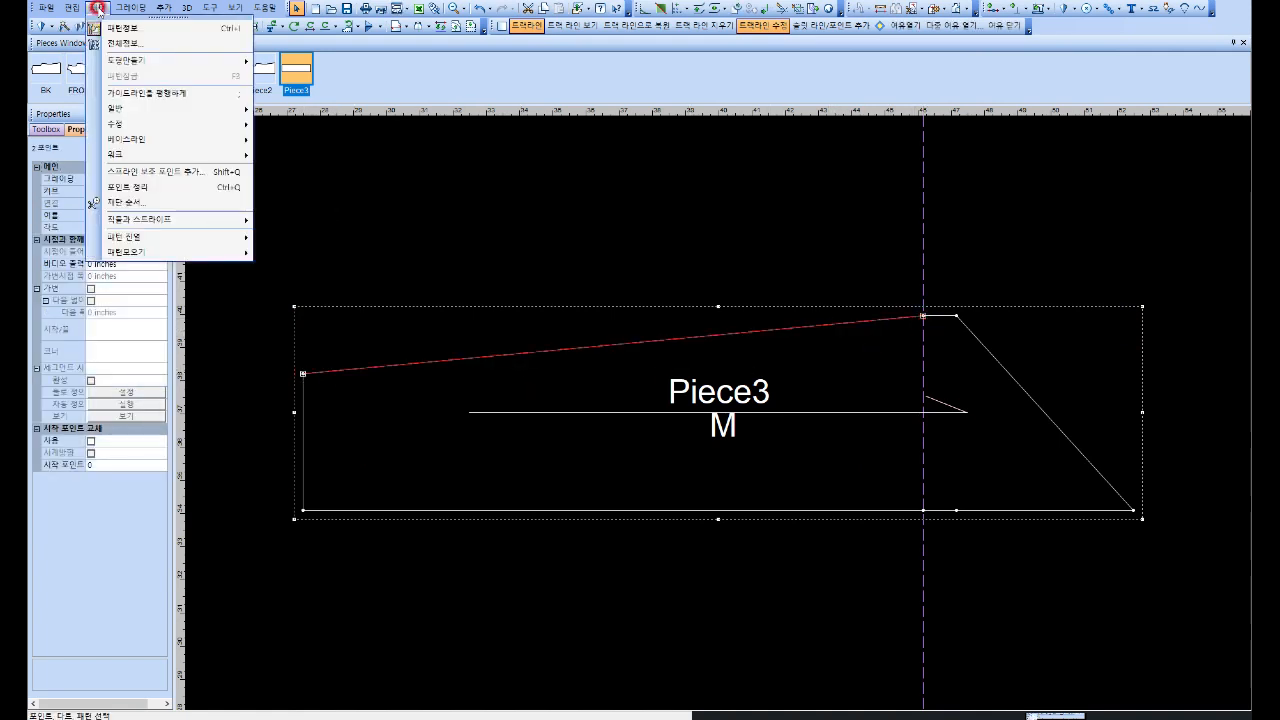
left_click(122, 97)
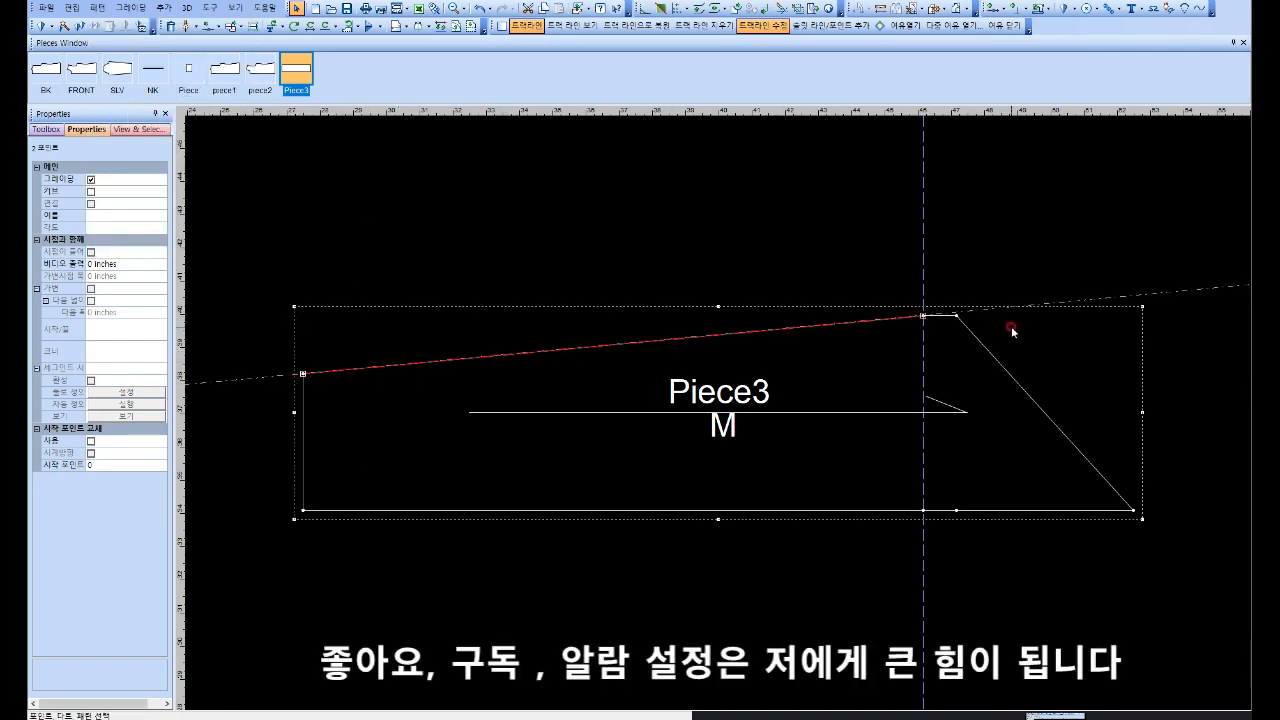
left_click(923, 283)
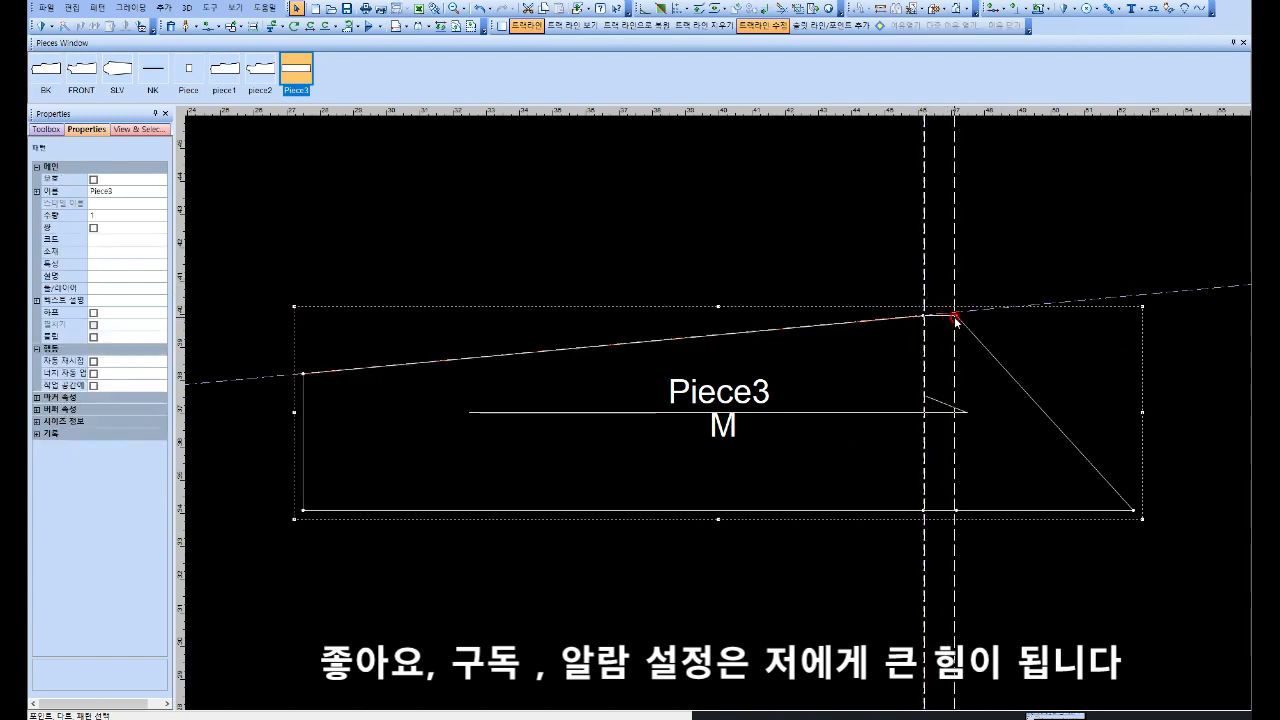
Step: Move the topmost right point straight up 0.094 inches to the guidelines' intersection, and remove the guidelines
left_click(956, 317)
key("m")
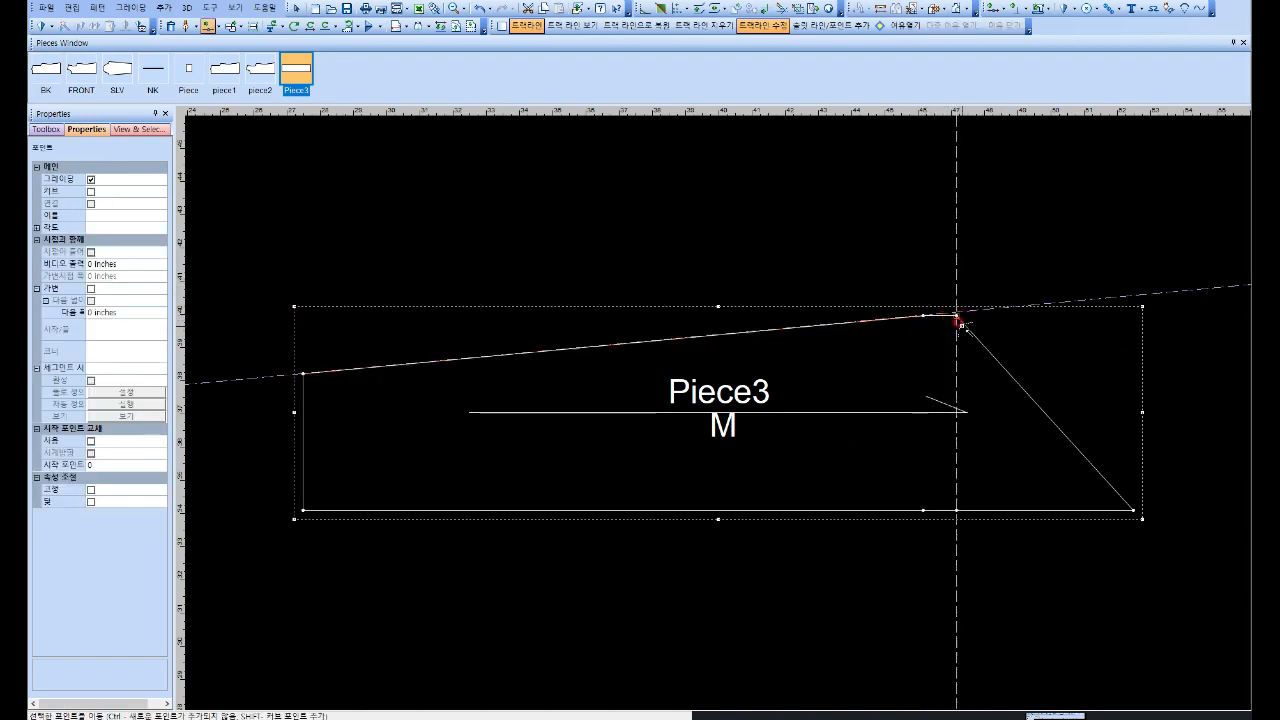
left_click(956, 315)
left_click(956, 313)
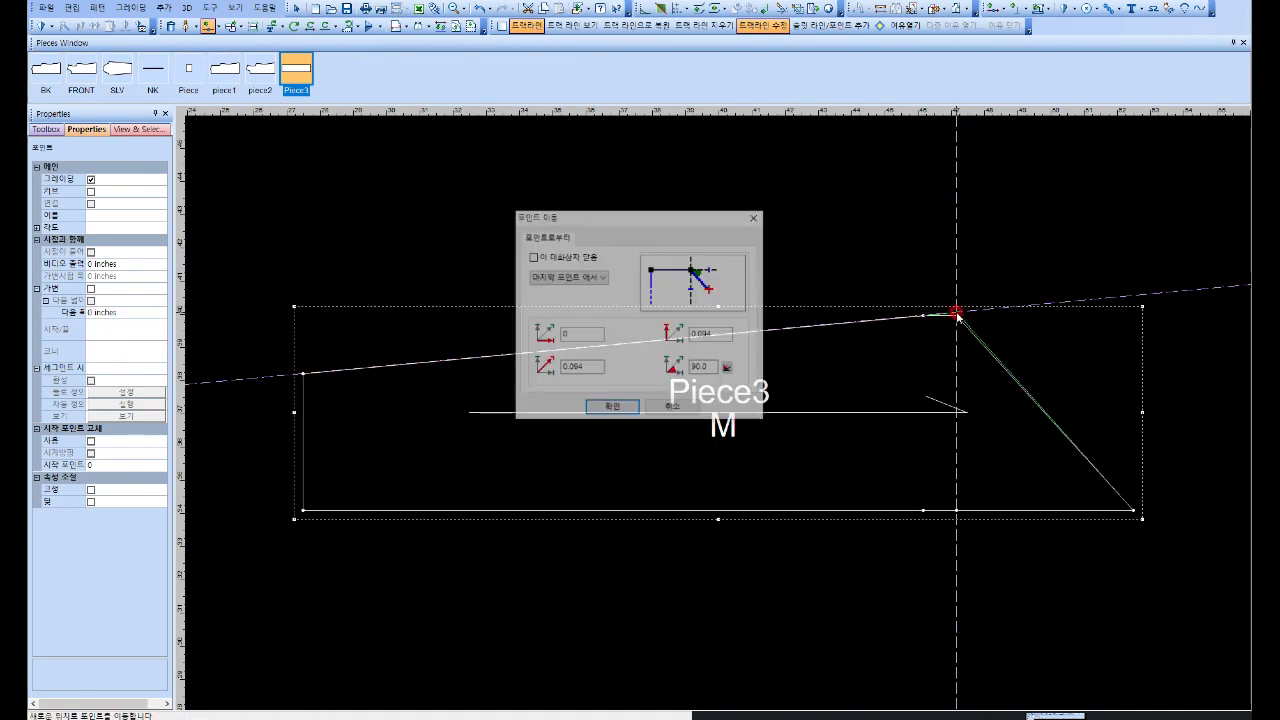
left_click(697, 404)
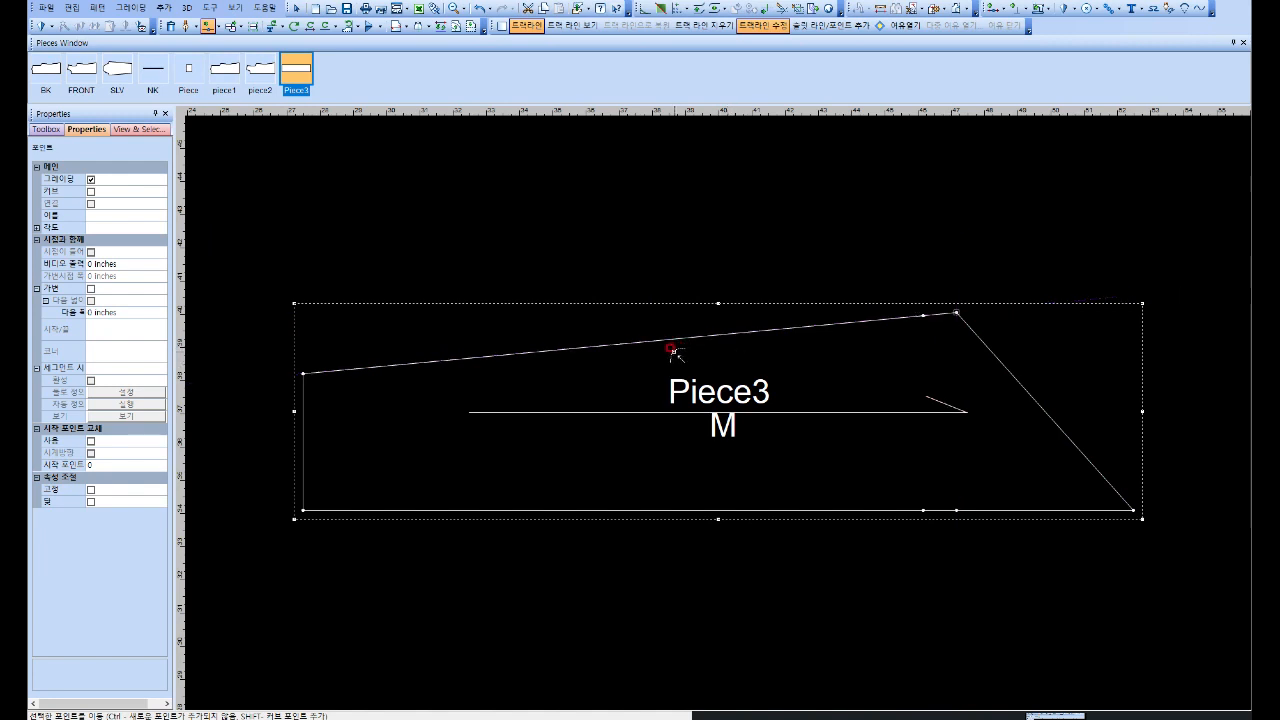
Step: Rotate Piece3 counterclockwise
left_click(358, 30)
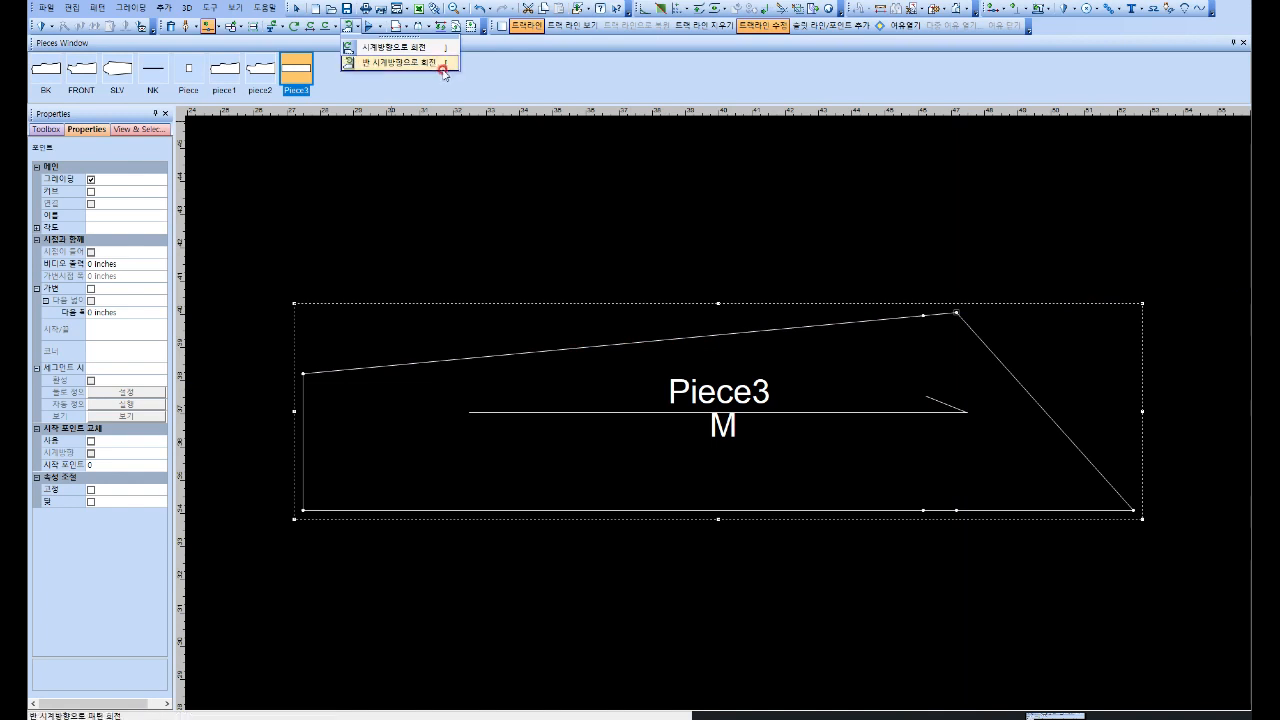
Step: Rotate Piece3 counterclockwise so that its grain line runs vertically
left_click(441, 63)
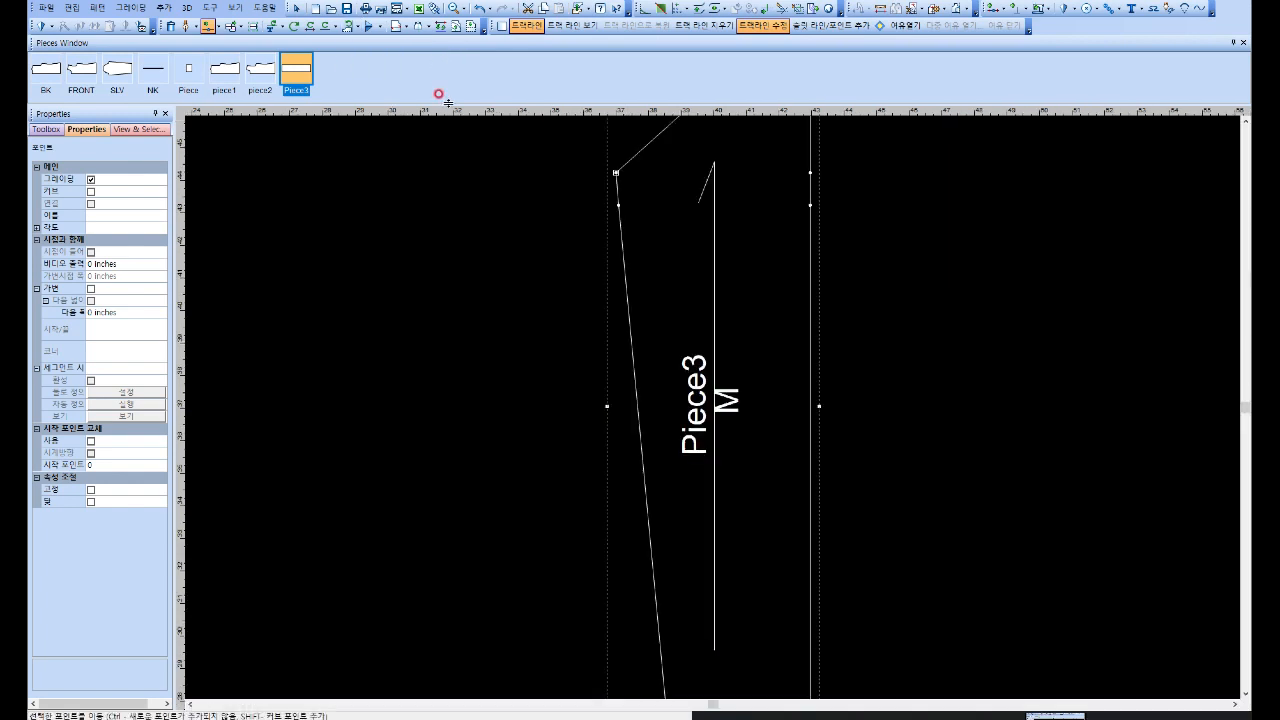
scroll(734, 191, "down", 2)
scroll(712, 411, "up", 2)
scroll(716, 412, "down", 3)
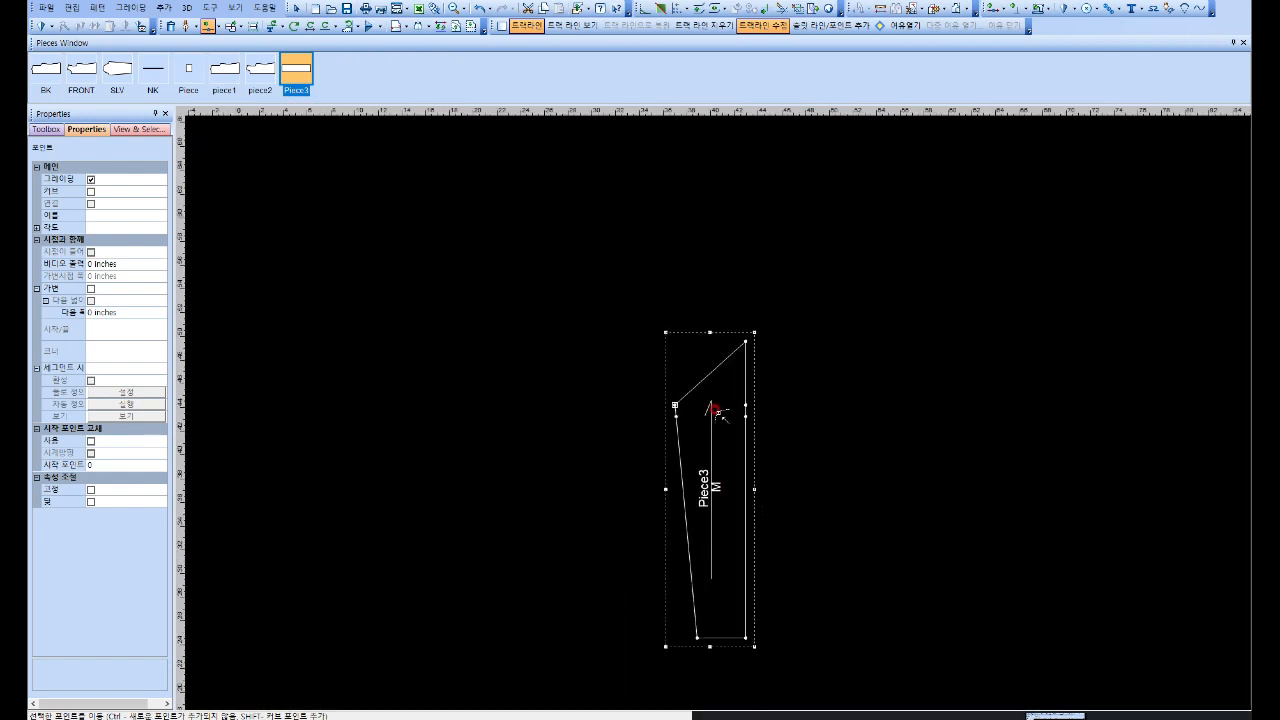
scroll(716, 412, "up", 2)
scroll(712, 407, "down", 3)
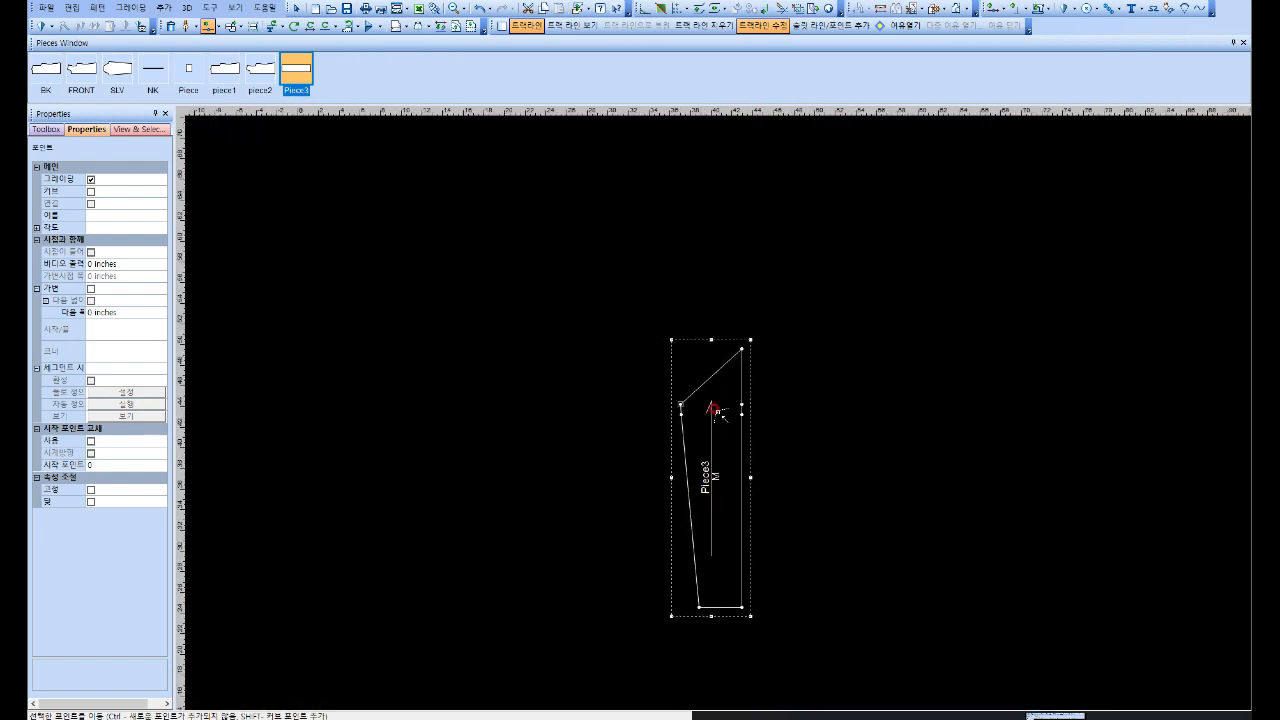
scroll(736, 606, "up", 3)
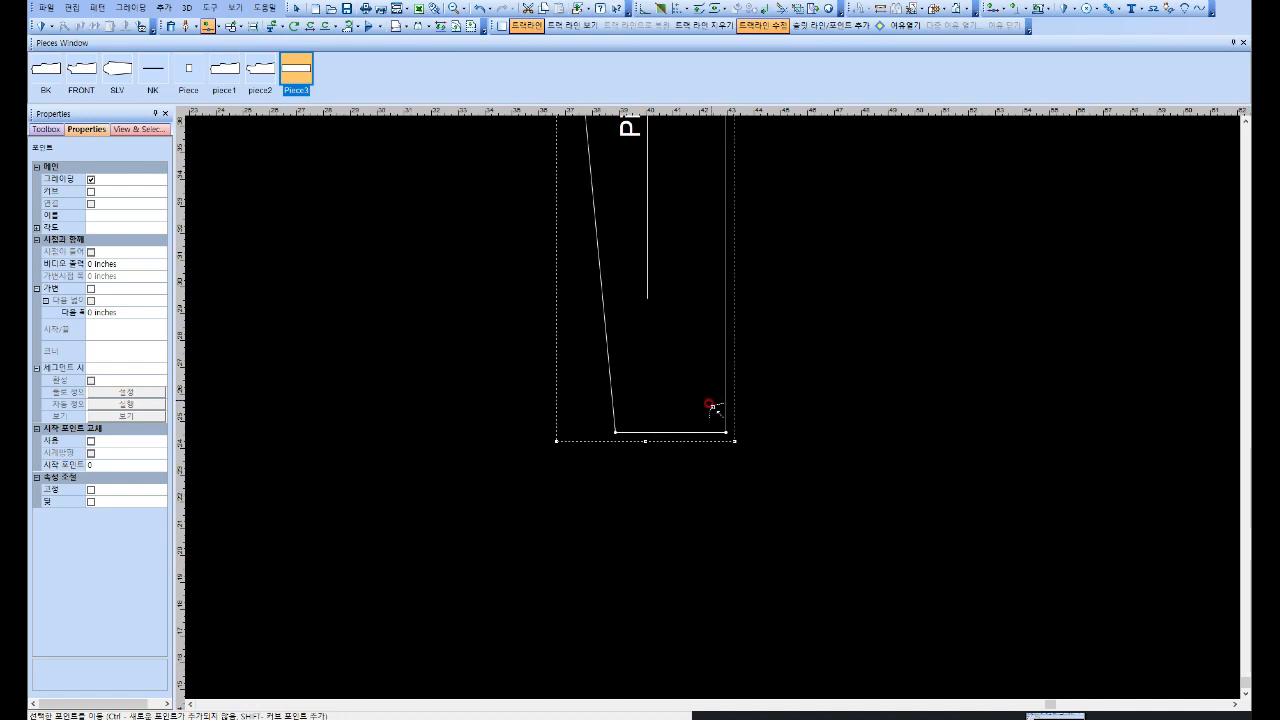
scroll(712, 405, "down", 3)
scroll(717, 414, "up", 3)
scroll(717, 414, "down", 3)
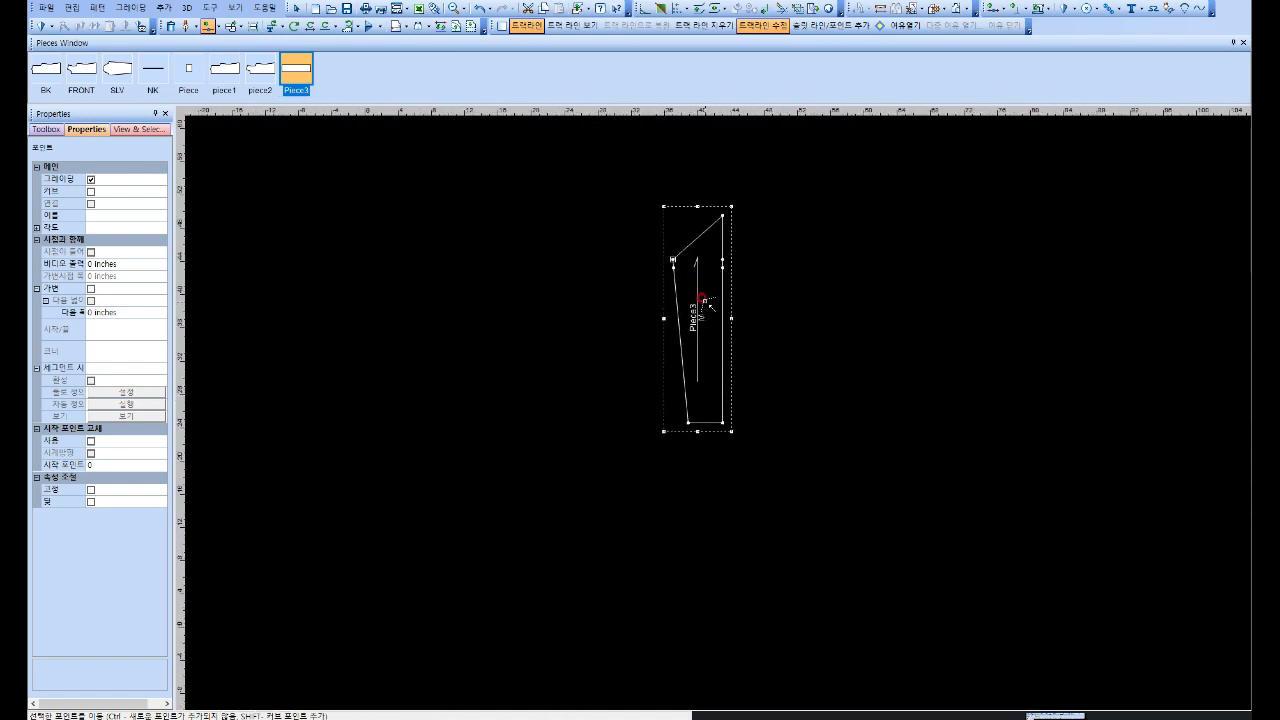
Step: Place horizontal and vertical guidelines through both end points of Piece3's slanted upper edge
left_click(464, 8)
left_click(474, 30)
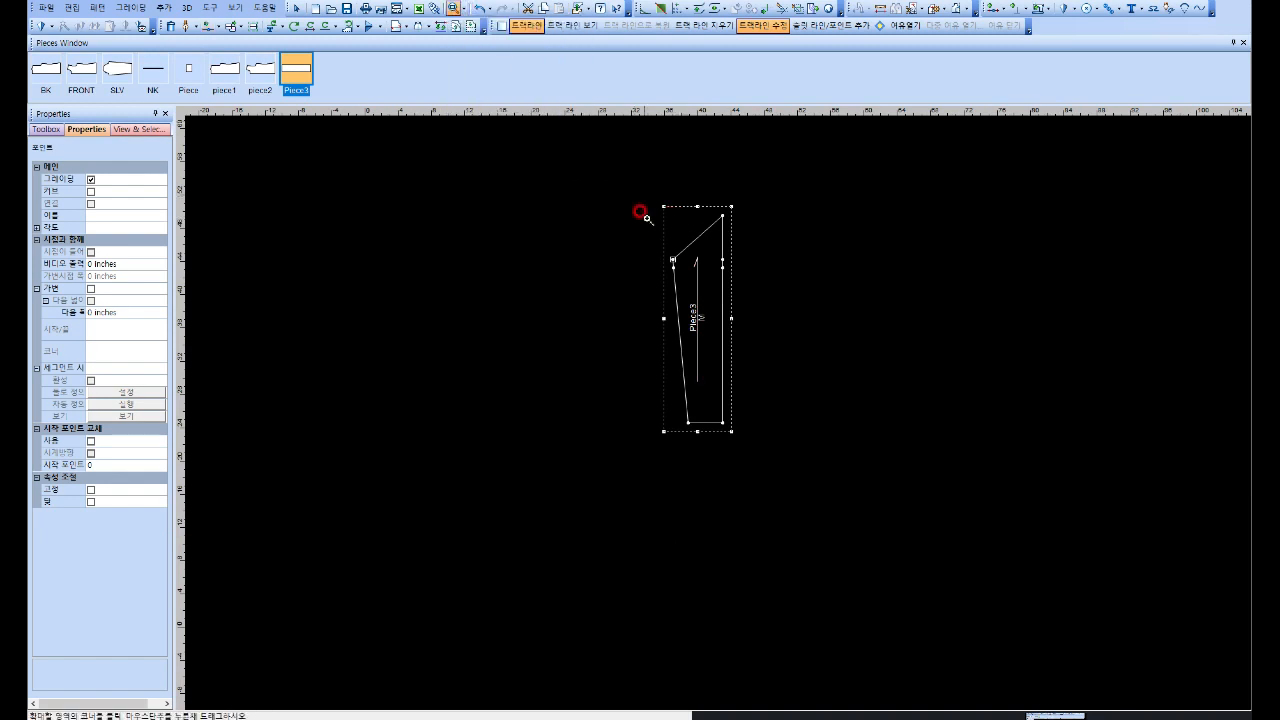
left_click_drag(612, 179, 770, 296)
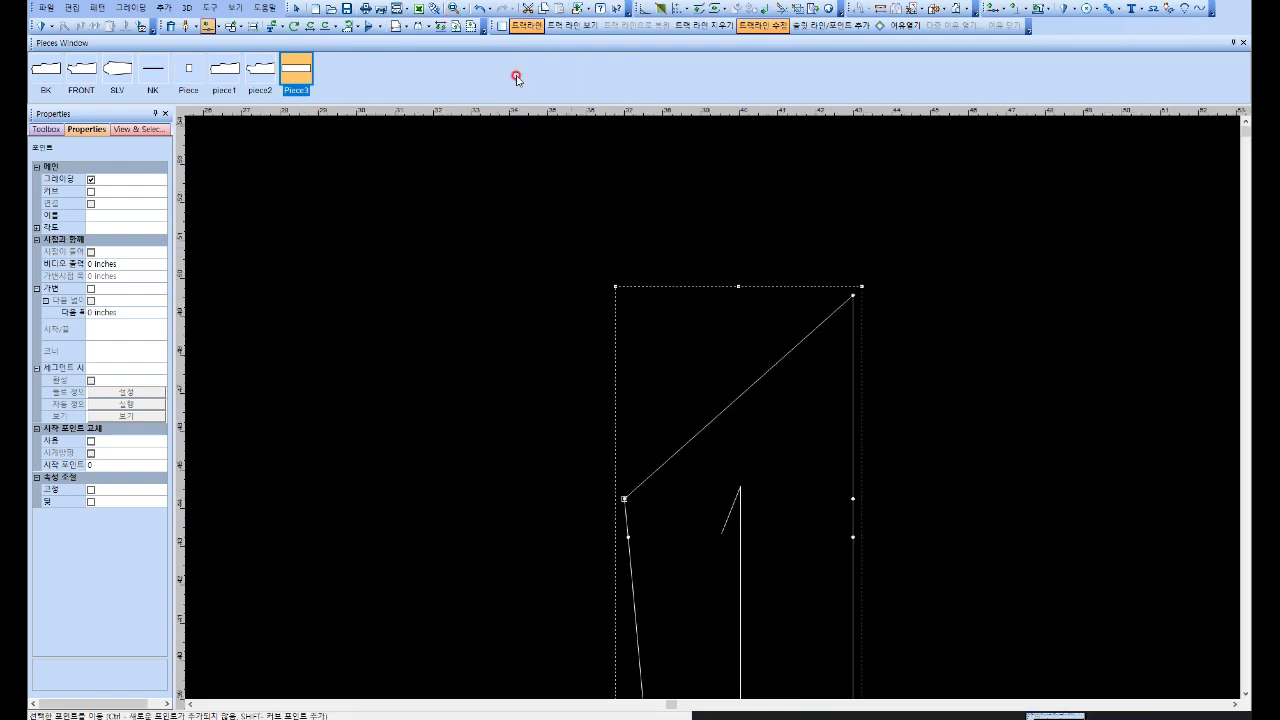
left_click(464, 8)
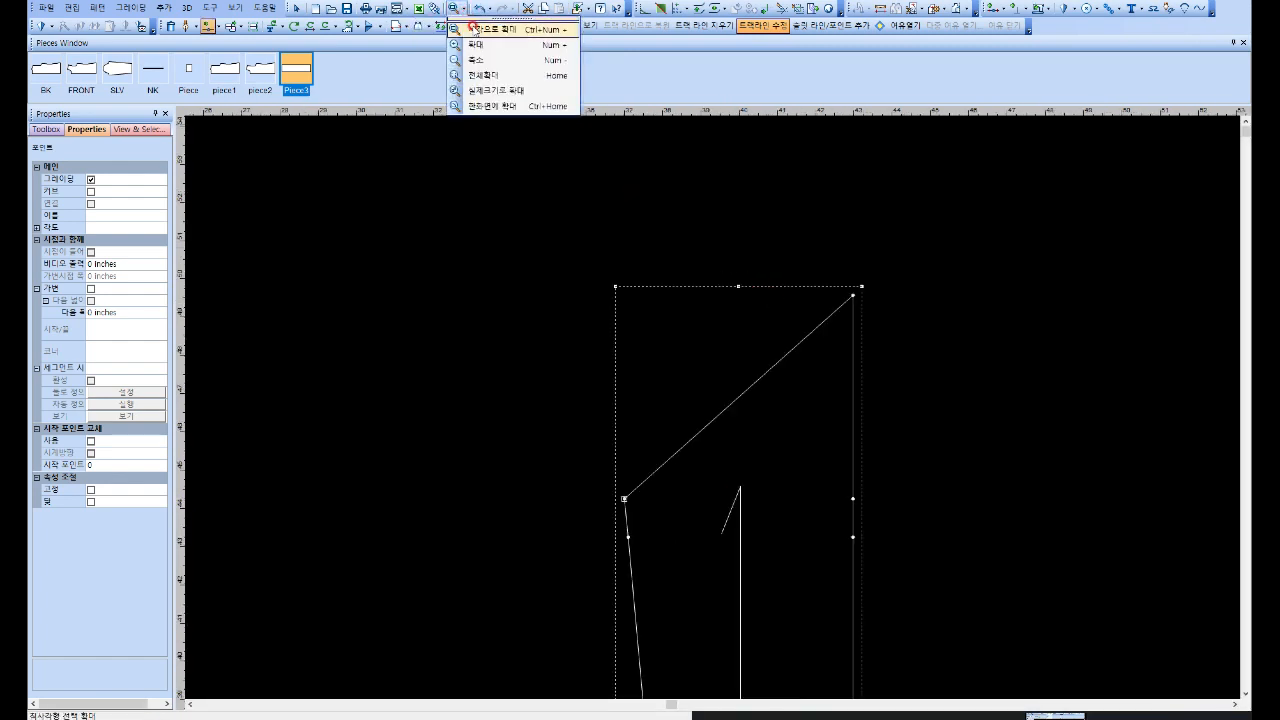
left_click(474, 29)
left_click_drag(512, 242, 988, 562)
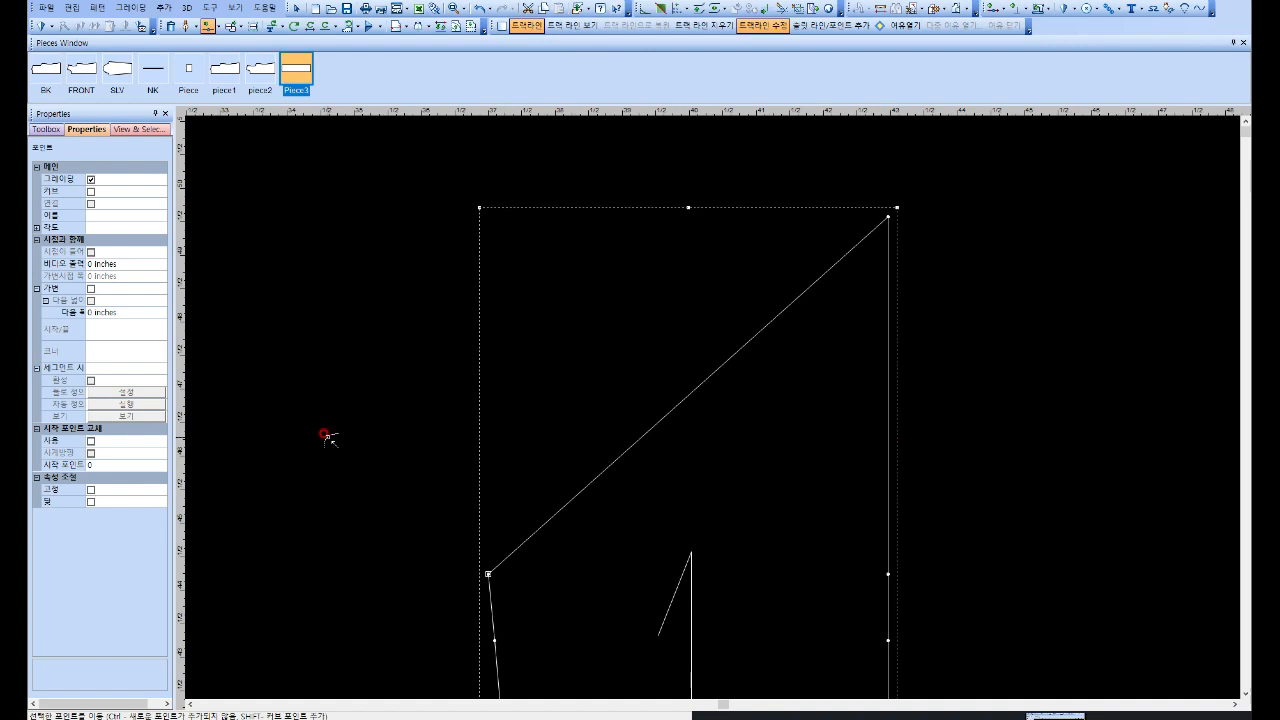
left_click_drag(531, 113, 492, 577)
left_click_drag(188, 424, 488, 574)
left_click_drag(822, 113, 866, 212)
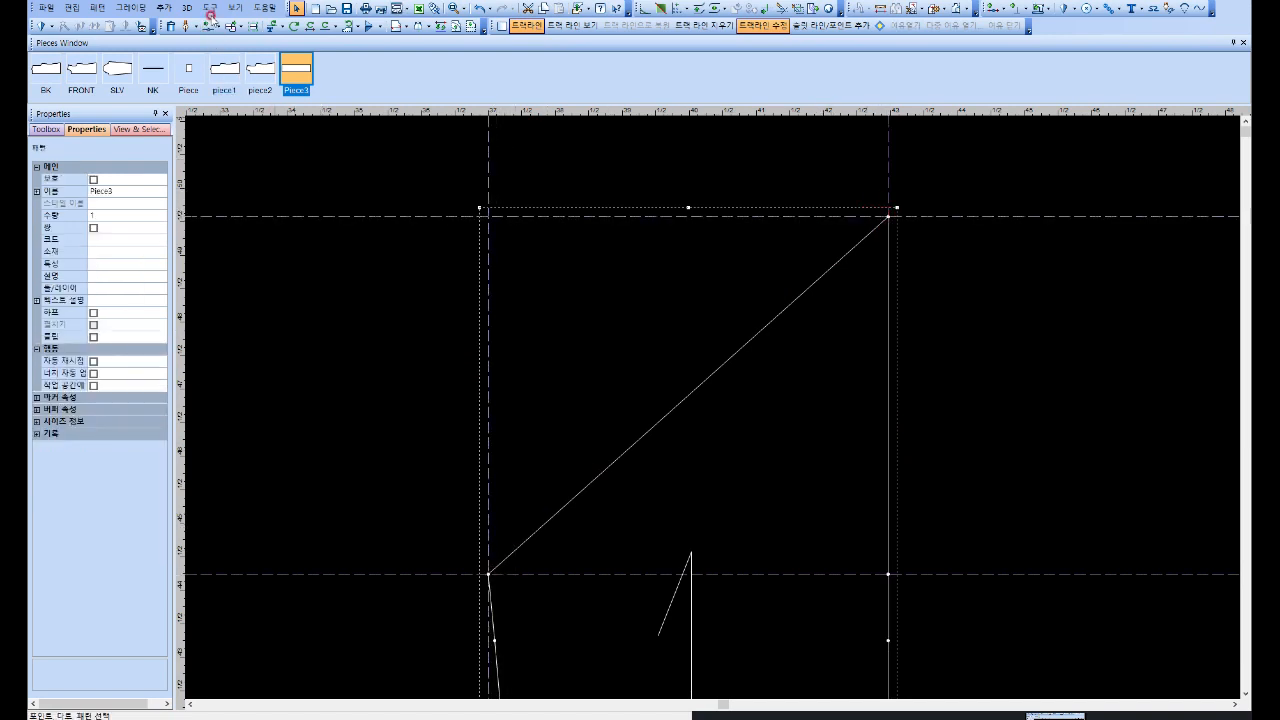
Step: Turn on the track line display and erase the track lines of the current piece only
left_click(210, 8)
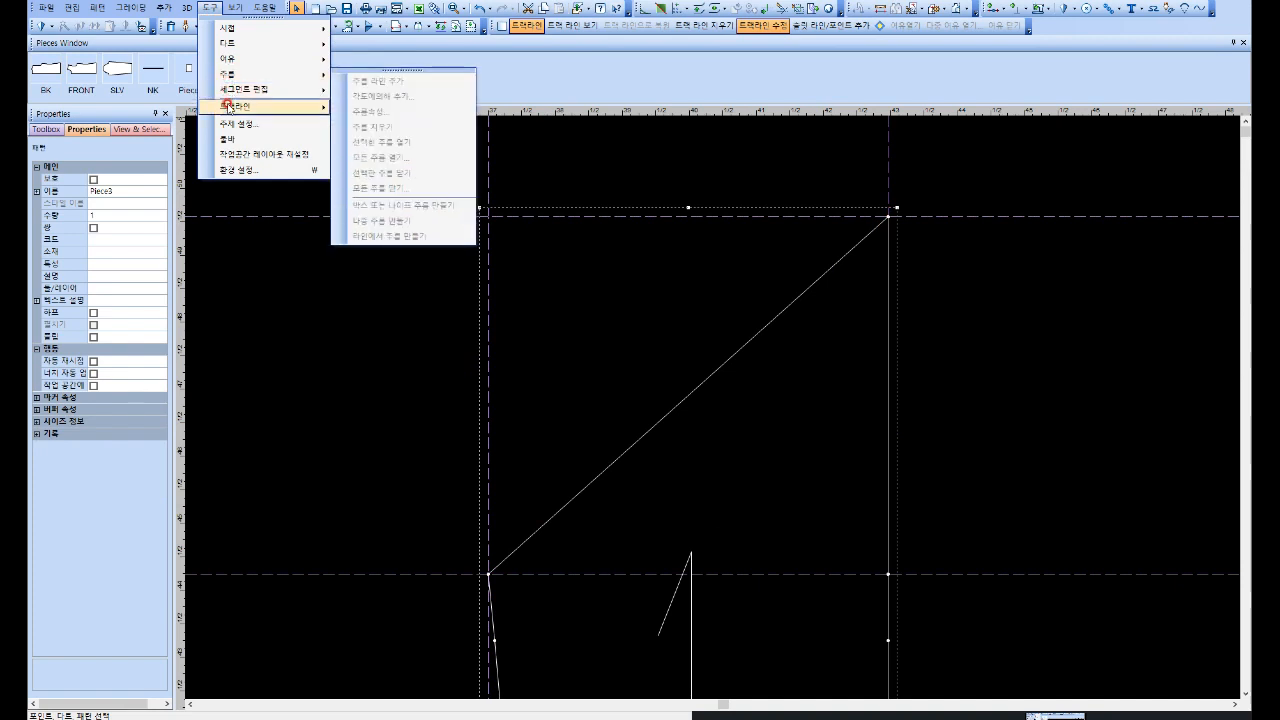
mouse_move(232, 109)
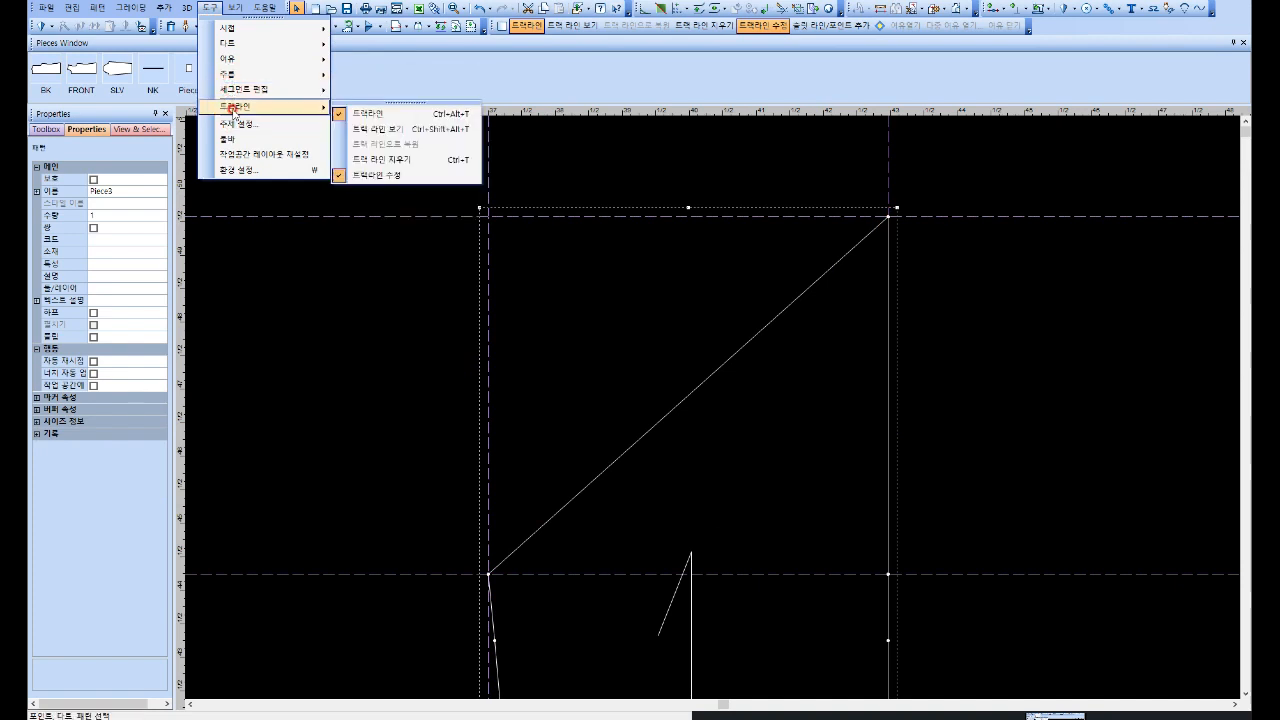
left_click(376, 129)
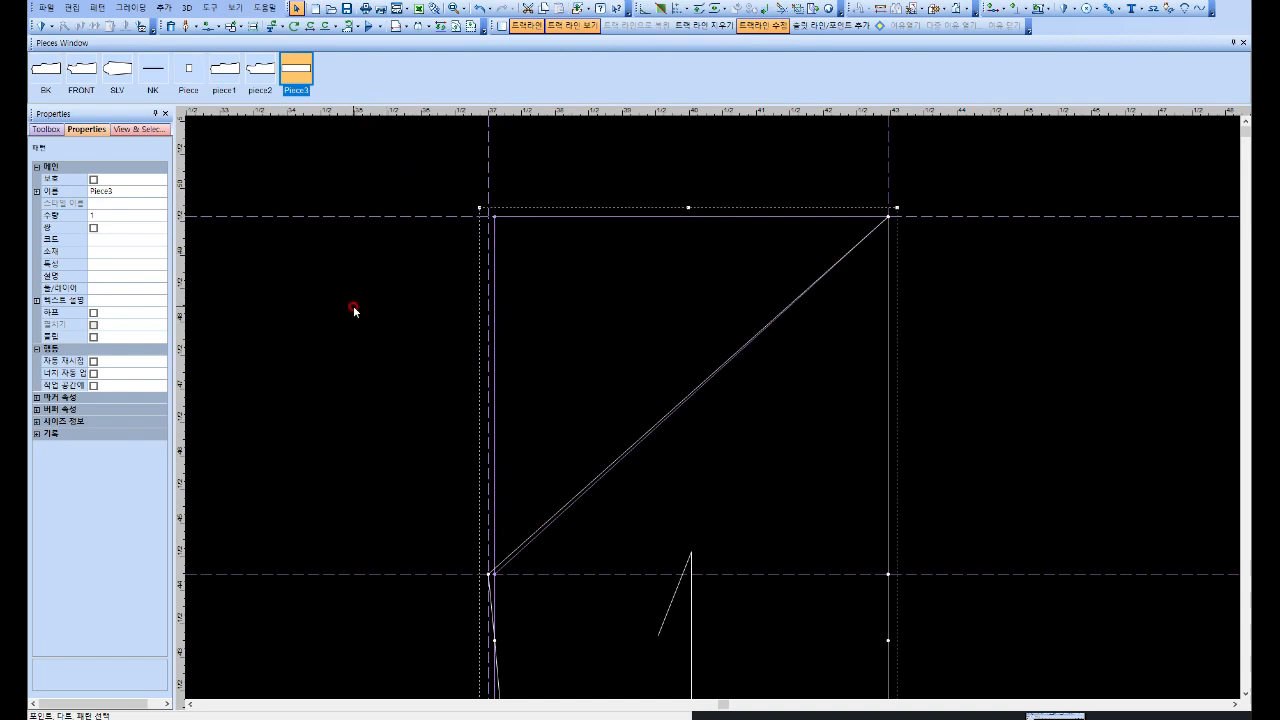
key("ctrl+t")
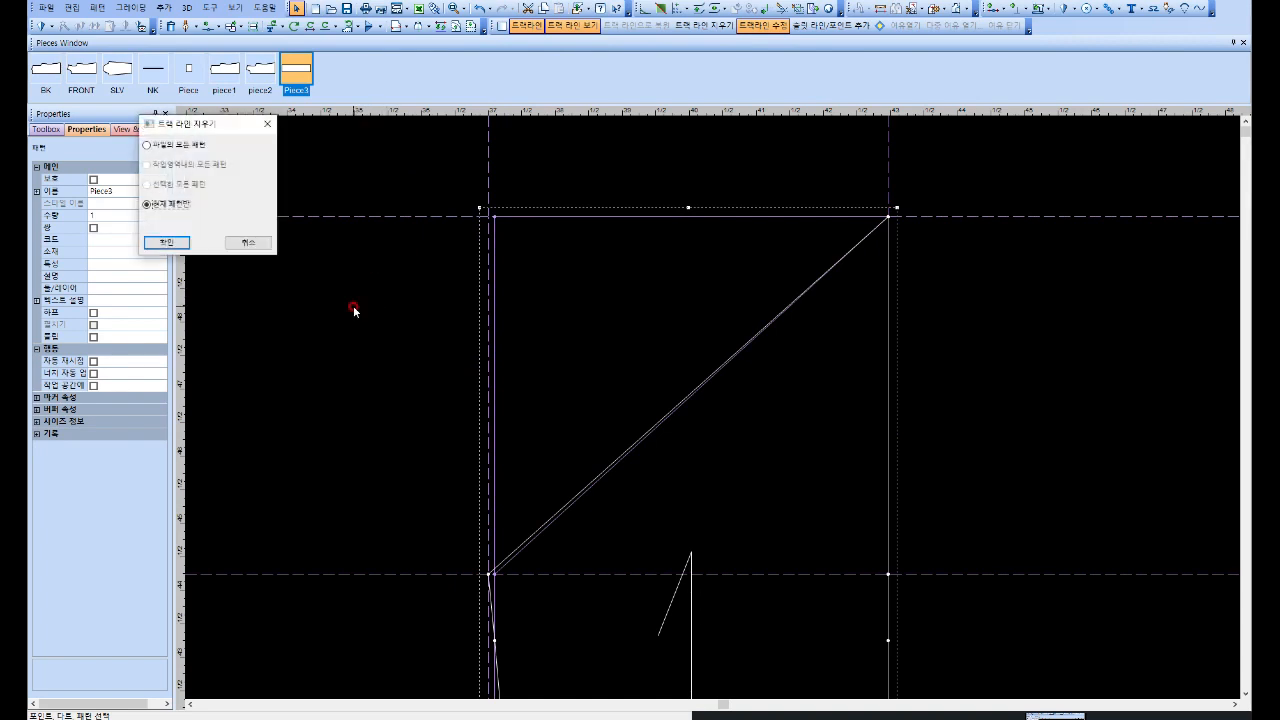
key("Return")
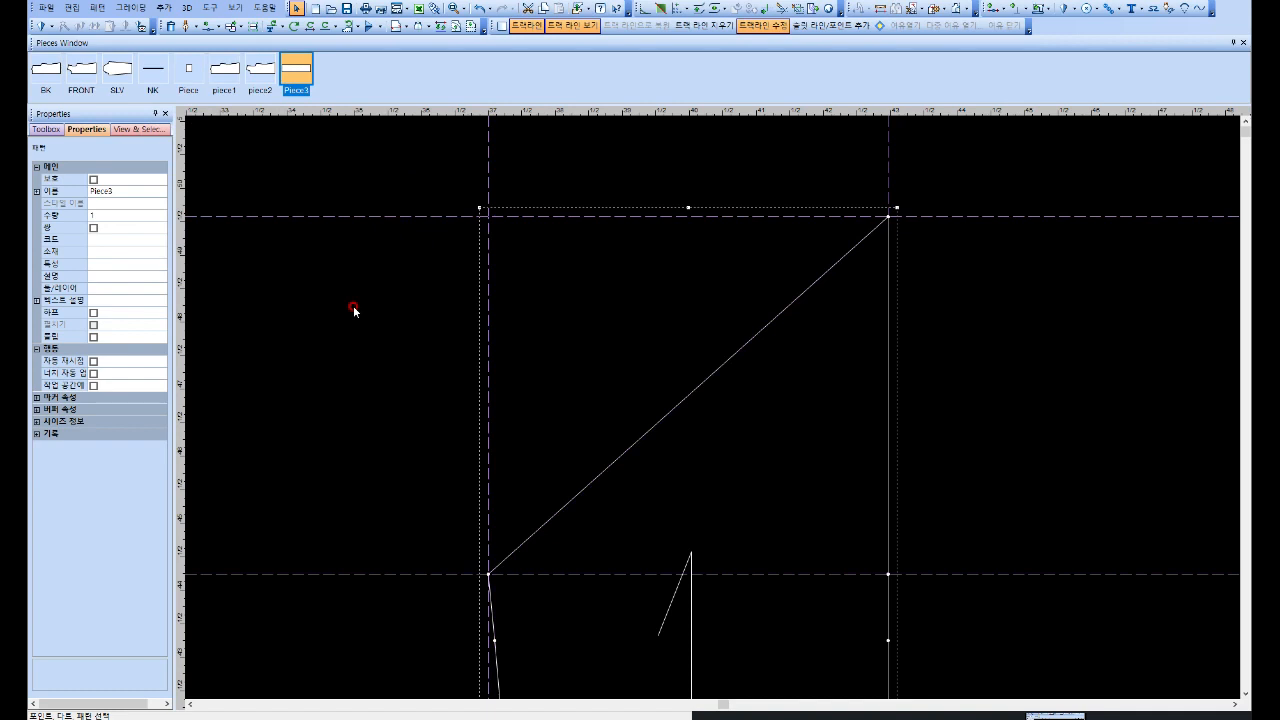
Step: Add vertical guidelines offset 1.375 inches from the guideline at the slanted edge's lower end and -2.25 inches from the one at its upper end
double_click(488, 488)
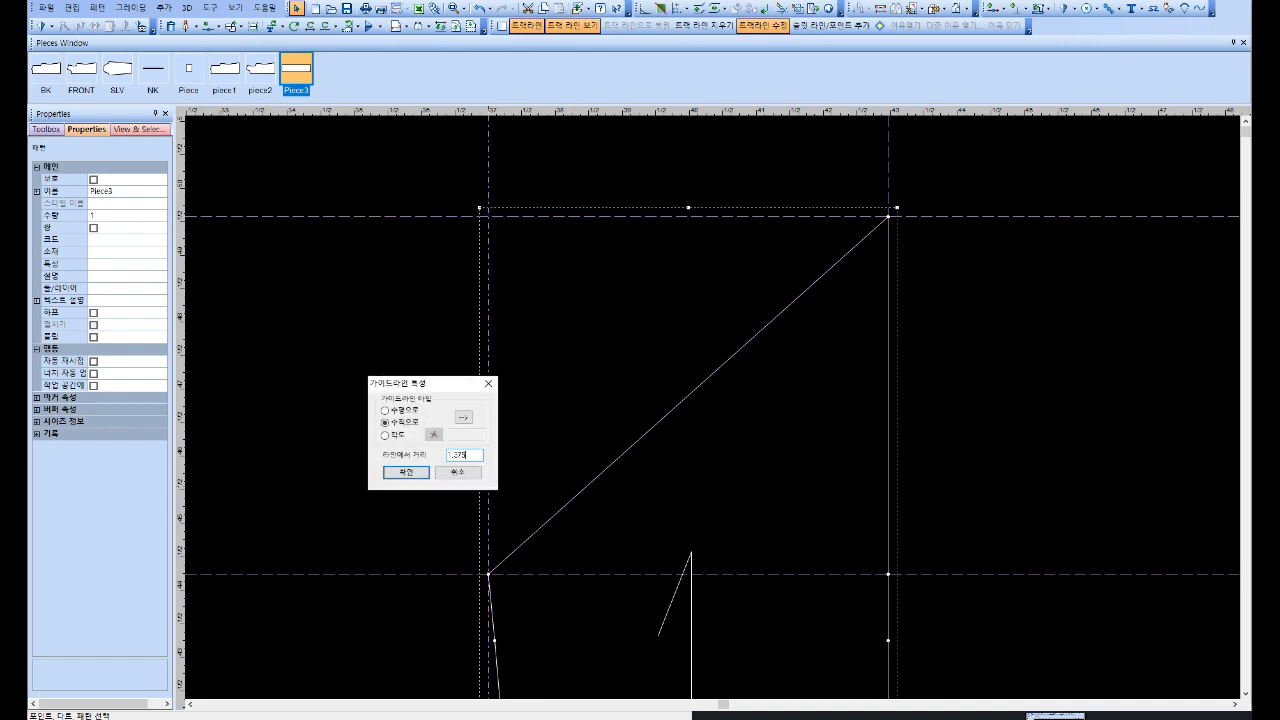
left_click(408, 471)
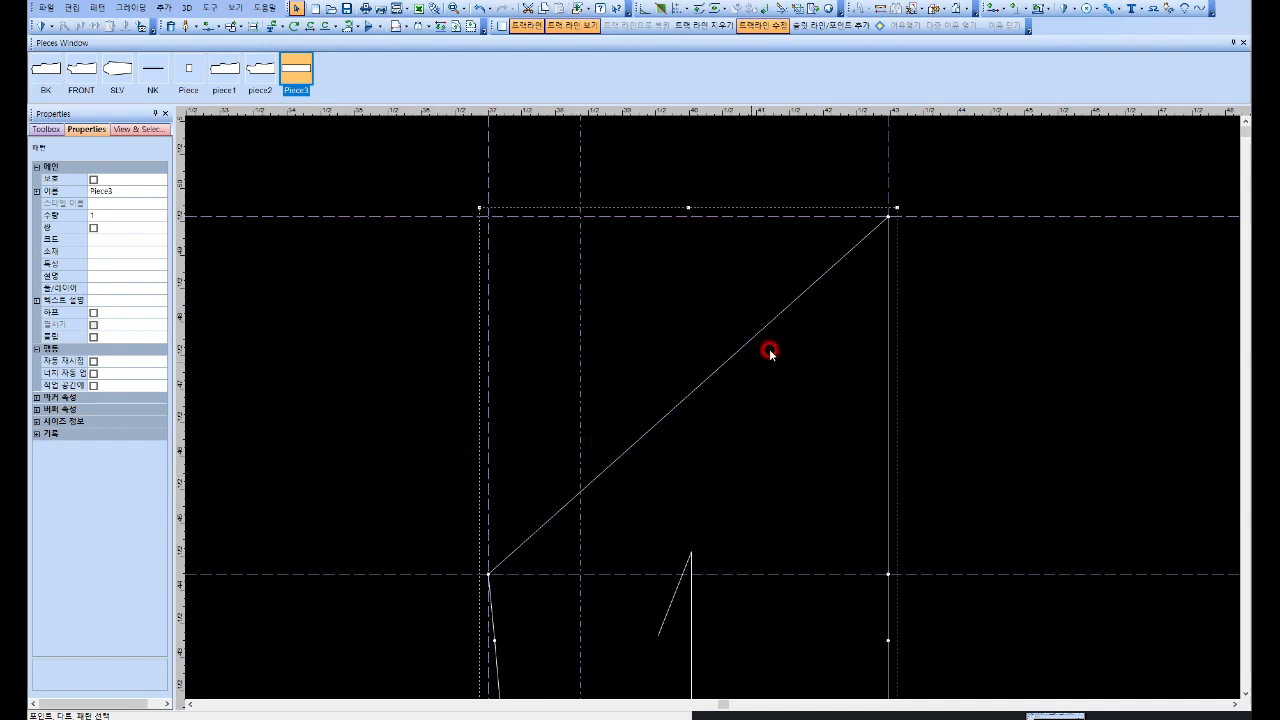
double_click(885, 175)
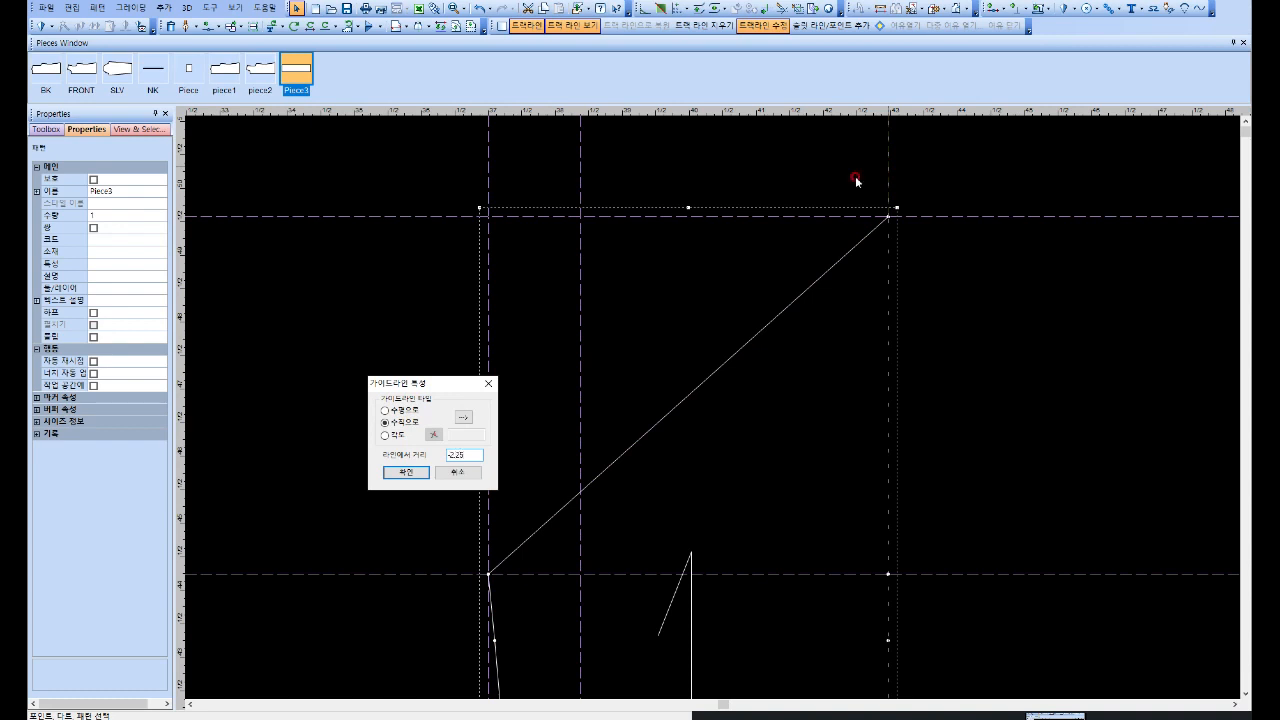
left_click(406, 472)
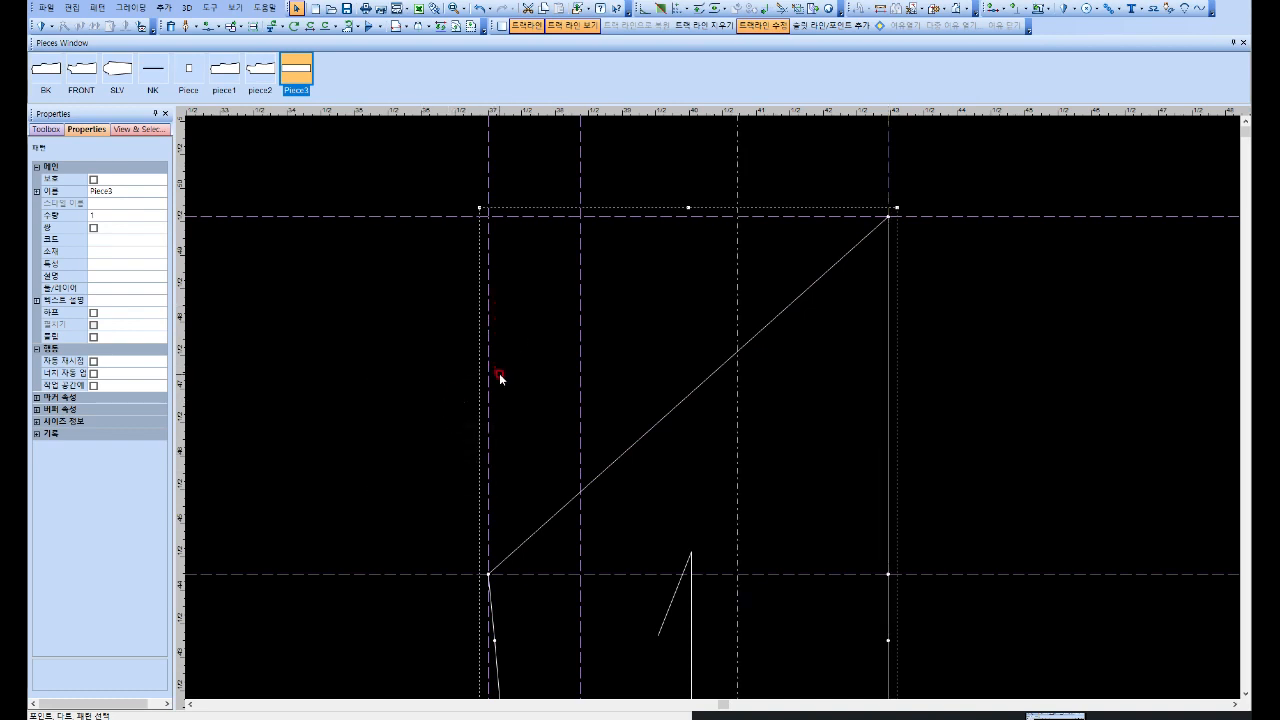
Step: Draw an internal line from the slanted edge's lower end through the two offset guideline intersections to its upper end
left_click(188, 26)
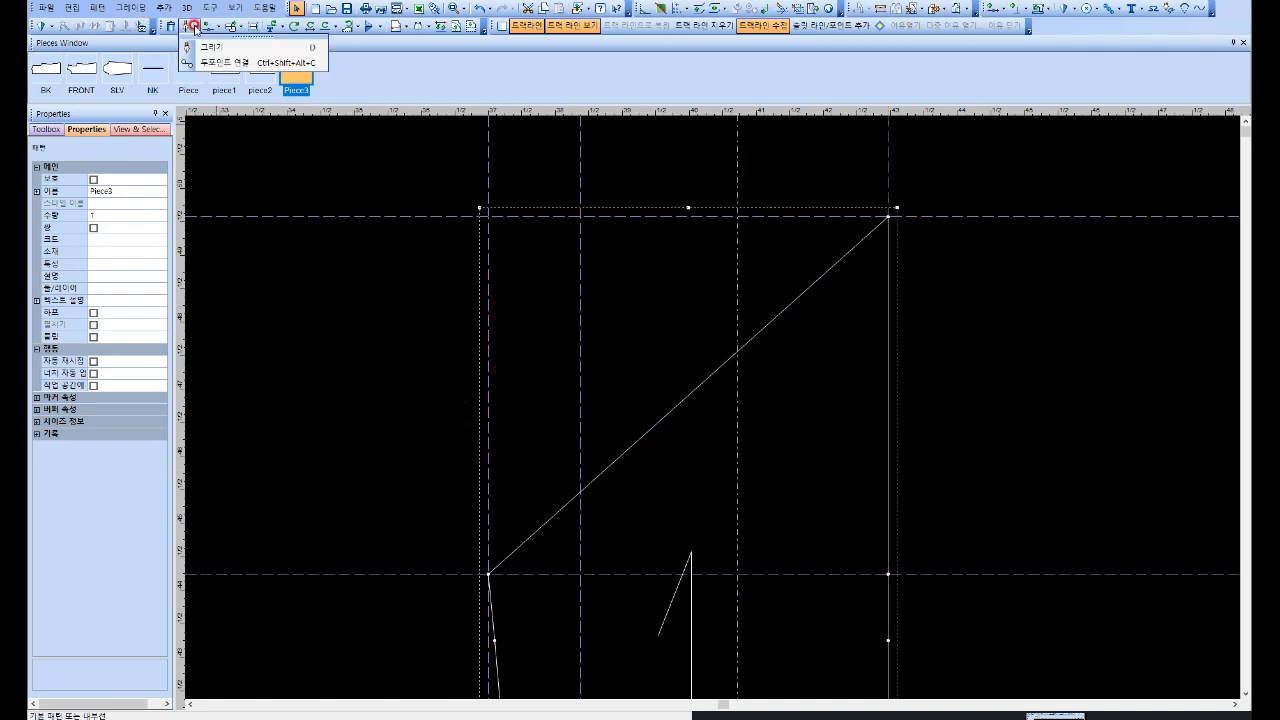
left_click(218, 48)
left_click(488, 574)
key("Return")
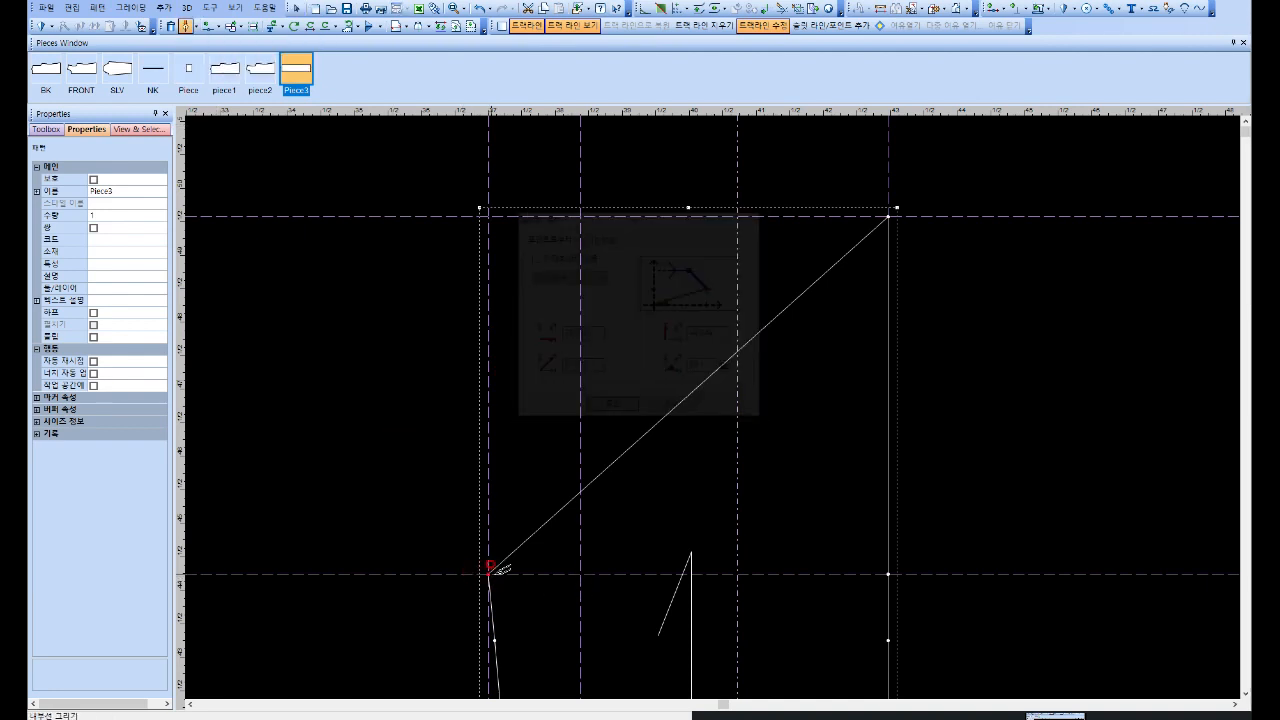
left_click(580, 574)
key("Return")
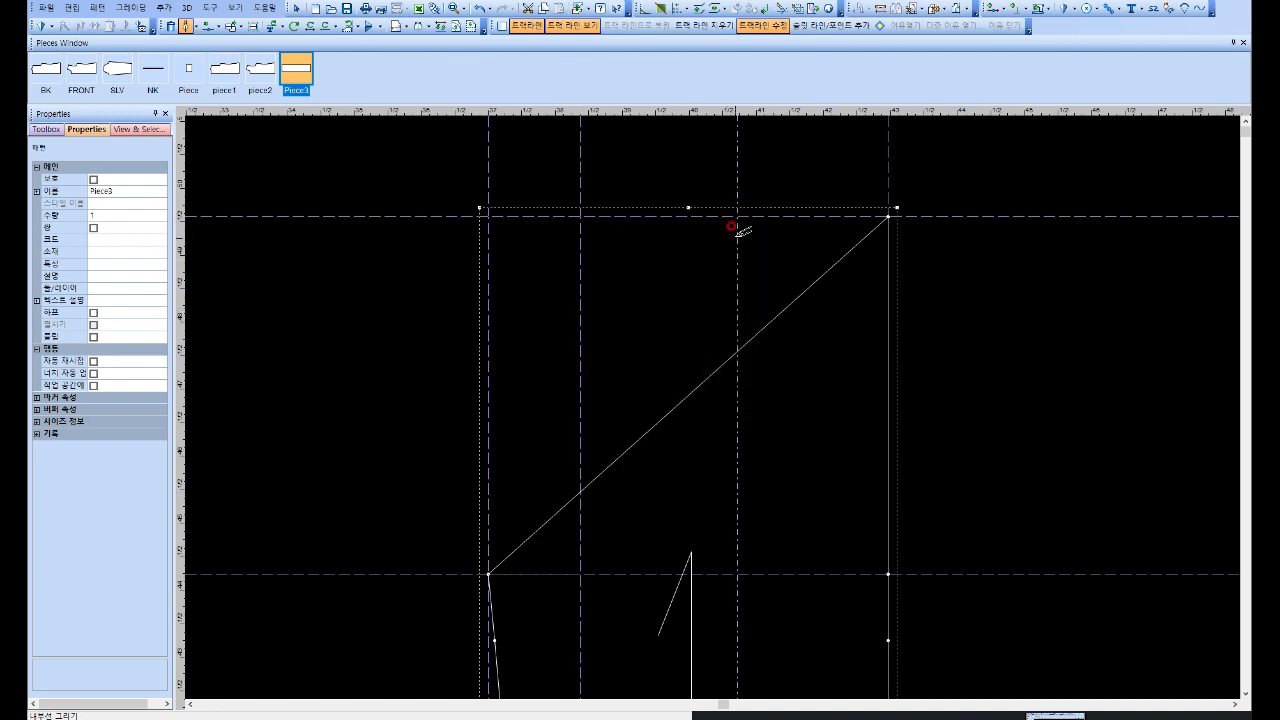
left_click(737, 216)
key("Return")
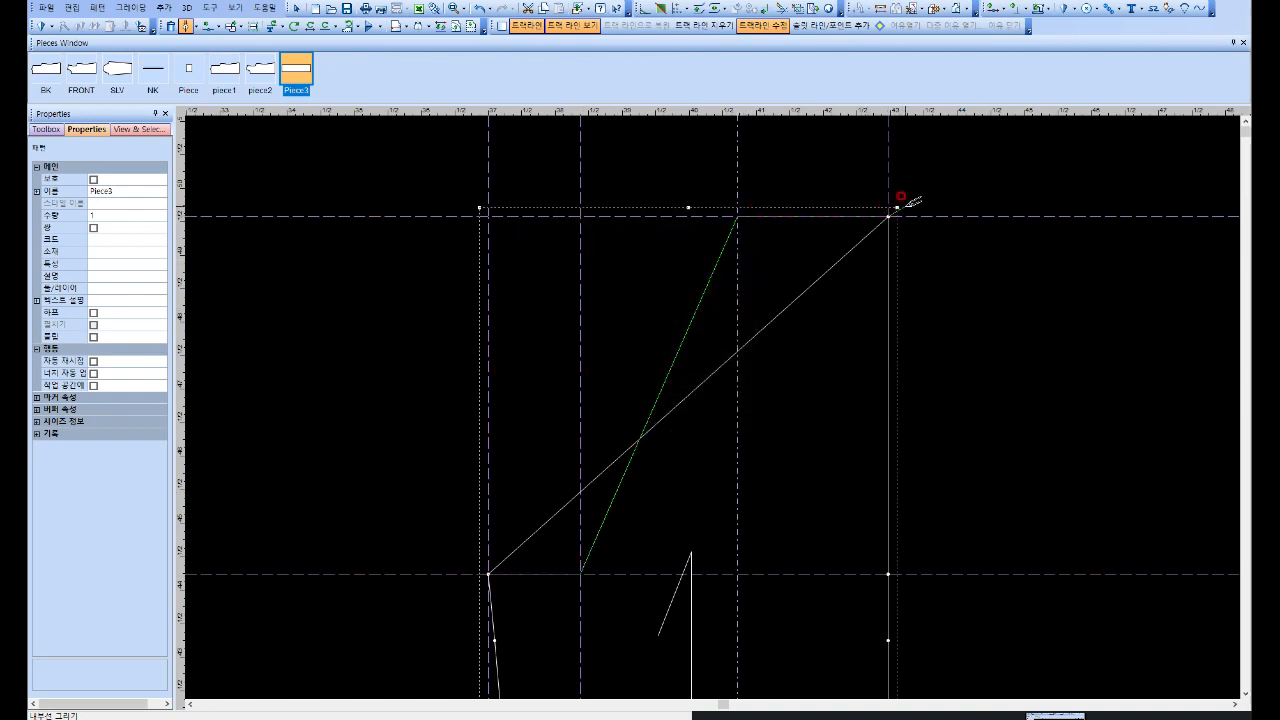
right_click(906, 200)
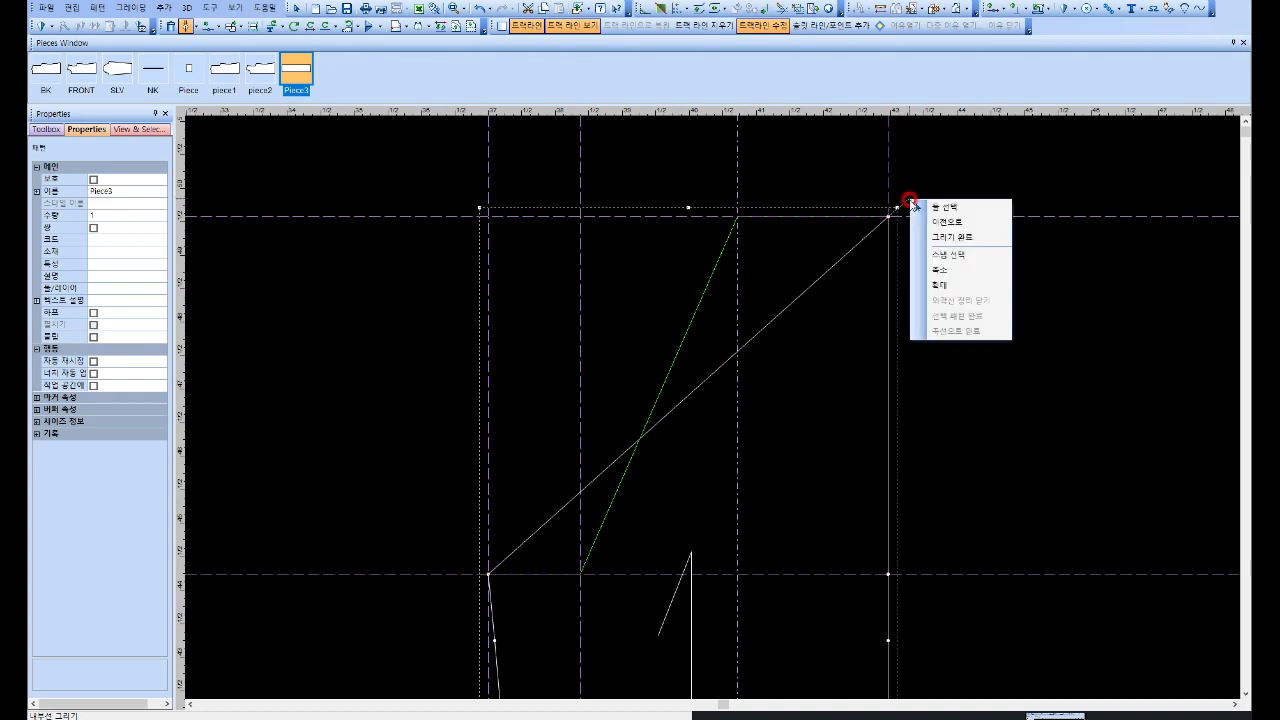
left_click(951, 238)
right_click(944, 252)
left_click(972, 262)
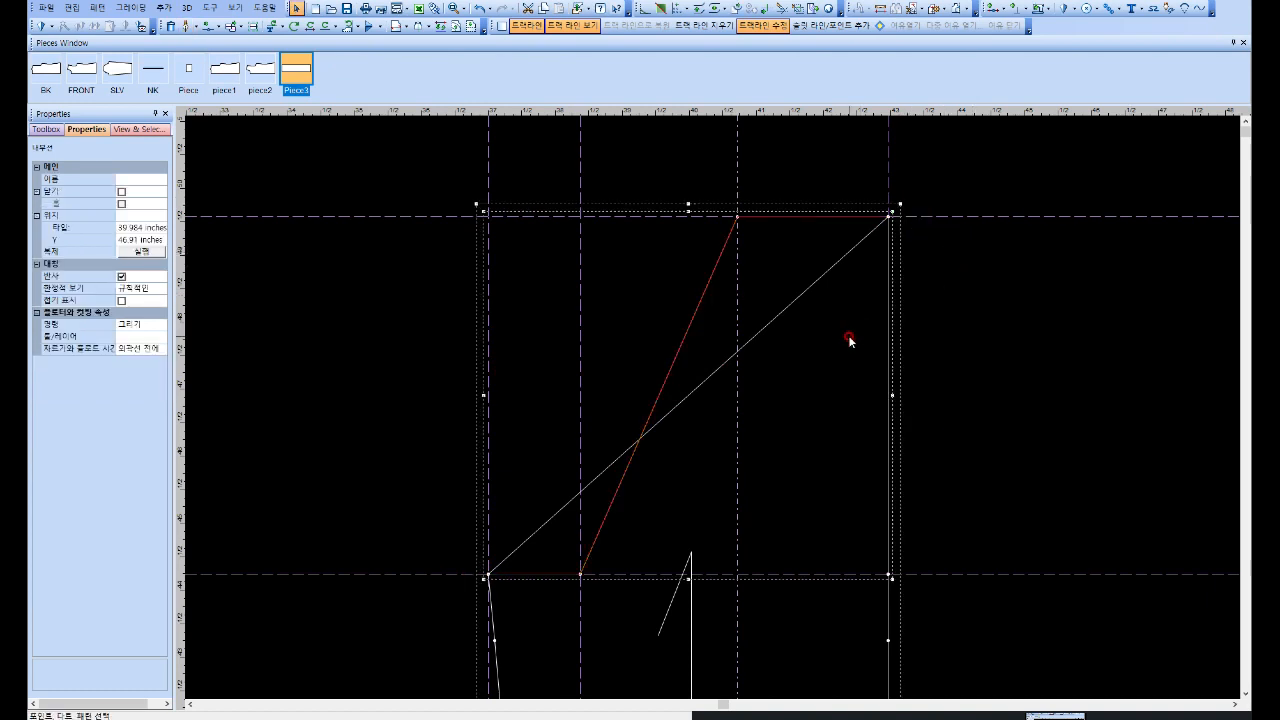
left_click(849, 338)
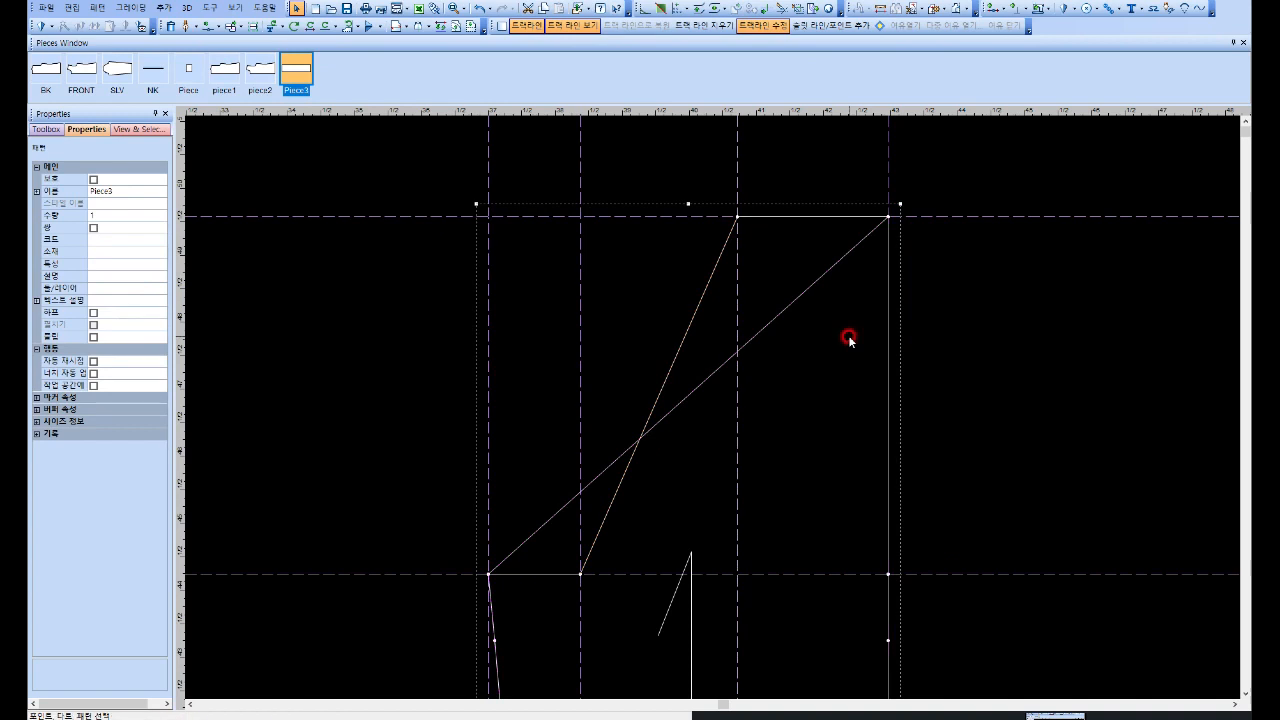
Step: Create a guideline along the slanted upper edge through its two end points
left_click(487, 574)
left_click(888, 217)
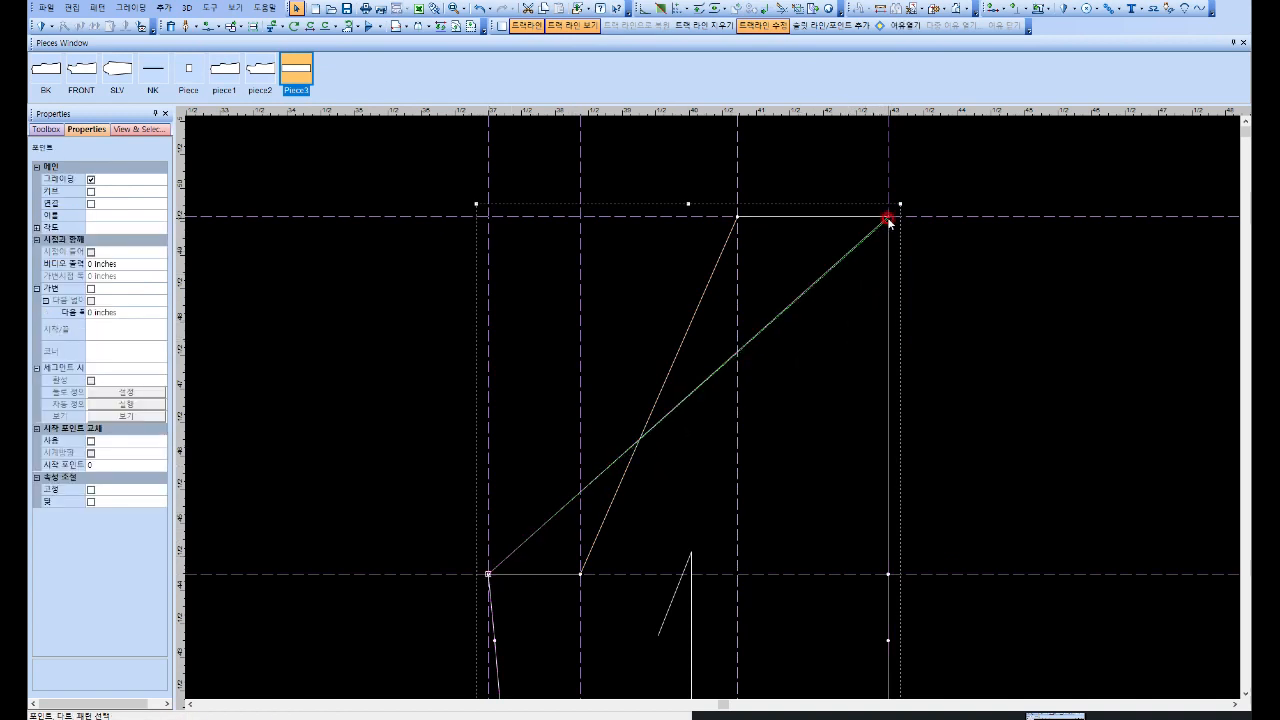
left_click(97, 7)
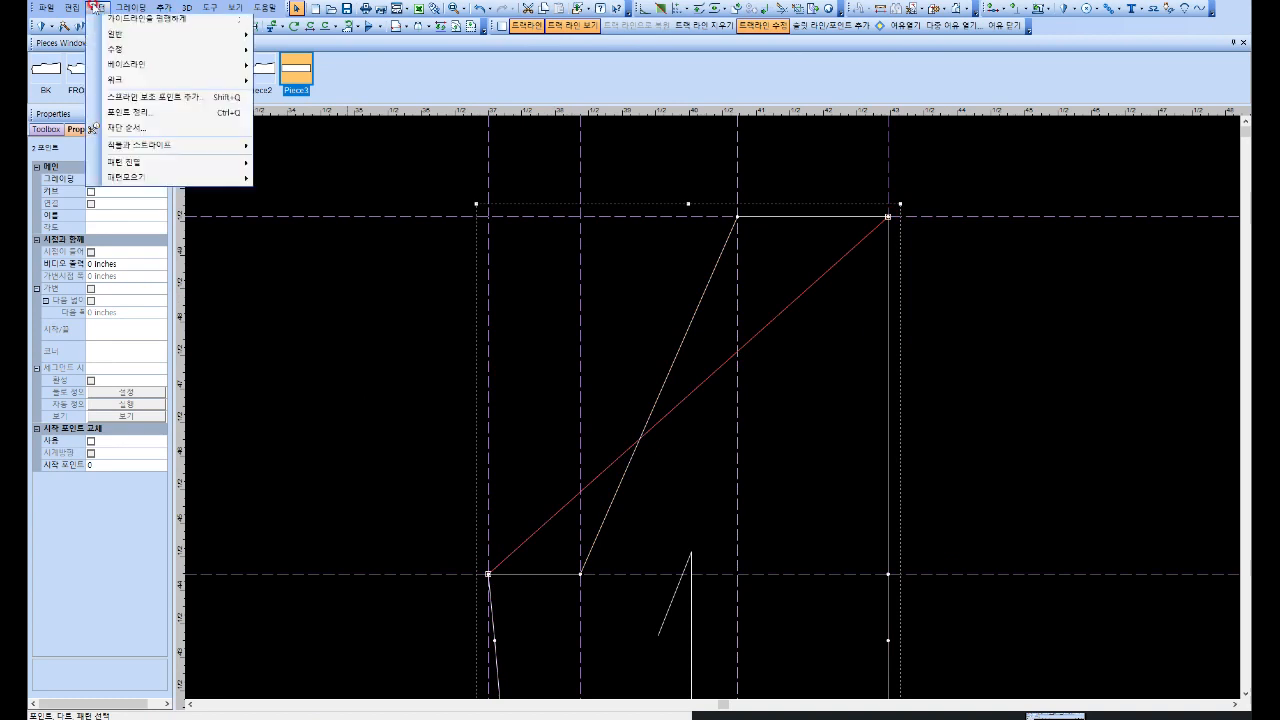
left_click(120, 92)
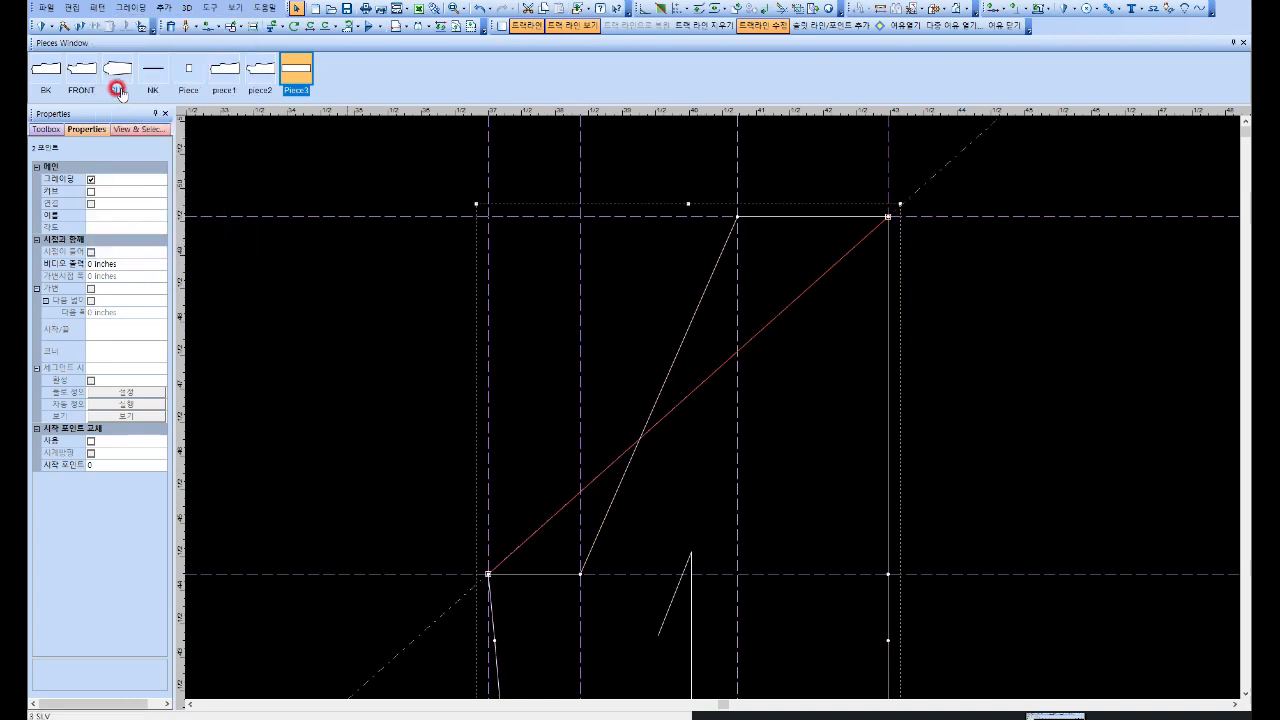
Step: Add two guidelines perpendicular to the slanted edge, one through each inner corner of the internal line
left_click(446, 617)
left_click(429, 474)
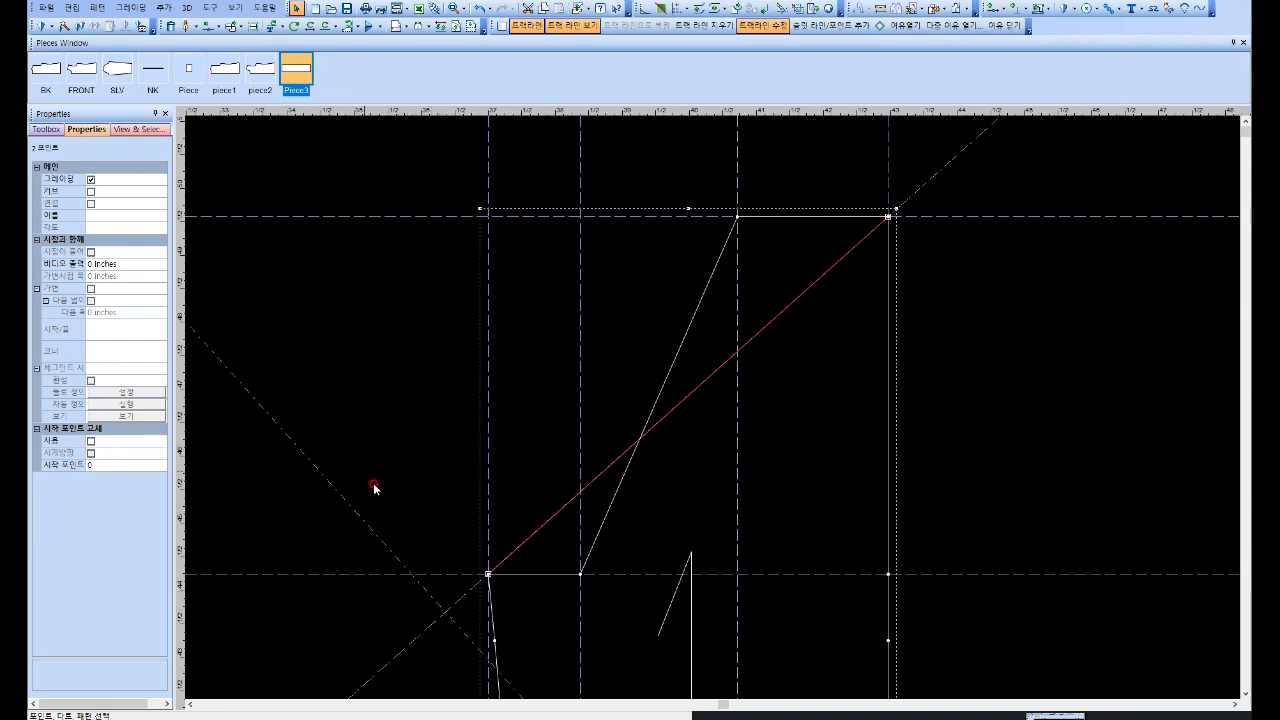
left_click_drag(384, 550, 581, 578)
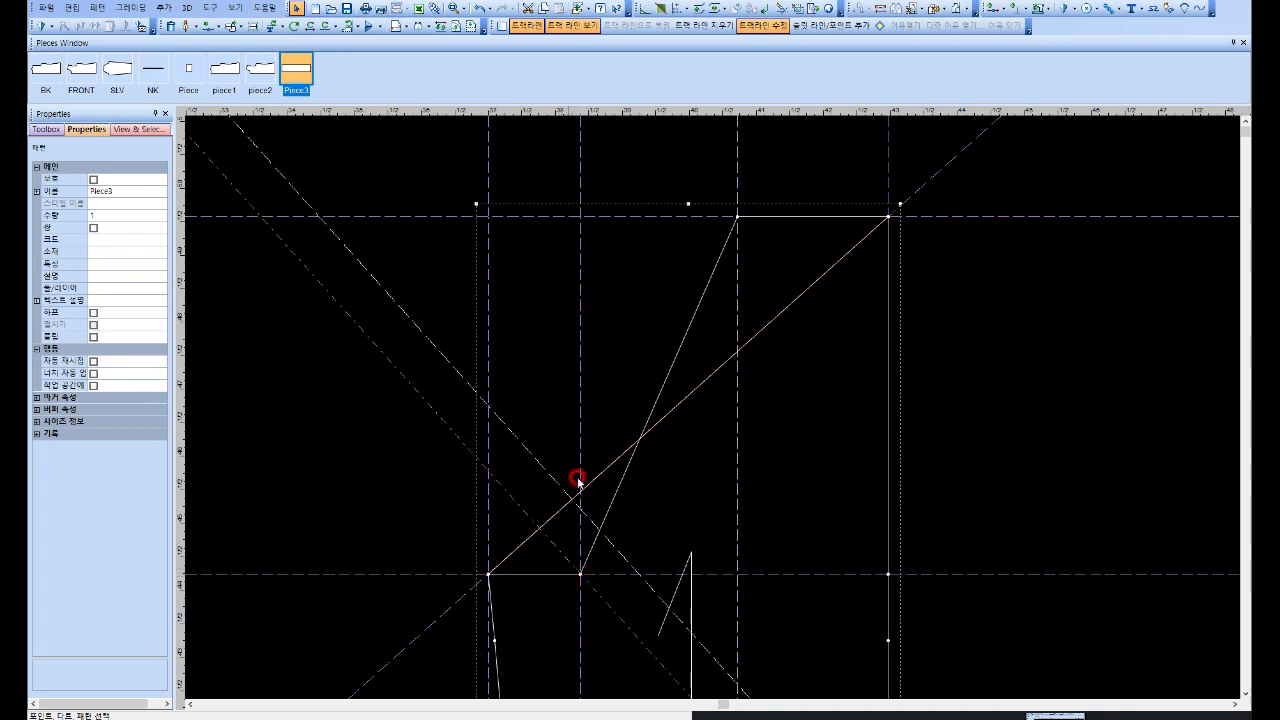
left_click(735, 217)
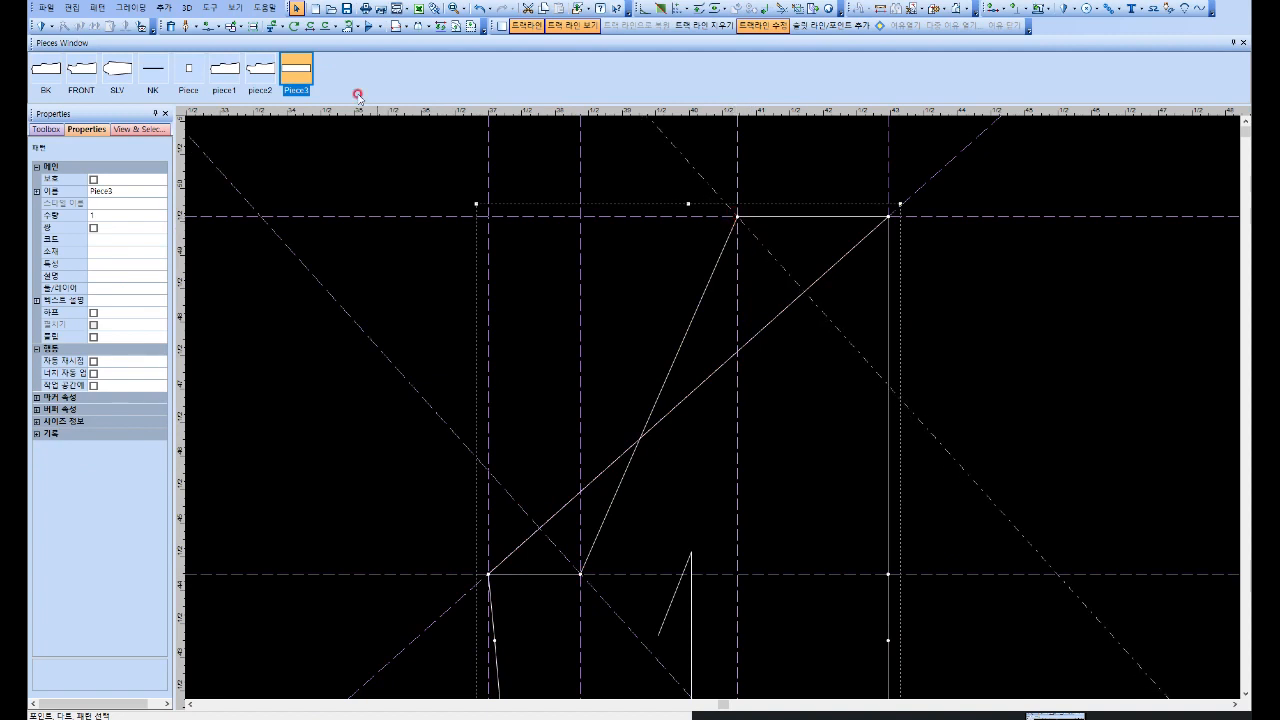
Step: Add curve points to the slanted edge on the upper perpendicular guideline and beside its upper end, bulging that half outward
left_click(214, 26)
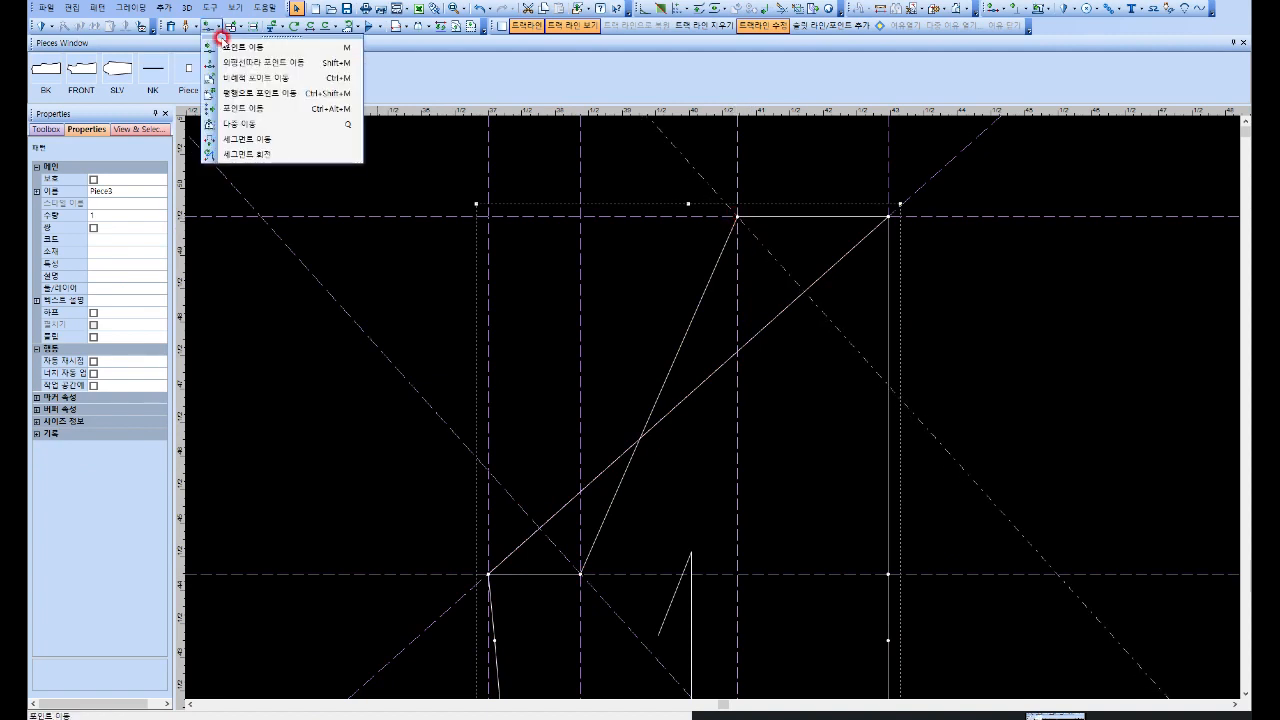
left_click(237, 48)
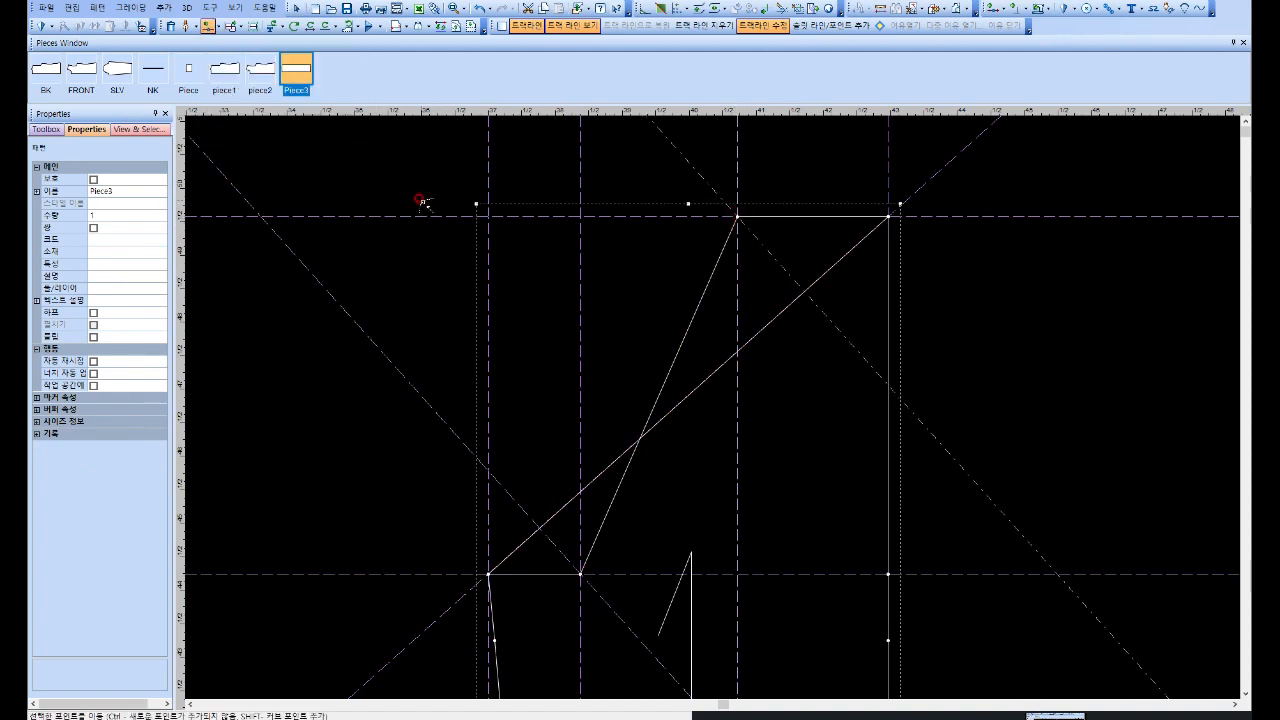
left_click(797, 295)
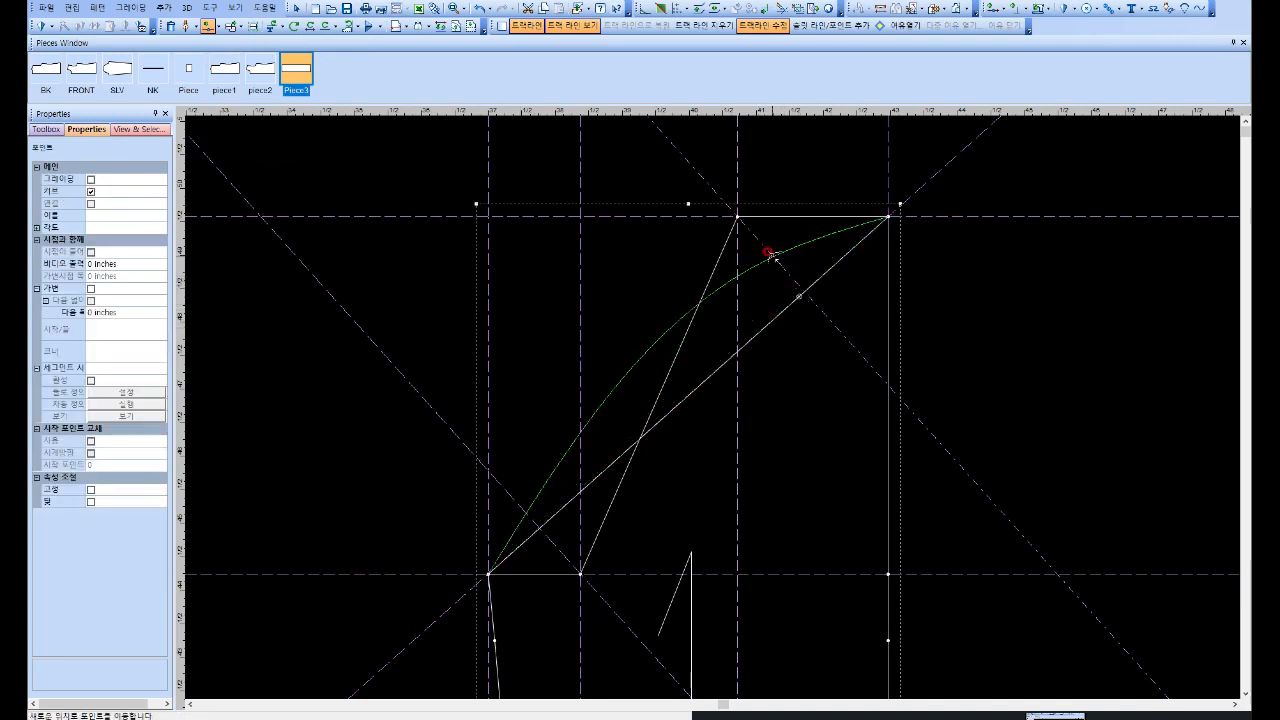
left_click(767, 254)
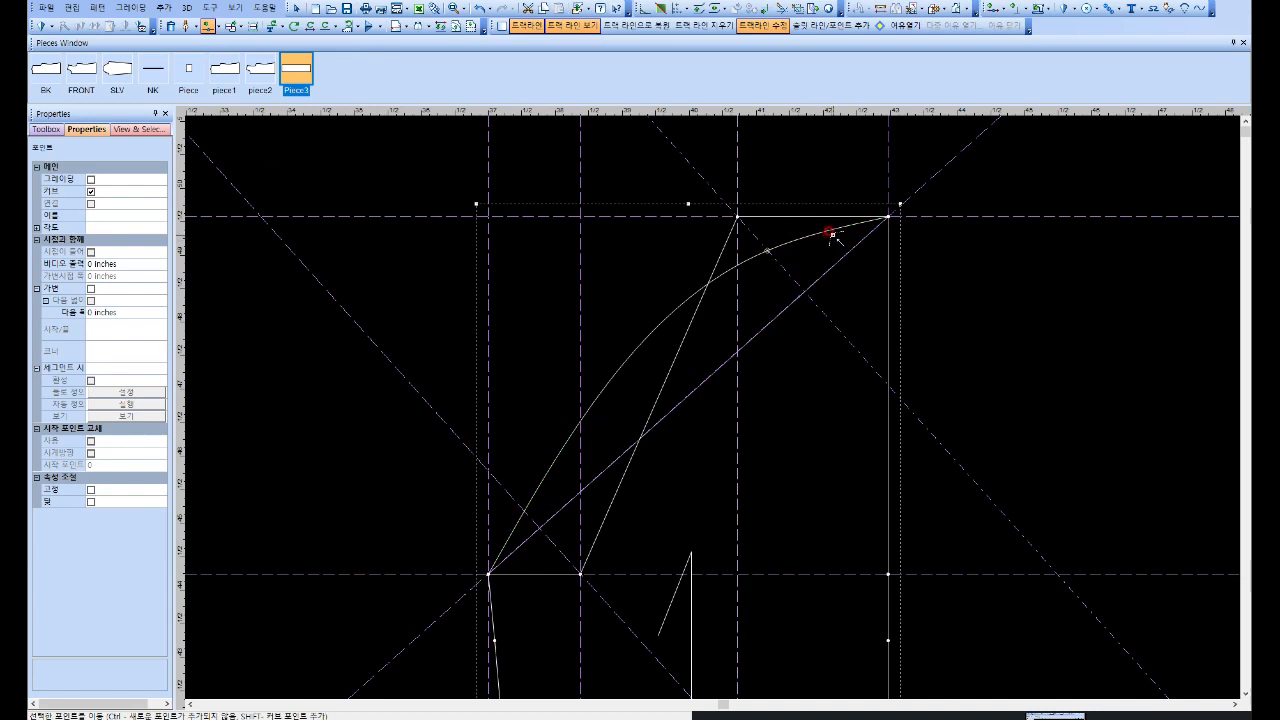
left_click(836, 228)
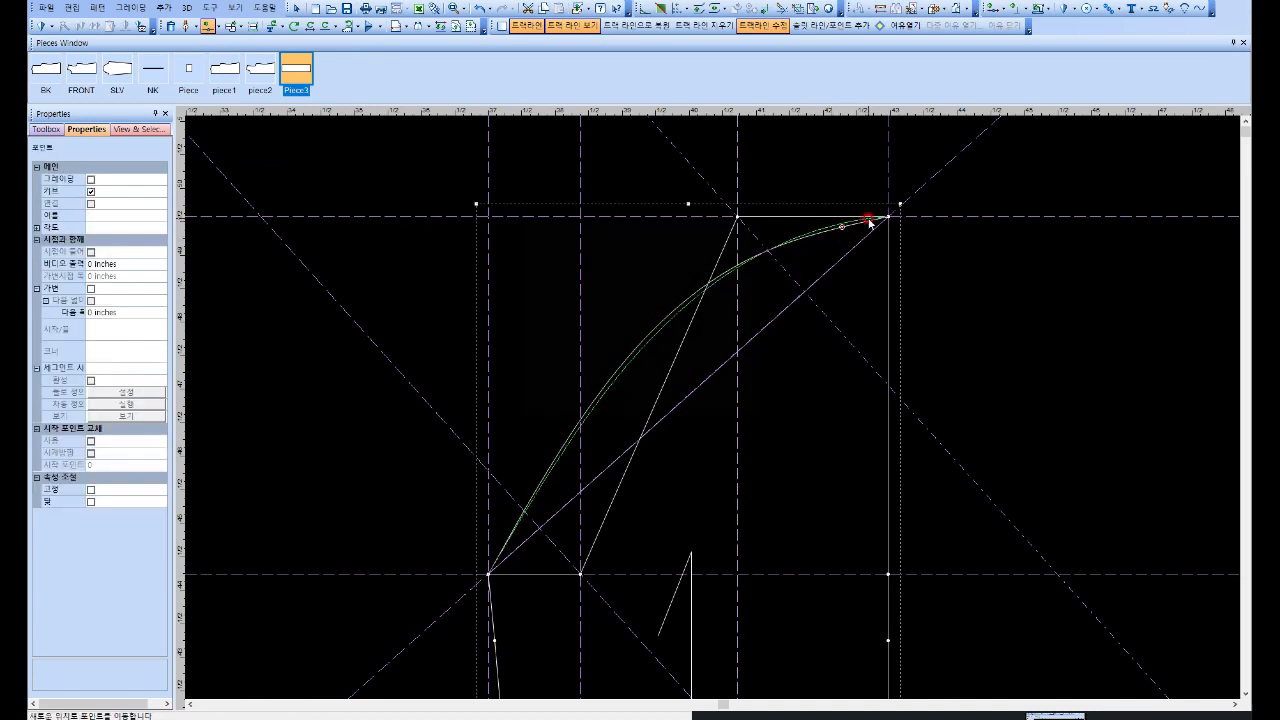
left_click(757, 243)
left_click(606, 409)
Step: Pull a curve point from the lower half of the slanted edge down onto the lower perpendicular guideline, between the edge and the internal line's corner
left_click(543, 469)
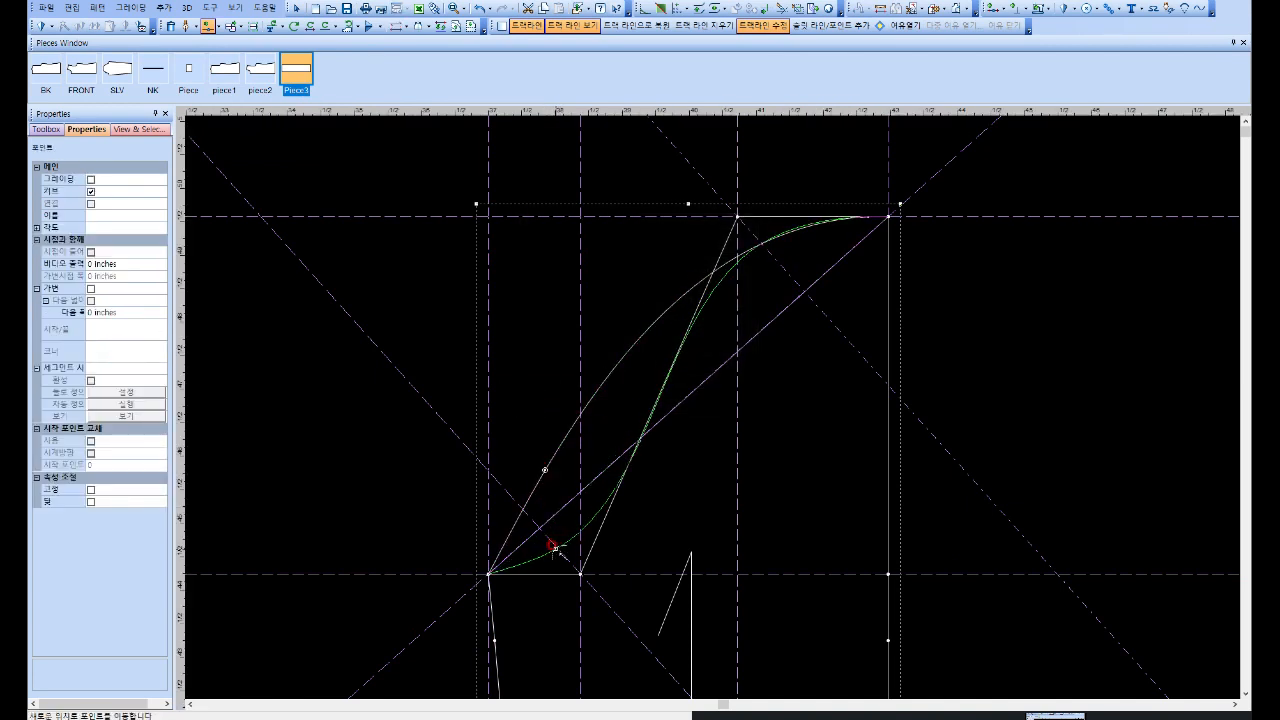
left_click(555, 548)
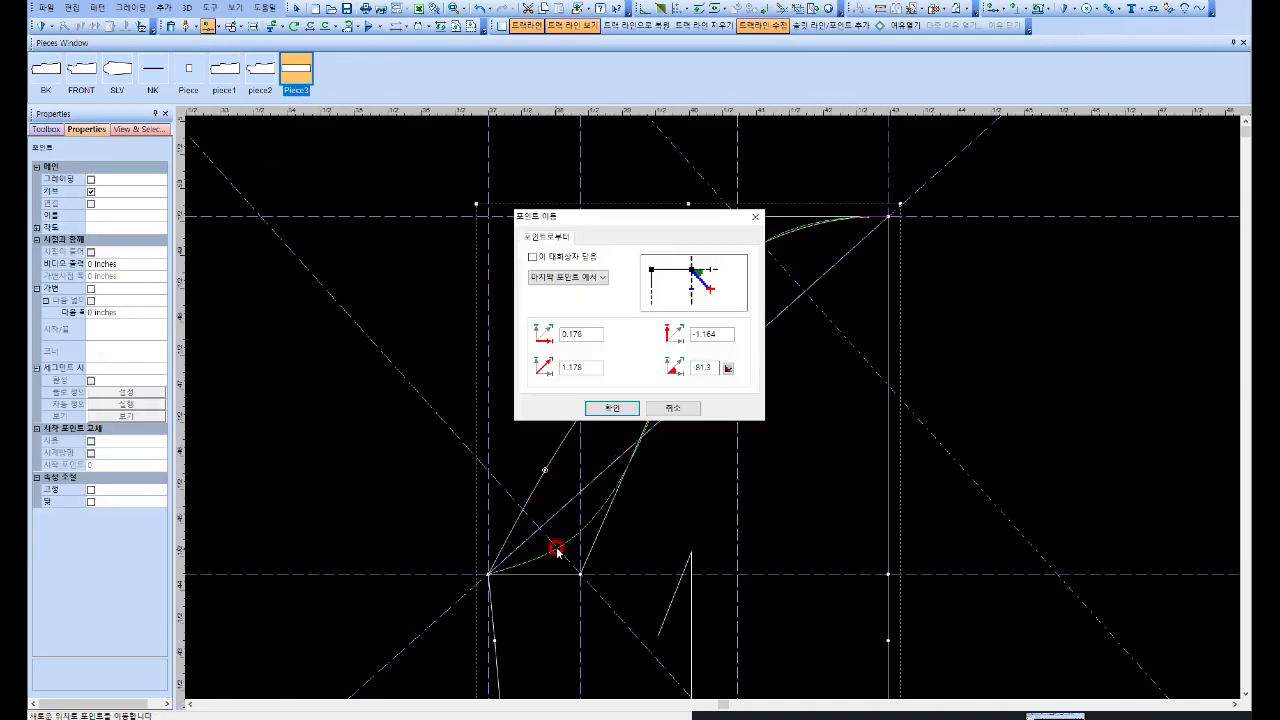
left_click(606, 405)
Step: Place a middle curve point where the internal line crosses the original slanted edge, and clear the guidelines
left_click(713, 290)
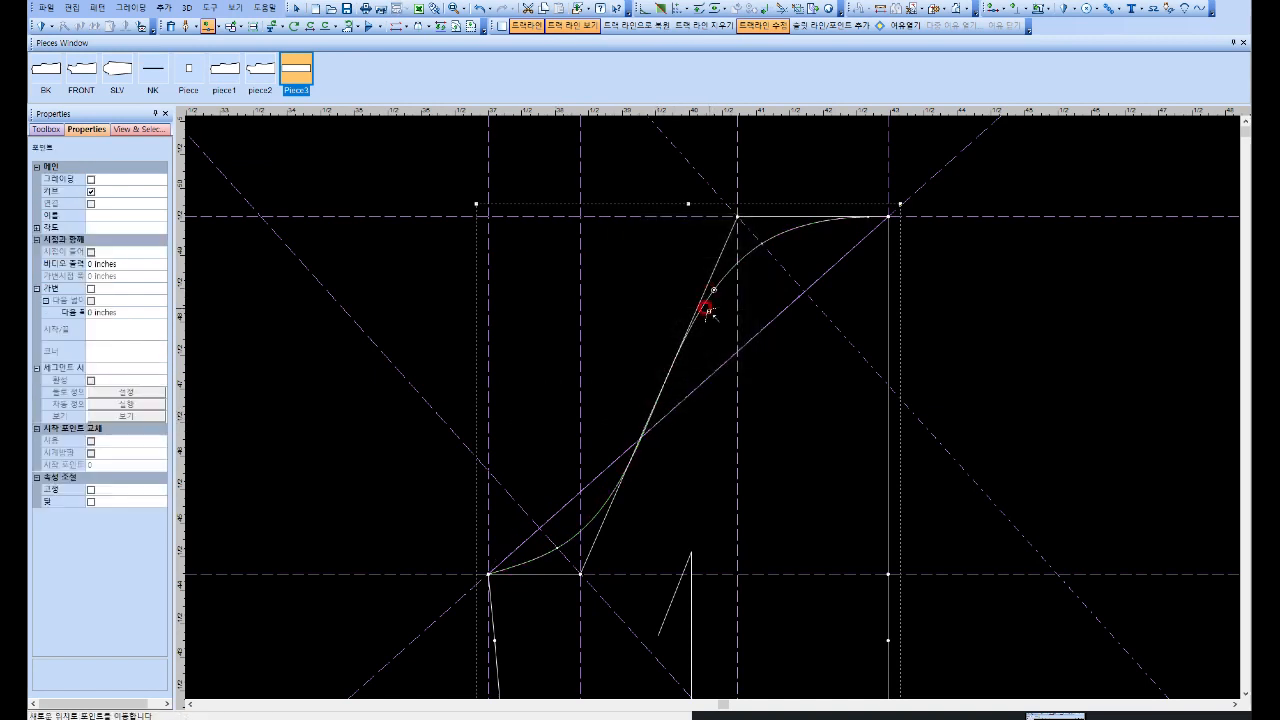
left_click(646, 442)
left_click(615, 408)
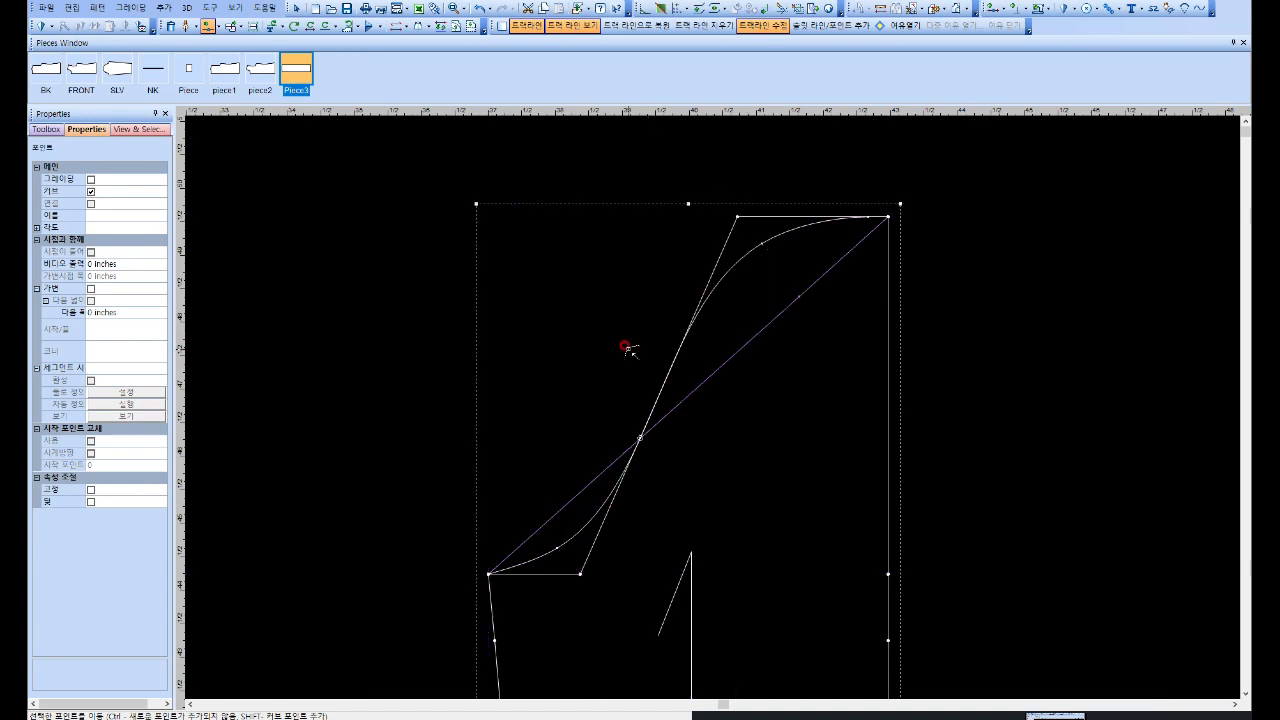
right_click(628, 349)
left_click(660, 359)
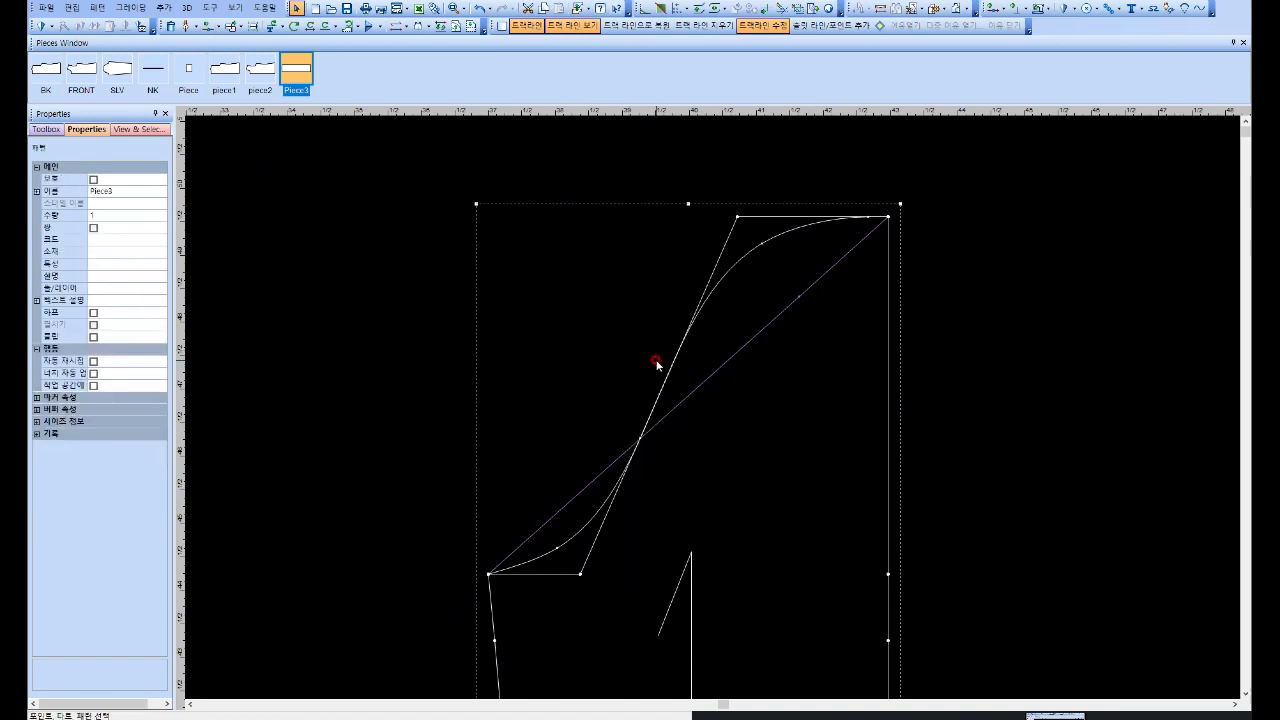
Step: Rotate Piece3 a quarter turn clockwise so that it lies horizontally
left_click(358, 28)
left_click(357, 28)
left_click(357, 25)
left_click(357, 25)
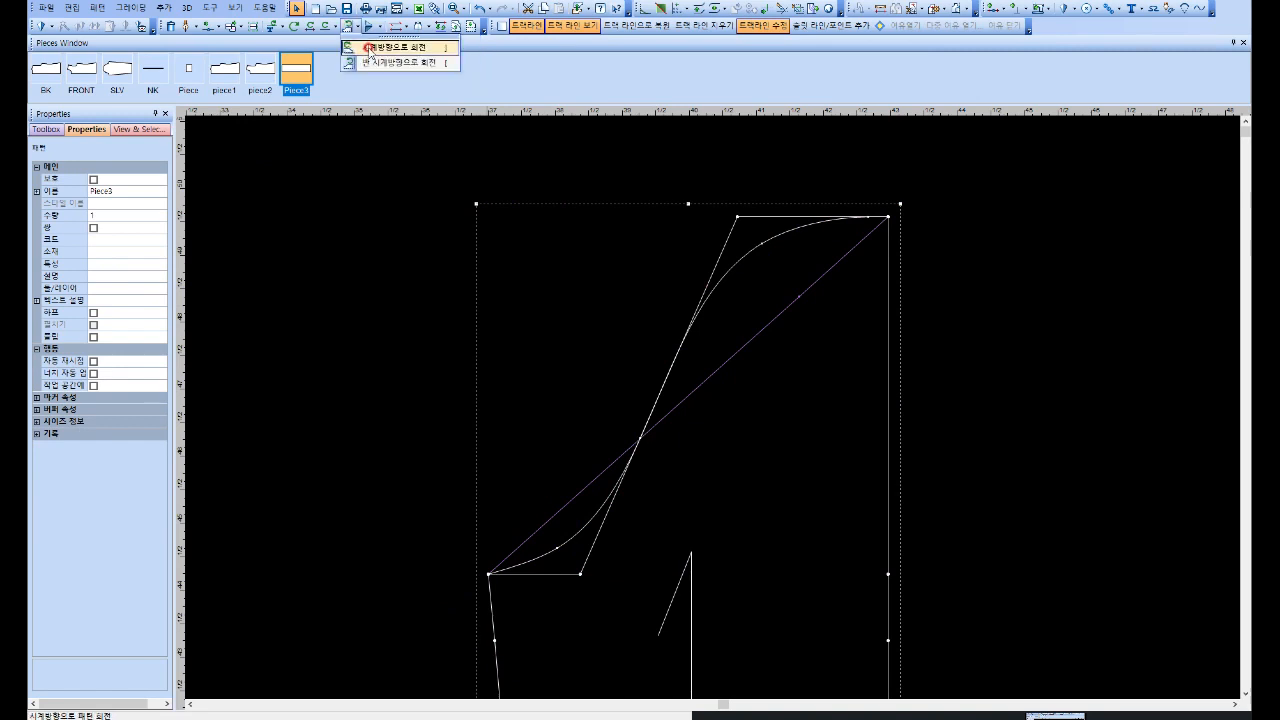
left_click(422, 48)
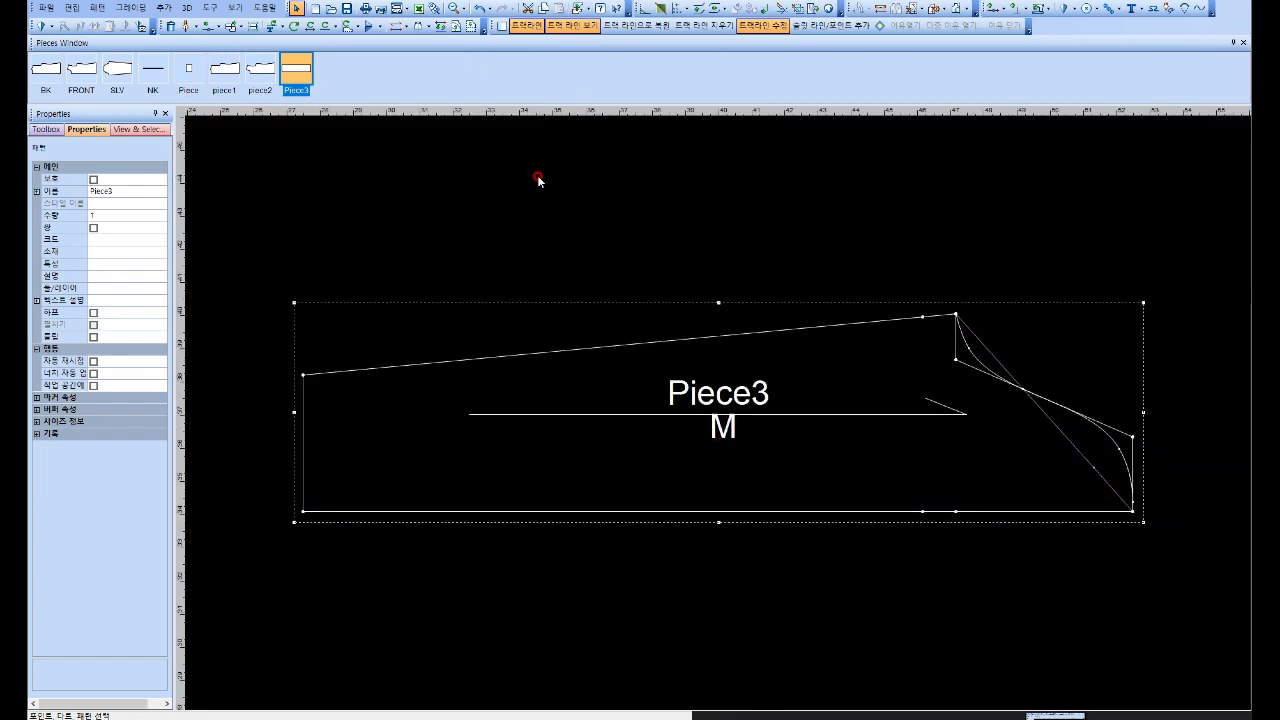
Step: Hide the track lines and delete the internal construction line at Piece3's curved end
left_click(214, 9)
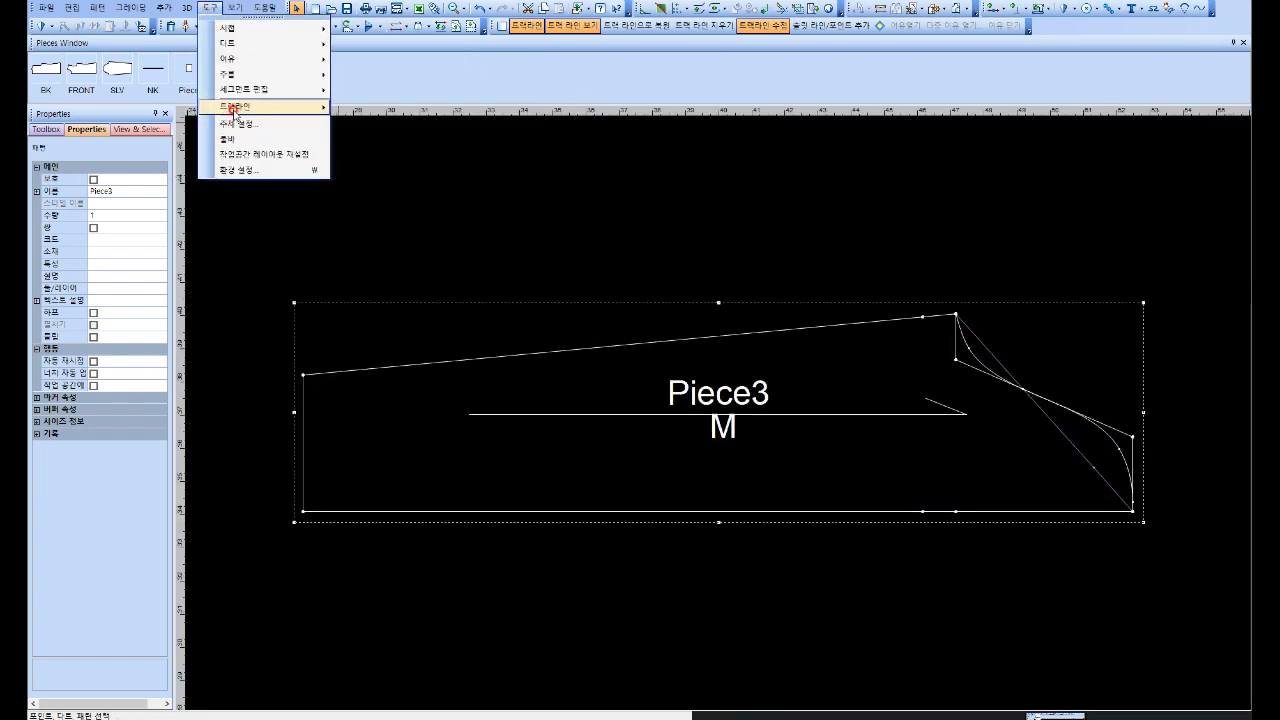
mouse_move(309, 106)
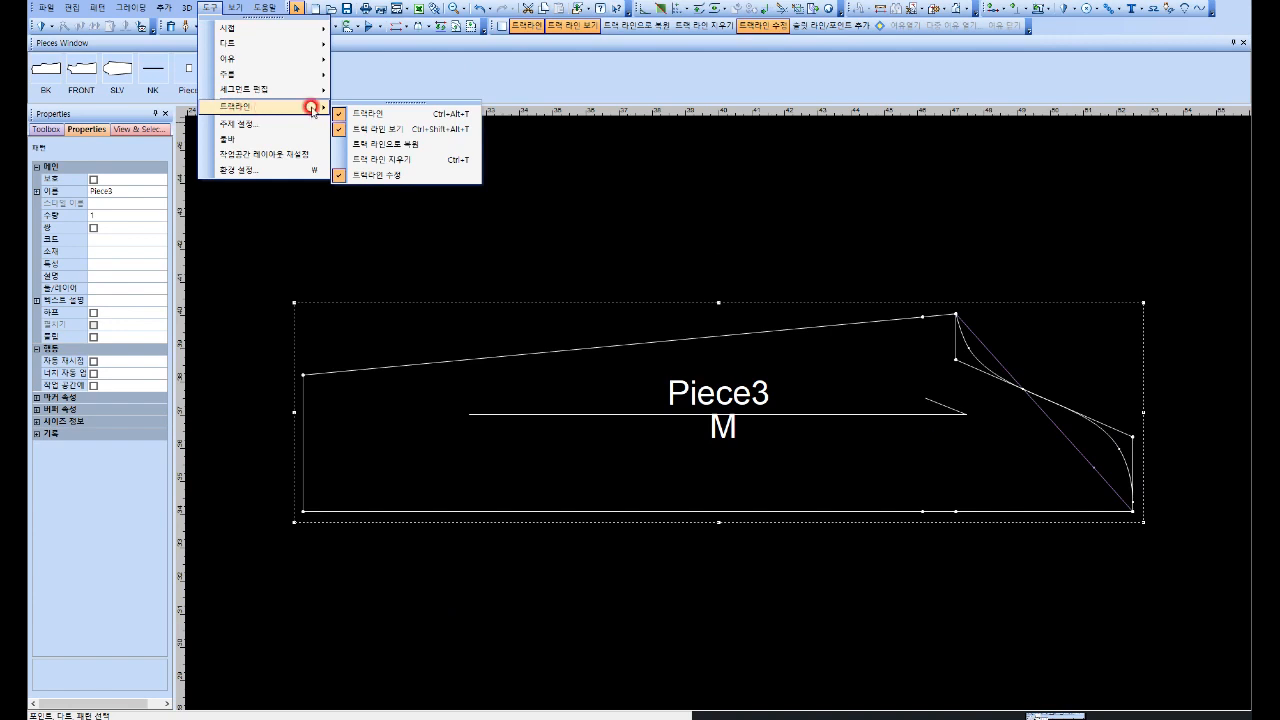
left_click(367, 130)
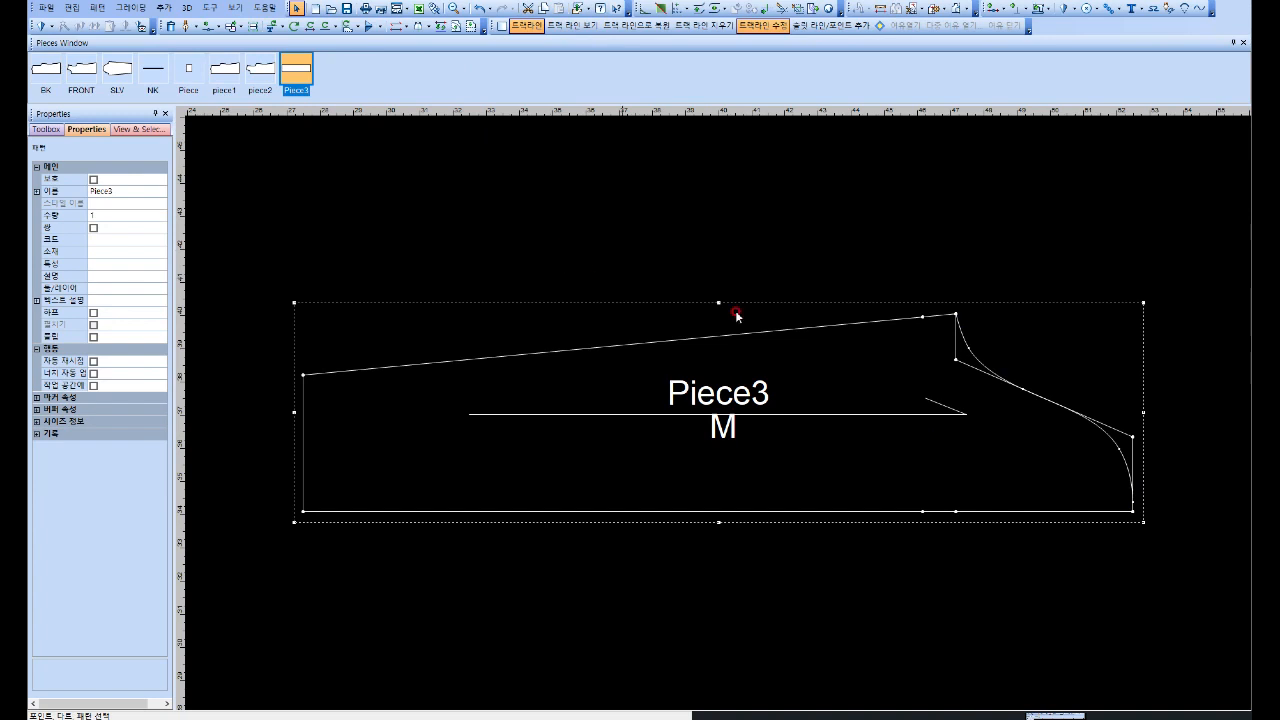
left_click(956, 348)
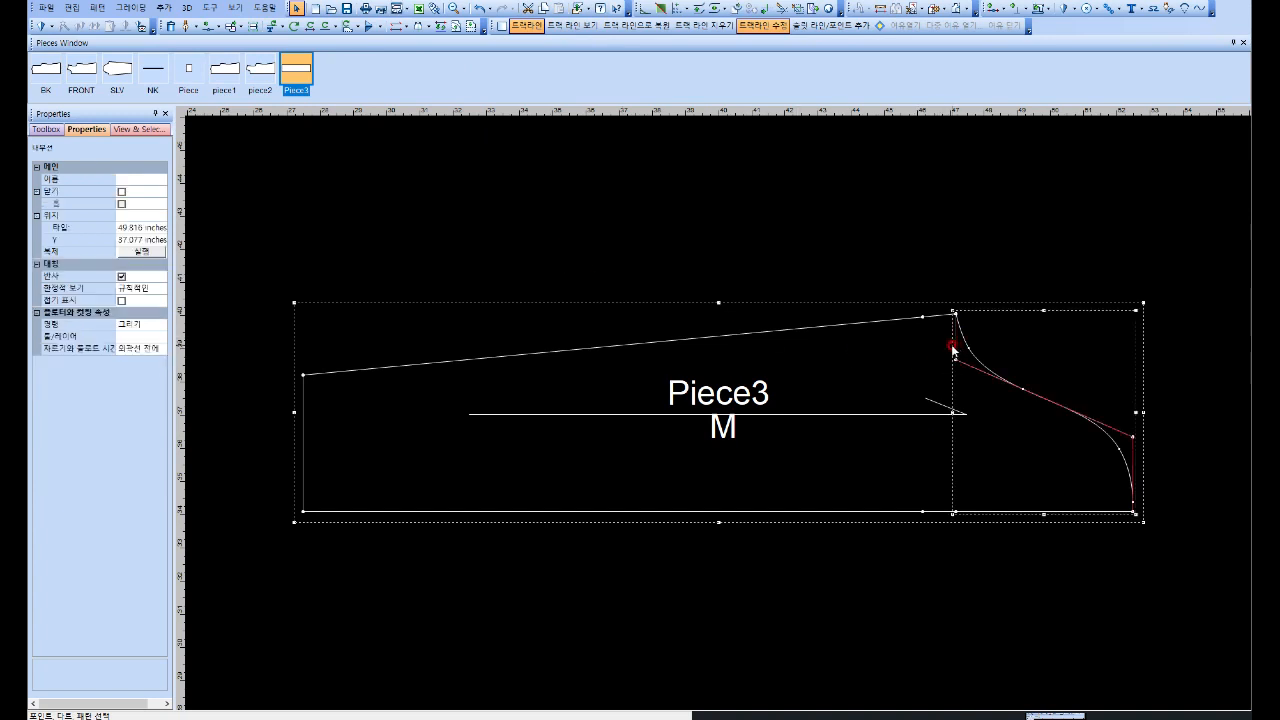
left_click(948, 352)
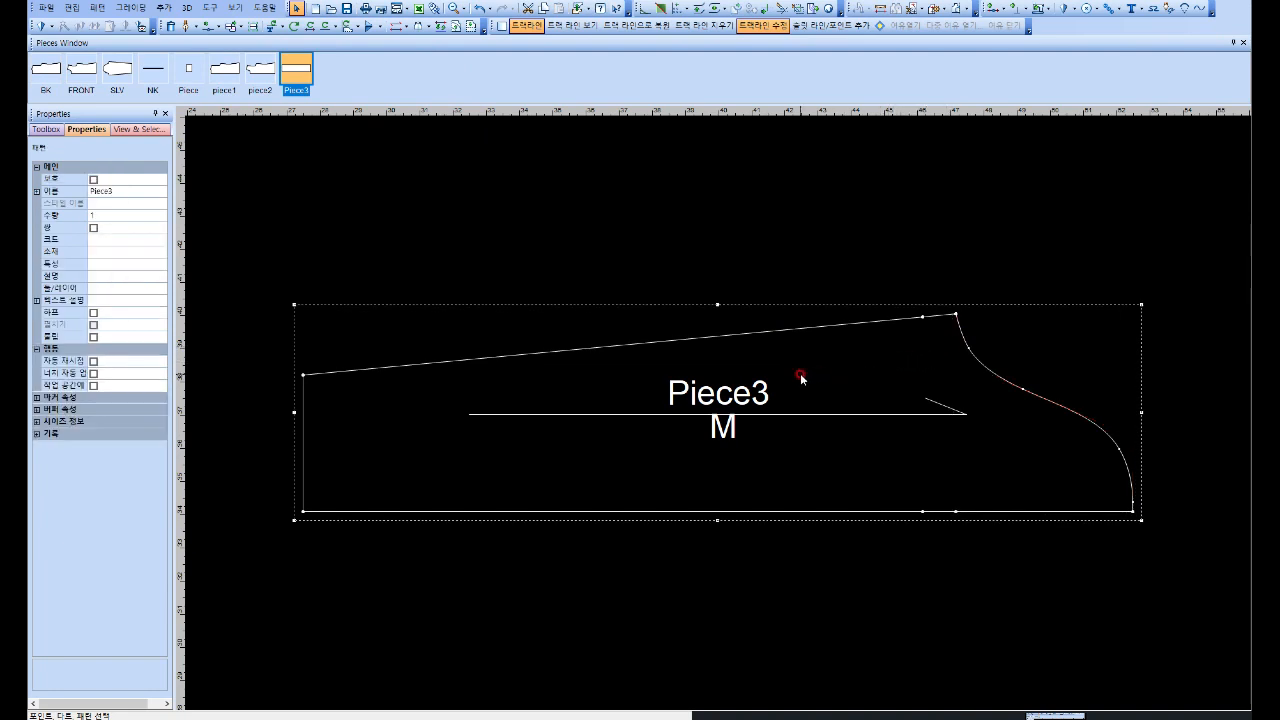
Step: Set a half line along Piece3's long horizontal lower edge, from the curved end to the straight end
left_click(426, 25)
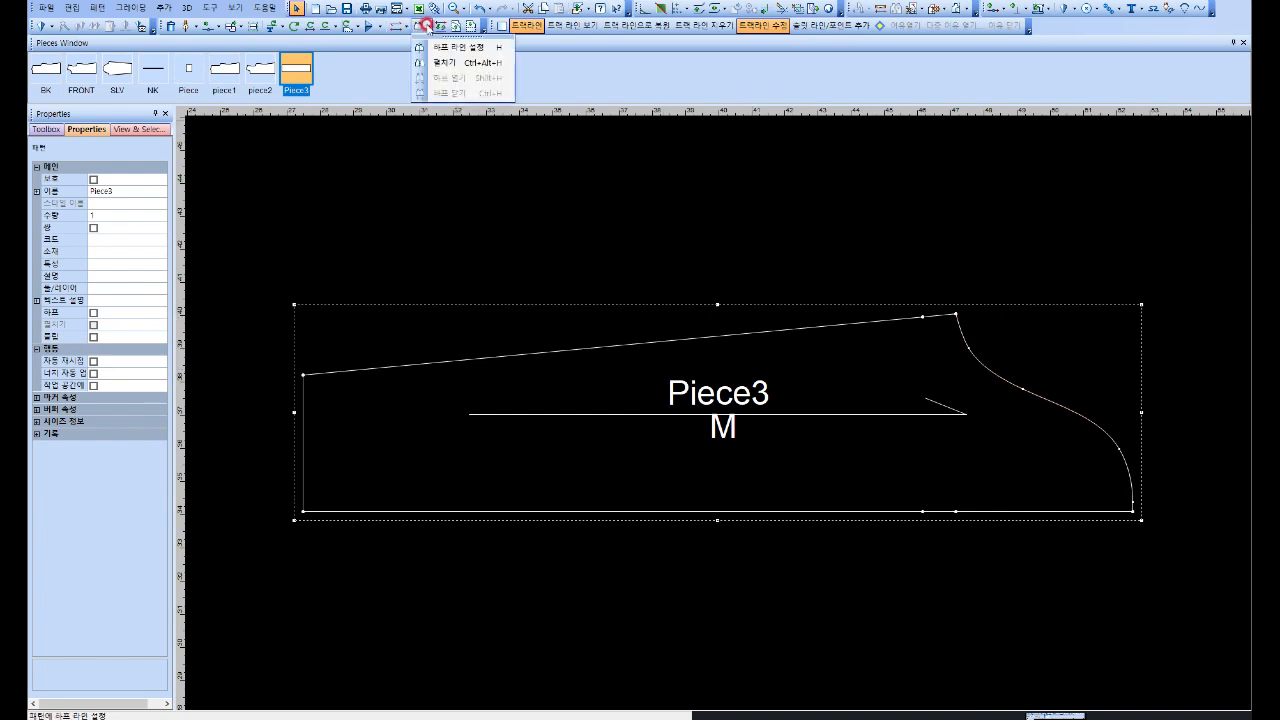
left_click(477, 49)
left_click(1131, 508)
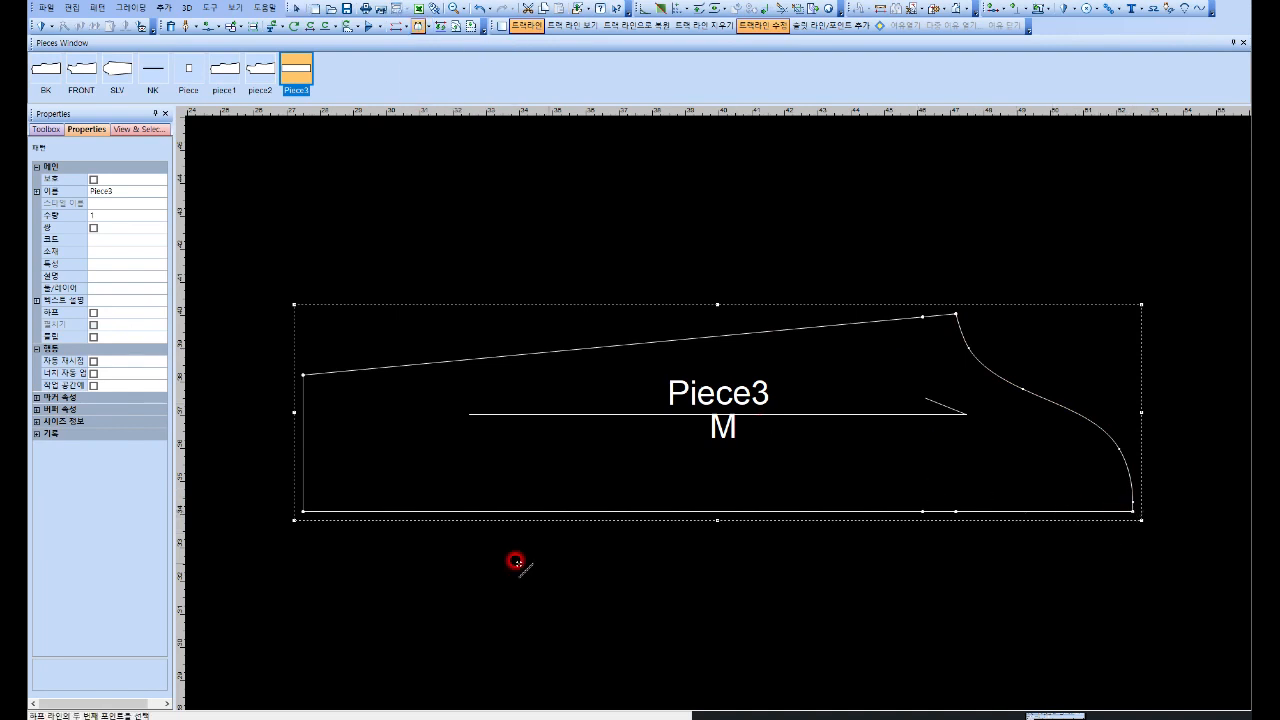
left_click(299, 509)
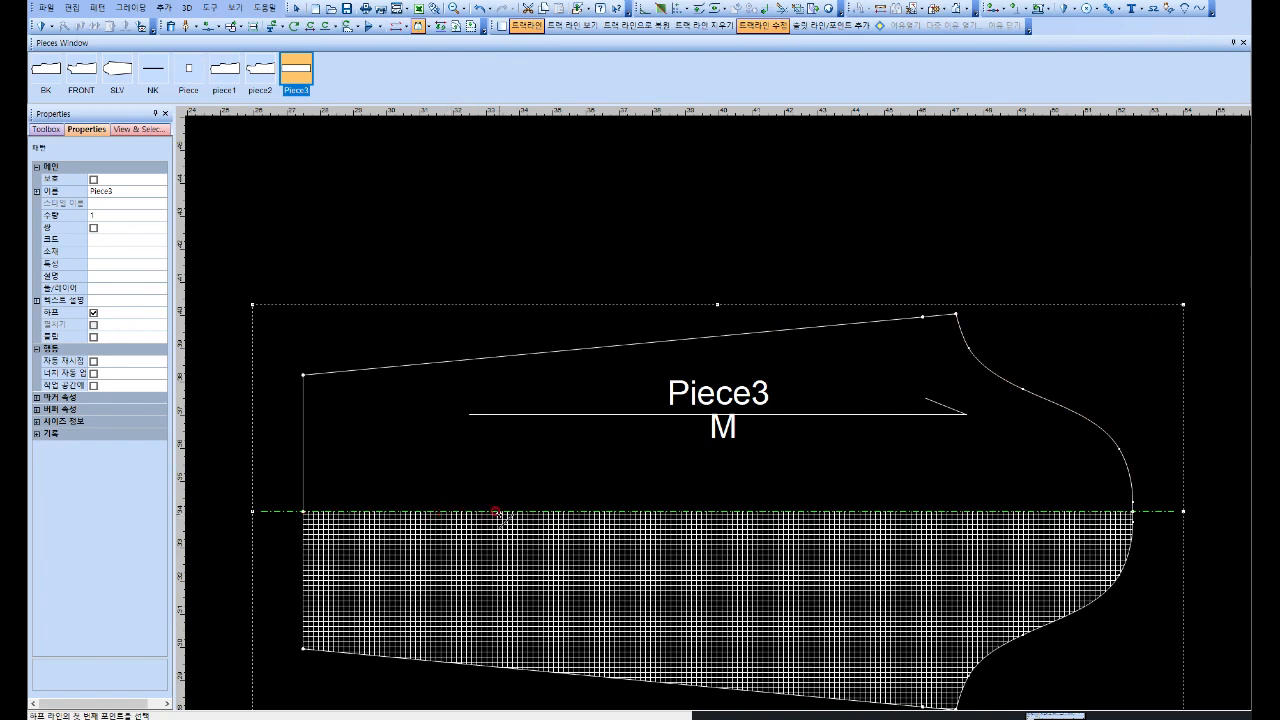
key("Home")
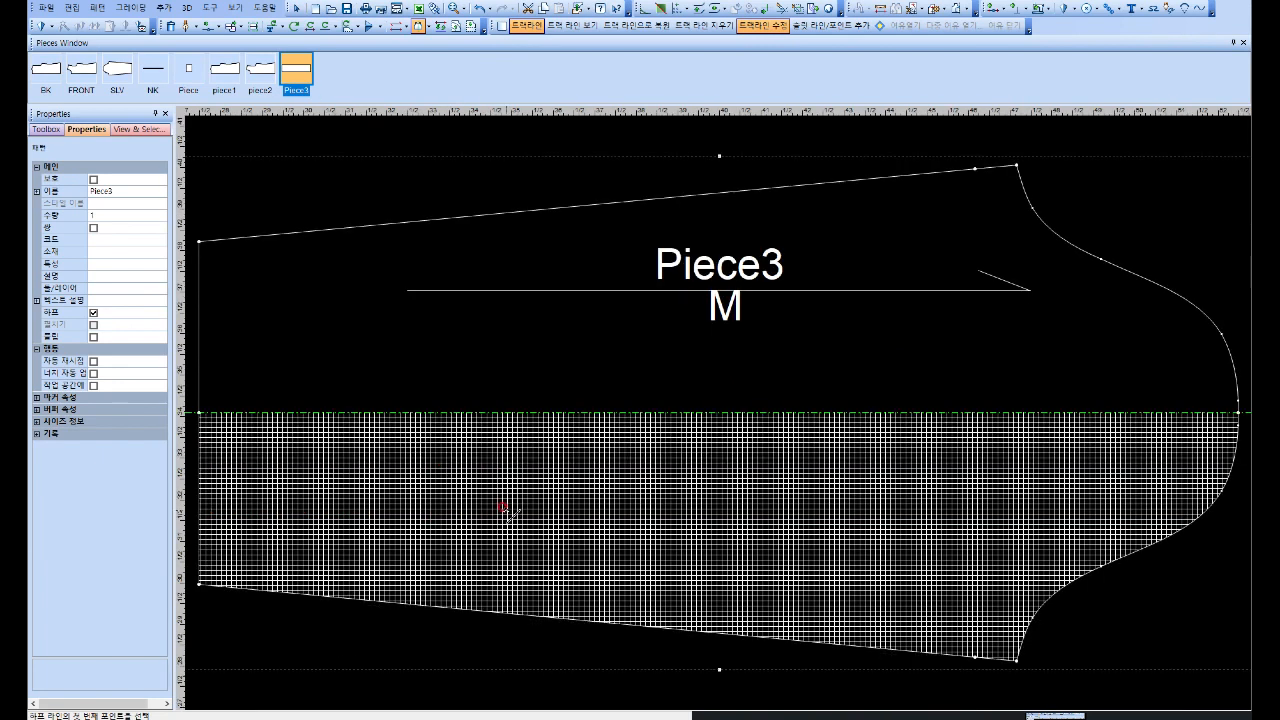
key("minus")
Step: Open the half of Piece3 to turn the mirrored piece into a full sleeve outline
left_click(428, 26)
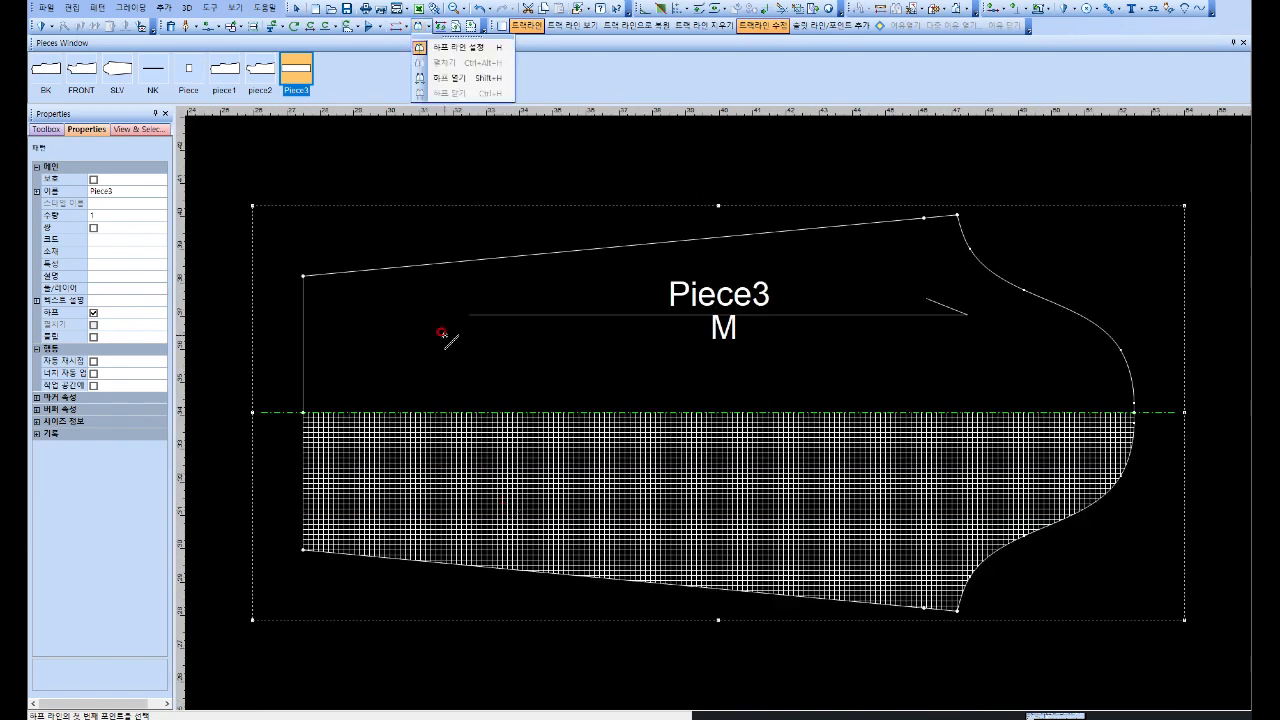
left_click(426, 27)
left_click(426, 27)
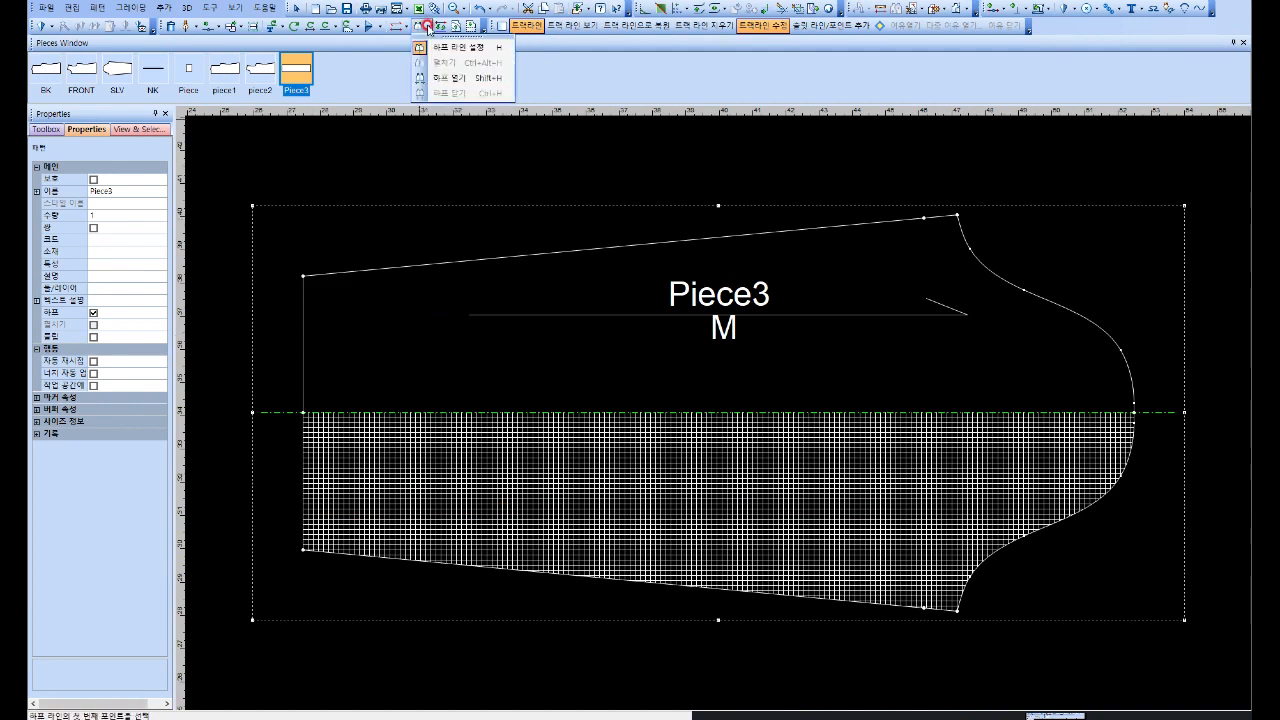
left_click(443, 80)
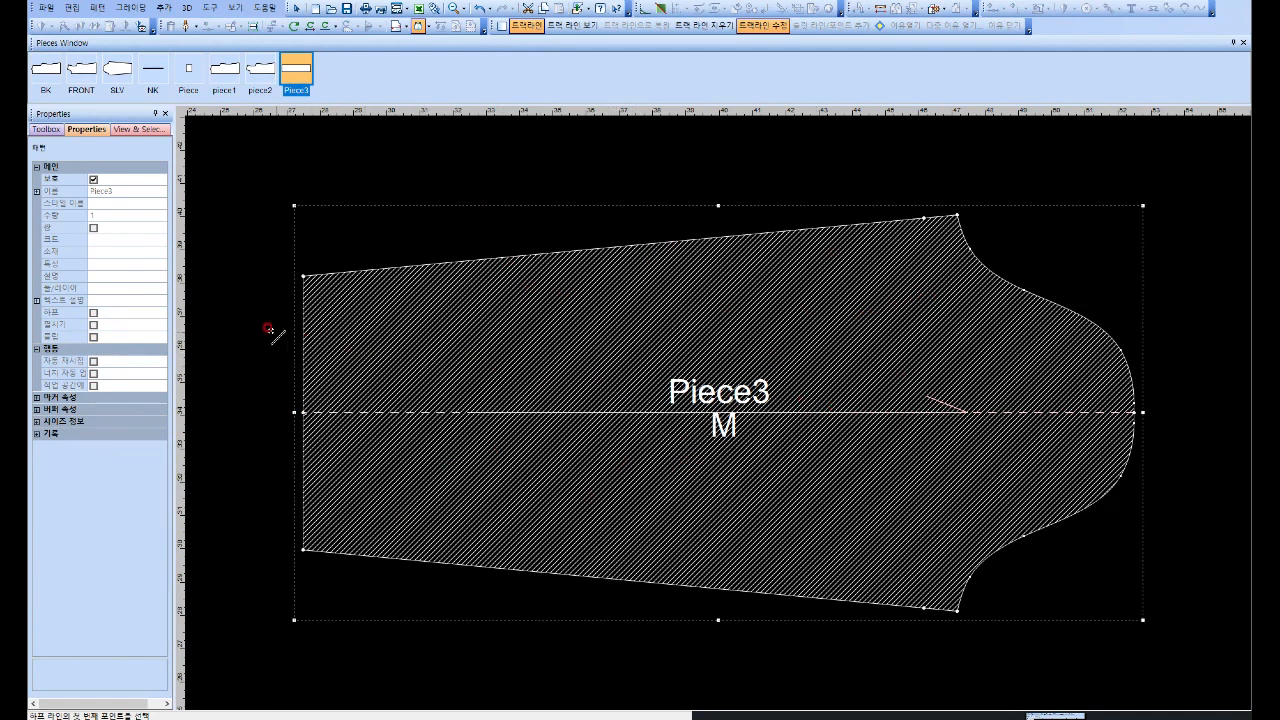
Step: Turn off protection for the opened Piece3 and return to the selection tool
left_click(92, 181)
left_click(92, 181)
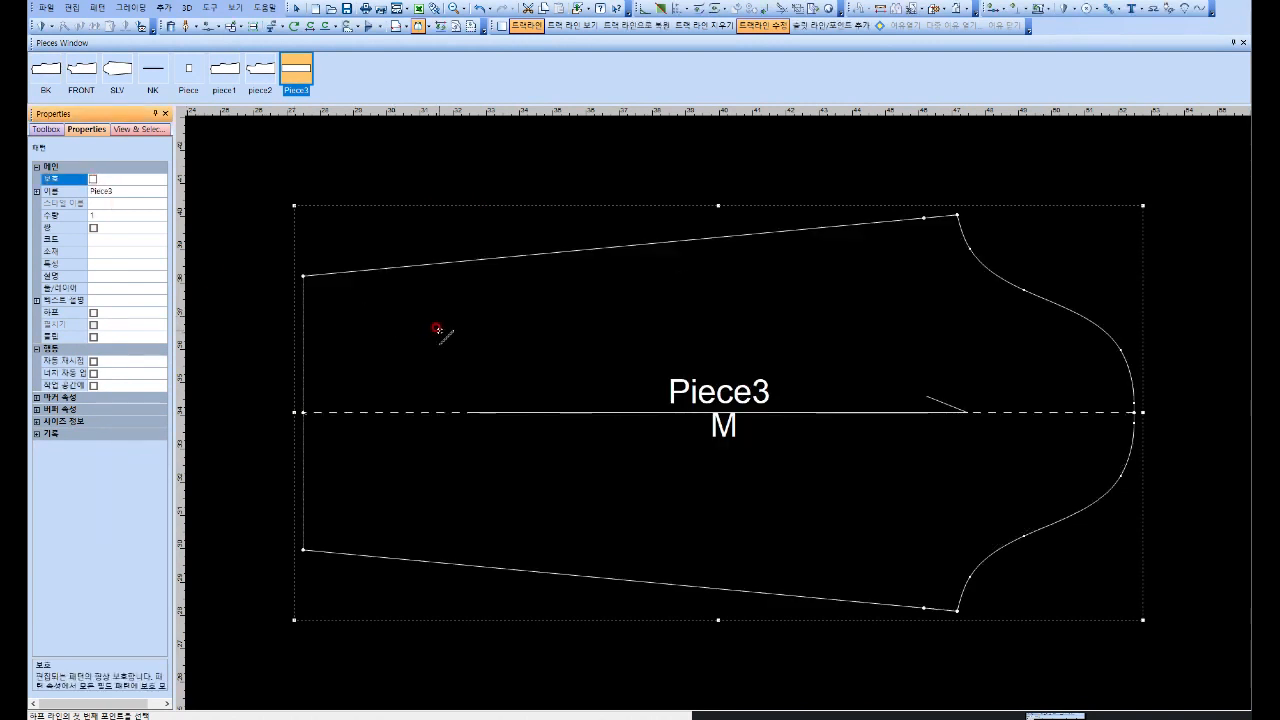
right_click(443, 330)
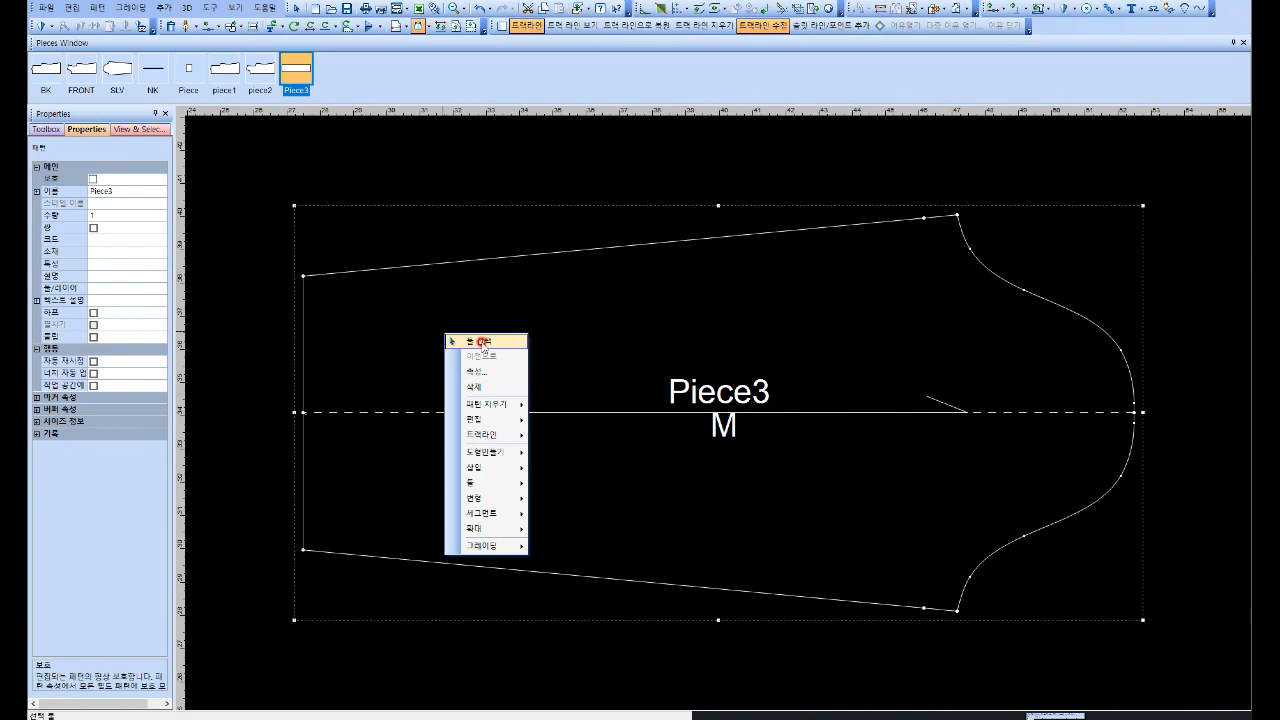
left_click(482, 343)
left_click(862, 340)
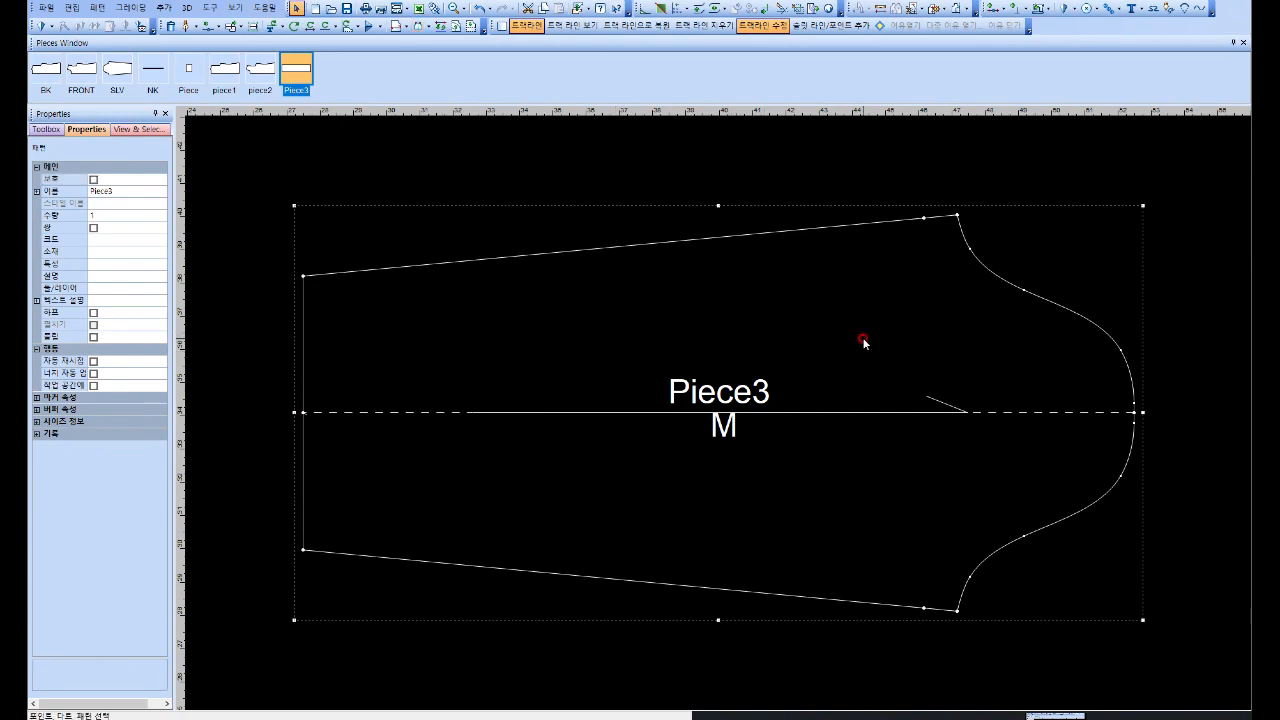
Step: Rotate the full Piece3 a quarter turn counterclockwise so that it stands upright
left_click(463, 111)
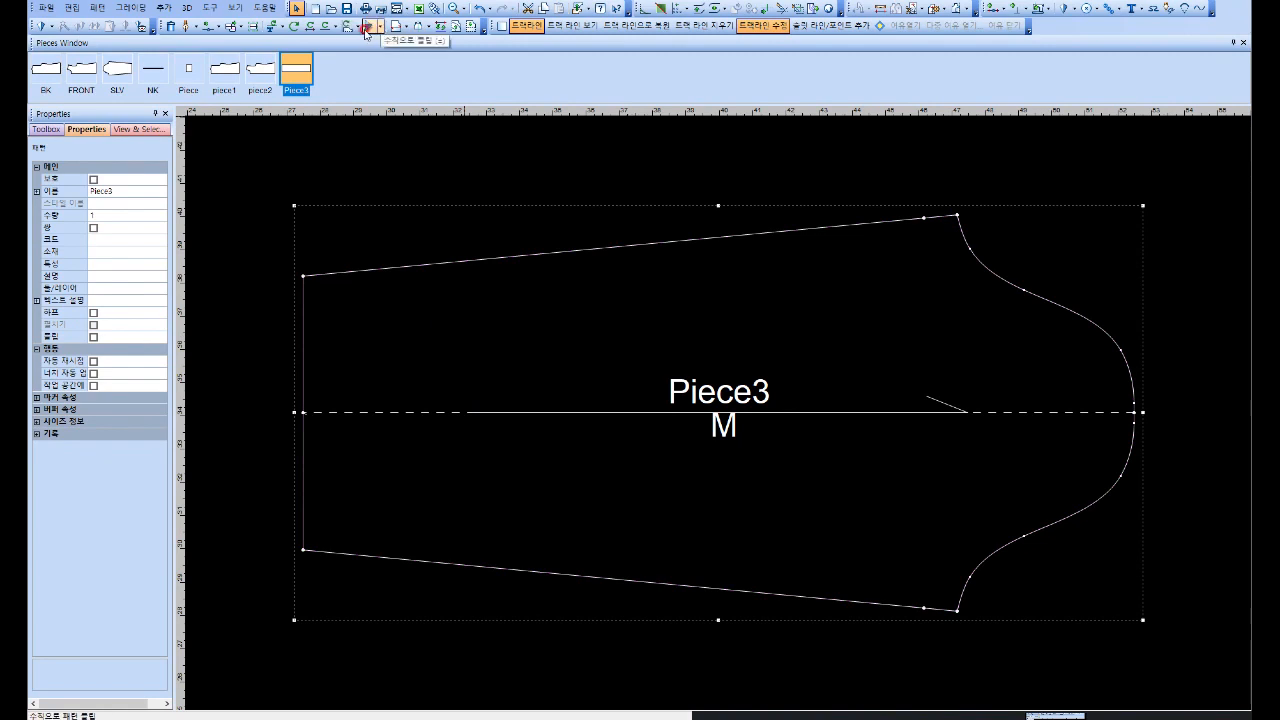
left_click(356, 26)
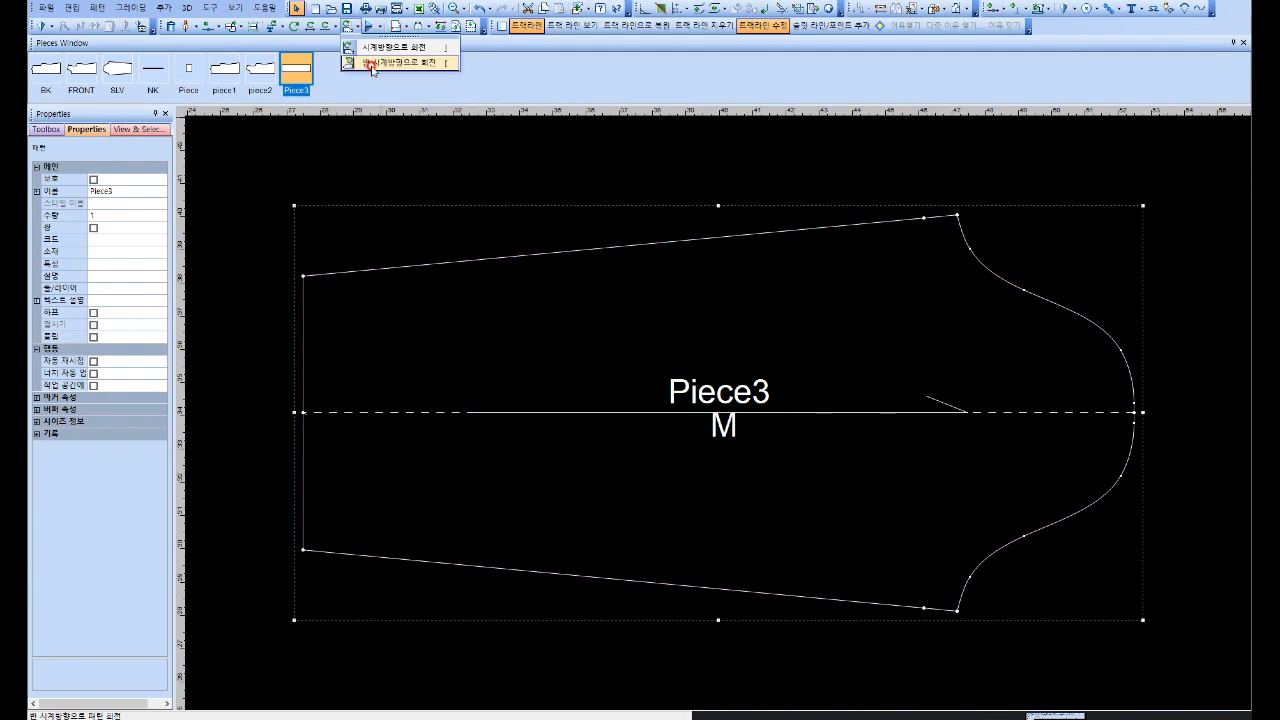
left_click(446, 64)
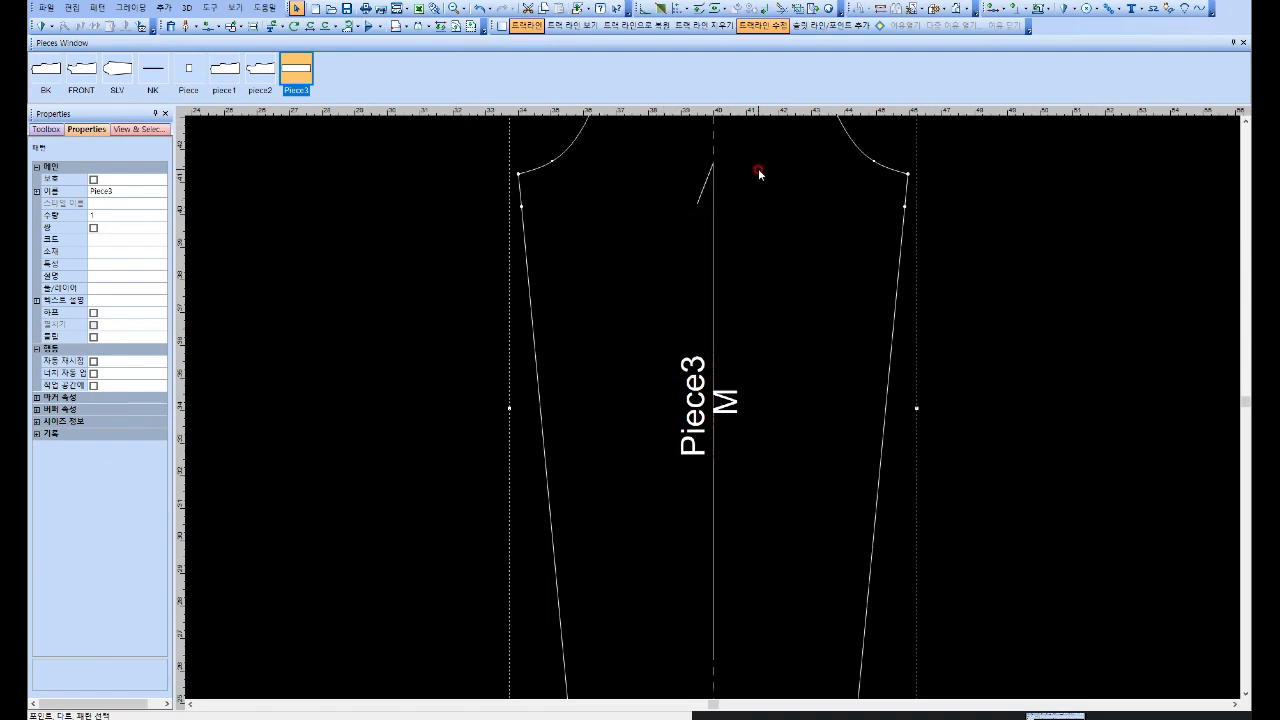
Step: Insert the text "BK.AH" inside the left half of the sleeve cap on Piece3
scroll(758, 168, "down", 2)
scroll(712, 411, "up", 1)
scroll(712, 412, "up", 3)
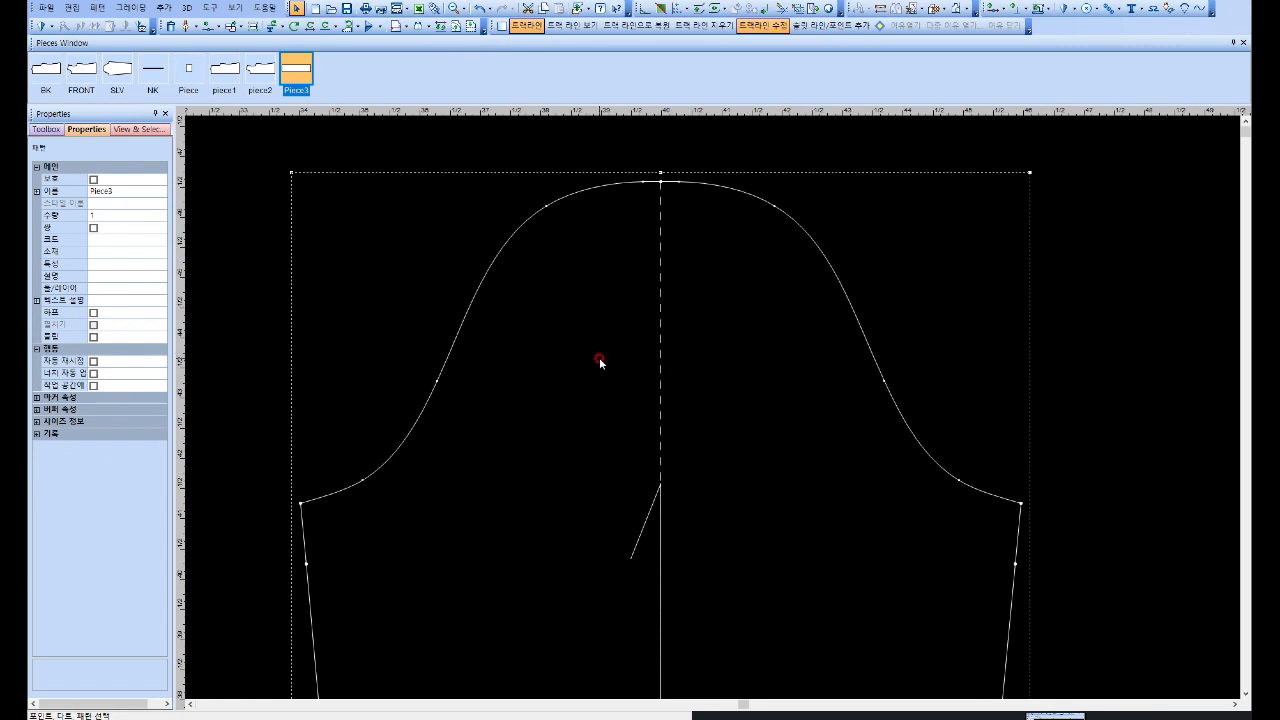
left_click(1131, 11)
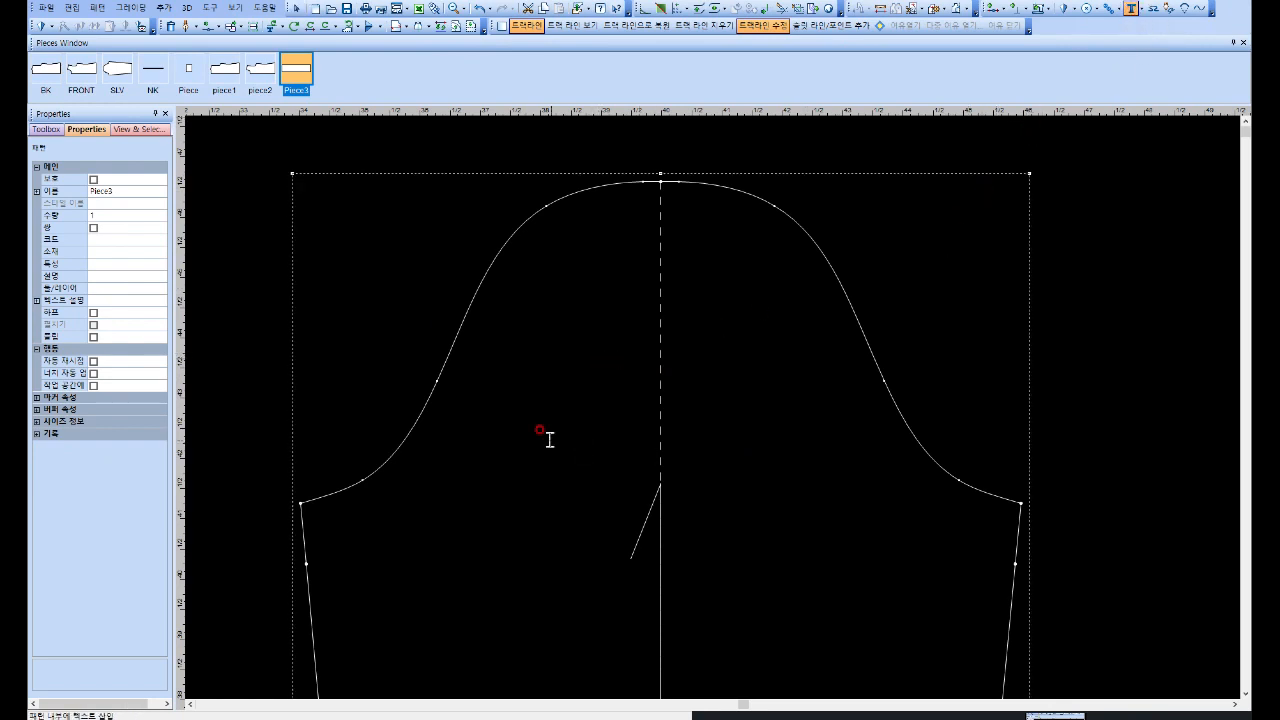
left_click(483, 405)
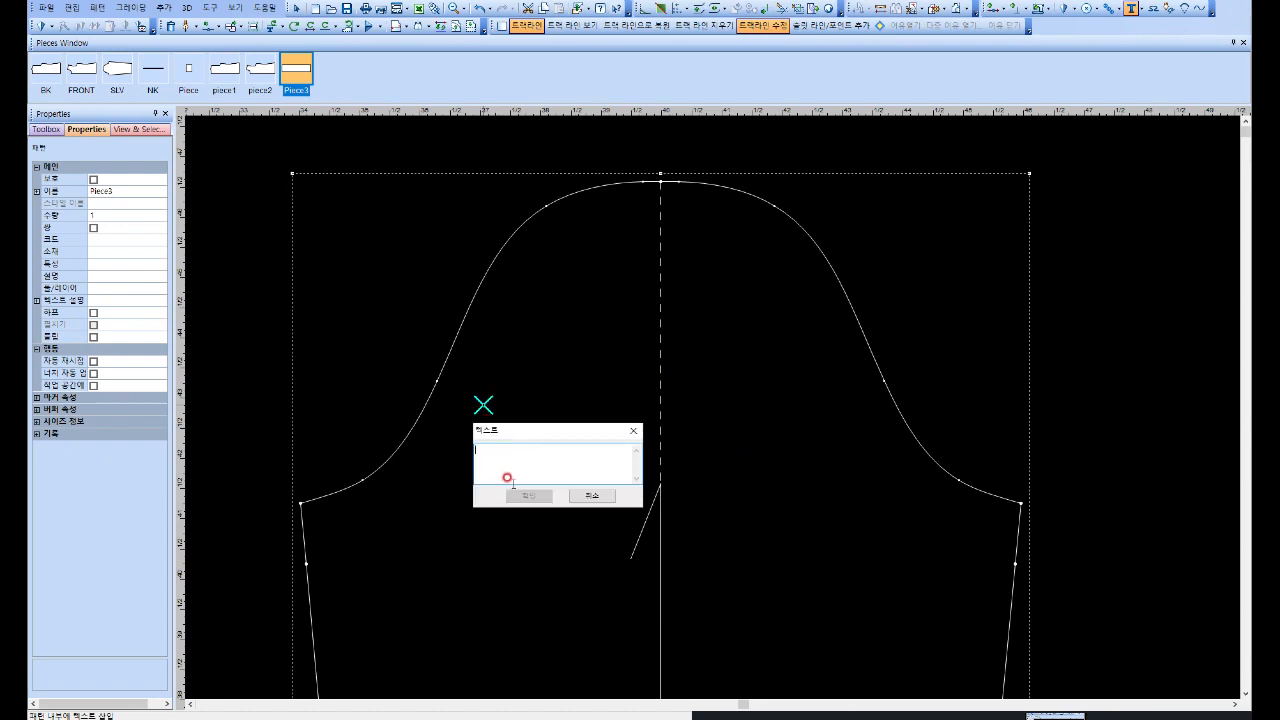
type("ㅂ")
key("BackSpace")
key("Caps_Lock")
type("BK A")
left_click(514, 488)
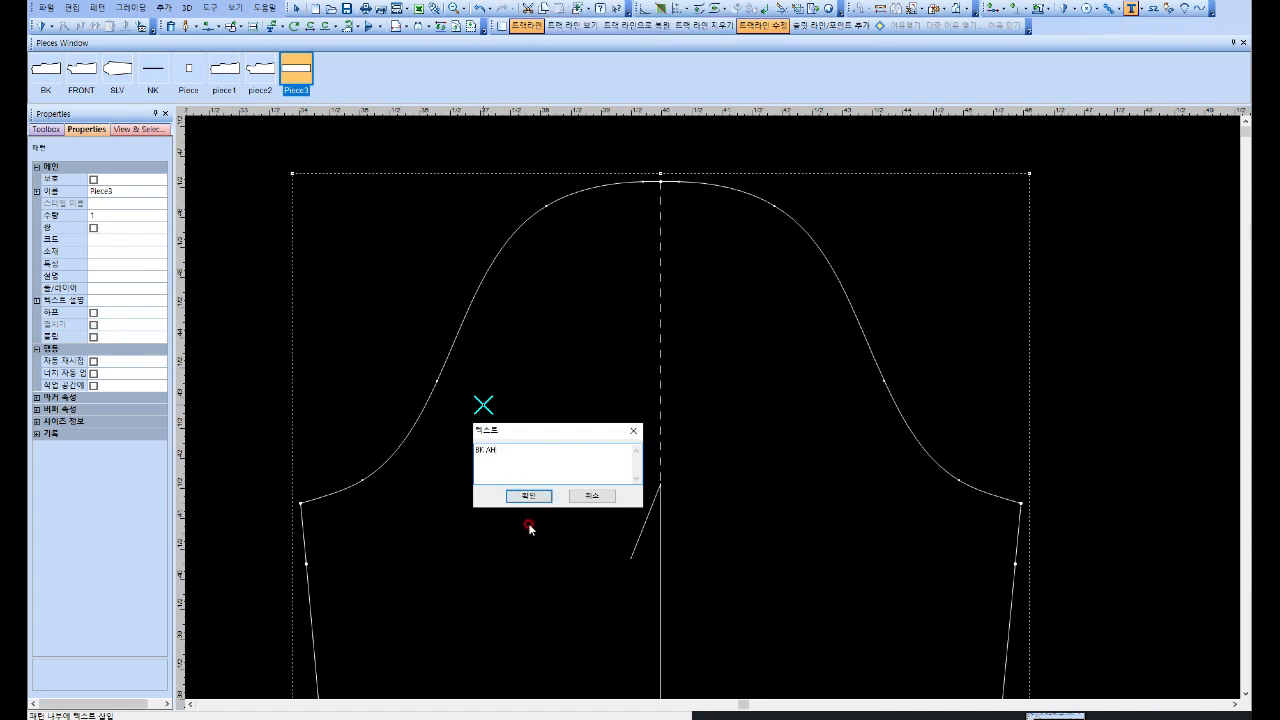
left_click(530, 496)
Step: Insert the text "FT AH" inside the right half of the sleeve cap on Piece3 and return to the selection tool
left_click(806, 408)
type("FR")
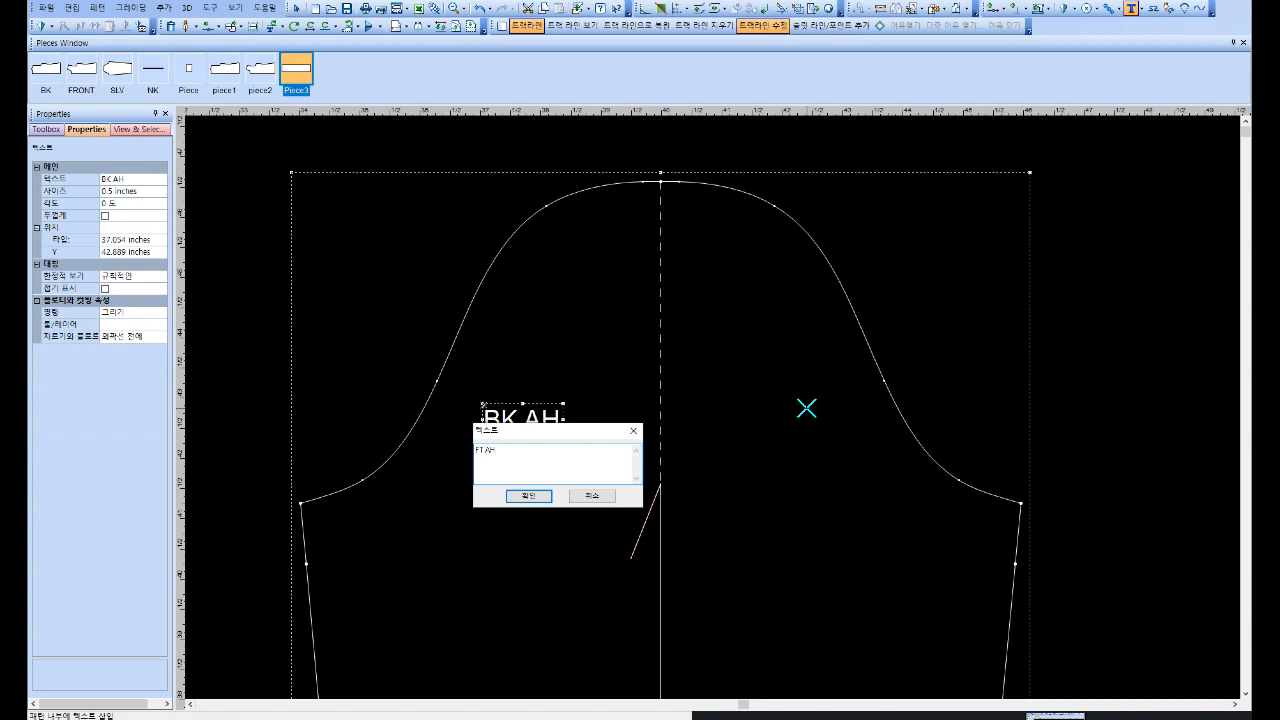
left_click(523, 495)
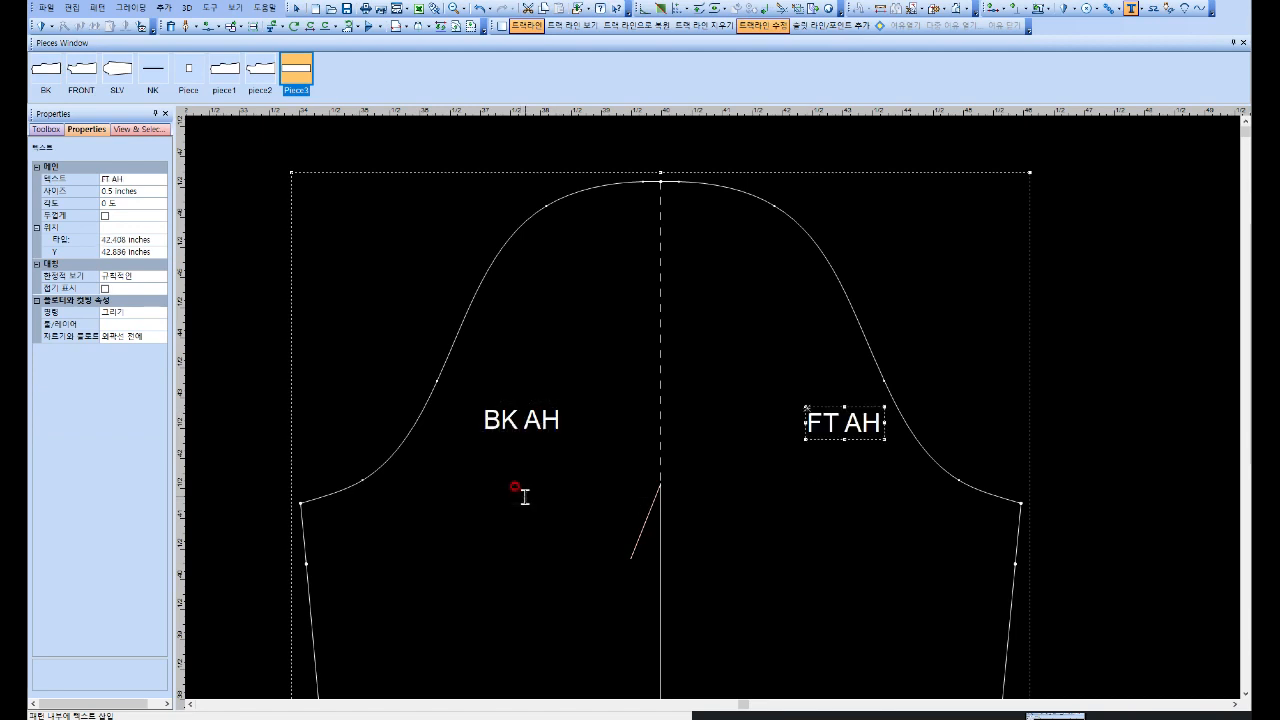
right_click(525, 498)
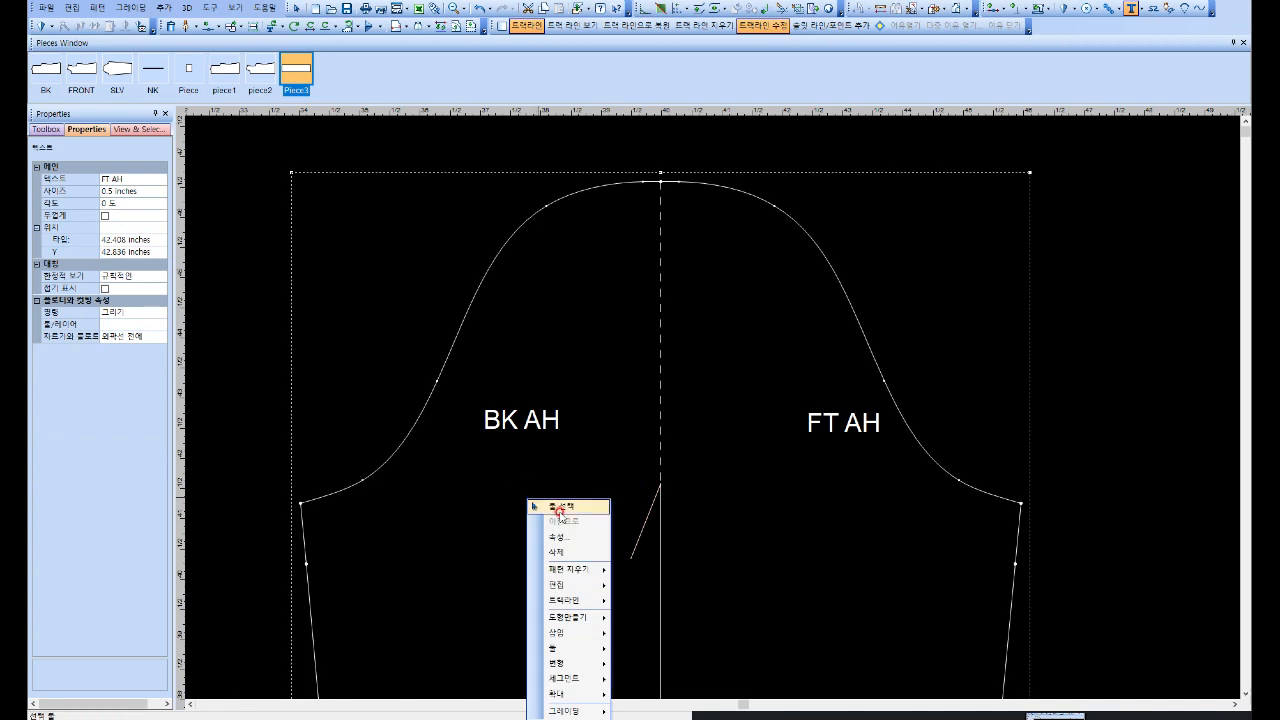
left_click(562, 508)
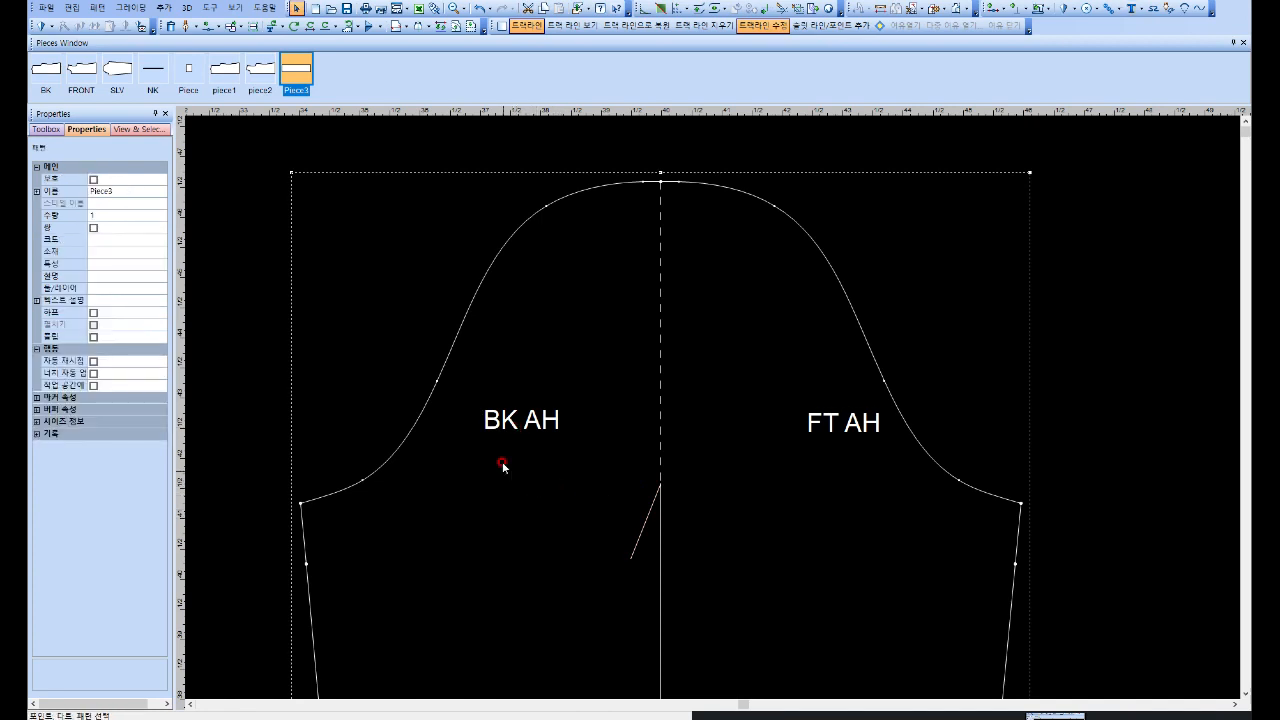
Step: Enlarge the "BK AH" text on the sleeve cap to 1 inch, and reduce its size to 0.375 inches
left_click(506, 427)
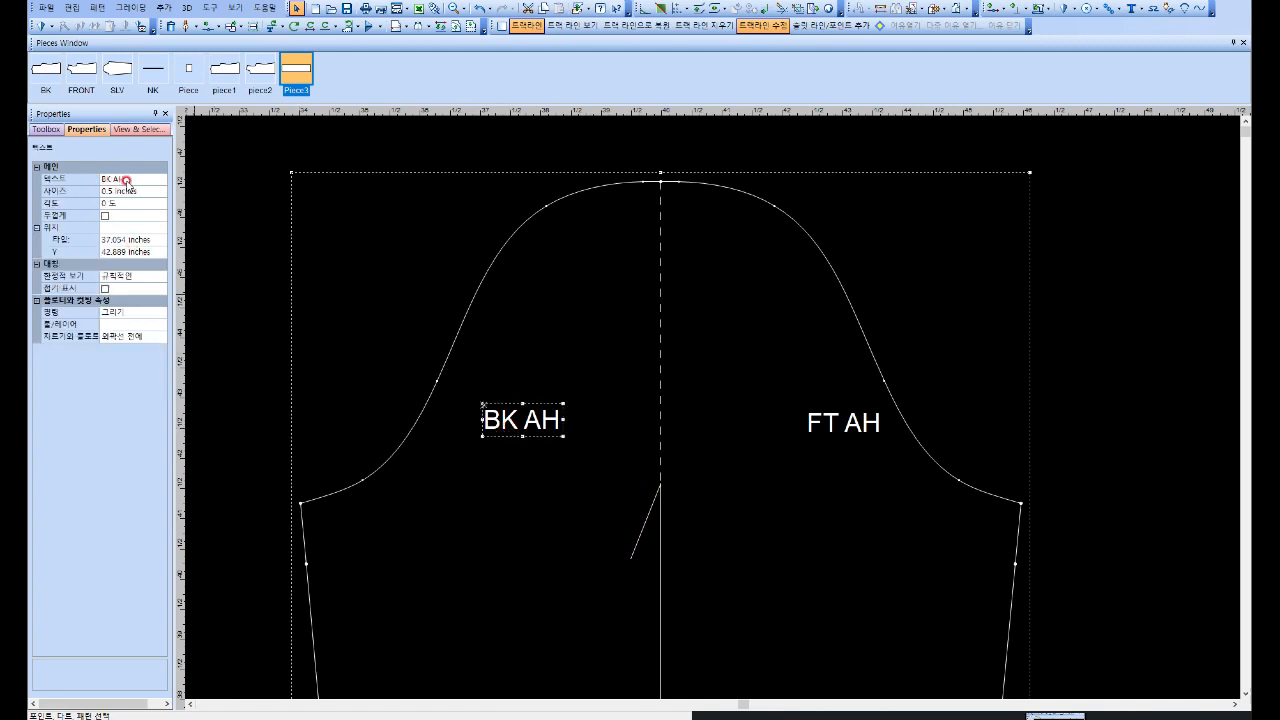
left_click(132, 190)
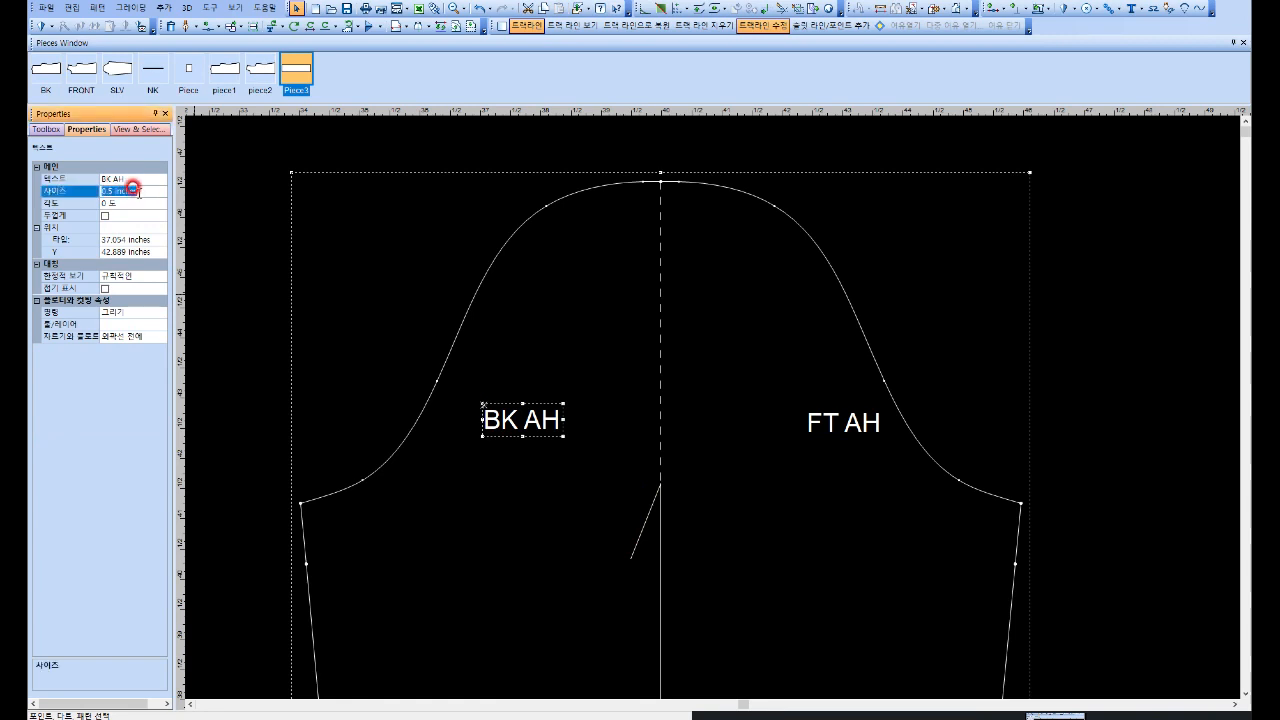
type("1")
key("Return")
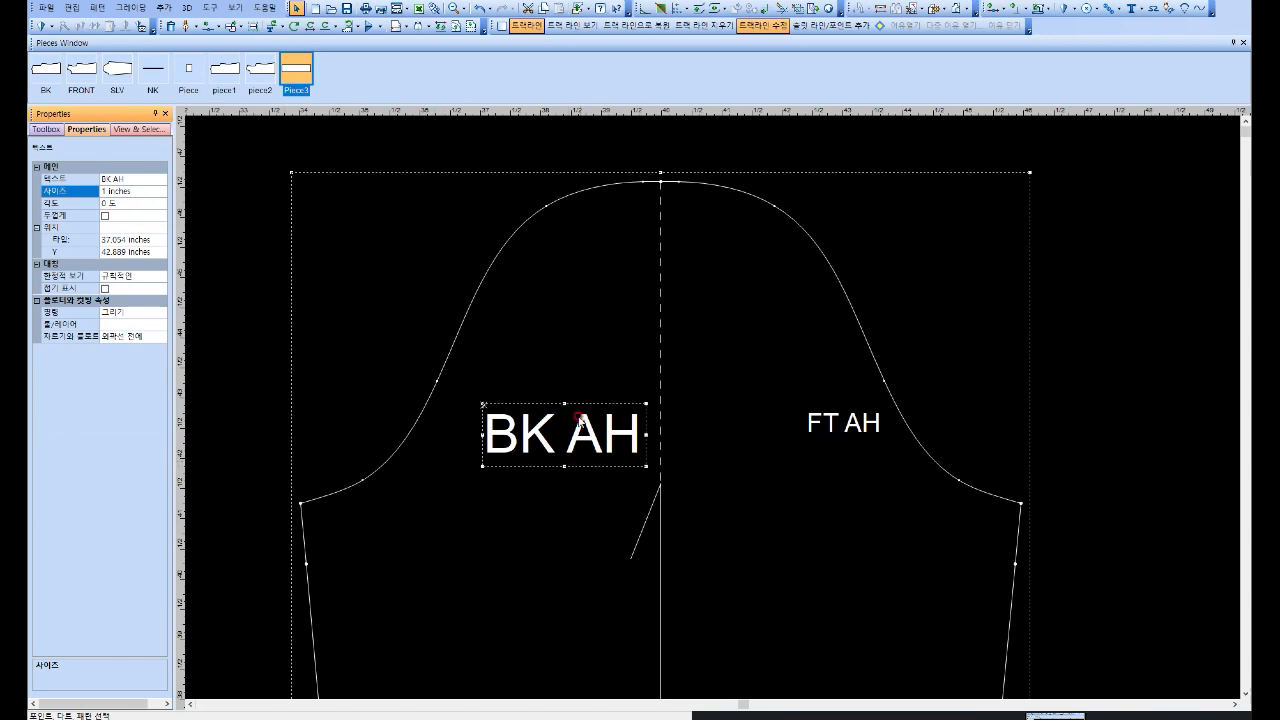
left_click(137, 187)
type("0.375")
key("Return")
Step: Set the angle of the "BK AH" text to 90 degrees and return it to 0 degrees
left_click(118, 205)
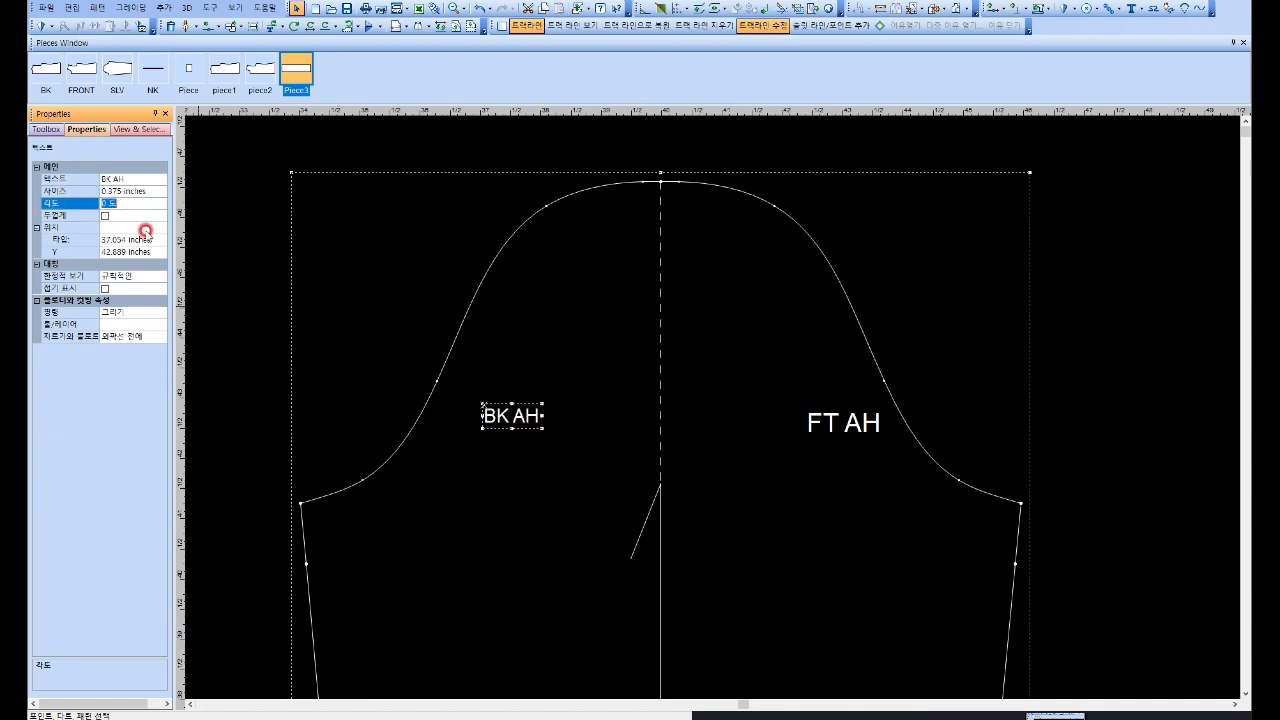
left_click(402, 404)
type("90")
key("Return")
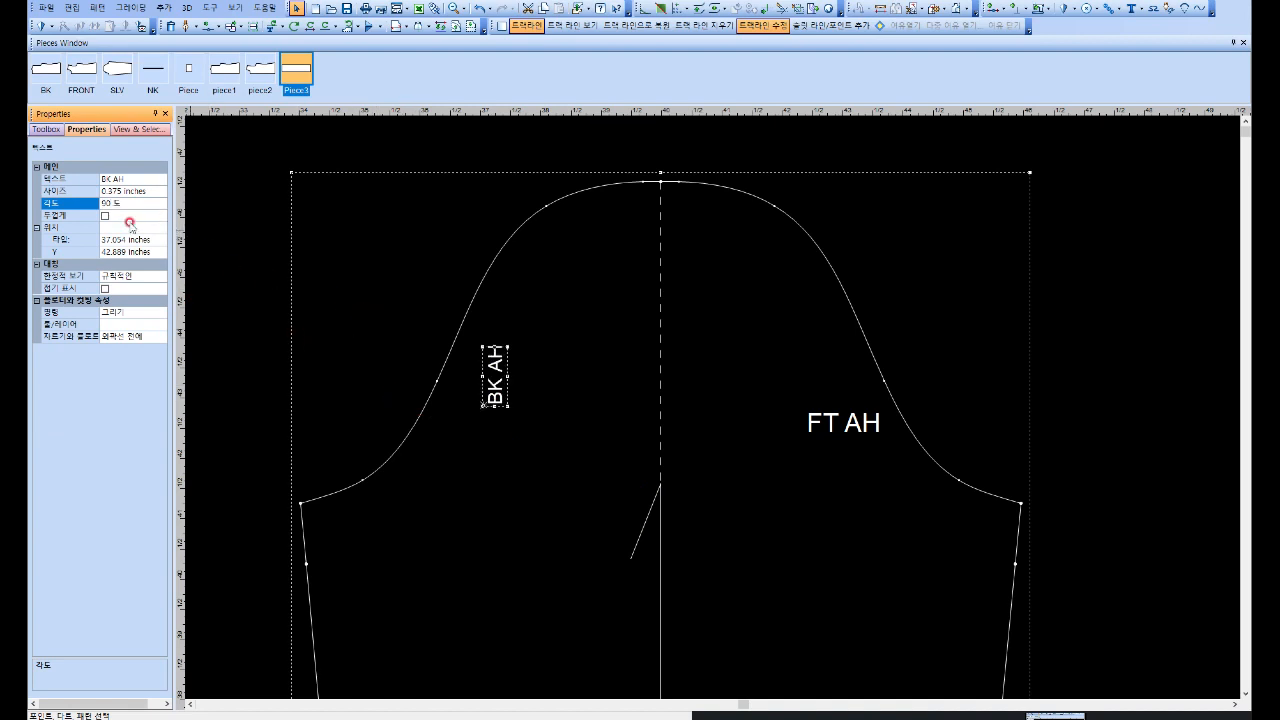
left_click(126, 205)
type("0")
key("Return")
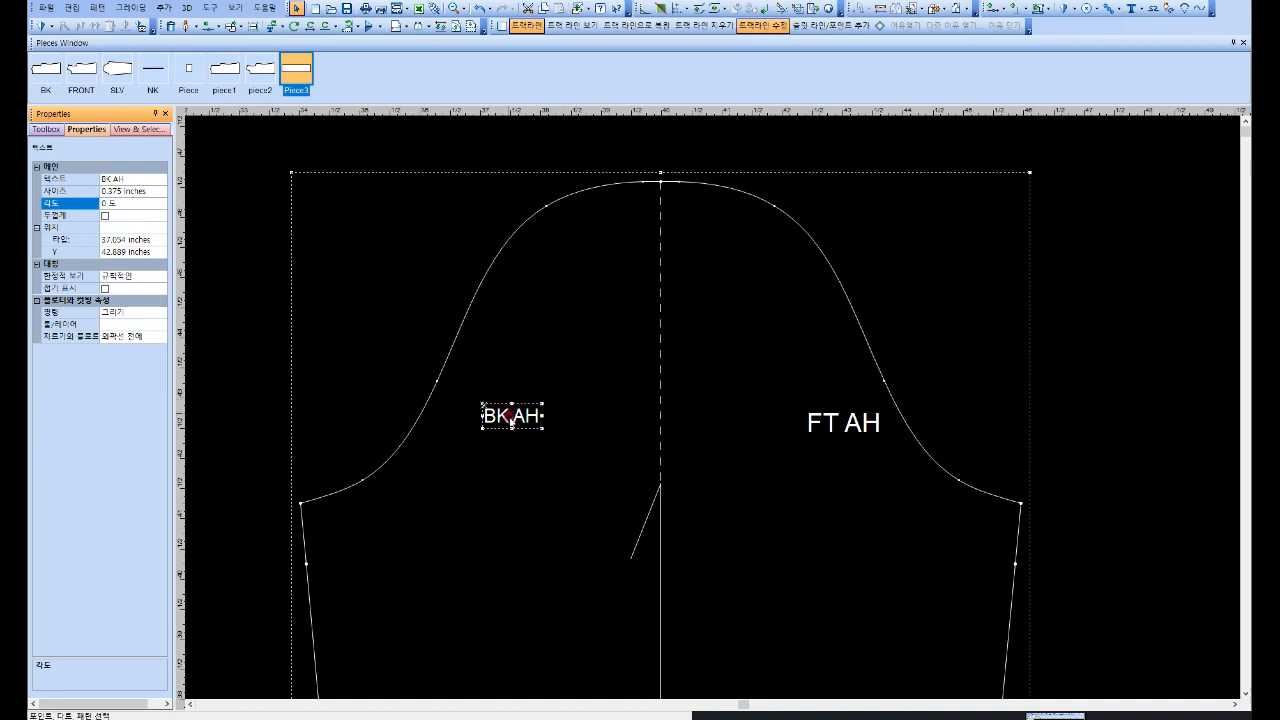
left_click(138, 197)
left_click(549, 425)
left_click(210, 7)
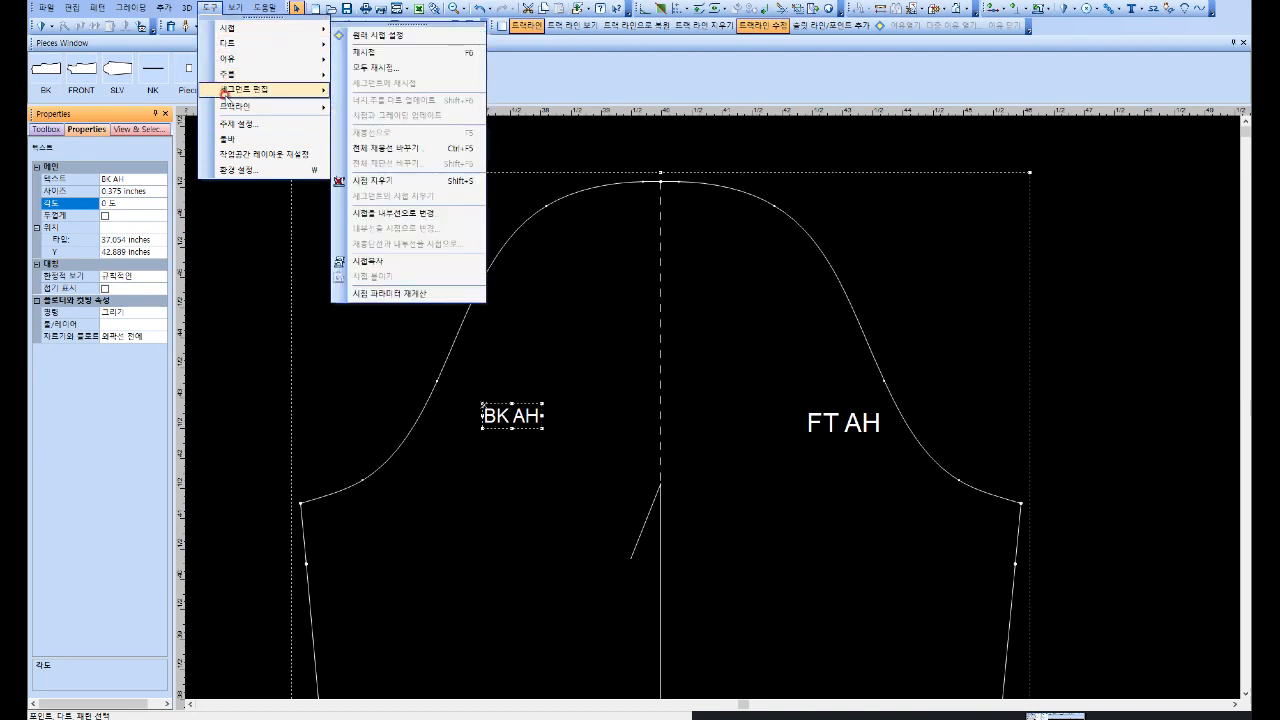
left_click(286, 277)
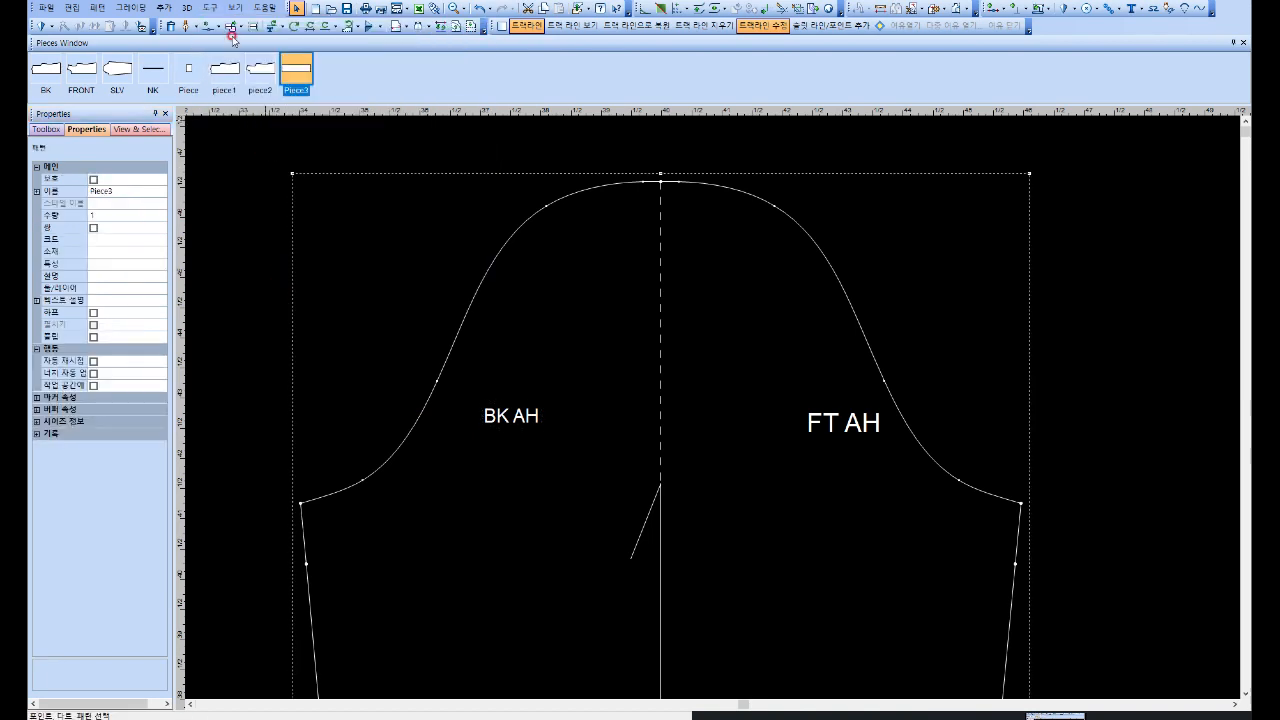
left_click(212, 8)
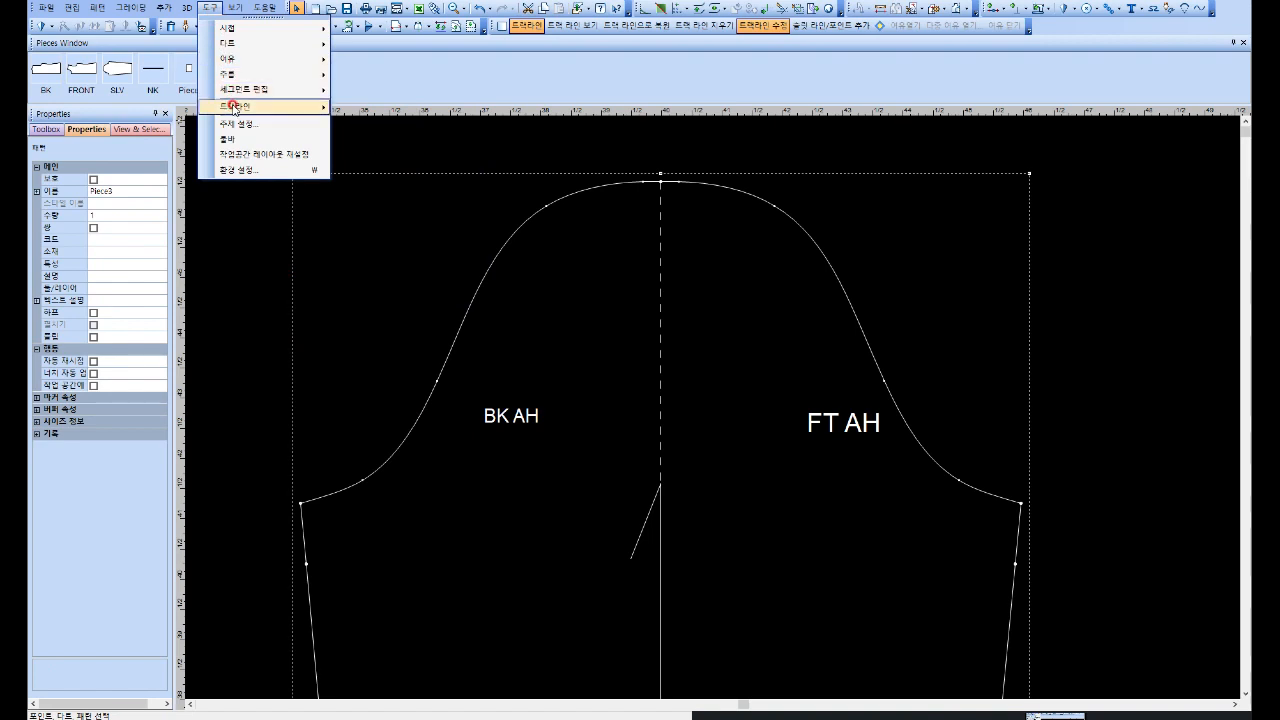
mouse_move(237, 106)
left_click(360, 132)
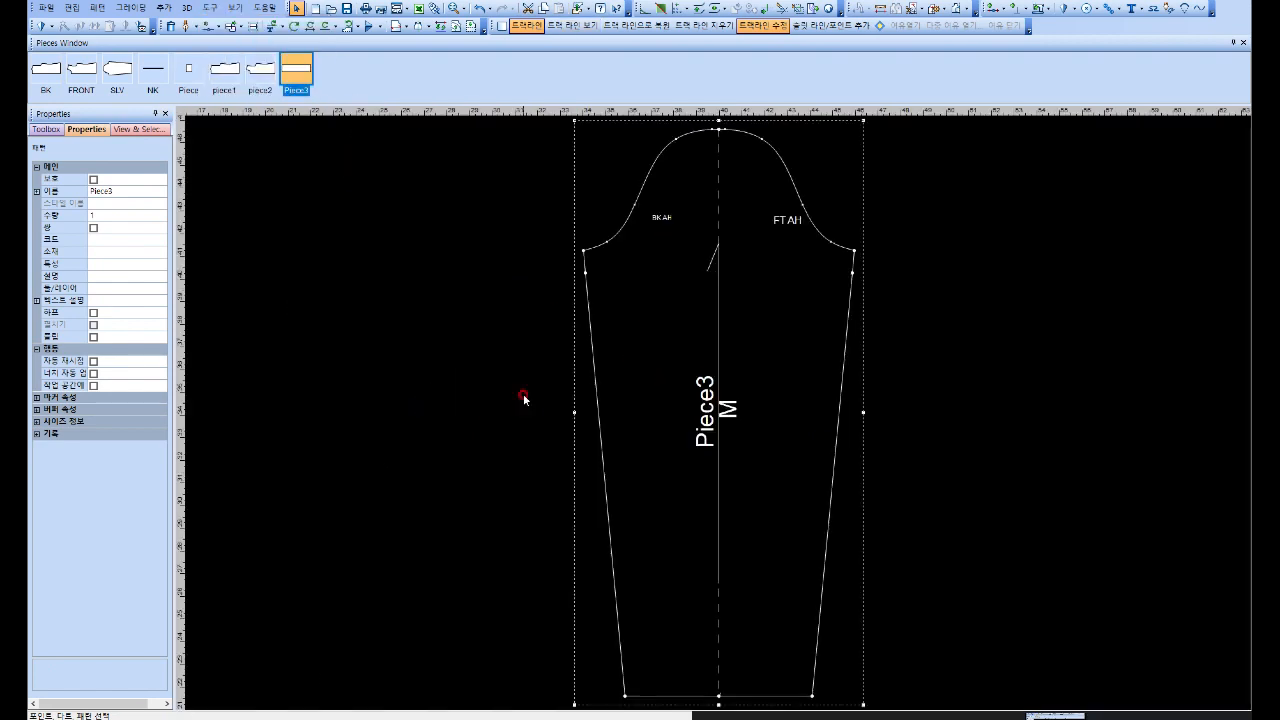
Step: Rotate Piece3 a quarter turn clockwise and lay out piece1 and piece2 side by side above it in the workspace
left_click(372, 28)
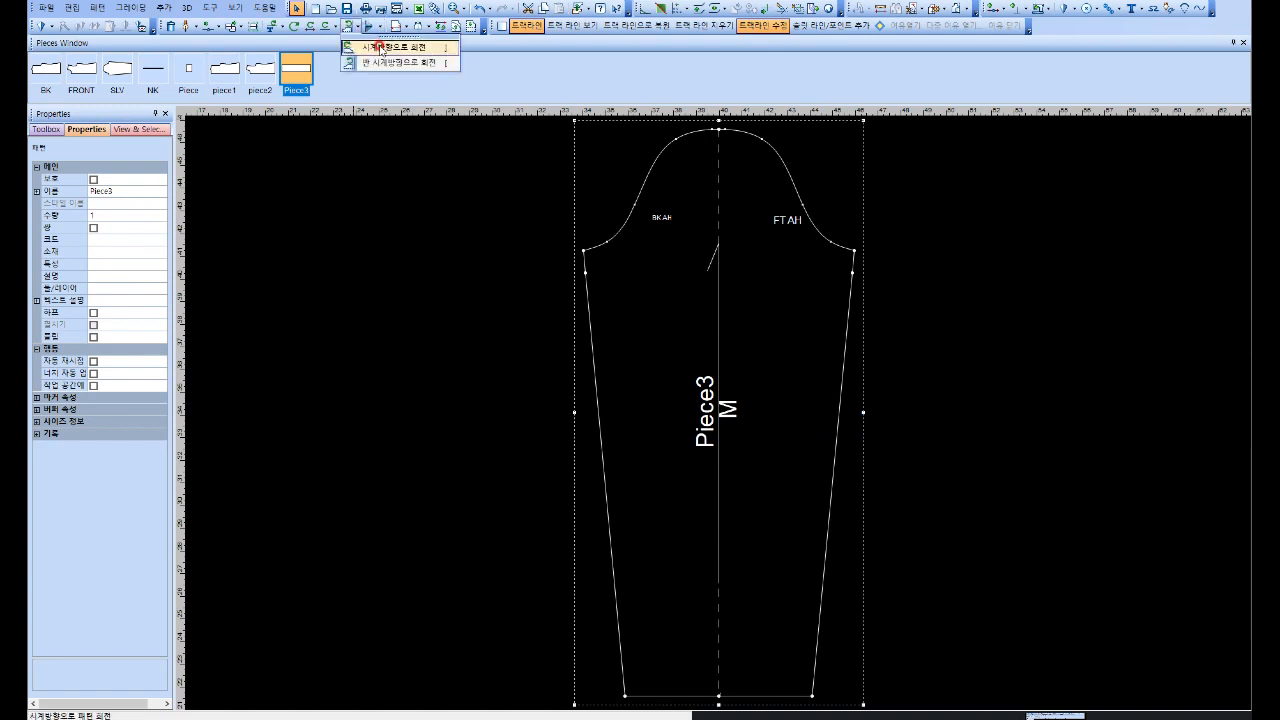
left_click(381, 48)
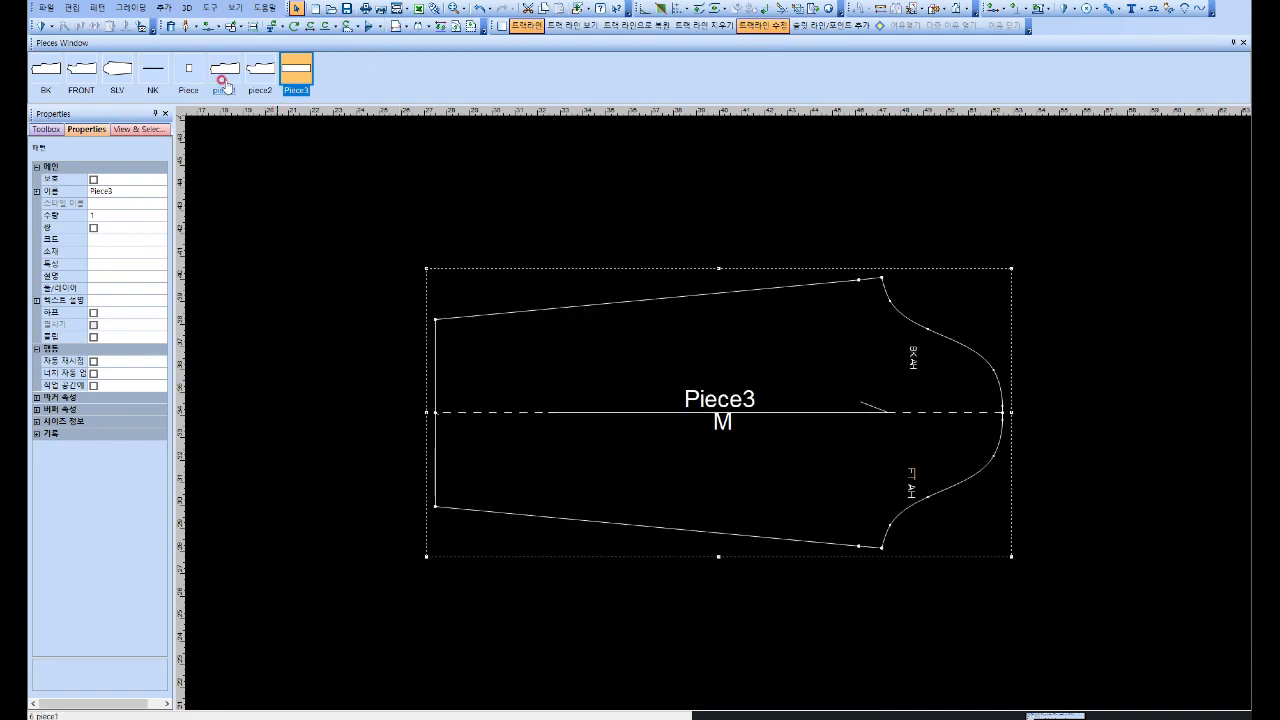
left_click(223, 82)
left_click(260, 72)
left_click_drag(436, 332, 440, 294)
left_click_drag(789, 531, 791, 286)
left_click_drag(515, 441, 633, 459)
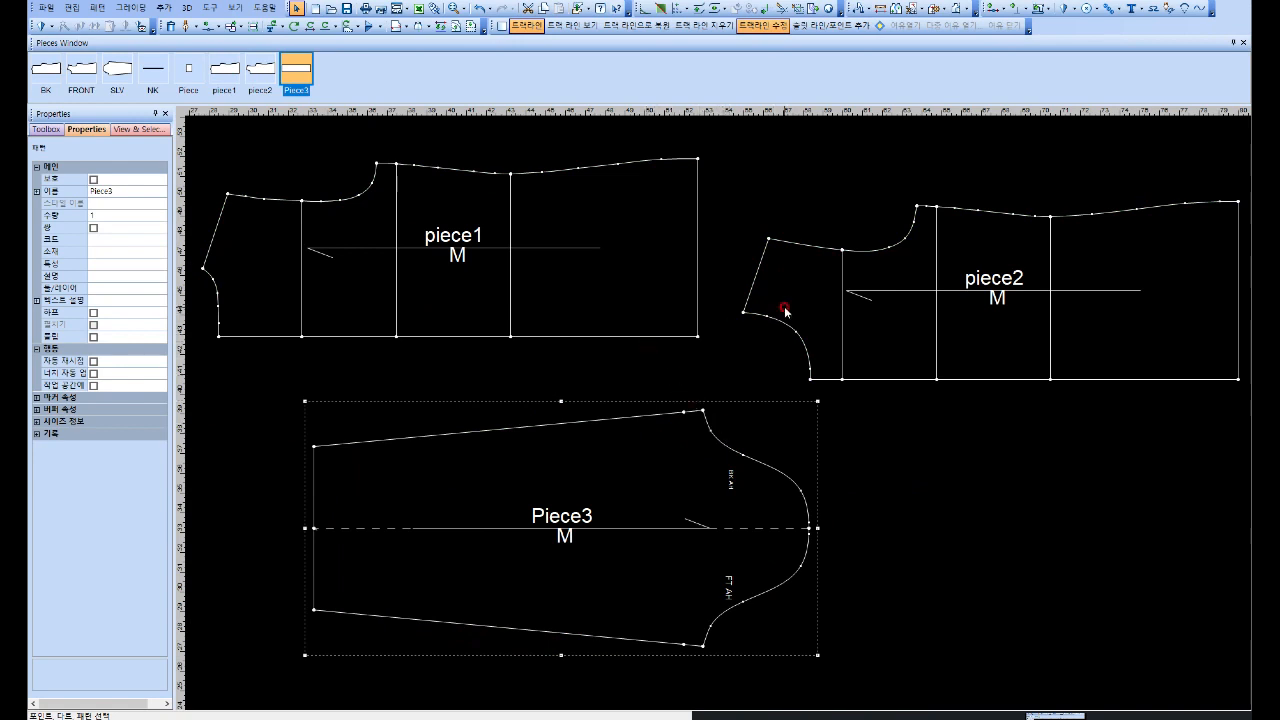
Step: Remove piece1 and Piece3 from the workspace, keeping the changes made to Piece3 and leaving only piece2
left_click(648, 319)
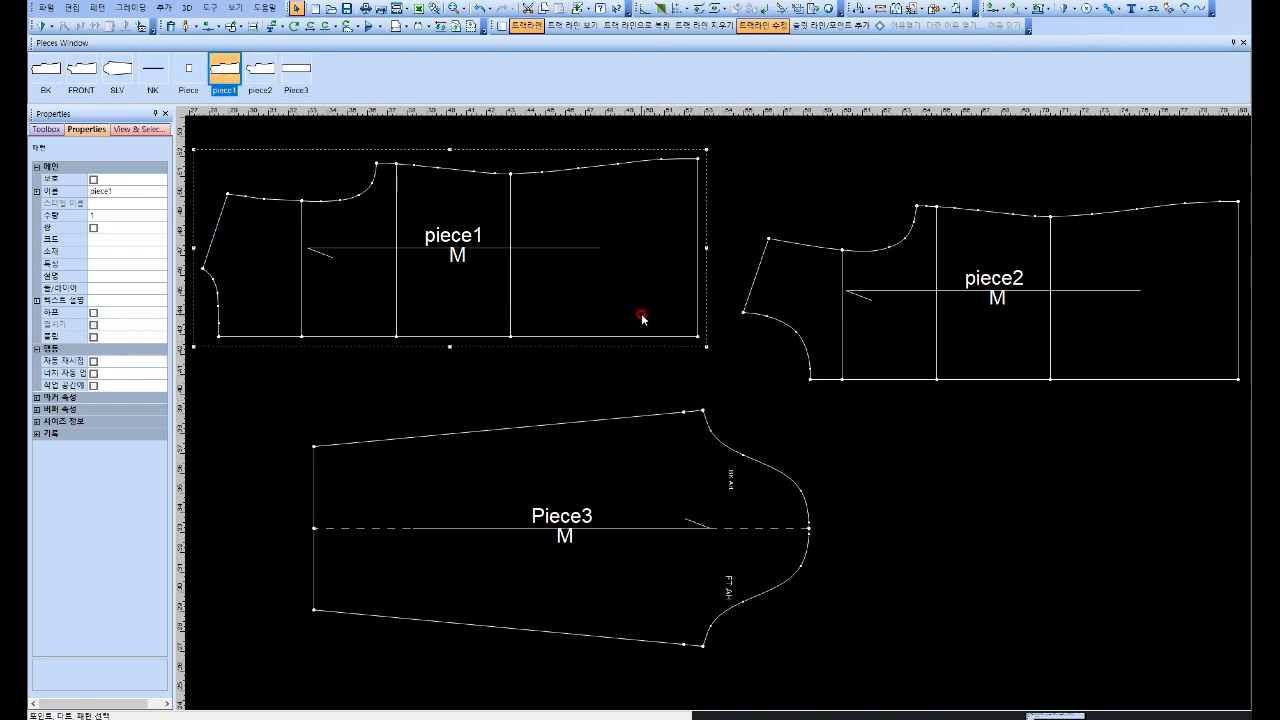
key("Delete")
left_click(657, 454)
key("Delete")
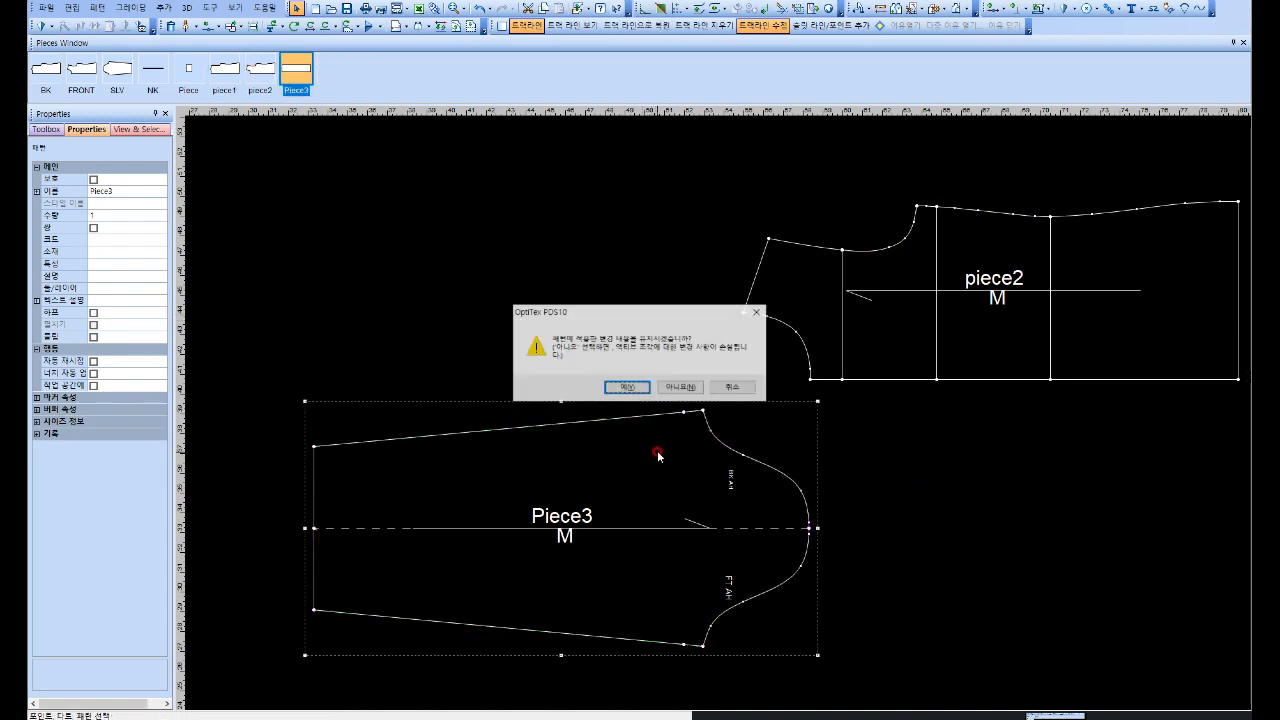
left_click(643, 388)
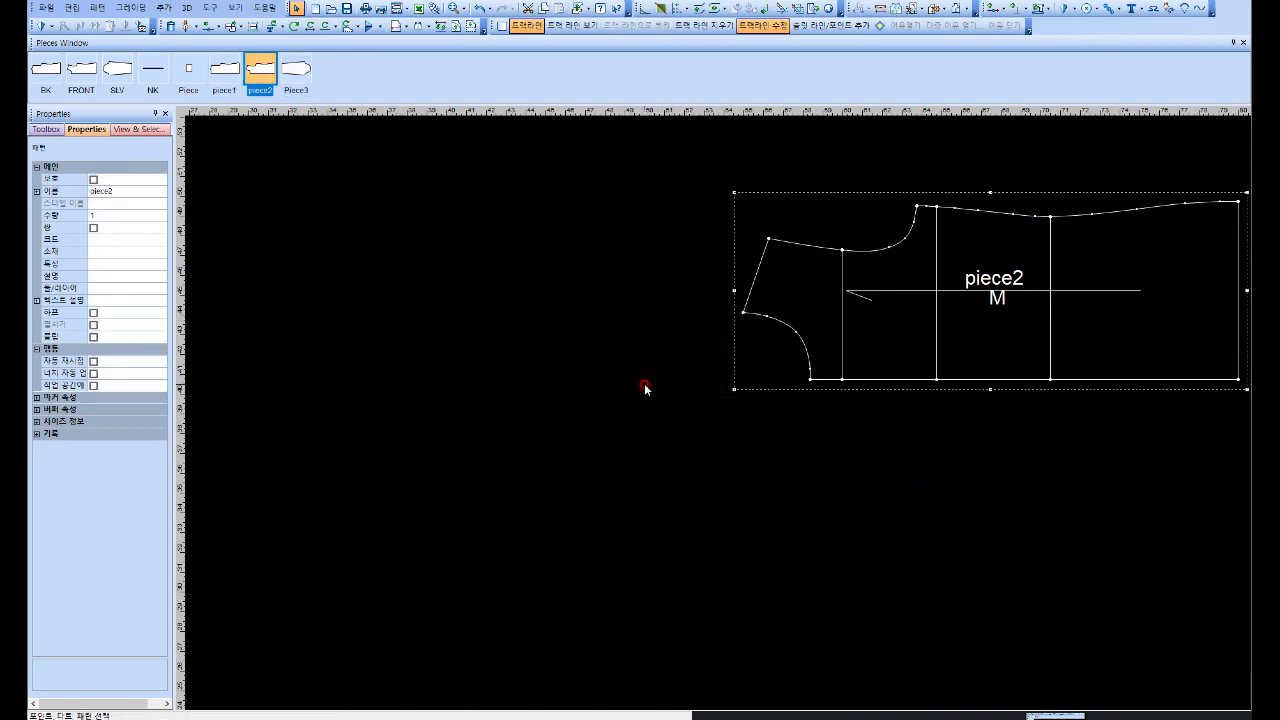
Step: Flip piece2 horizontally and flip it back to its original orientation
key("Home")
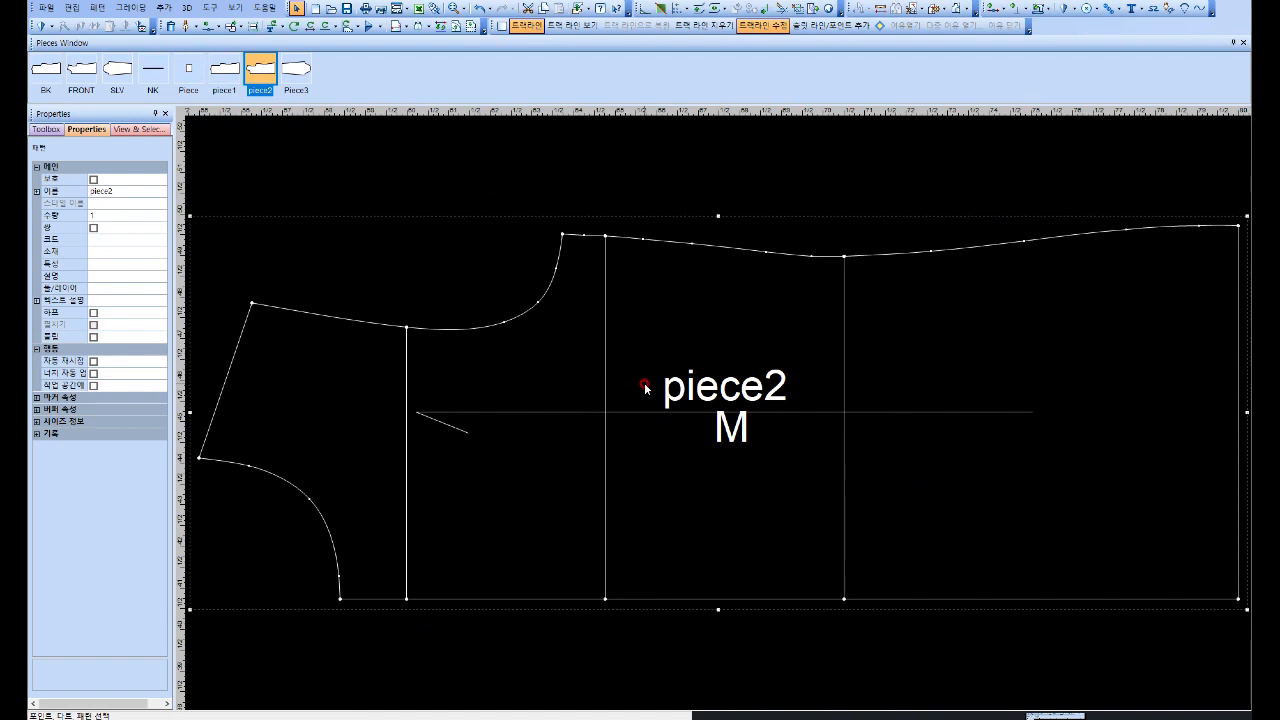
scroll(645, 388, "down", 1)
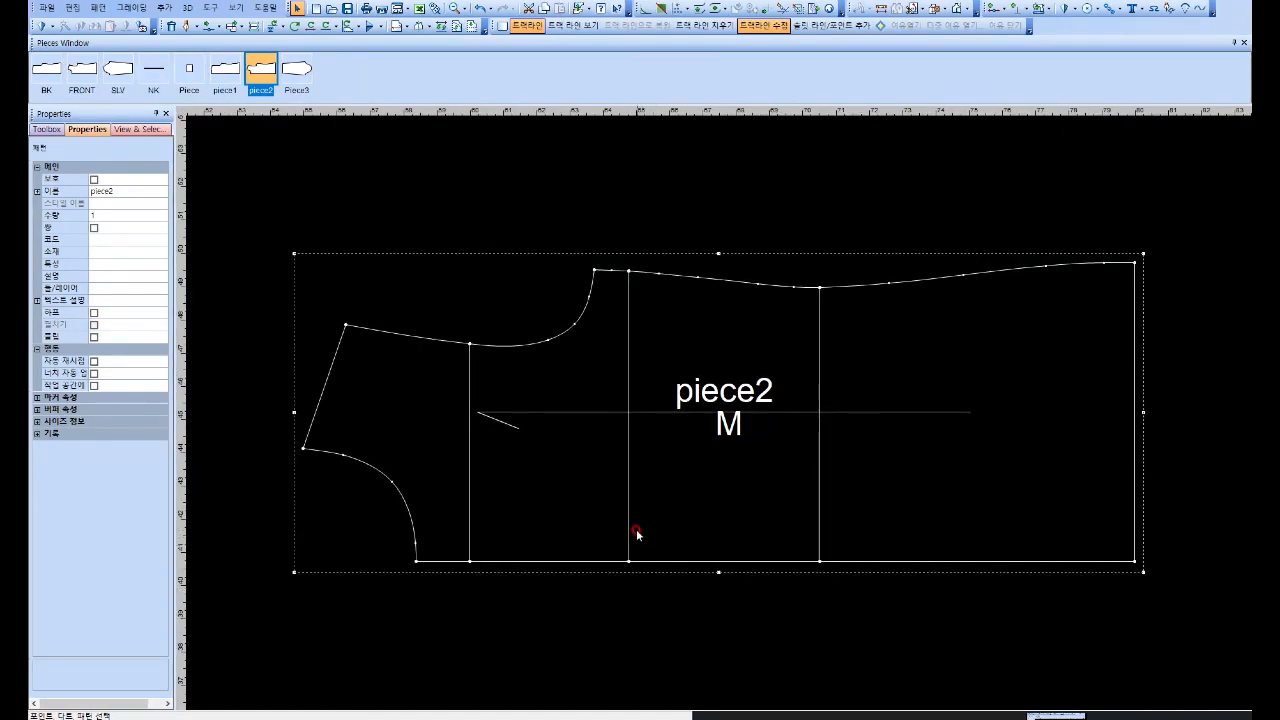
left_click(382, 33)
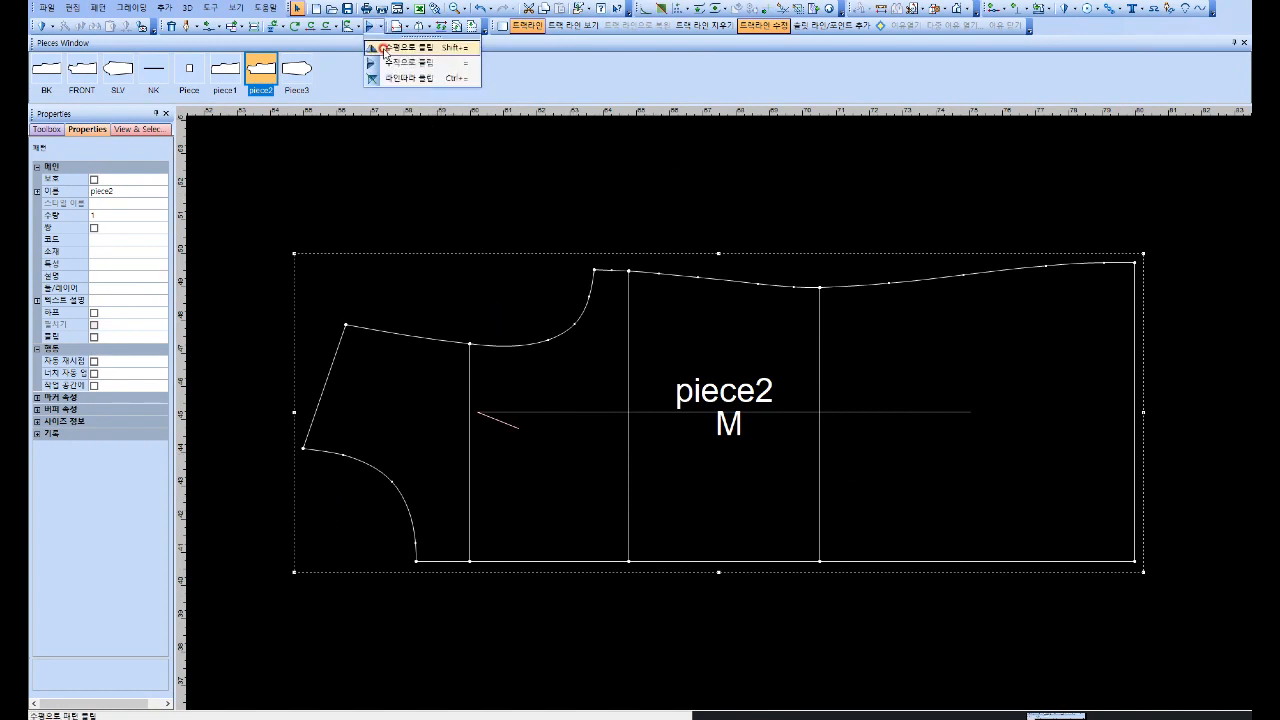
left_click(383, 47)
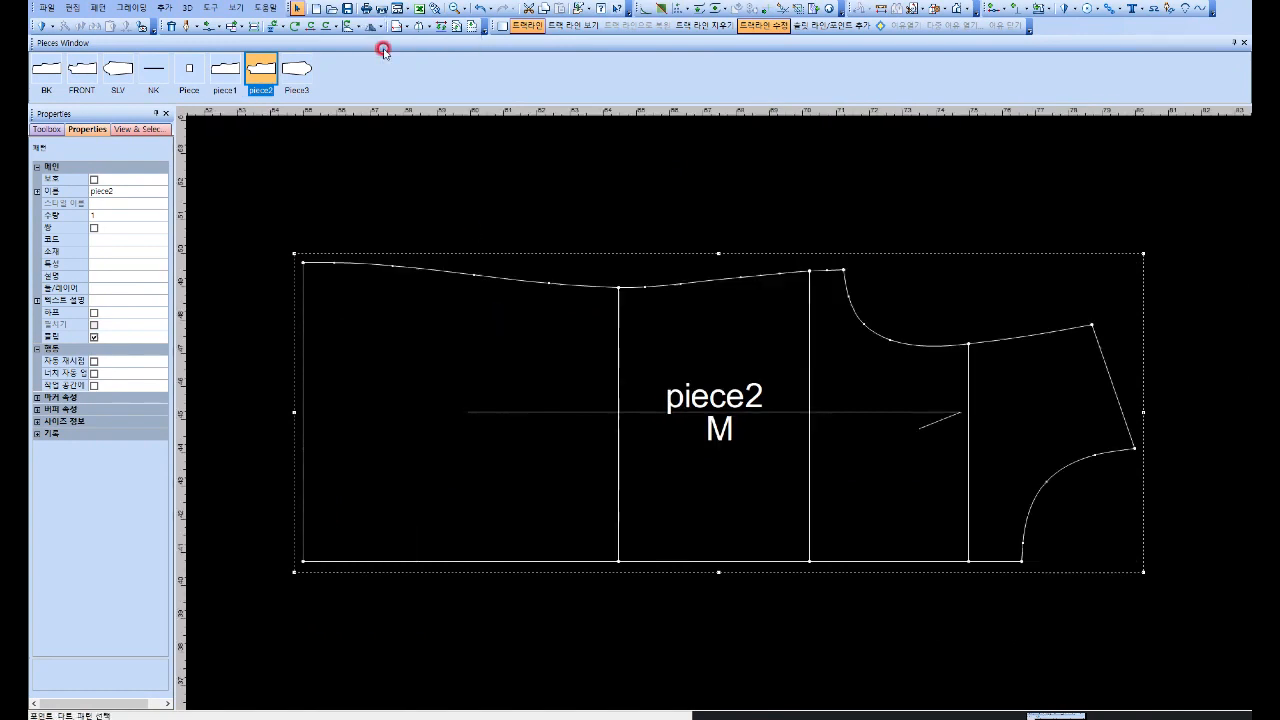
left_click(381, 31)
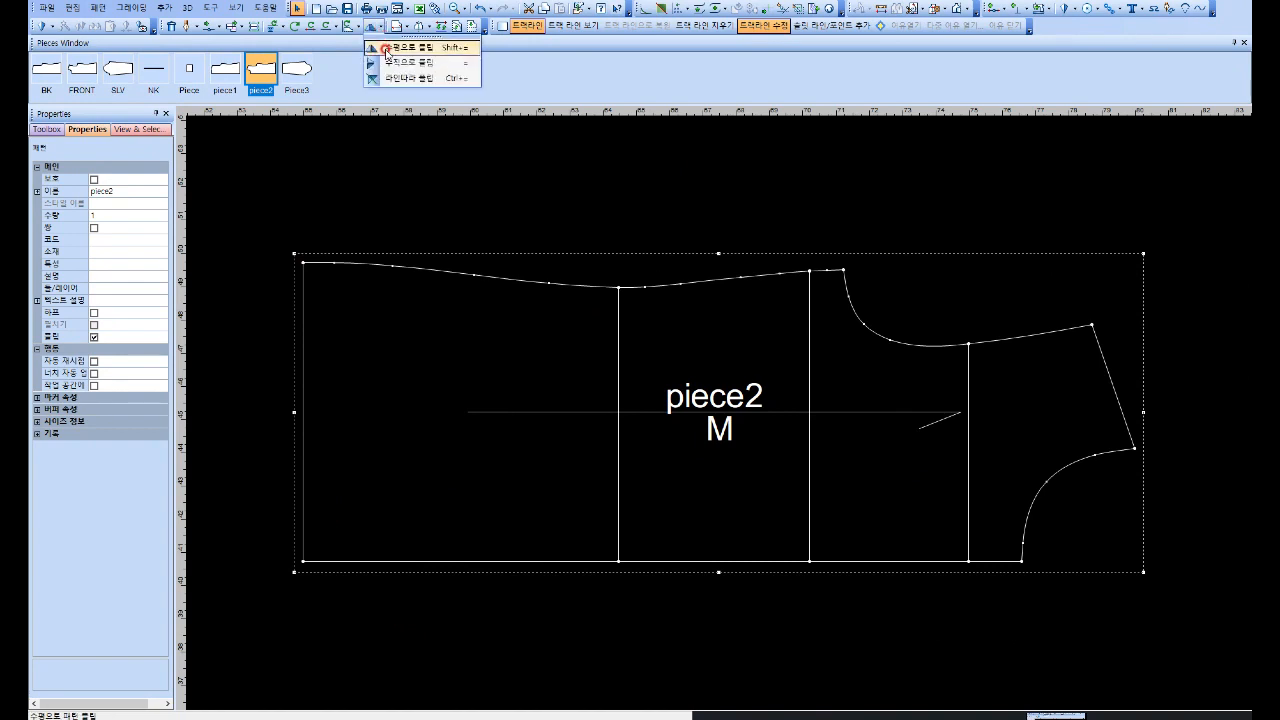
left_click(385, 47)
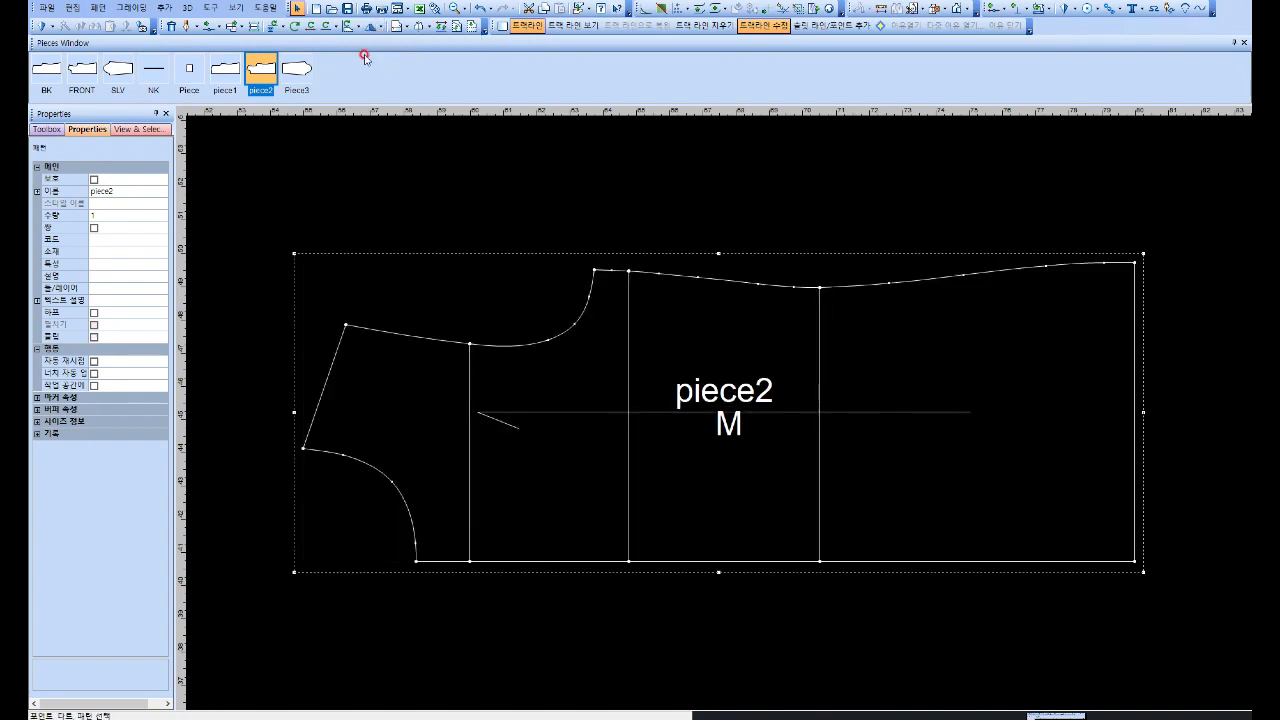
Step: Flip piece2 vertically and flip it back to its original orientation
left_click(381, 27)
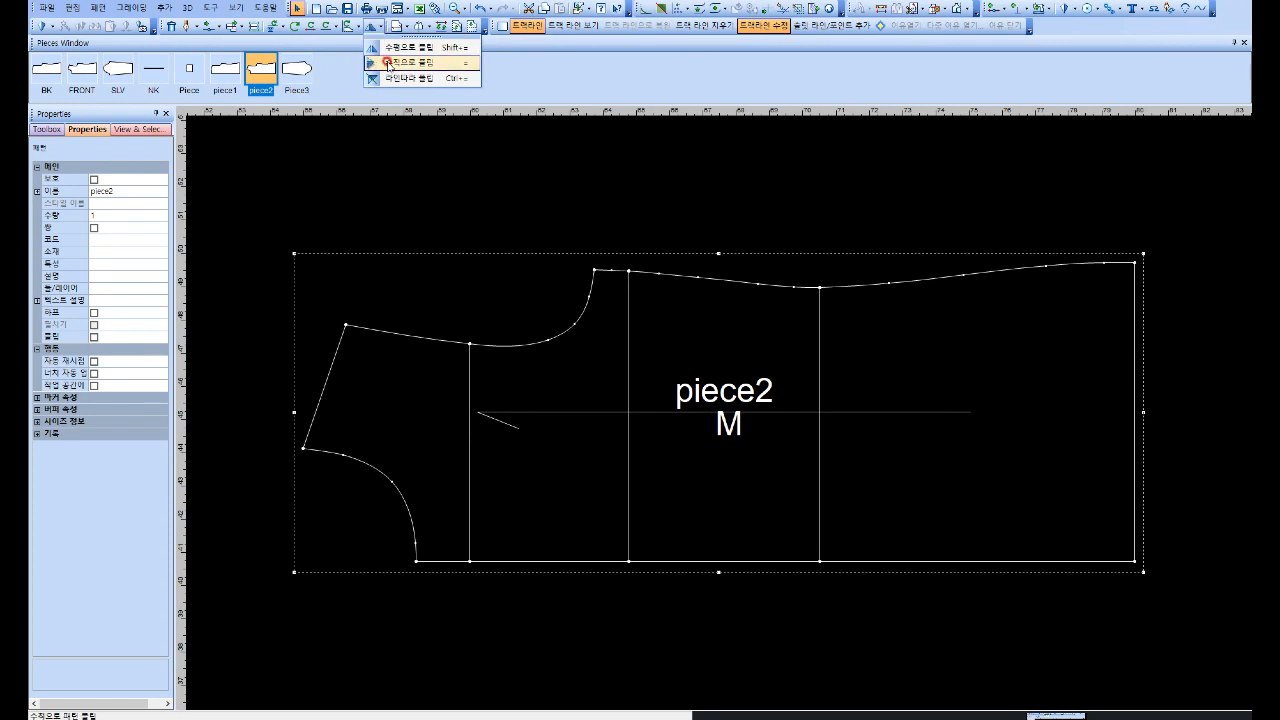
left_click(389, 64)
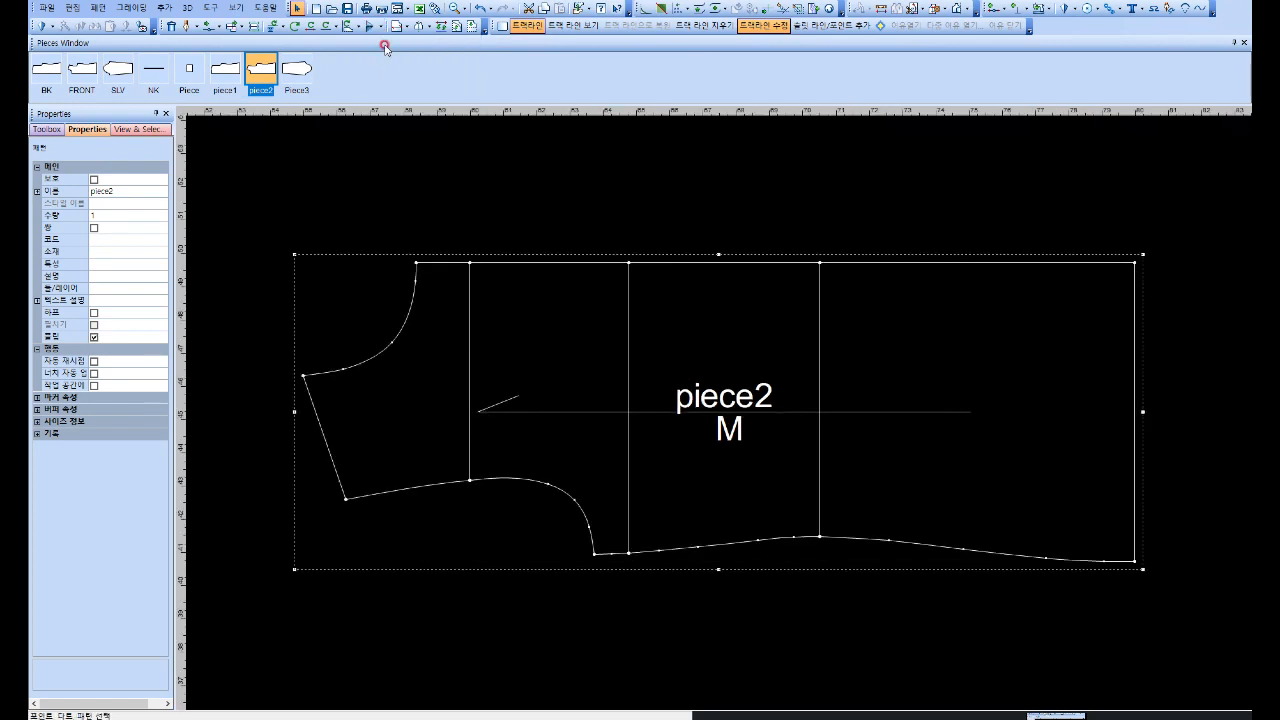
left_click(381, 28)
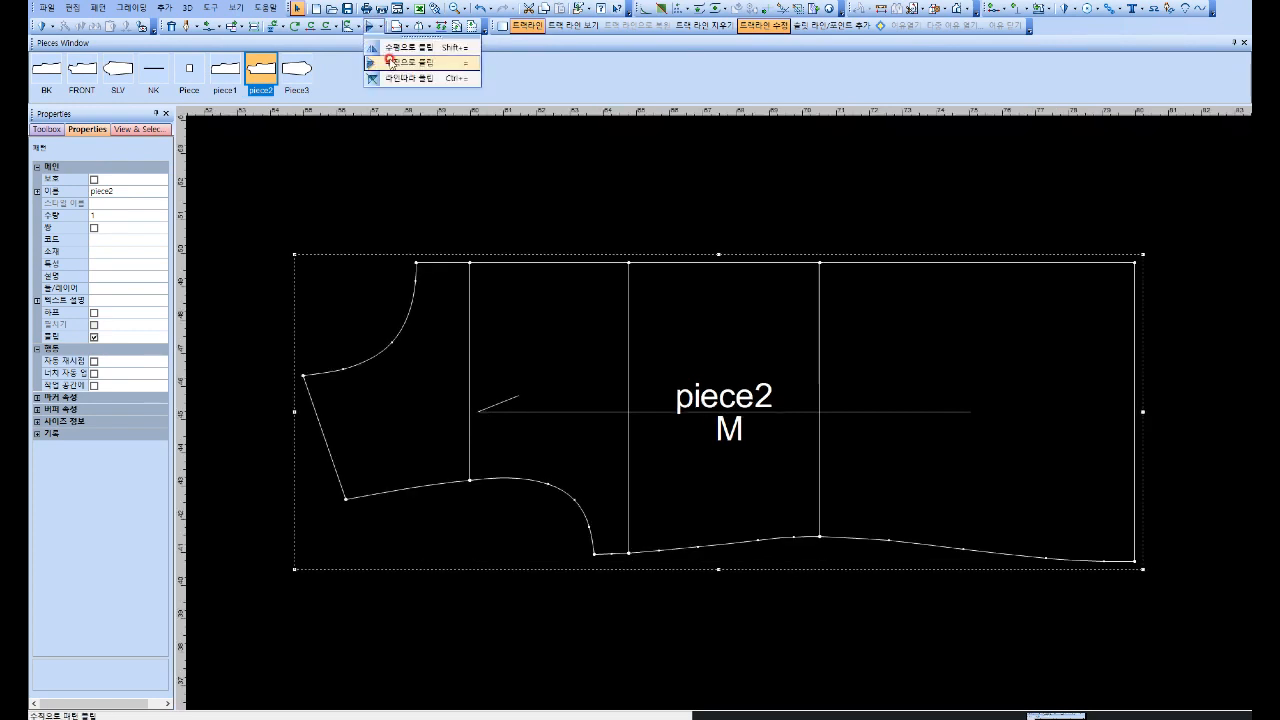
left_click(389, 64)
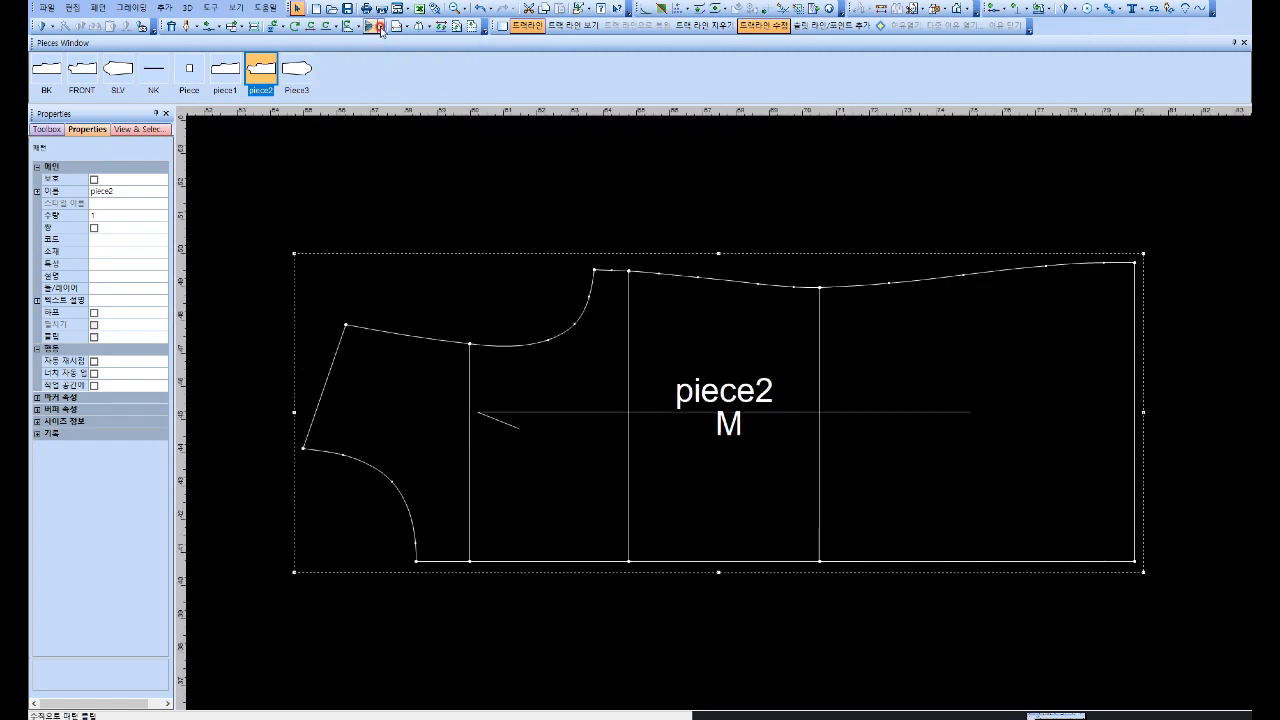
Step: Flip piece2 along its shoulder line, flip it back to its original orientation, and return to the selection tool
left_click(381, 27)
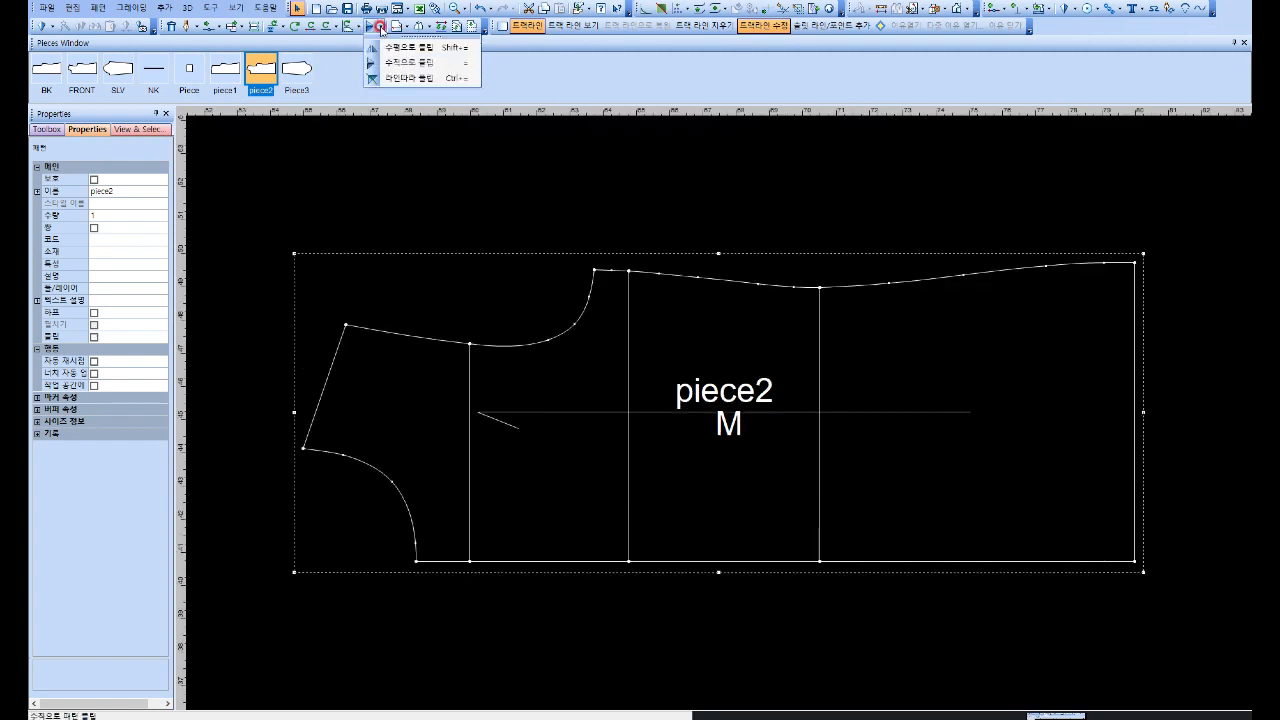
left_click(383, 78)
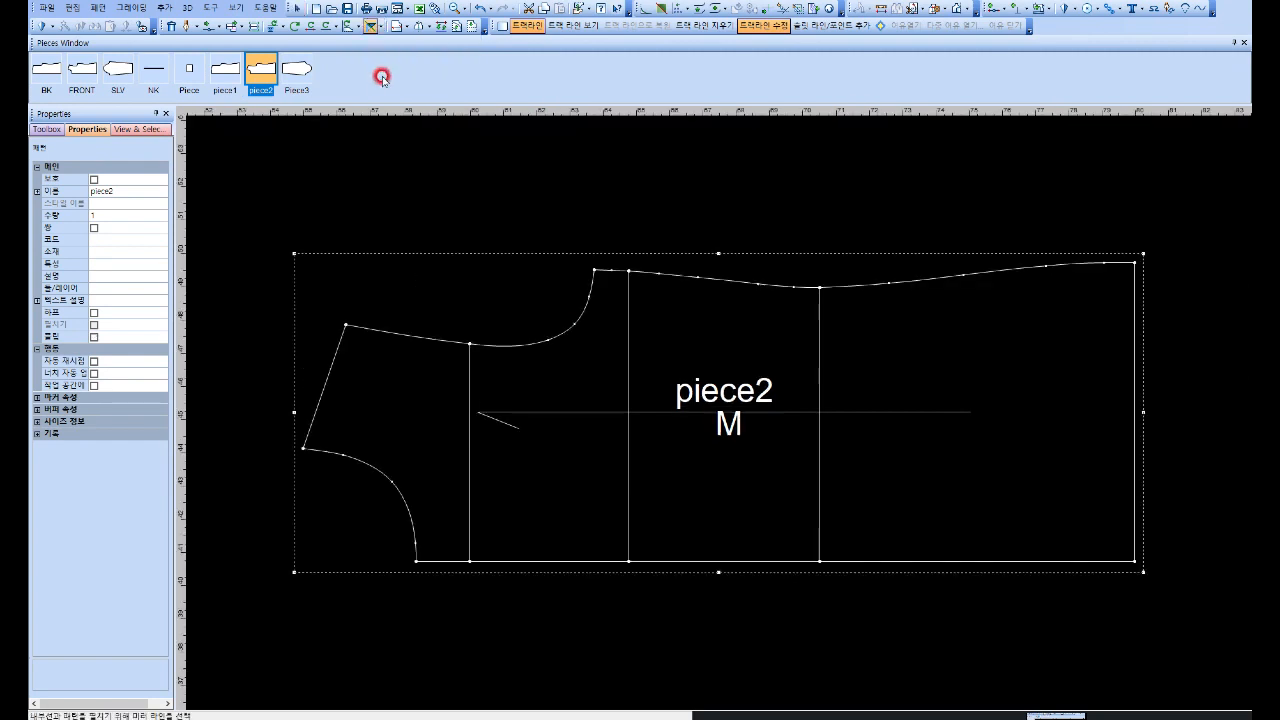
left_click(326, 370)
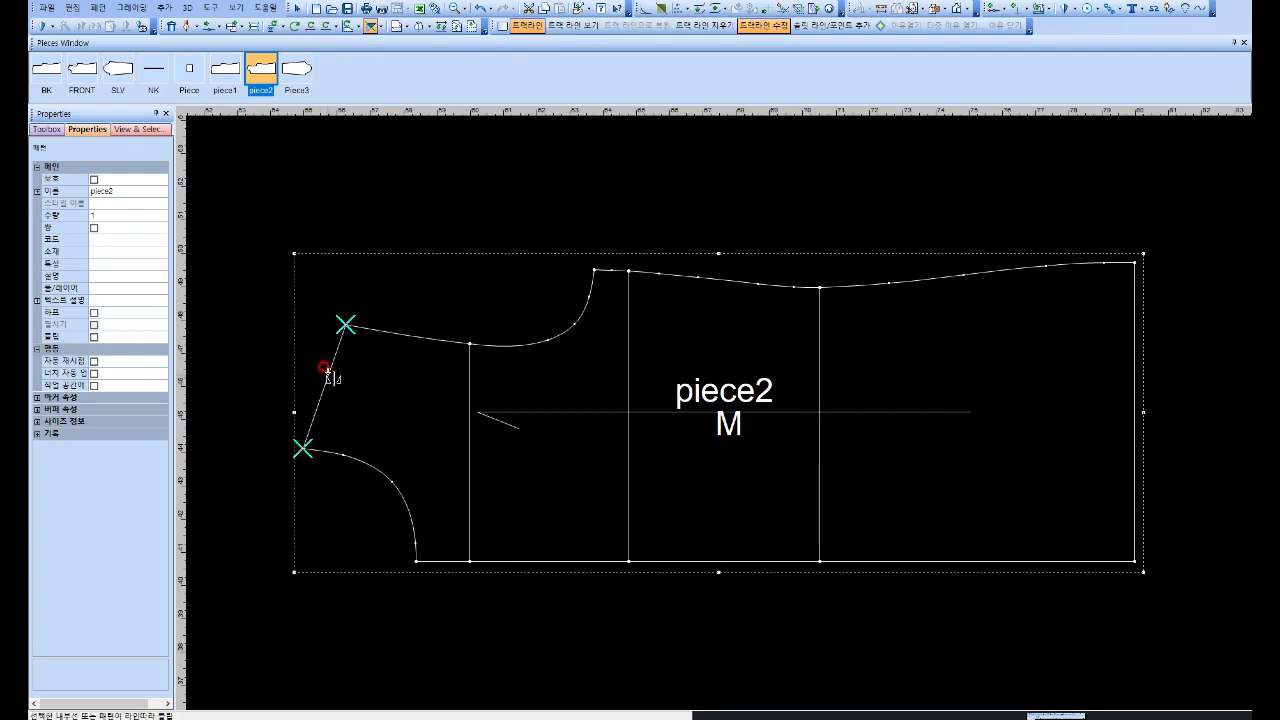
left_click(385, 392)
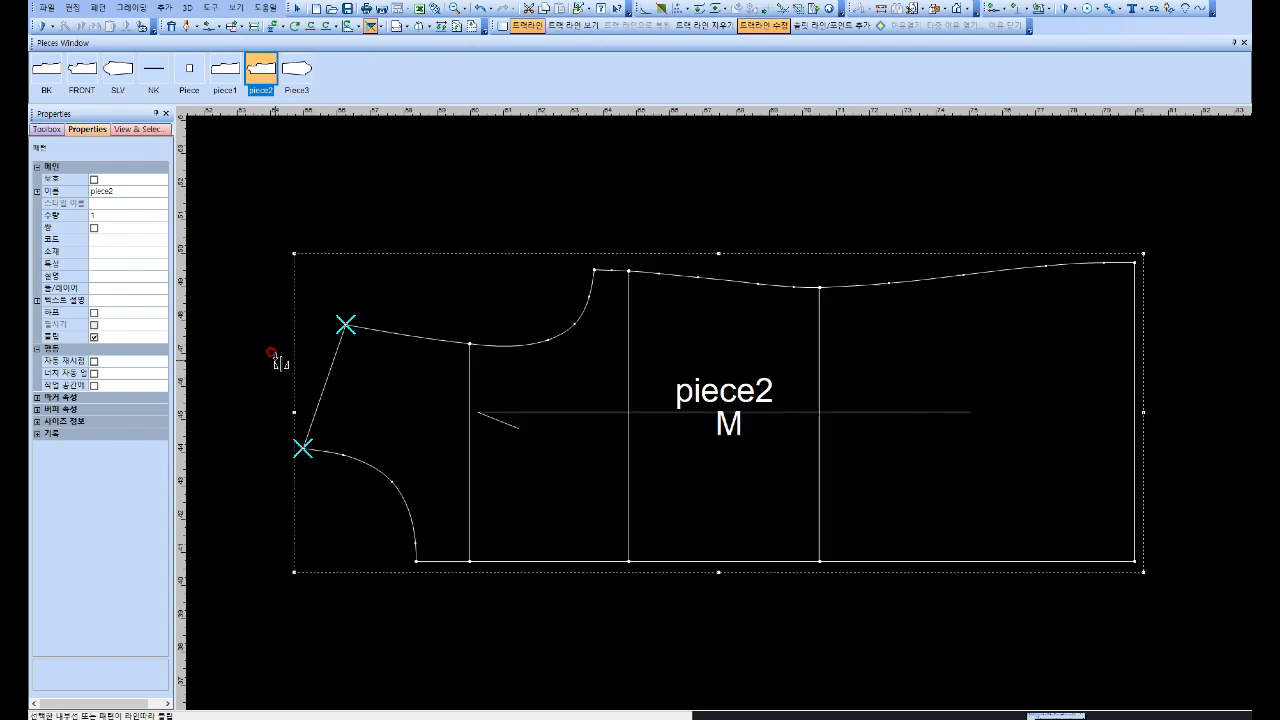
right_click(250, 304)
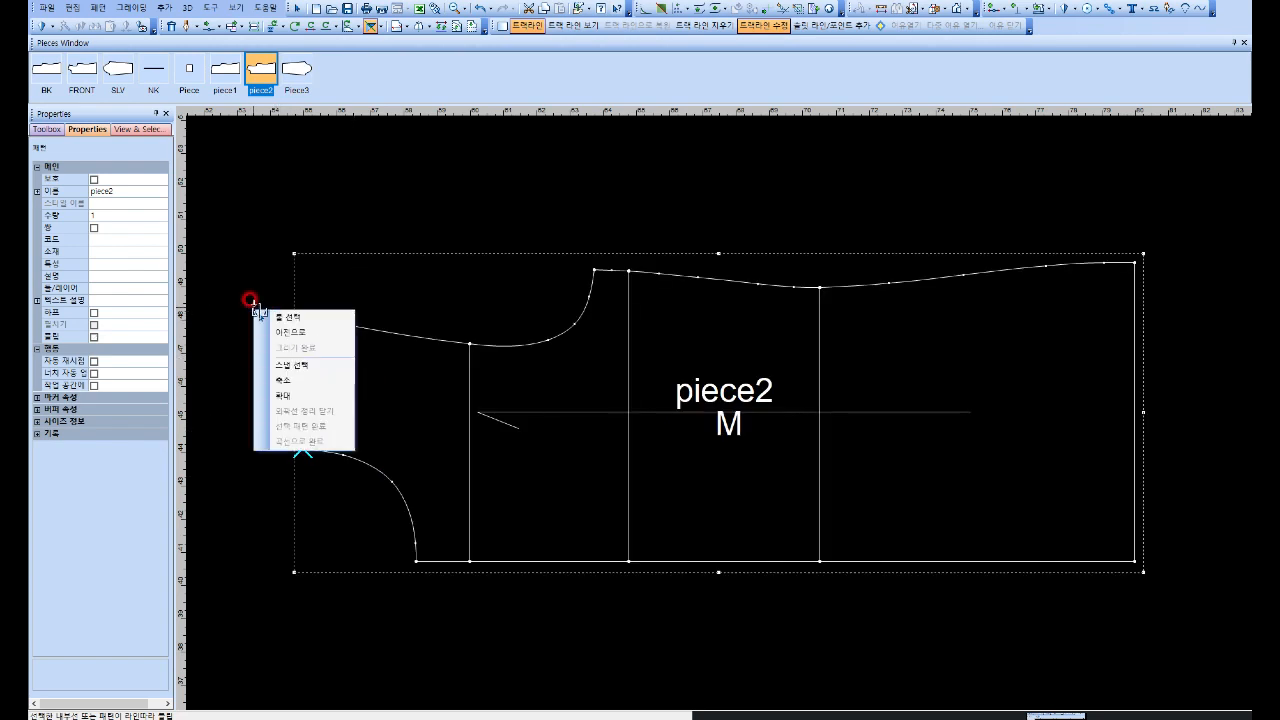
left_click(284, 318)
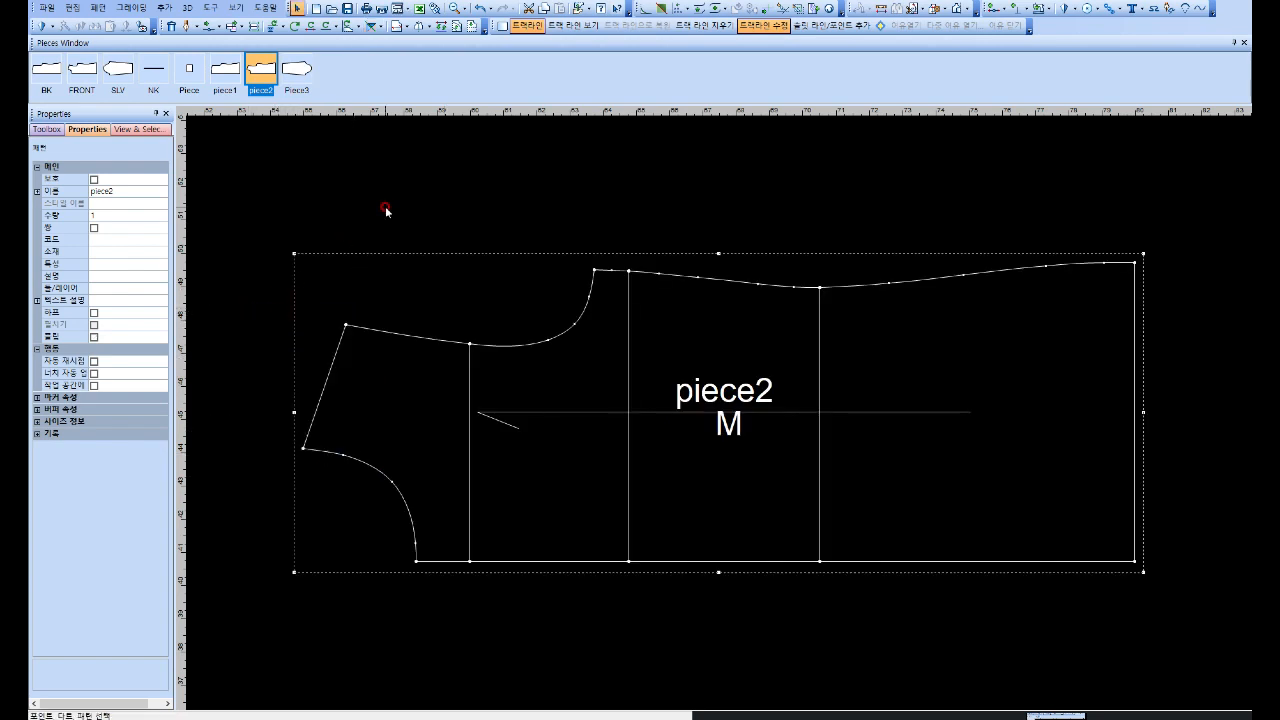
Step: Place a vertical guideline through piece2's side neck point and a horizontal guideline along its centre front line
left_click(303, 460)
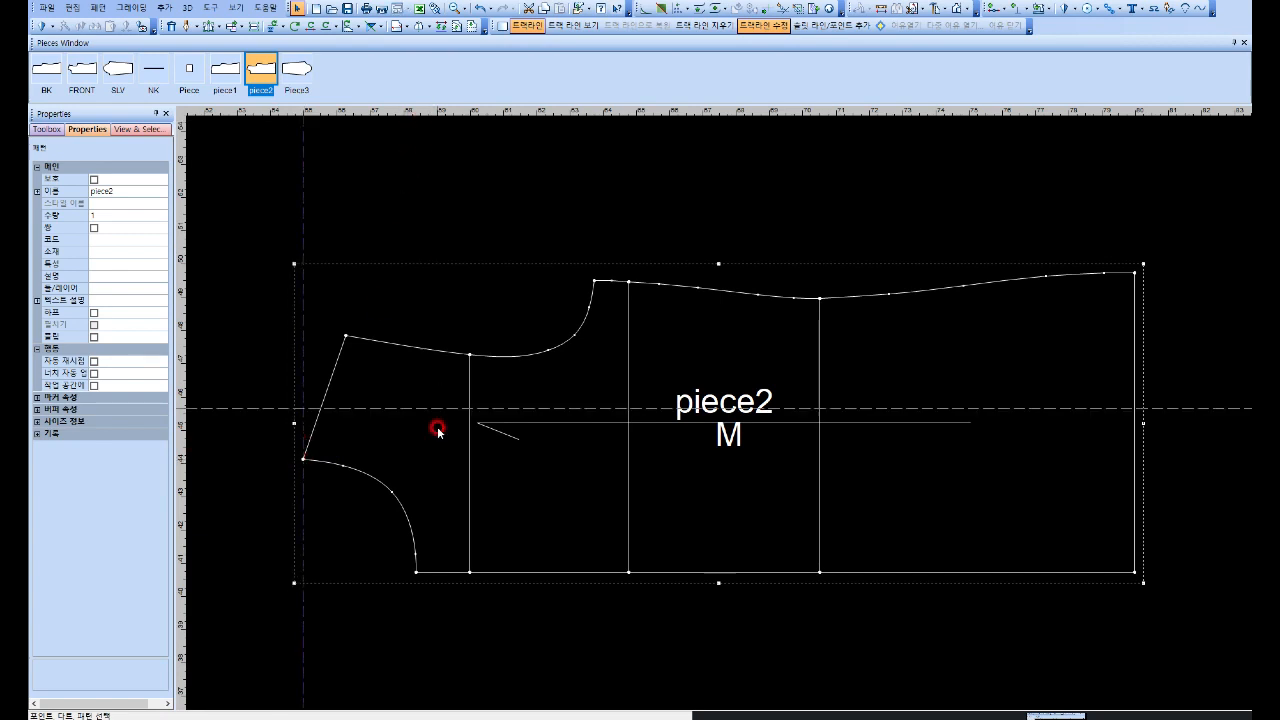
left_click(417, 573)
left_click(419, 575)
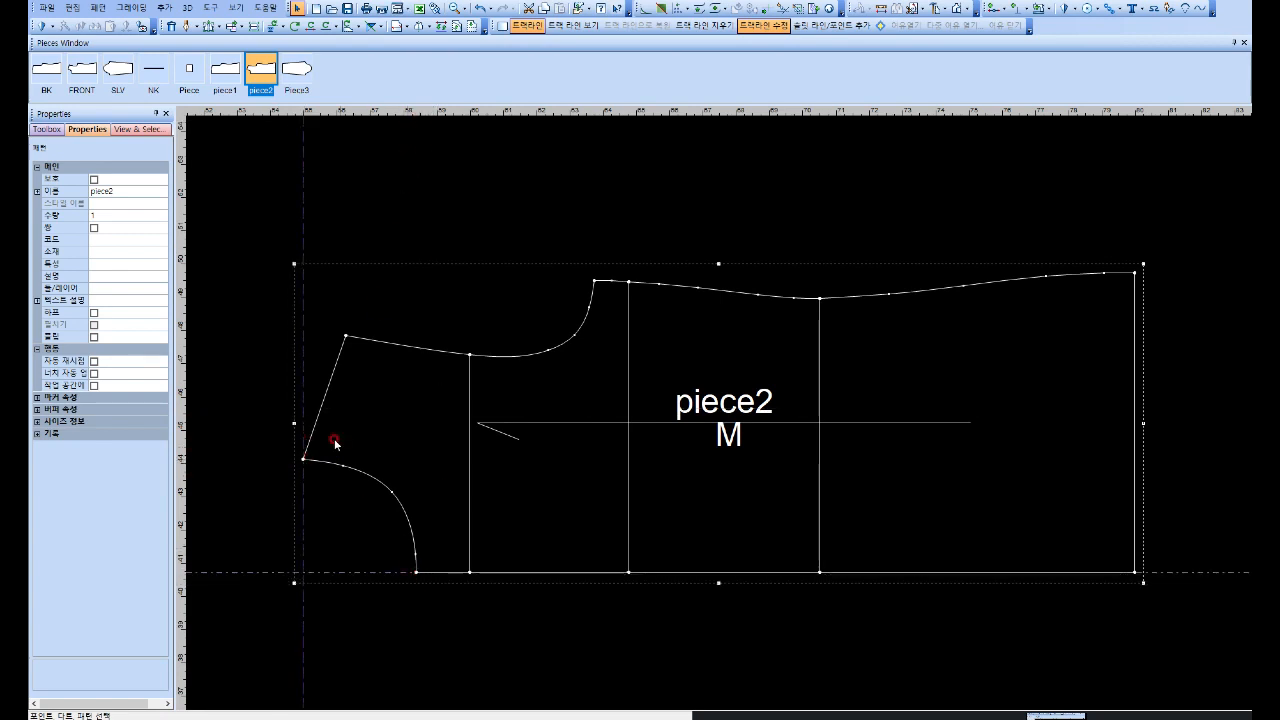
Step: Add a parallel guideline about 8 inches hemward of the neck-point guideline and another 2 inches from the centre front guideline
double_click(302, 351)
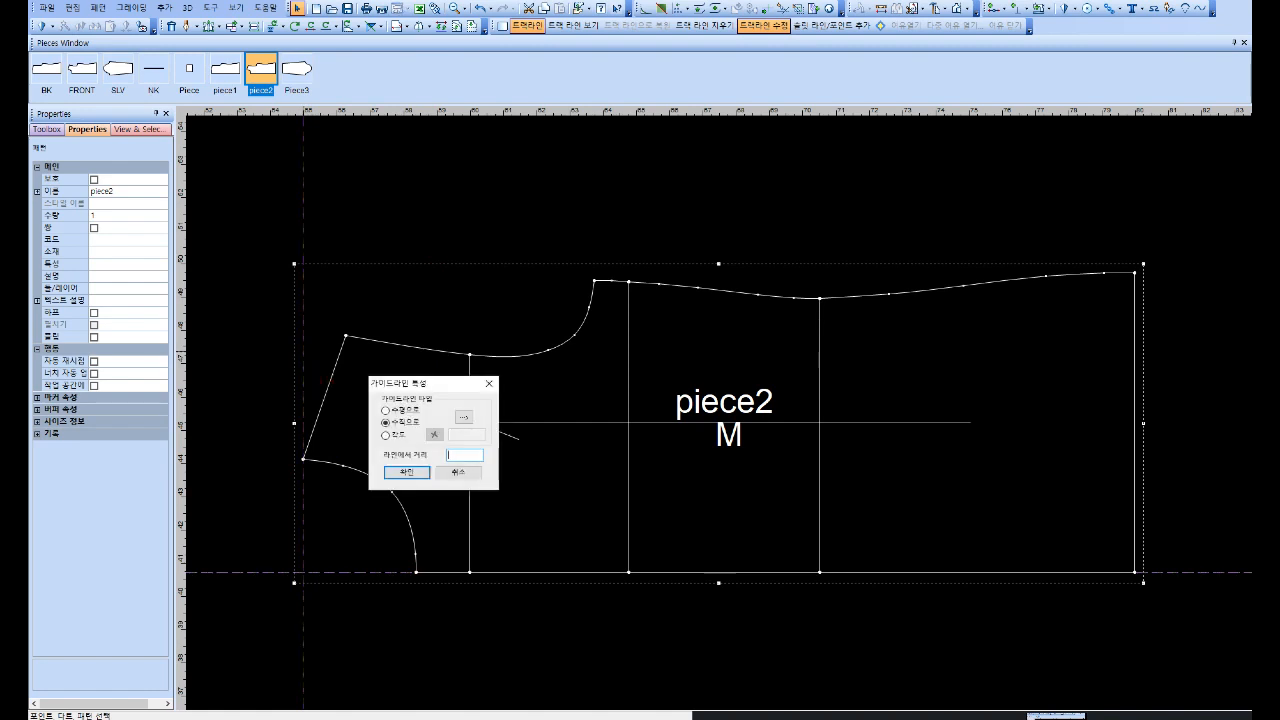
key("Return")
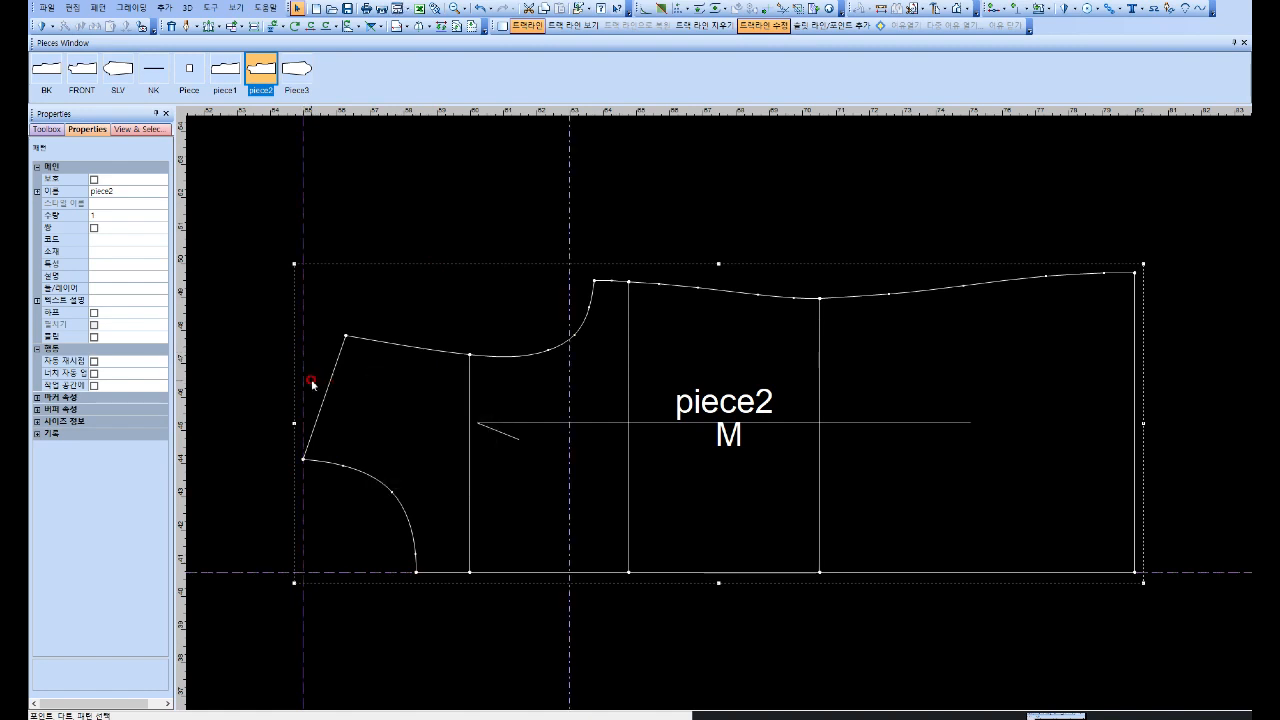
double_click(365, 574)
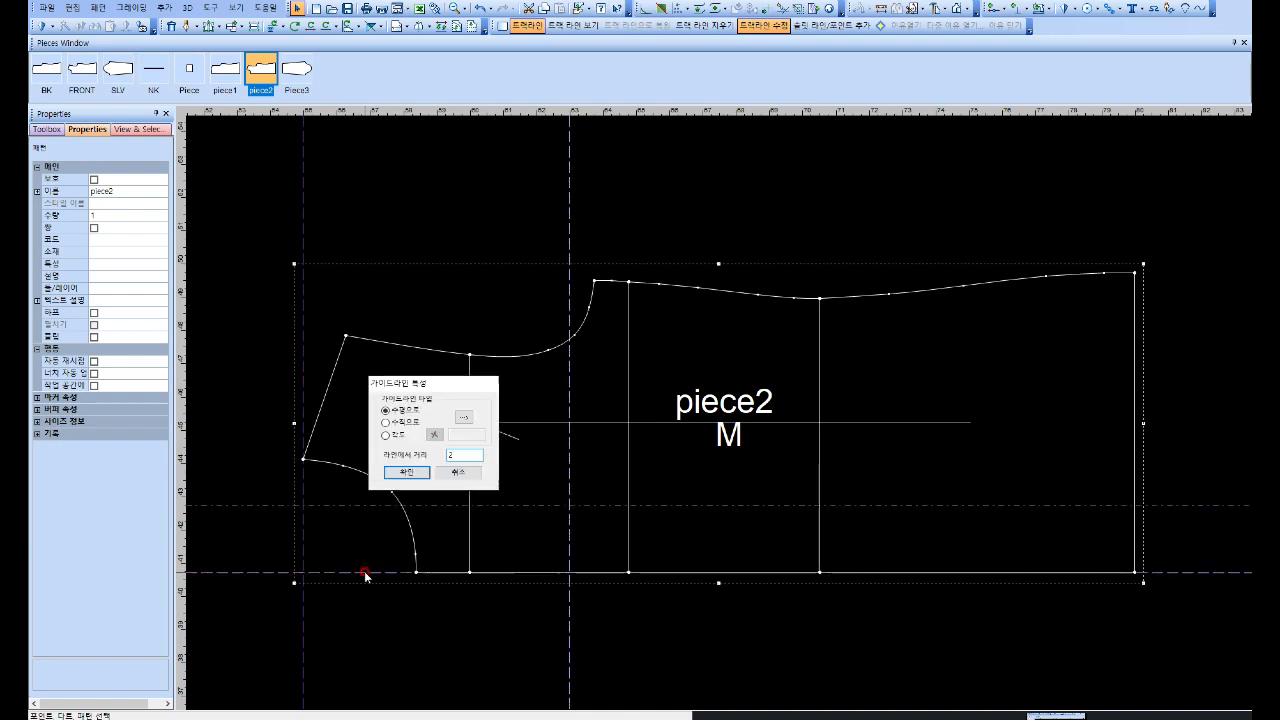
key("Return")
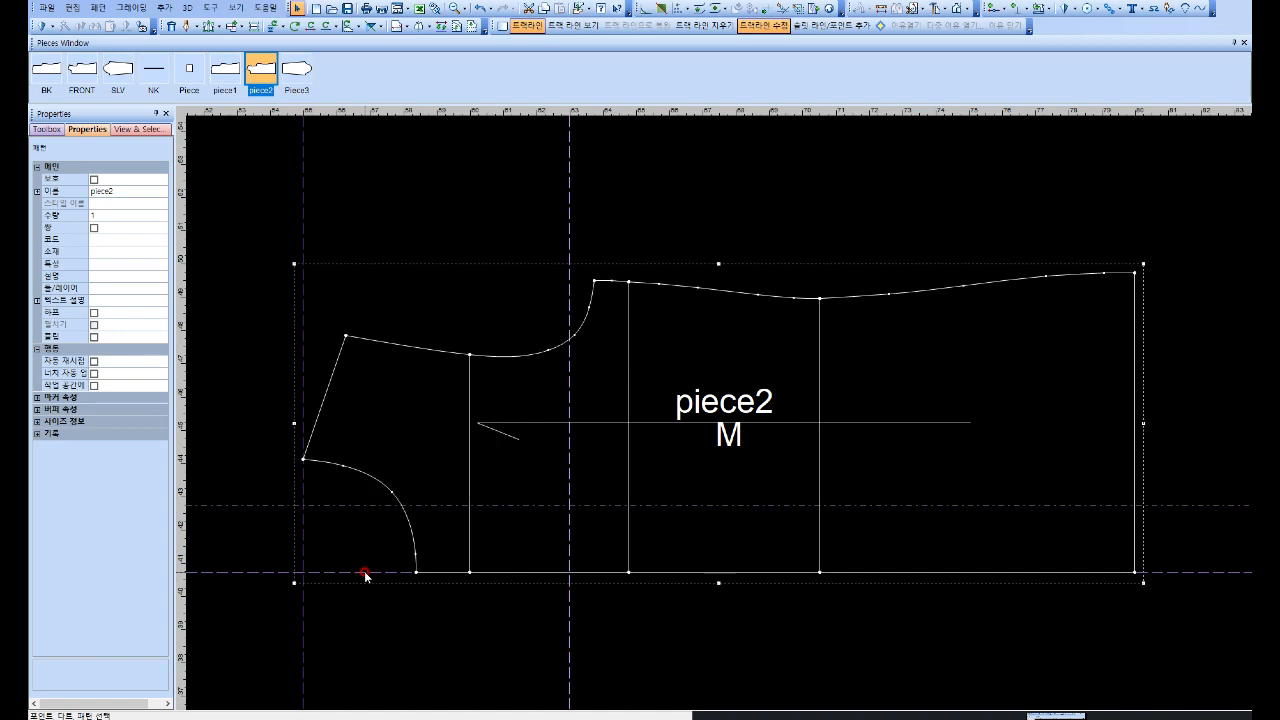
Step: Add a horizontal guideline 4 inches beyond the inner horizontal one and a vertical one about 4.5 inches hemward of the inner vertical one
double_click(511, 507)
type("4")
key("Return")
double_click(569, 458)
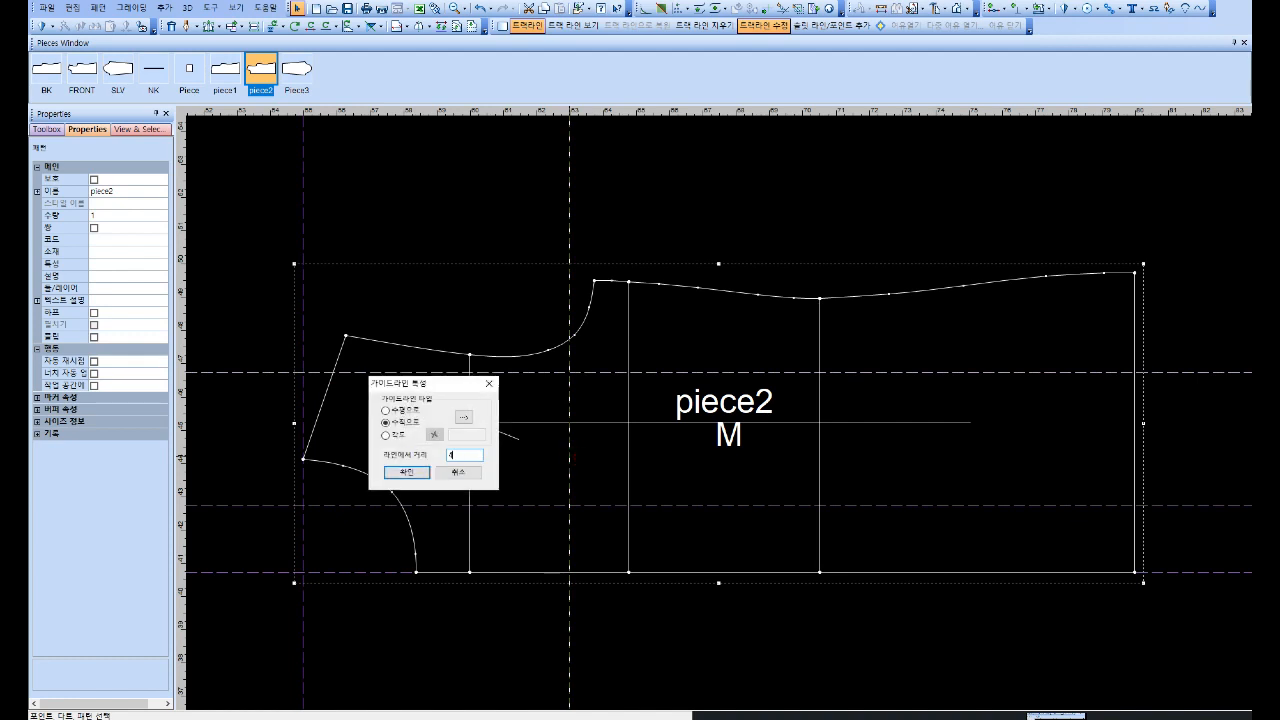
key("Return")
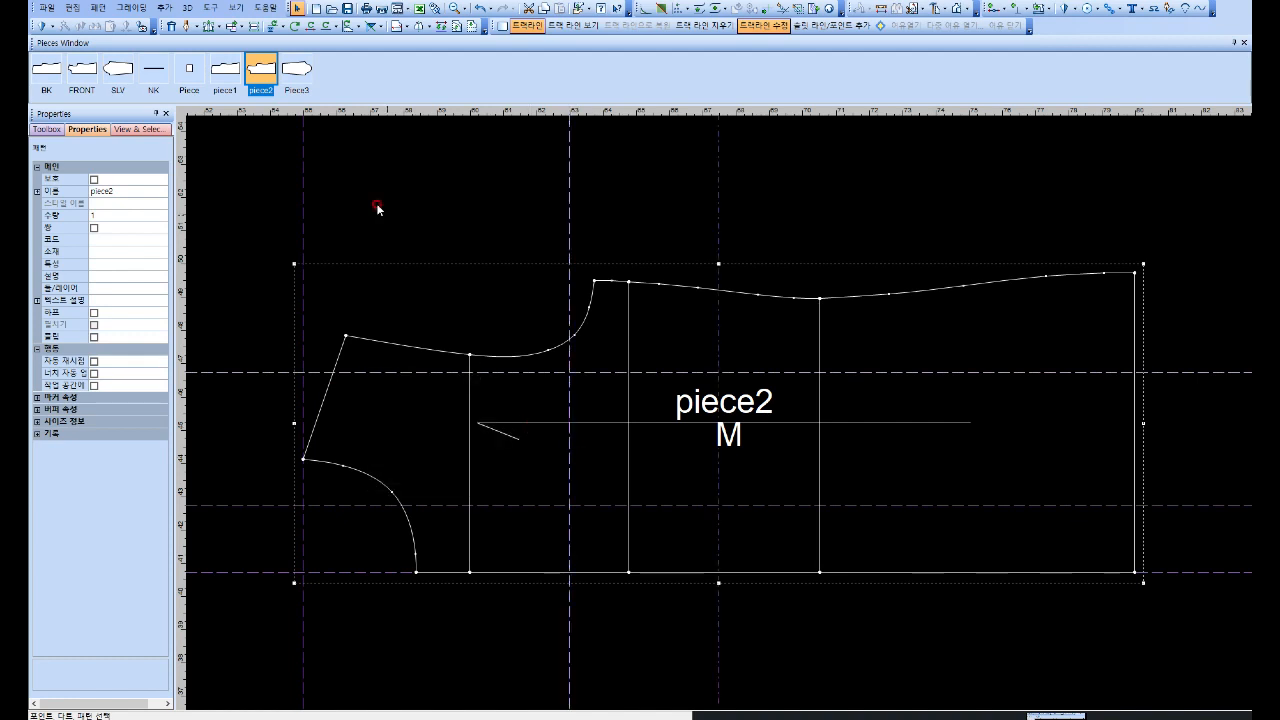
Step: Draw a closed rectangular pocket contour inside piece2 through the four intersections of the inner guidelines
left_click(196, 26)
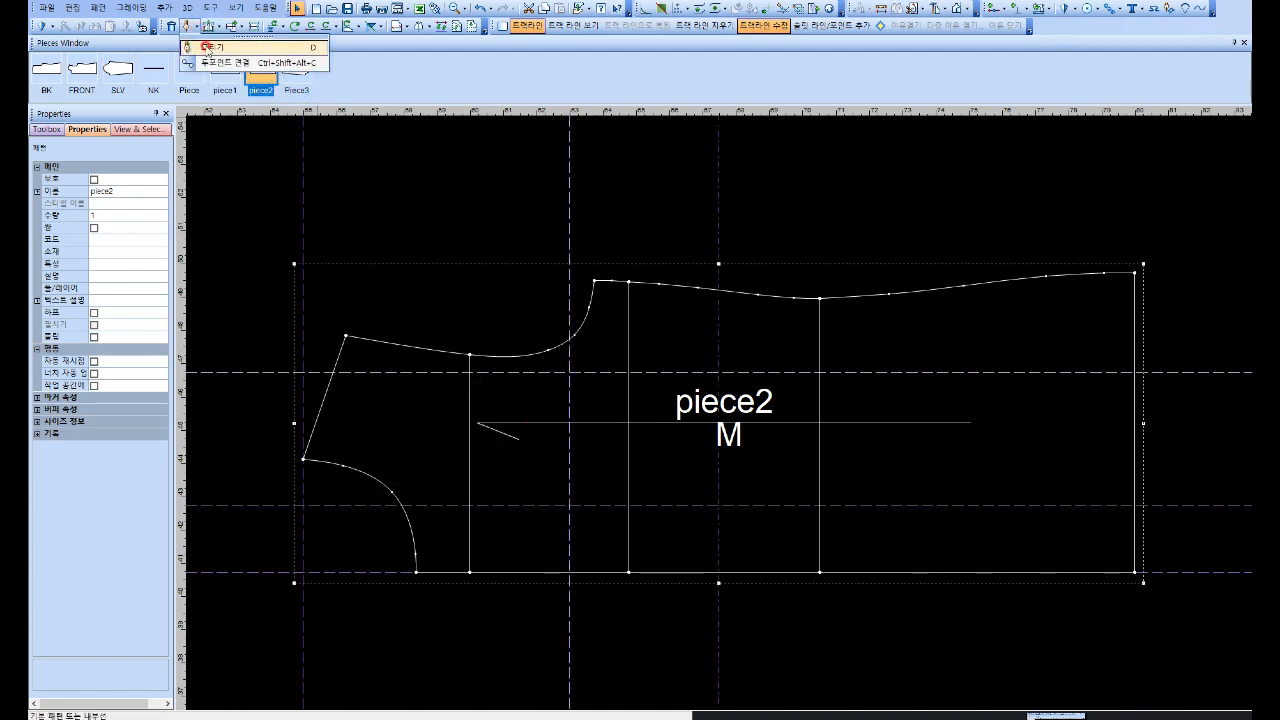
left_click(207, 47)
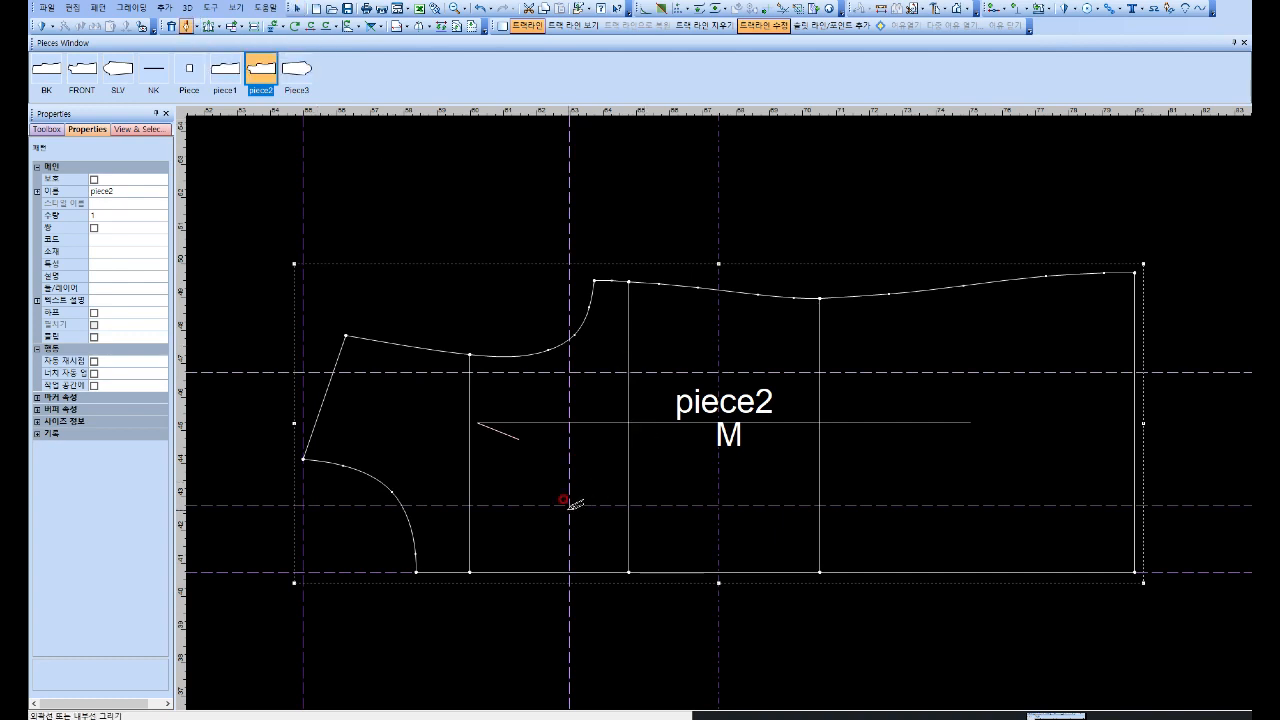
left_click(569, 506)
key("Return")
left_click(569, 372)
key("Return")
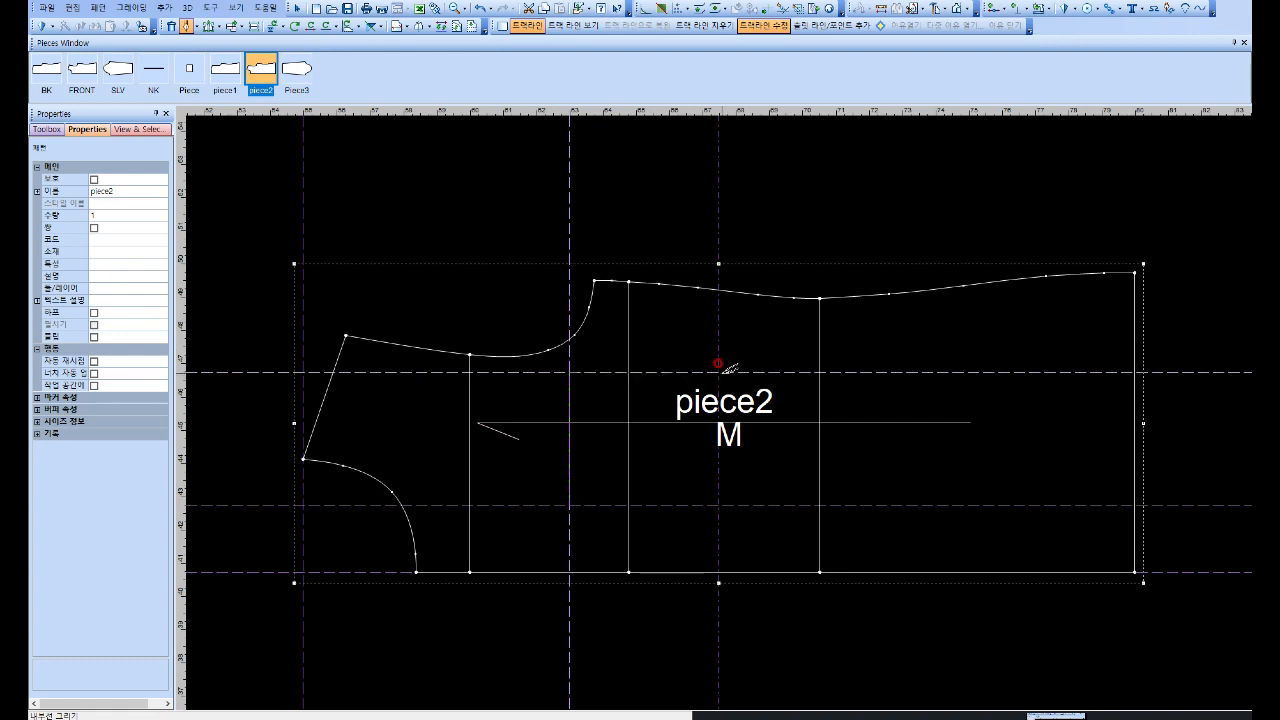
left_click(720, 367)
key("Return")
left_click(717, 500)
key("Return")
left_click(569, 506)
left_click(617, 409)
left_click(569, 506)
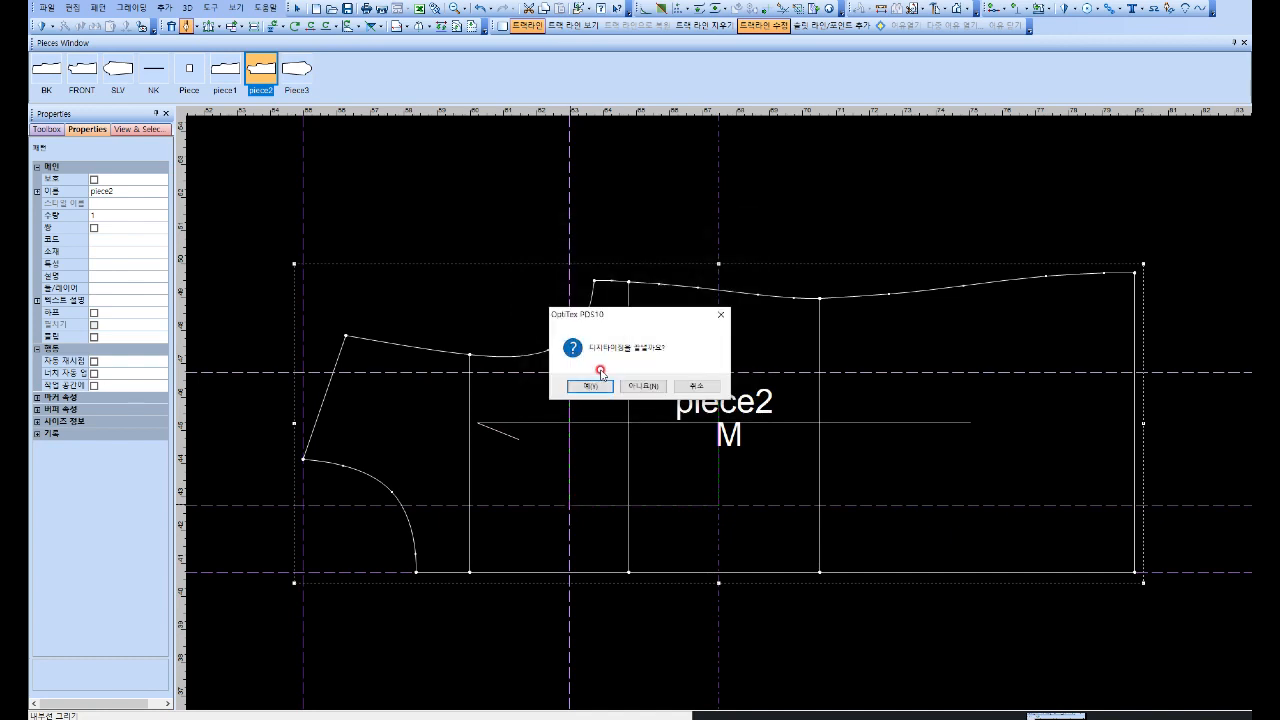
left_click(590, 386)
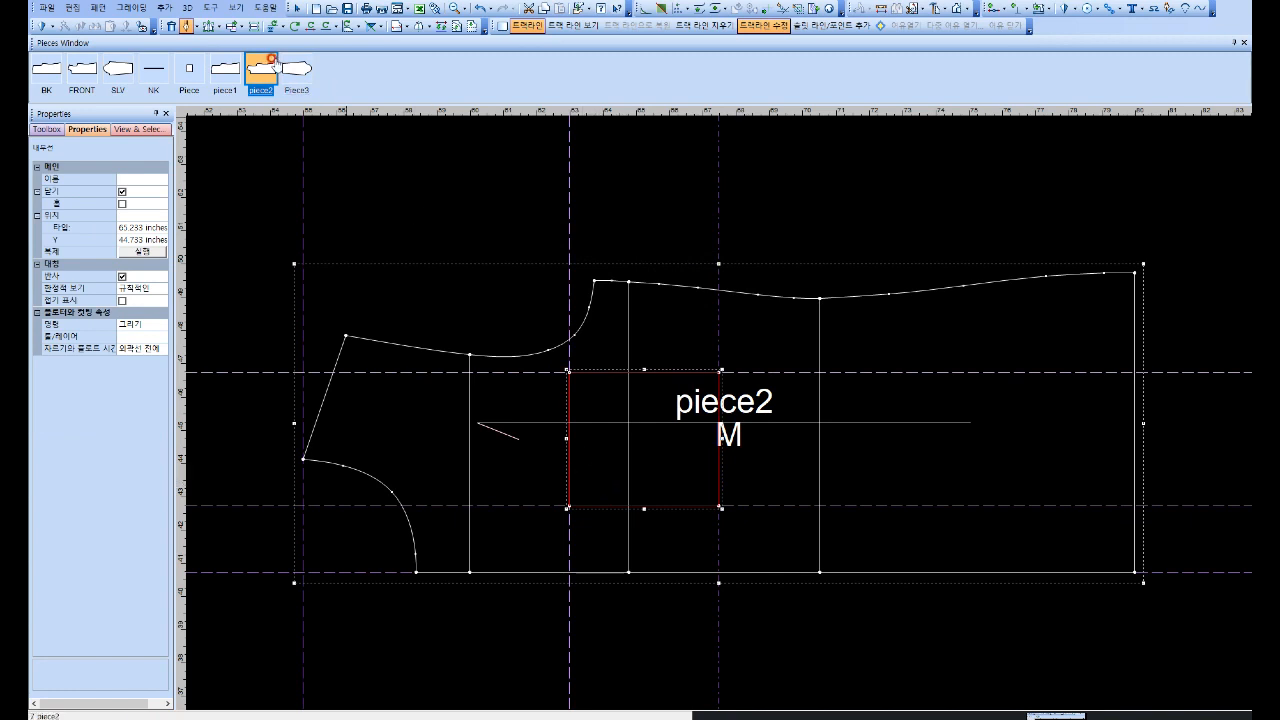
Step: Move the pocket's upper corner on the side-seam side by -0.25 in X and 0 in Y using multiple move
left_click(227, 28)
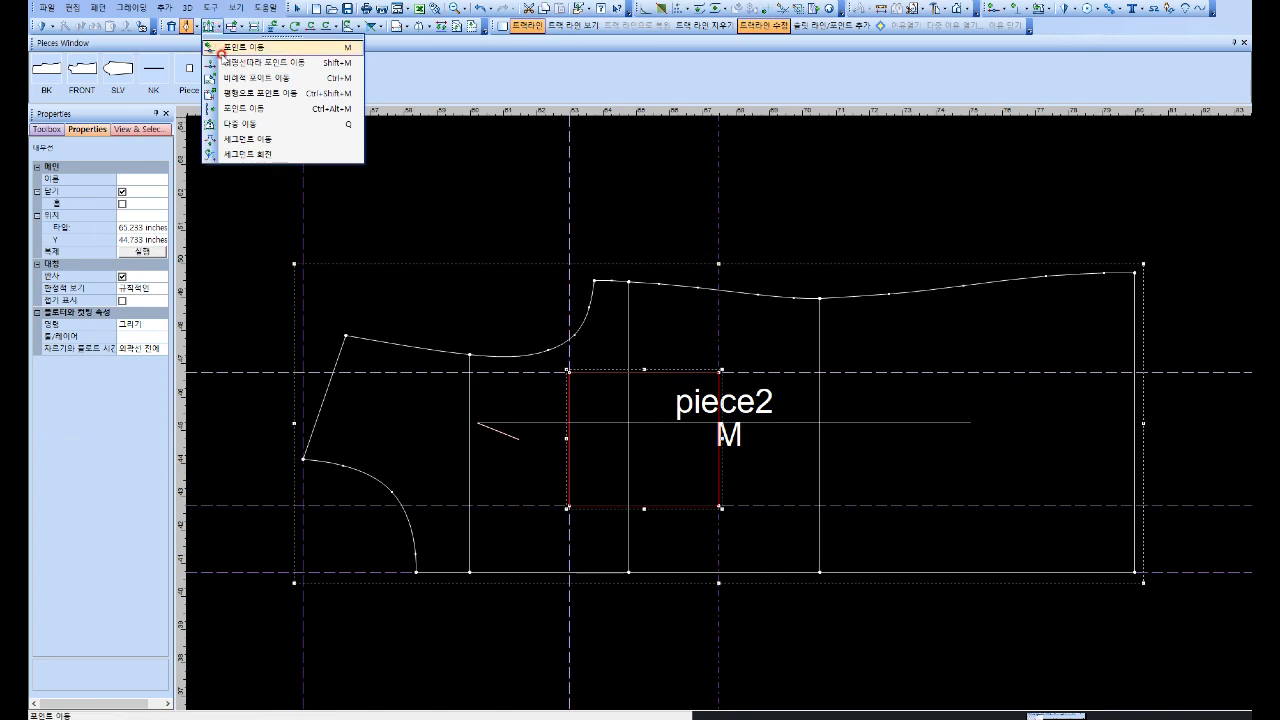
left_click(227, 124)
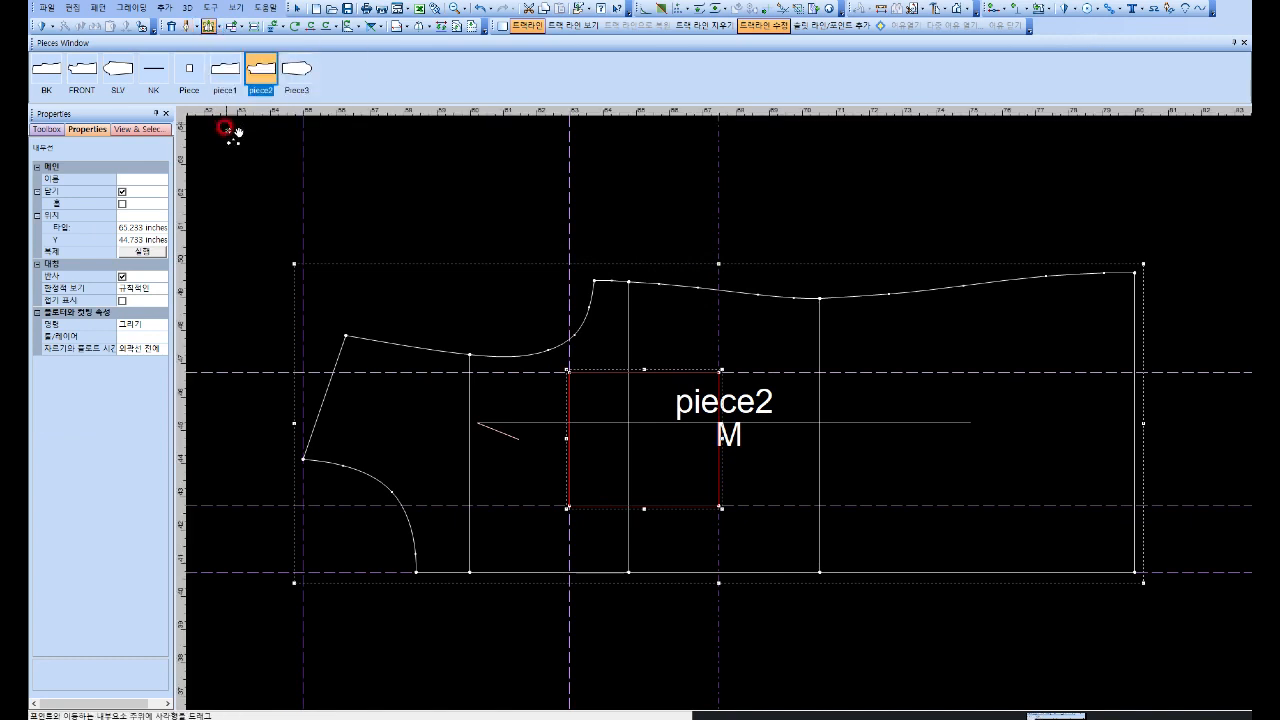
left_click_drag(548, 358, 585, 384, "shift")
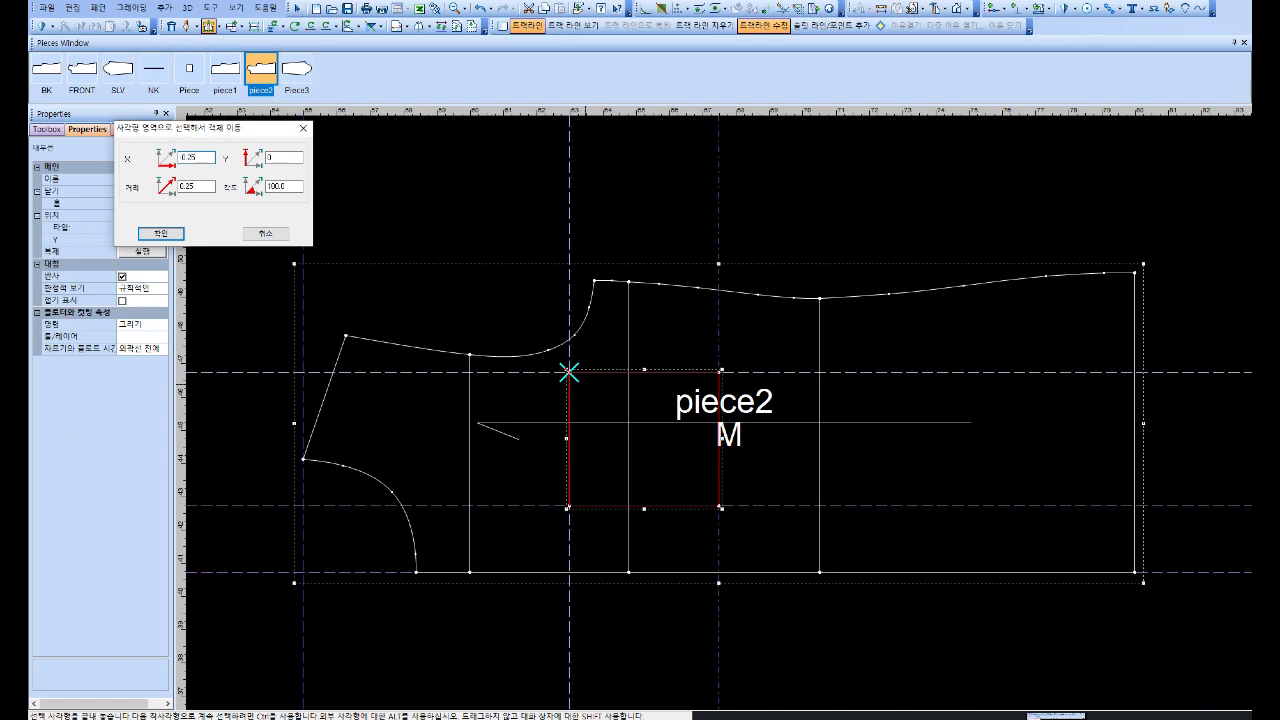
key("Return")
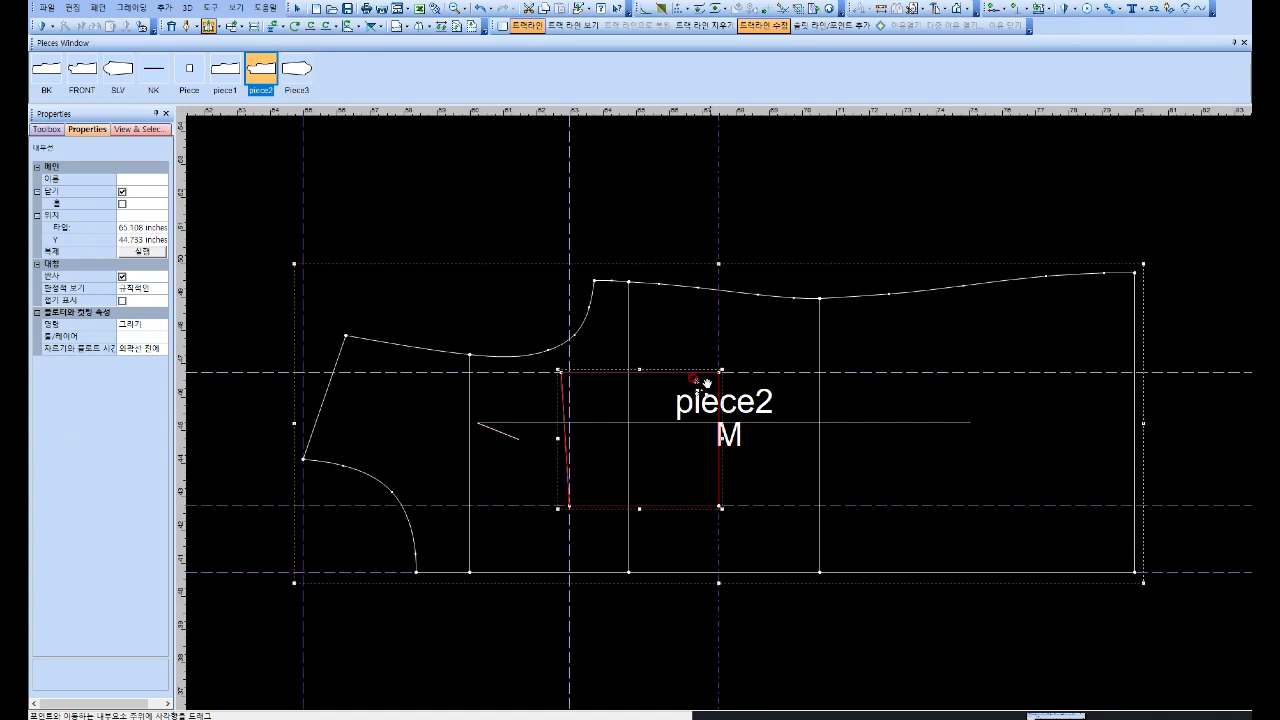
Step: Round the pocket's two hem-side corners with a radius of about 0.5 inch
left_click(645, 9)
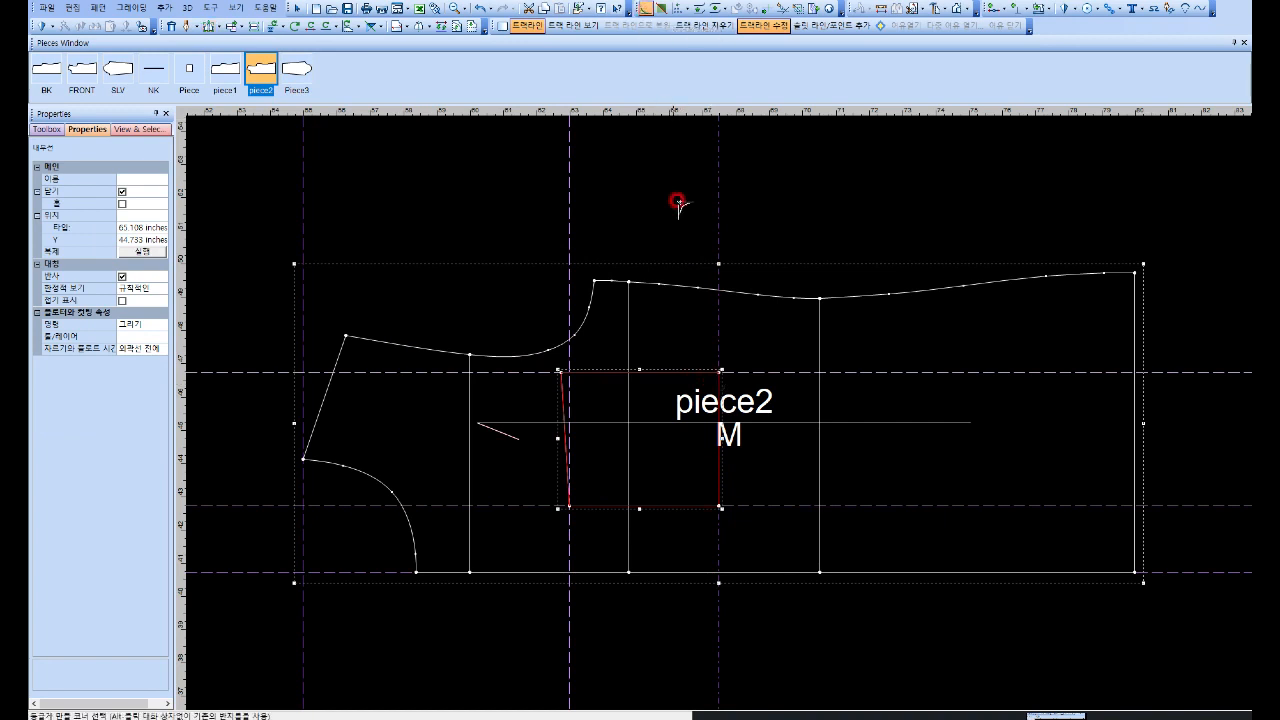
left_click(719, 506)
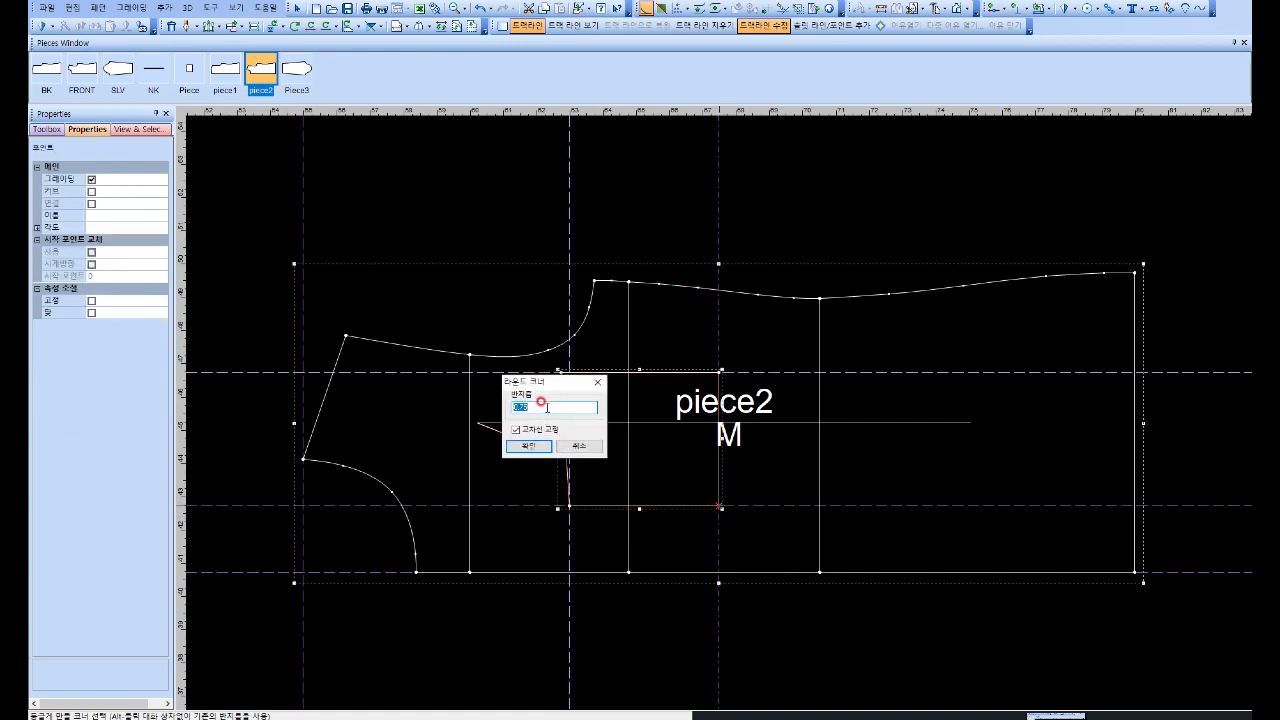
type("0")
key("Return")
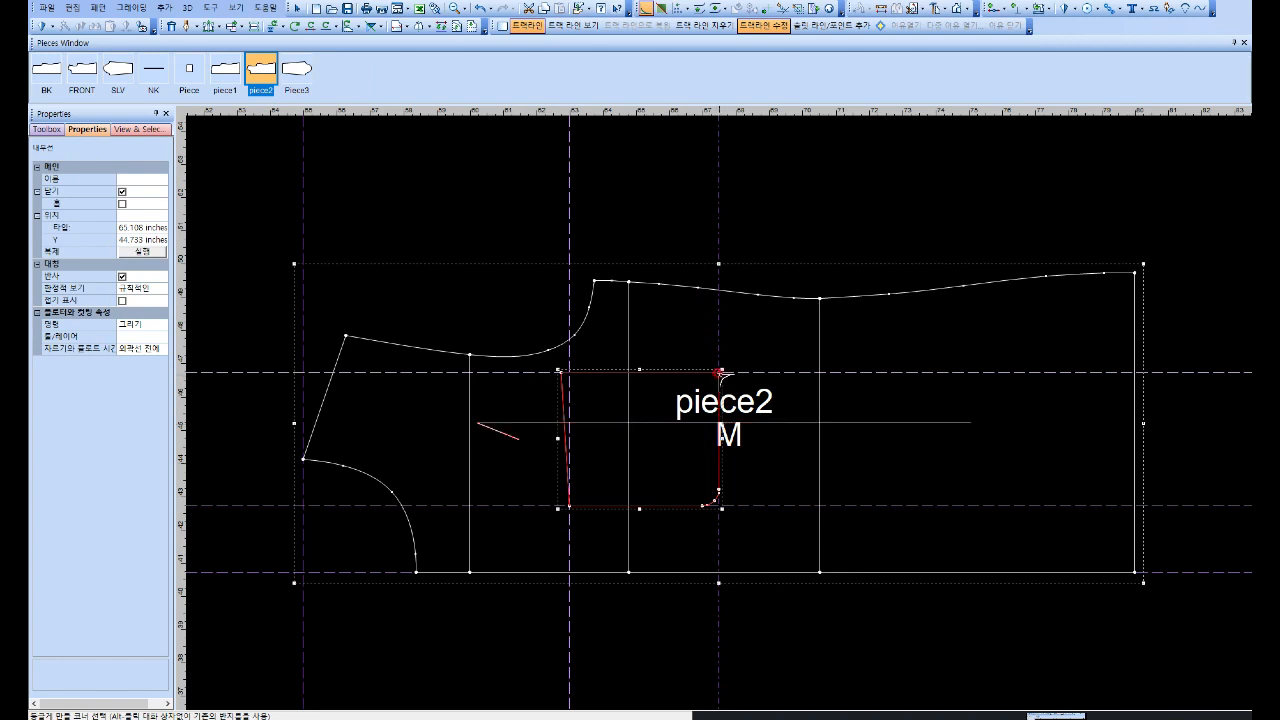
left_click(720, 373)
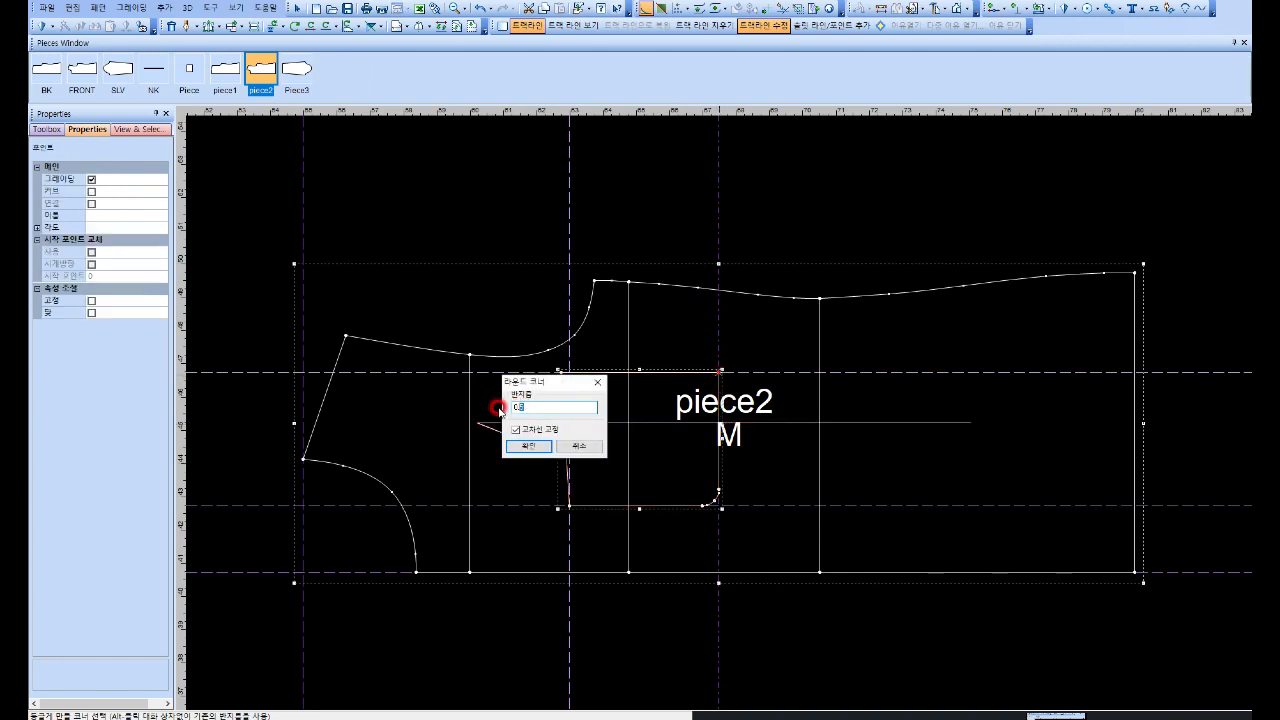
left_click(528, 445)
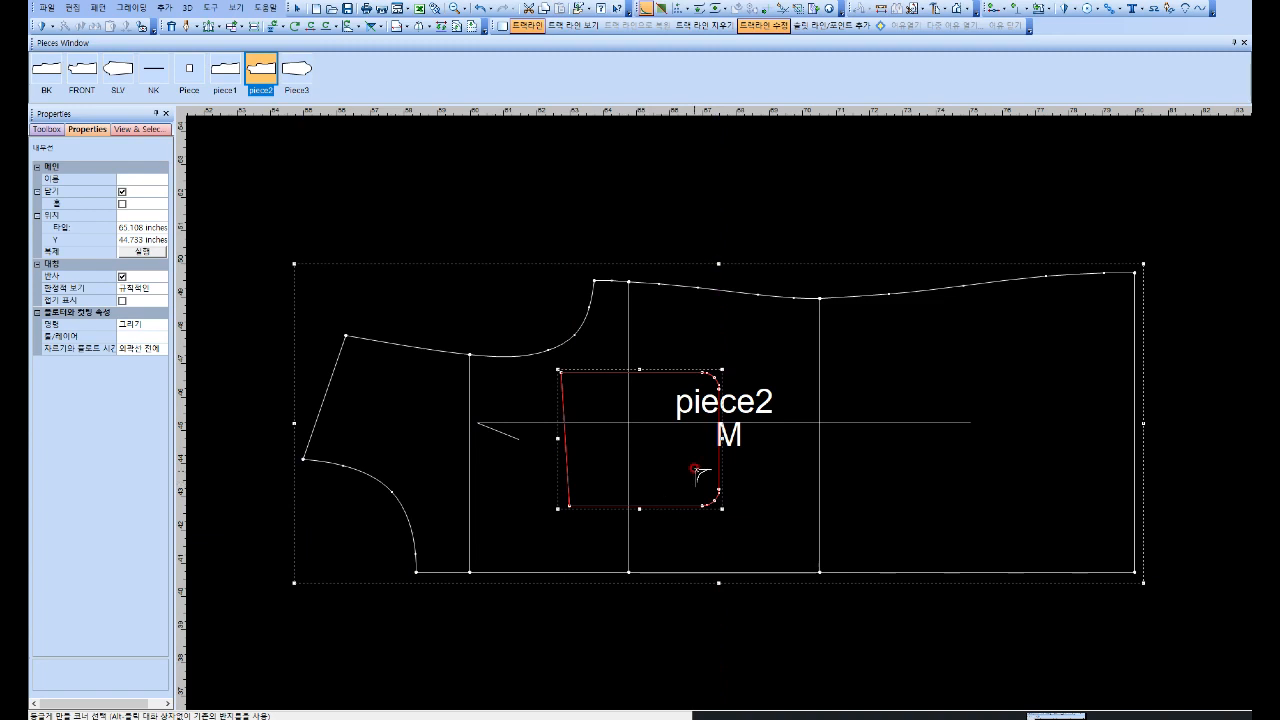
Step: Trace the enclosed pocket area of piece2 out as a new pattern piece
left_click(940, 8)
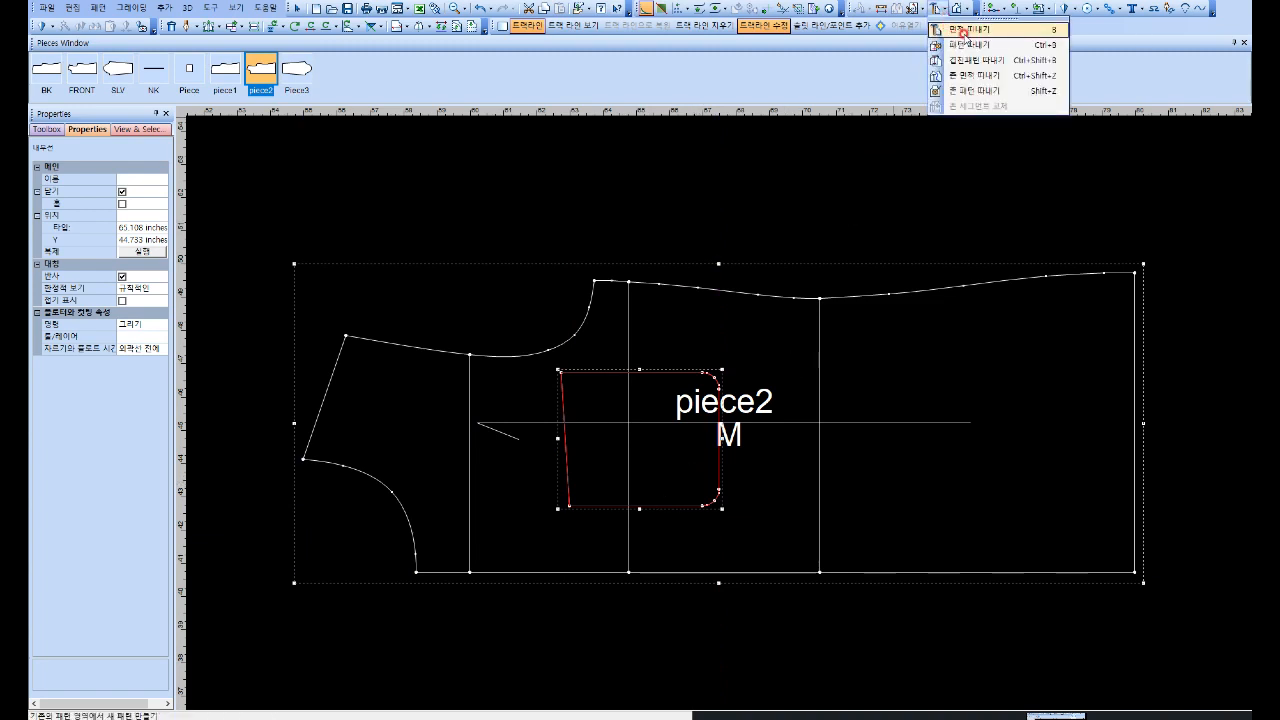
left_click(976, 30)
left_click(593, 451)
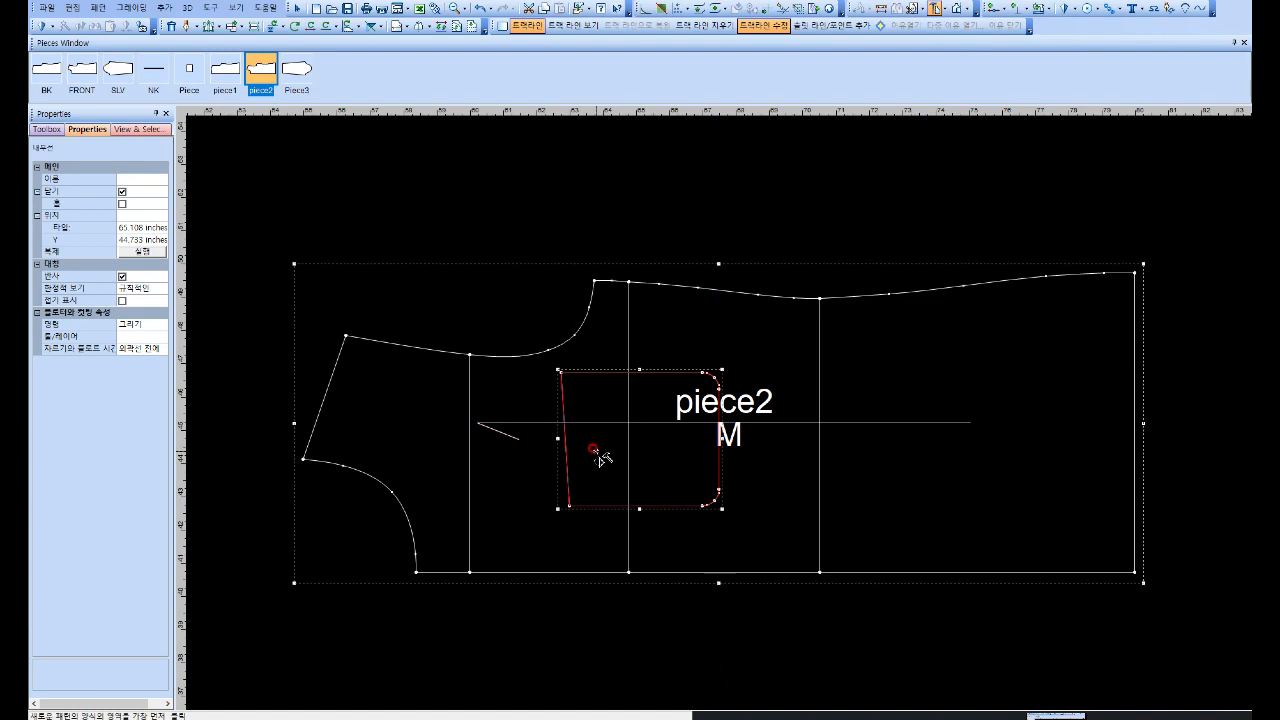
left_click(660, 455)
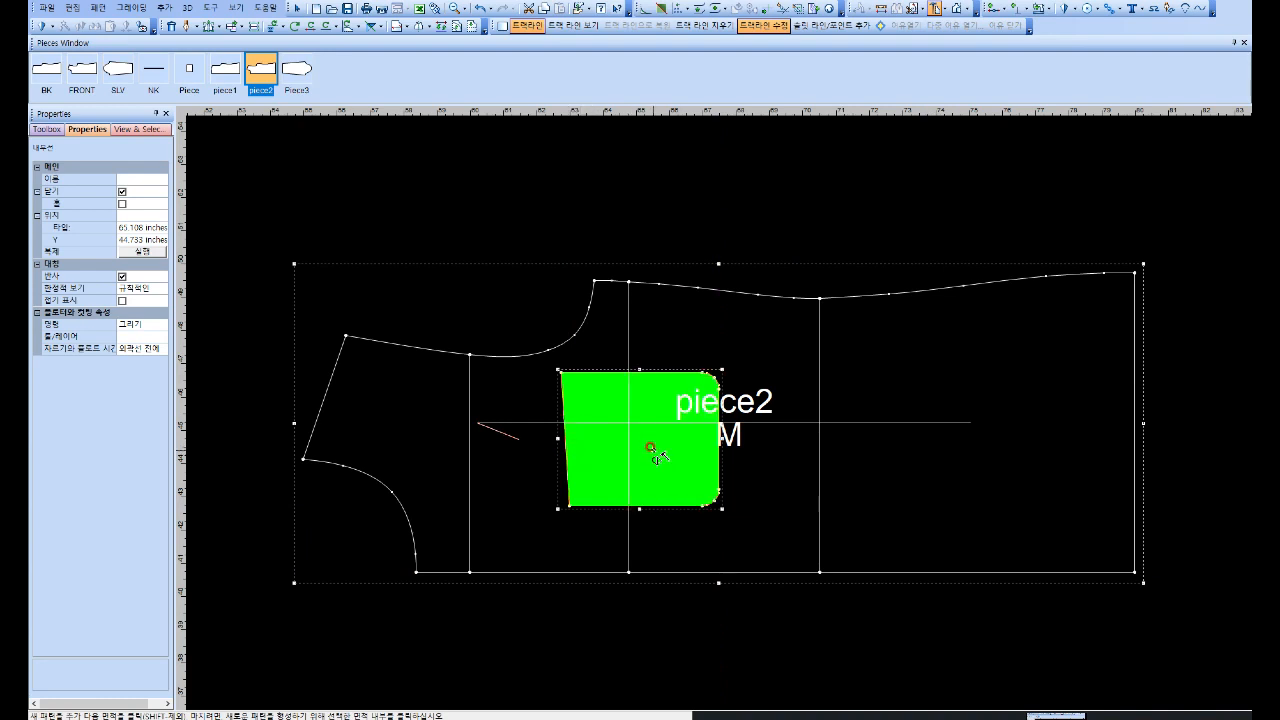
right_click(652, 450)
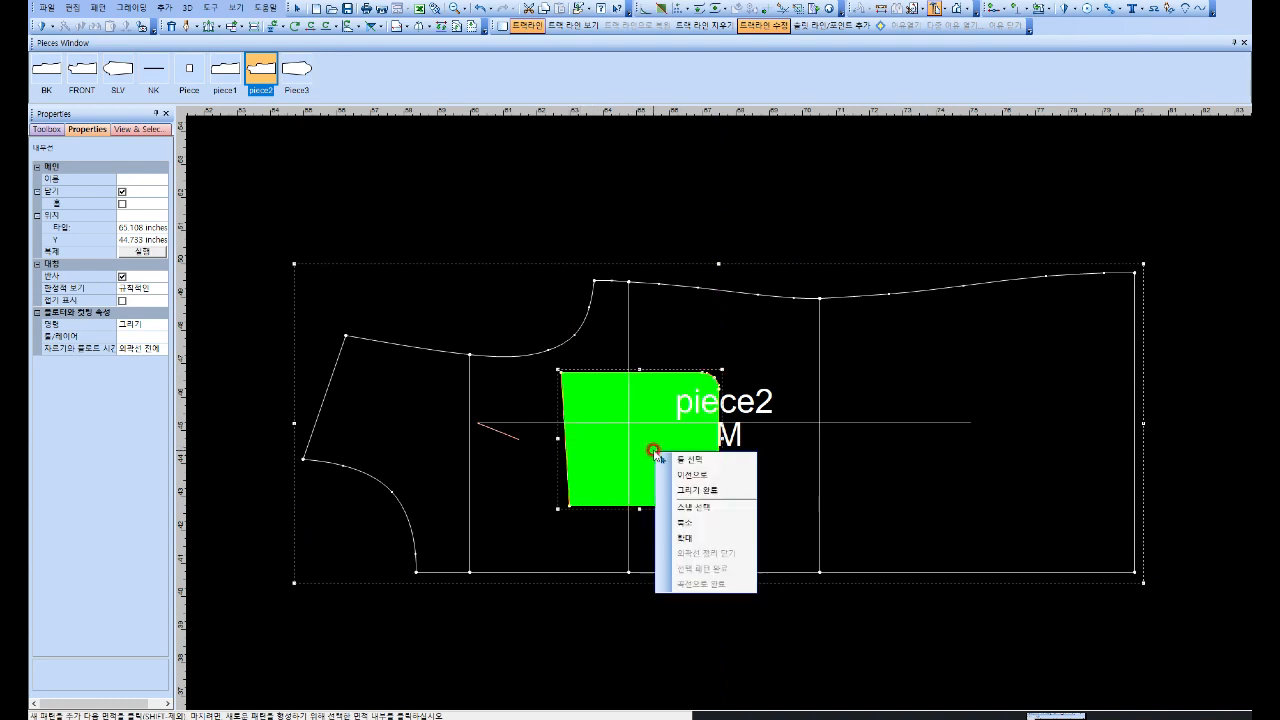
left_click(696, 489)
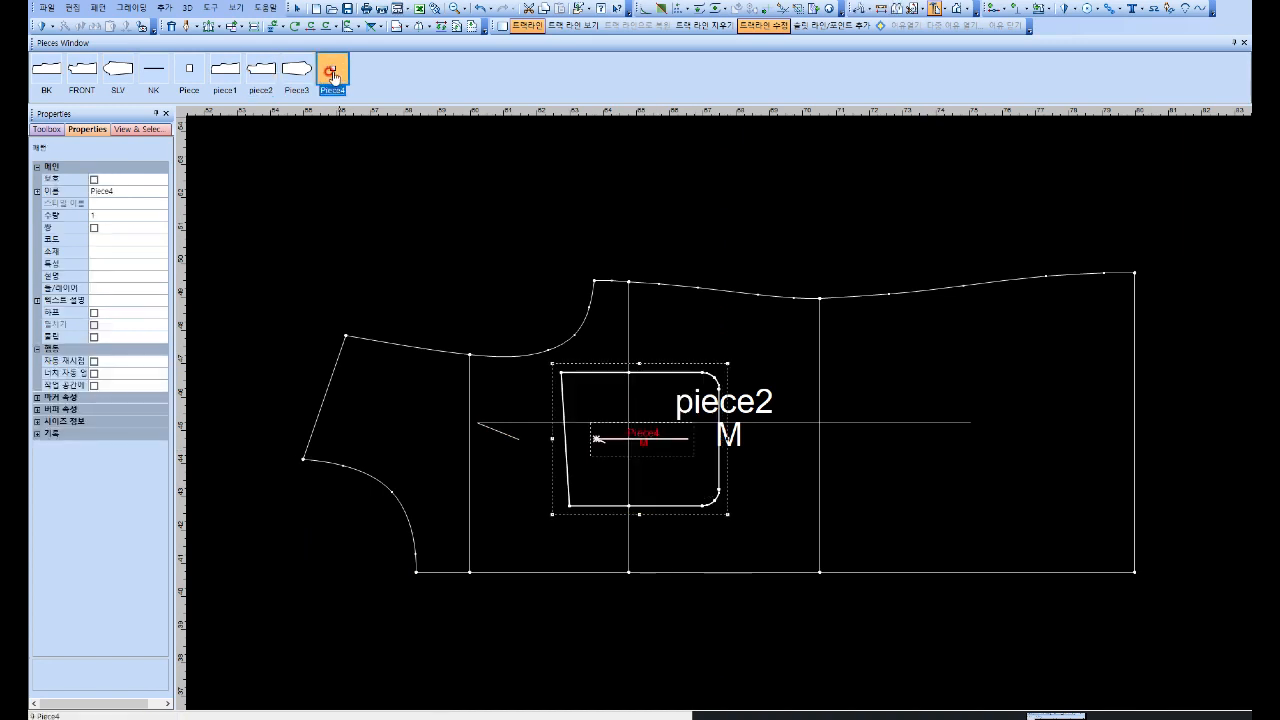
Step: Move the extracted pocket piece out of piece2 to the empty area above its shoulder
left_click(330, 70)
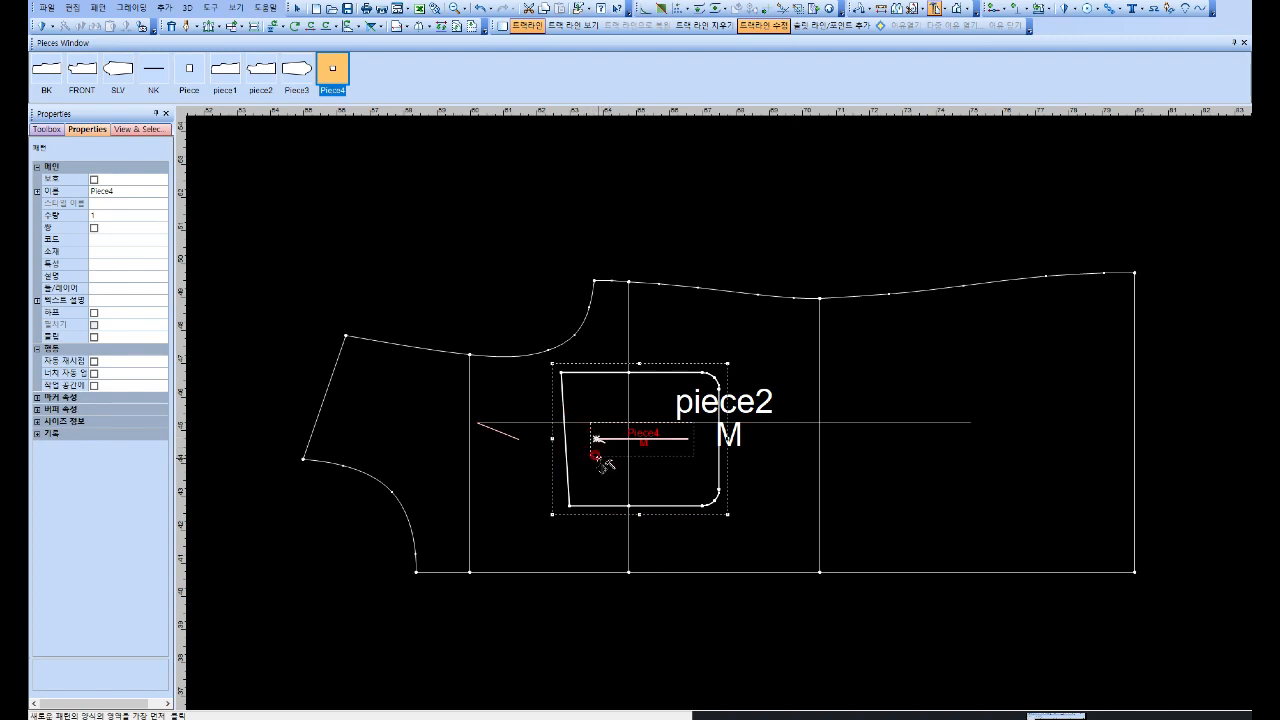
left_click(598, 456)
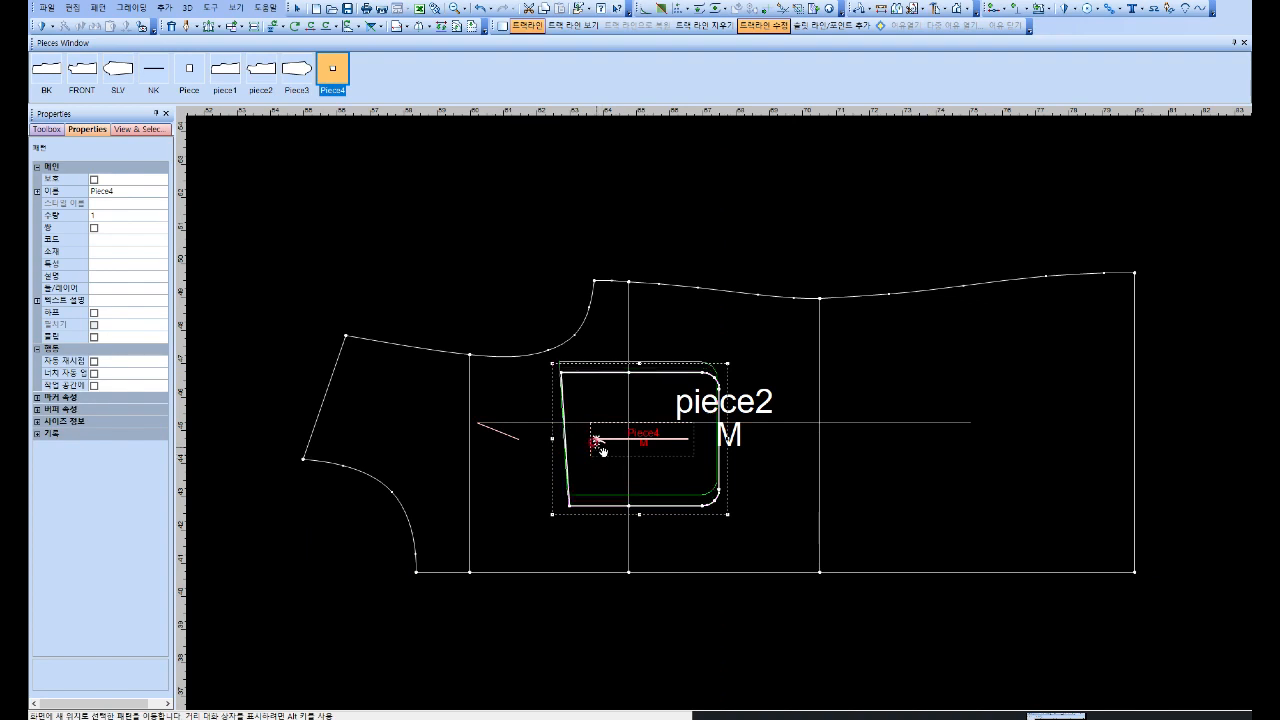
left_click(365, 212)
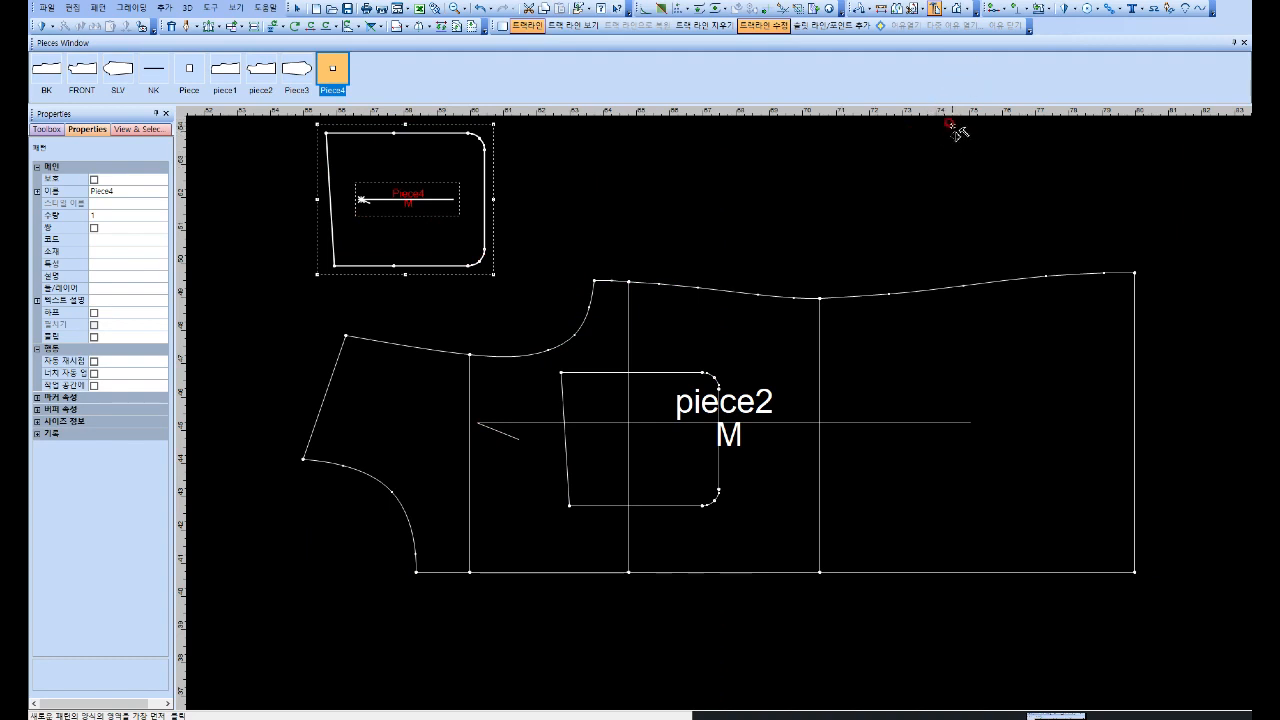
Step: Trace the pocket again as a second new piece by following its contour lines on piece2 with the line-based trace tool
left_click(936, 8)
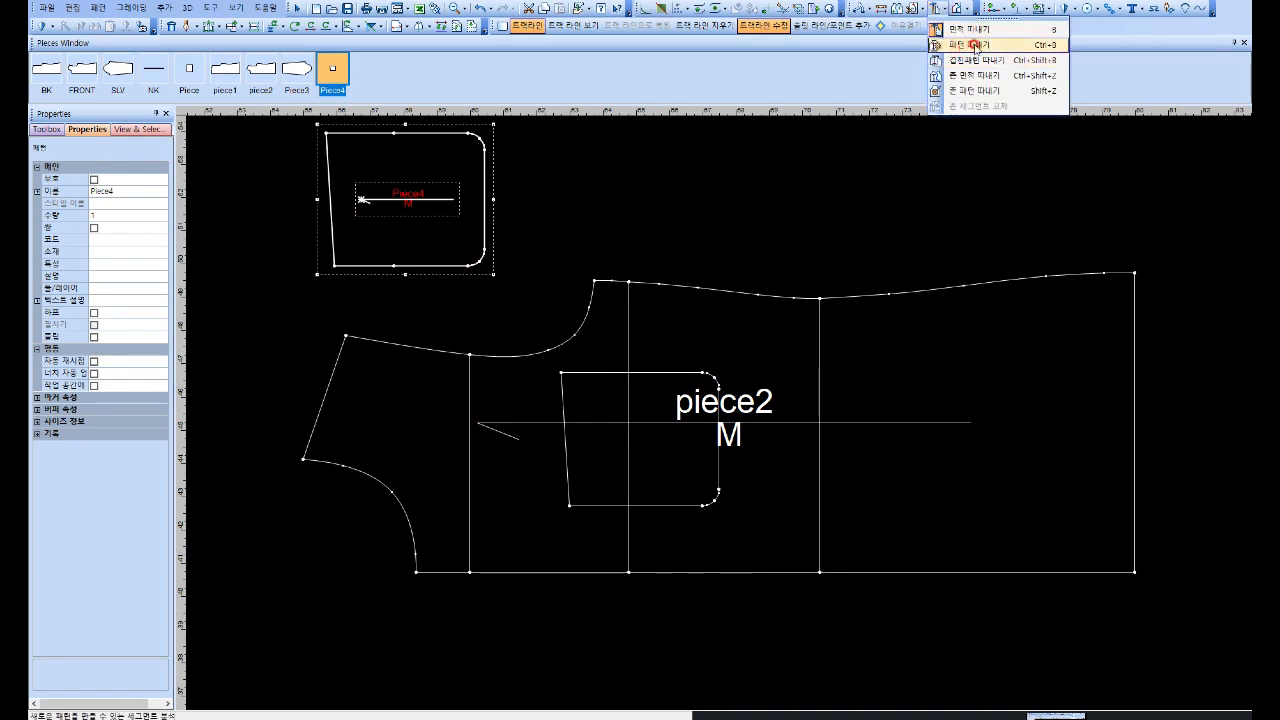
left_click(975, 46)
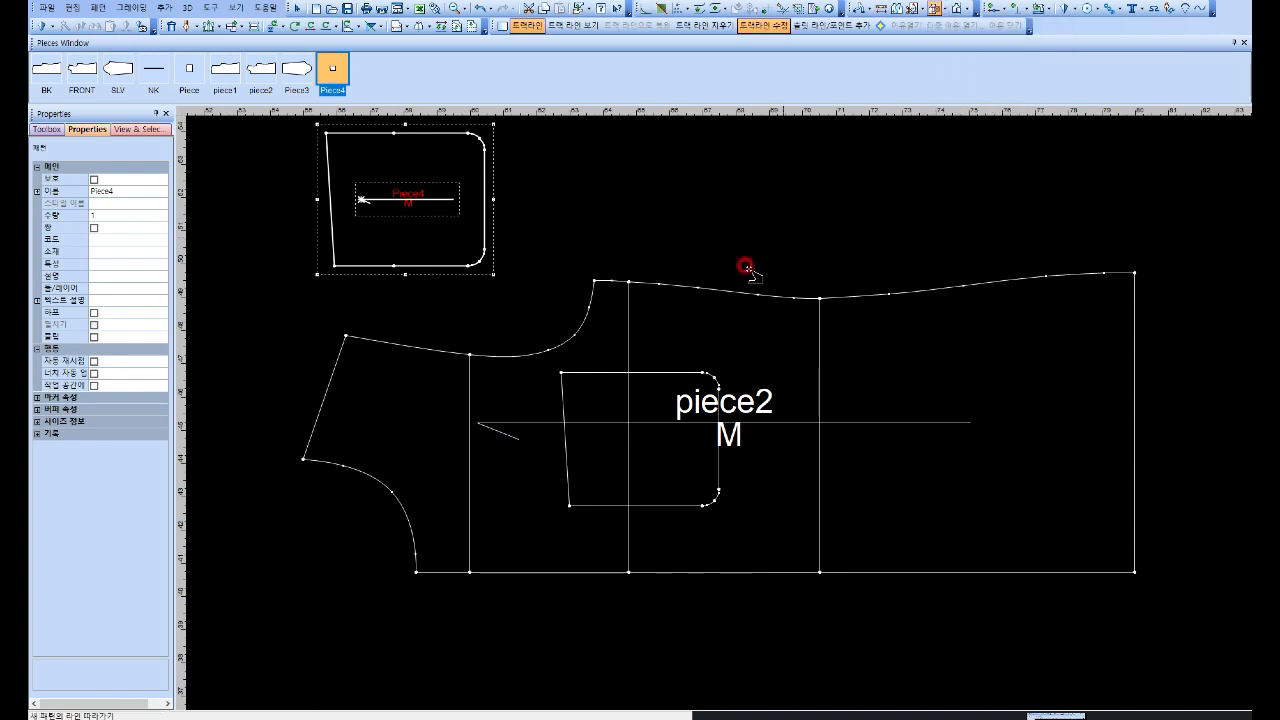
left_click(560, 401)
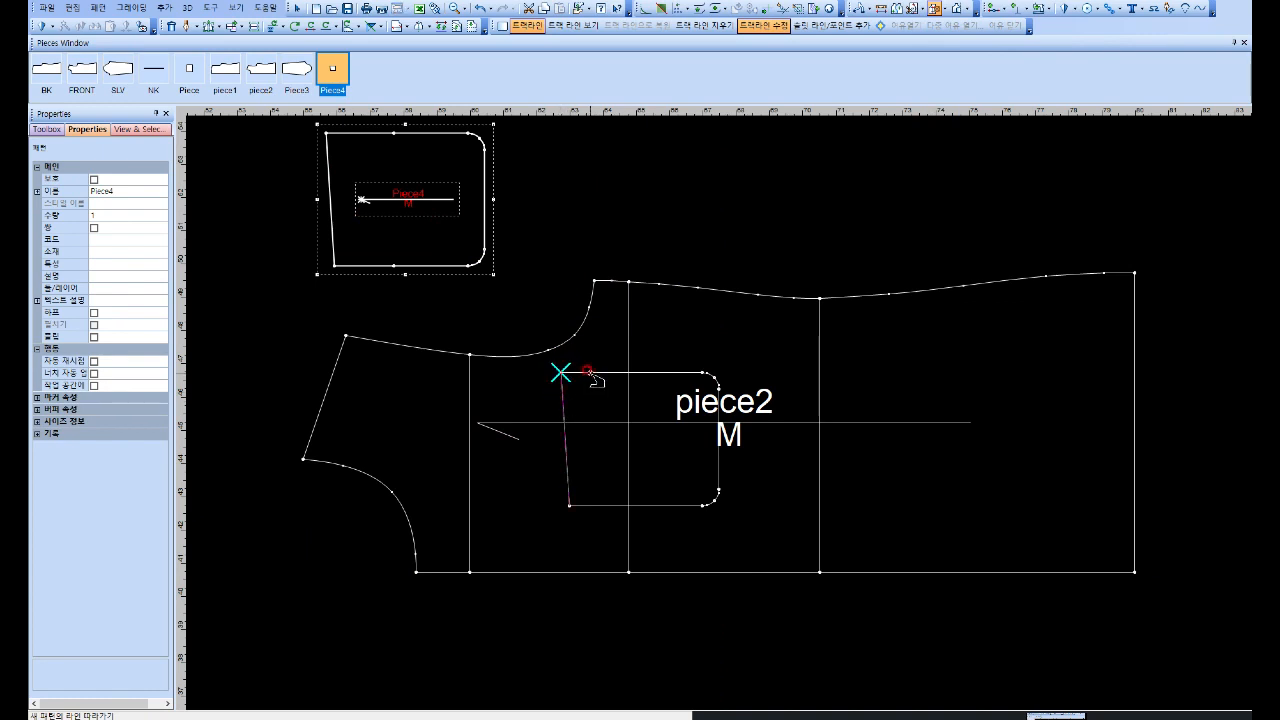
left_click(592, 375)
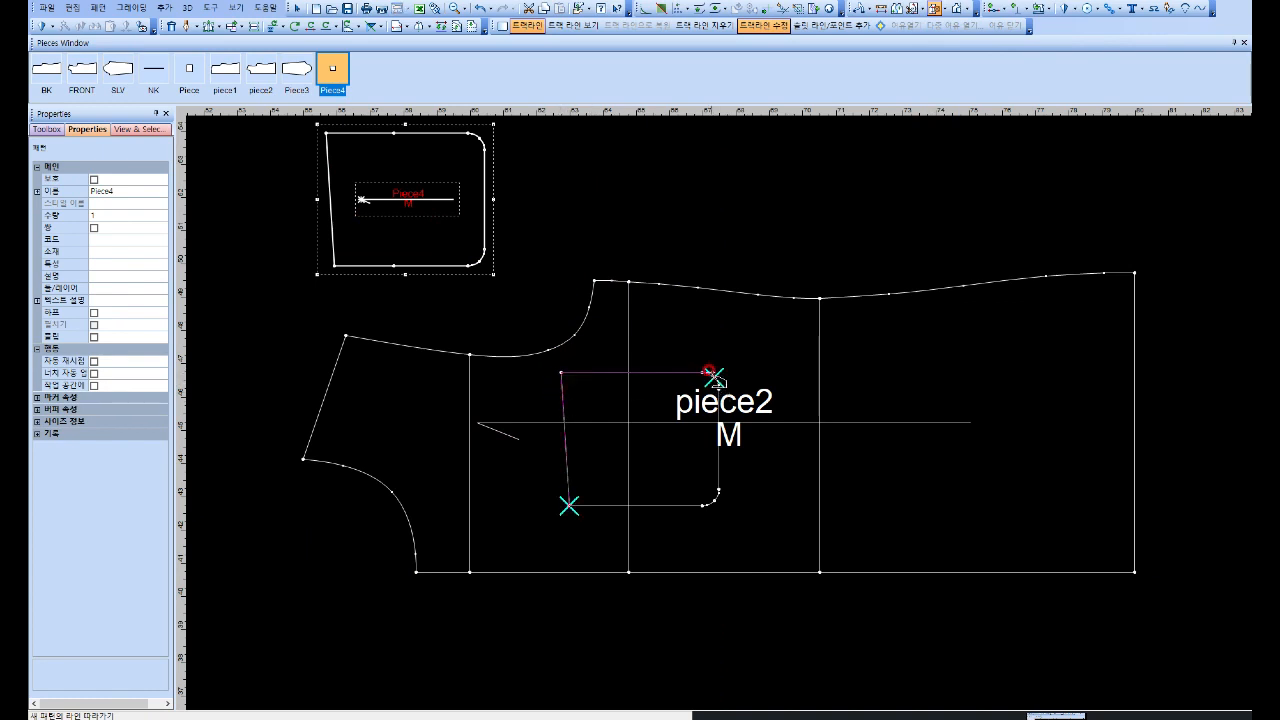
left_click(718, 409)
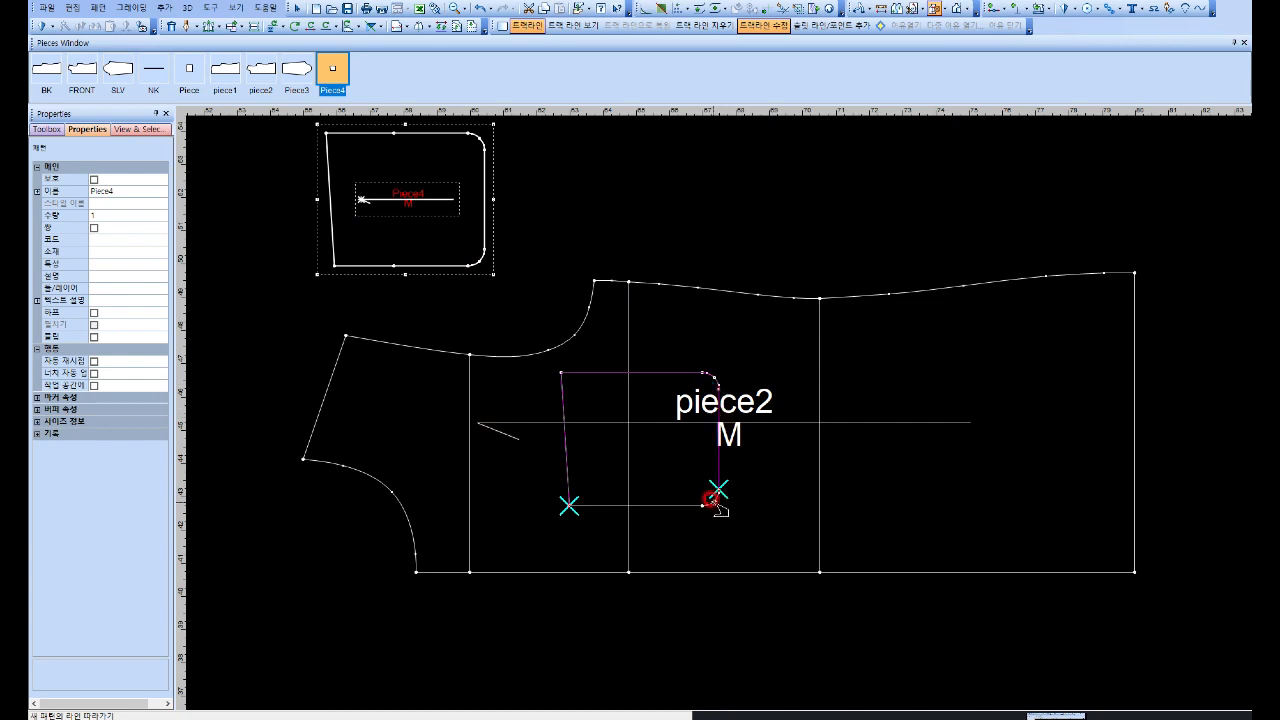
left_click(660, 506)
left_click(597, 386)
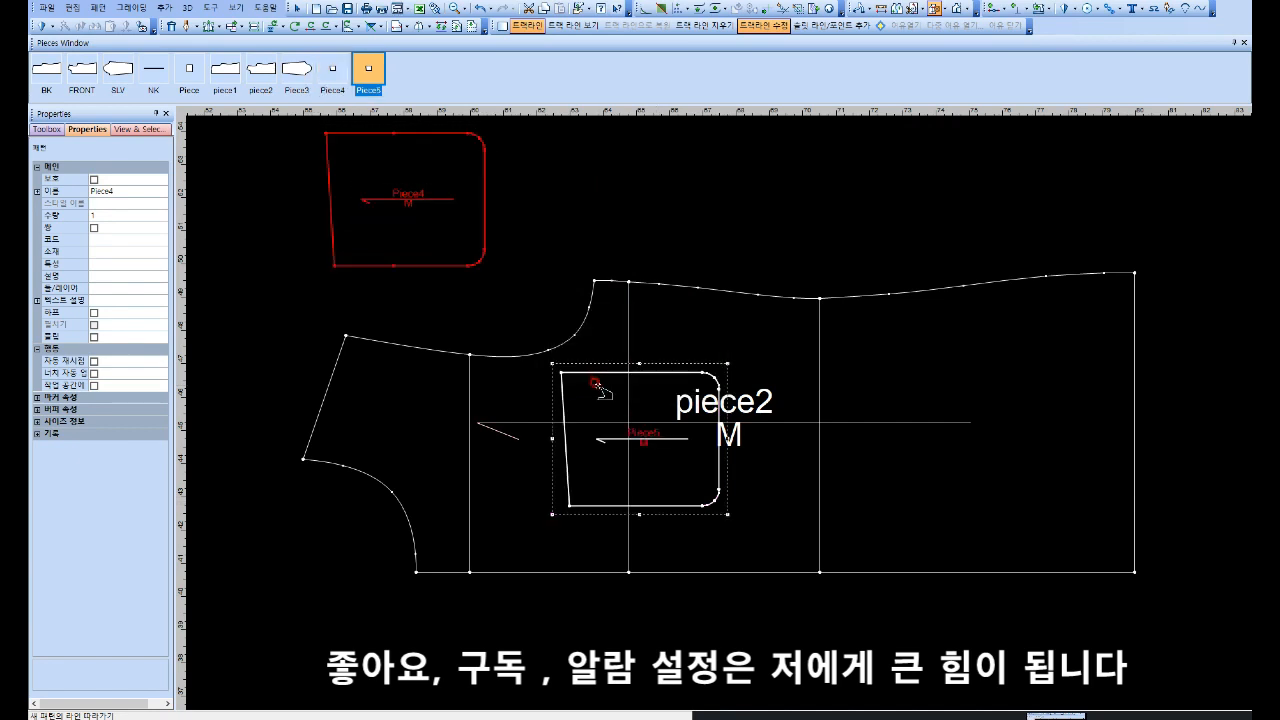
Step: Overlay the second traced pocket on the first to compare them, and place it beside the first above piece2
left_click_drag(602, 389, 684, 163)
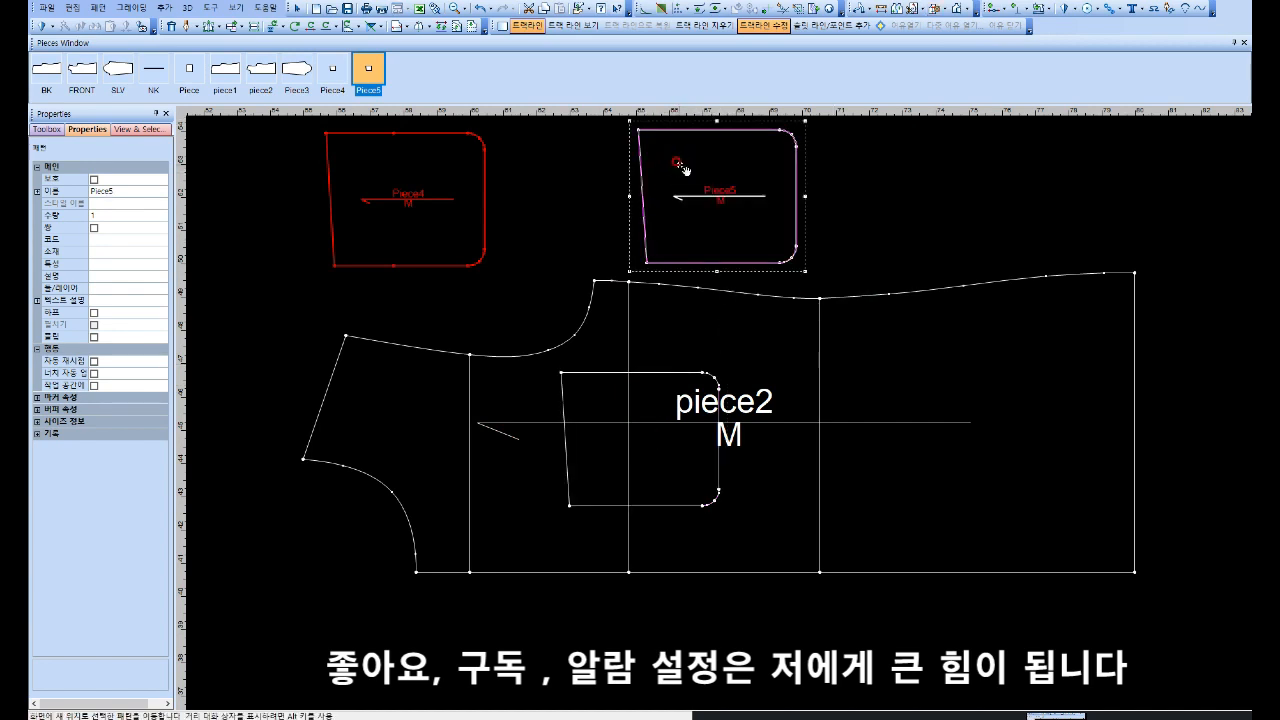
left_click(368, 172)
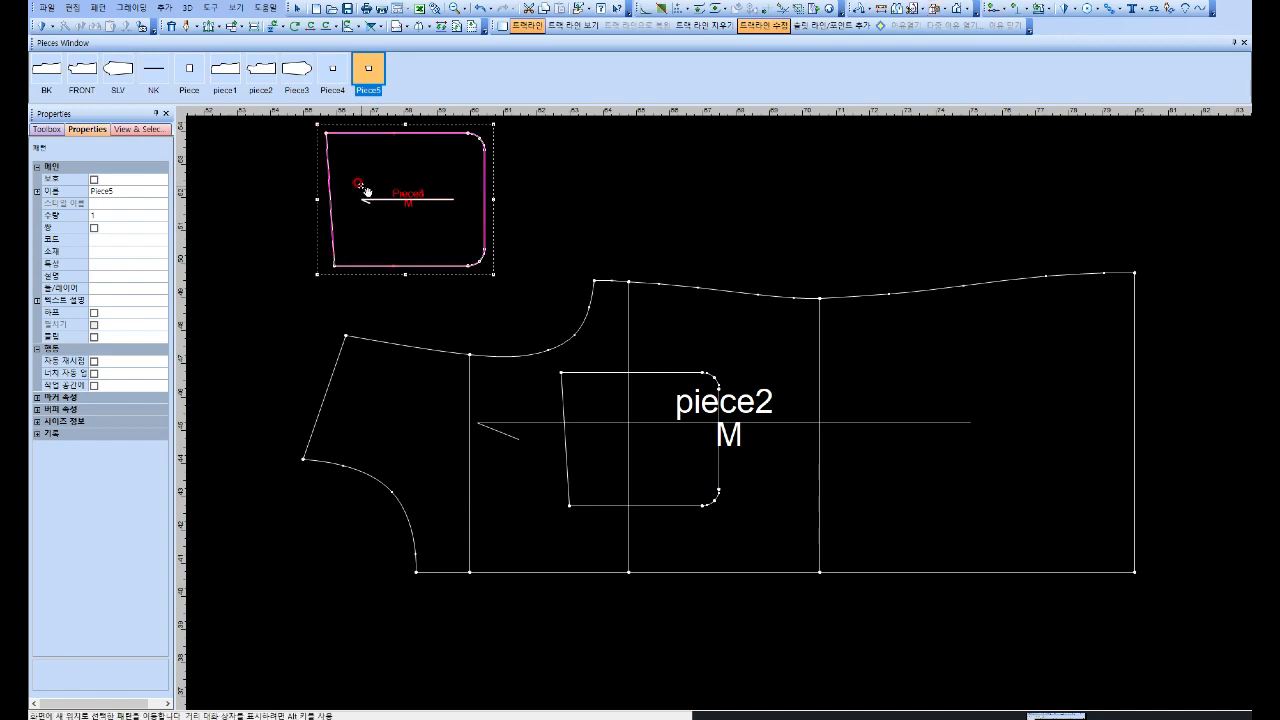
left_click_drag(362, 190, 645, 196)
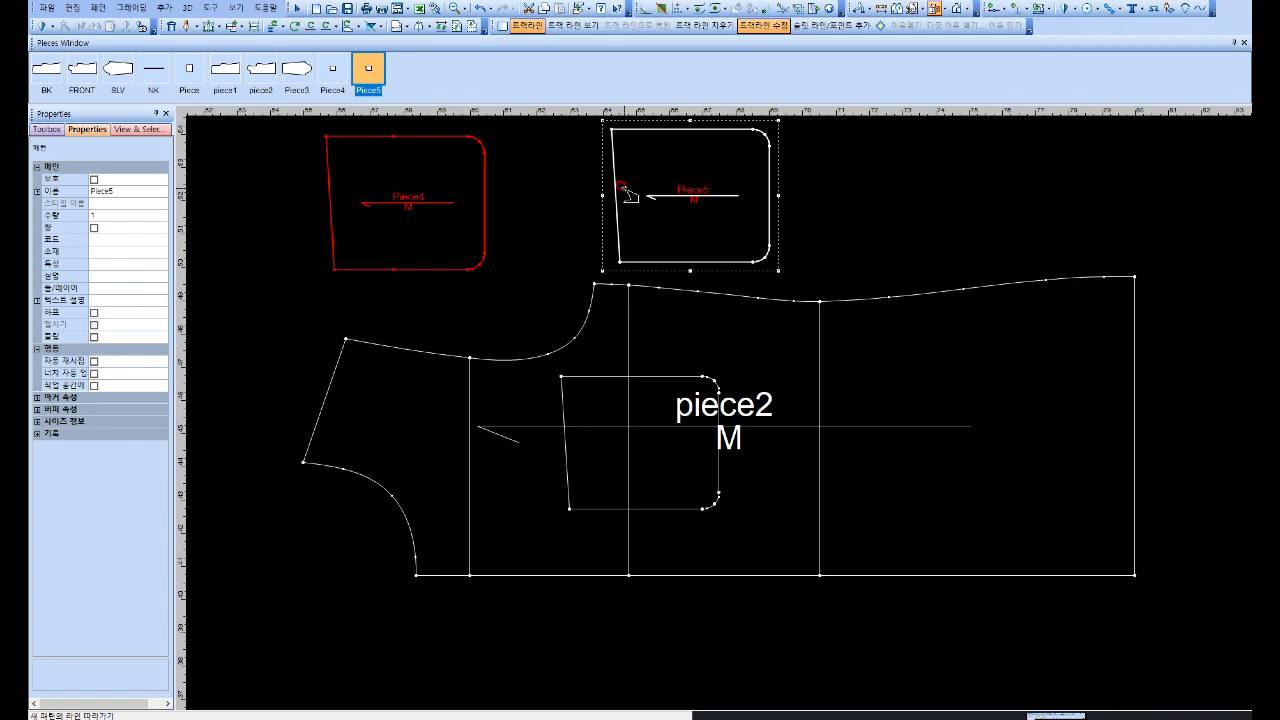
Step: Place a horizontal guideline along piece2's center-front edge and add a parallel guideline about 1 inch outside it
left_click_drag(561, 112, 426, 586)
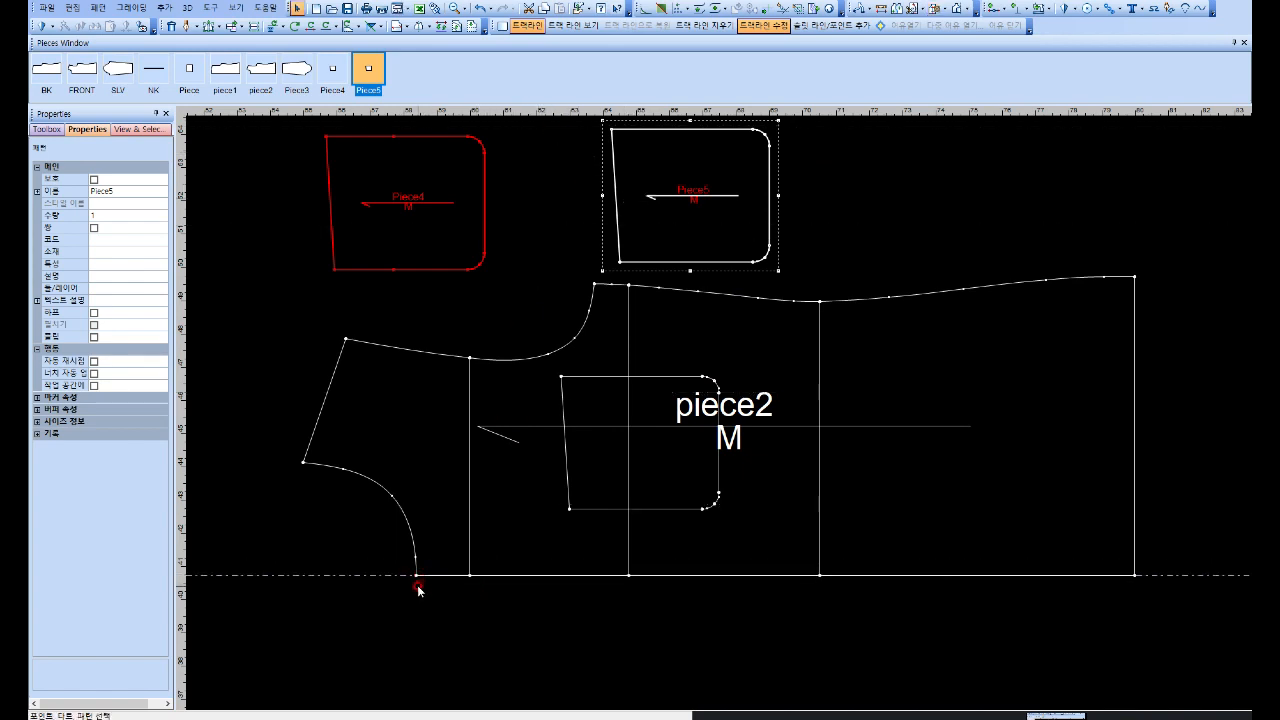
double_click(393, 577)
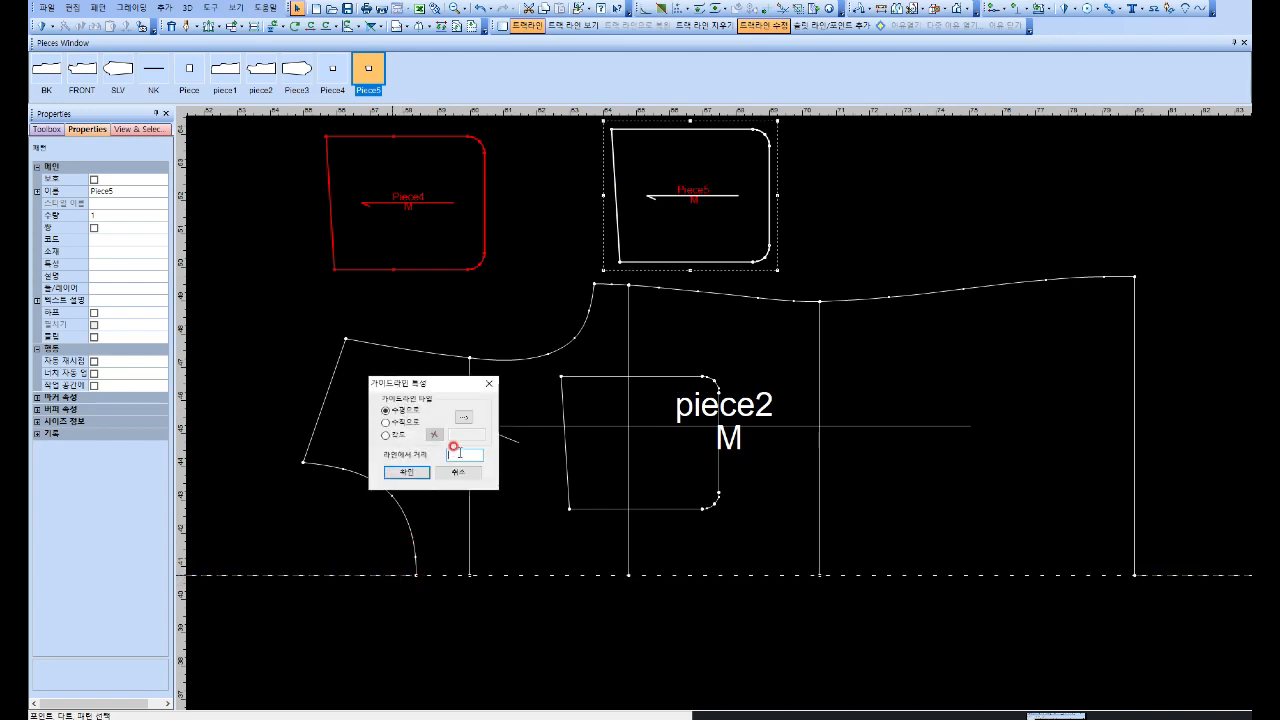
key("Return")
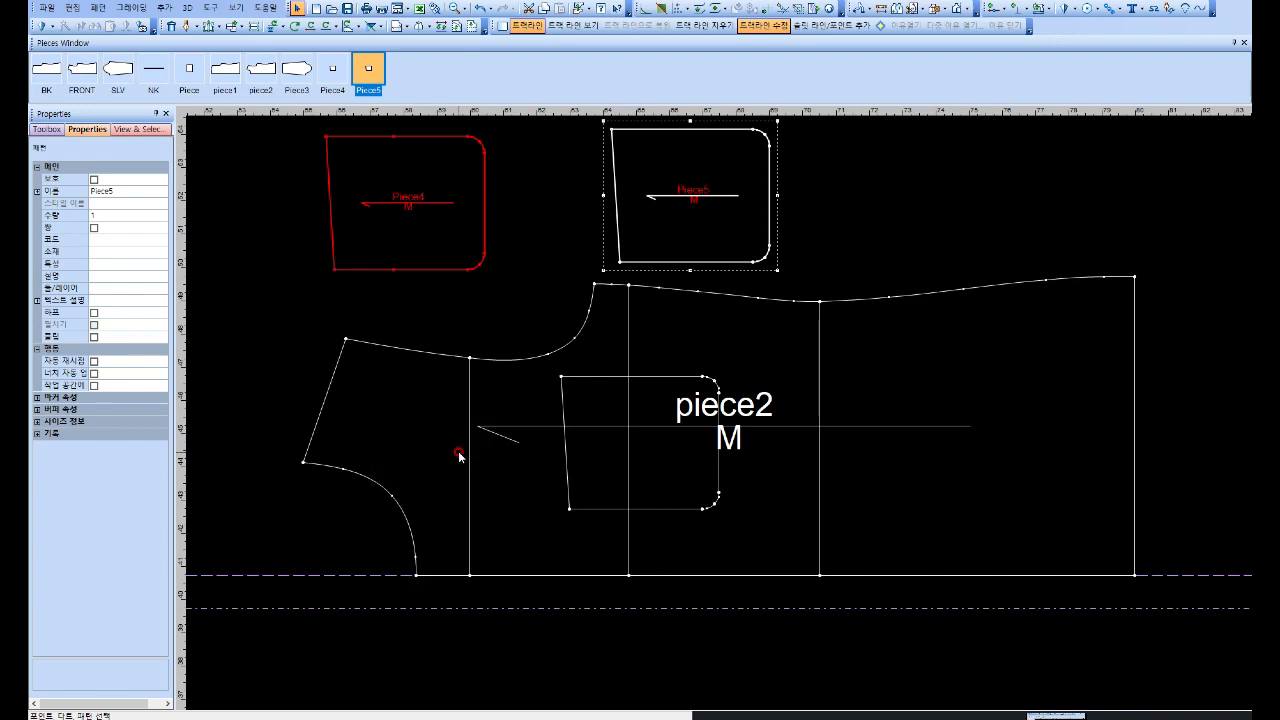
Step: Add vertical guidelines through the neck end and the hem end of piece2's center-front edge
left_click_drag(182, 470, 266, 576)
left_click_drag(413, 590, 419, 584)
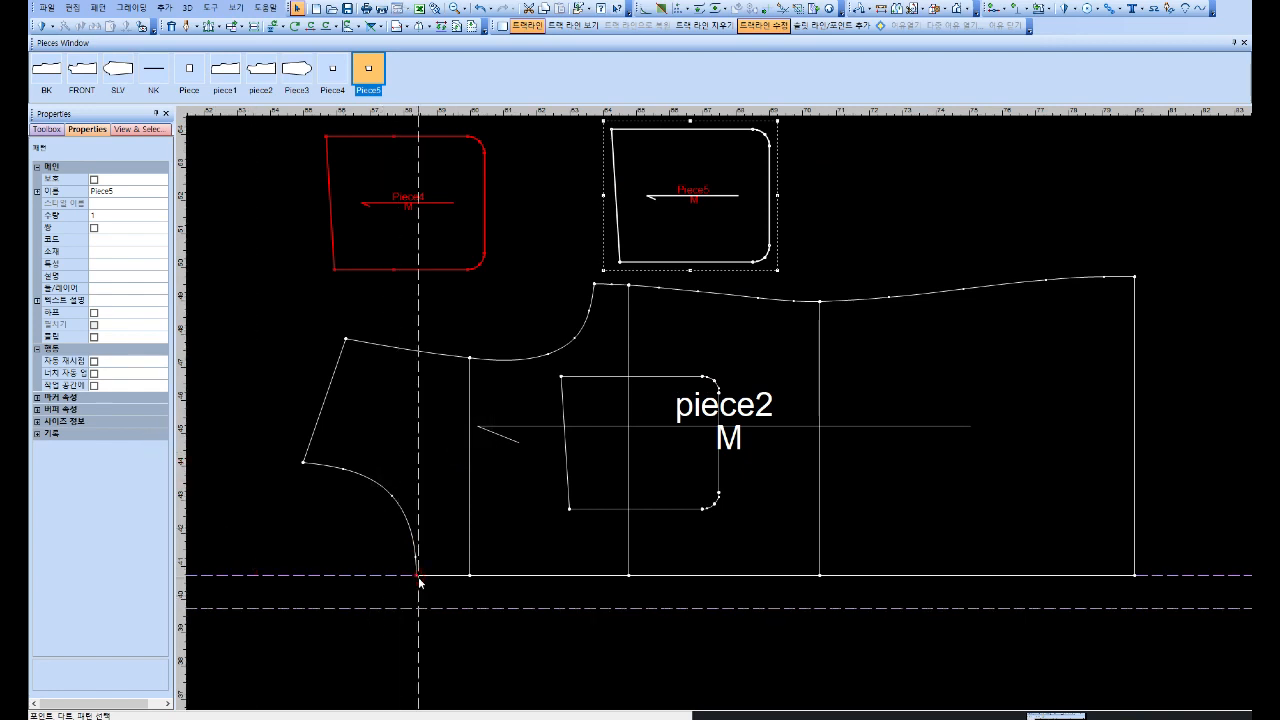
left_click(417, 477)
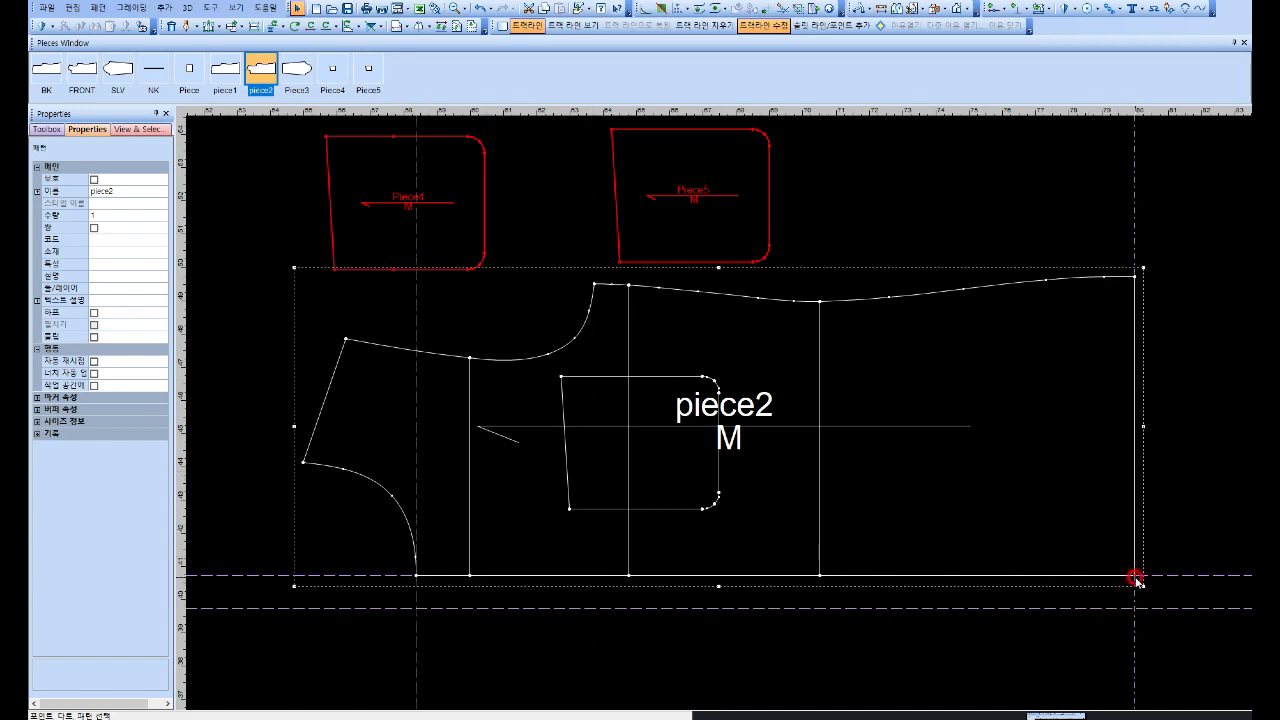
left_click(1023, 514)
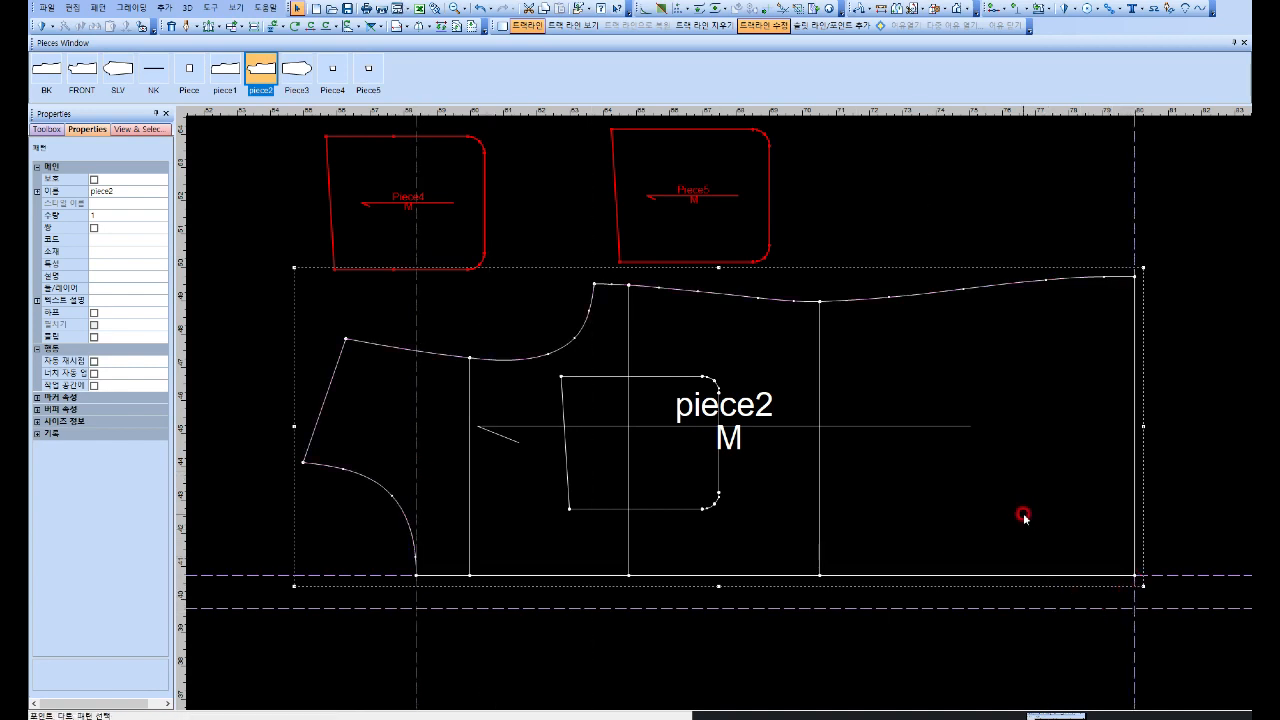
Step: Draw an internal contour from the hem end to the neck end of the center-front edge, following the guideline 1 inch outside piece2
left_click(192, 25)
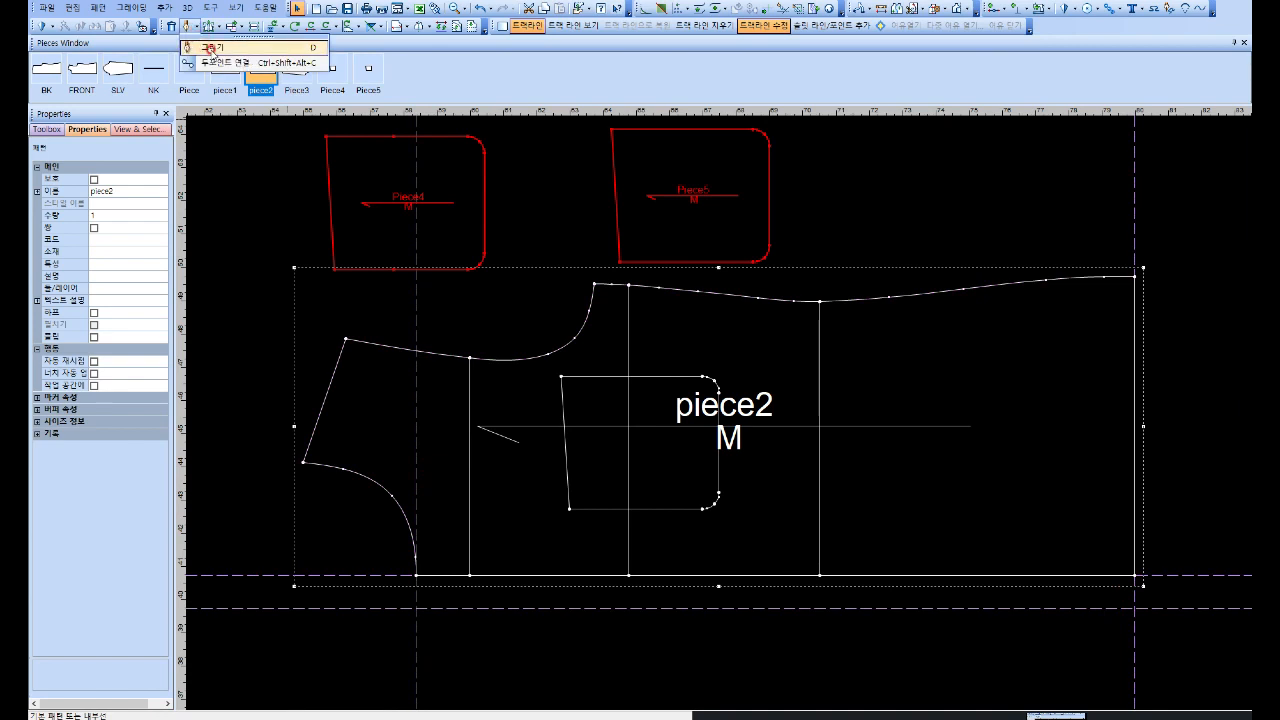
left_click(211, 48)
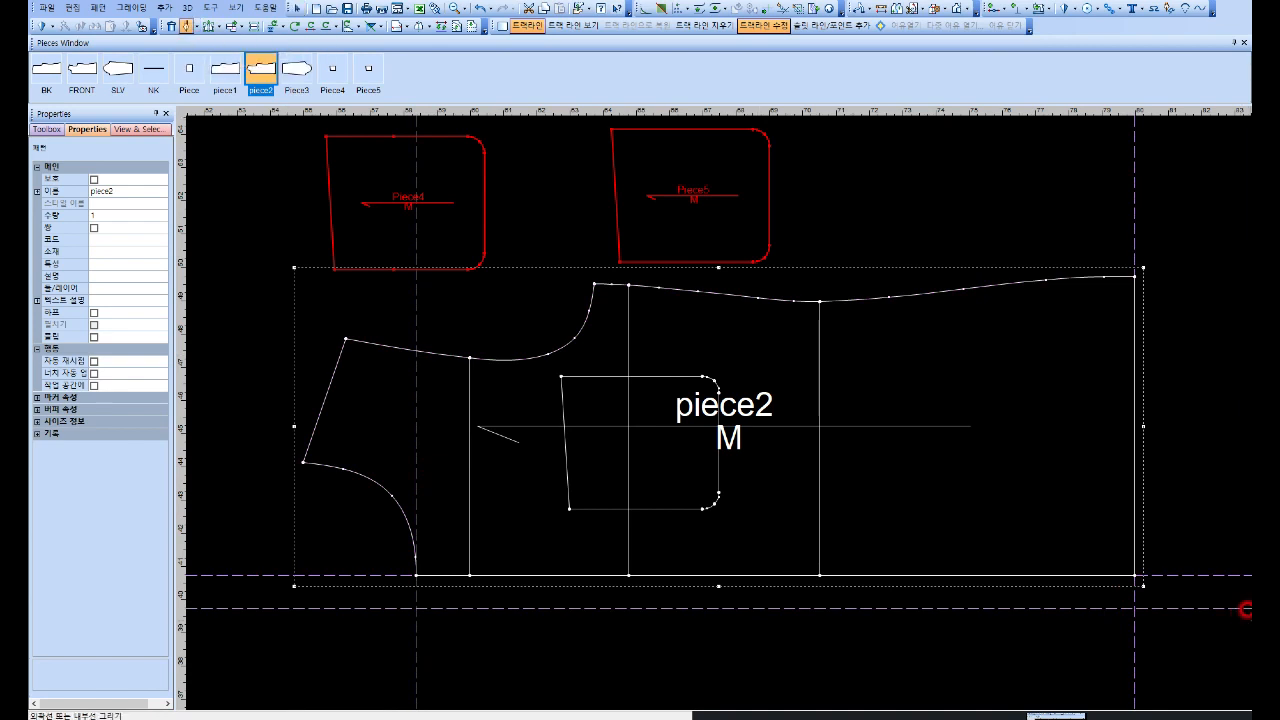
left_click(1134, 575)
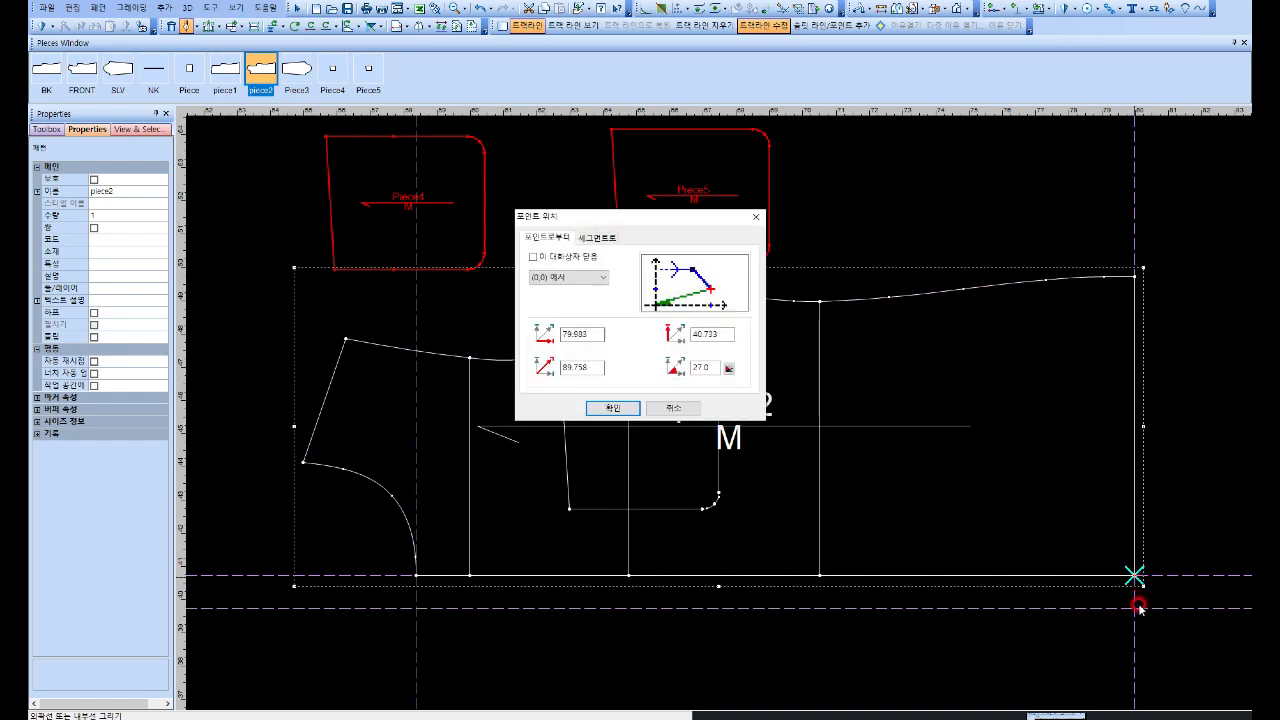
key("Return")
left_click(1134, 608)
key("Return")
left_click(415, 607)
key("Return")
left_click(416, 575)
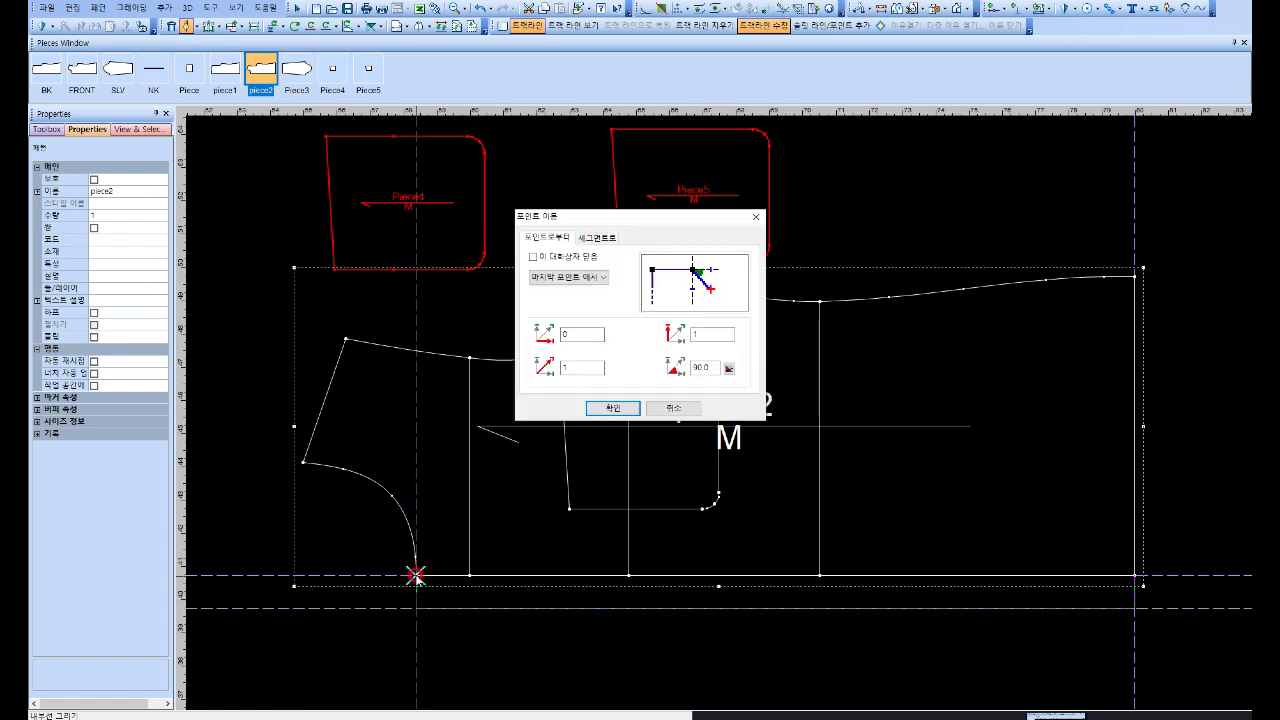
key("Return")
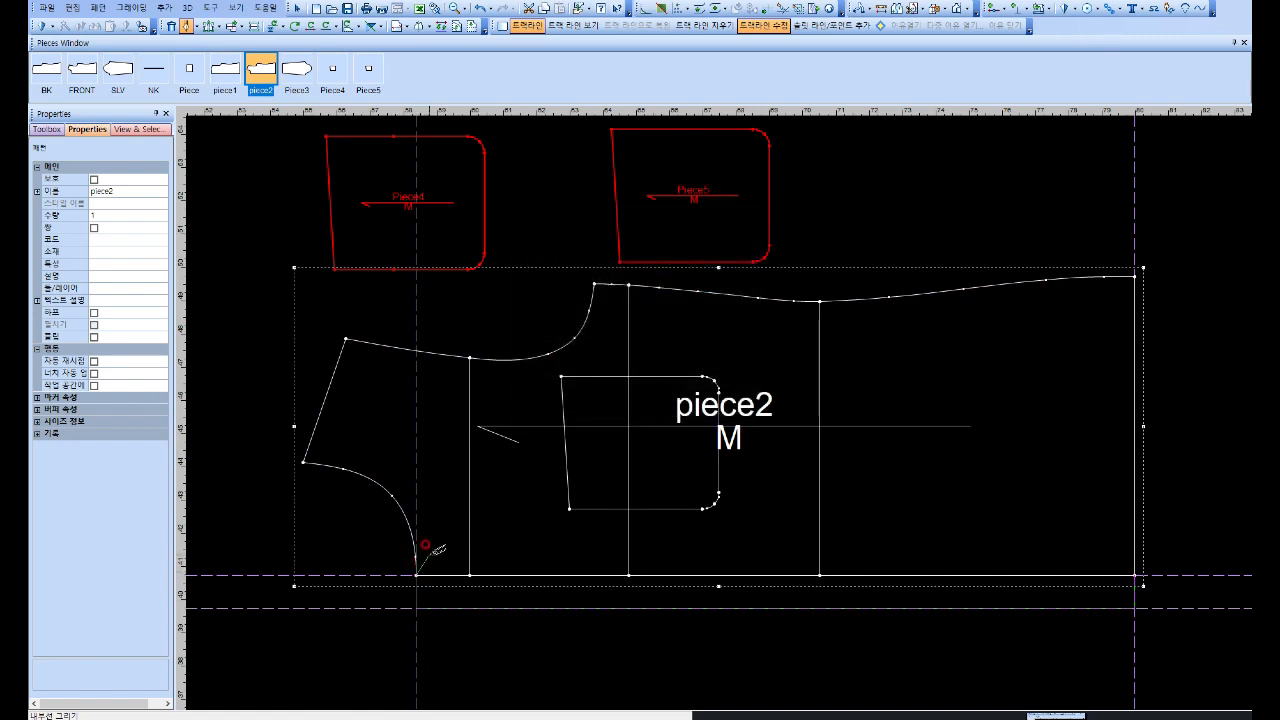
right_click(425, 546)
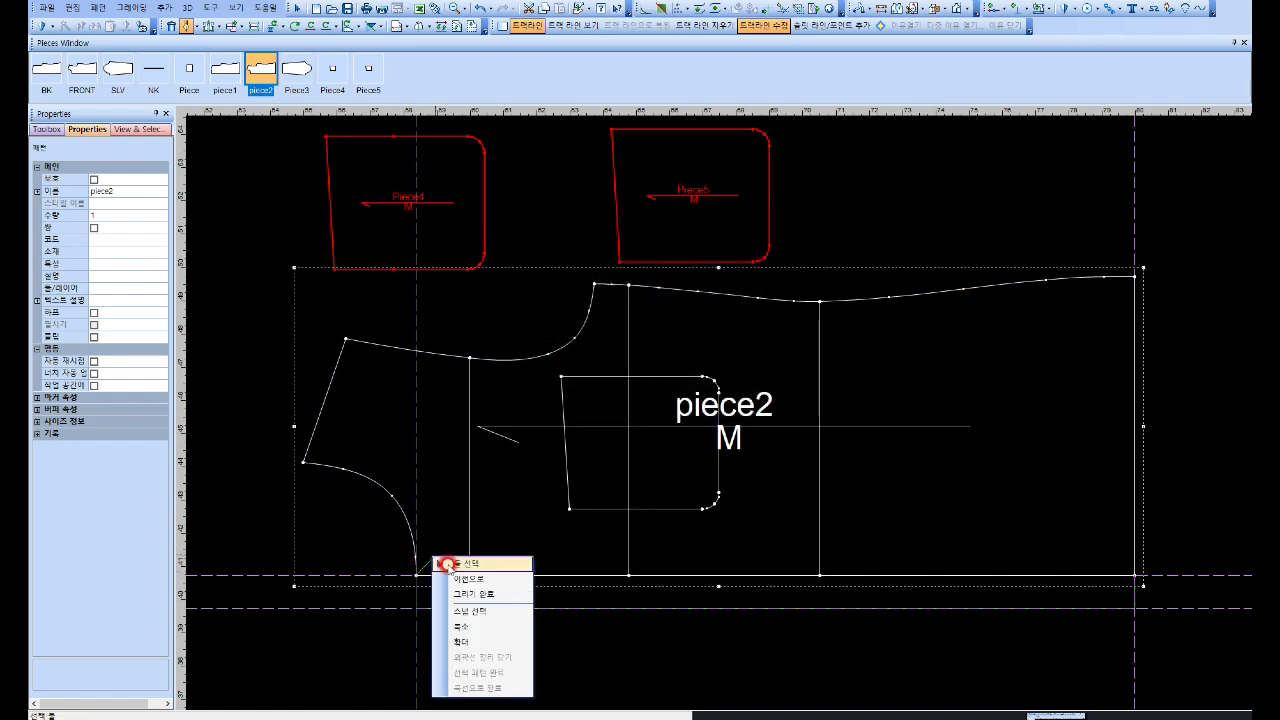
left_click(467, 582)
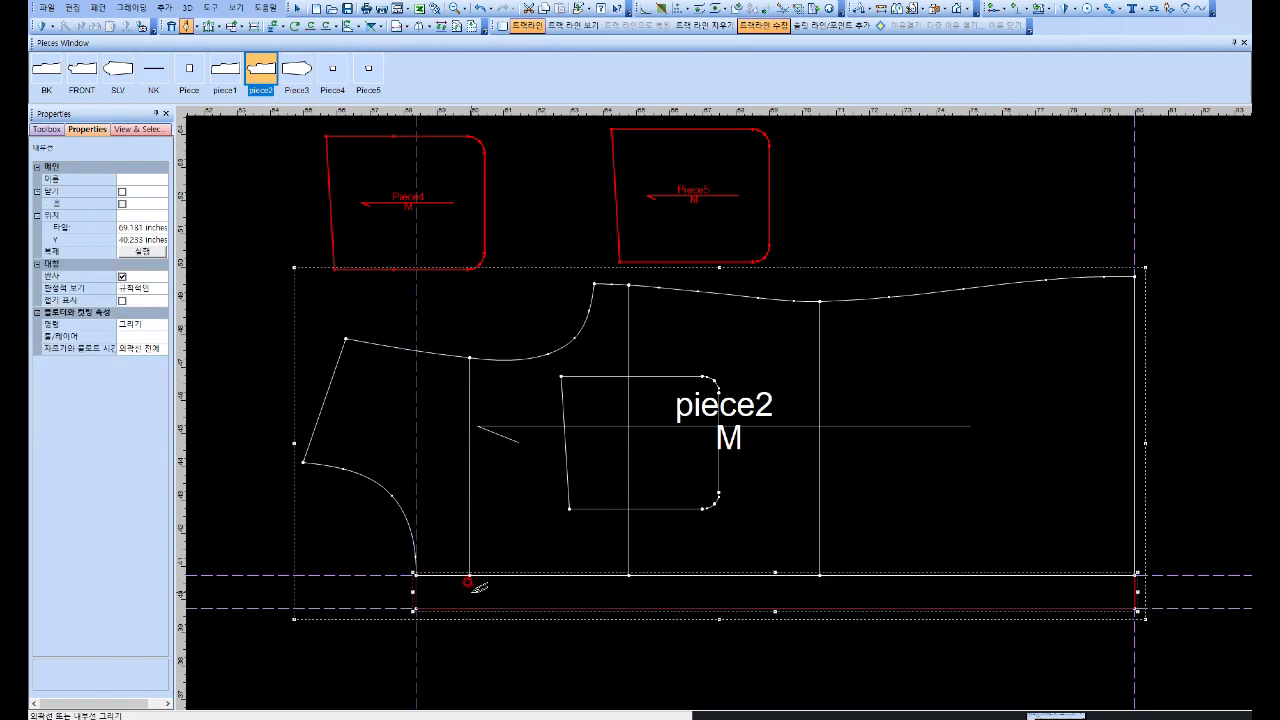
right_click(444, 519)
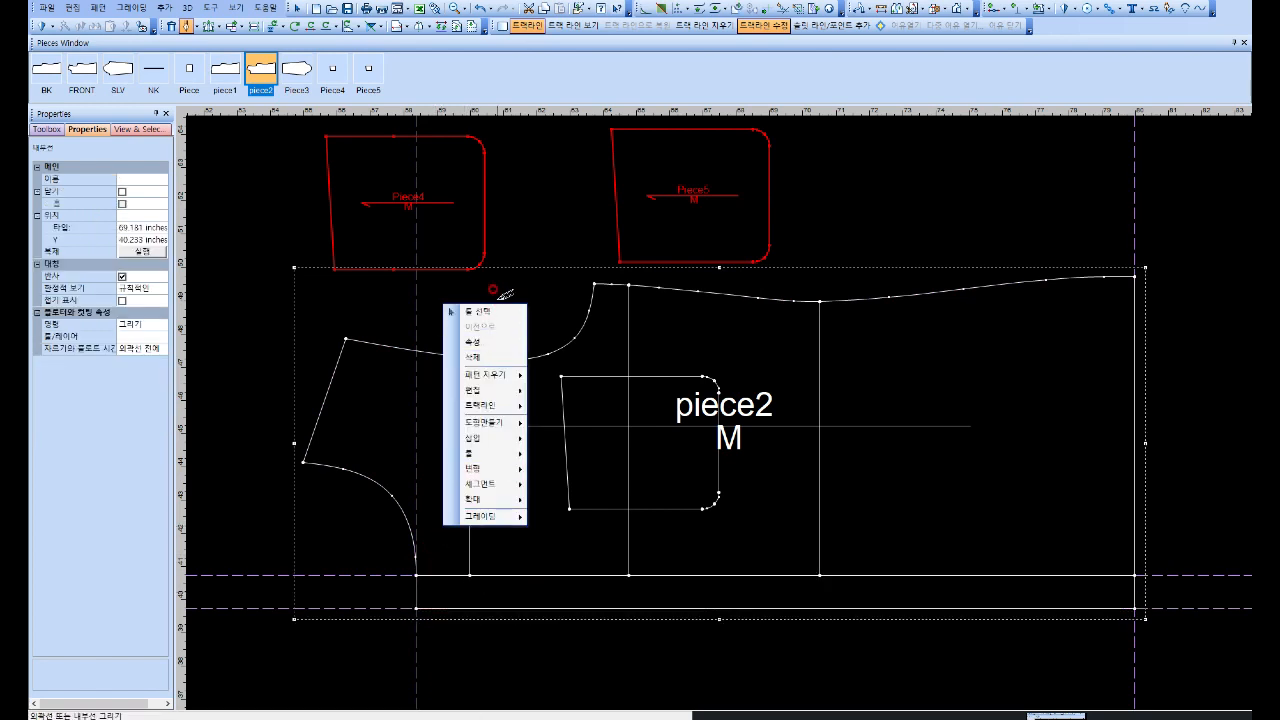
left_click(485, 312)
Step: Try the internal-element move tool on the extension contour outside piece2's center-front edge
left_click(455, 612)
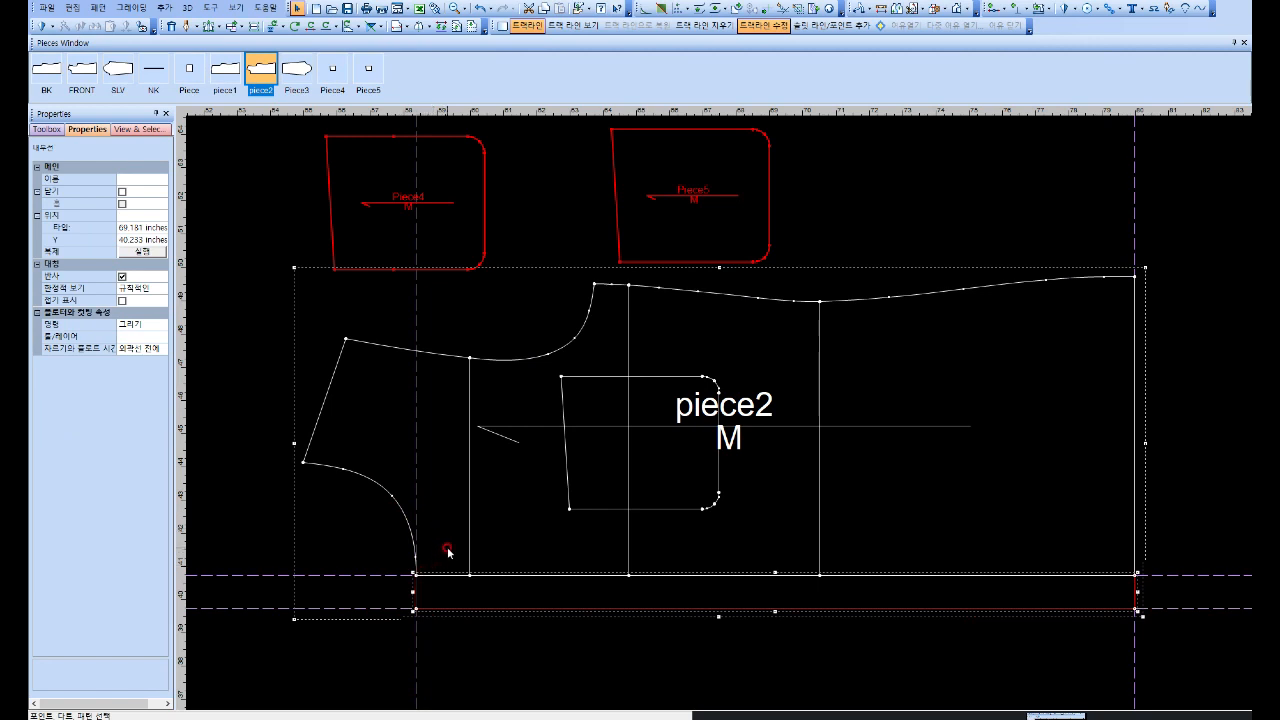
left_click(425, 590)
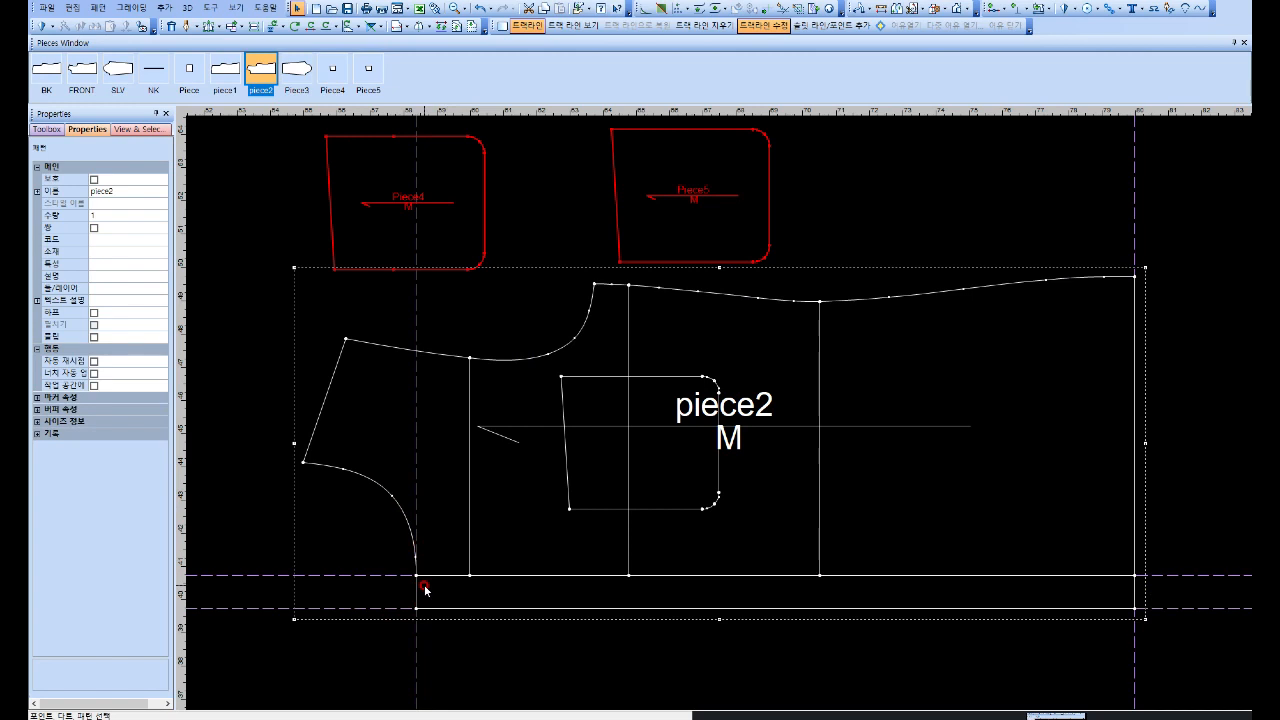
left_click(244, 25)
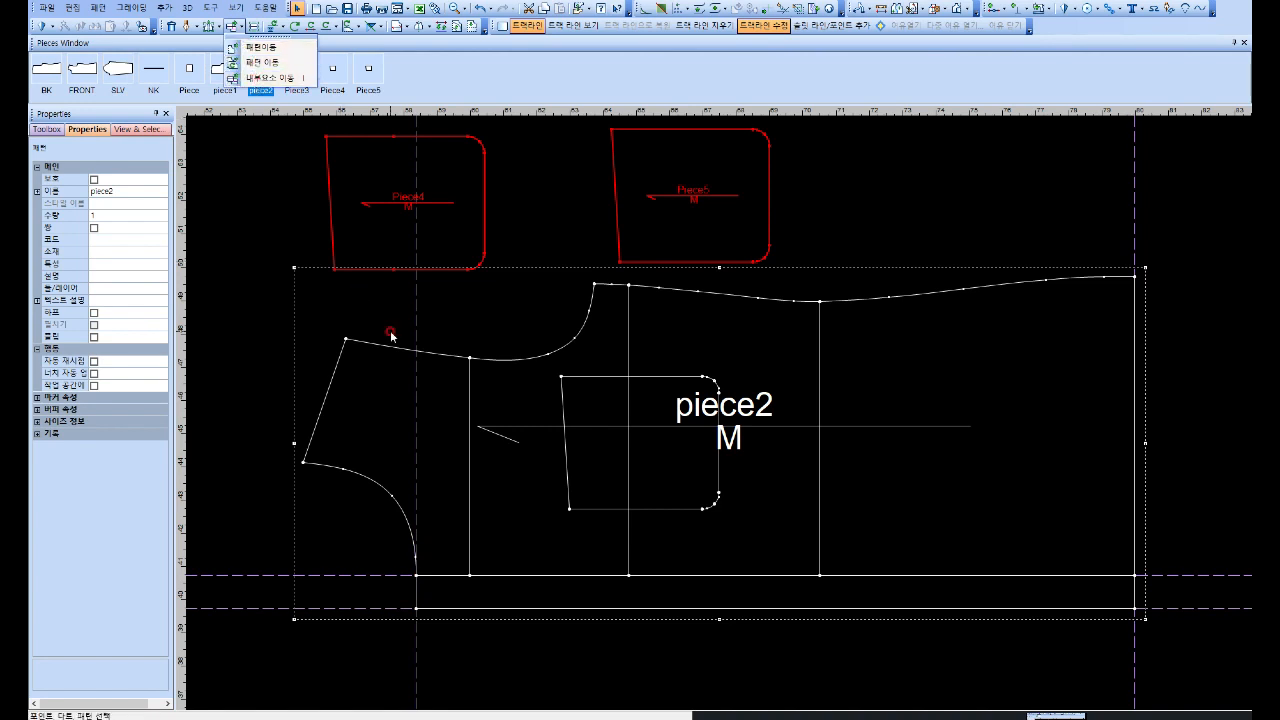
left_click(286, 79)
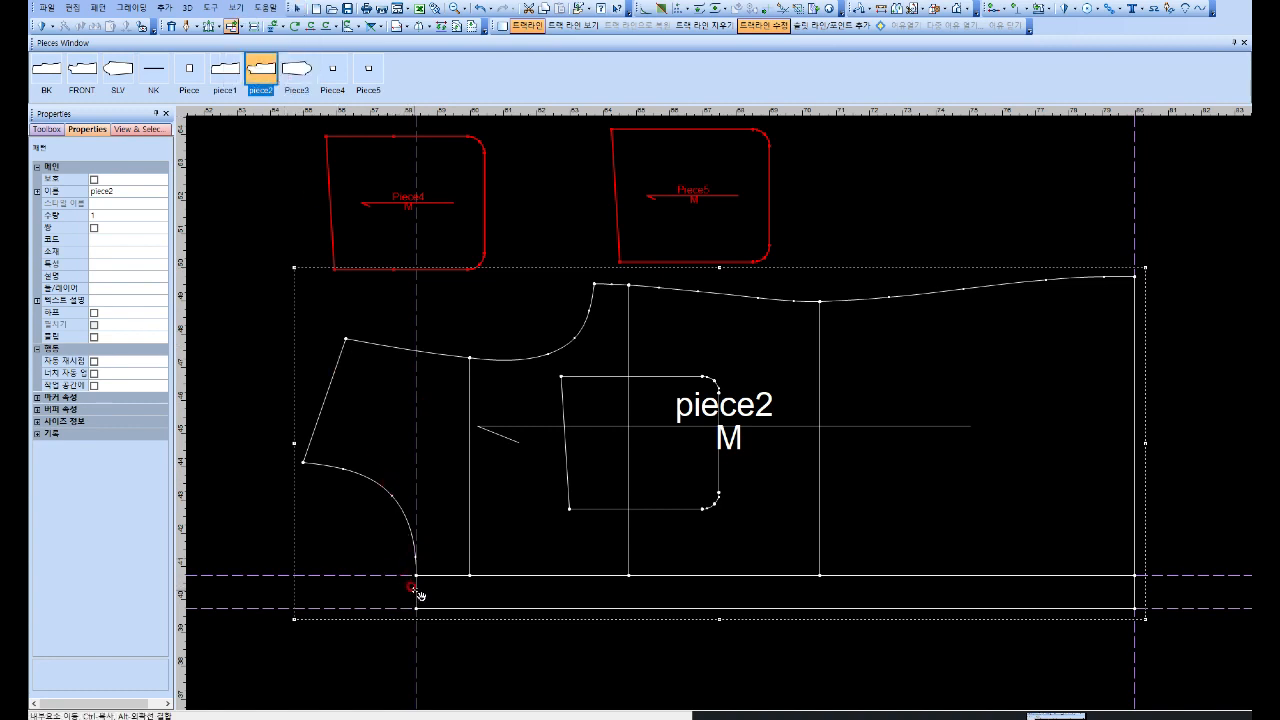
mouse_move(416, 580)
left_mouse_down()
mouse_move(254, 545)
mouse_move(260, 556)
mouse_move(257, 540)
mouse_move(423, 560)
mouse_move(396, 626)
mouse_move(483, 537)
mouse_move(426, 471)
mouse_move(426, 486)
mouse_move(492, 527)
mouse_move(425, 584)
left_mouse_up()
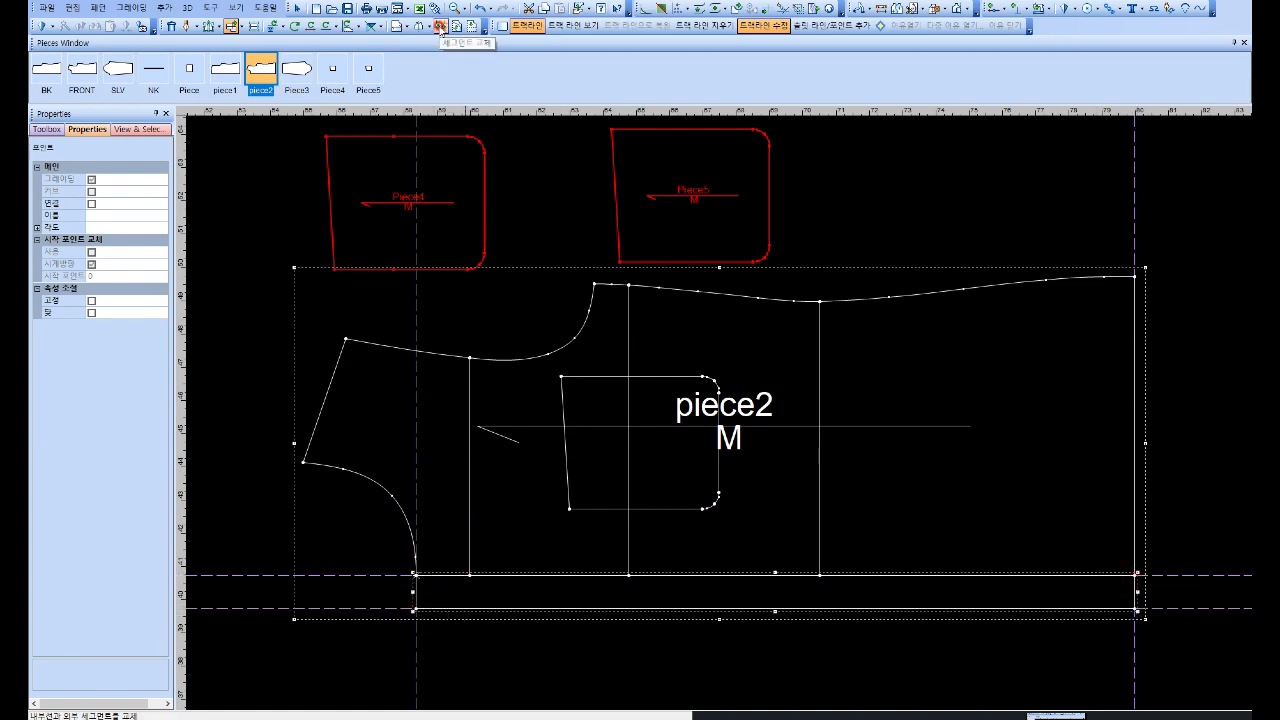
Step: Replace piece2's center-front outline segment with the extension contour, substituting both its first and last points
left_click(441, 27)
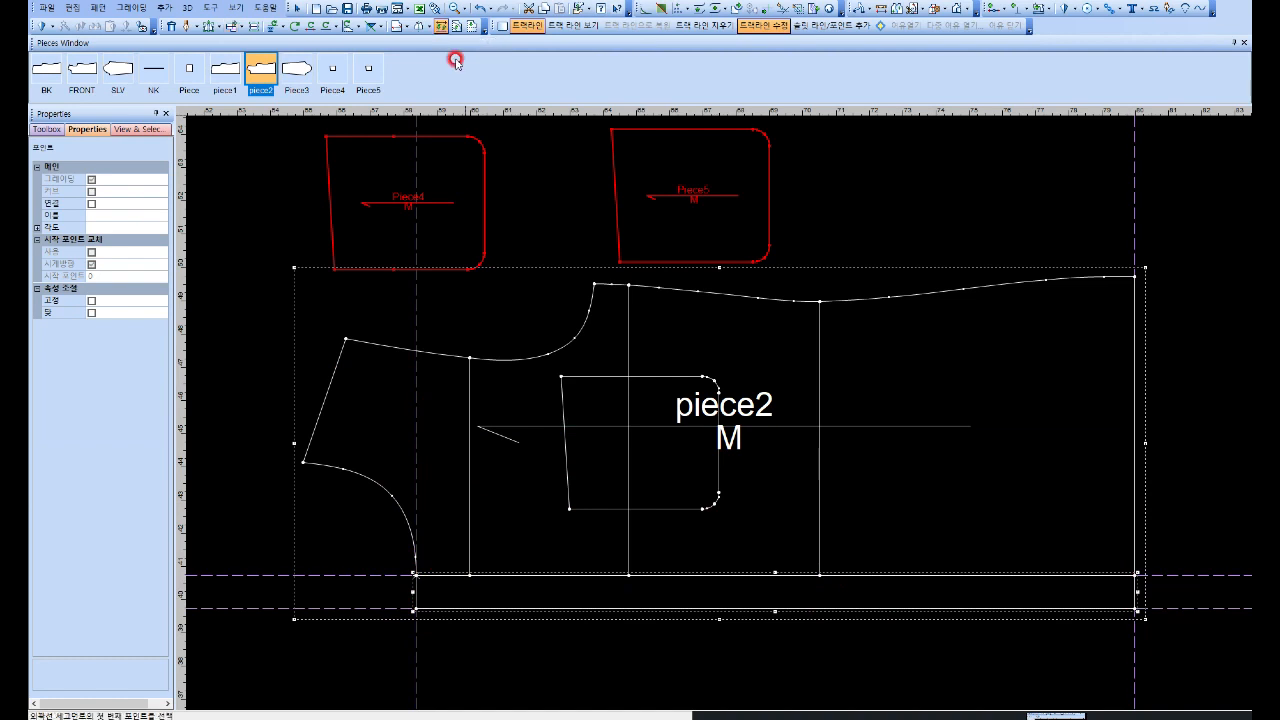
left_click(1134, 574)
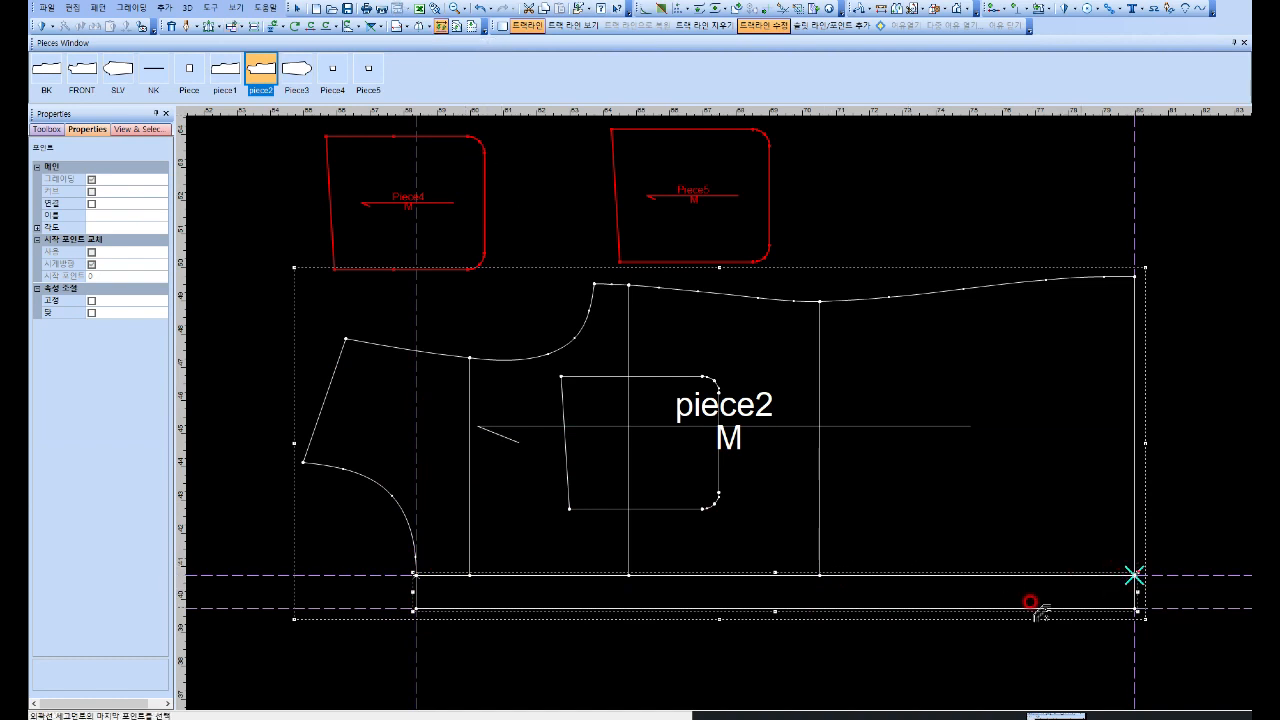
left_click(415, 575)
left_click(1135, 577)
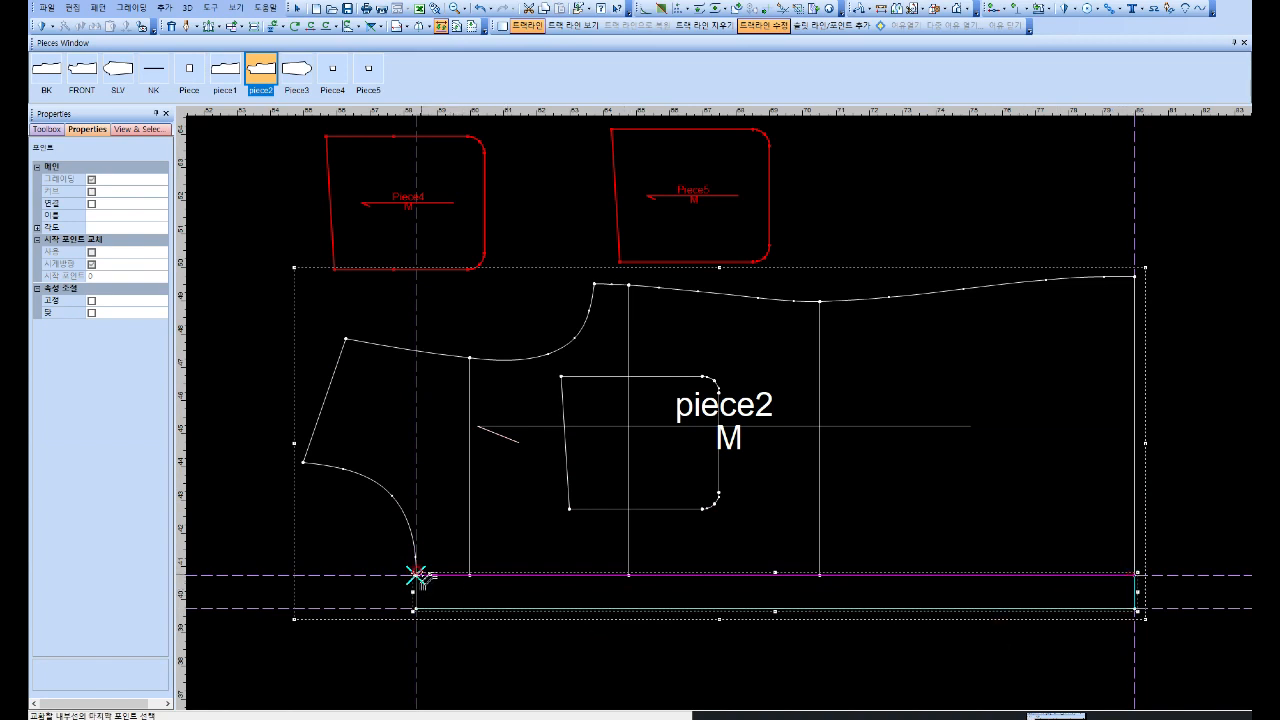
left_click(415, 575)
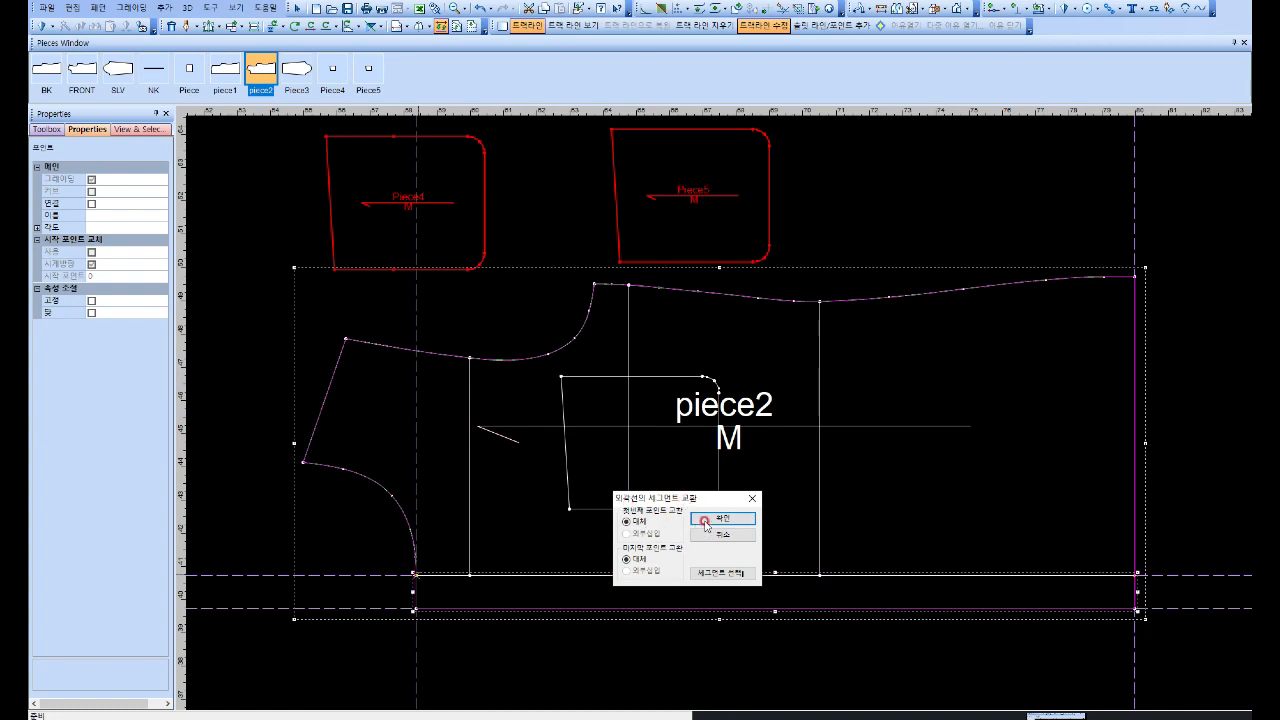
left_click(722, 519)
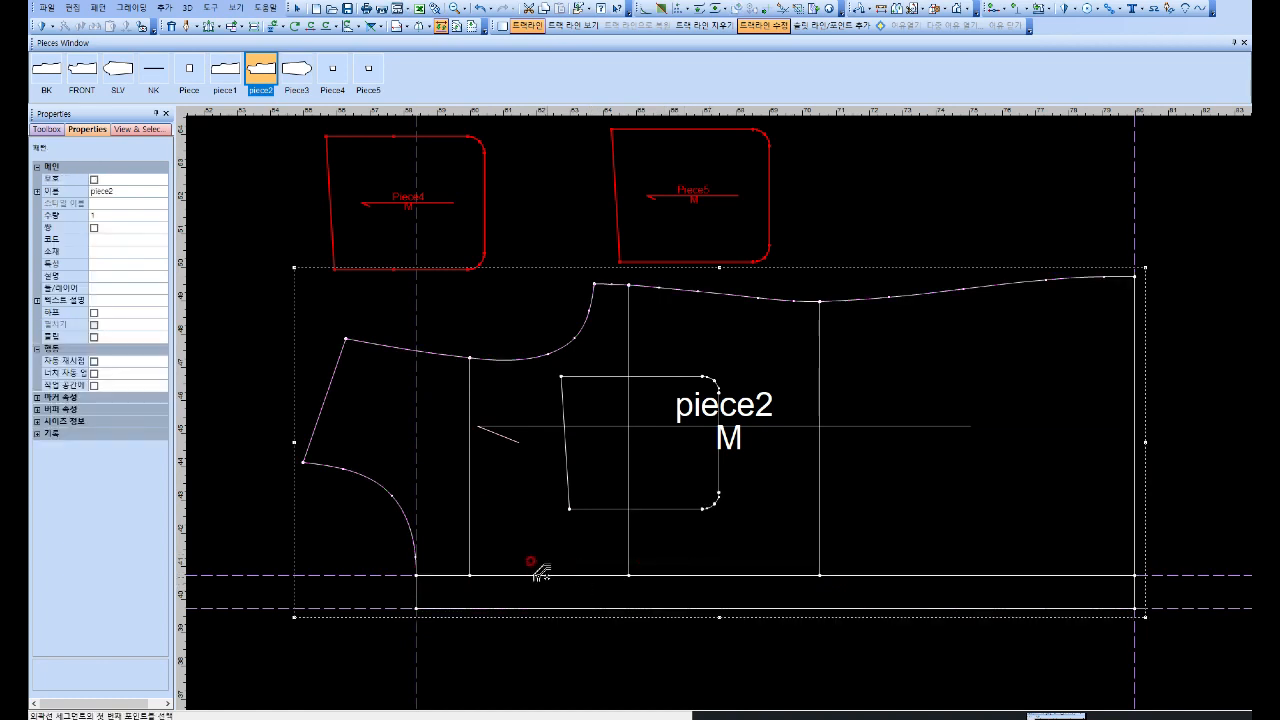
right_click(520, 530)
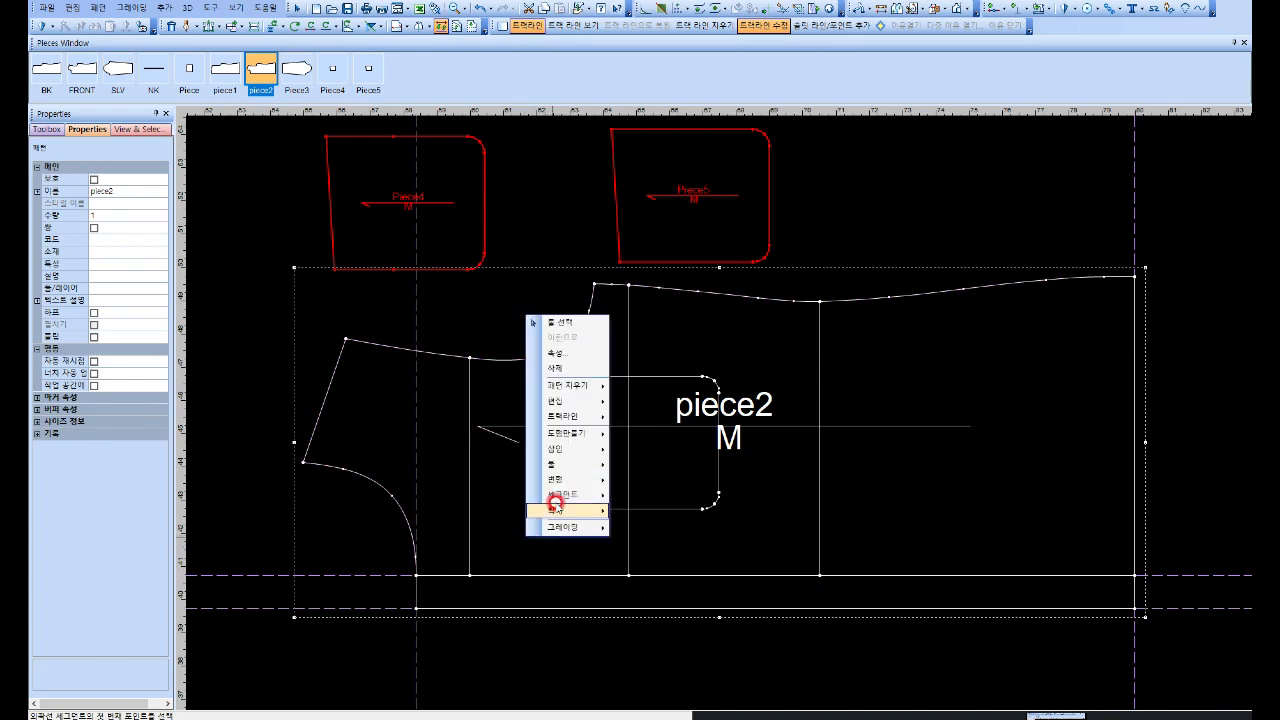
left_click(562, 322)
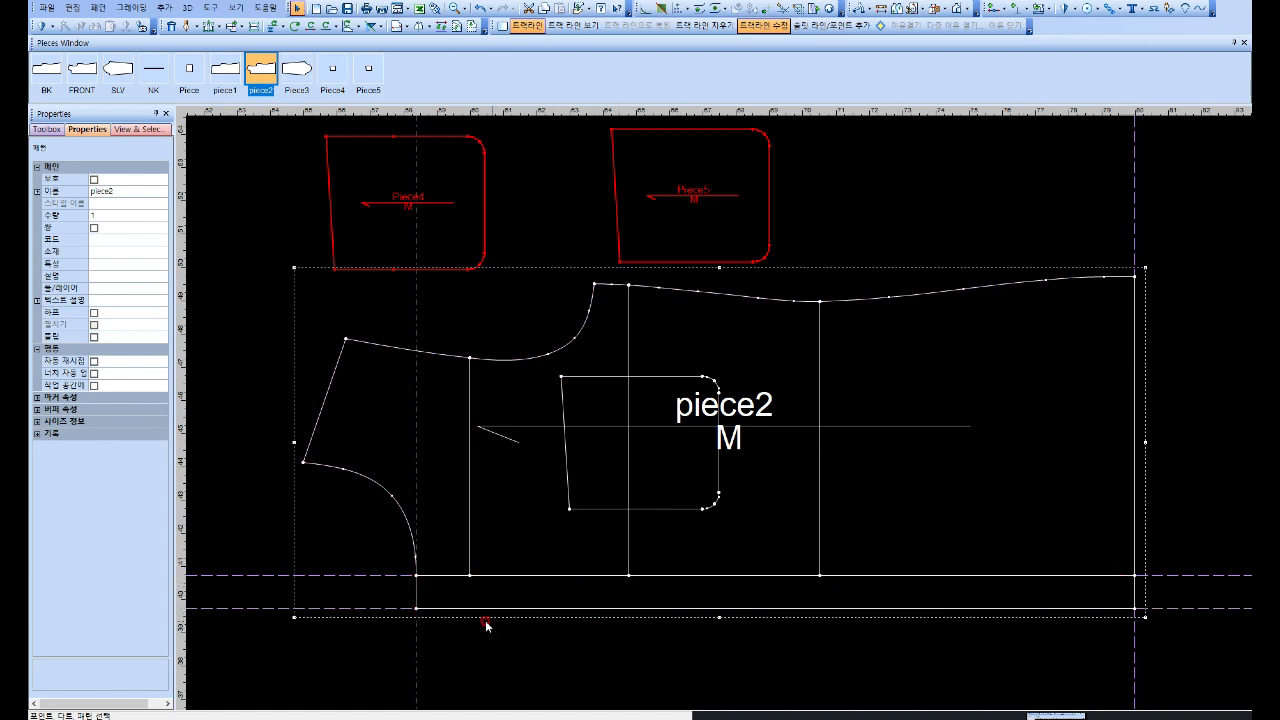
left_click(440, 580)
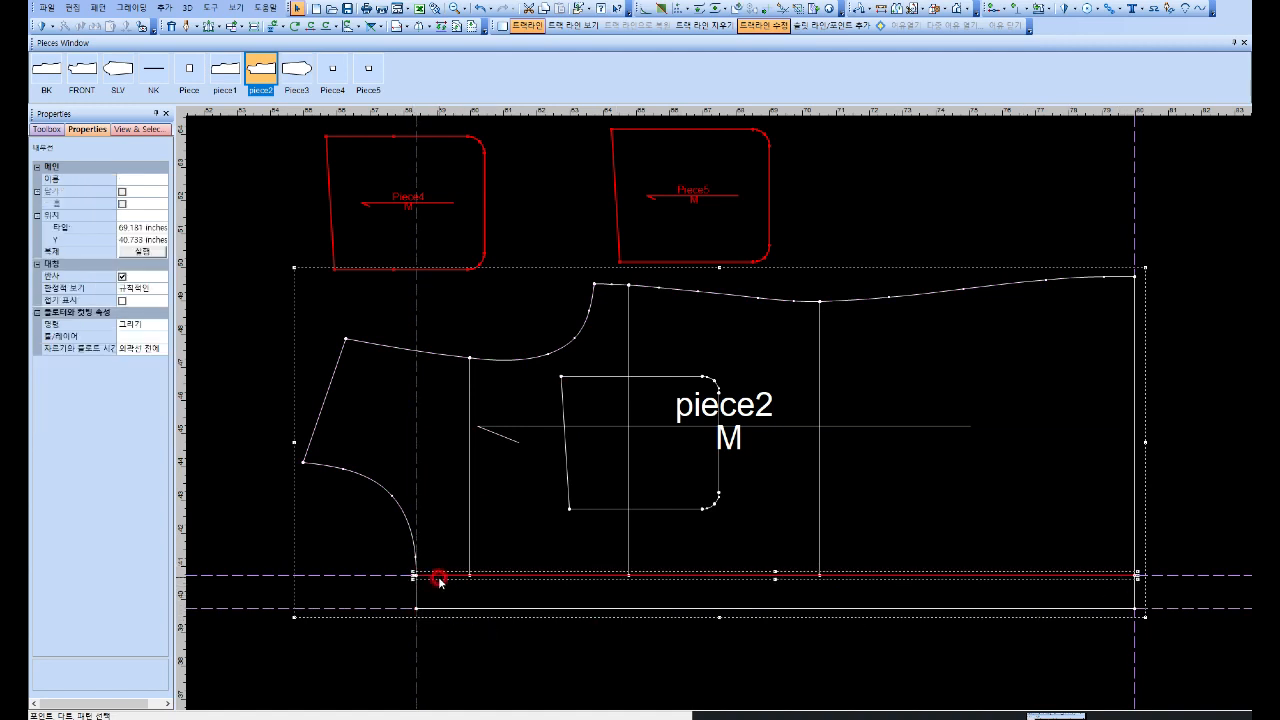
left_click(440, 612)
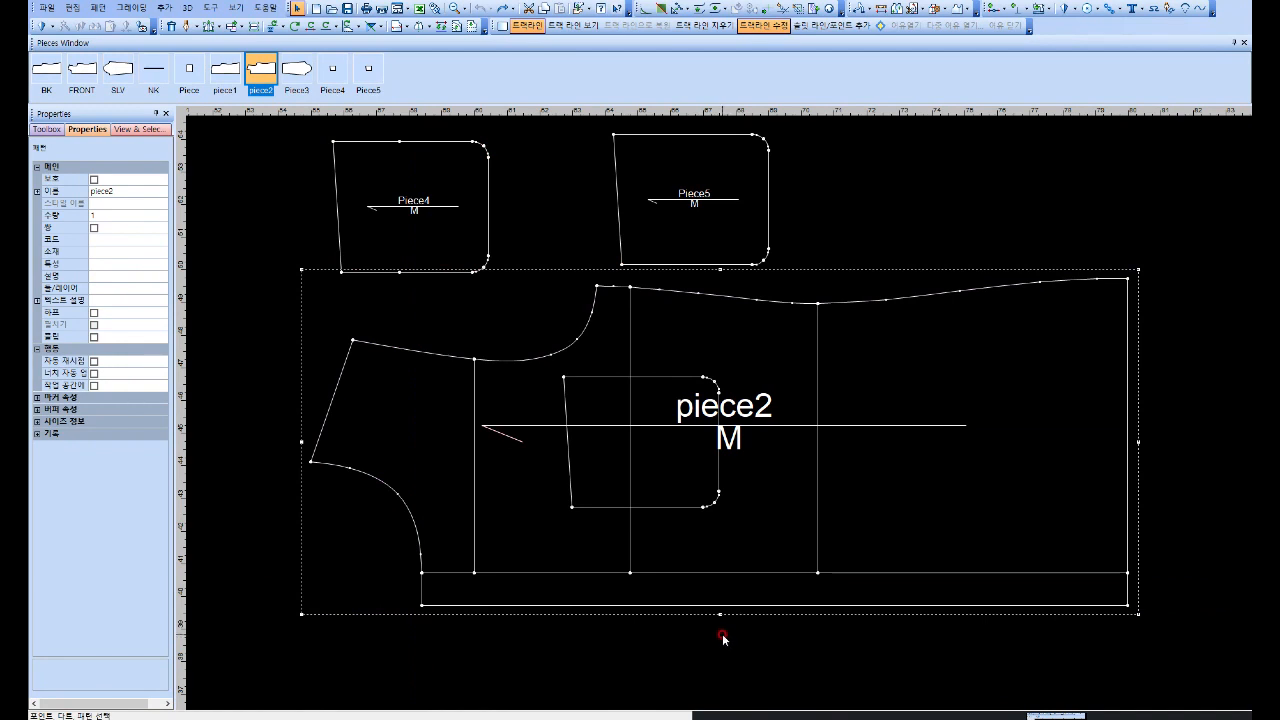
Step: Unfold the facing strip between piece2's extension edge and its original center-front line outward across the extension edge
left_click(962, 8)
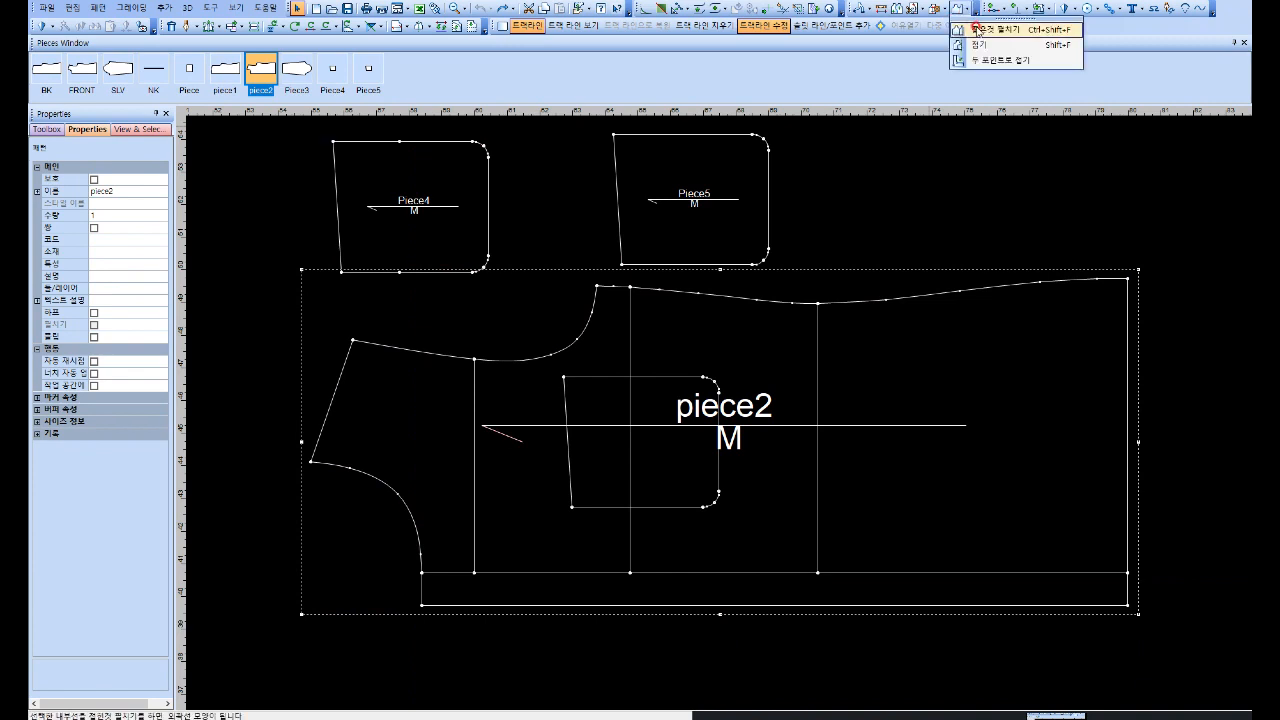
left_click(977, 31)
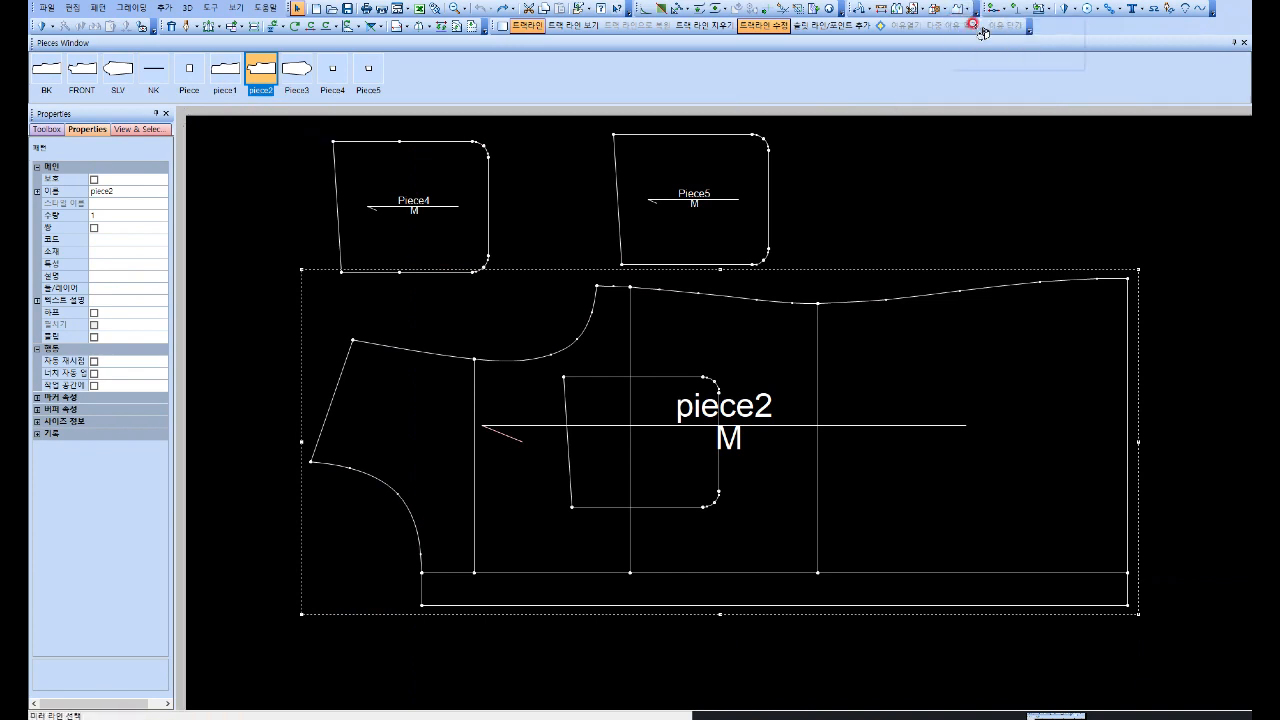
left_click(704, 604)
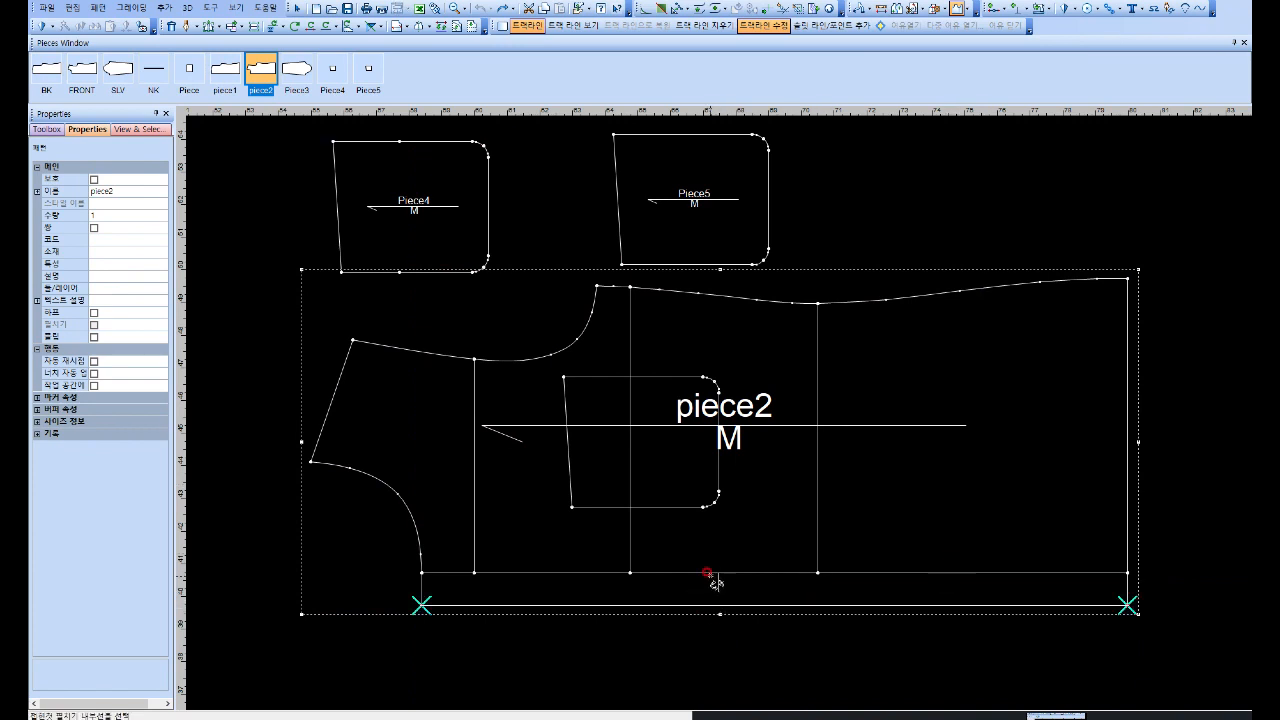
left_click(707, 572)
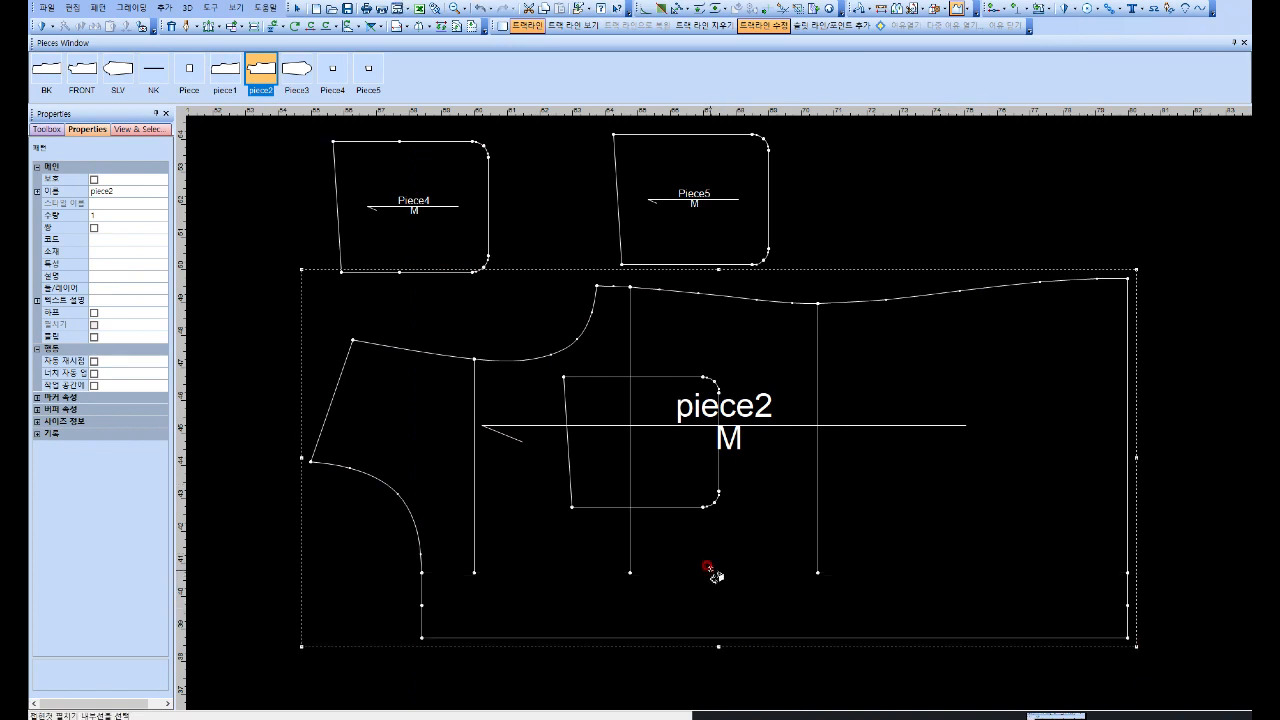
Step: Draw an internal line along the facing fold, from its neck-side point to its hem-side point
left_click(195, 26)
left_click(421, 604)
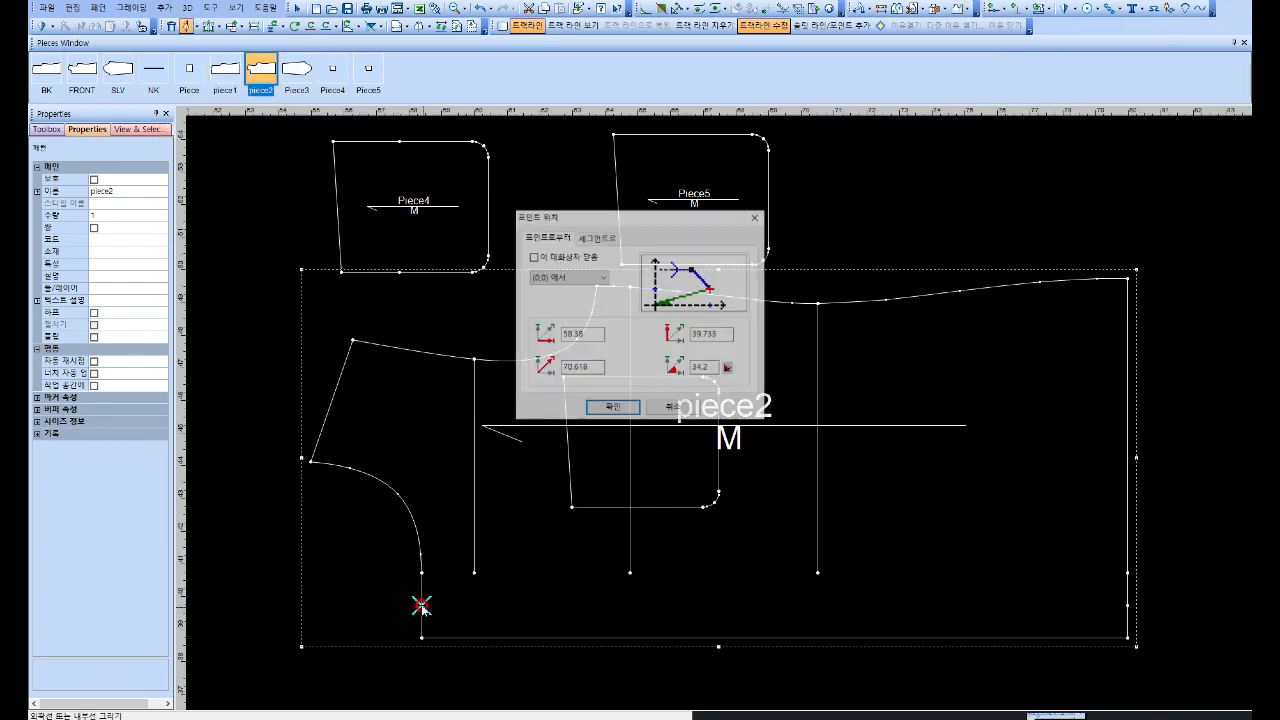
key("Return")
left_click(1124, 601)
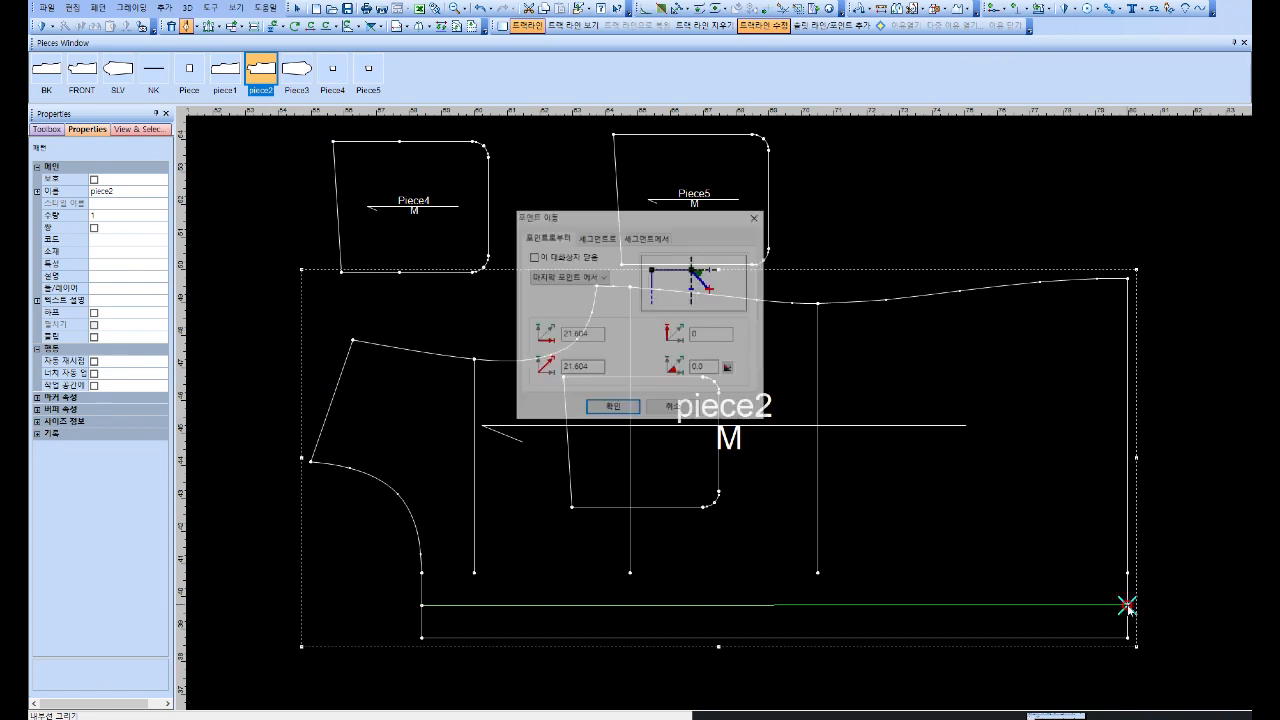
key("Return")
key("Escape")
left_click(1123, 604)
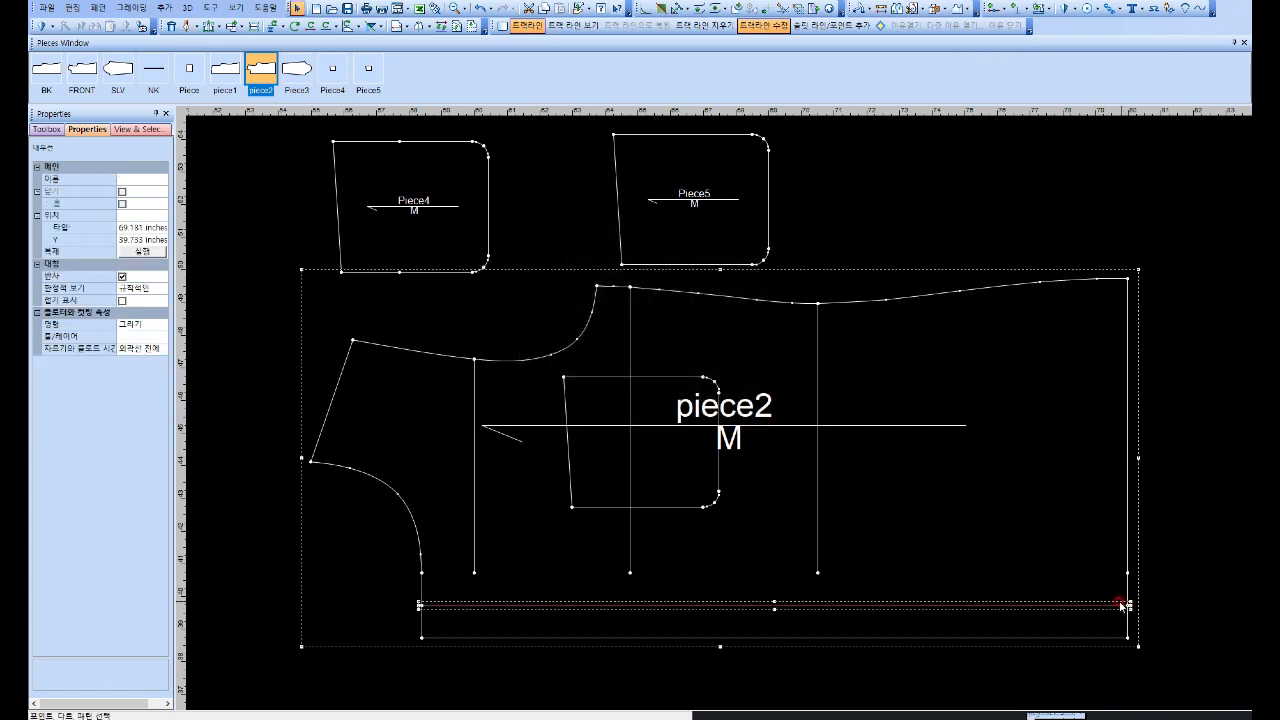
Step: Draw an internal line along piece2's original center front, from the neck end to the hem end
left_click(197, 24)
left_click(212, 47)
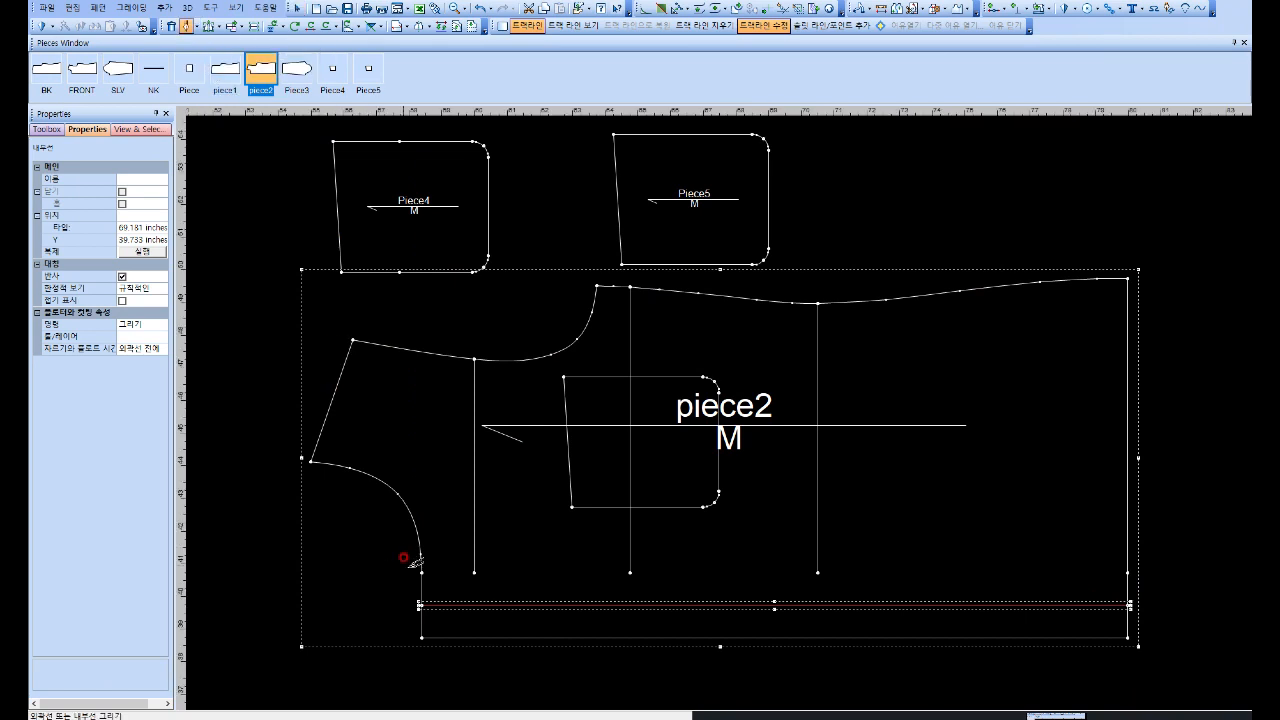
left_click(421, 572)
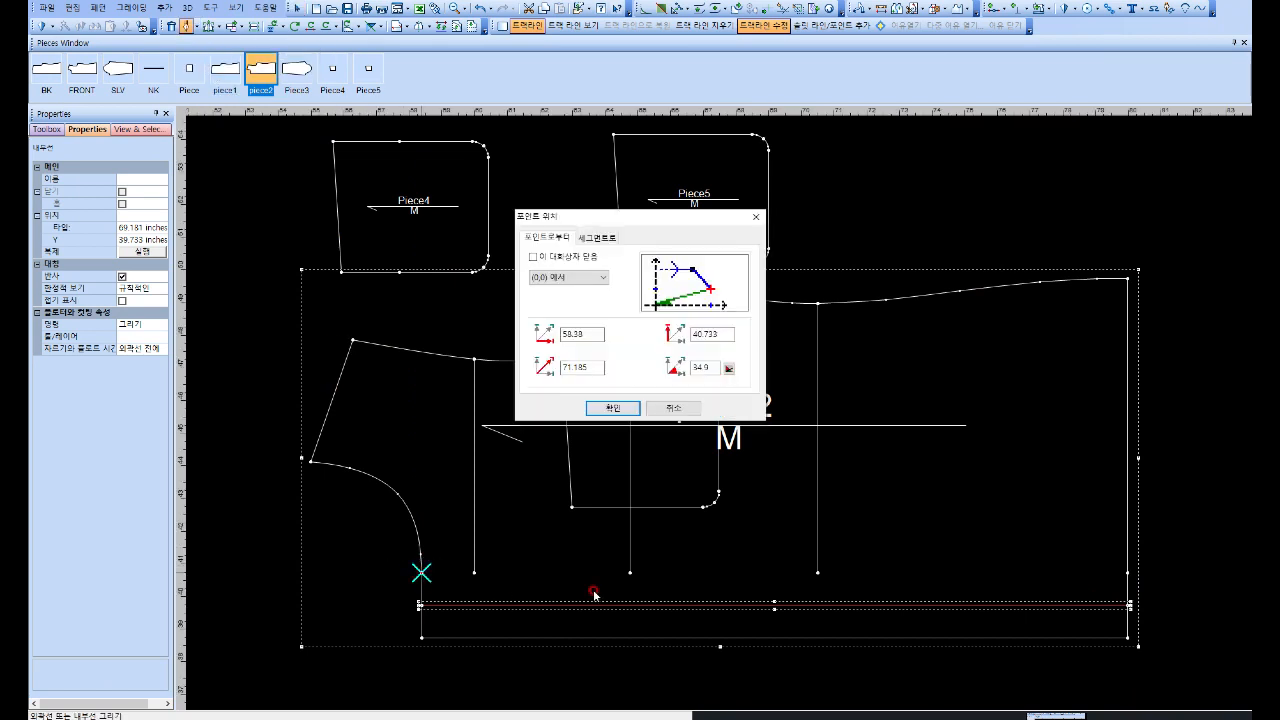
left_click(1127, 572)
key("Return")
key("Escape")
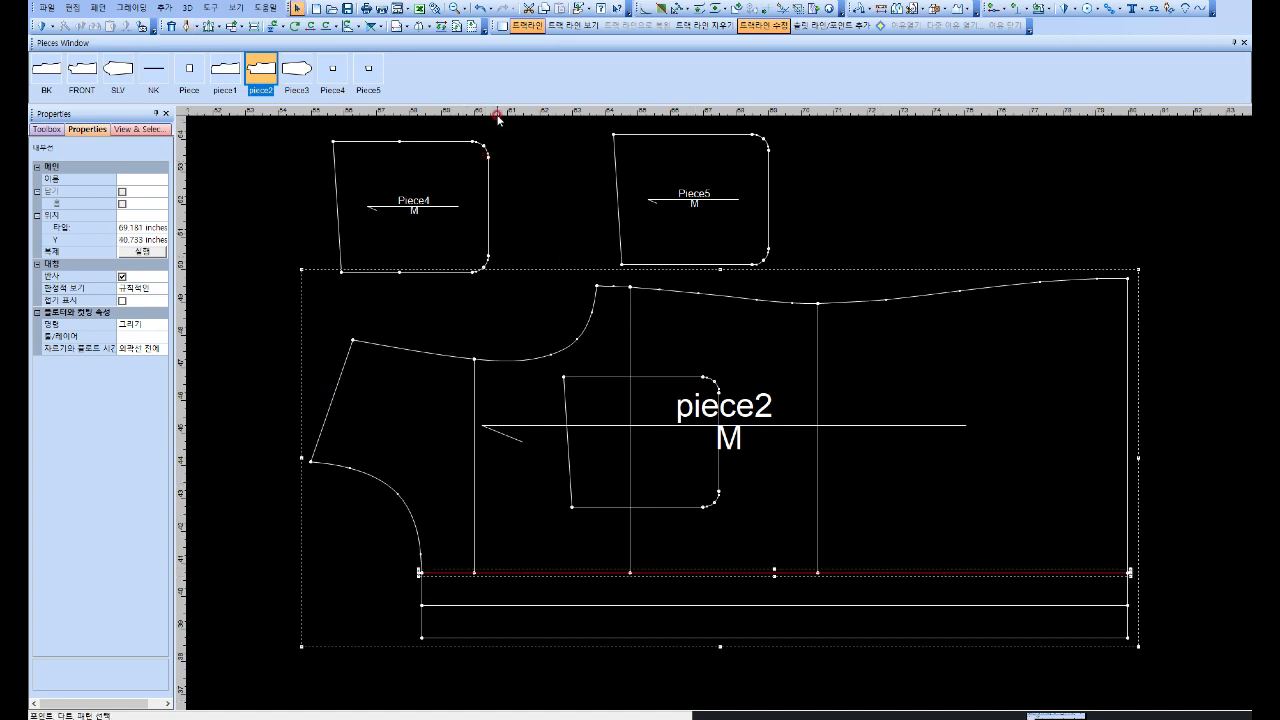
Step: Place a horizontal guideline offset -0.5 from the center-front line and a vertical guideline about 0.6 inch in from the neck end
double_click(213, 548)
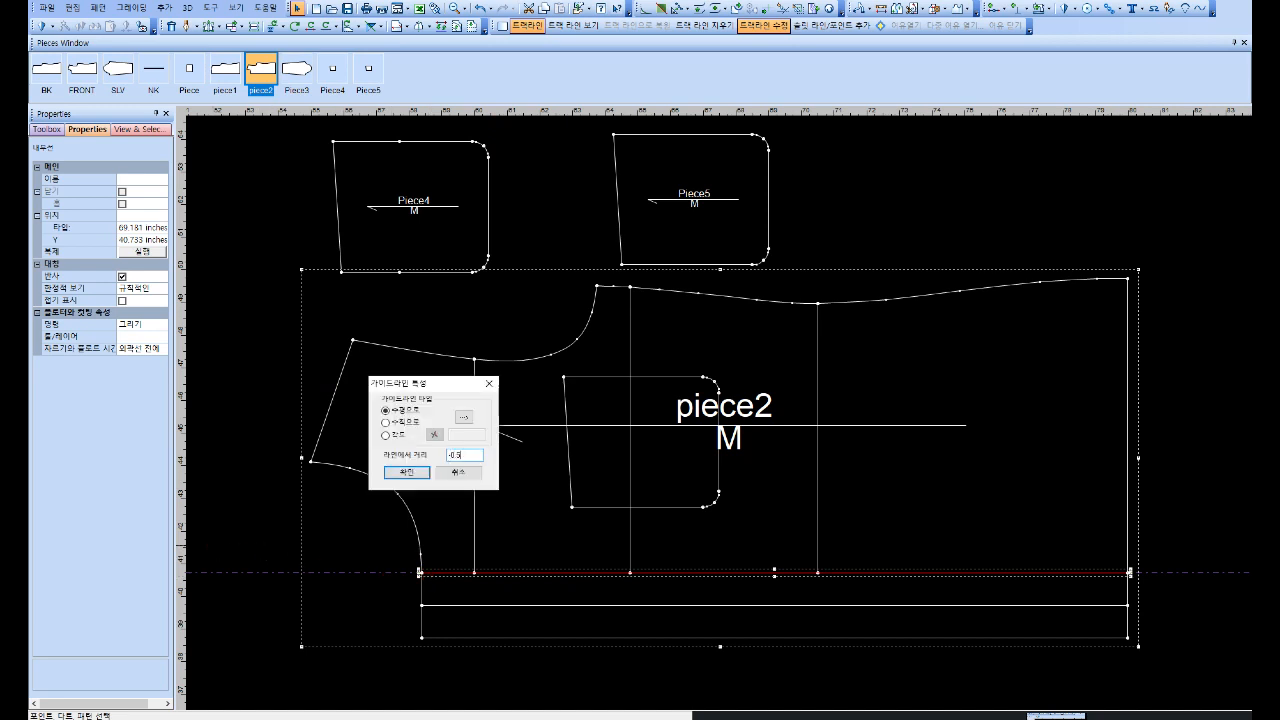
key("Return")
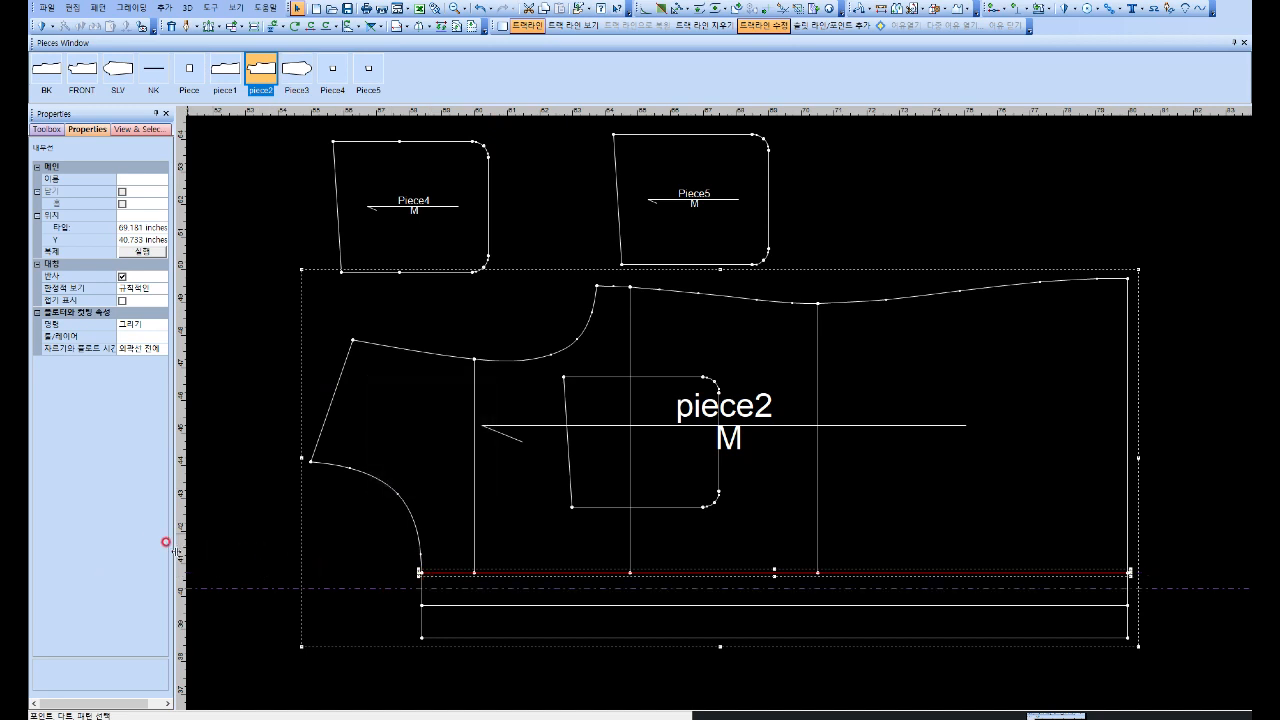
left_click_drag(183, 556, 423, 647)
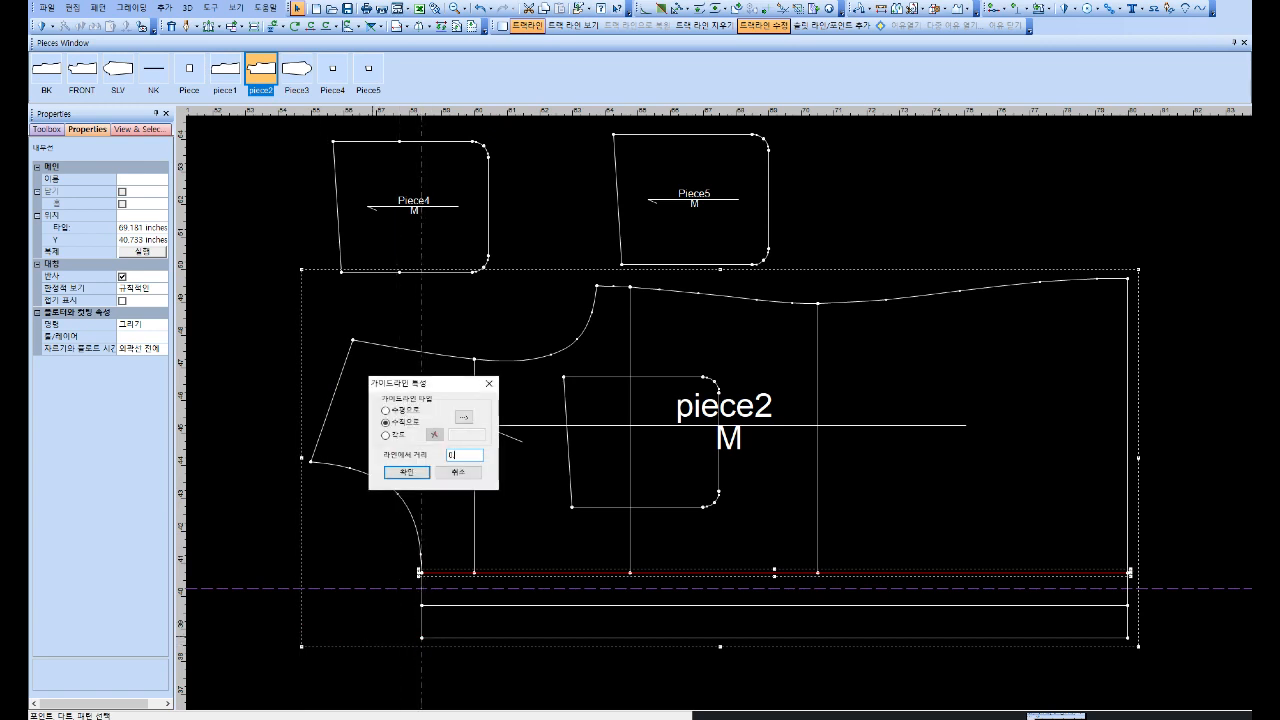
key("Return")
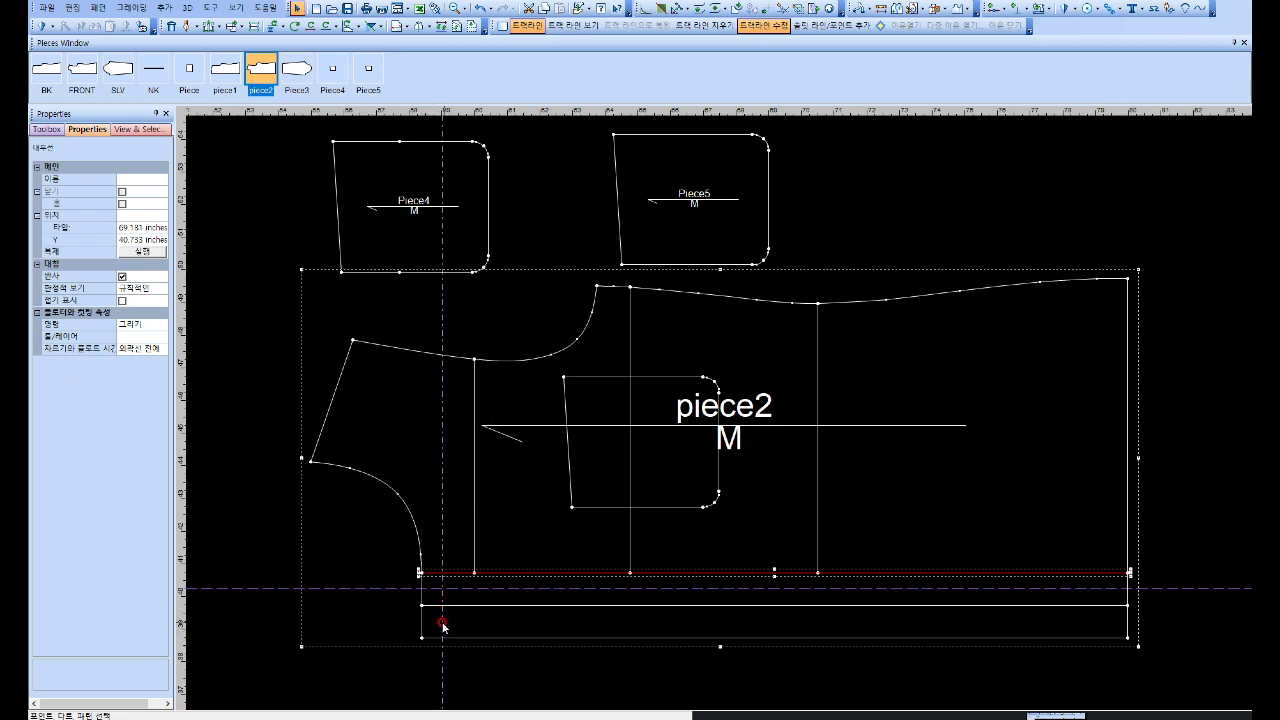
Step: Place a vertical guideline offset 4.5 inches toward the hem from the cross line nearest the hem
left_click(819, 579)
left_click(778, 595)
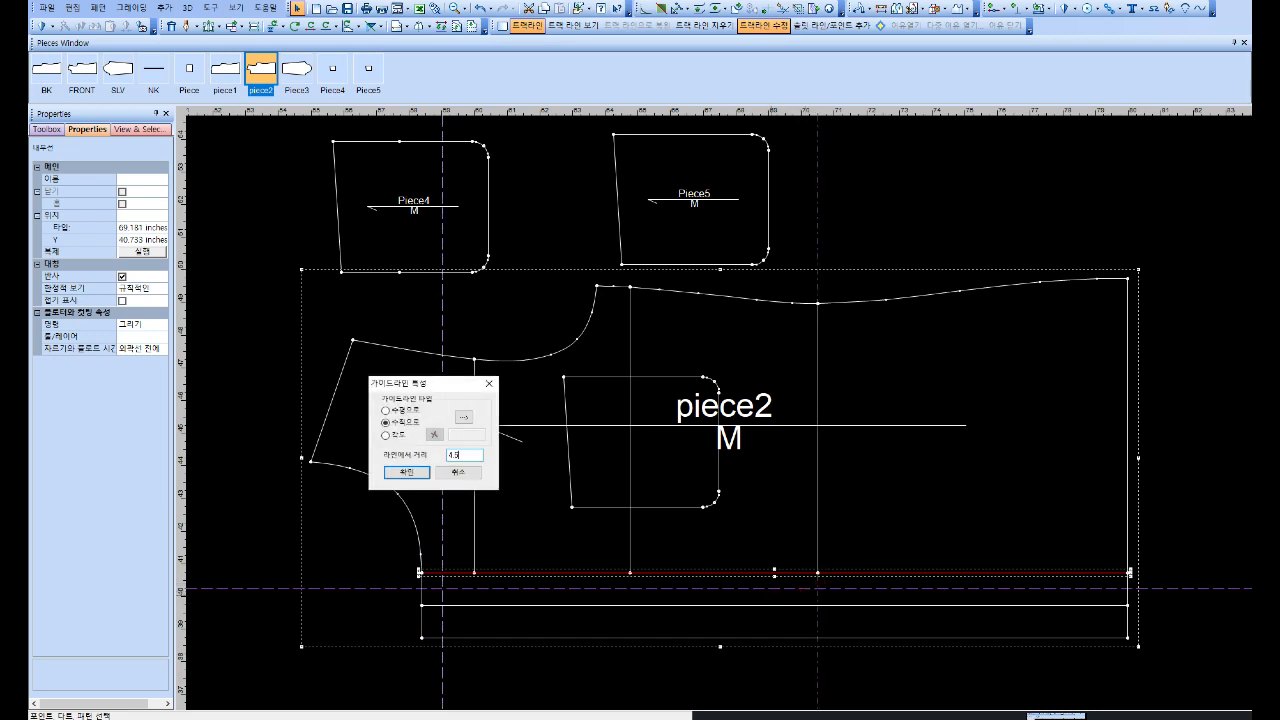
left_click(410, 472)
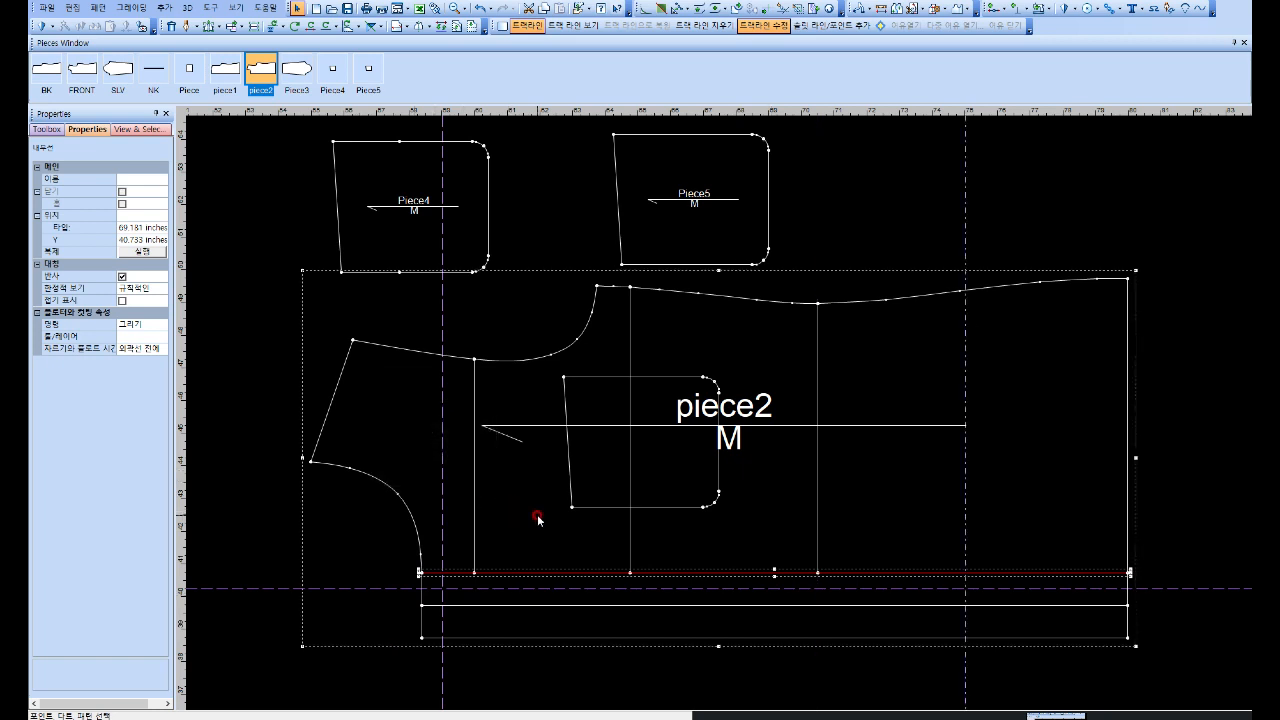
Step: Start a multiple-button row along the horizontal guideline, spanning from the neck-side vertical guideline to the hem-side one
left_click(1112, 9)
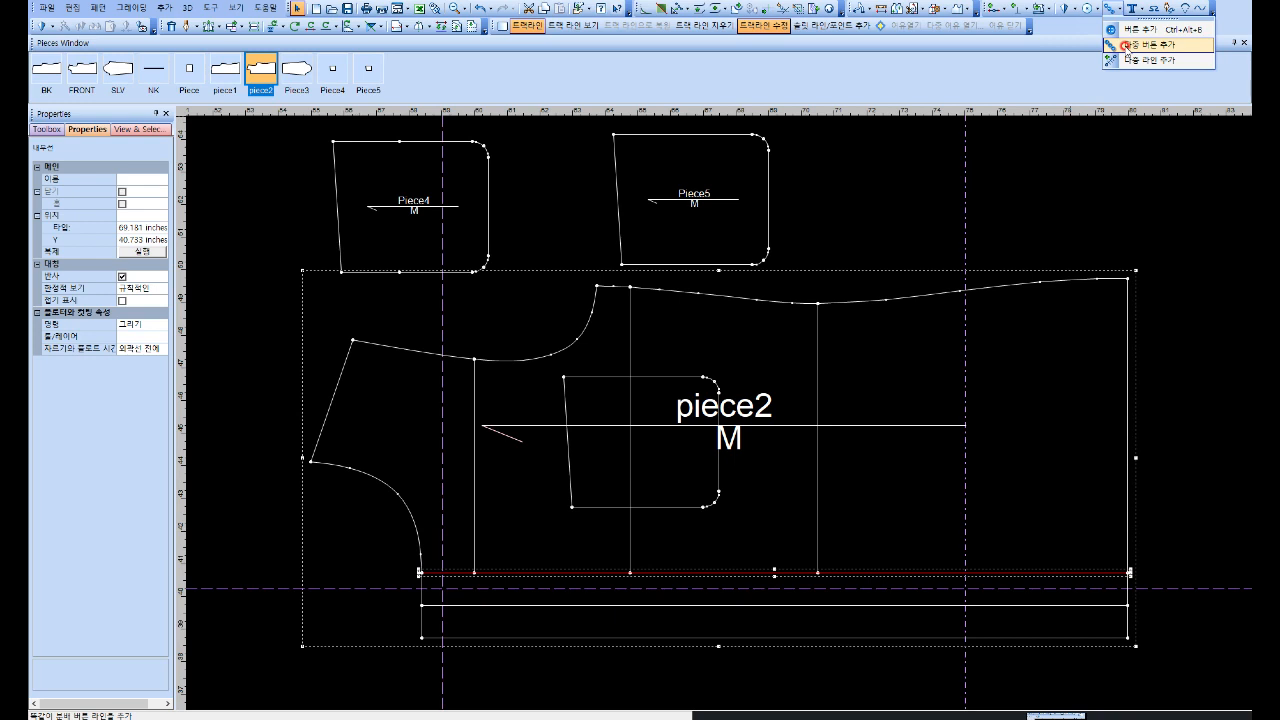
left_click(1127, 46)
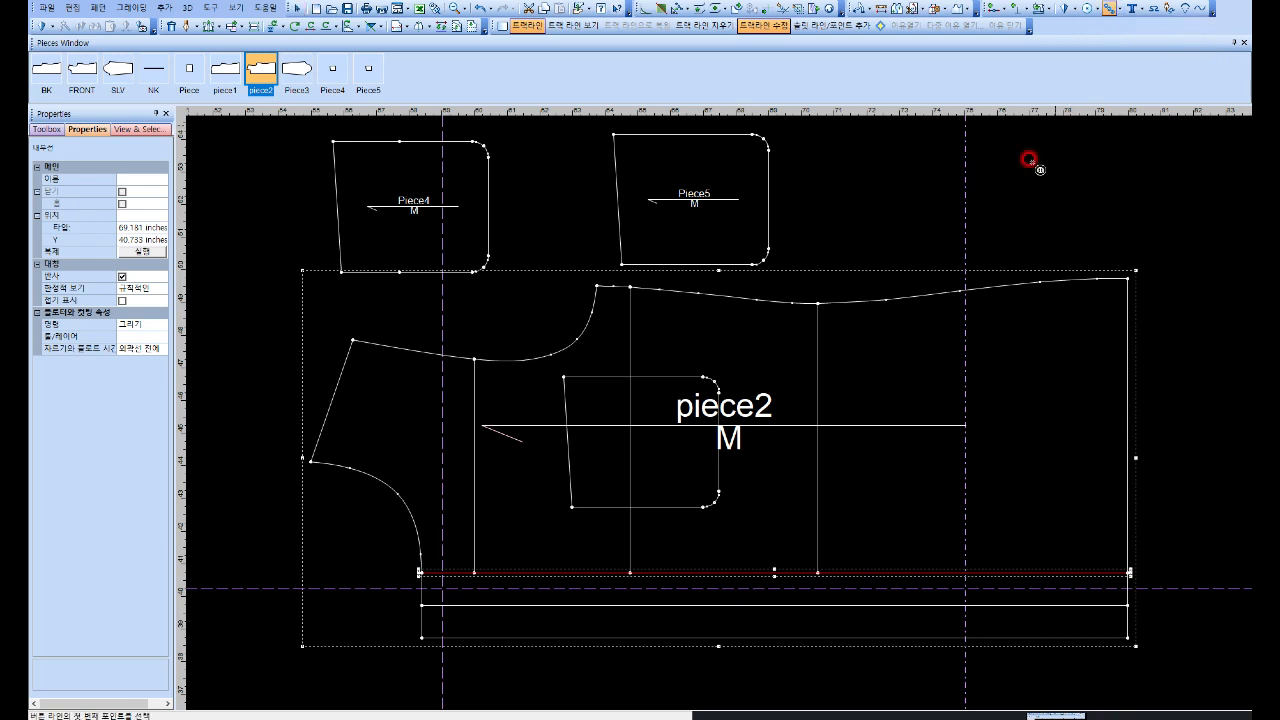
left_click(445, 596)
key("Return")
left_click(965, 589)
key("Return")
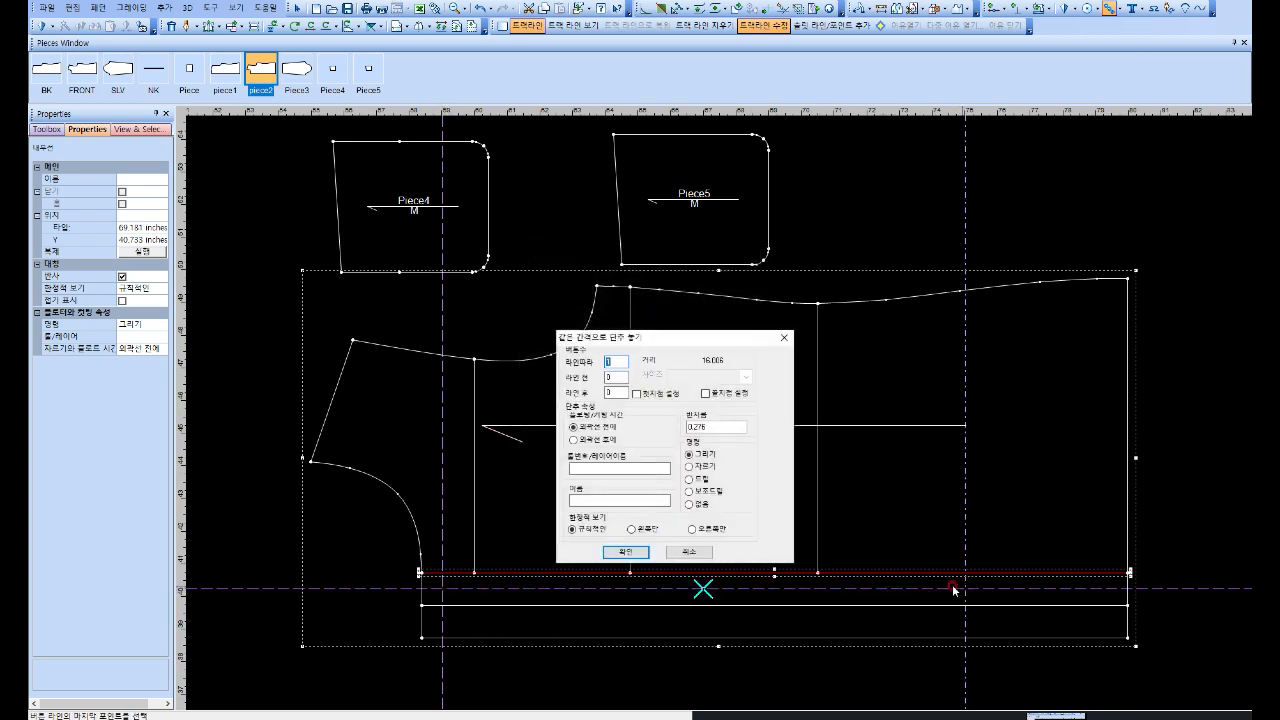
Step: Create the button row with buttons at the first and last points and 3 evenly spaced between them, and clear the guidelines
left_click(636, 393)
left_click(705, 394)
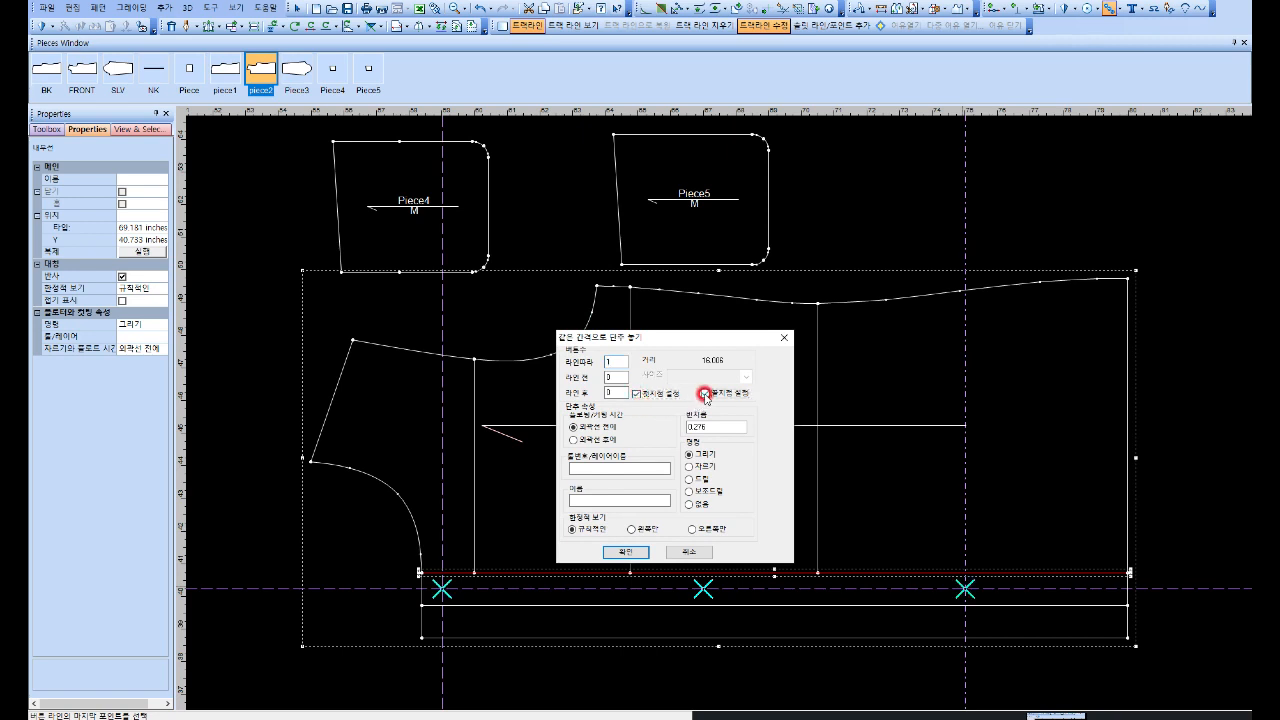
left_click_drag(614, 362, 594, 362)
type("3")
left_click(633, 553)
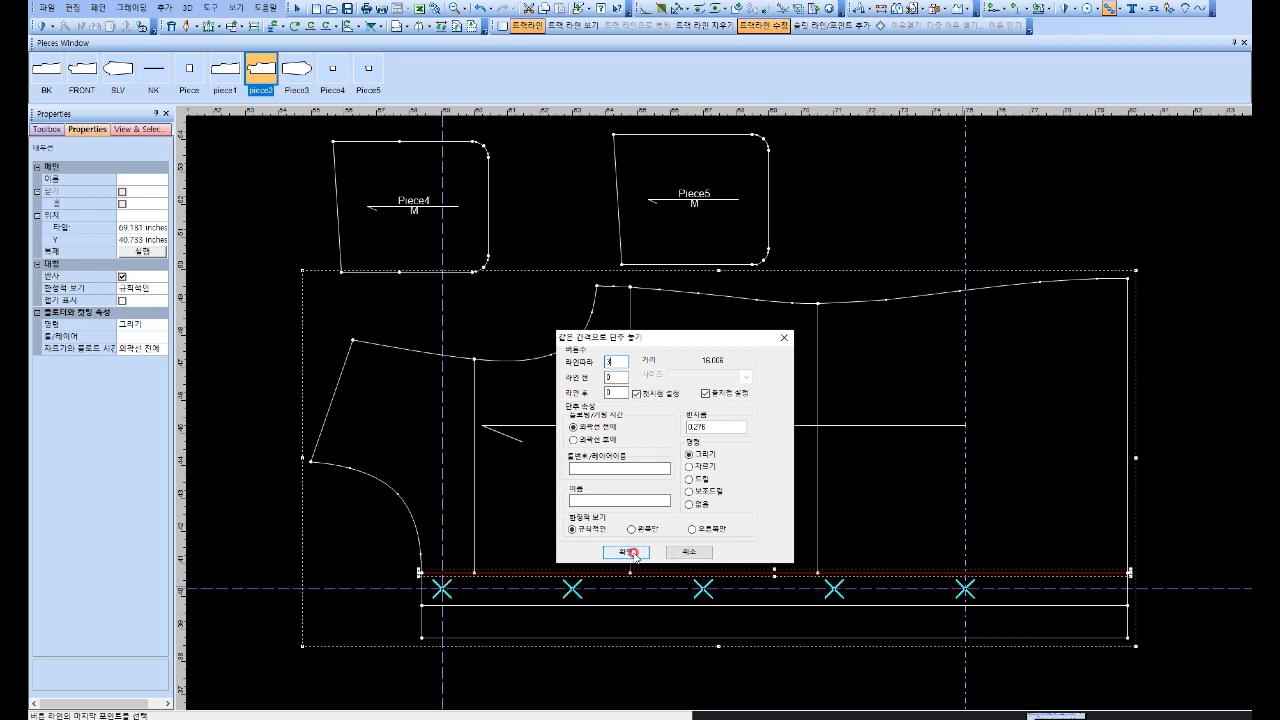
right_click(515, 510)
left_click(553, 296)
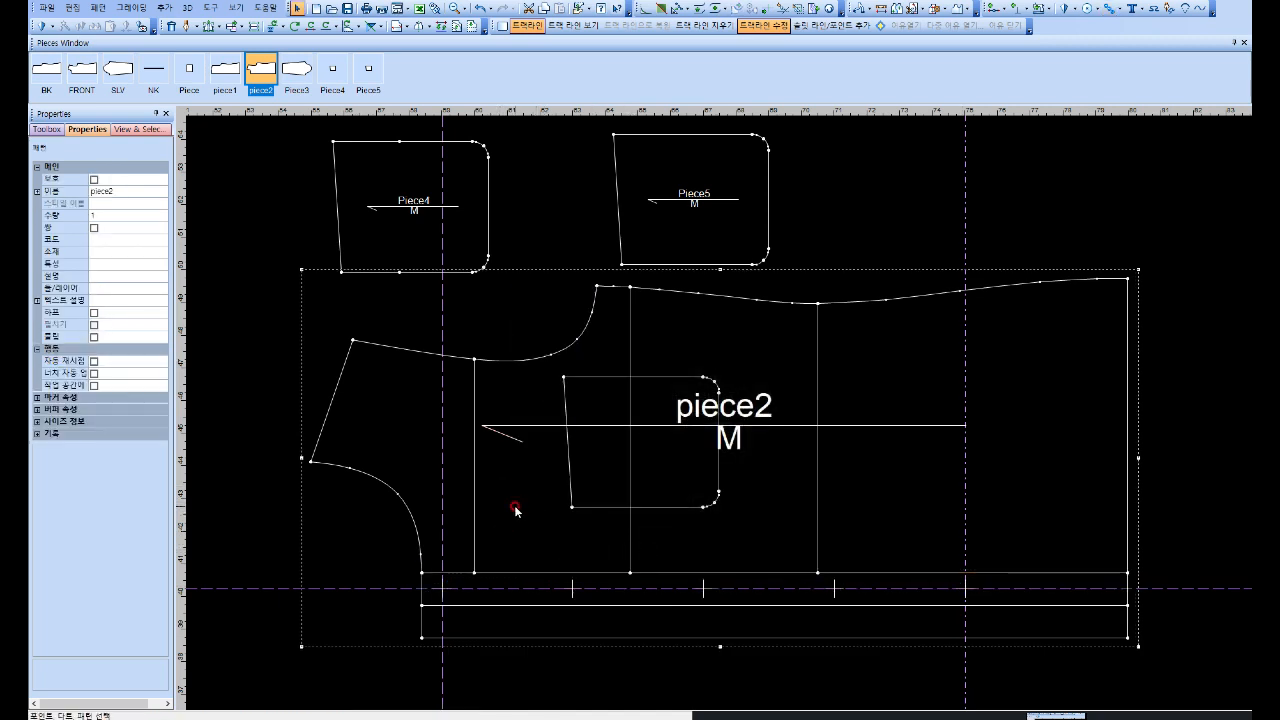
key("F9")
Step: Delete the pocket copy Piece5 from both the workspace and the piece list
left_click(672, 228)
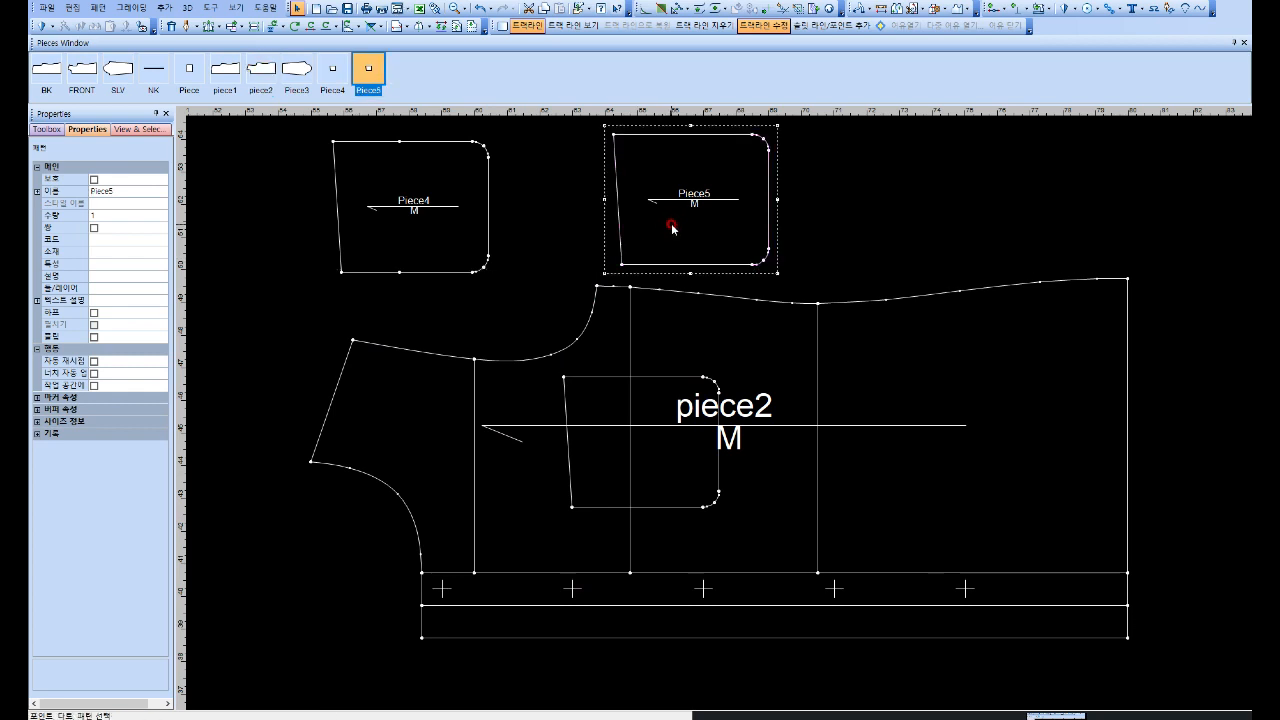
key("Delete")
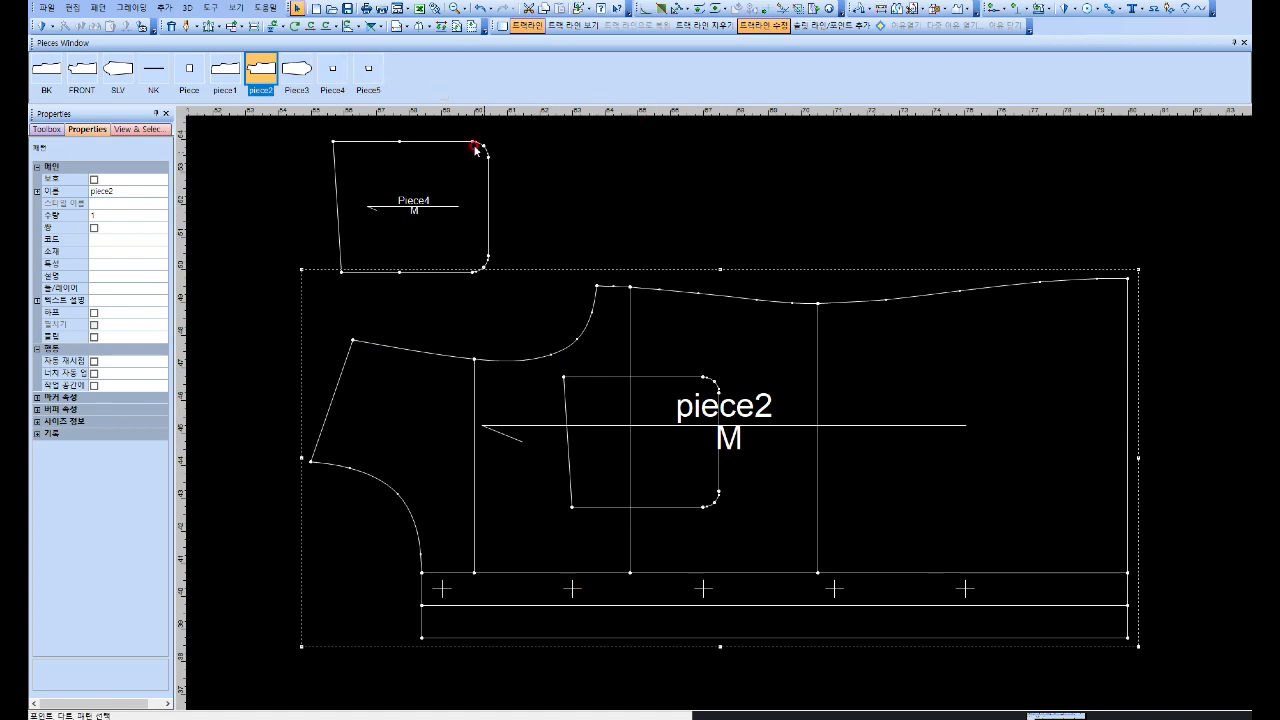
double_click(368, 70)
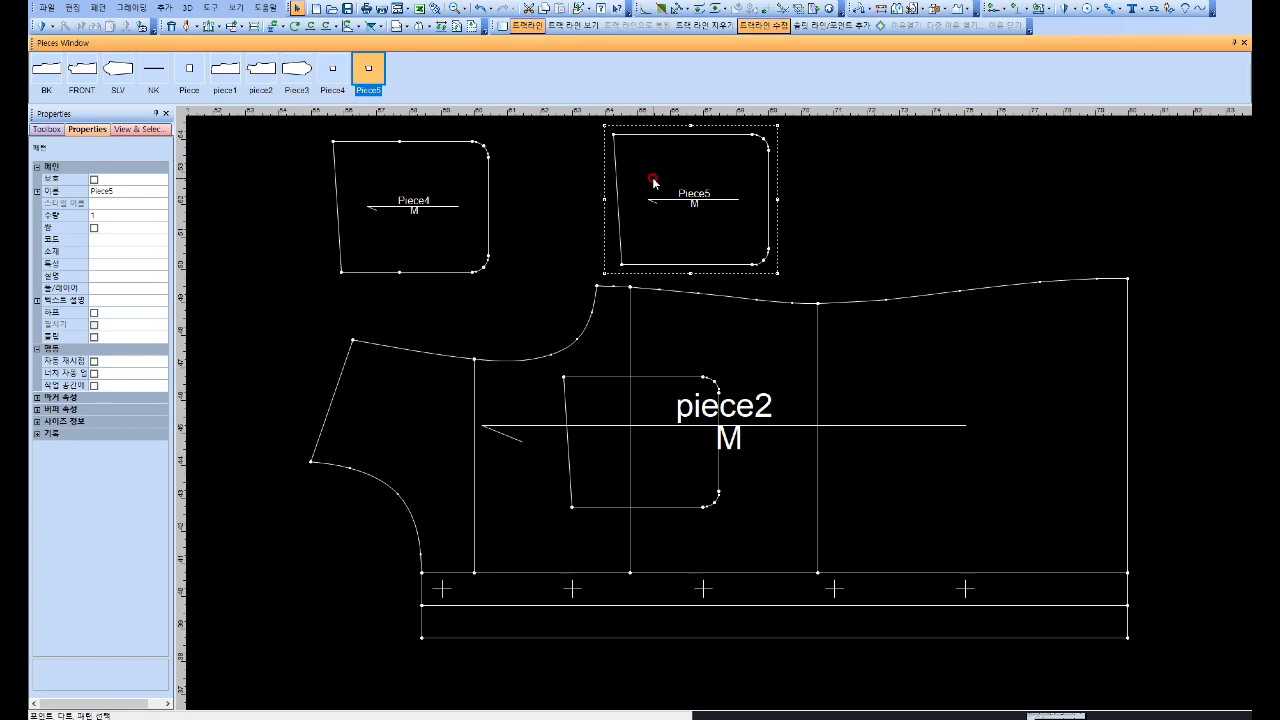
key("Delete")
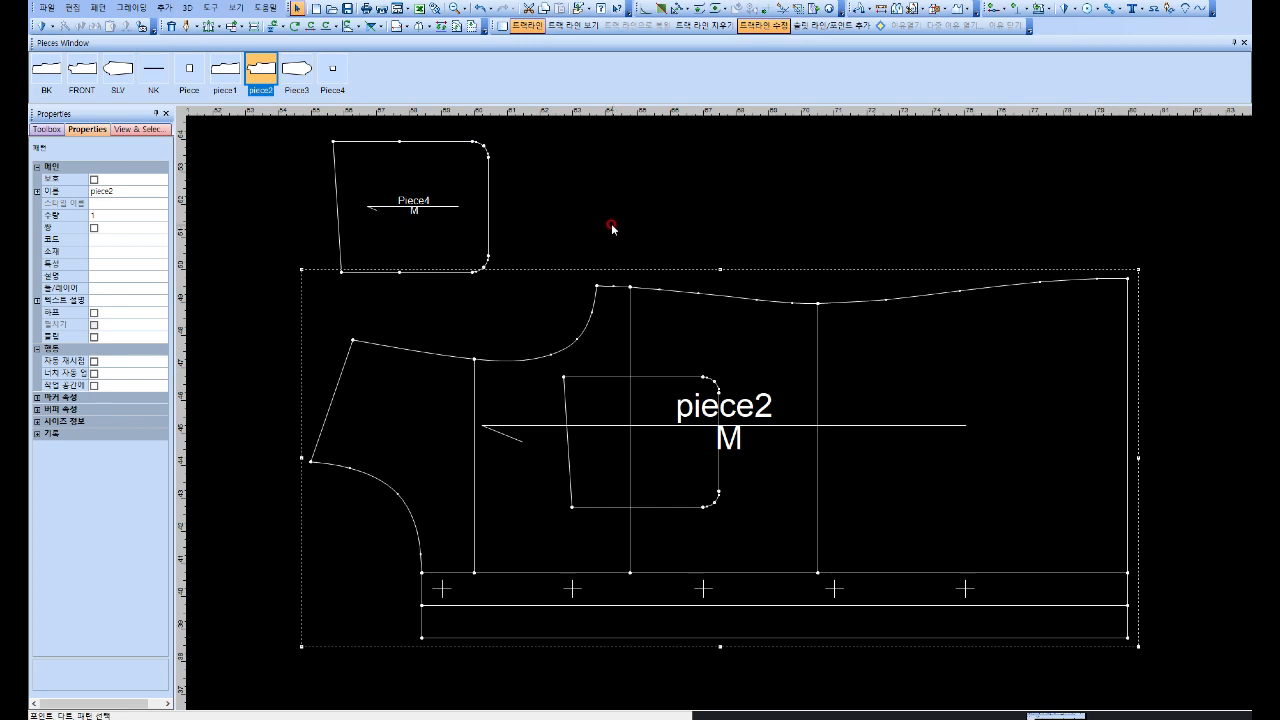
Step: Remove the pocket piece Piece4 from the workspace while keeping it in the piece list
scroll(762, 527, "up", 1)
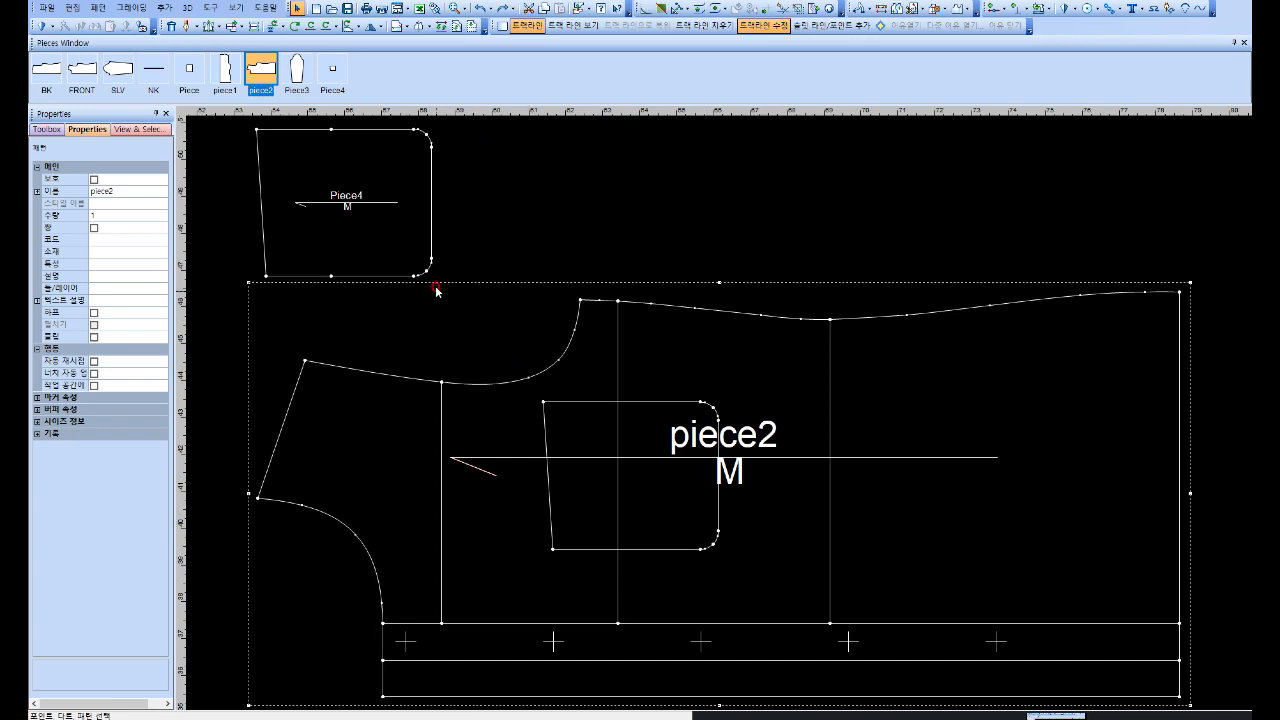
left_click(411, 260)
key("Delete")
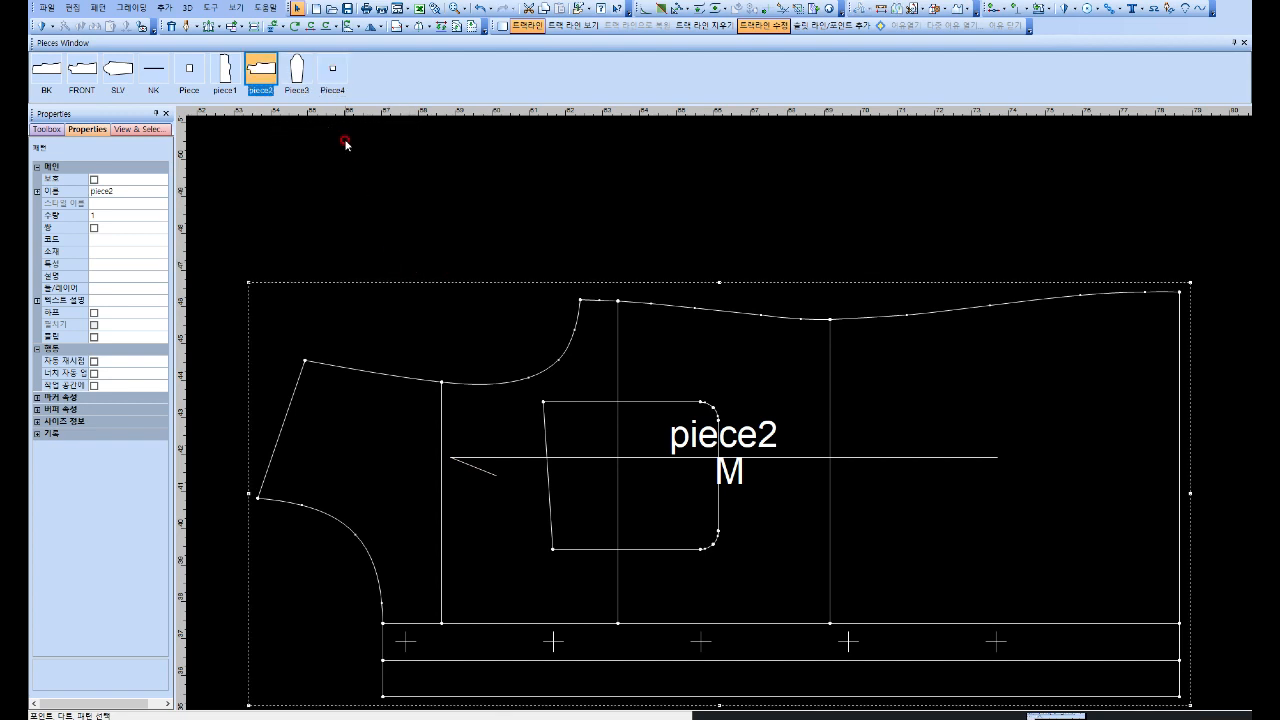
Step: Lay out piece1, Piece3 and piece2 side by side, turning piece2 upright and mirroring it so its armhole faces the sleeve
left_click(226, 80)
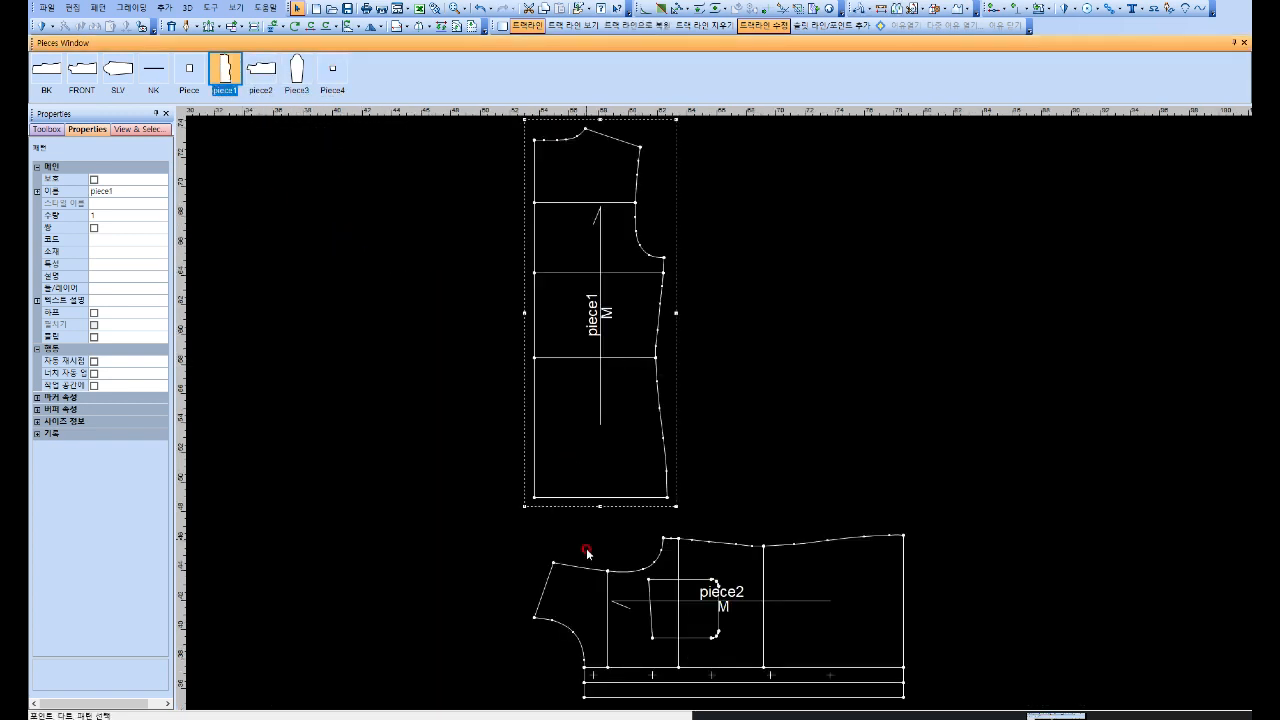
left_click(583, 594)
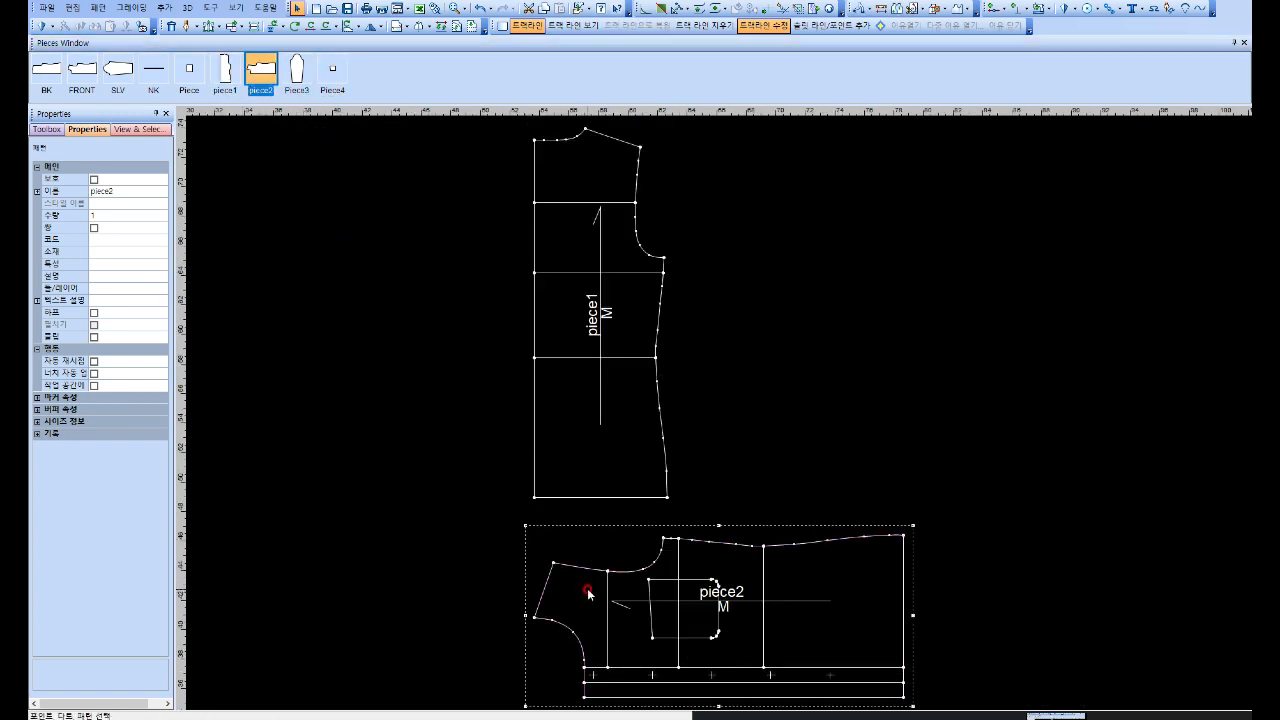
key("bracketright")
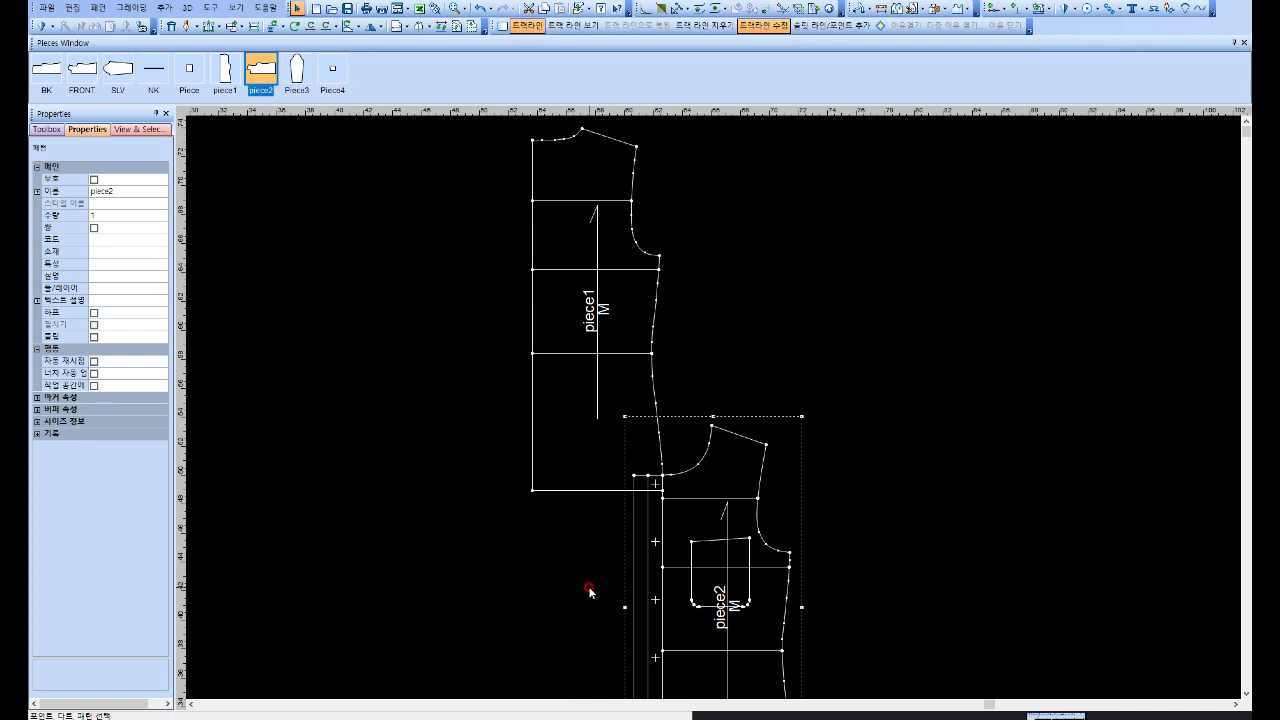
key("equal")
left_click_drag(714, 489, 967, 255)
left_click(296, 72)
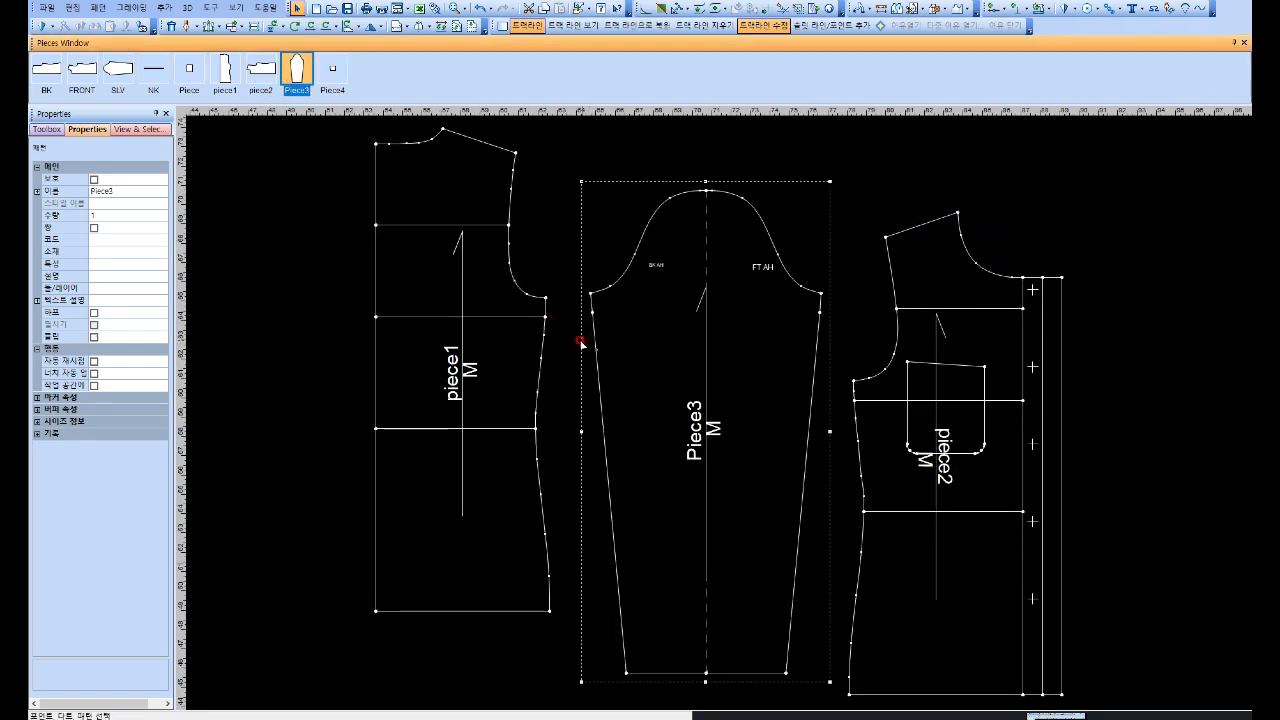
left_click_drag(852, 414, 864, 332)
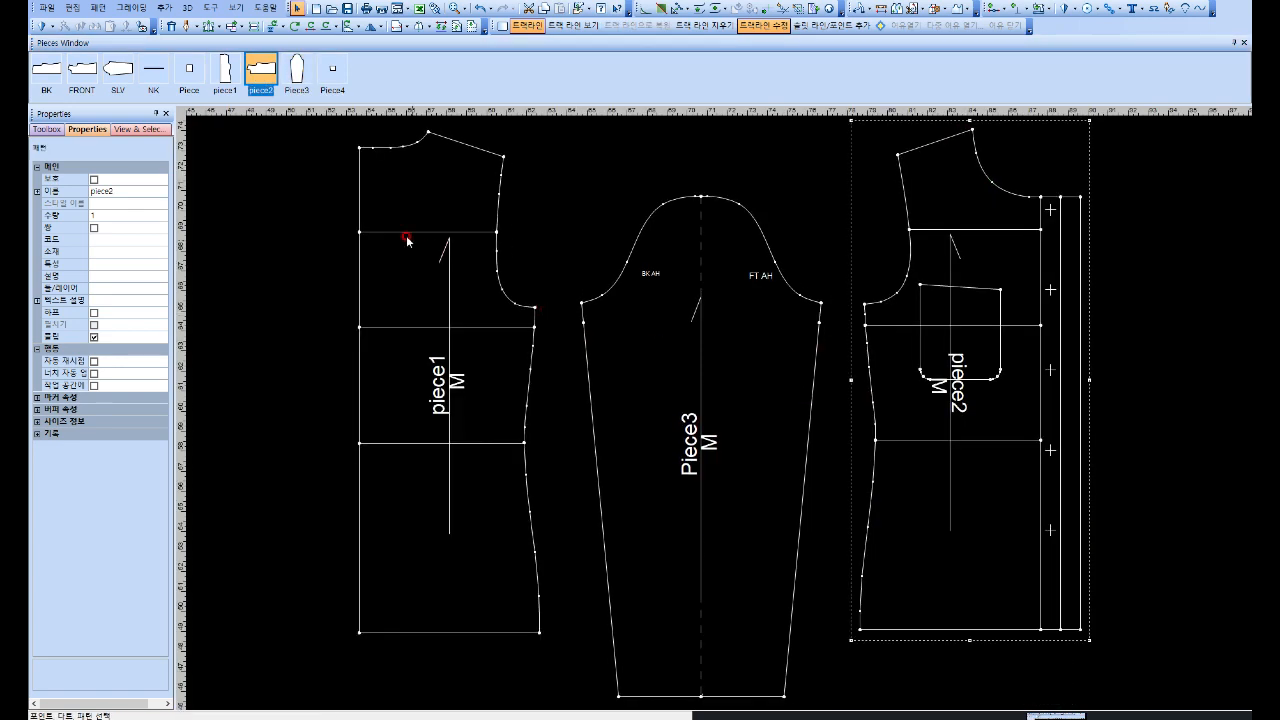
Step: Open the length comparison and add piece1's back armhole, from shoulder point to underarm, as a plus length
left_click(235, 7)
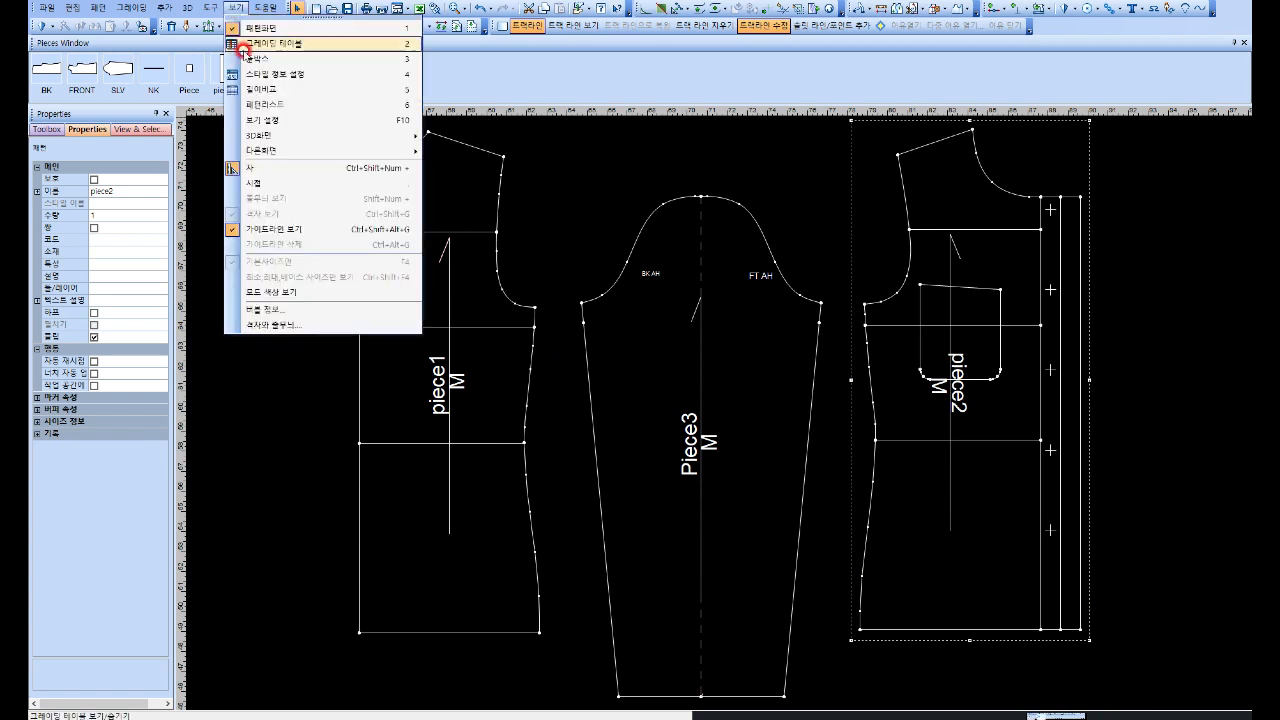
left_click(257, 90)
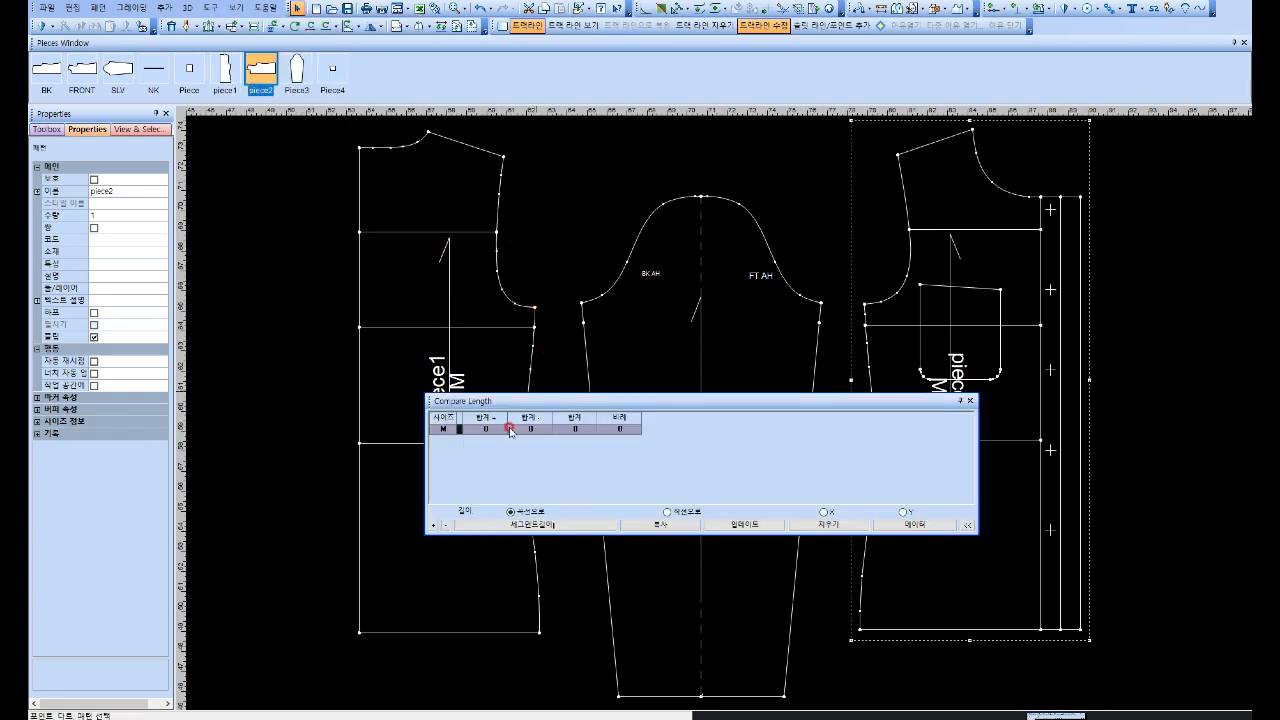
left_click(533, 300)
left_click(503, 157)
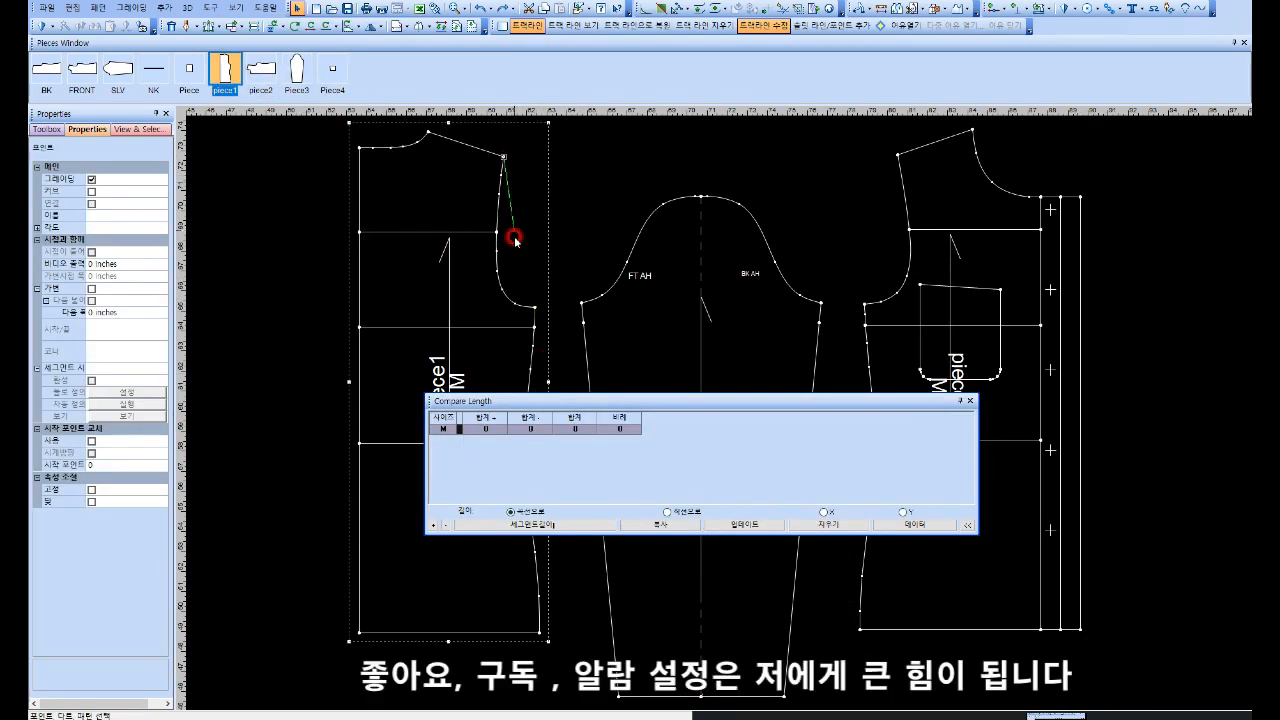
left_click(535, 307)
left_click(433, 524)
Step: Add piece2's front armhole as a plus length and Piece3's whole sleeve cap curve as a minus length
left_click(864, 302)
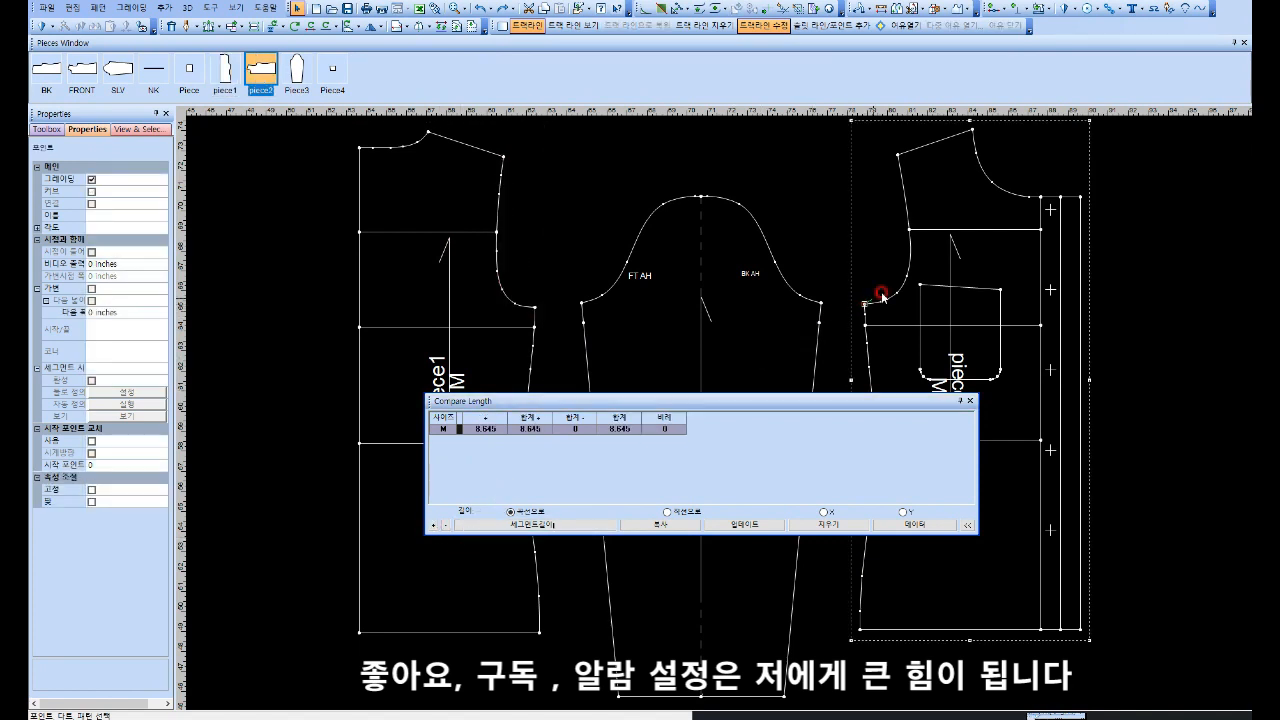
left_click(899, 156)
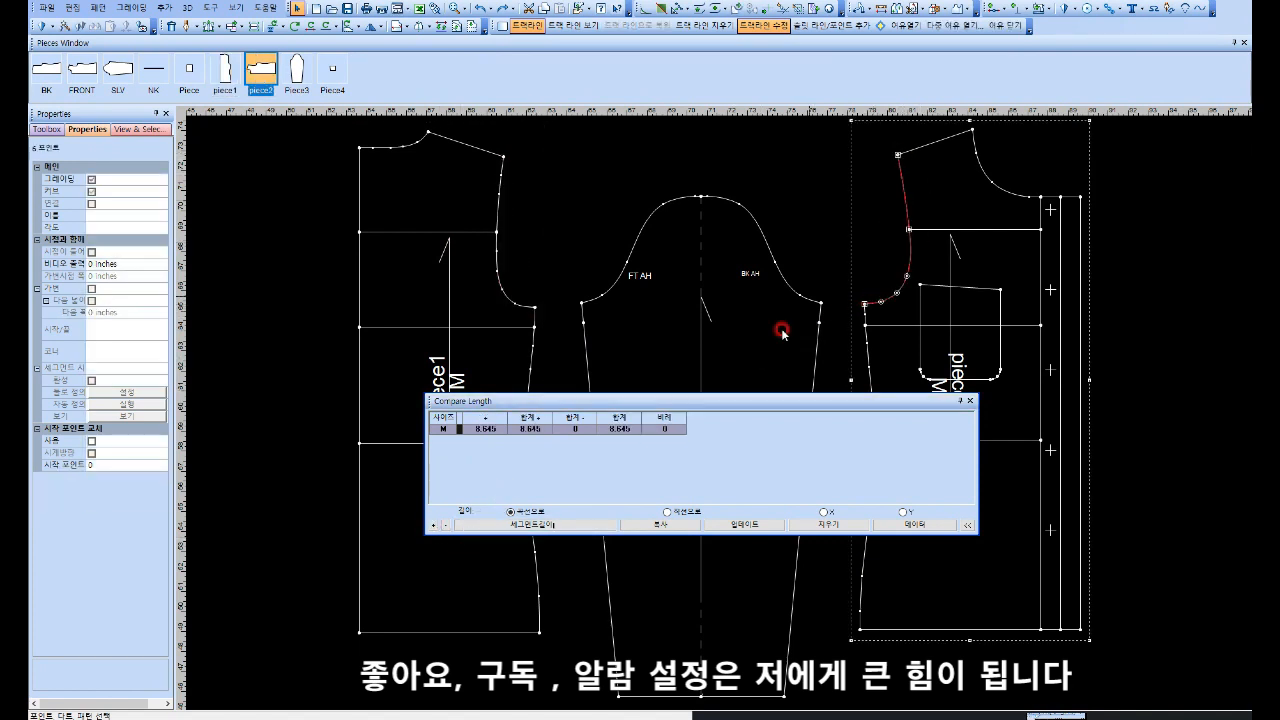
left_click(433, 526)
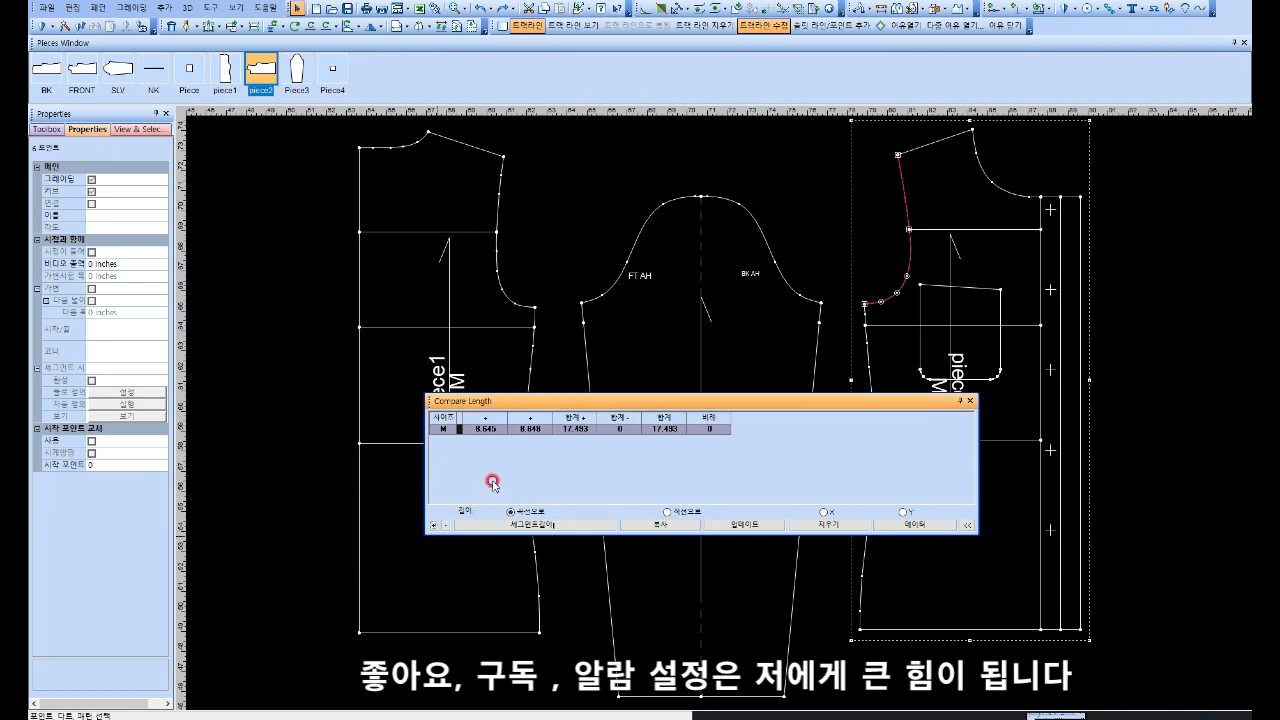
left_click(579, 303)
left_click(820, 302)
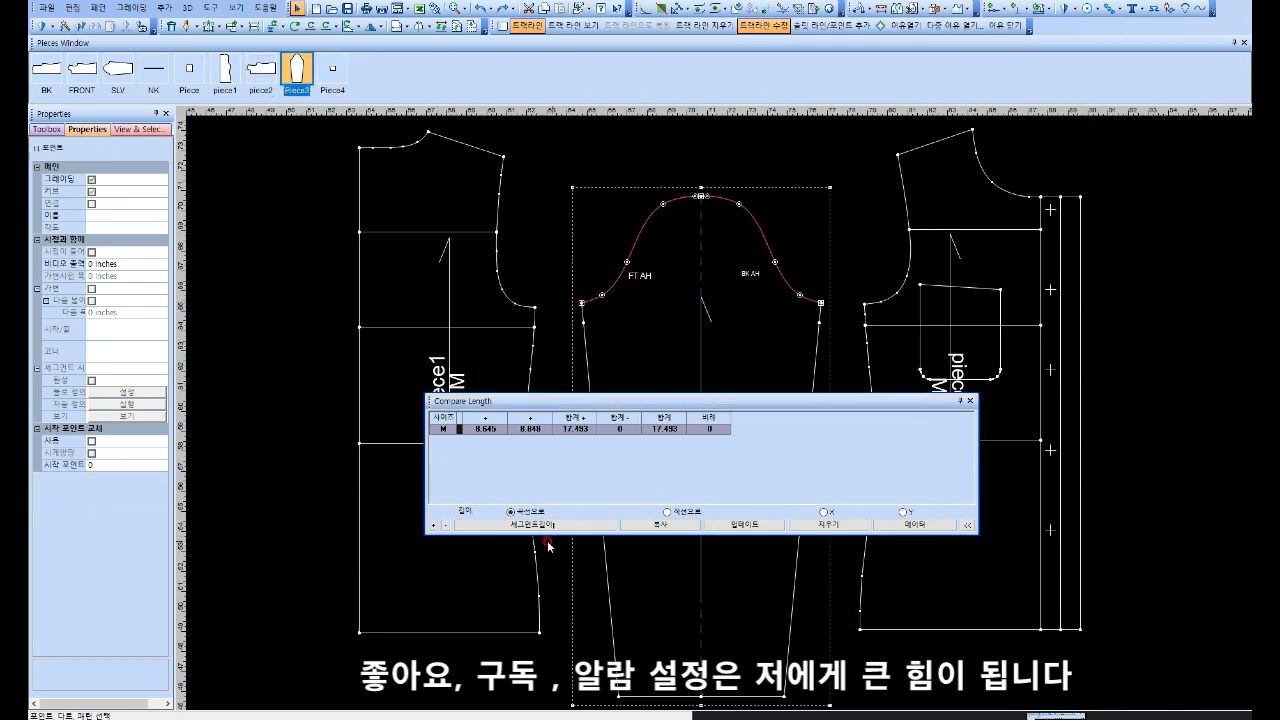
left_click(447, 526)
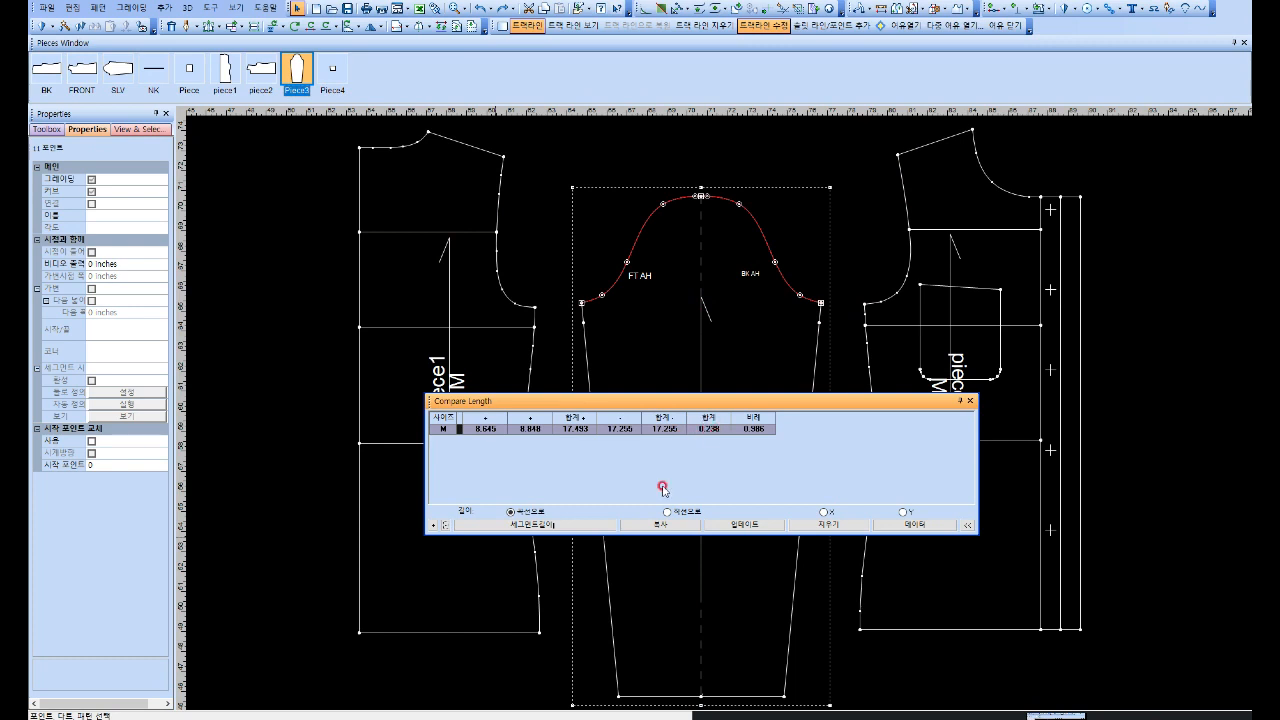
Step: Set the segment length of Piece3's sleeve cap curve to 17.493 to match the combined armholes
left_click(547, 526)
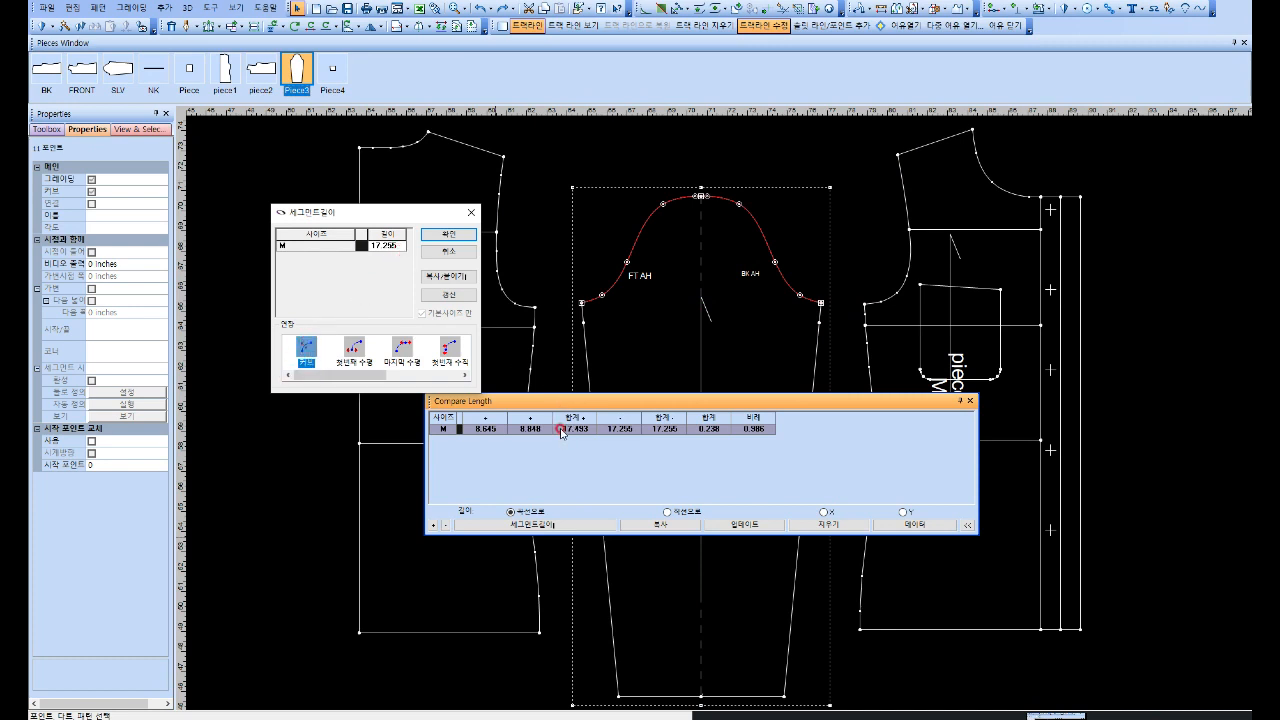
double_click(401, 248)
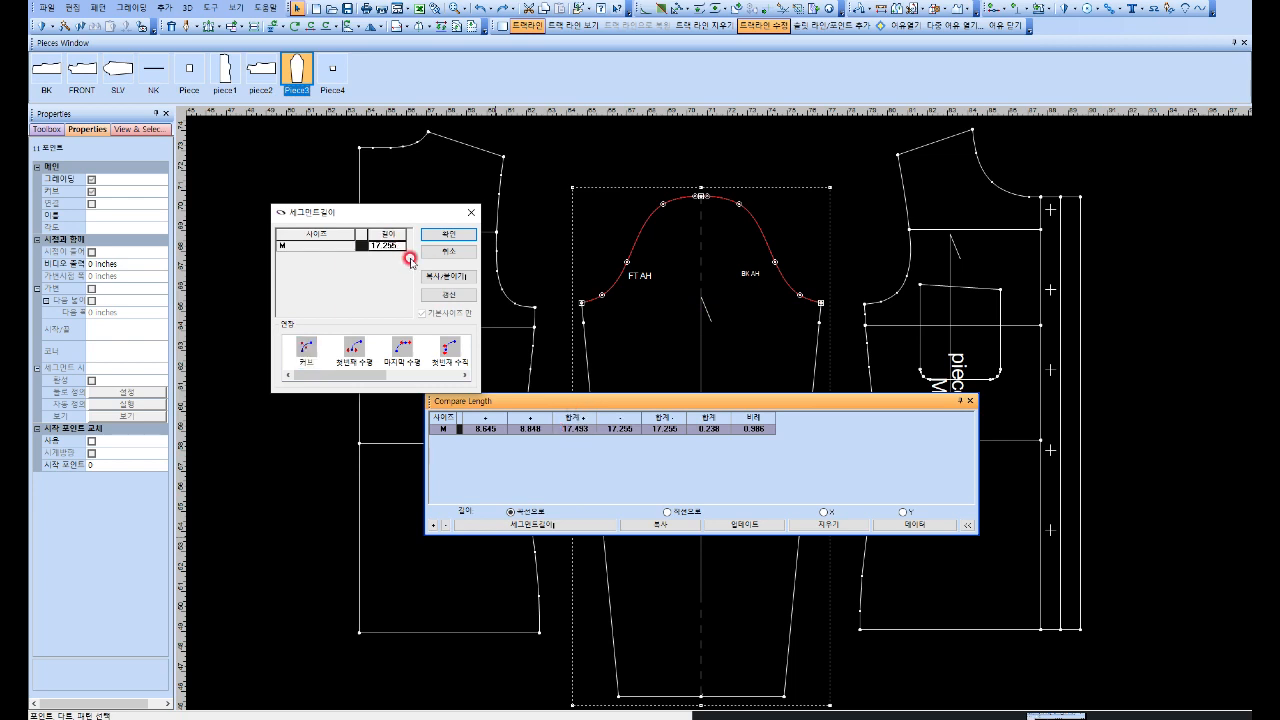
type("1")
left_click(445, 278)
left_click(445, 279)
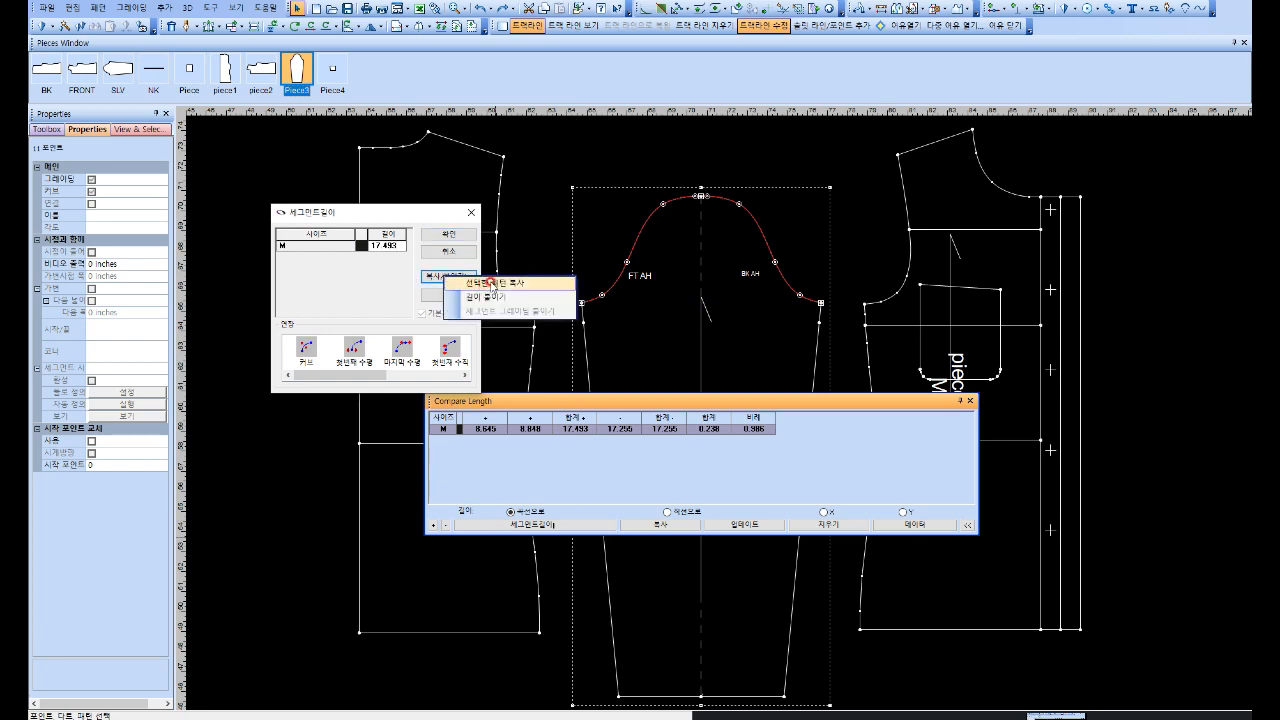
left_click(491, 284)
left_click(462, 234)
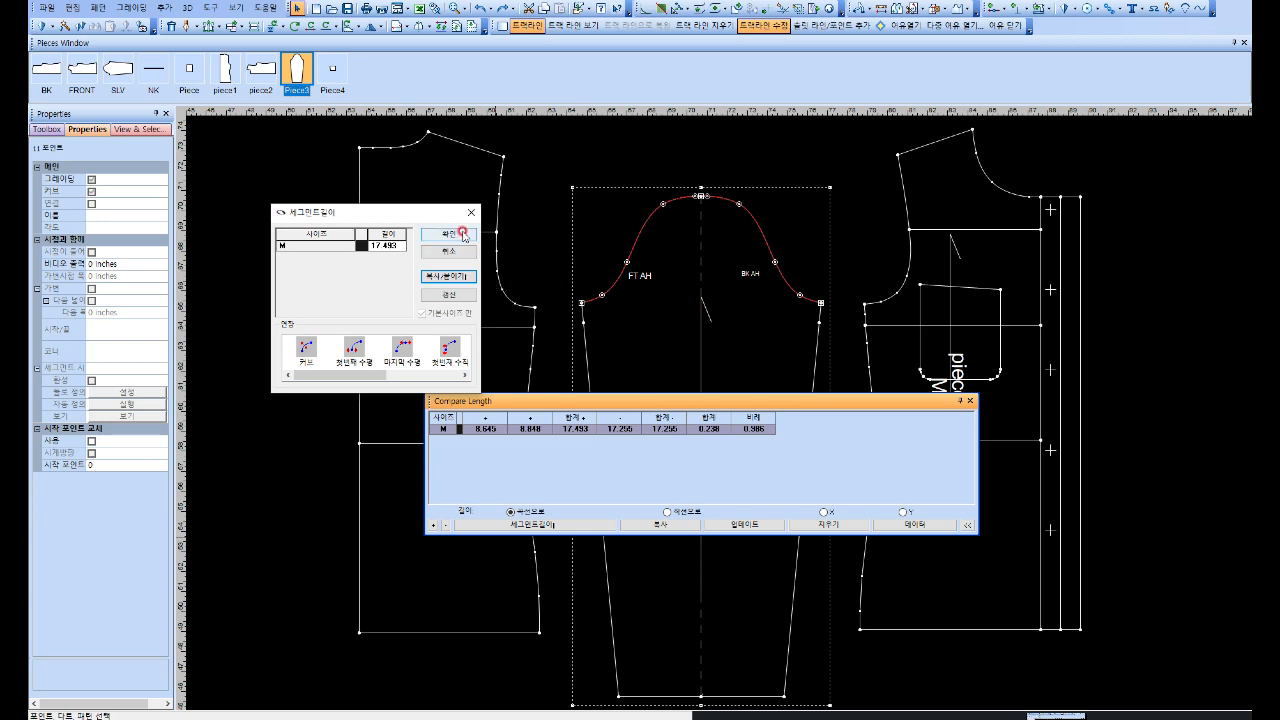
left_click(638, 208)
left_click(450, 236)
Step: Update the length comparison to check the sleeve cap against the armholes, and close it
left_click(709, 562)
left_click(739, 525)
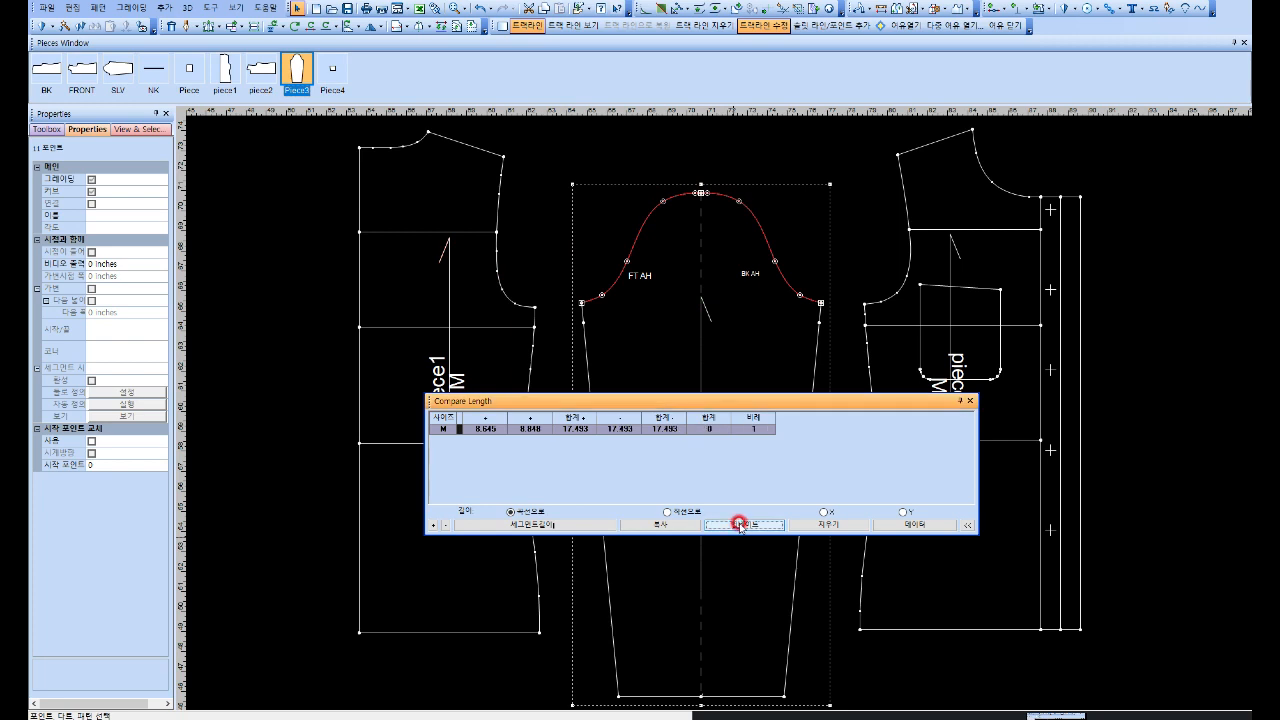
left_click(705, 432)
left_click(796, 530)
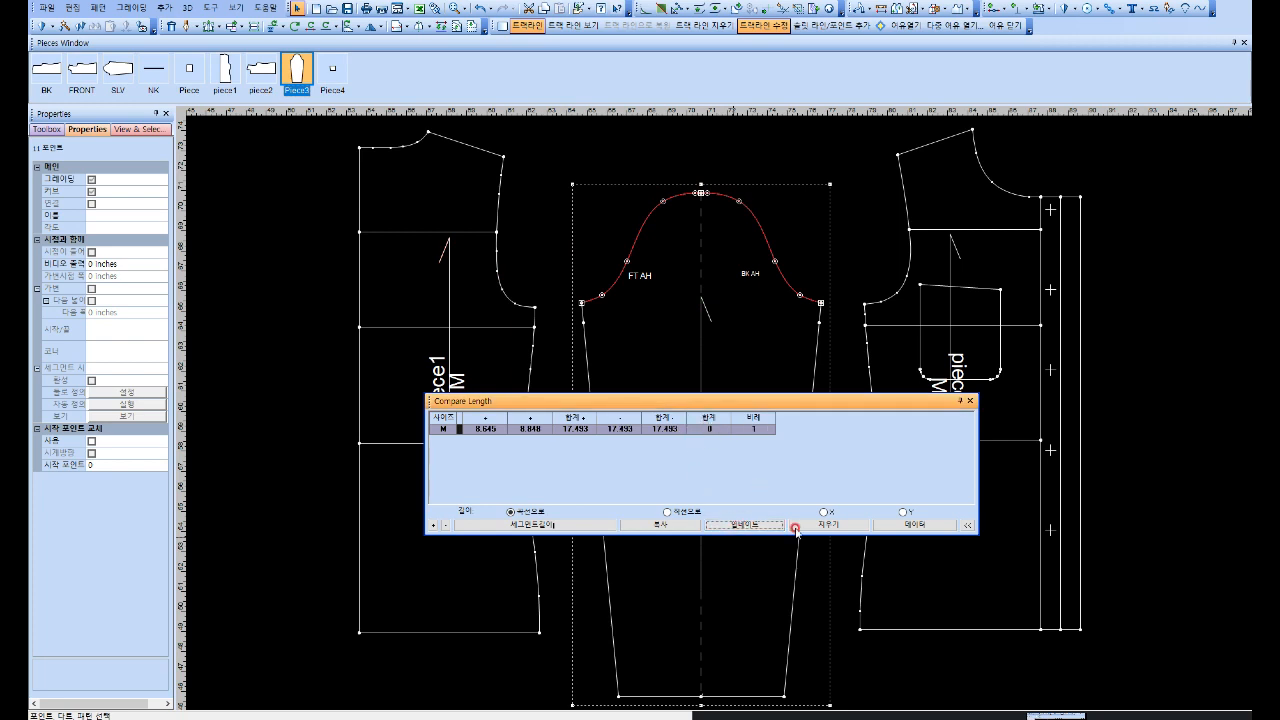
left_click(975, 402)
left_click(970, 404)
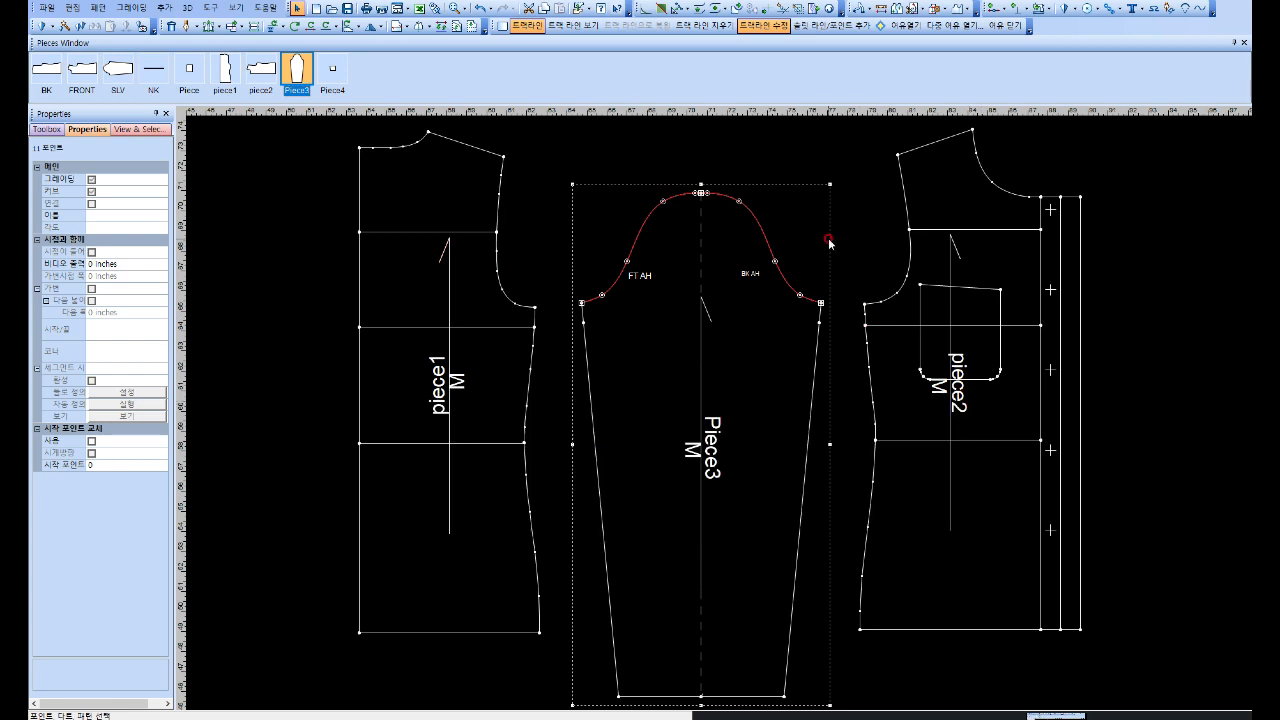
Step: Start a new walk of the sleeve Piece3 along piece2's front armhole, from the underarm to just below the upper cross line
left_click(636, 372)
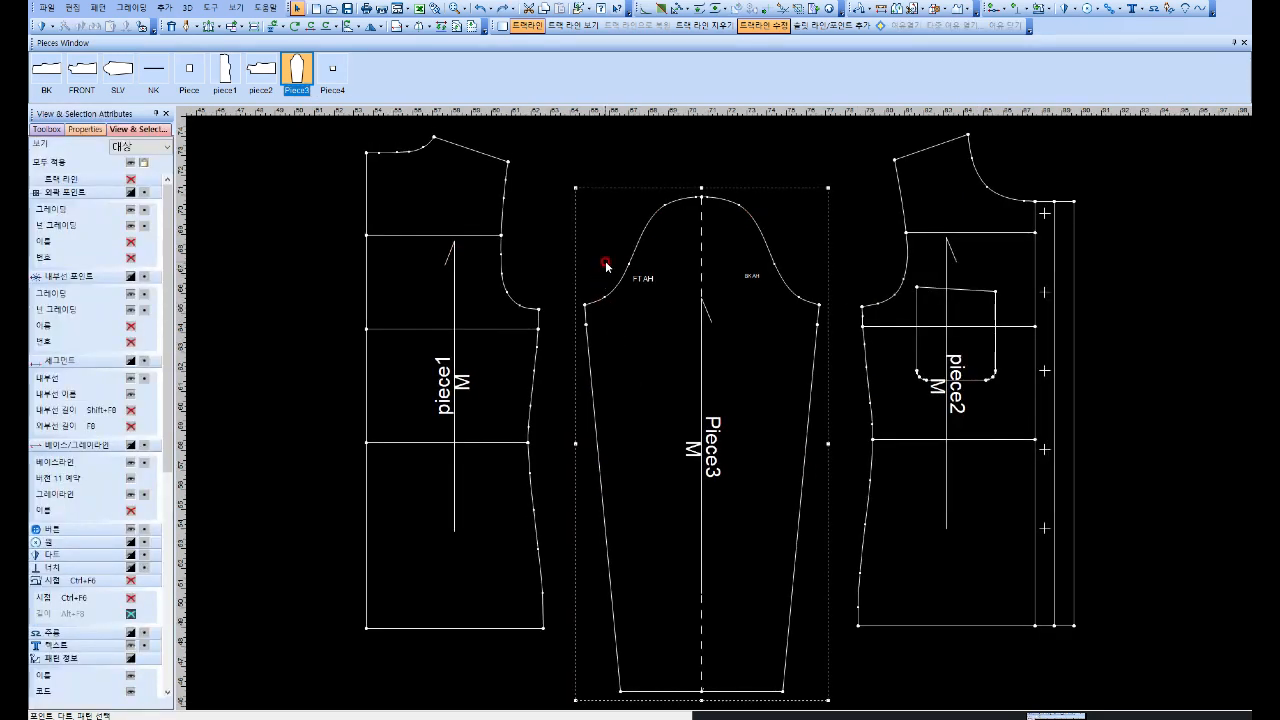
left_click(866, 12)
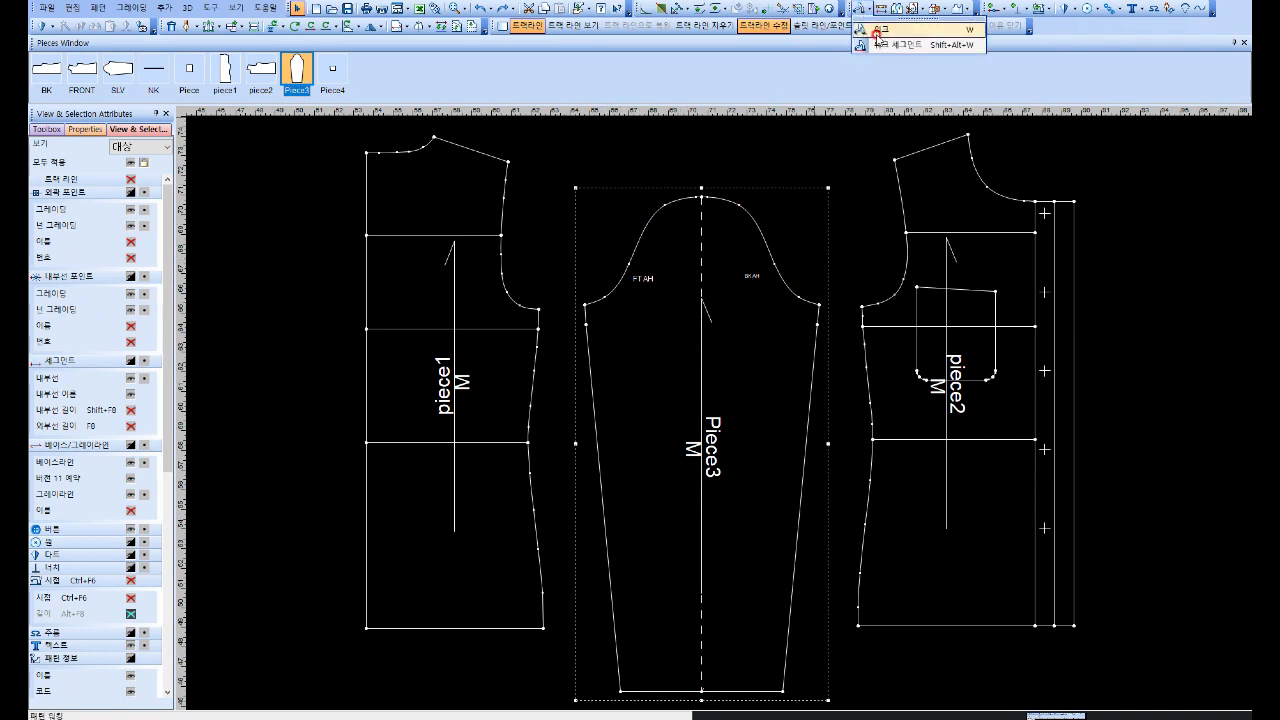
left_click(883, 31)
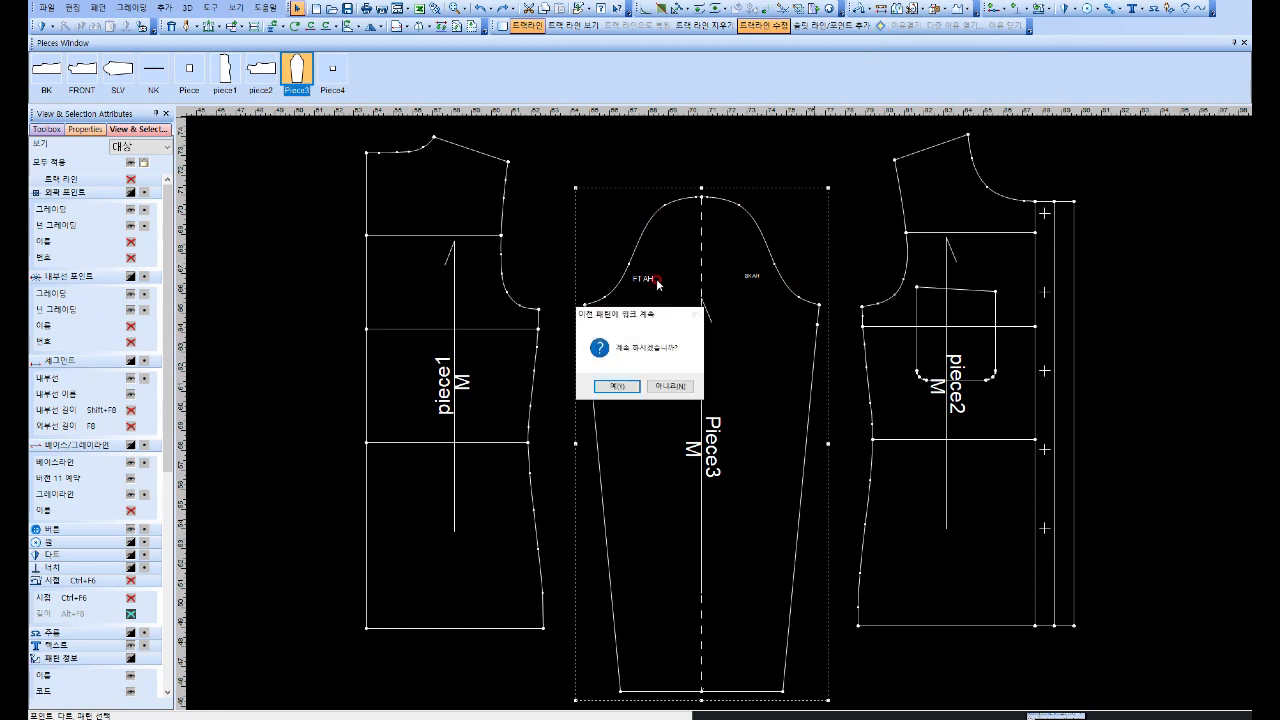
left_click(659, 387)
left_click(582, 301)
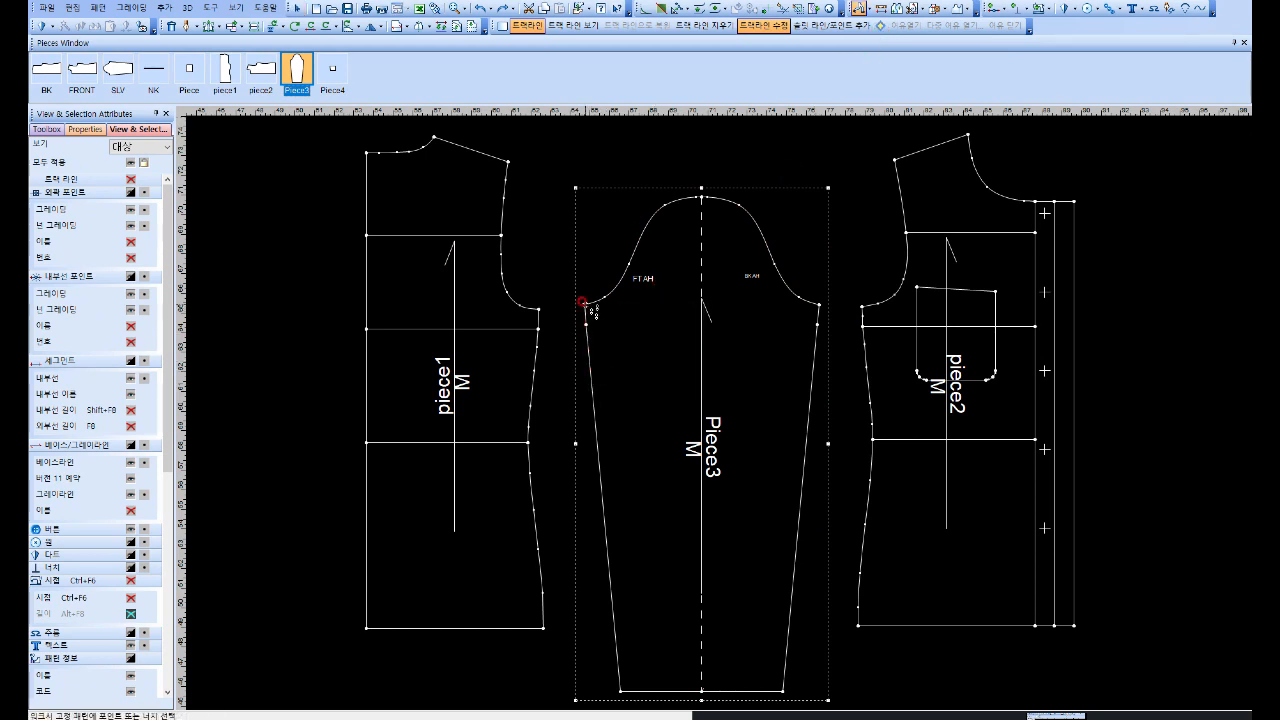
left_click(860, 301)
left_click(893, 294)
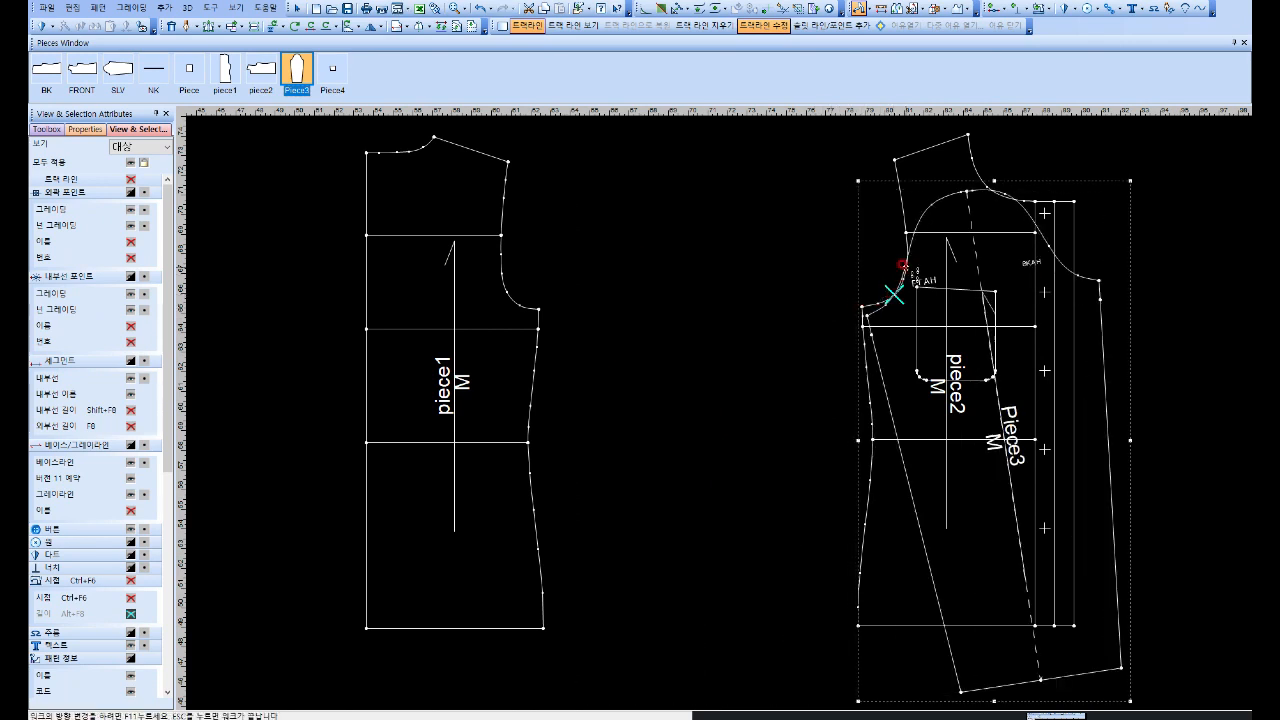
left_click(906, 247)
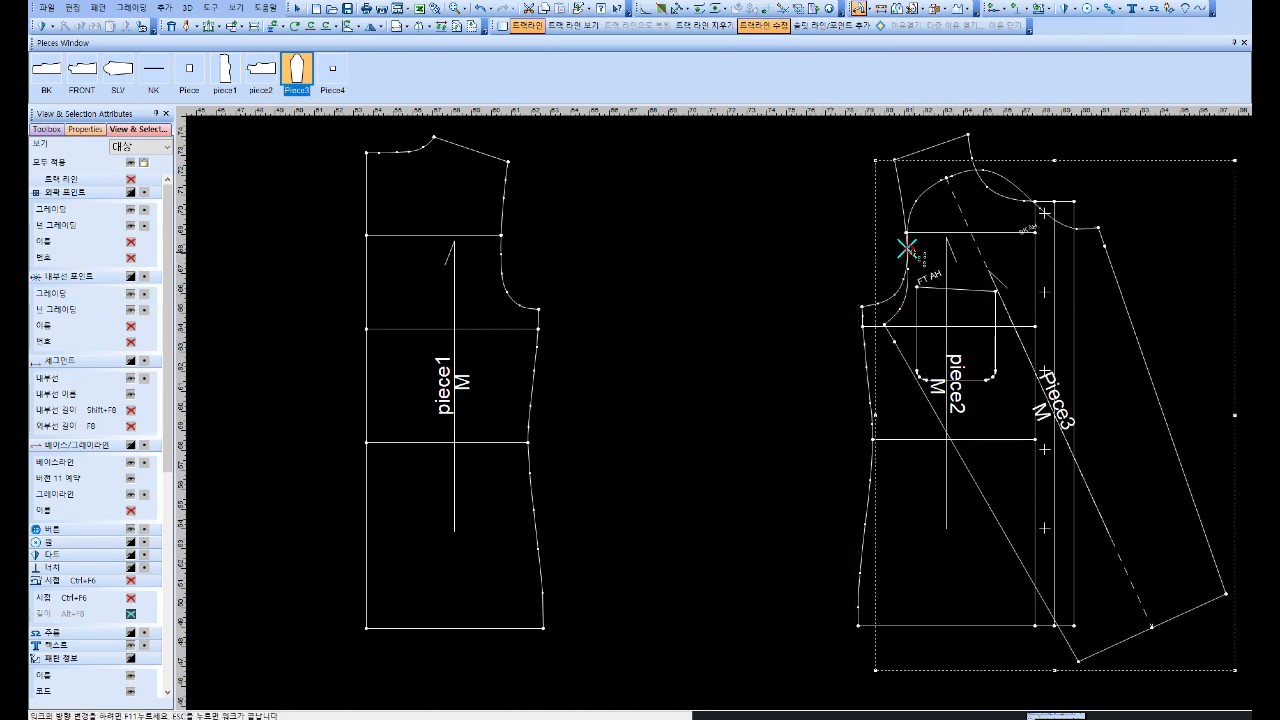
Step: Create matching notches on the sleeve cap and front armhole at the walk position, and end the walk restoring Piece3's original position
key("F12")
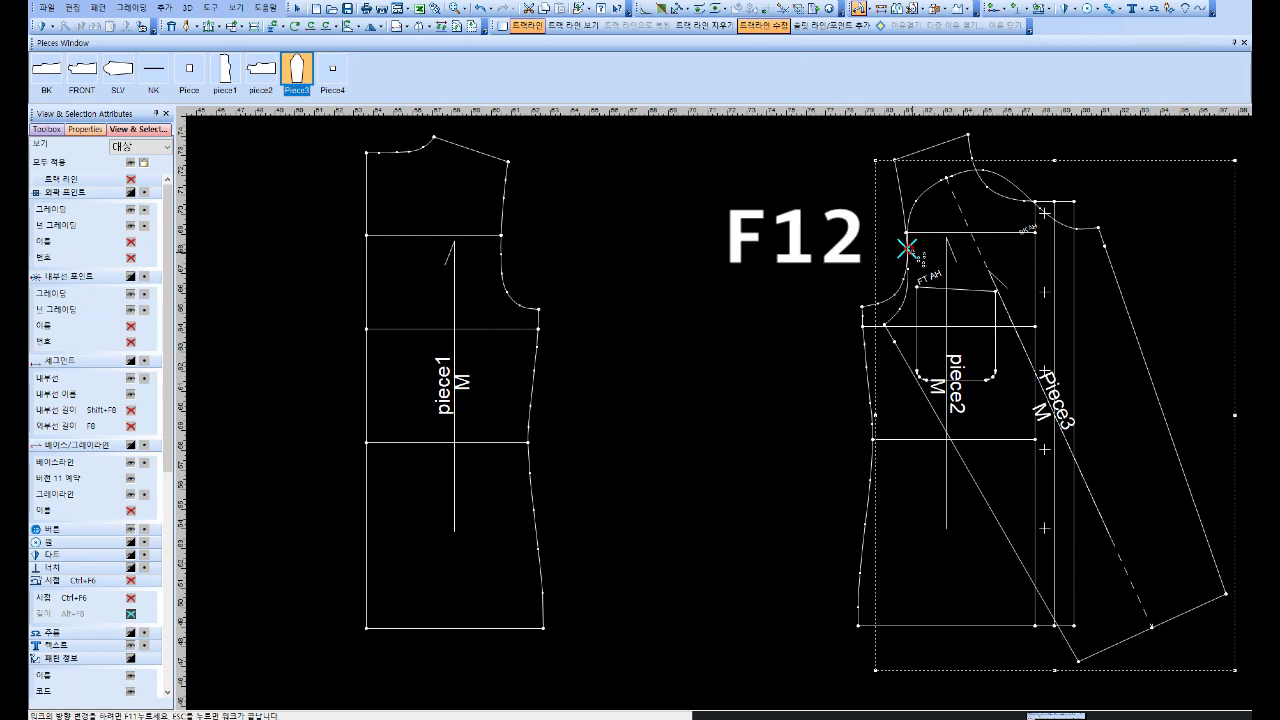
right_click(723, 361)
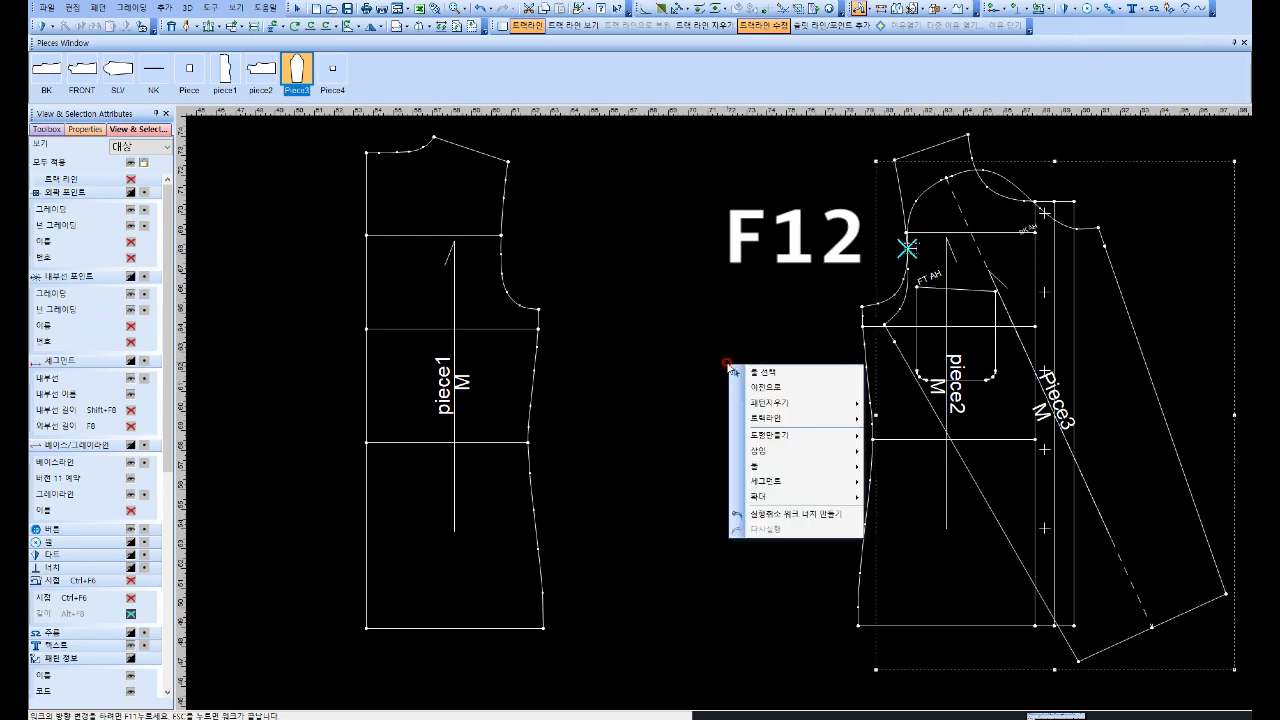
left_click(753, 373)
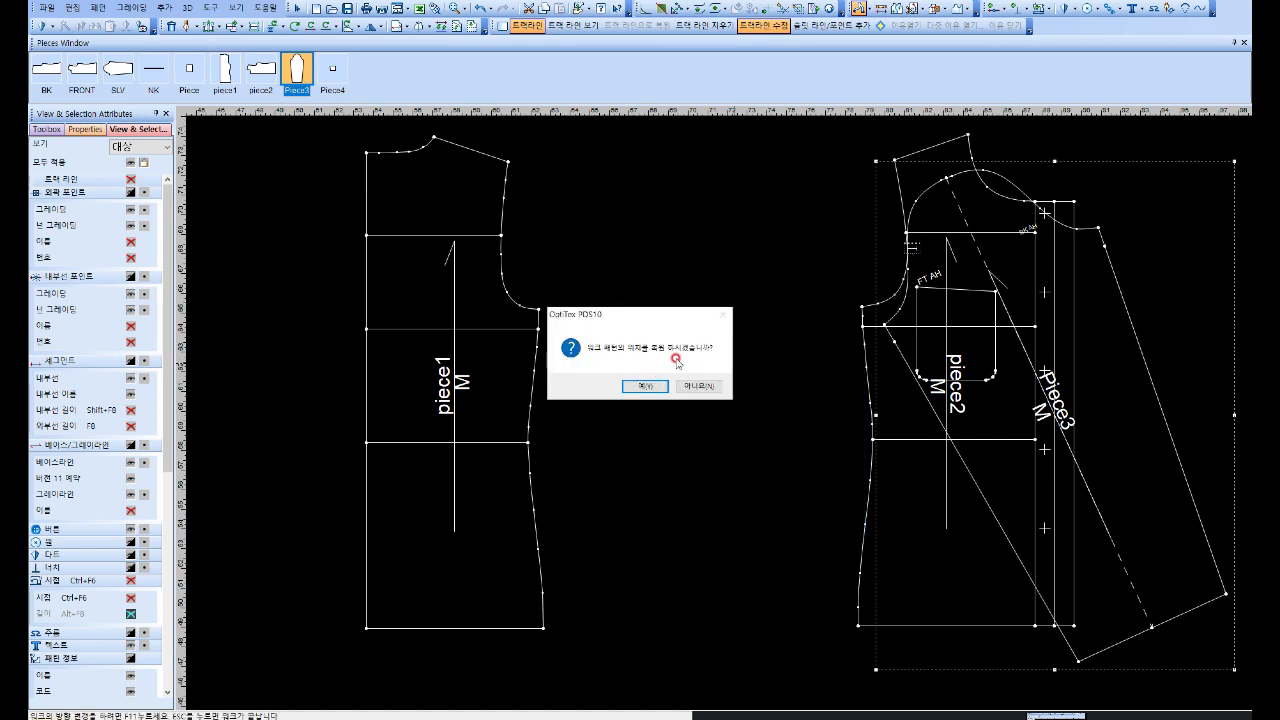
left_click(646, 387)
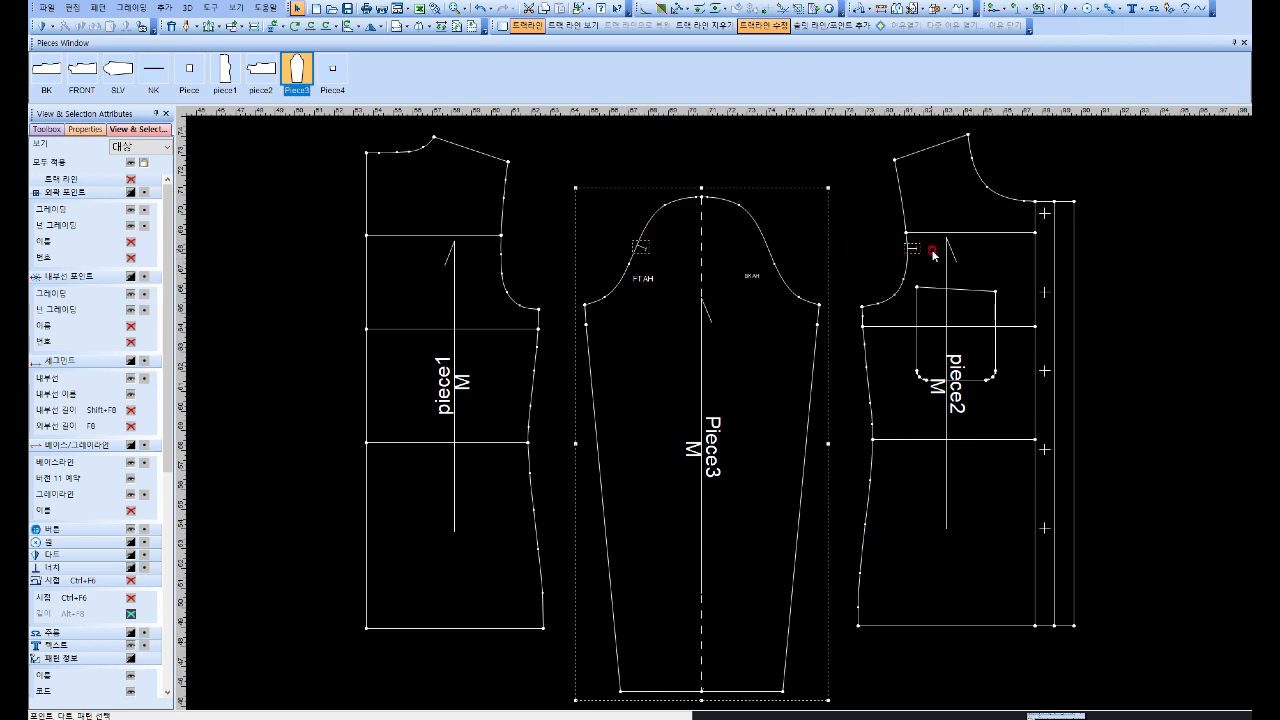
Step: Add points at the front notches on Piece3's sleeve cap and piece2's armhole, applying to the current piece only each time
left_click(766, 339)
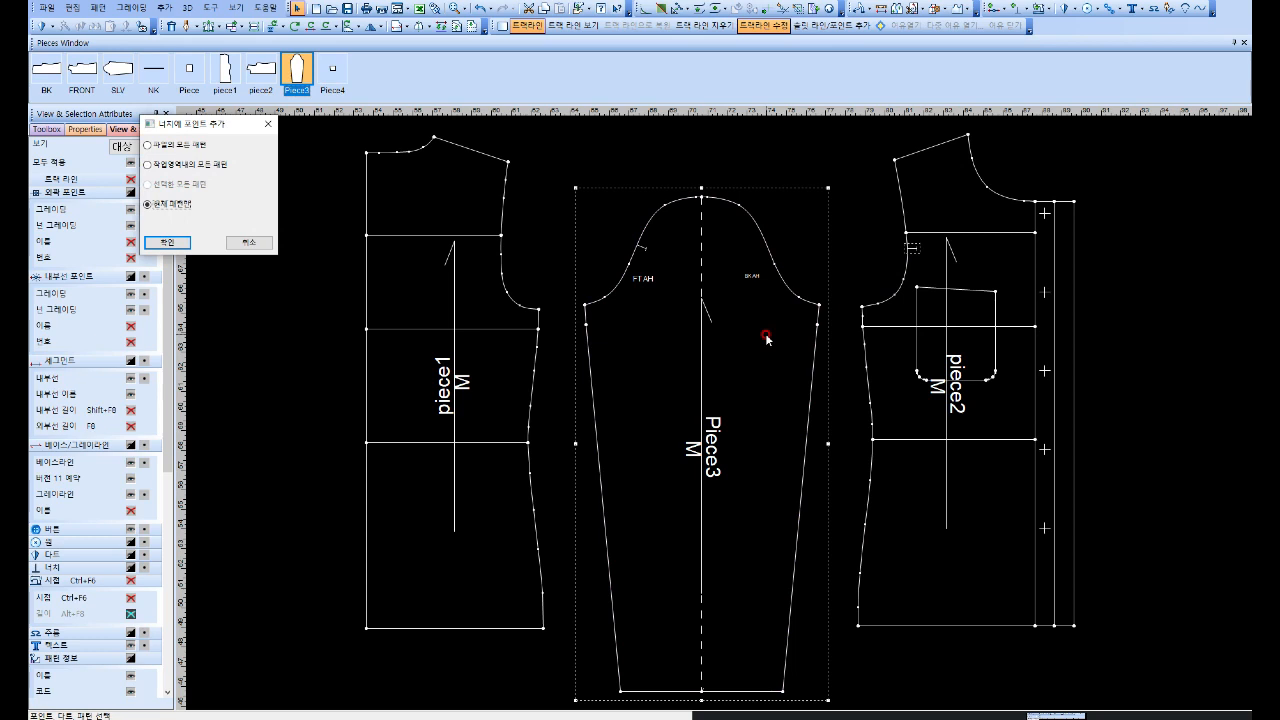
key("Return")
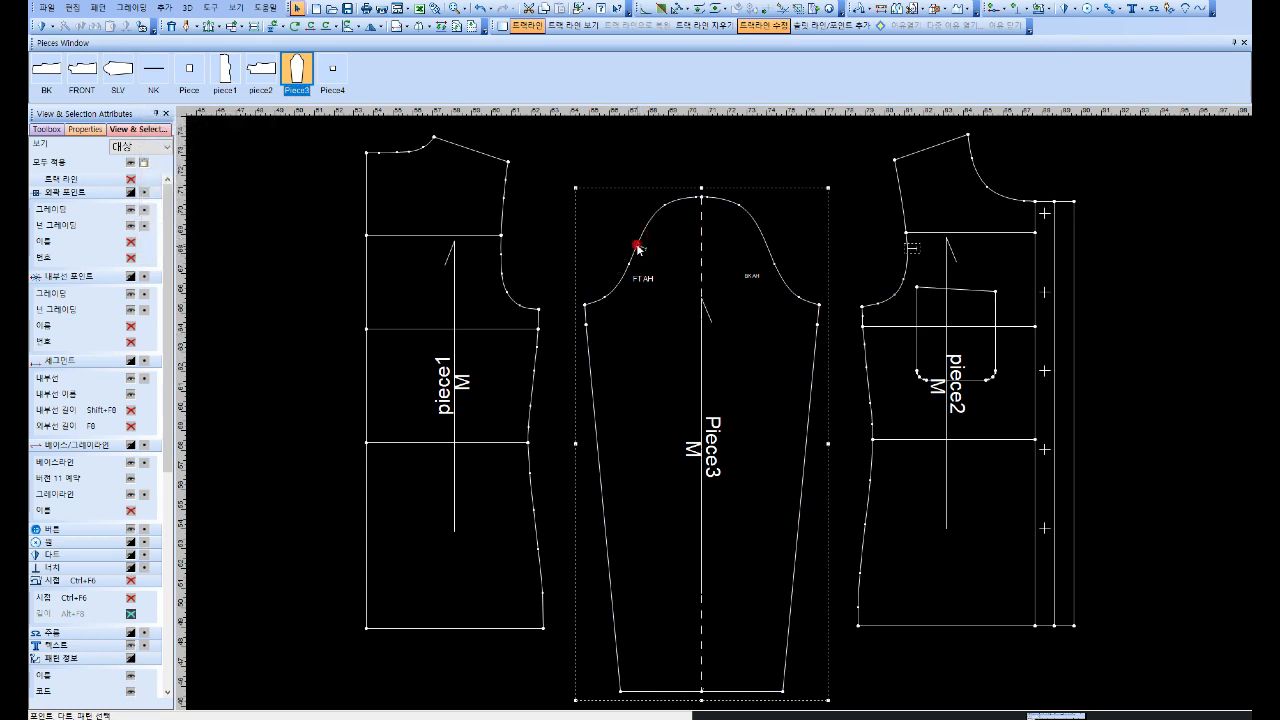
left_click(927, 263)
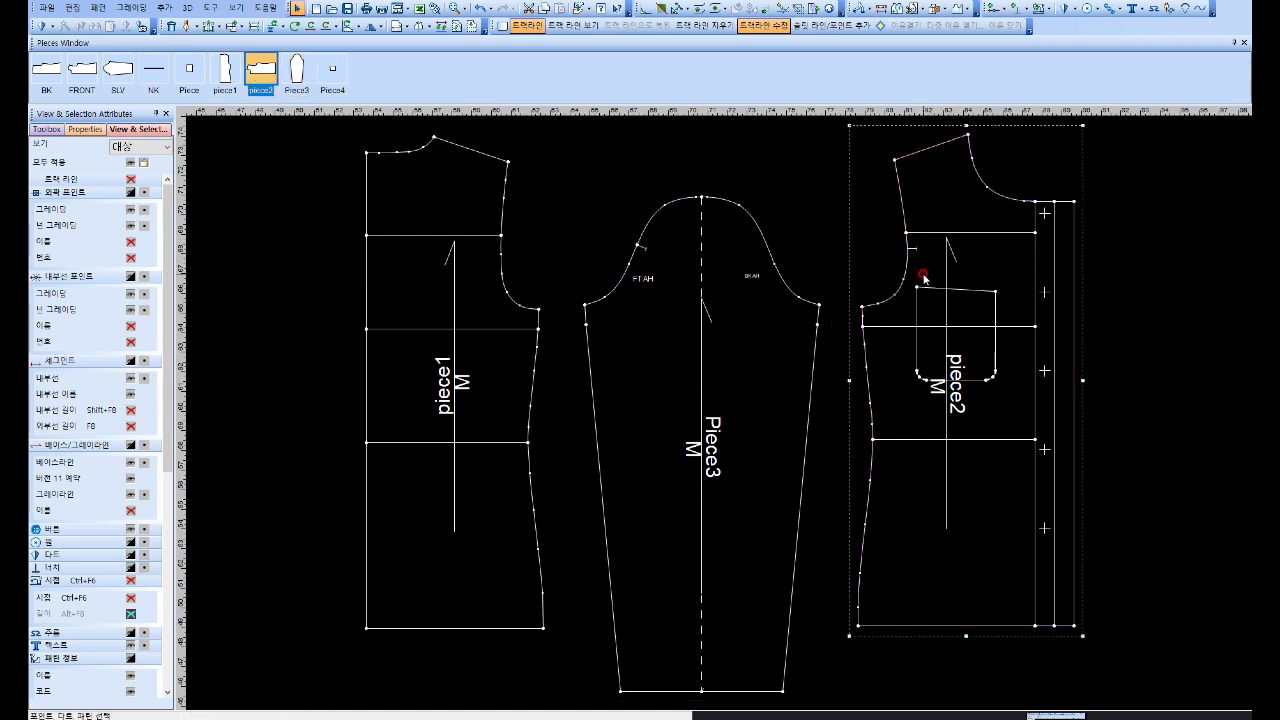
left_click(924, 277)
key("Return")
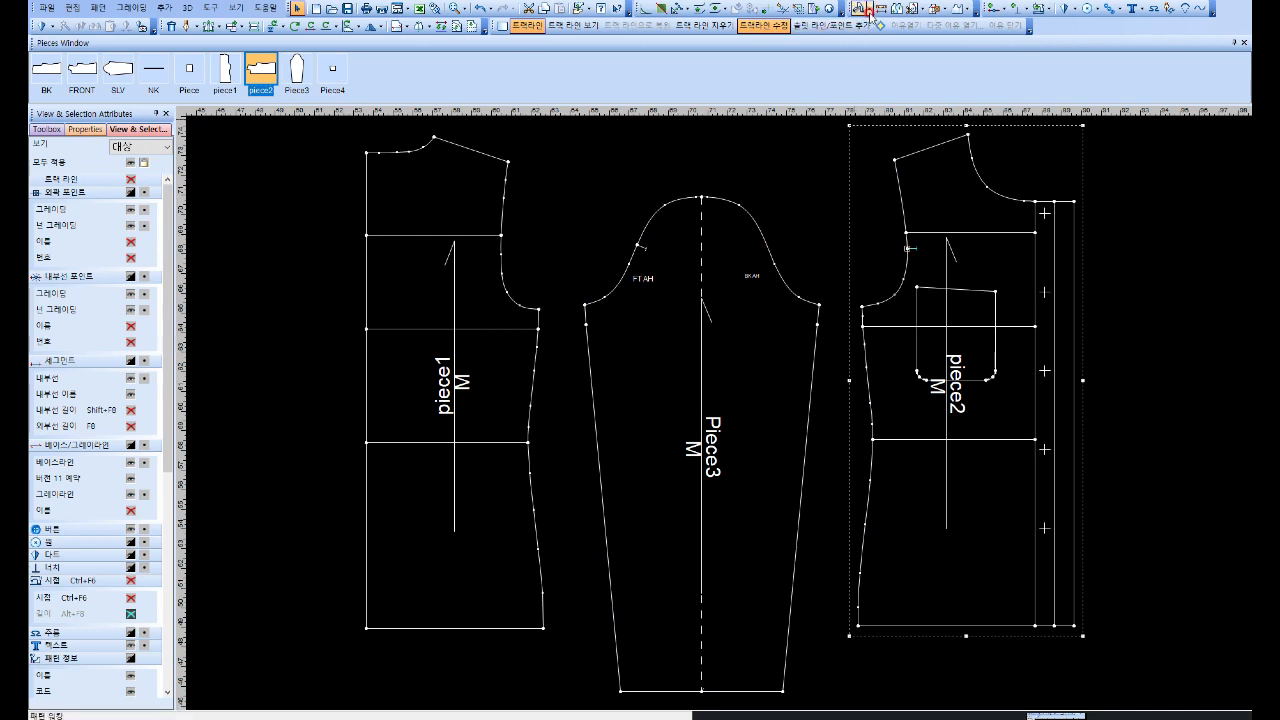
Step: Walk the sleeve Piece3 along piece1's back armhole, from the underarm to just below the upper cross line
left_click(862, 8)
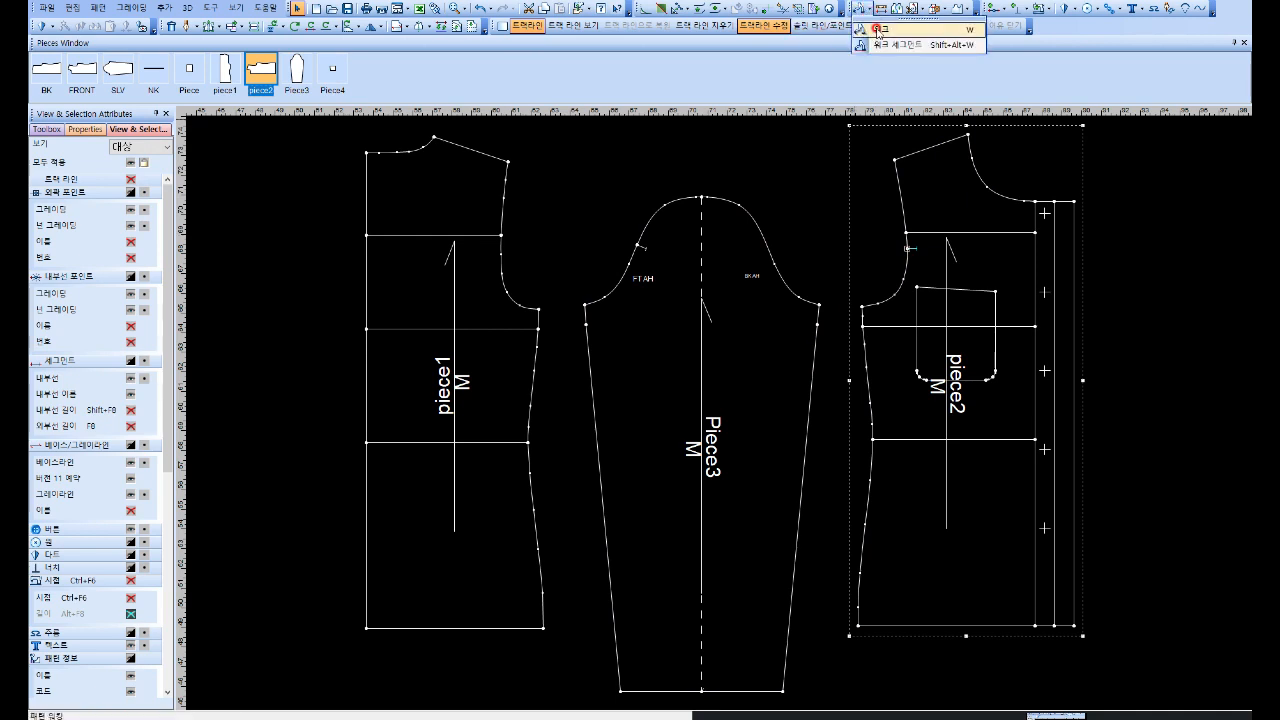
left_click(878, 31)
left_click(819, 305)
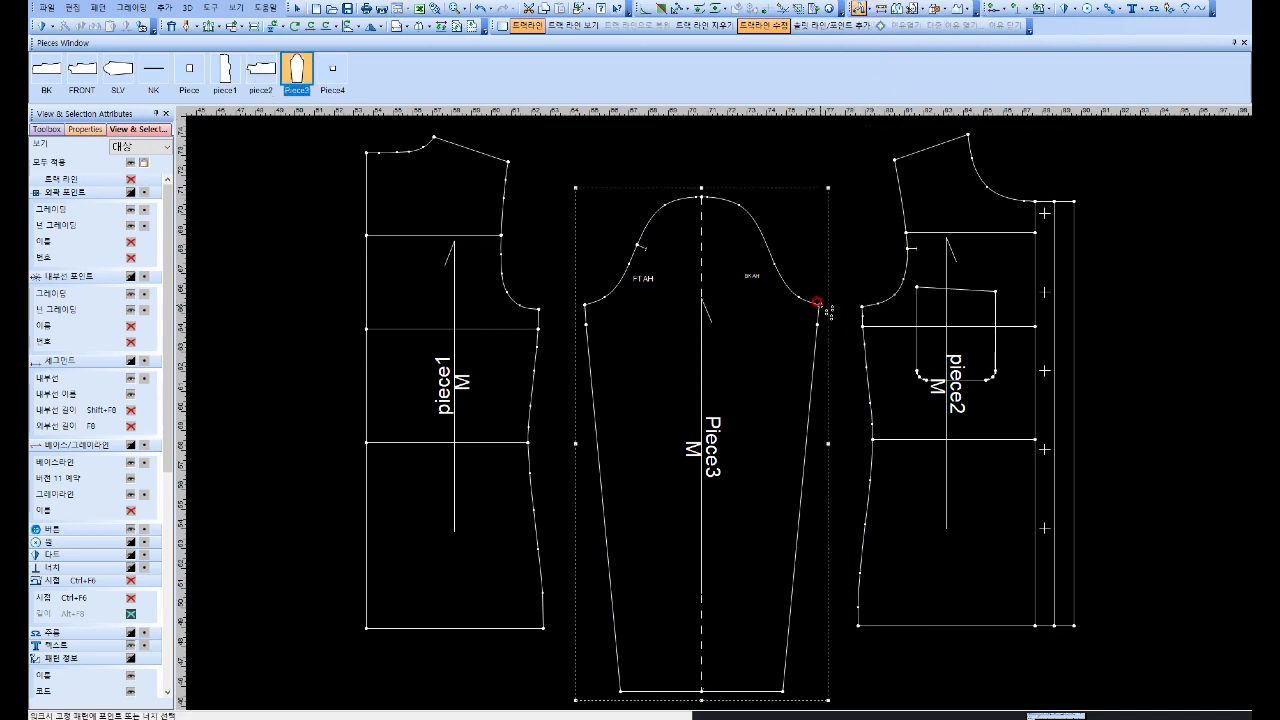
left_click(539, 310)
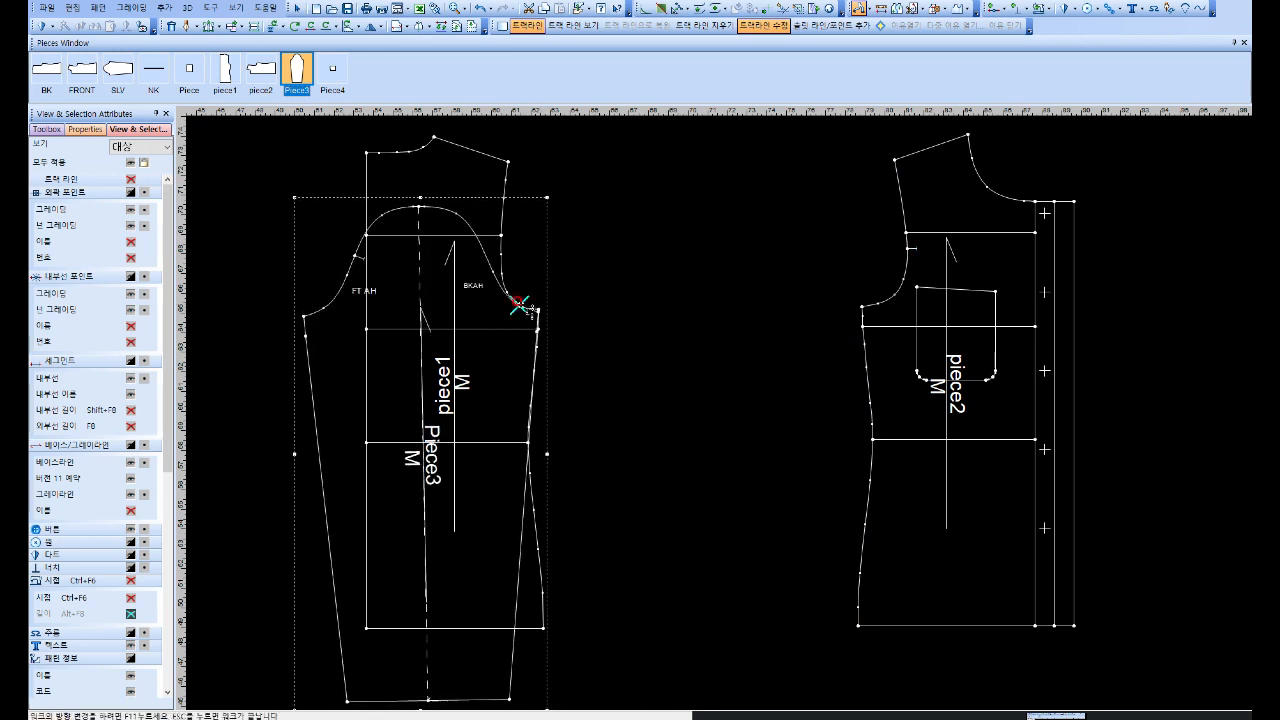
left_click(501, 268)
left_click(500, 251)
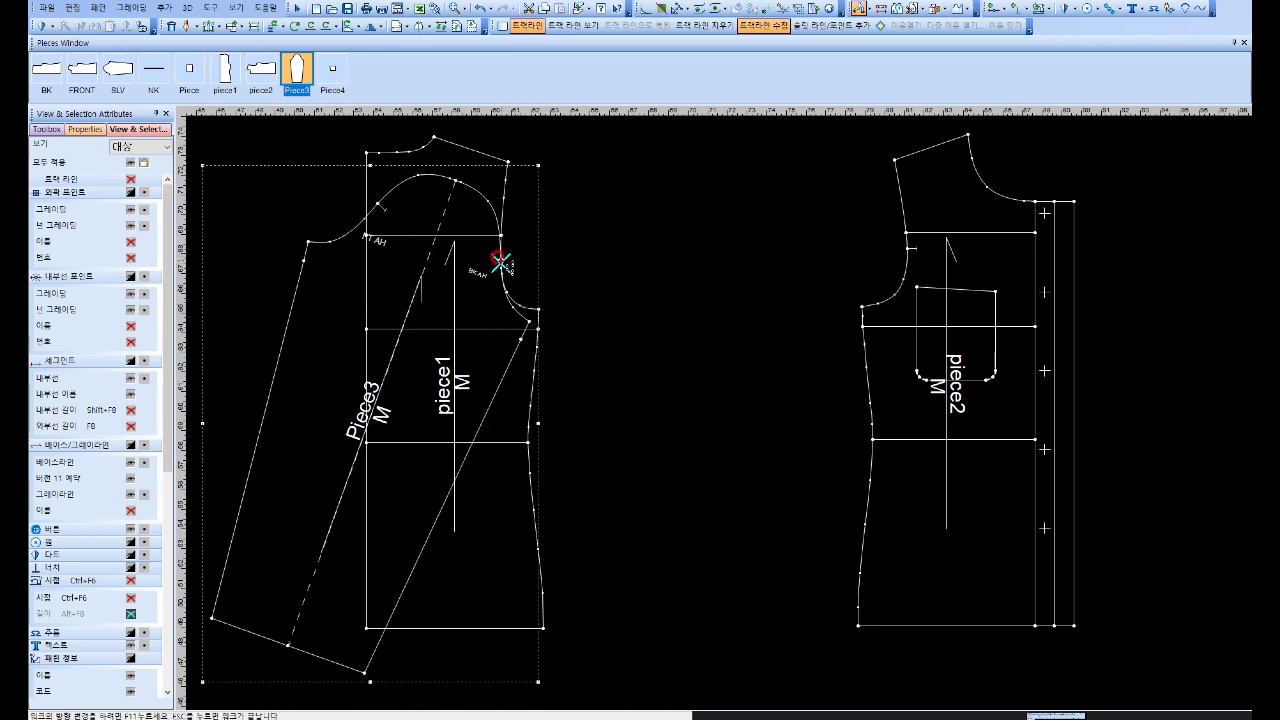
left_click(500, 249)
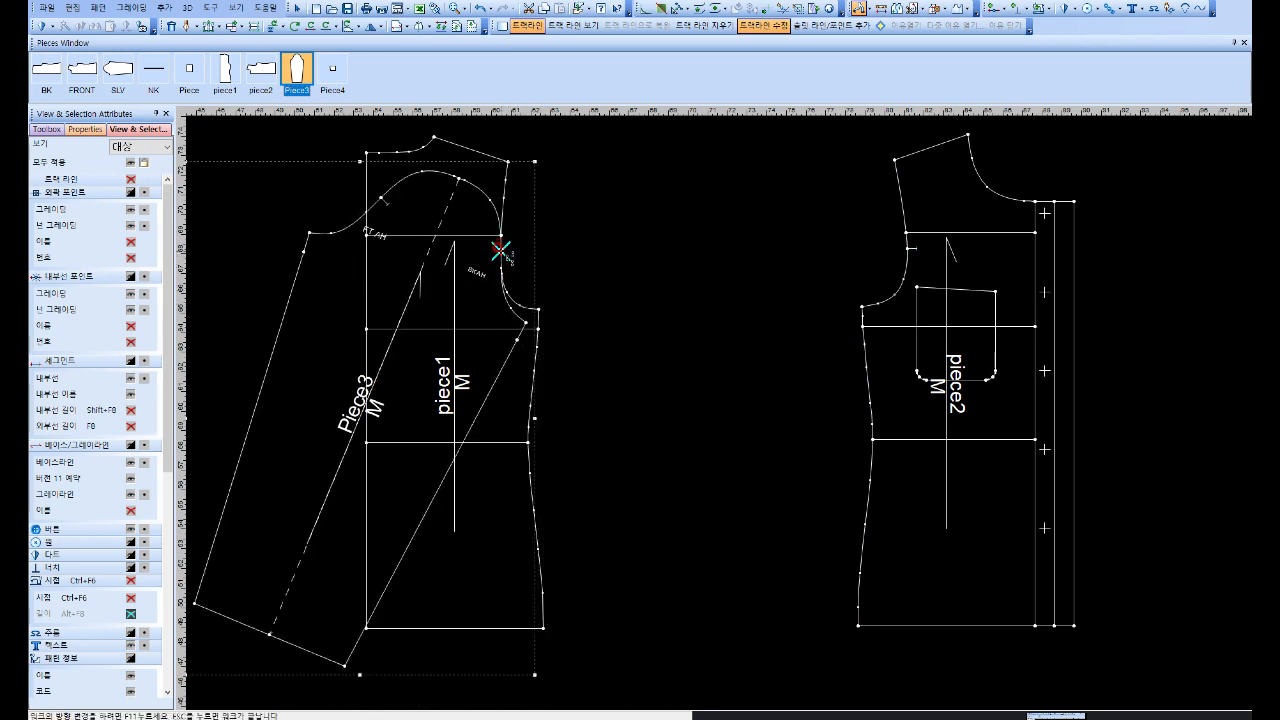
Step: Create matching notches on the sleeve cap and back armhole at the walk position, and end the walk restoring Piece3's original position
key("F12")
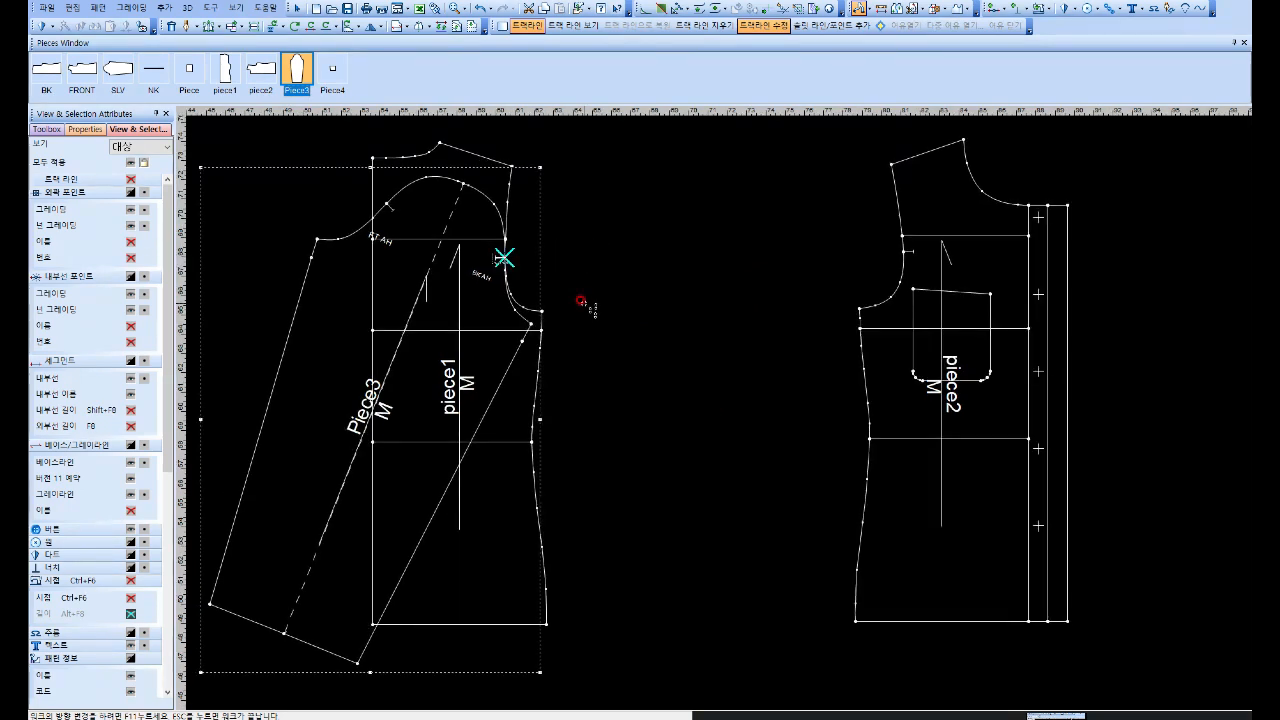
right_click(580, 300)
left_click(618, 316)
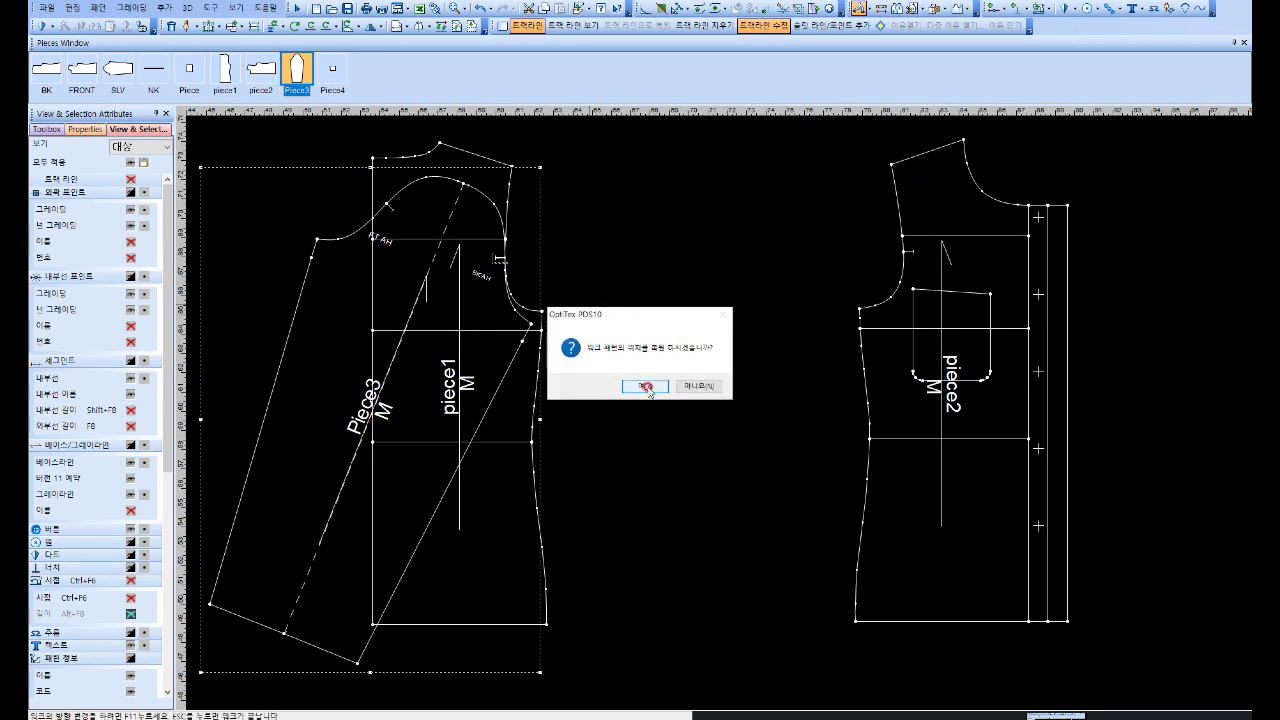
left_click(647, 387)
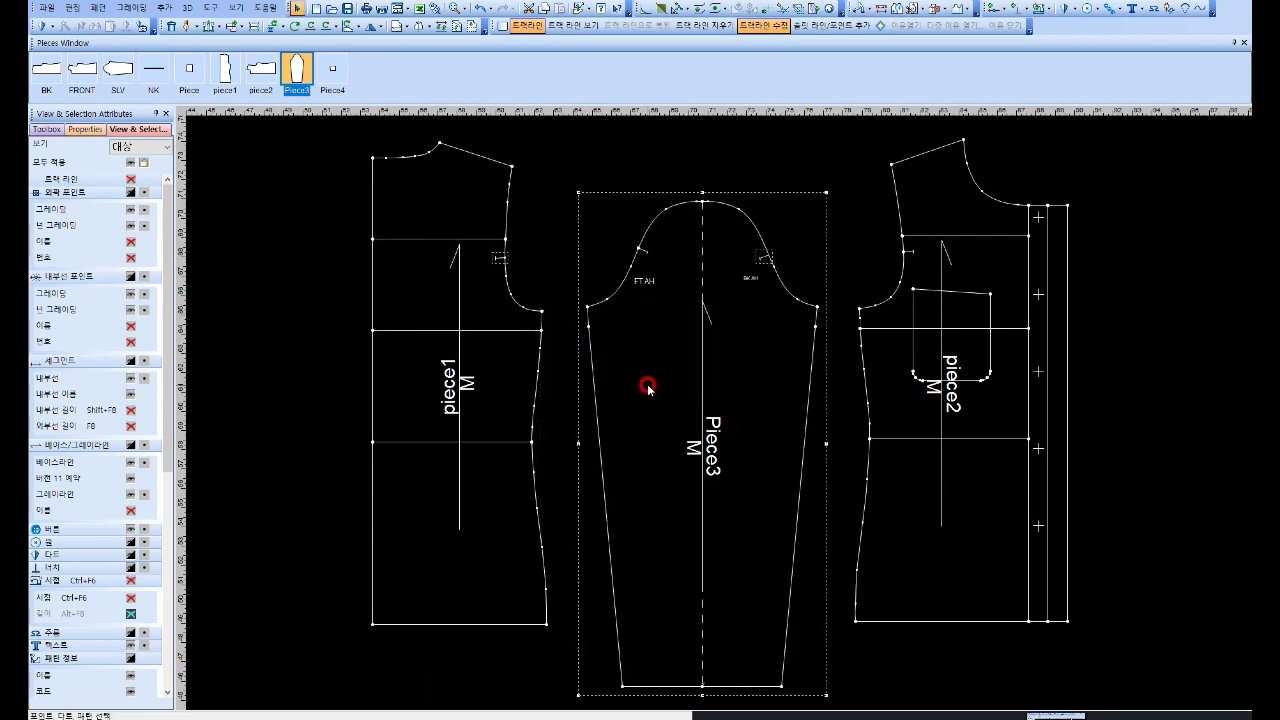
Step: Add points at the back notches on Piece3's sleeve cap and piece1's armhole, applying to the current piece only each time
left_click(721, 259)
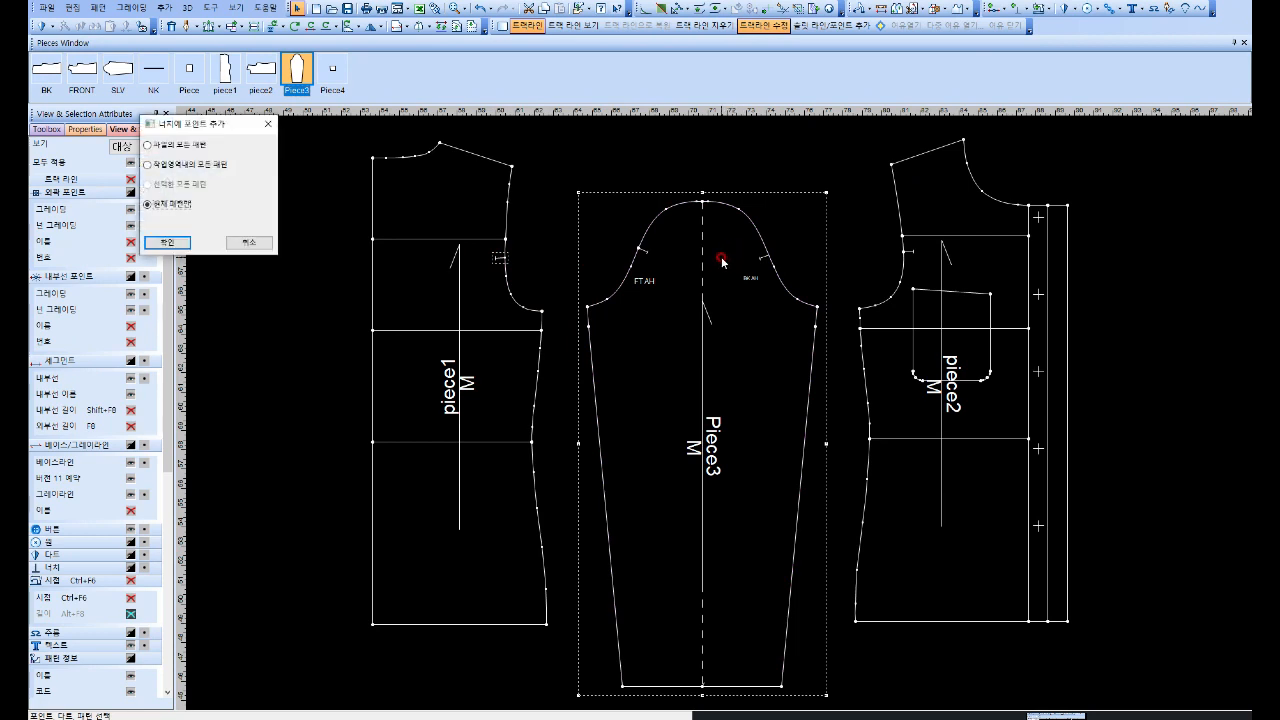
left_click(167, 242)
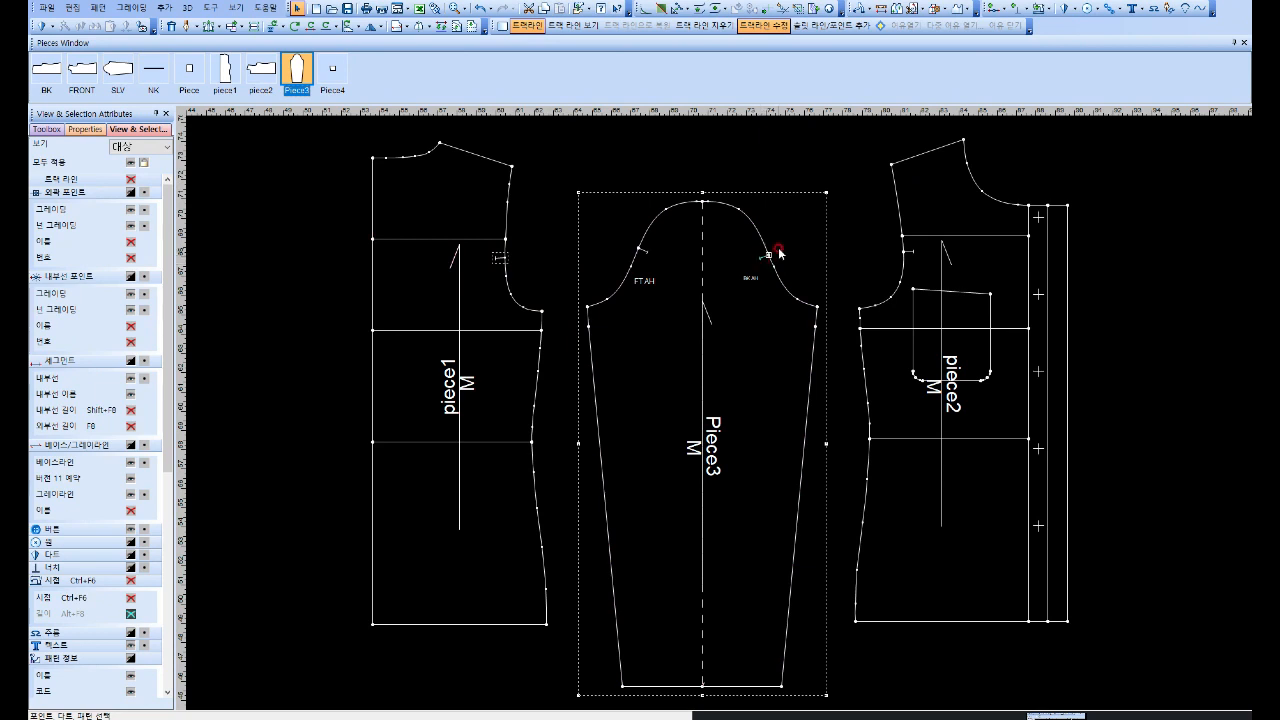
left_click(487, 299)
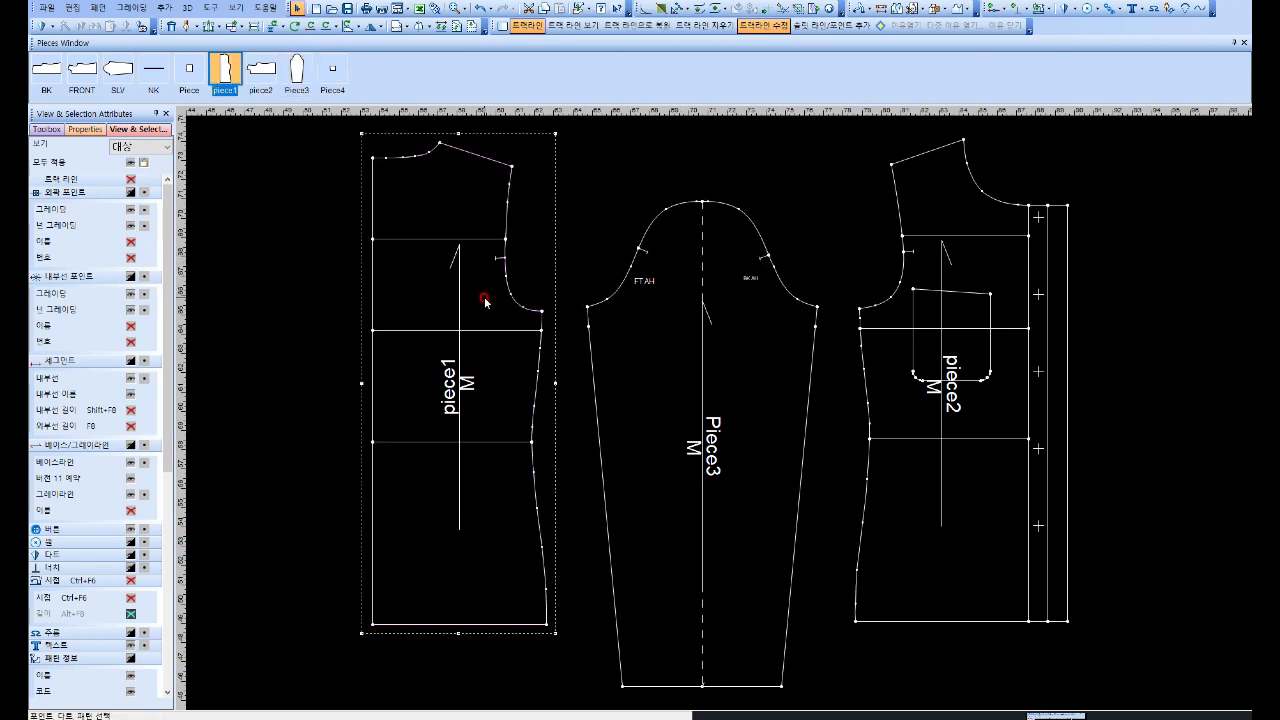
key("ctrl+shift+n")
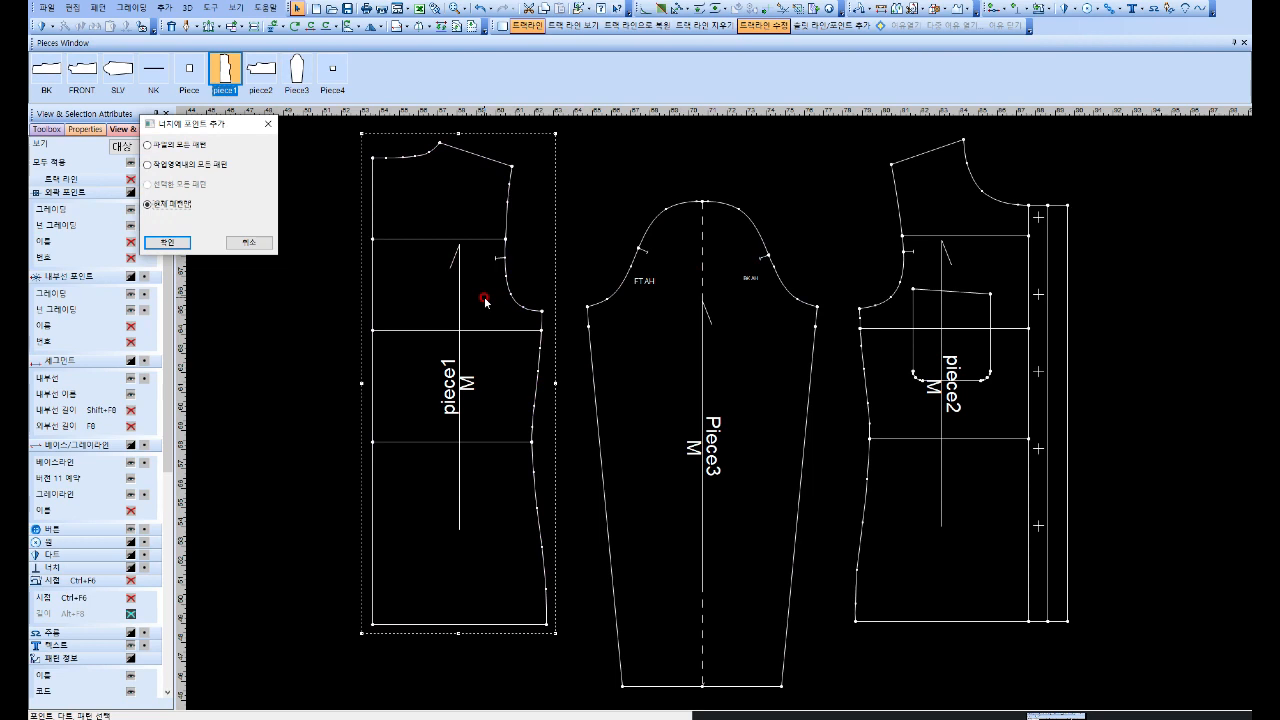
left_click(167, 242)
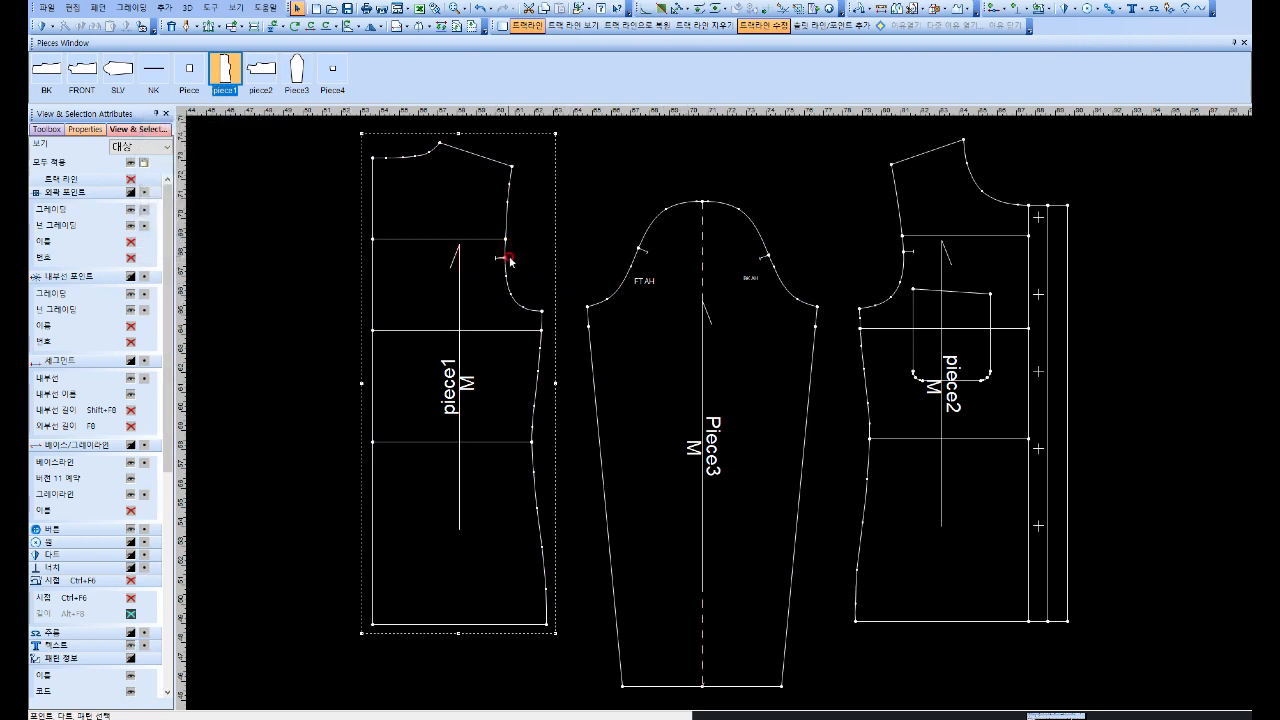
Step: Add a second notch above the one on piece1's back armhole, 0.375 inches from the next point, and add a point at it
left_click(700, 266)
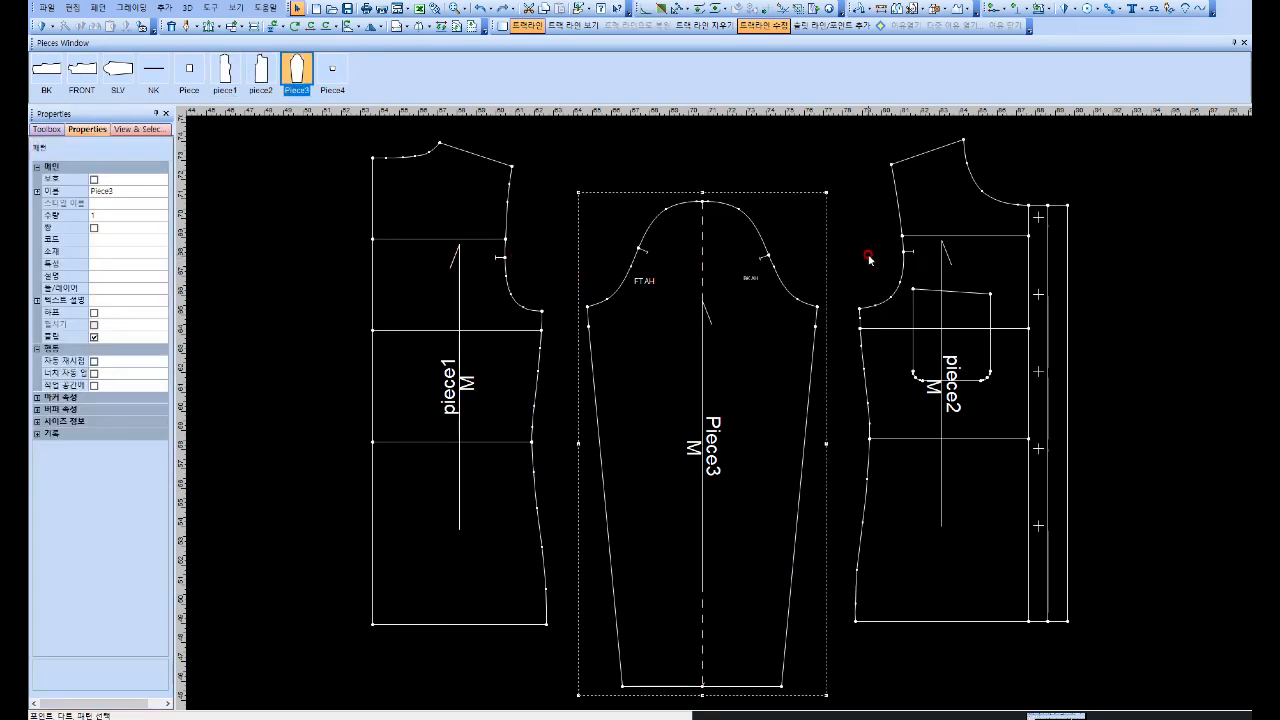
left_click(1019, 9)
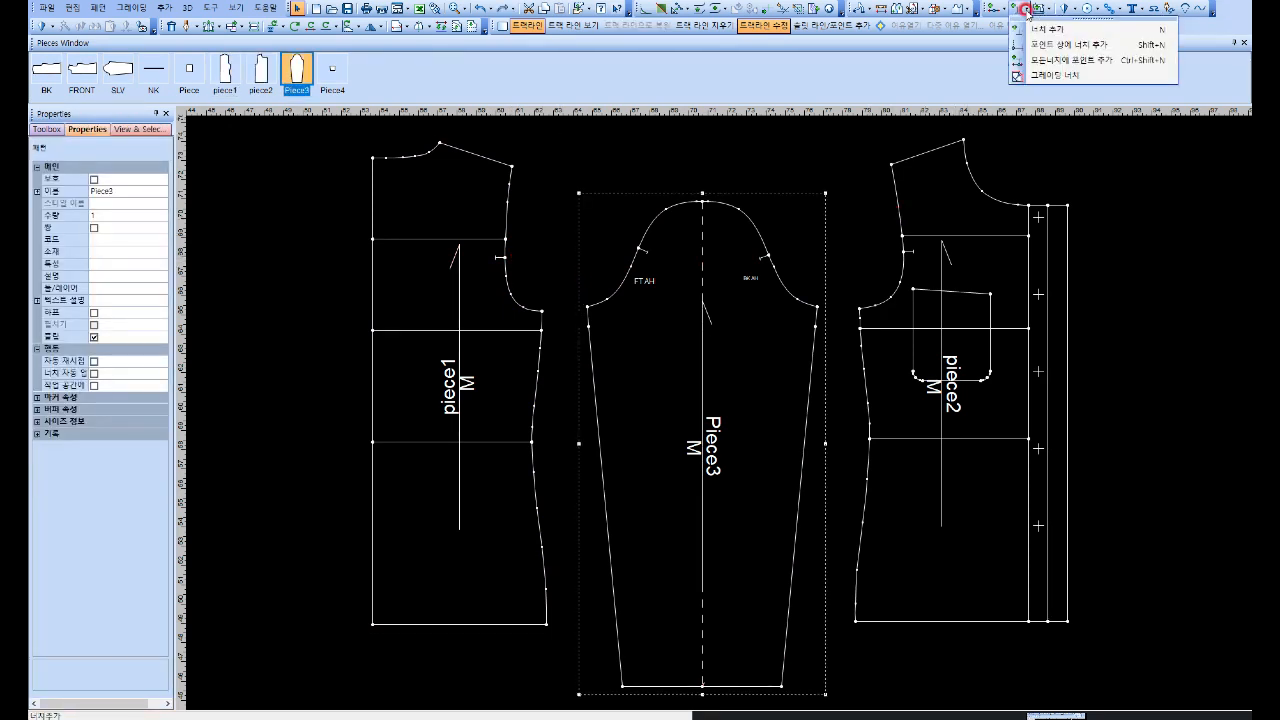
left_click(1040, 23)
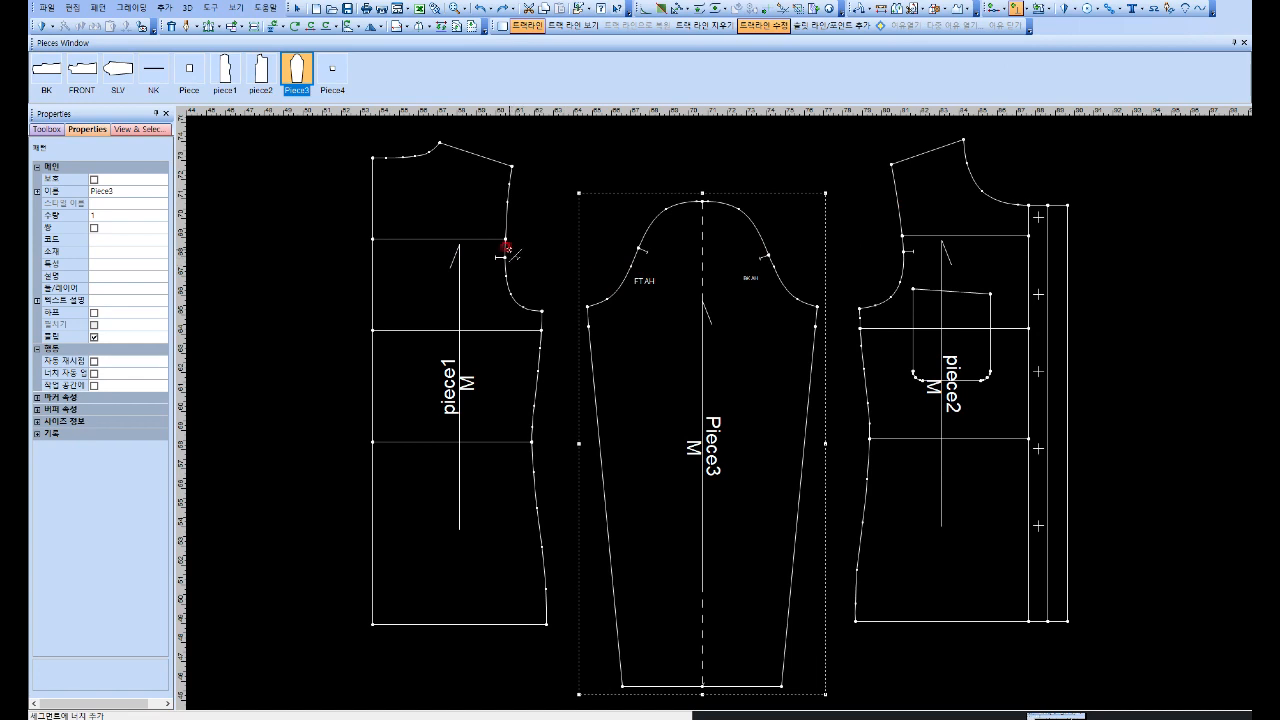
left_click(501, 245)
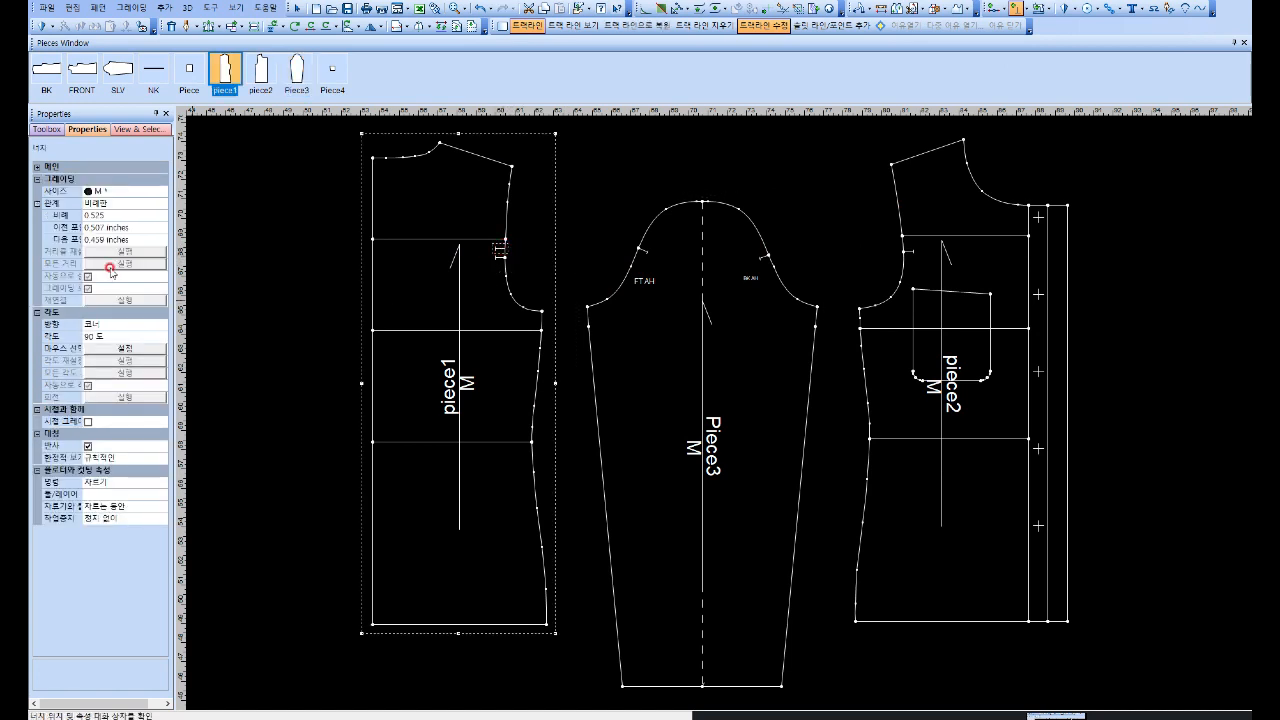
left_click(131, 246)
type("0")
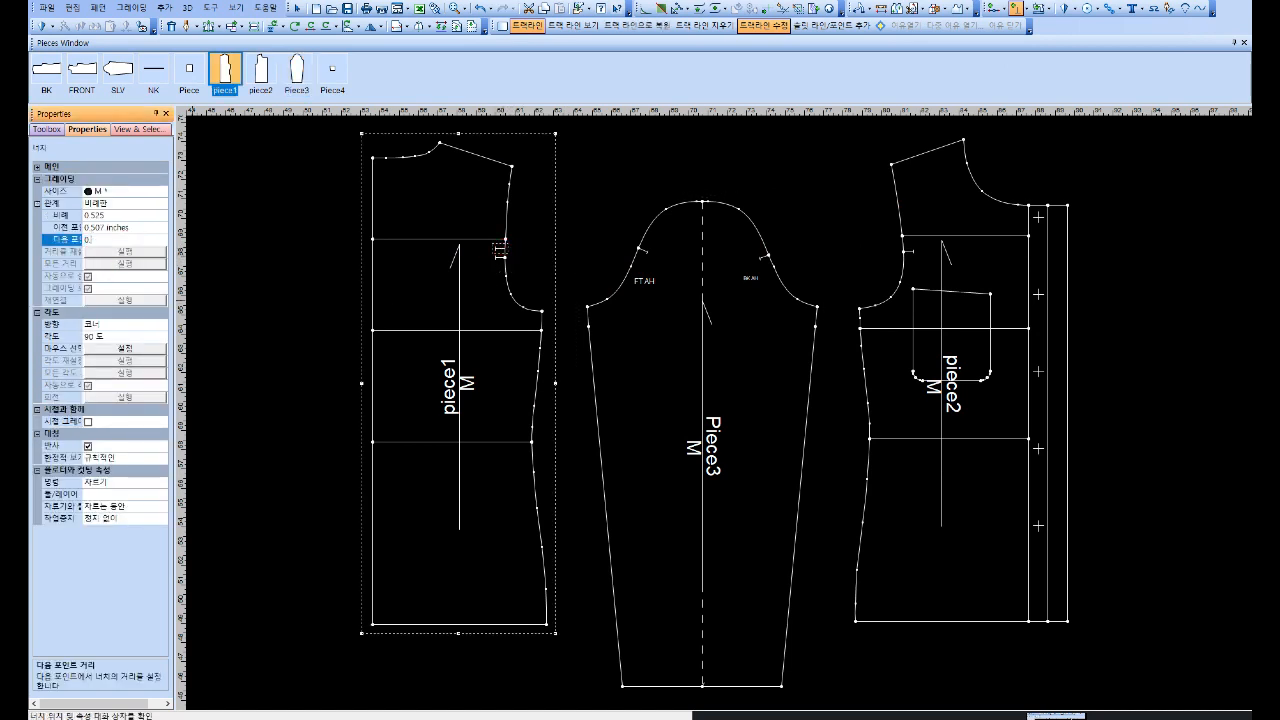
type(".375")
left_click(144, 247)
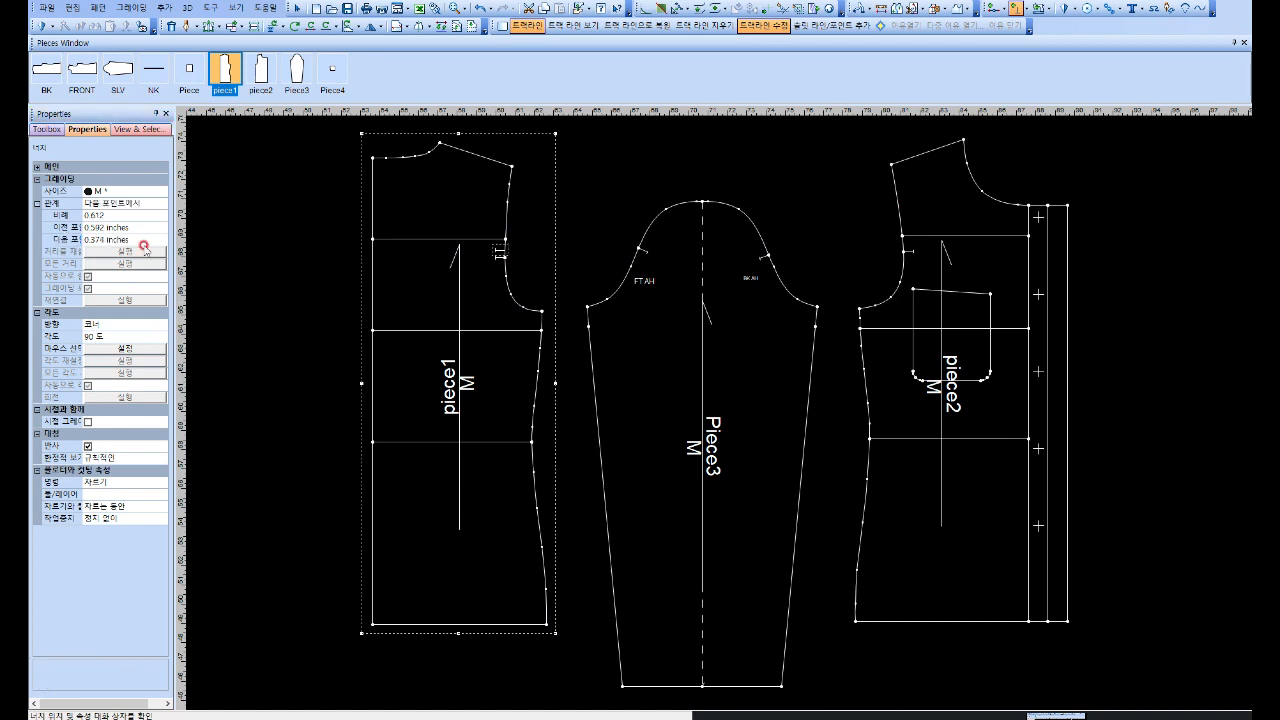
left_click(146, 249)
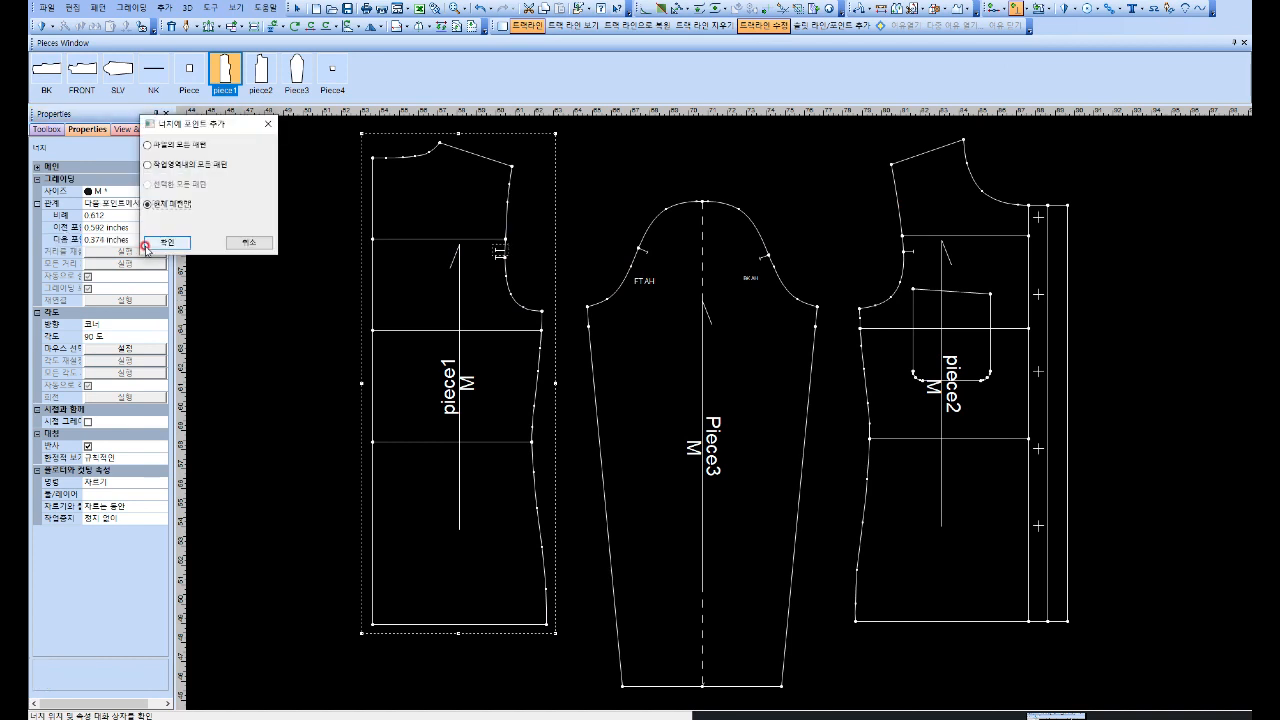
left_click(146, 243)
Step: Add a second back notch on Piece3's sleeve cap, 0.375 inches from the next point, add a point at it, and end notch placement
left_click(766, 244)
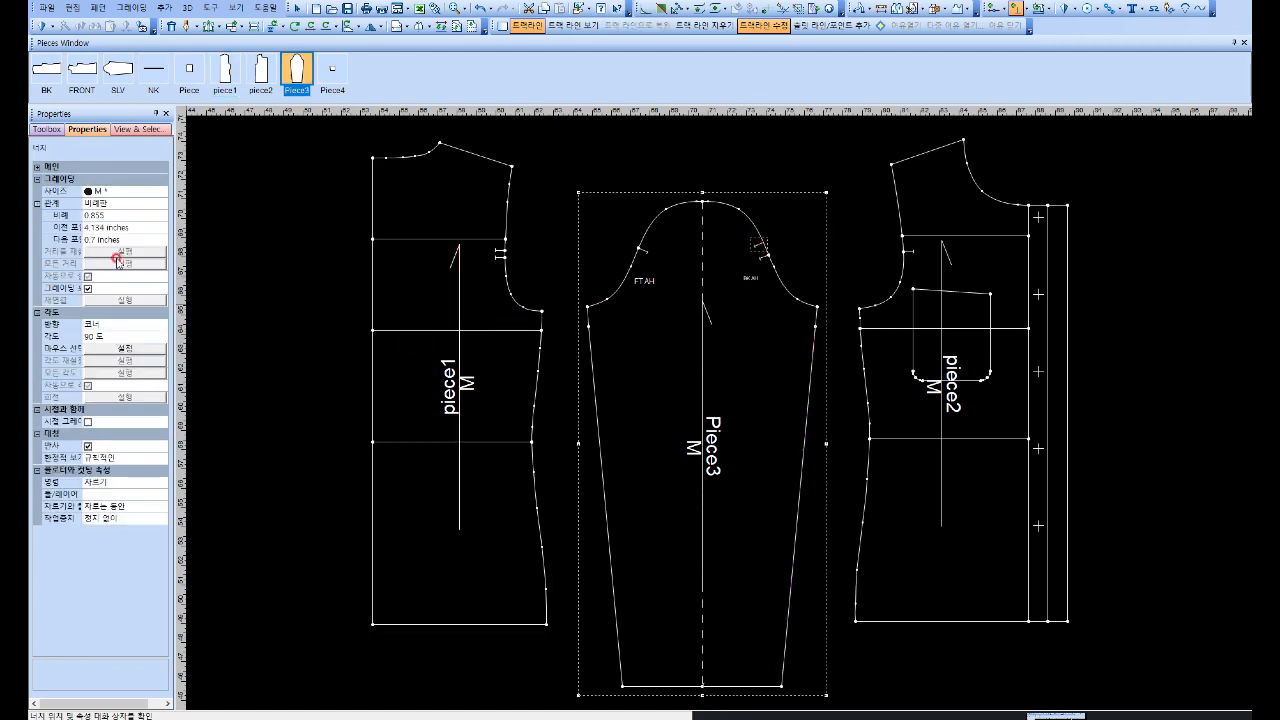
left_click(121, 239)
type("0.375")
key("Return")
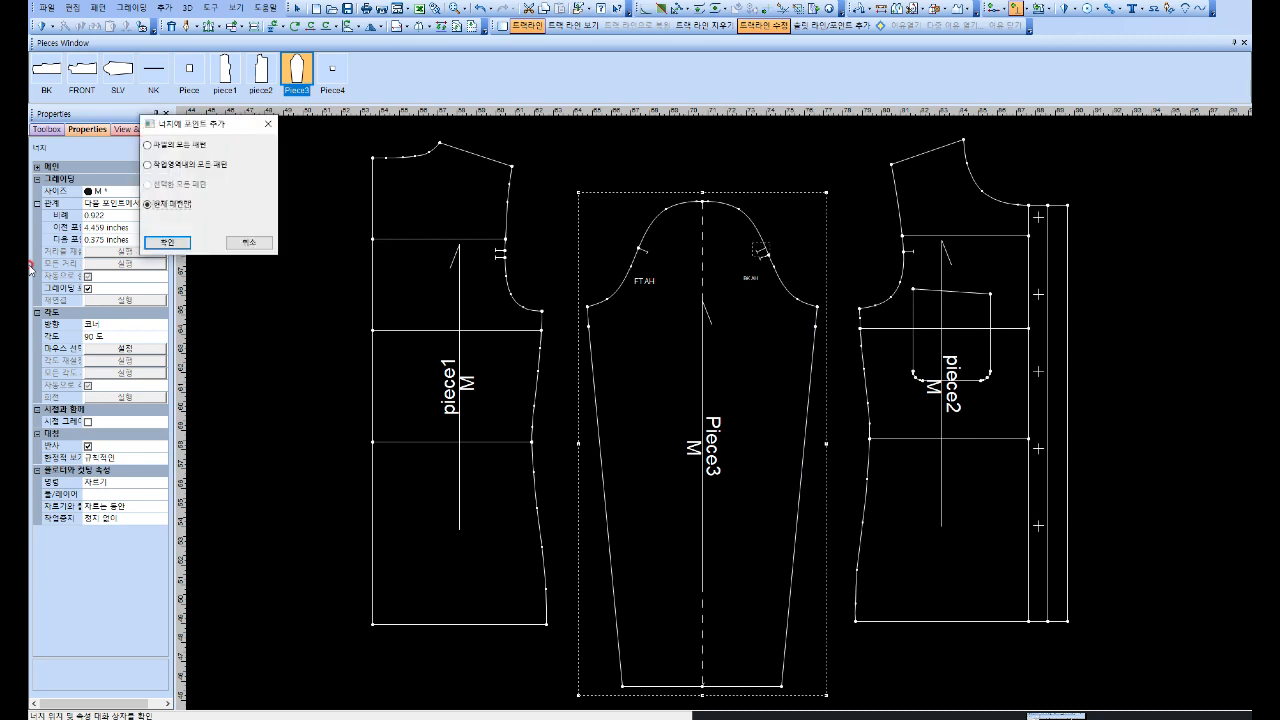
left_click(167, 242)
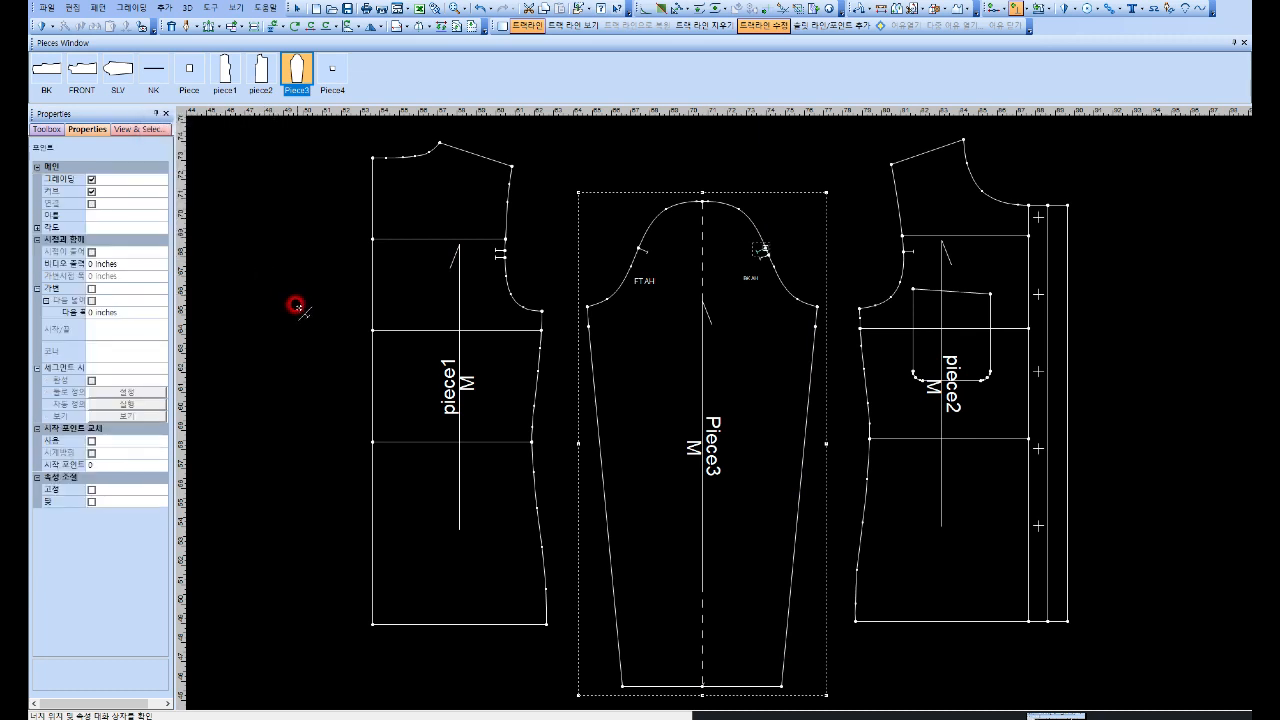
right_click(542, 211)
left_click(558, 223)
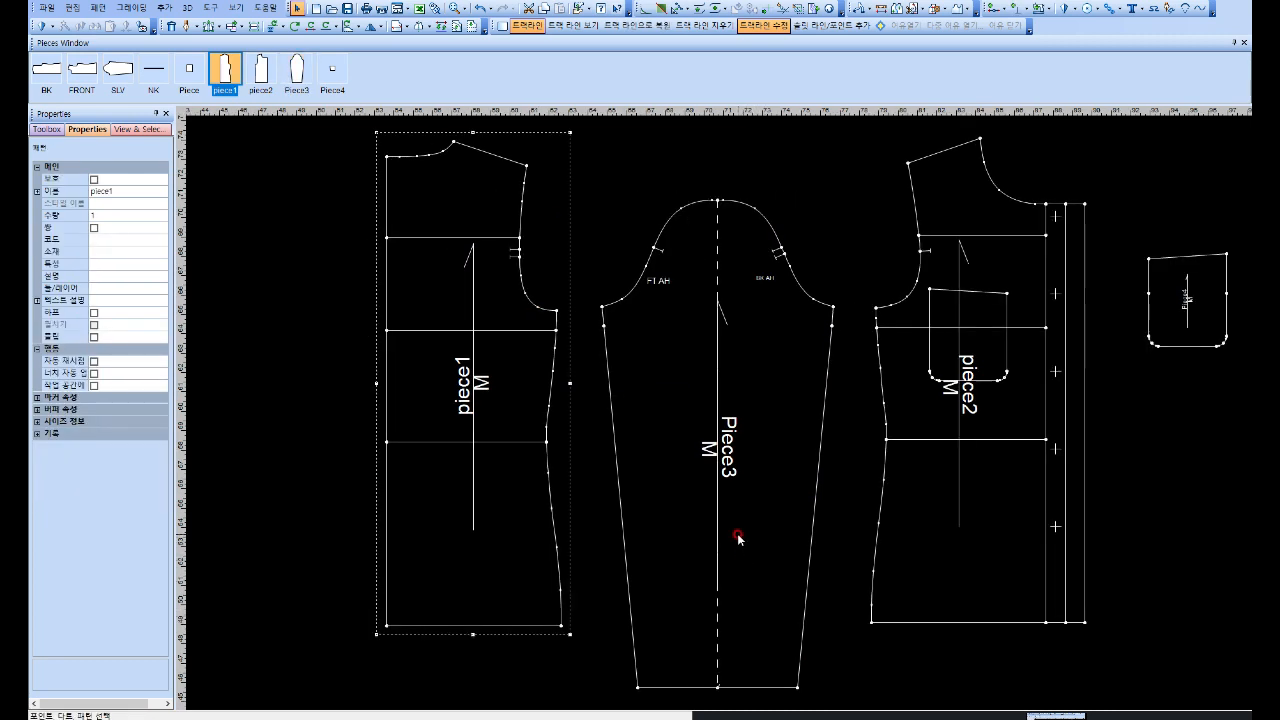
Step: Add a 0.375-inch seam allowance along piece1's back neckline, from the center back to the shoulder
left_click(1054, 10)
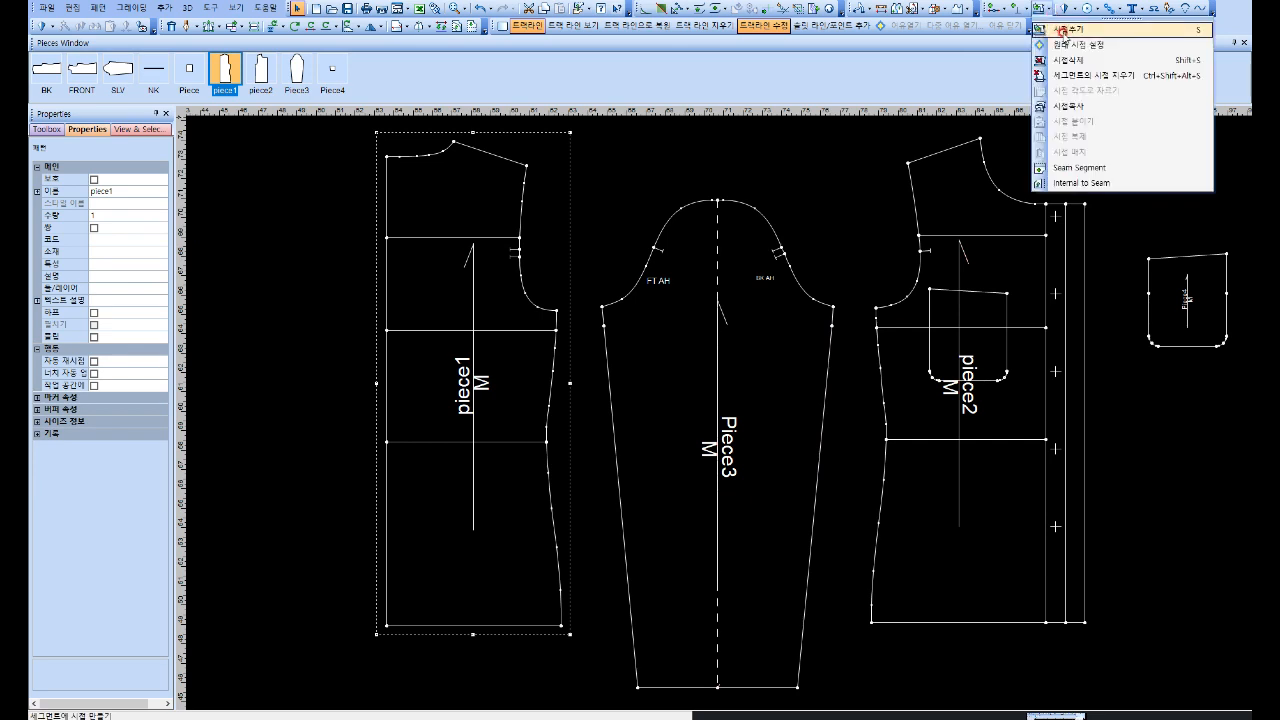
left_click(1060, 31)
left_click(383, 153)
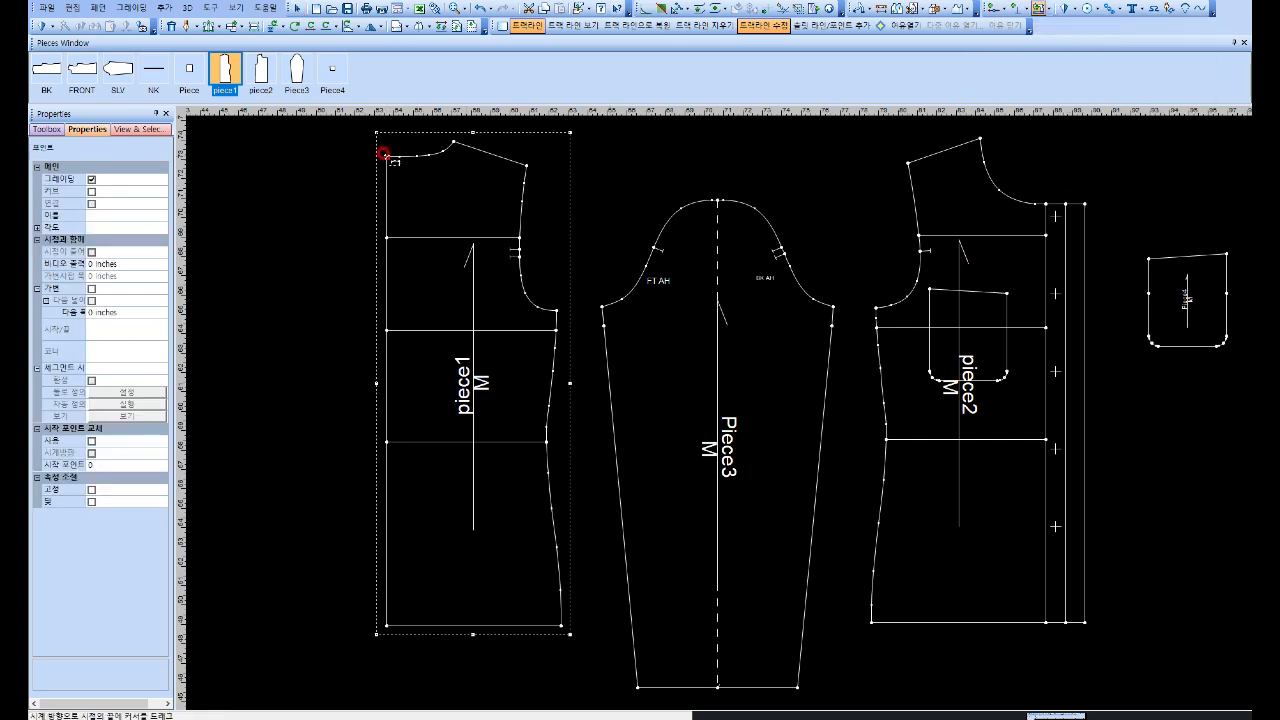
left_click(455, 140)
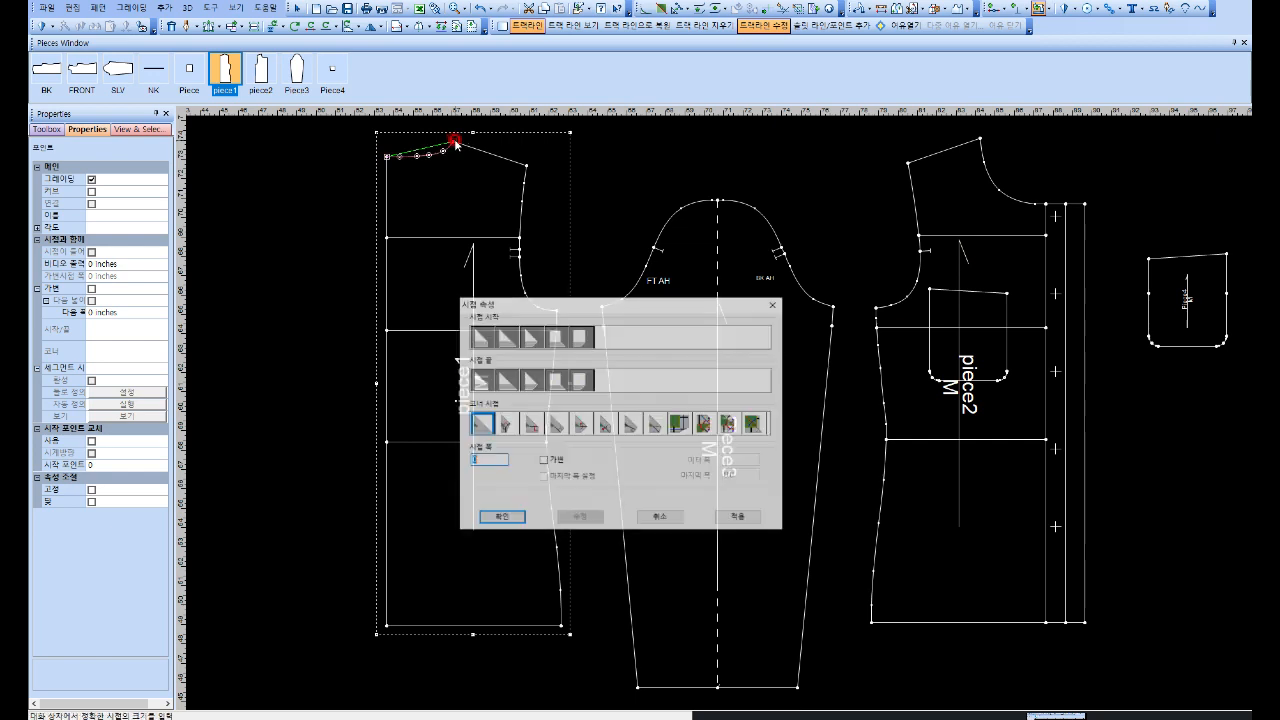
type(".375")
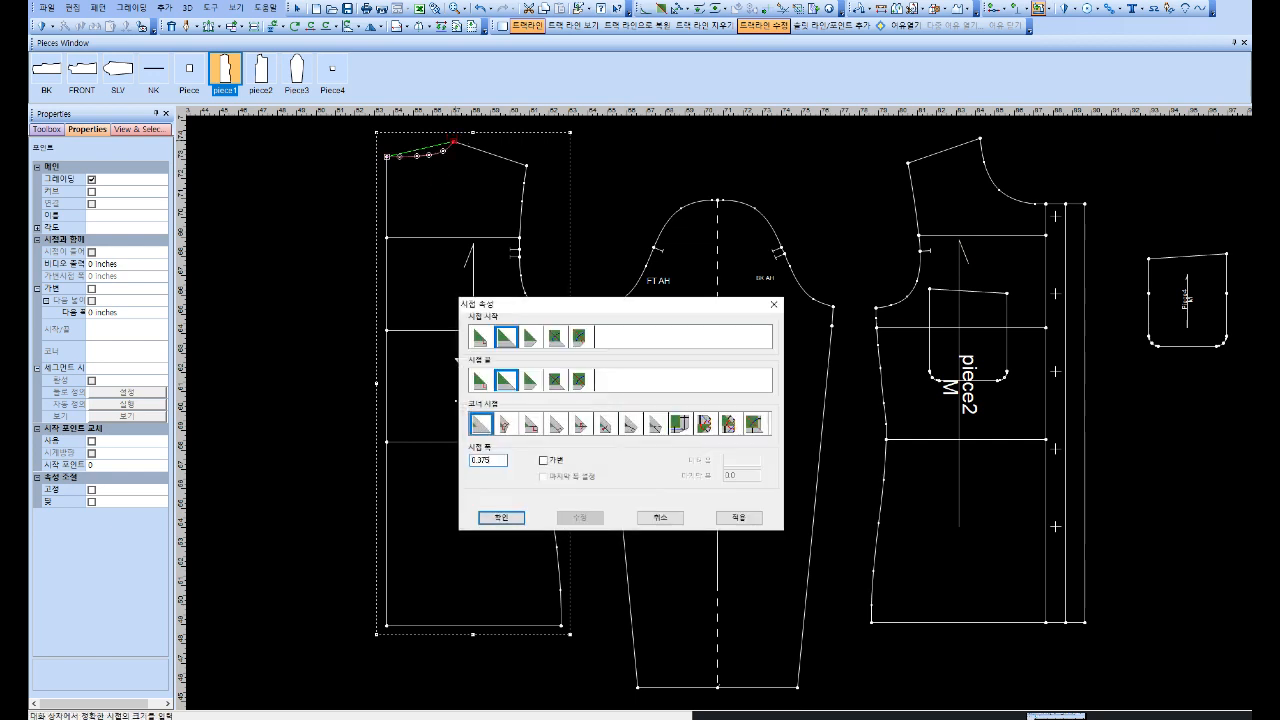
key("Return")
Step: Add 0.375-inch seam allowances along piece1's shoulder line and back armhole
left_click_drag(451, 140, 527, 165)
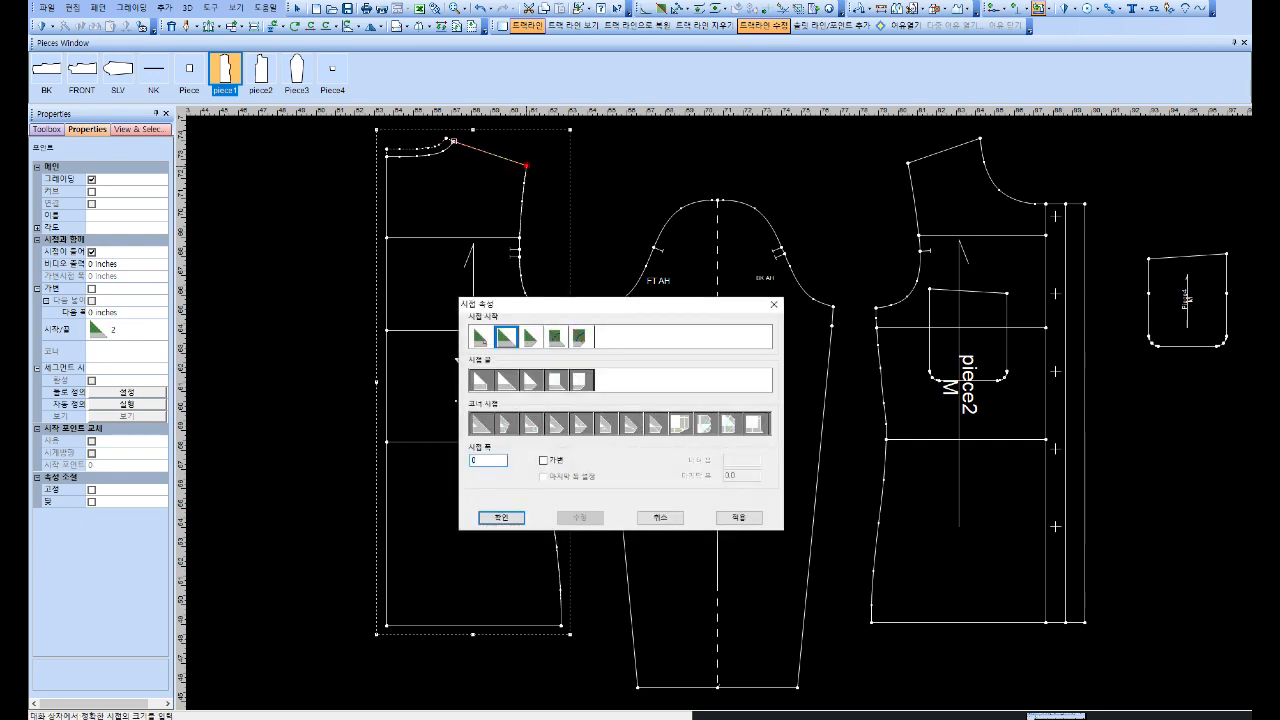
type(".375")
key("Return")
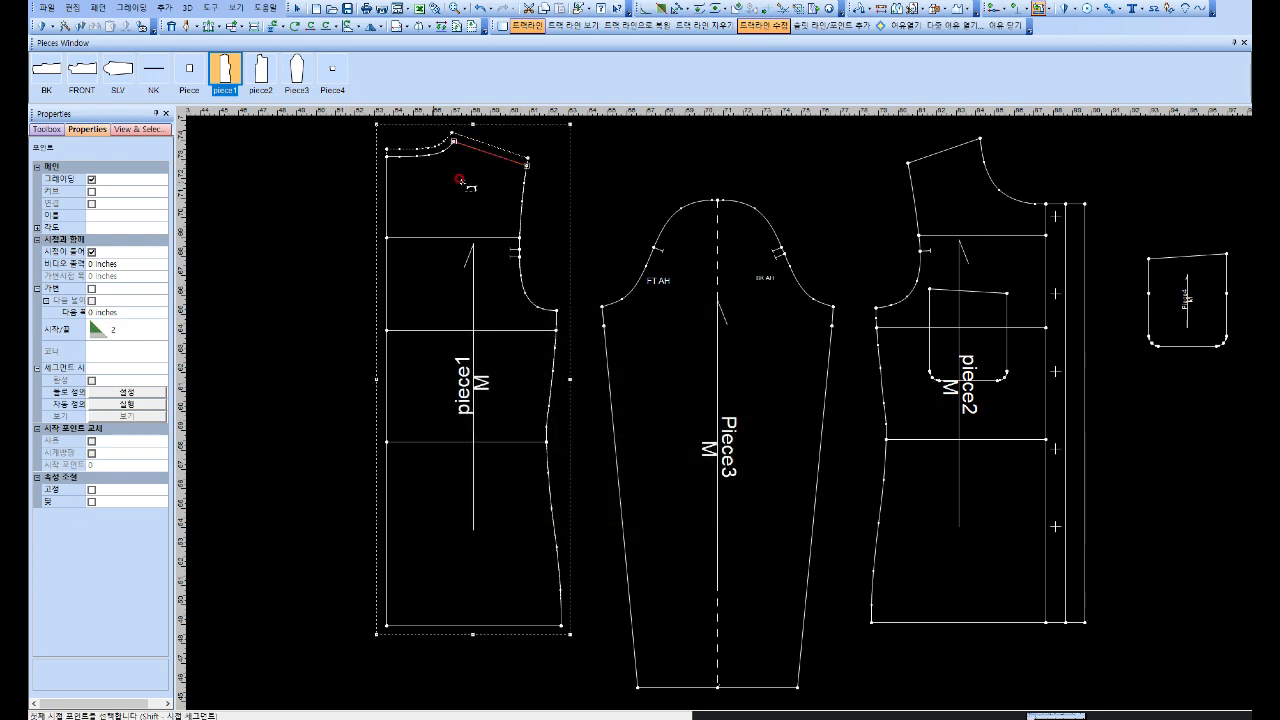
left_click_drag(524, 162, 557, 312)
type("0.3")
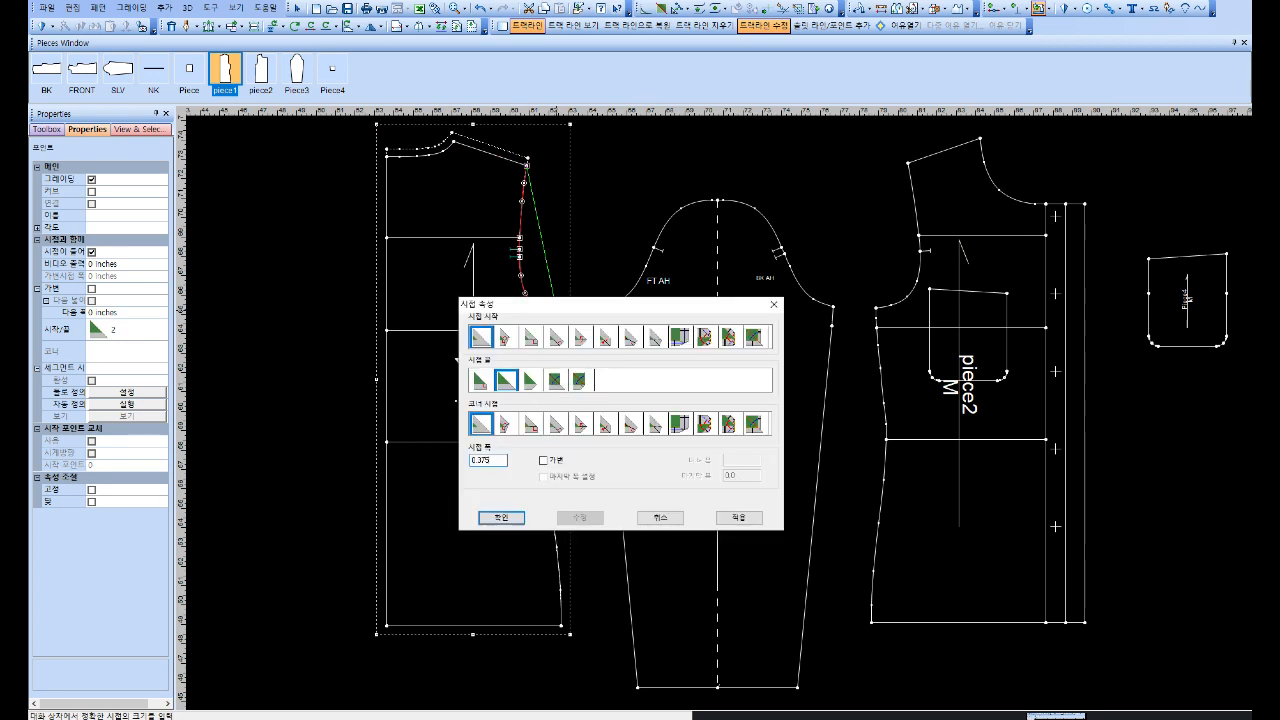
type("75")
key("Return")
Step: Add a 0.375-inch seam allowance along piece1's side seam and a wider allowance along its hem
left_click_drag(557, 310, 560, 625)
type("0.3")
key("Return")
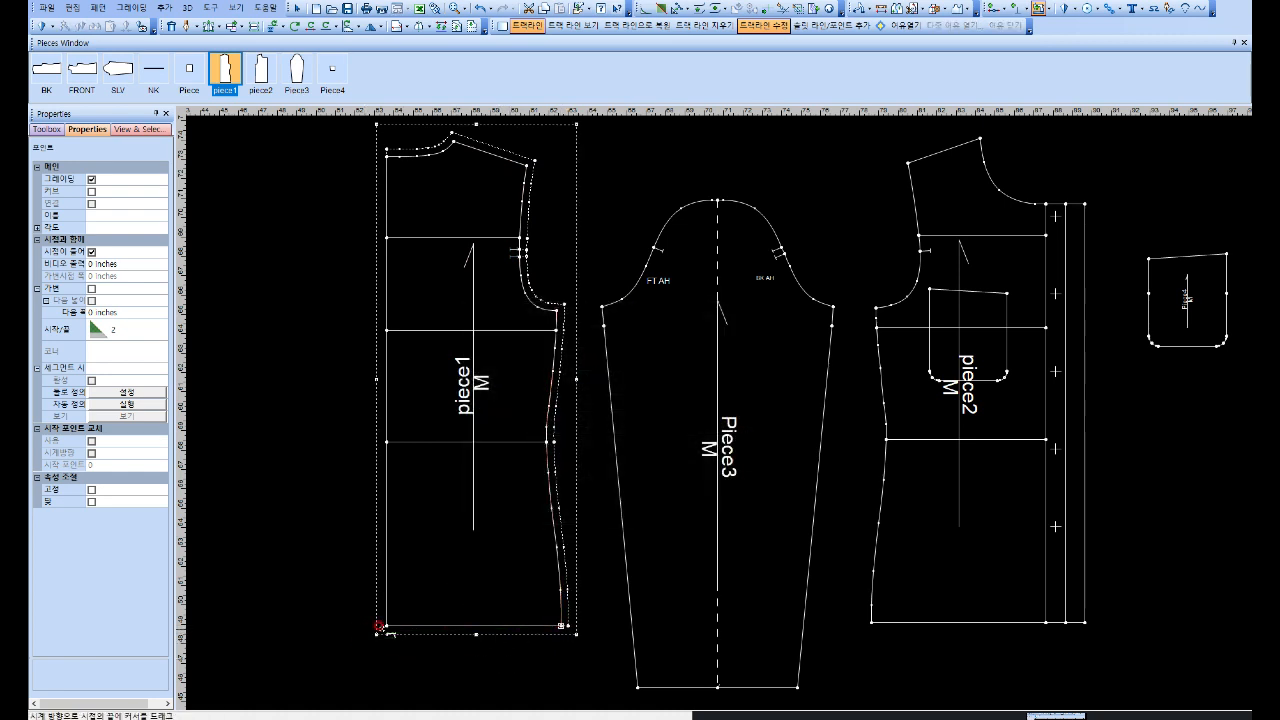
left_click(385, 627)
left_click(491, 460)
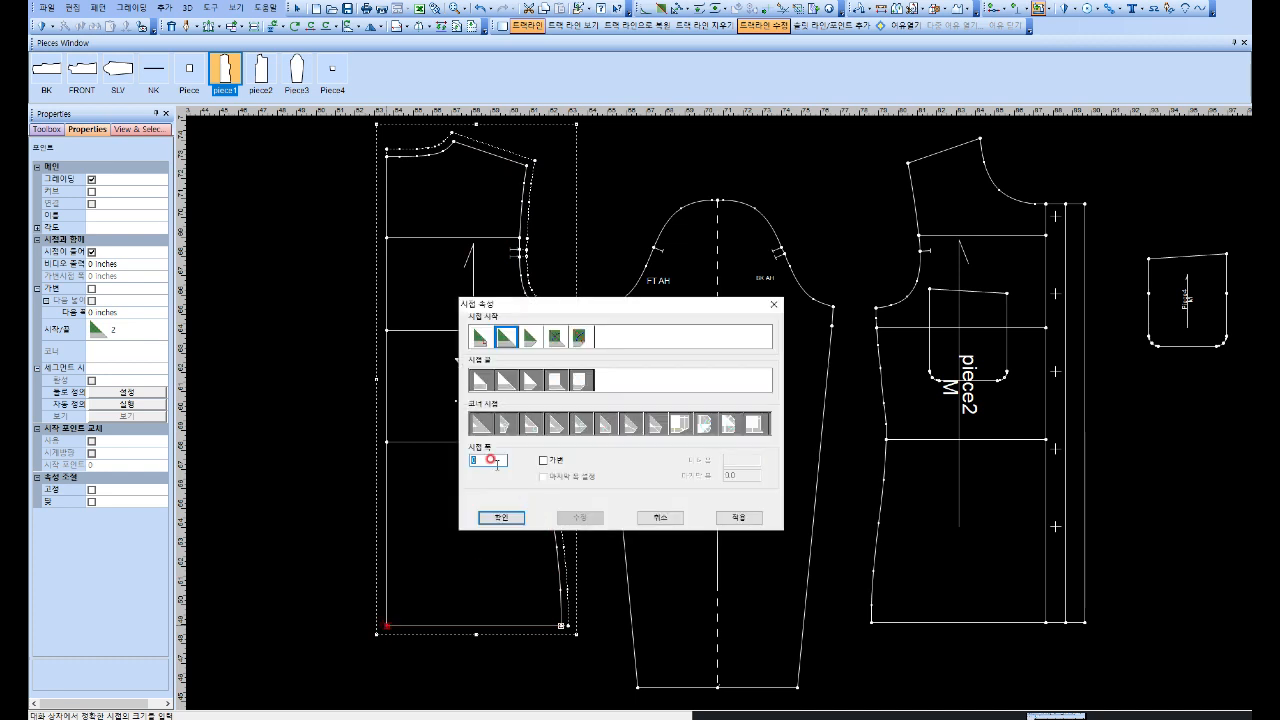
left_click(470, 462)
key("Return")
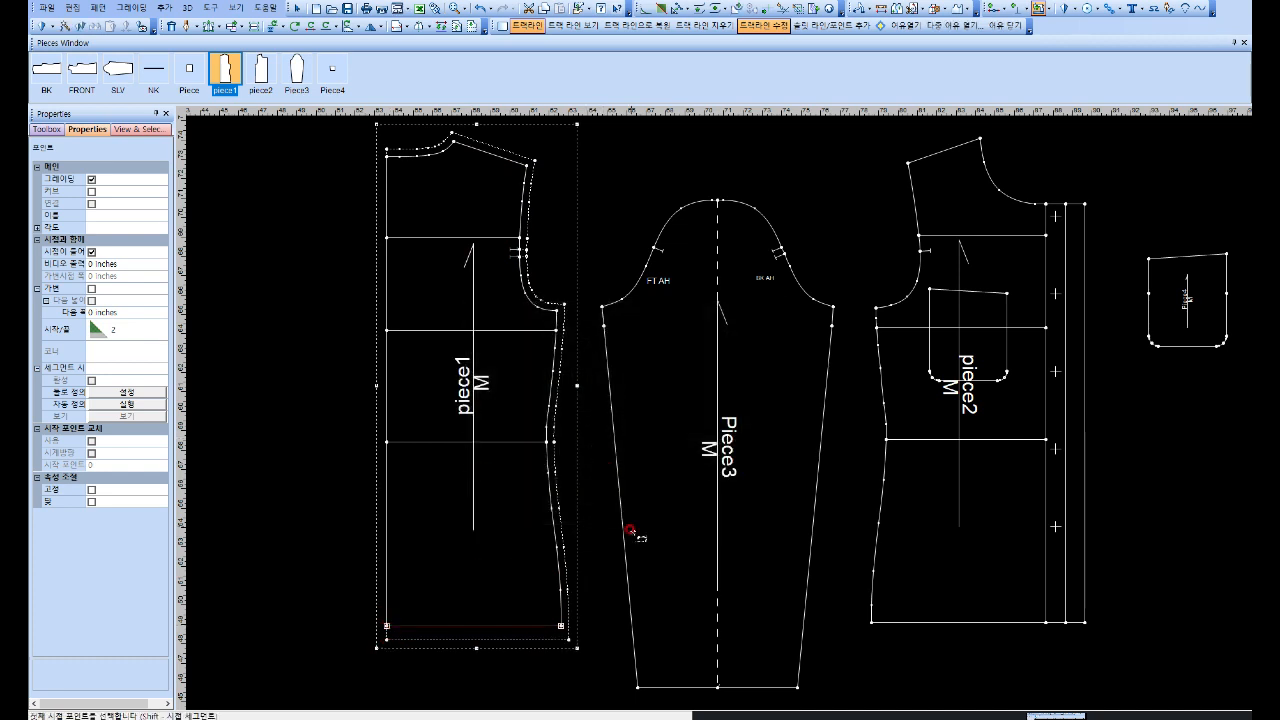
Step: Add a 0.375-inch seam allowance around Piece3's side seams and sleeve cap, and a 0.5-inch allowance along its hem
left_click_drag(634, 687, 798, 686)
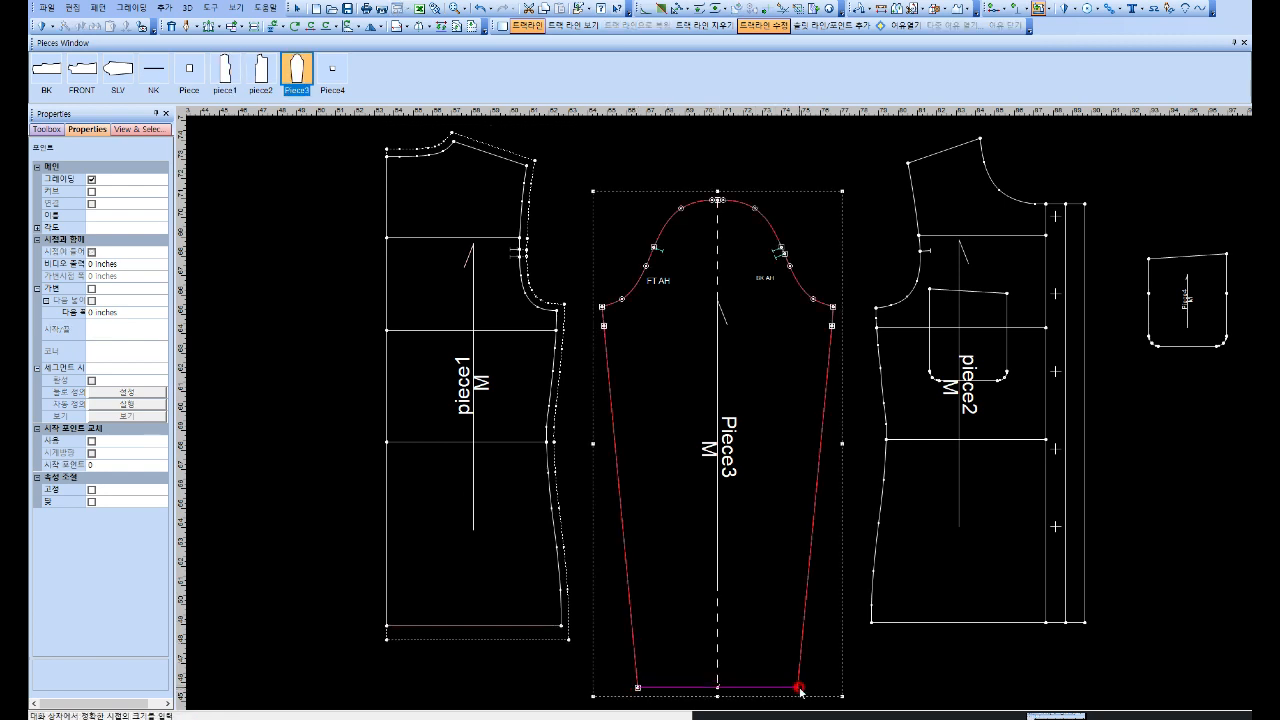
right_click(740, 585)
type("0.5")
key("Return")
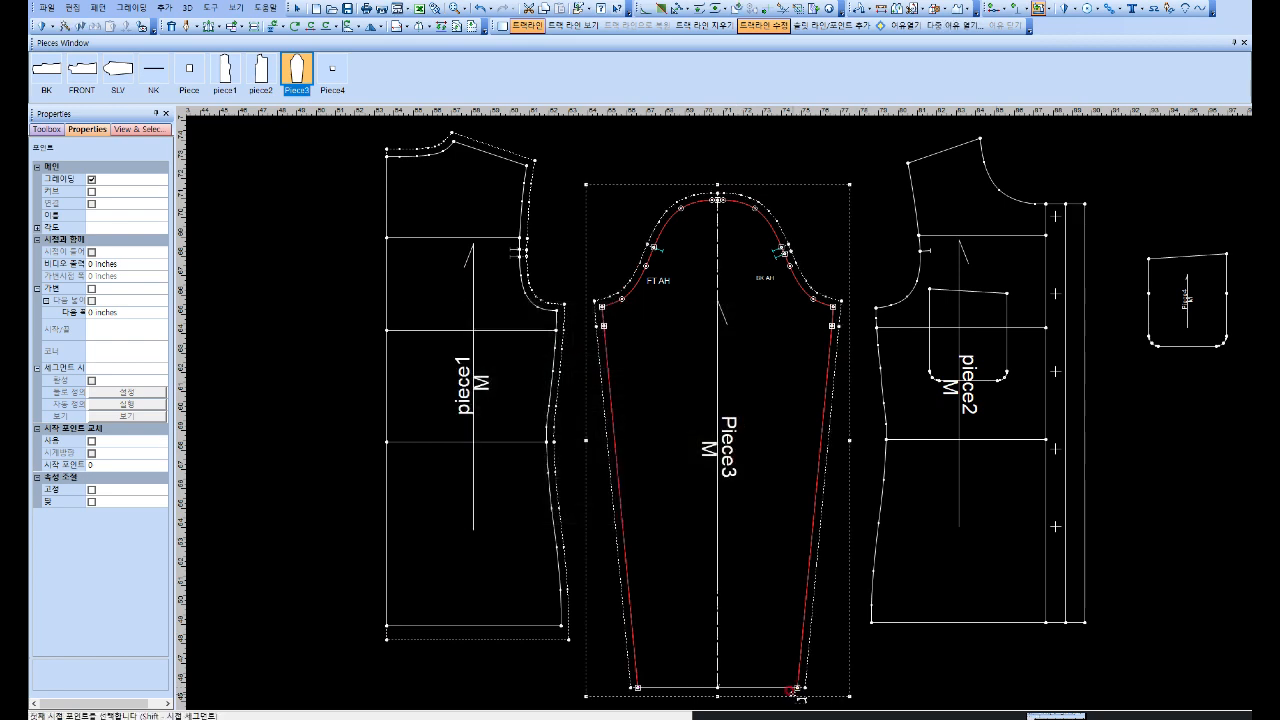
left_click_drag(797, 688, 634, 688)
type("0.5")
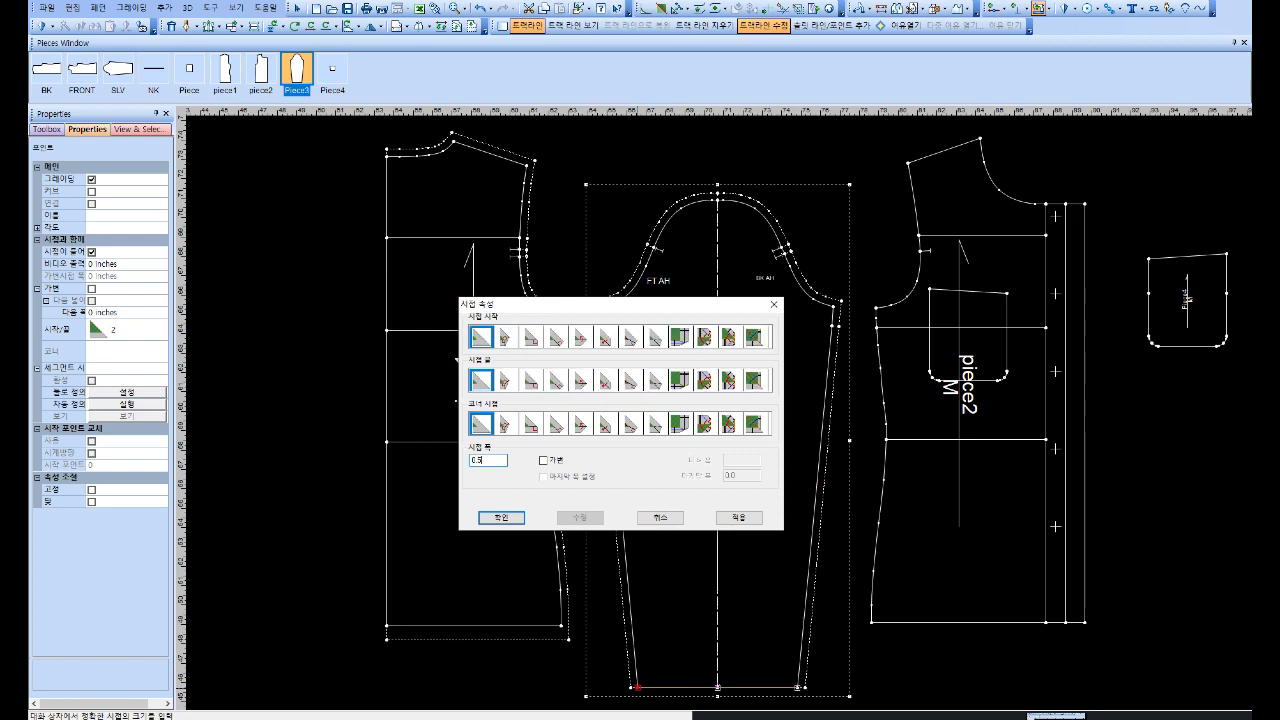
key("Return")
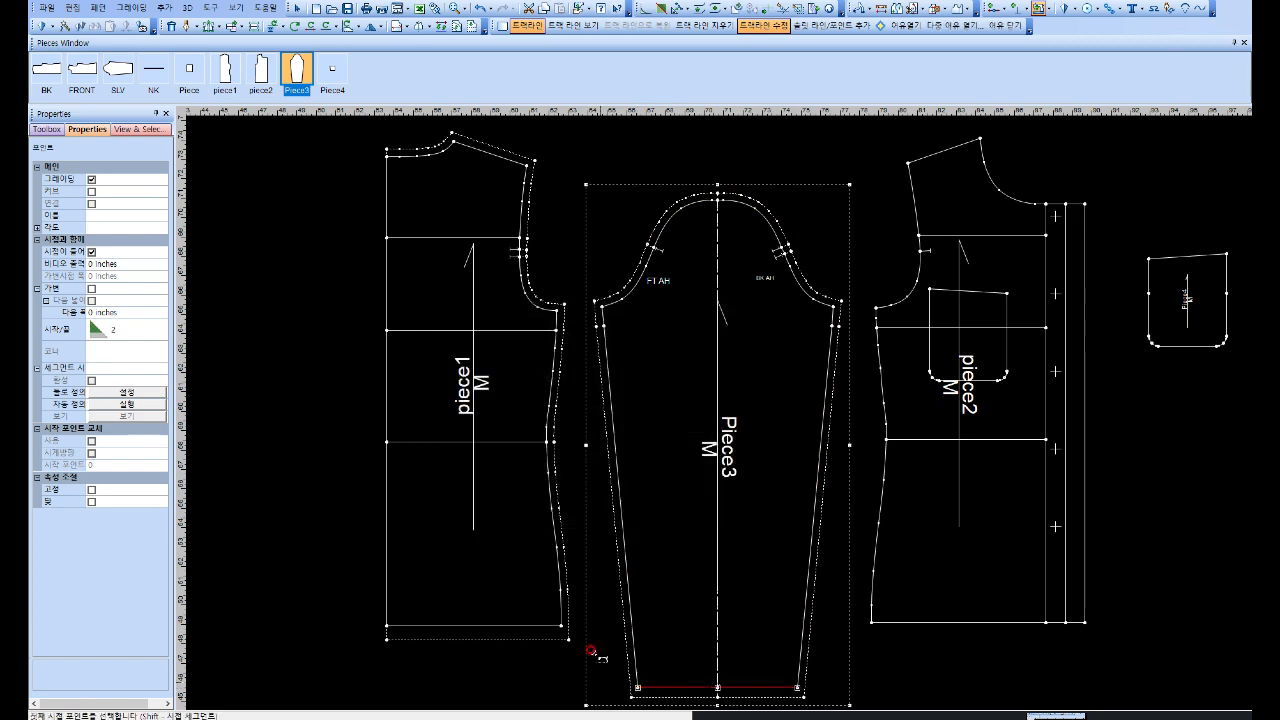
Step: End seam allowance placement and set the seam corner type to 5 at the back corner of Piece3's hem
right_click(584, 590)
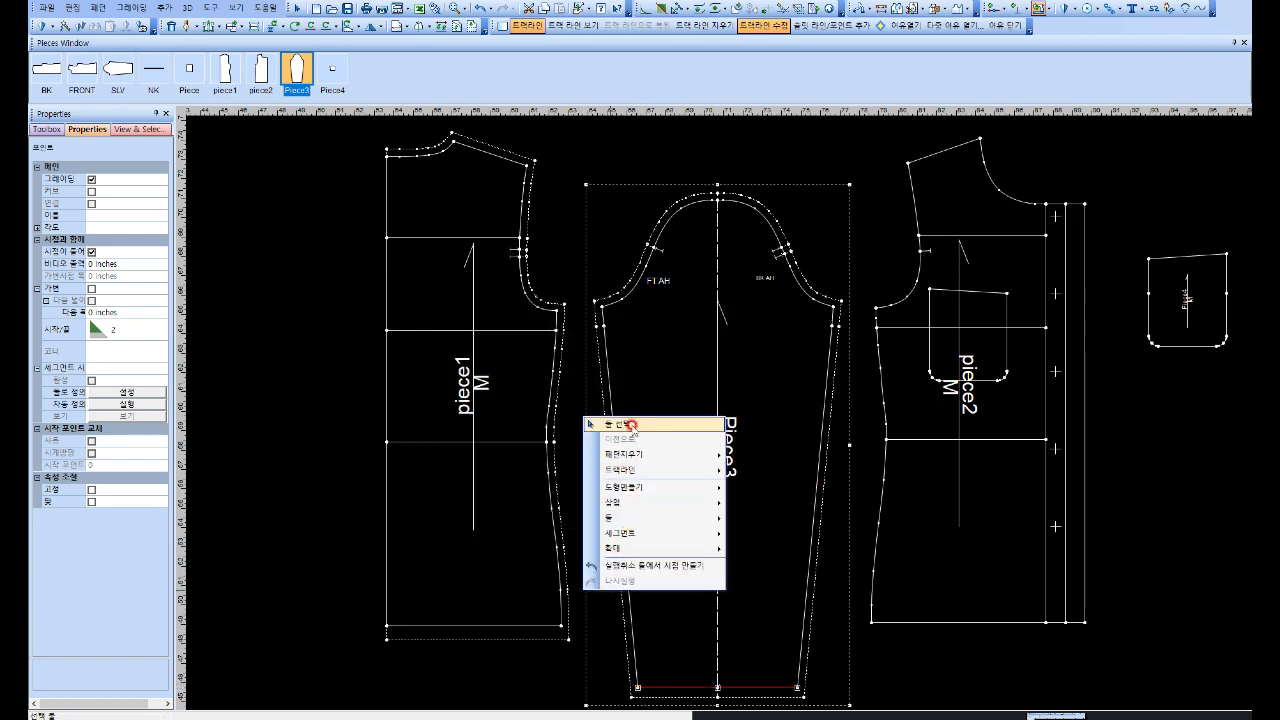
left_click(630, 424)
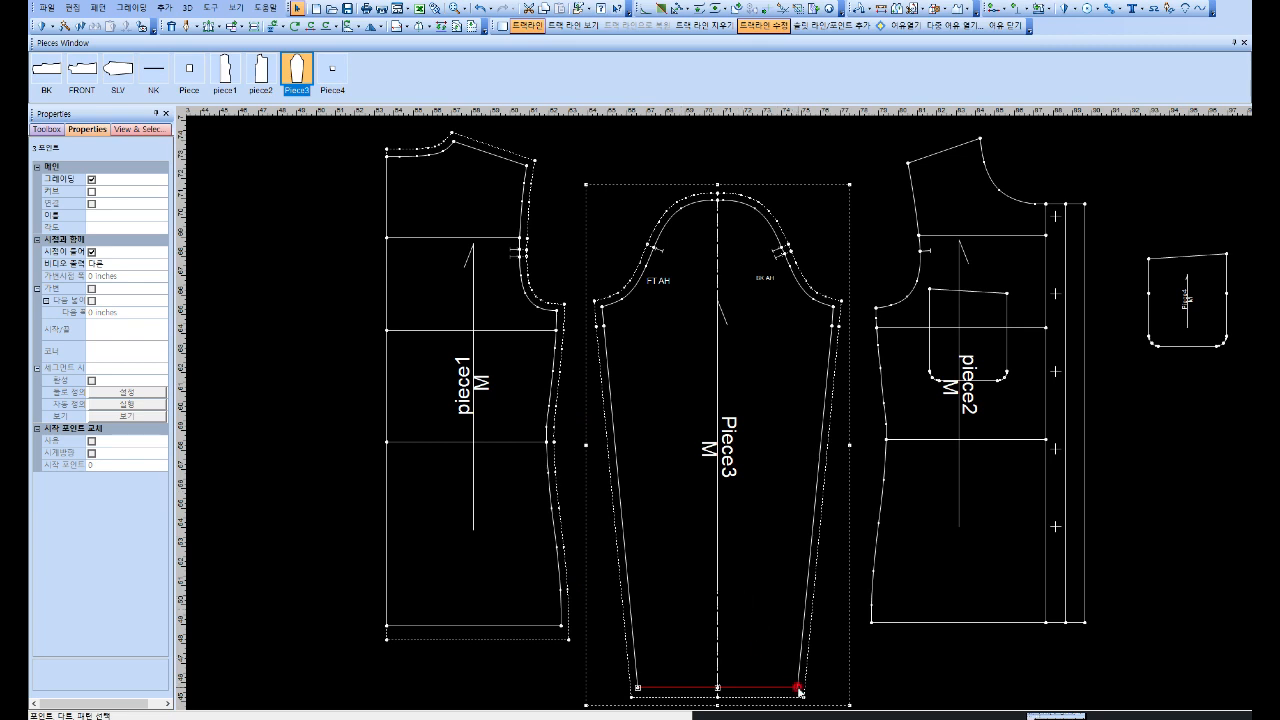
left_click(798, 689)
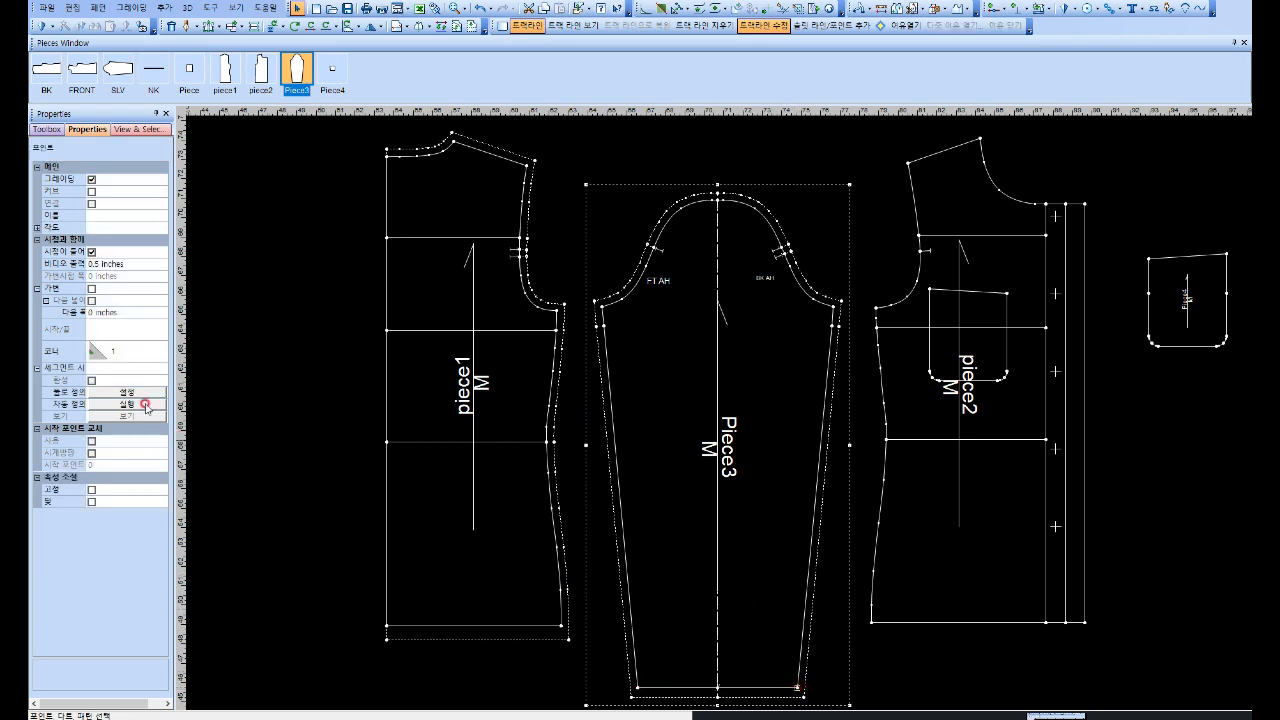
left_click(140, 352)
left_click(161, 354)
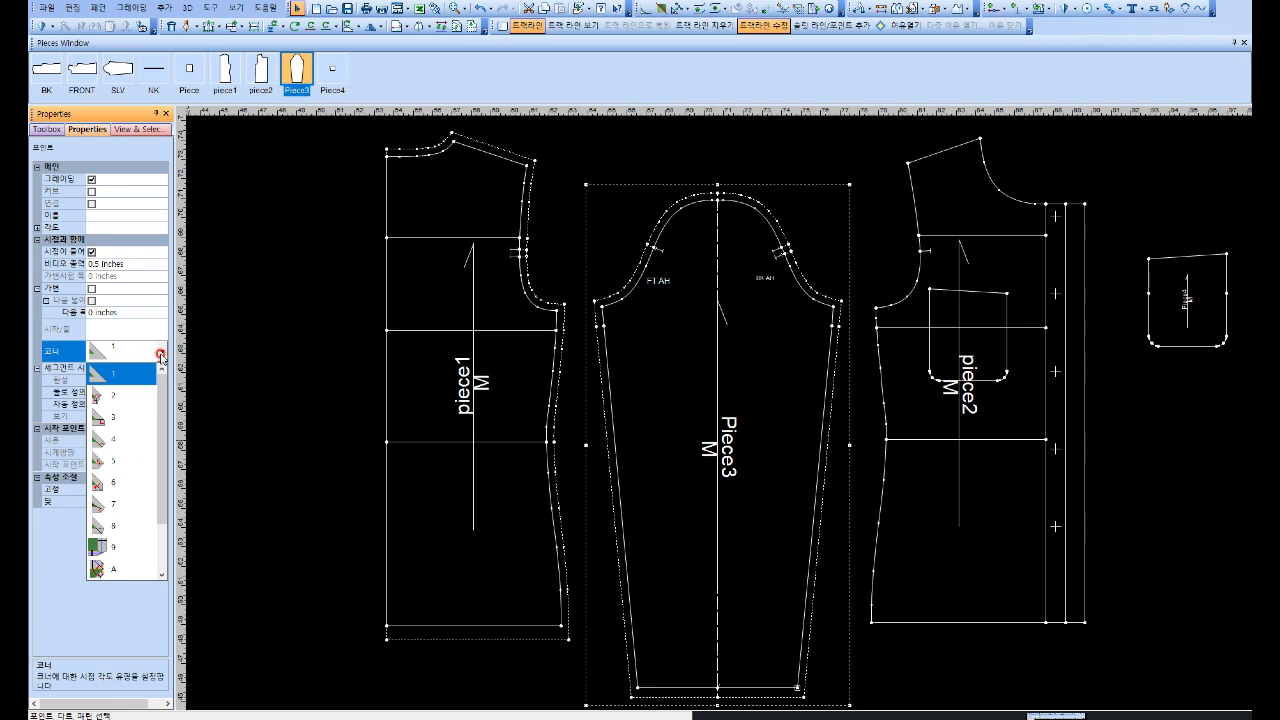
left_click(104, 462)
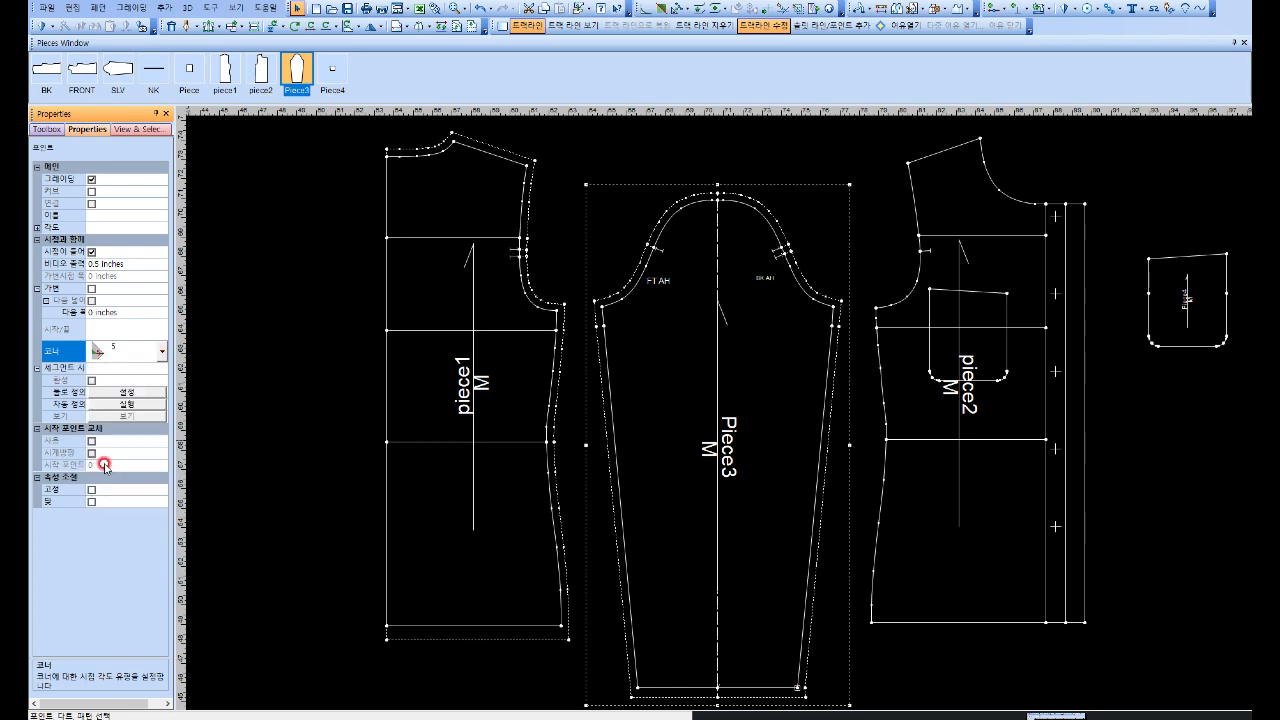
Step: Set the seam corner type to 6 at the front corner of Piece3's hem
left_click(628, 688)
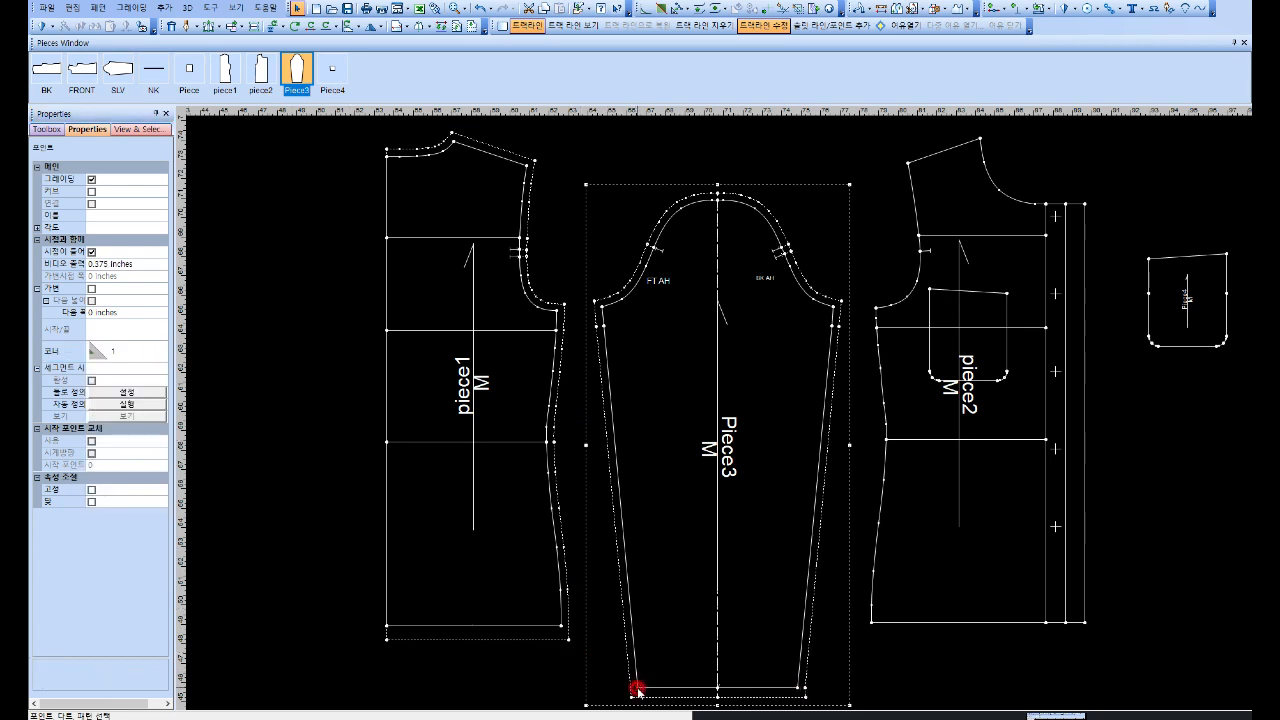
left_click(134, 355)
left_click(160, 351)
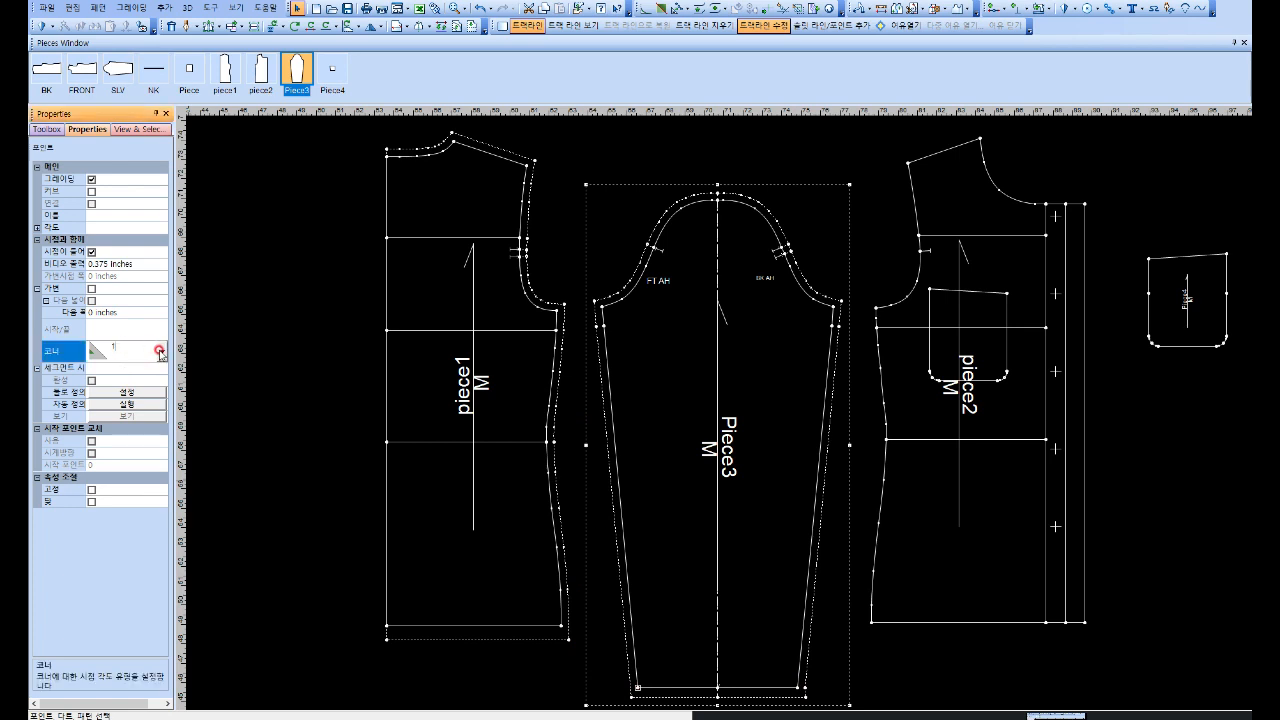
left_click(162, 352)
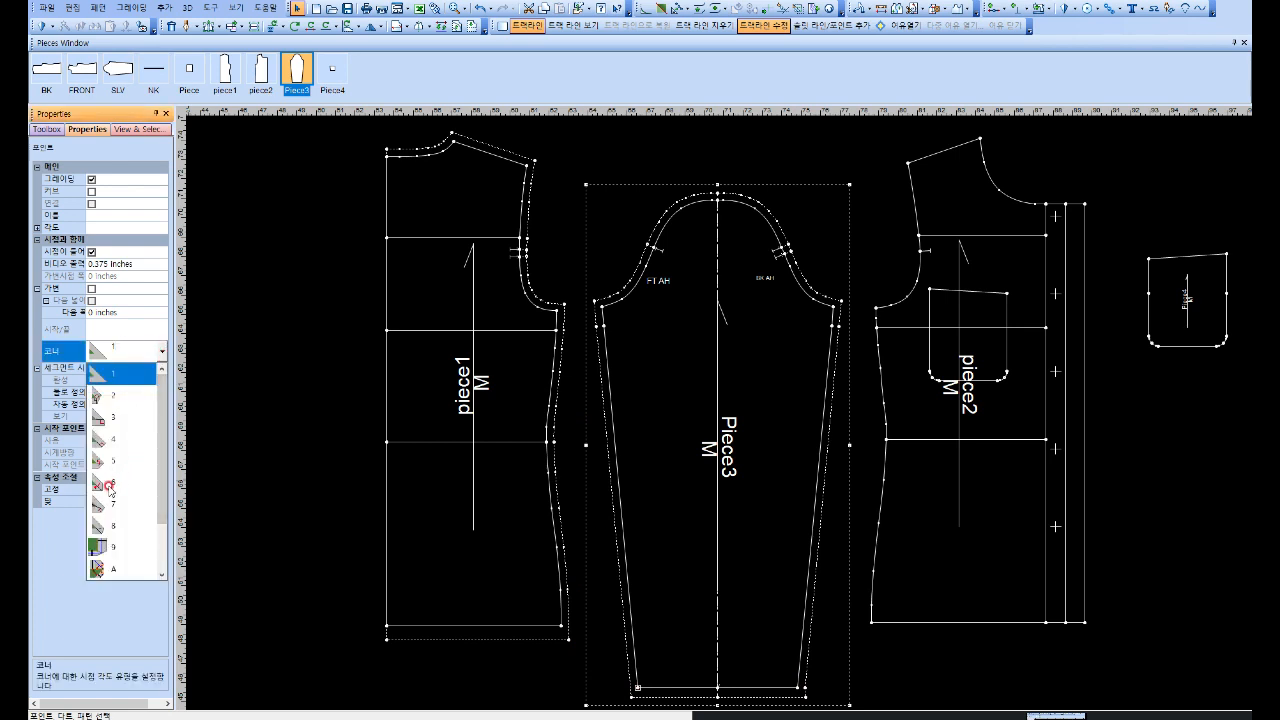
left_click(110, 488)
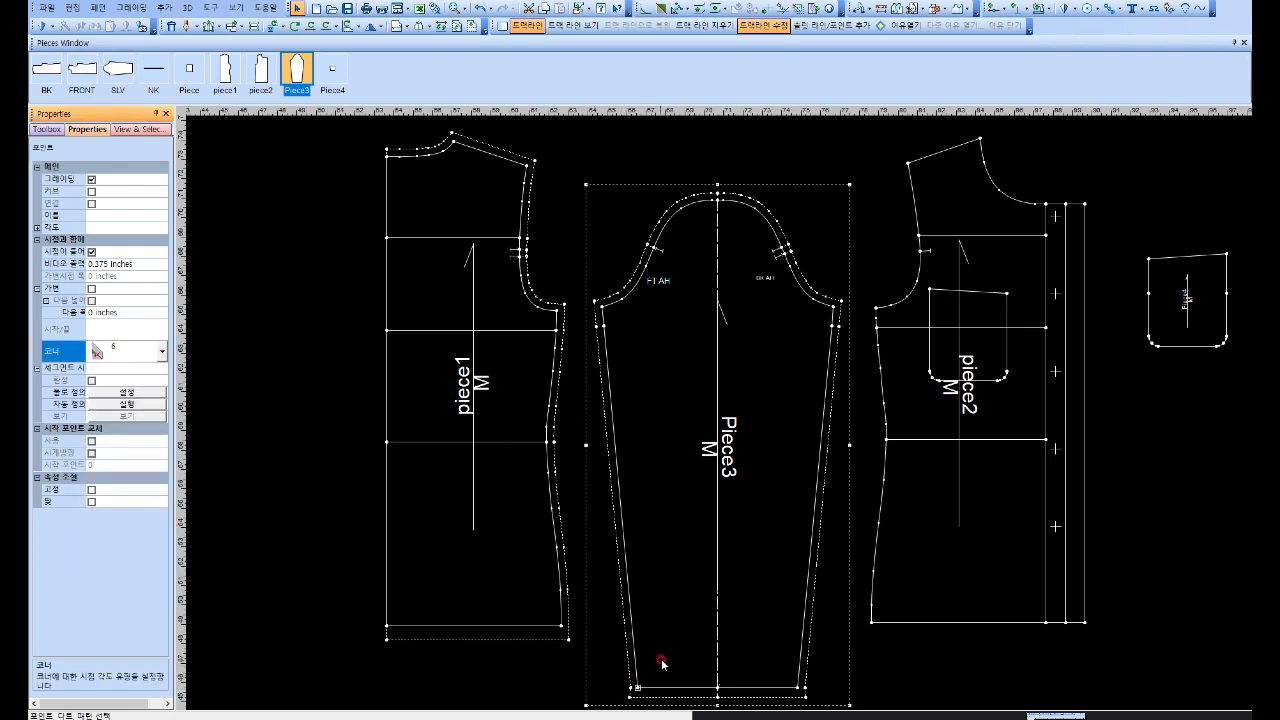
Step: Add a 0.375-inch seam allowance around piece2's side seam, armhole, shoulder, neckline and front edge, leaving out the hem
left_click(1048, 10)
left_click(1052, 26)
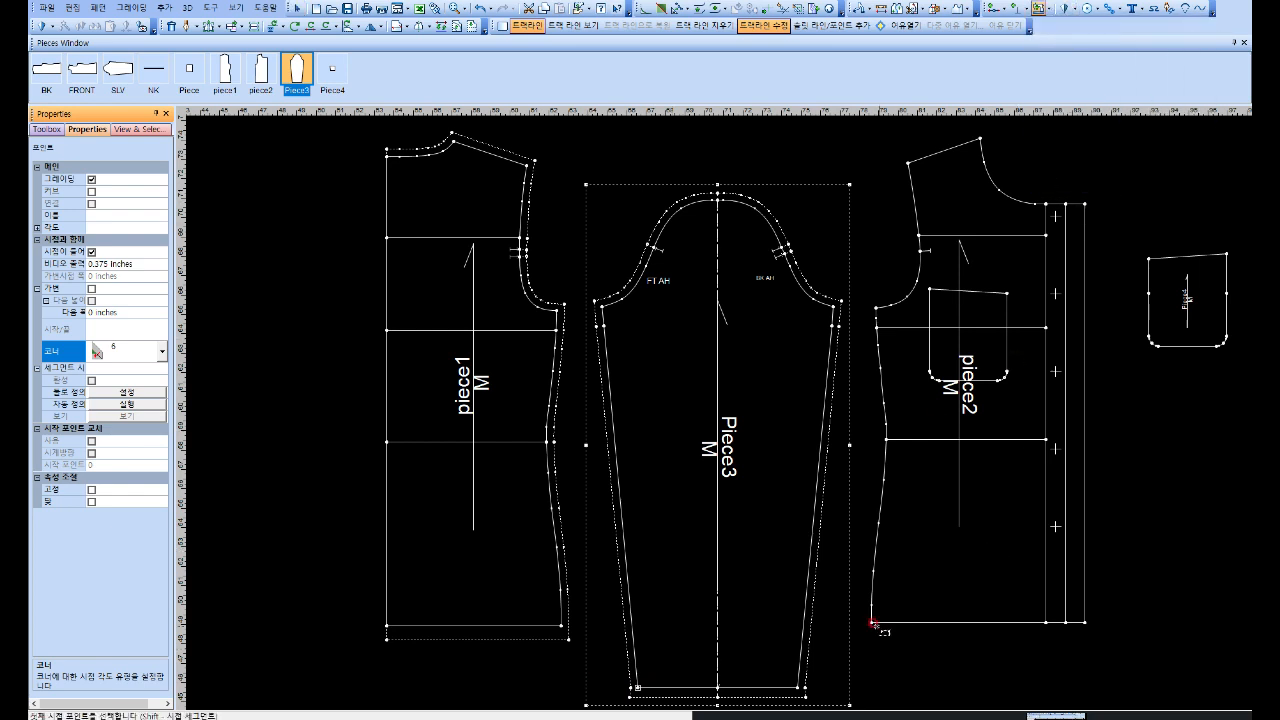
left_click(868, 621)
left_click(1086, 624)
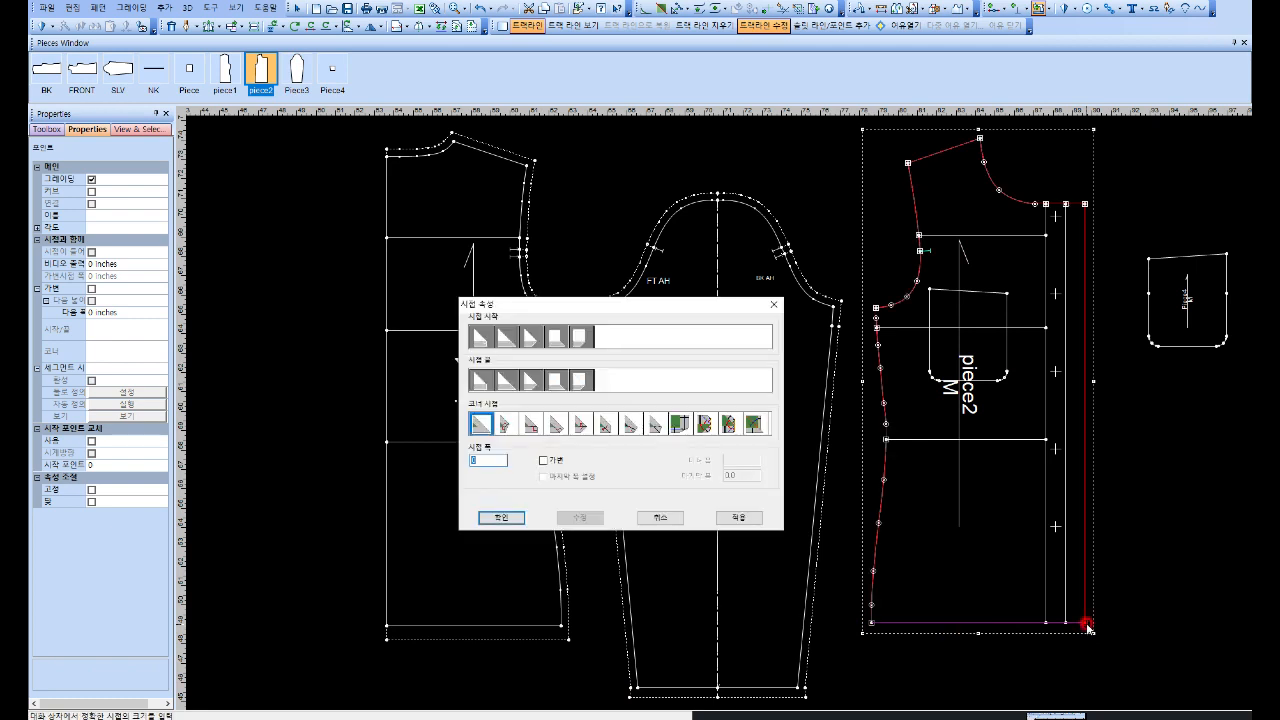
type(".375")
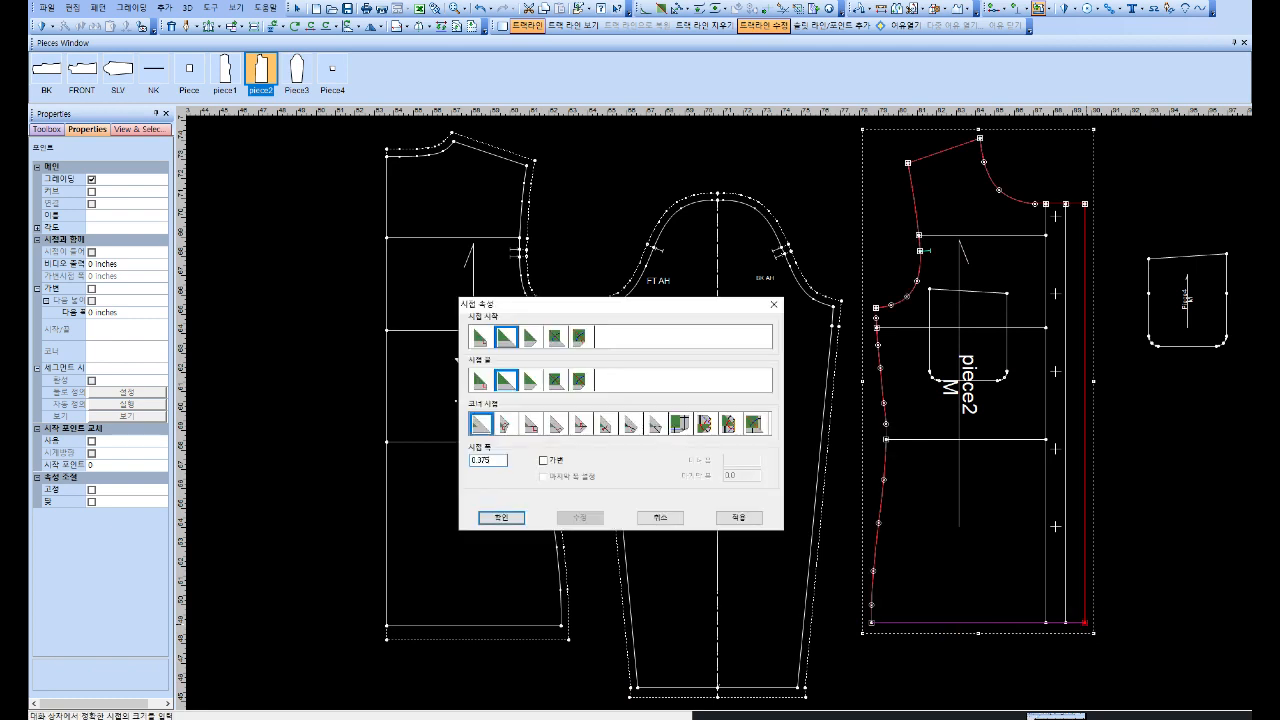
key("Return")
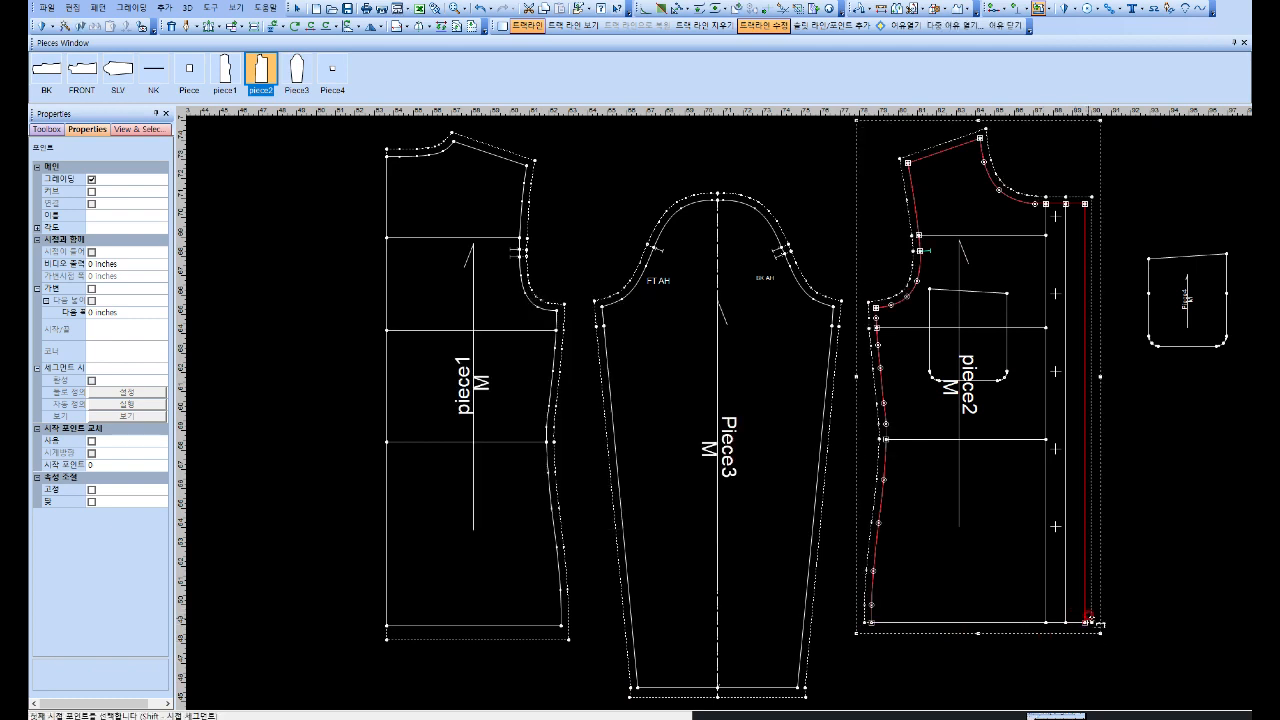
Step: Add a 0.75-inch seam allowance along piece2's hem, from the front edge to the side seam
left_click(1084, 621)
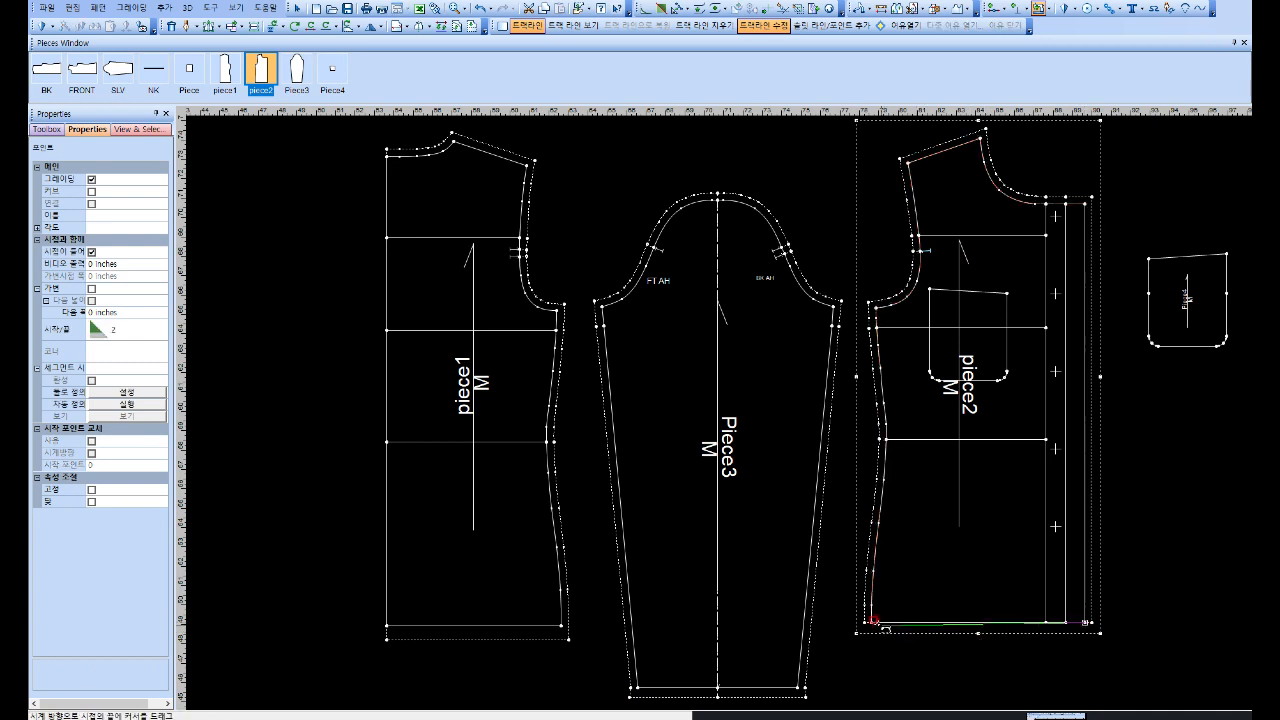
left_click(852, 628)
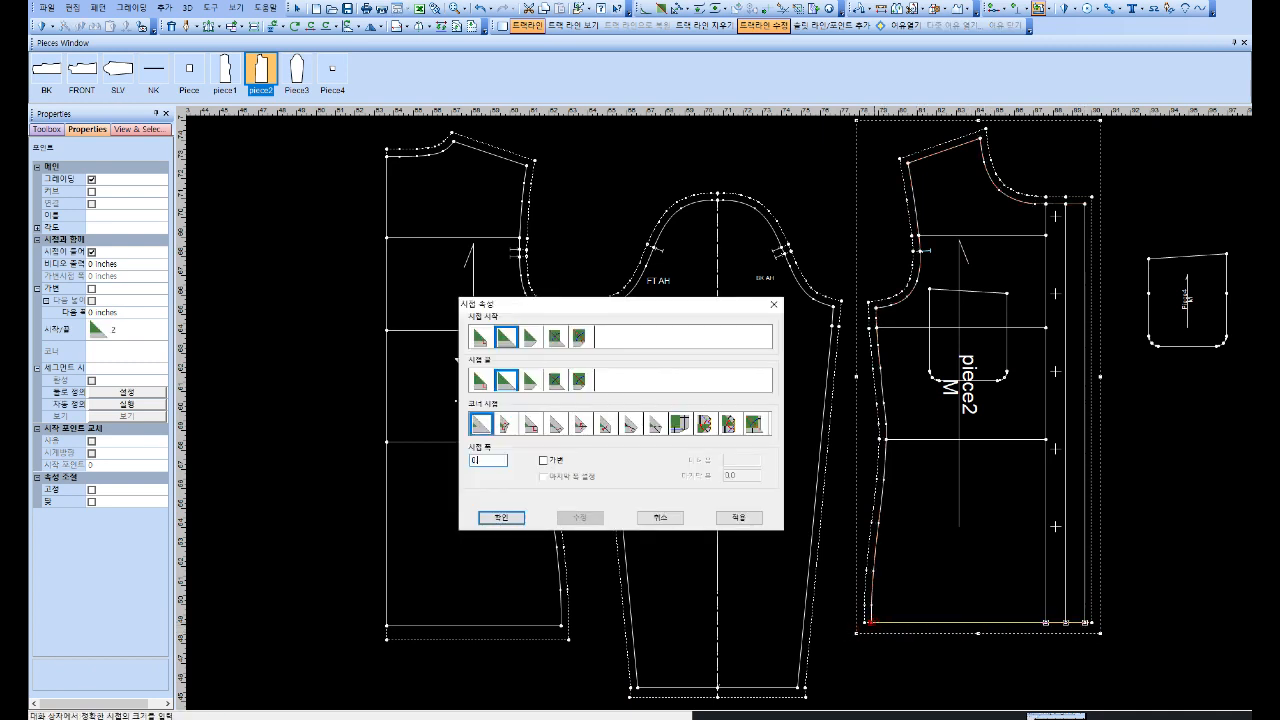
type(".75")
key("Return")
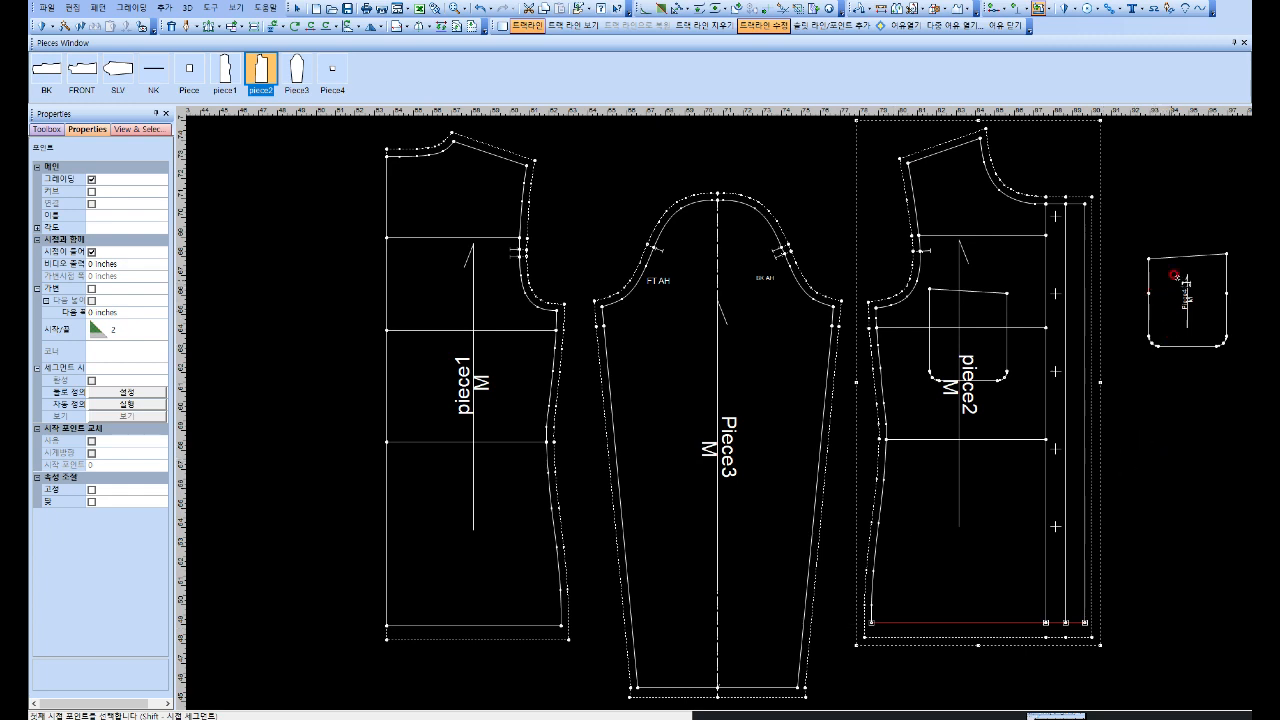
Step: Add a 0.375-inch seam allowance around the sides and bottom of pocket Piece4, and a 1-inch allowance along its opening edge
left_click(1226, 250)
left_click(1148, 260)
type("0.375")
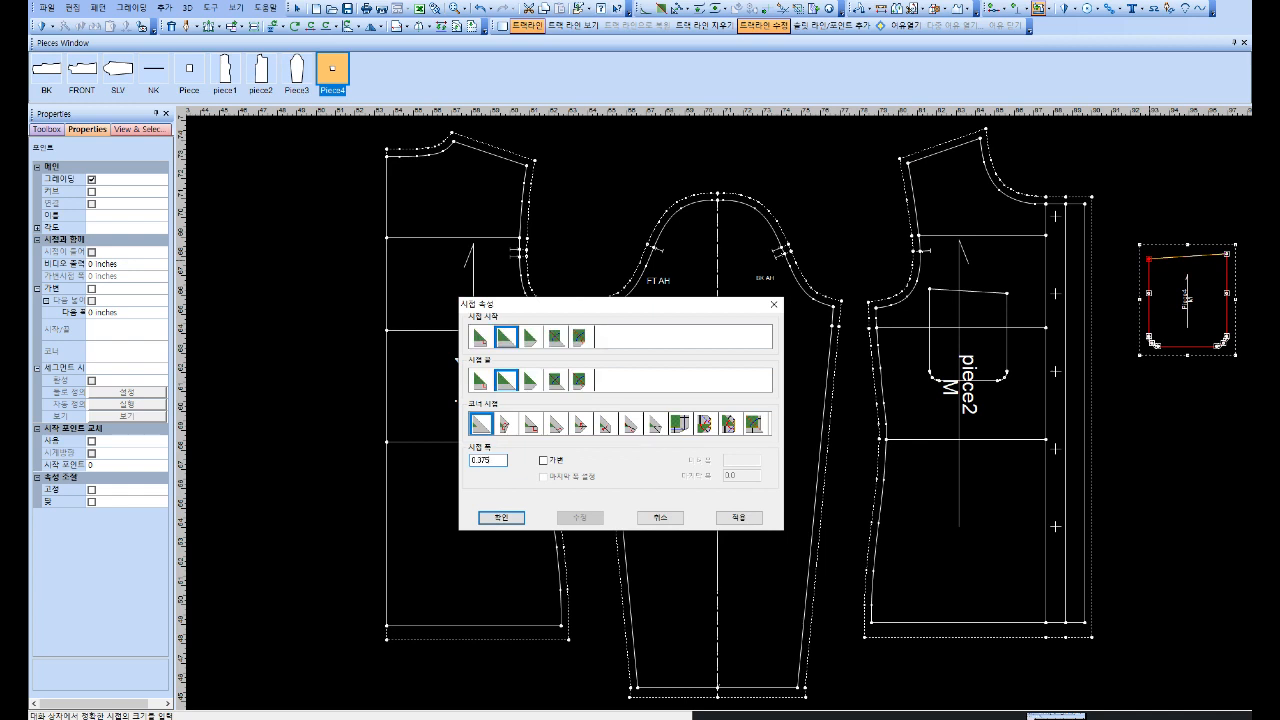
key("Return")
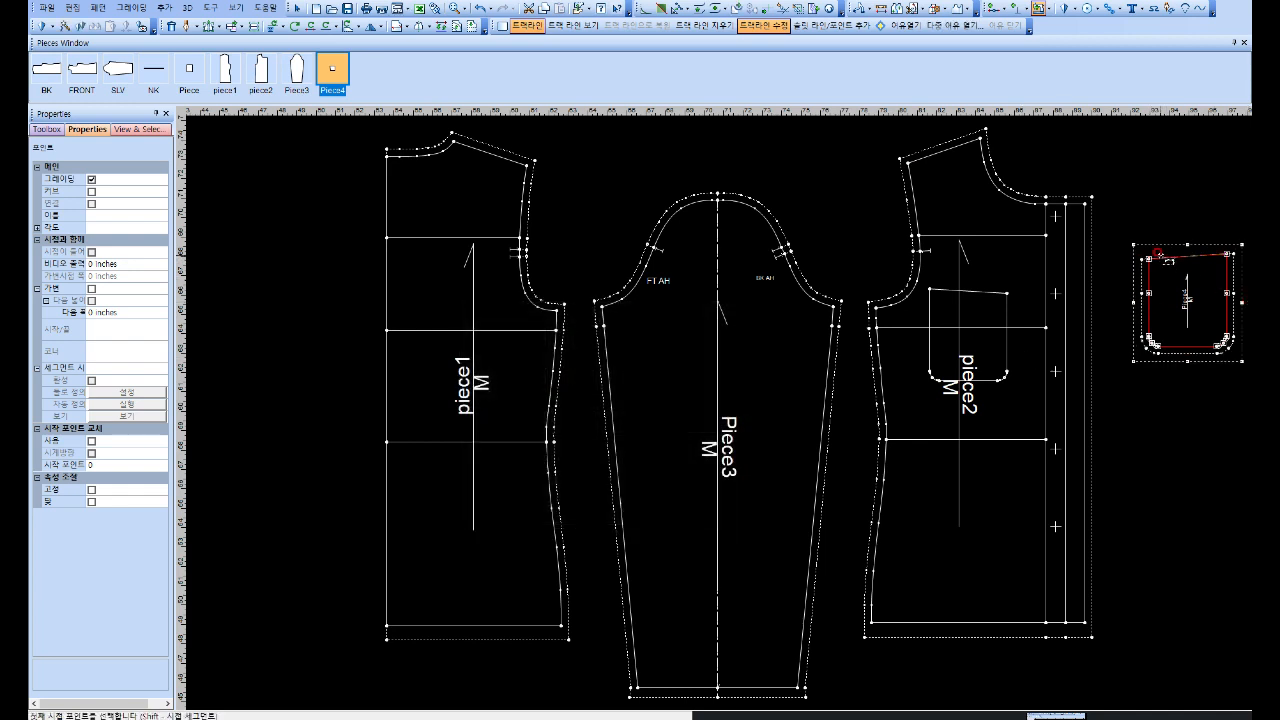
left_click(1148, 259)
left_click(1228, 255)
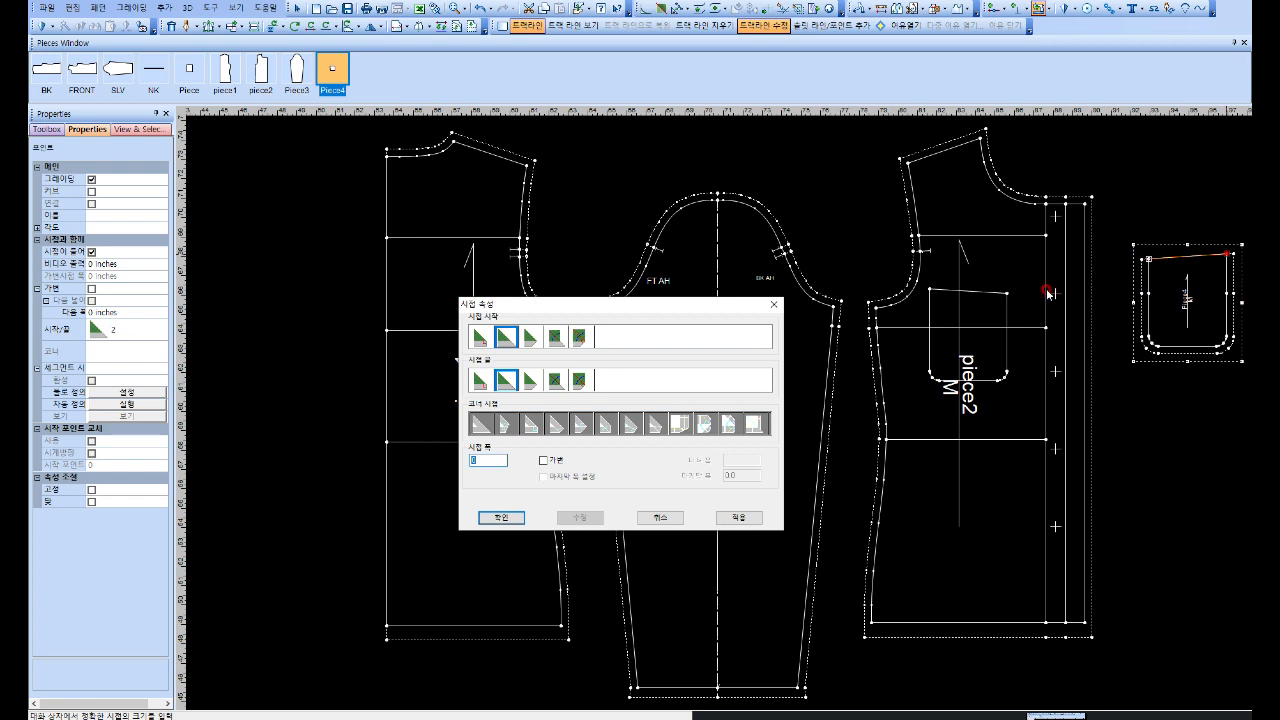
key("Return")
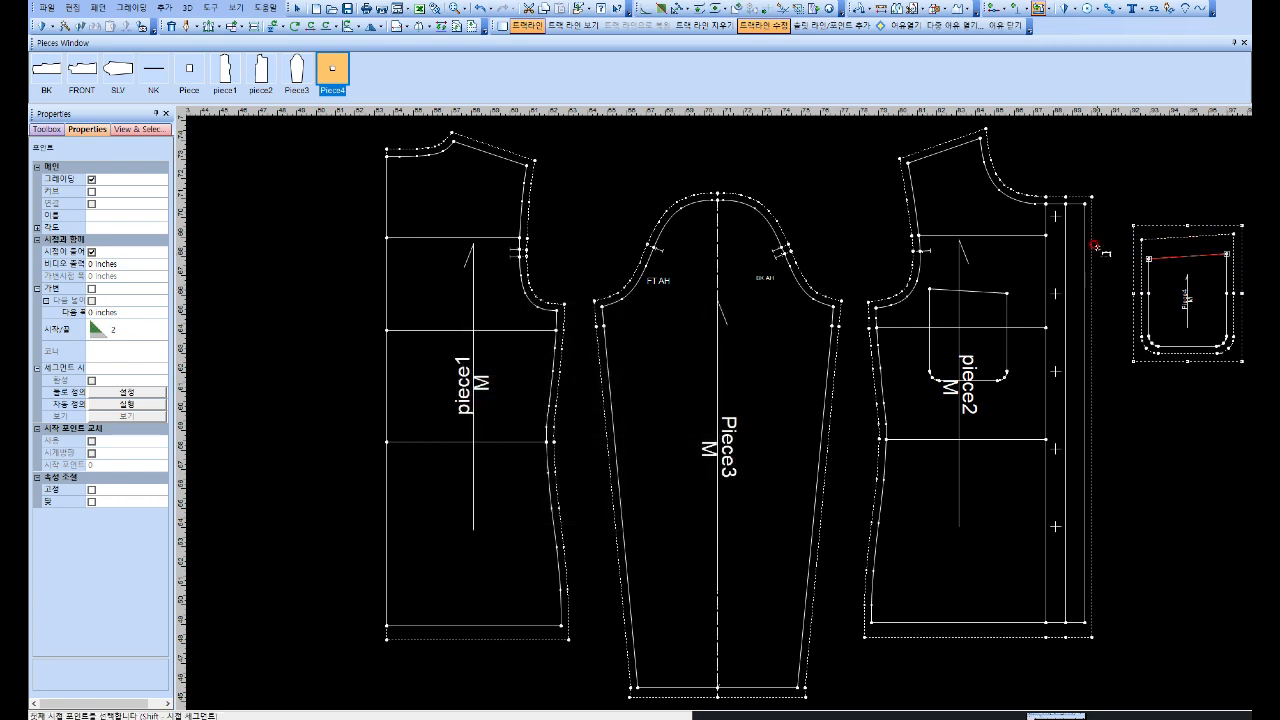
Step: End seam allowance placement and set the seam corner type to 5 at the upper-left corner of pocket Piece4
right_click(1128, 203)
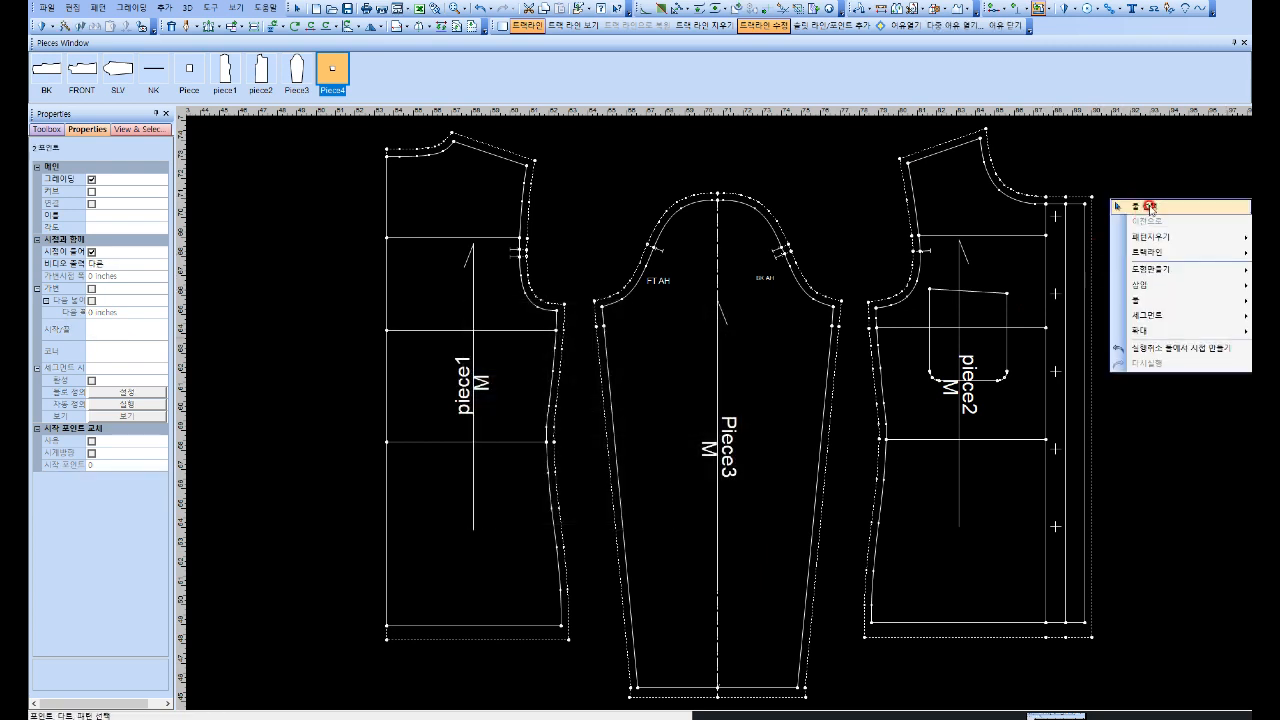
left_click(1150, 207)
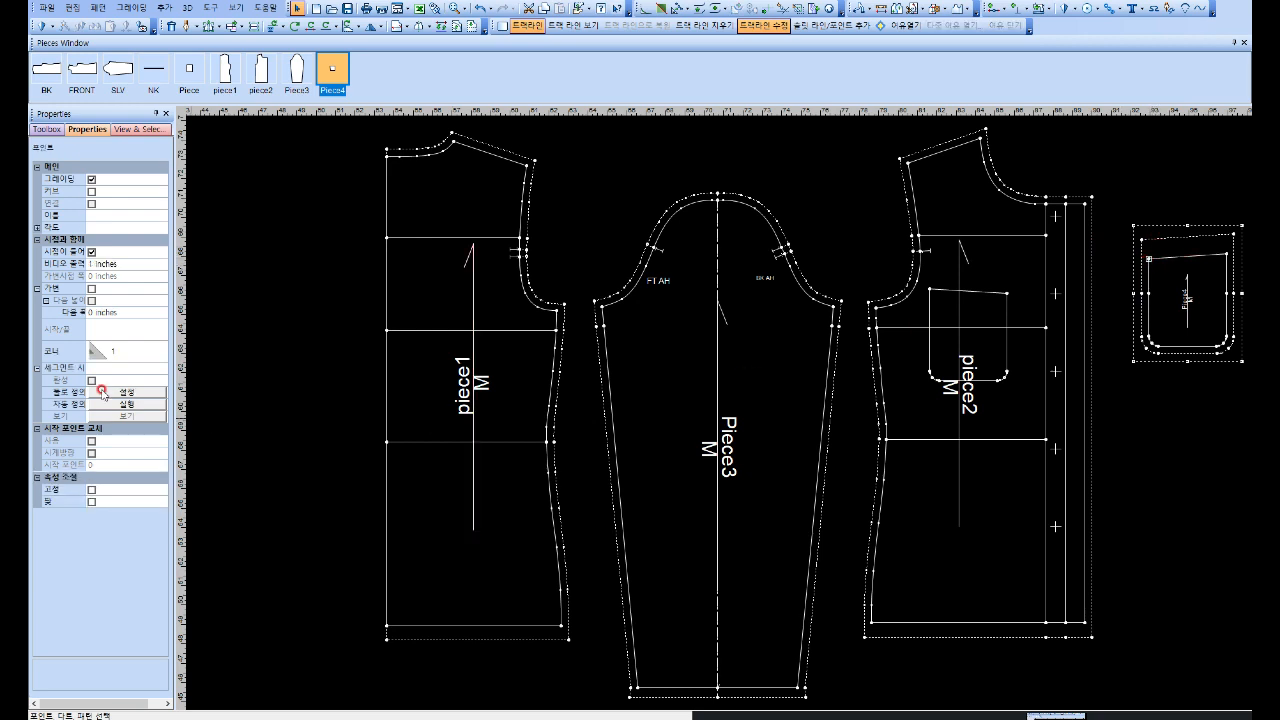
left_click(115, 351)
left_click(162, 351)
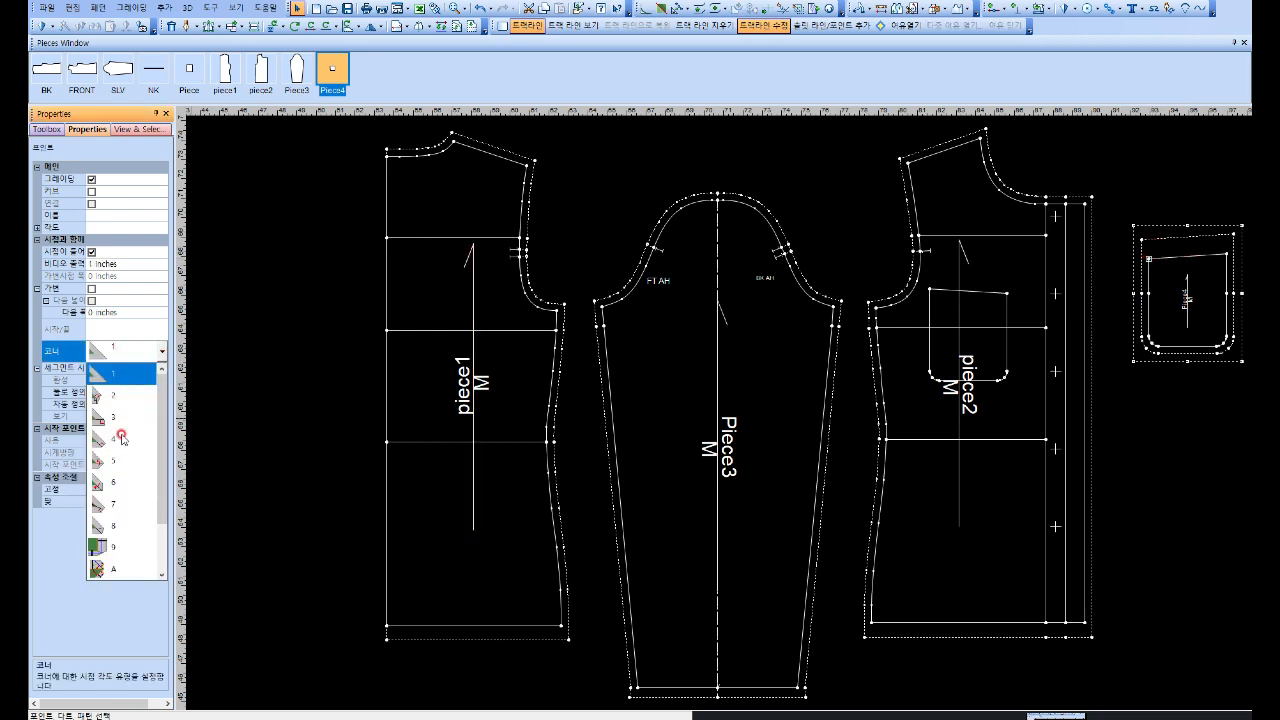
left_click(115, 461)
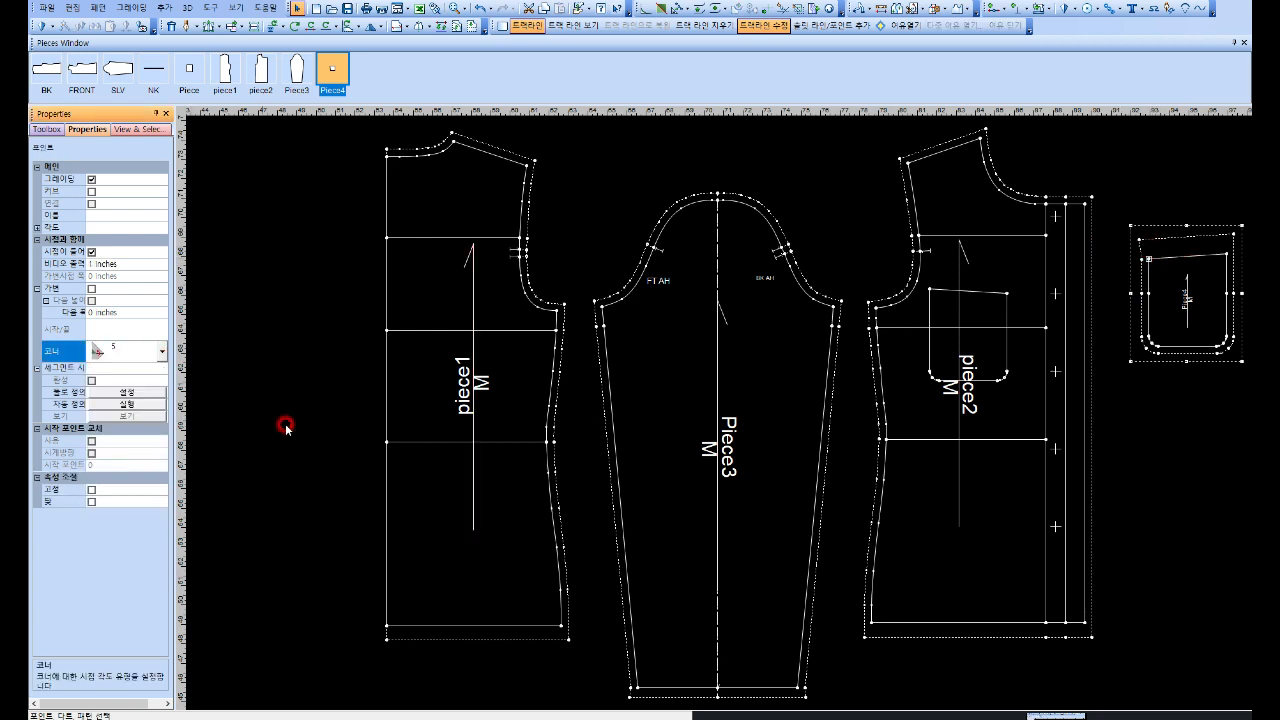
Step: Set the seam corner type to 6 at the upper-right corner of pocket Piece4
left_click(1227, 257)
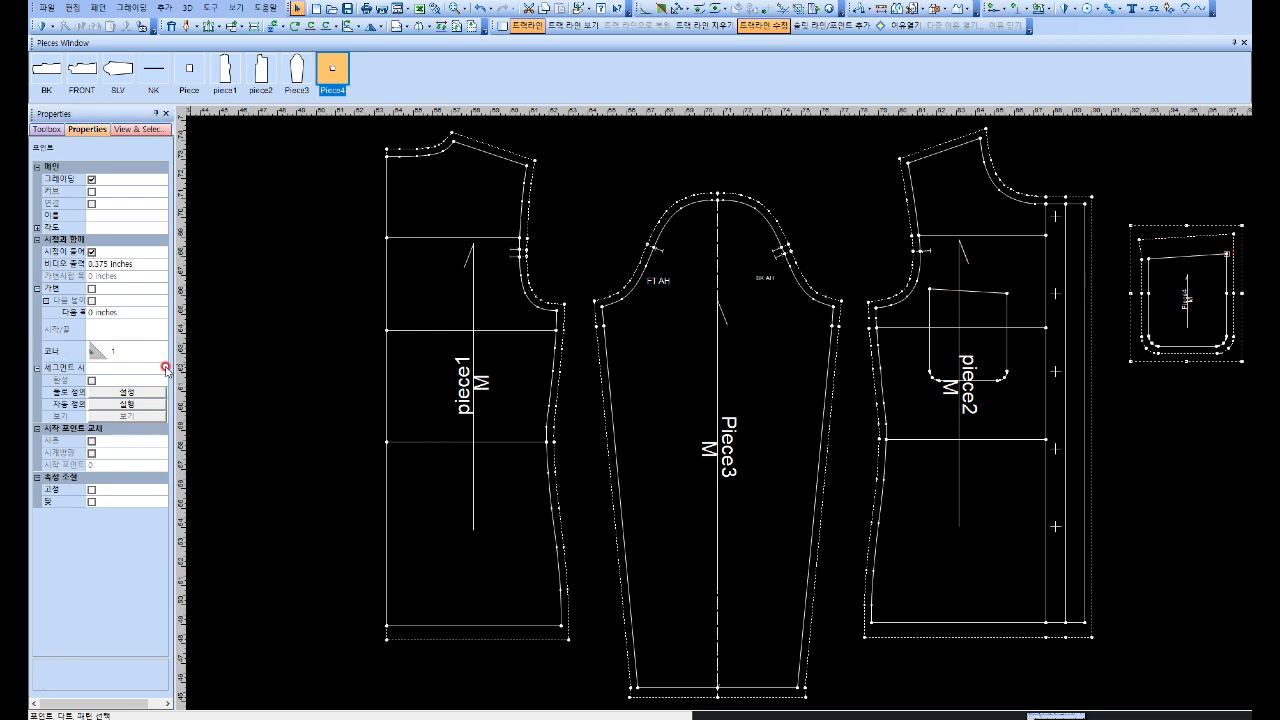
left_click(162, 355)
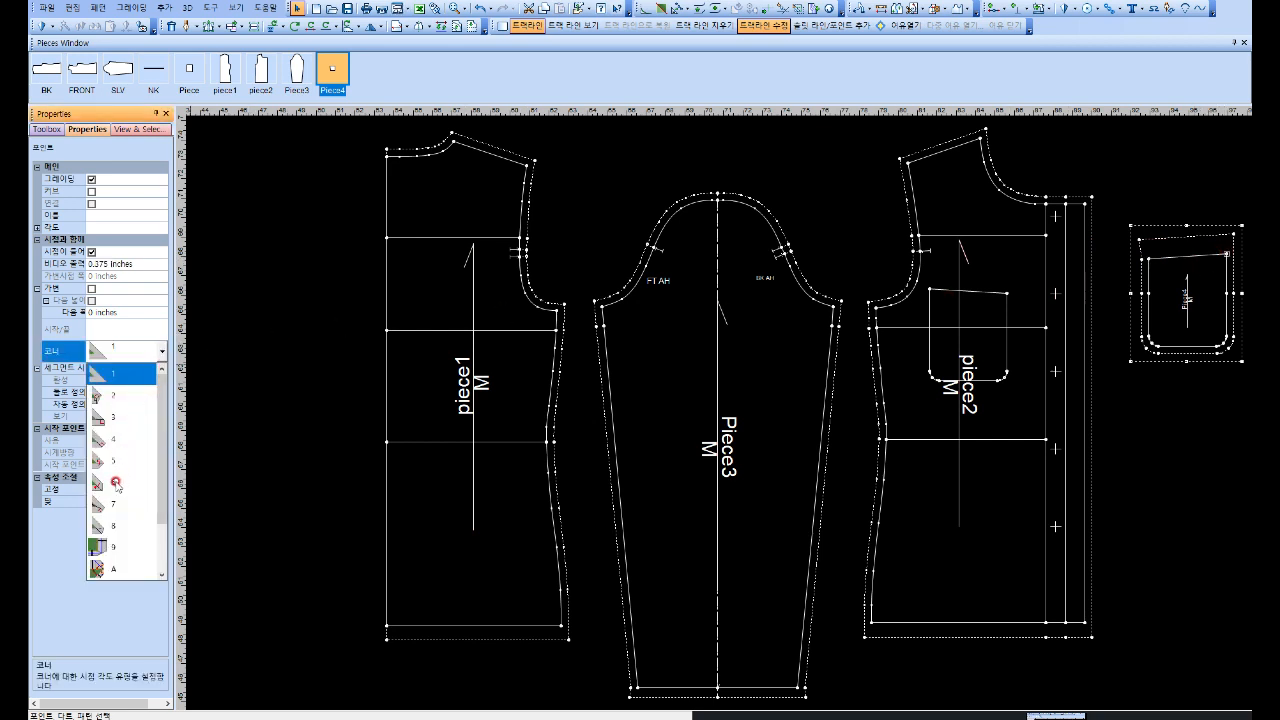
left_click(117, 482)
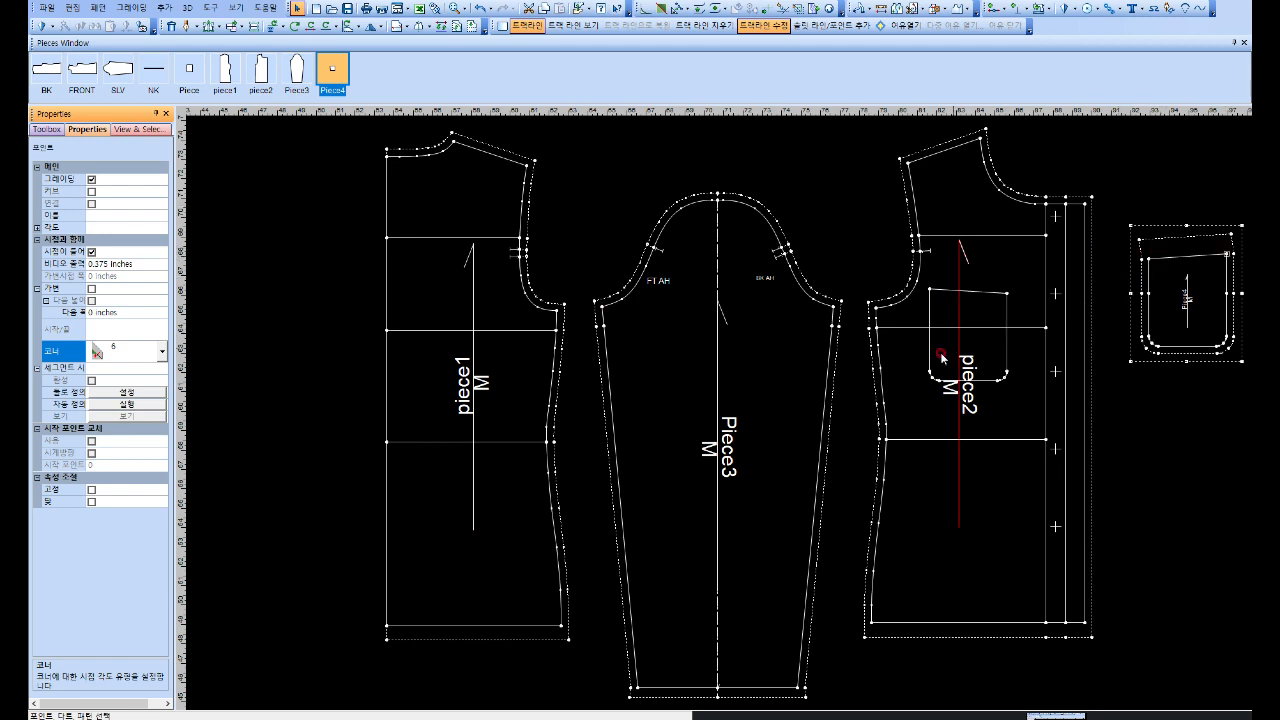
Step: Mirror back piece piece1 with a half line along its center back, from the hem to the neckline
left_click(433, 305)
left_click(437, 275)
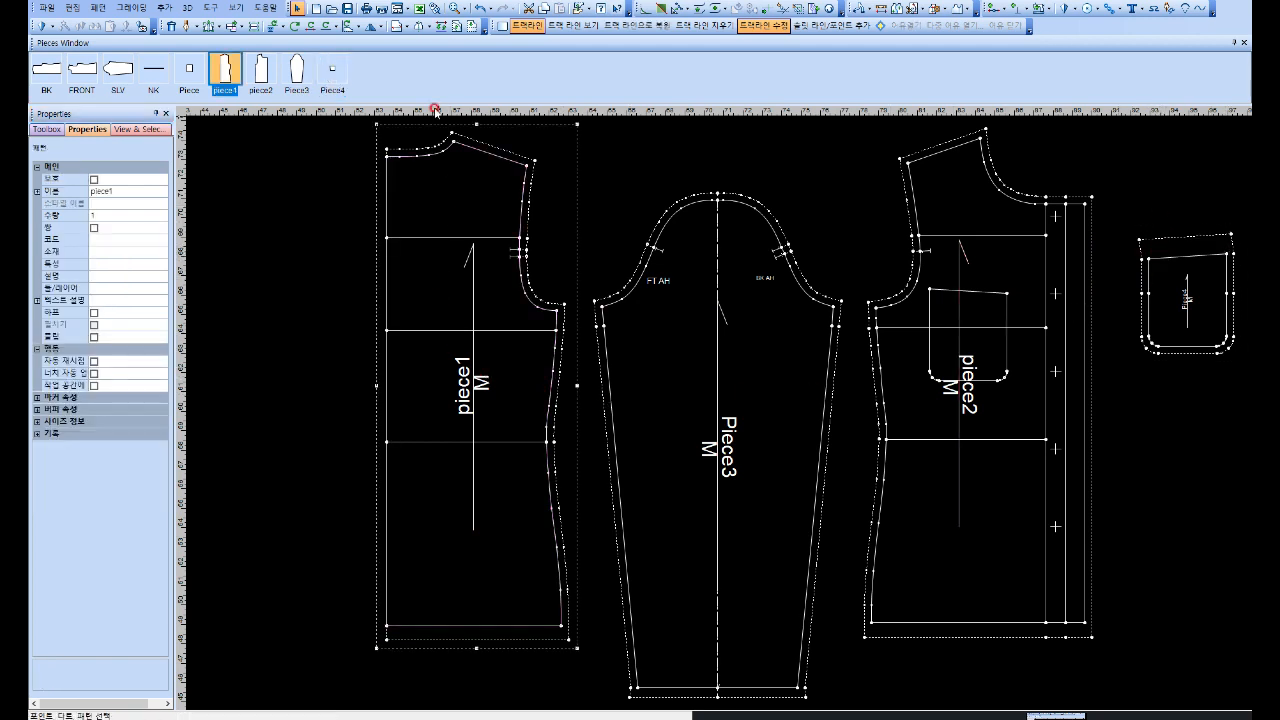
left_click(426, 25)
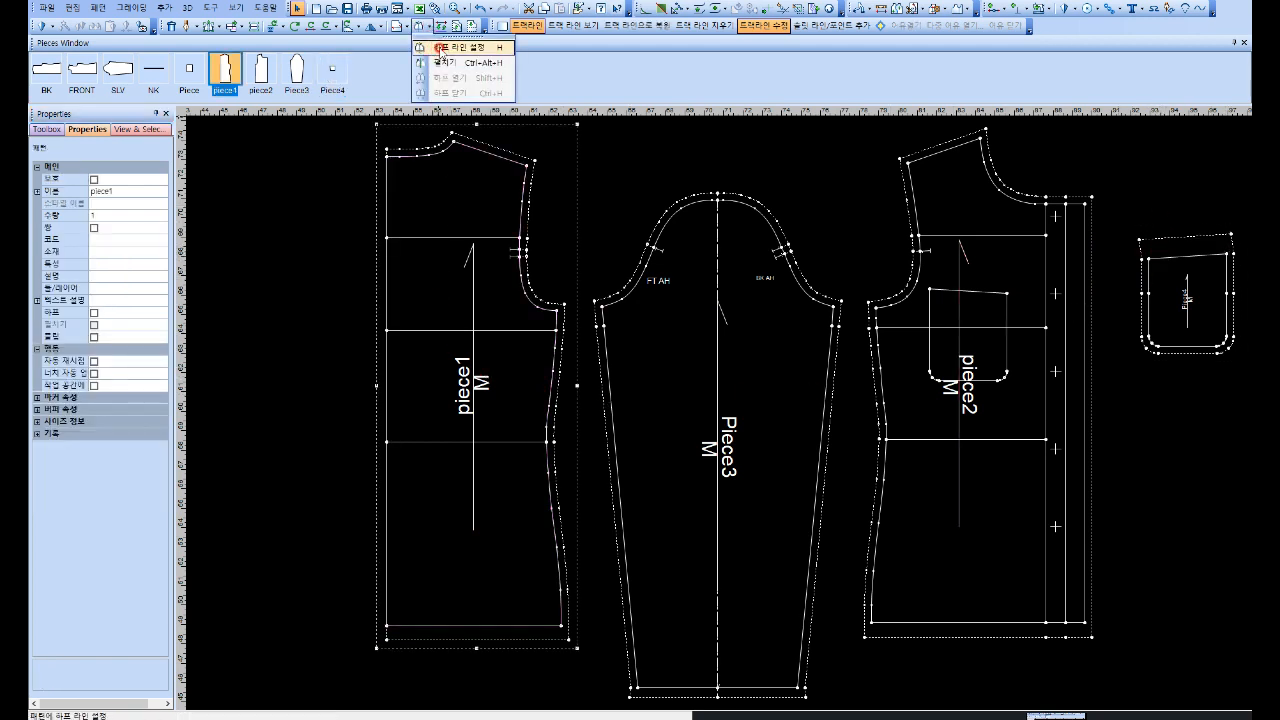
left_click(441, 48)
left_click(381, 624)
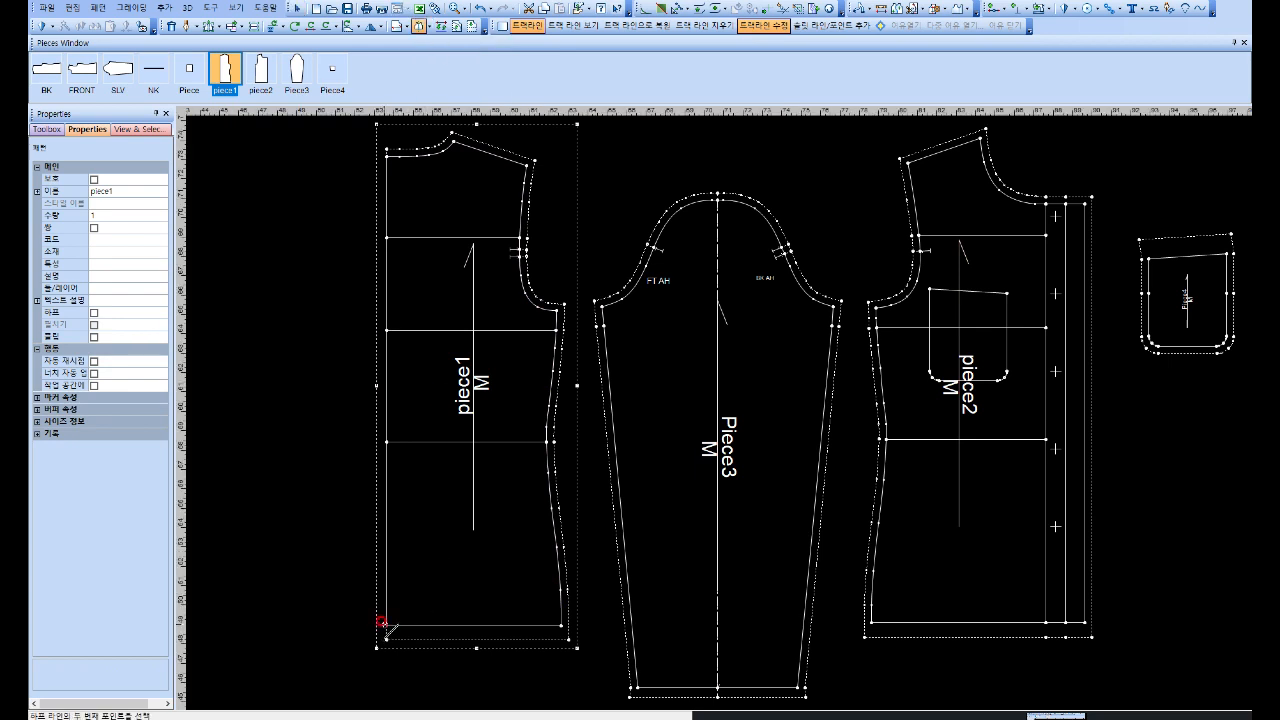
left_click(382, 157)
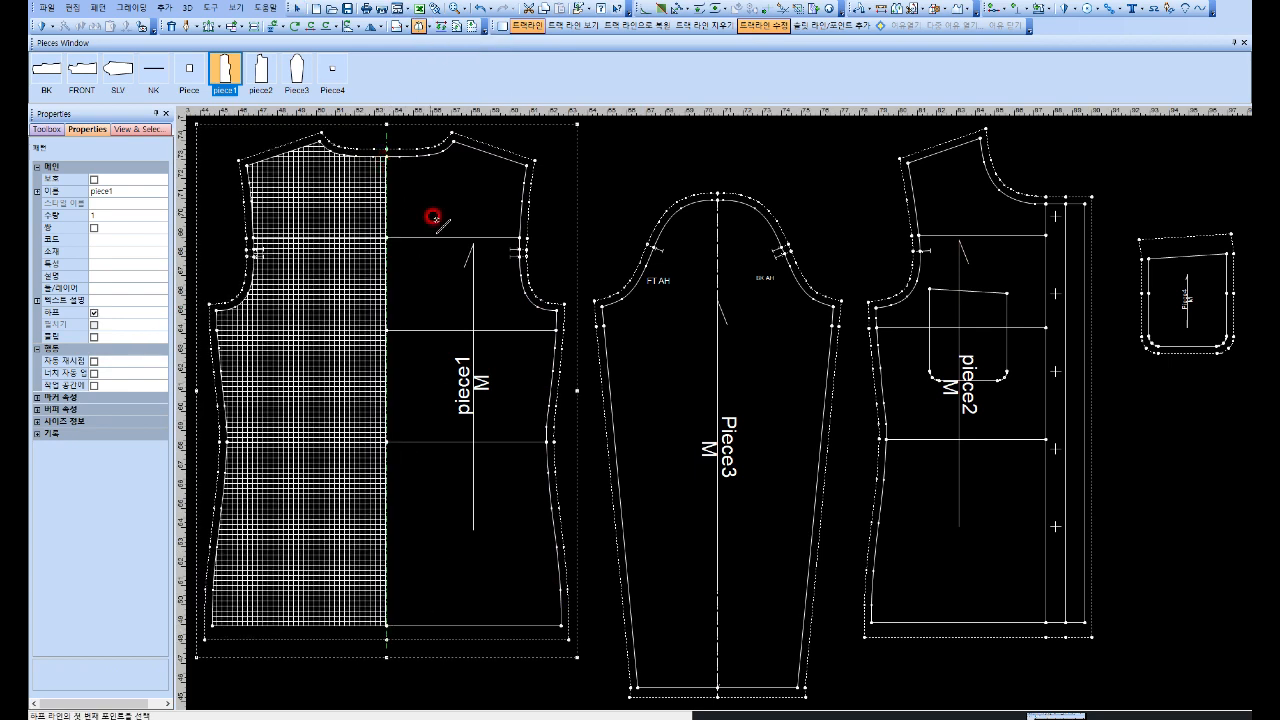
right_click(594, 177)
left_click(620, 189)
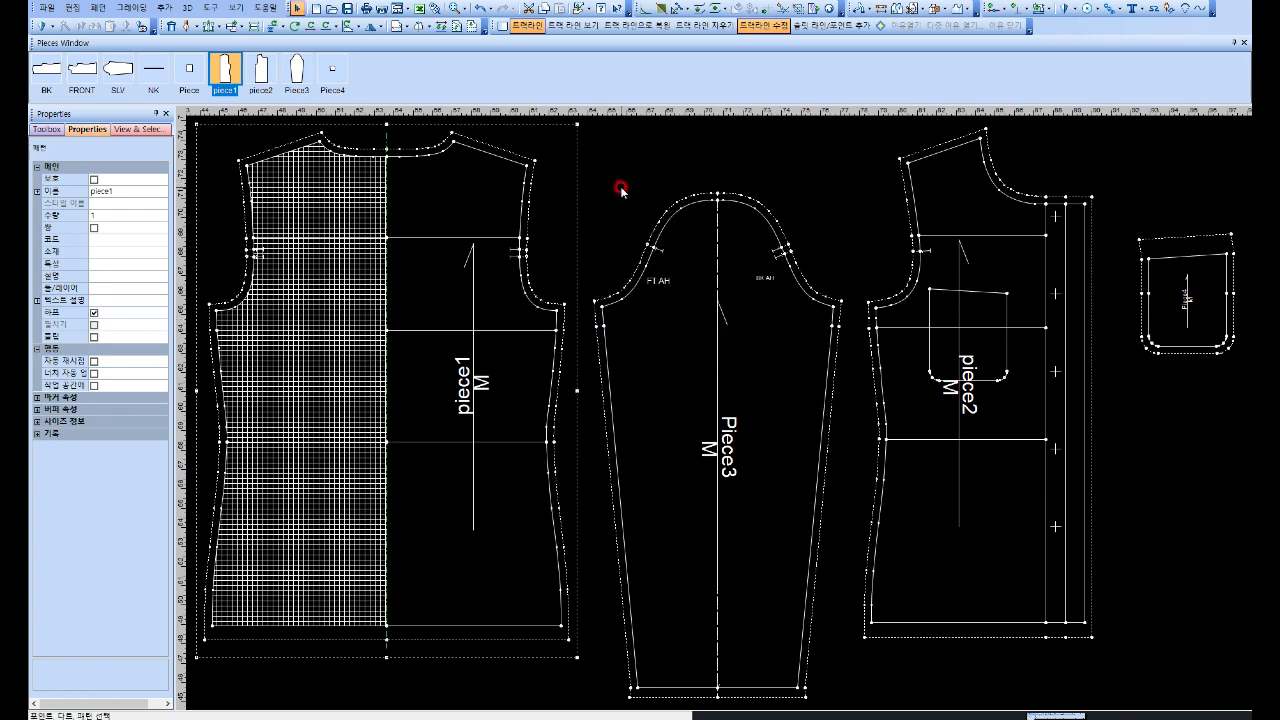